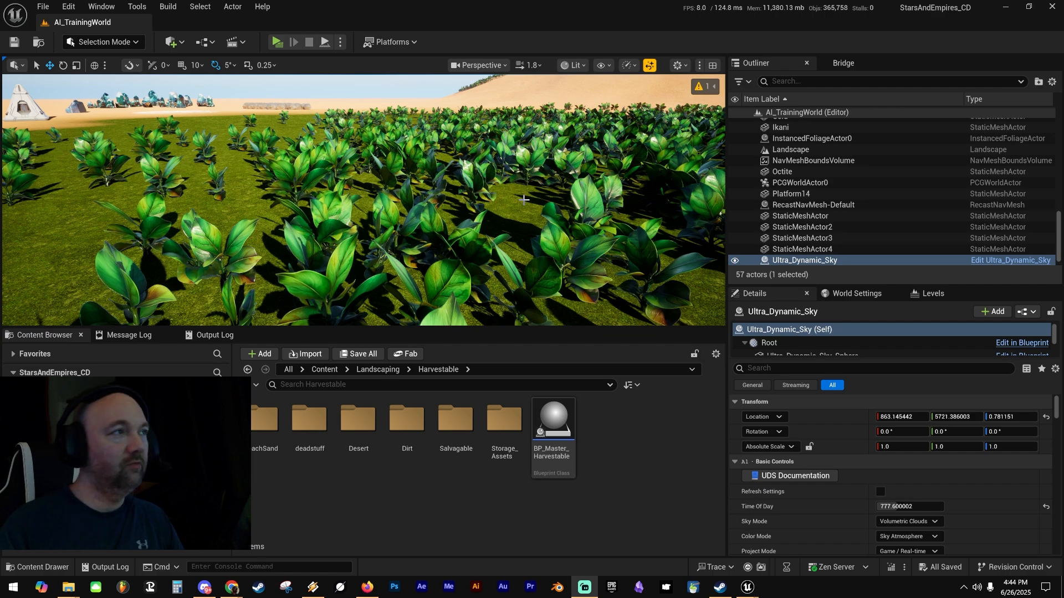
# Examine the foliage, storage crate and crystal assets placed around the AI_TrainingWorld landscape.
pyautogui.moveTo(524, 200); pyautogui.dragTo(503, 199, button='right')
pyautogui.press('s')
pyautogui.scroll(5, 452, 196)
pyautogui.press('w')
pyautogui.press('w')
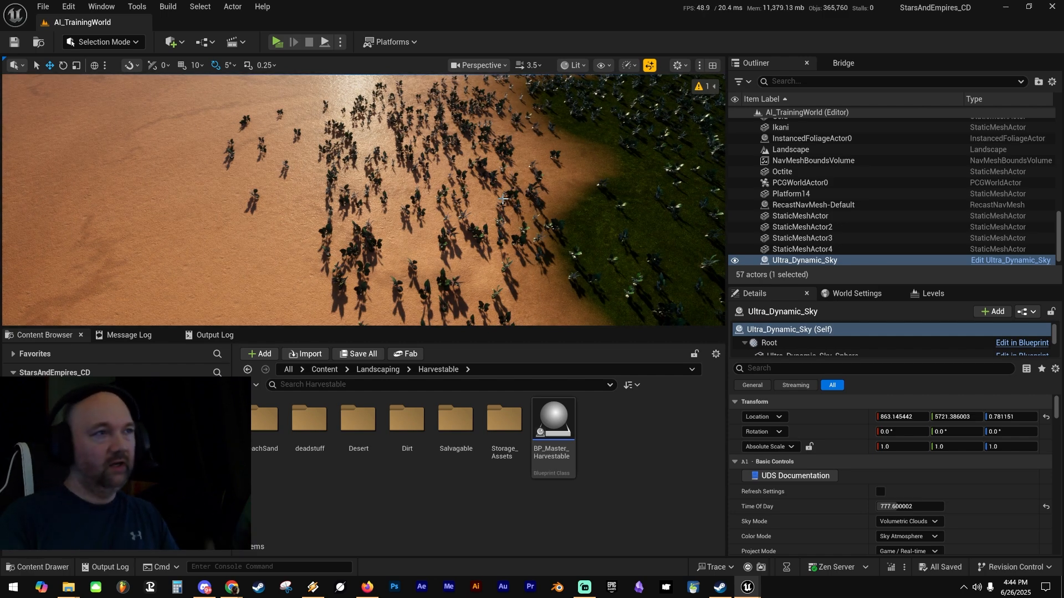
pyautogui.moveTo(526, 241); pyautogui.dragTo(478, 149, button='right')
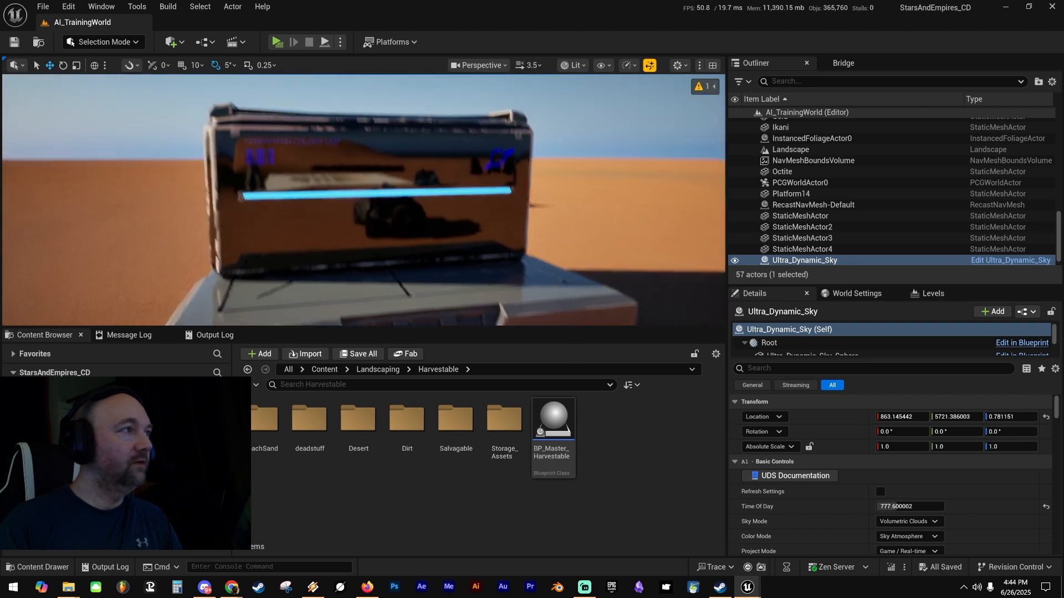
pyautogui.moveTo(504, 196); pyautogui.dragTo(719, 182, button='right')
pyautogui.press('w')
pyautogui.moveTo(474, 187)
pyautogui.mouseDown(button='right')
pyautogui.moveTo(488, 189)
pyautogui.moveTo(475, 187)
pyautogui.mouseUp(button='right')
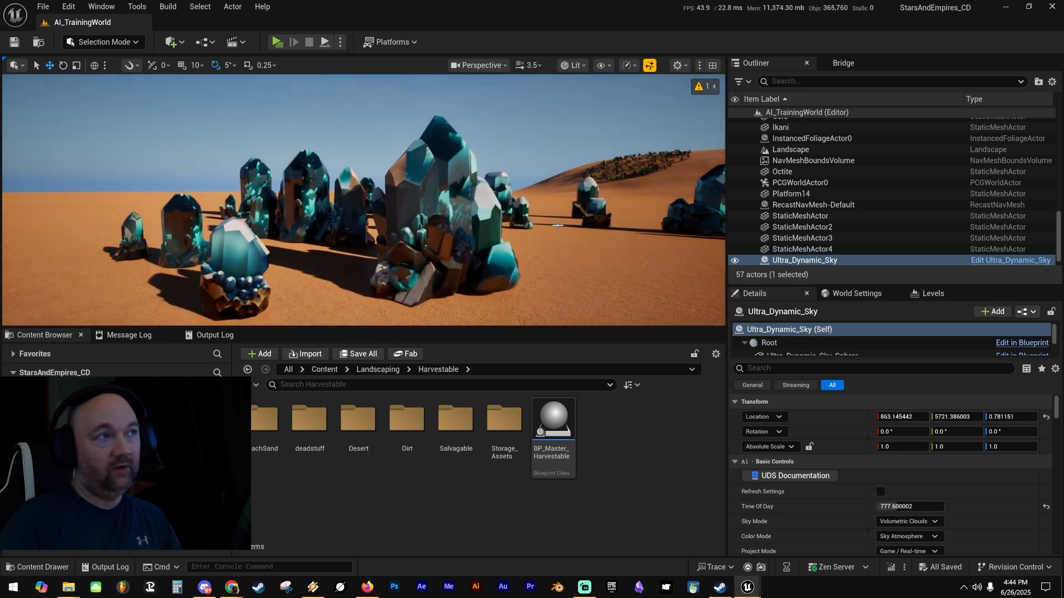
pyautogui.moveTo(557, 225); pyautogui.dragTo(513, 229, button='right')
pyautogui.press('w')
pyautogui.press('s')
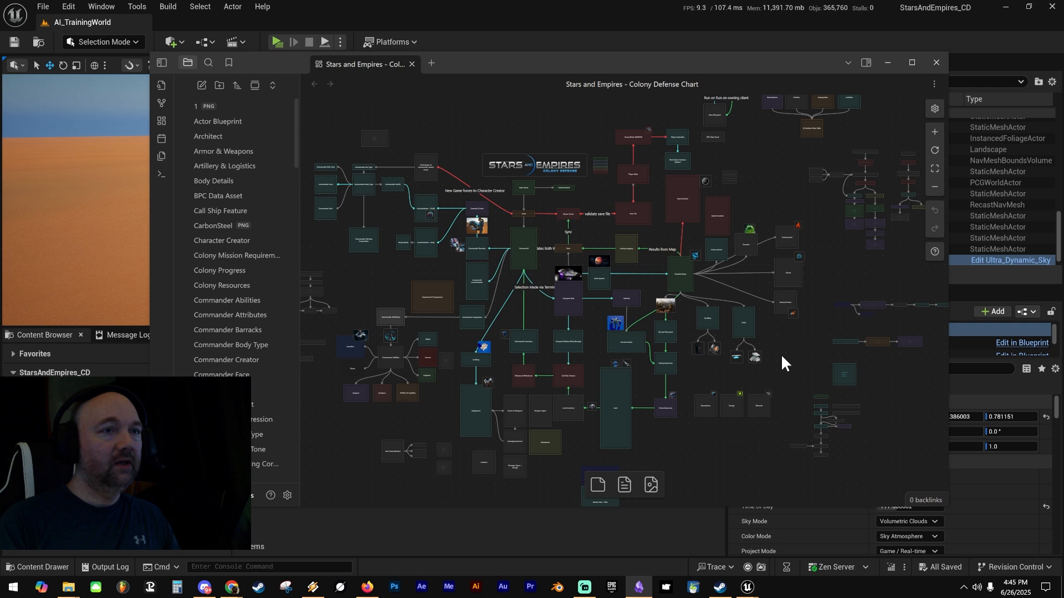
# Switch to the Colony Defense Chart in Obsidian and examine the Asset Pipeline flow from IDEA to UE - Functionality.
pyautogui.moveTo(844, 437); pyautogui.dragTo(587, 321, button='middle')
pyautogui.keyDown('ctrl'); pyautogui.scroll(5, 587, 321); pyautogui.keyUp('ctrl')
pyautogui.moveTo(417, 234); pyautogui.dragTo(460, 247, button='middle')
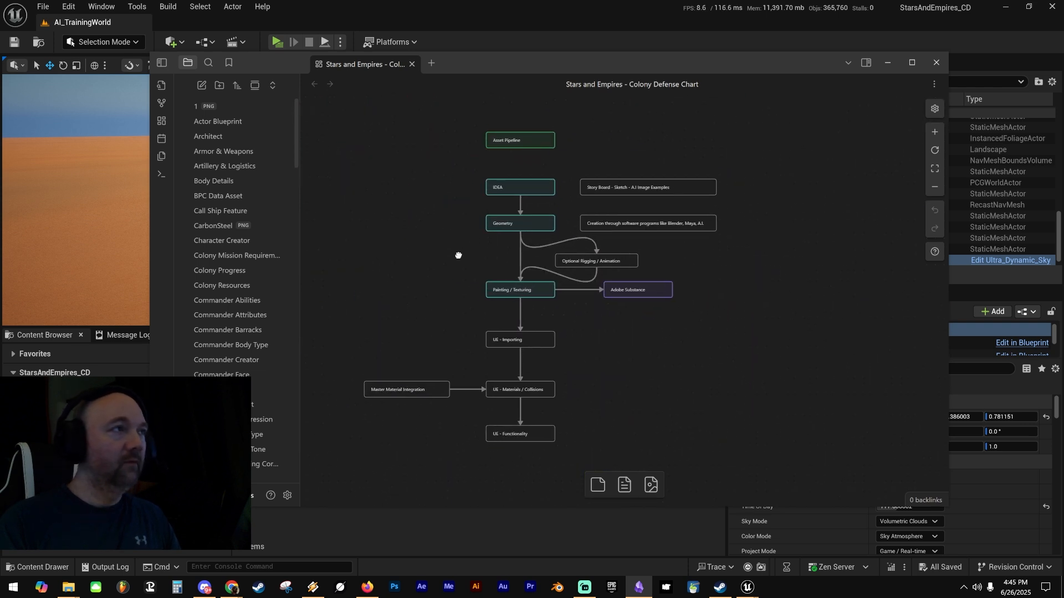
pyautogui.moveTo(419, 183); pyautogui.dragTo(759, 400)
pyautogui.moveTo(712, 328); pyautogui.dragTo(763, 370, button='middle')
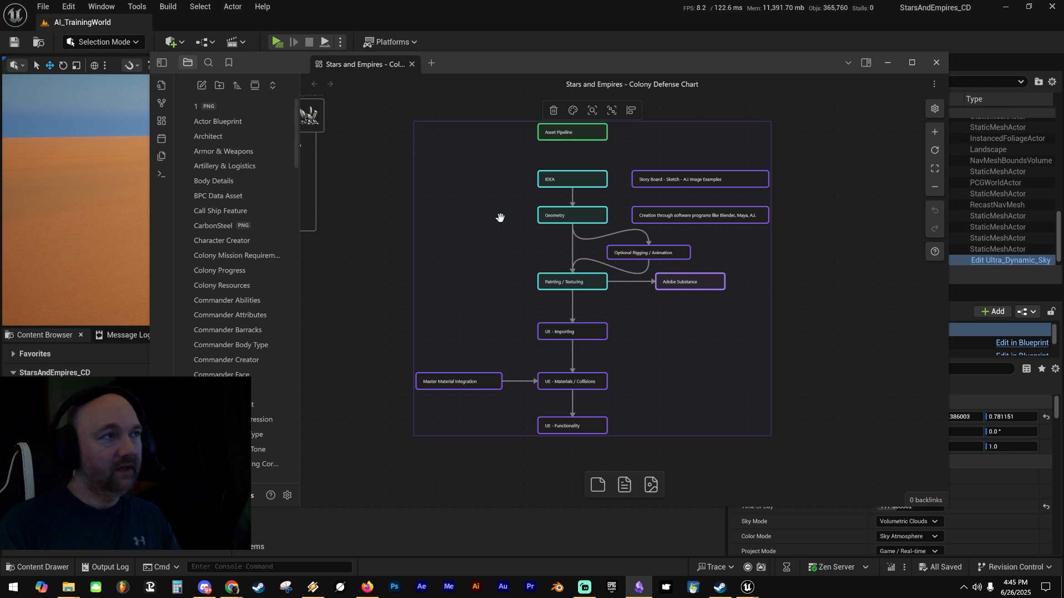
pyautogui.click(422, 223)
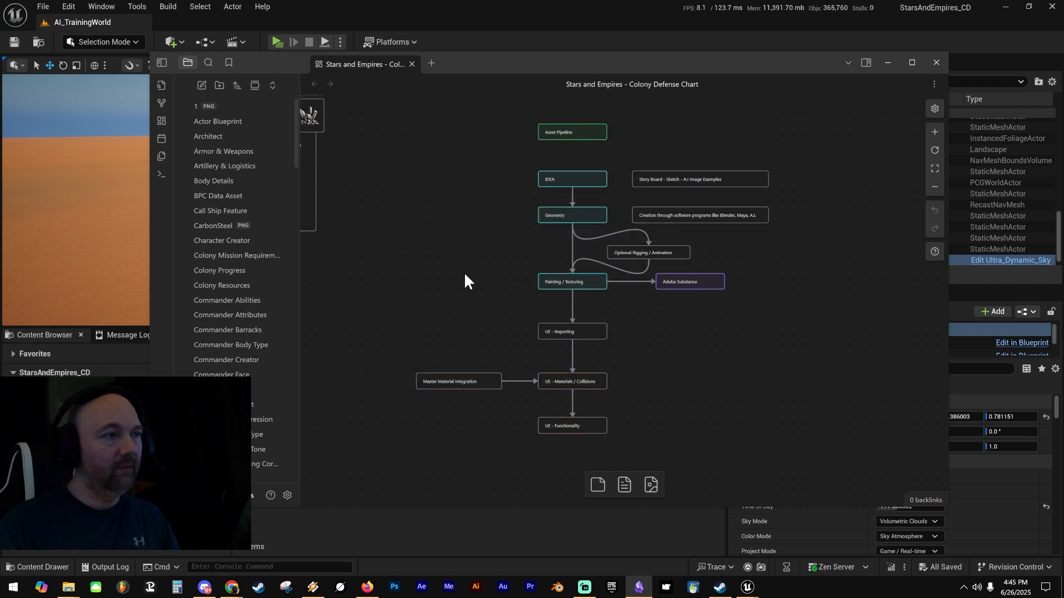
pyautogui.scroll(-2, 464, 276)
pyautogui.keyDown('ctrl'); pyautogui.scroll(5, 583, 256); pyautogui.keyUp('ctrl')
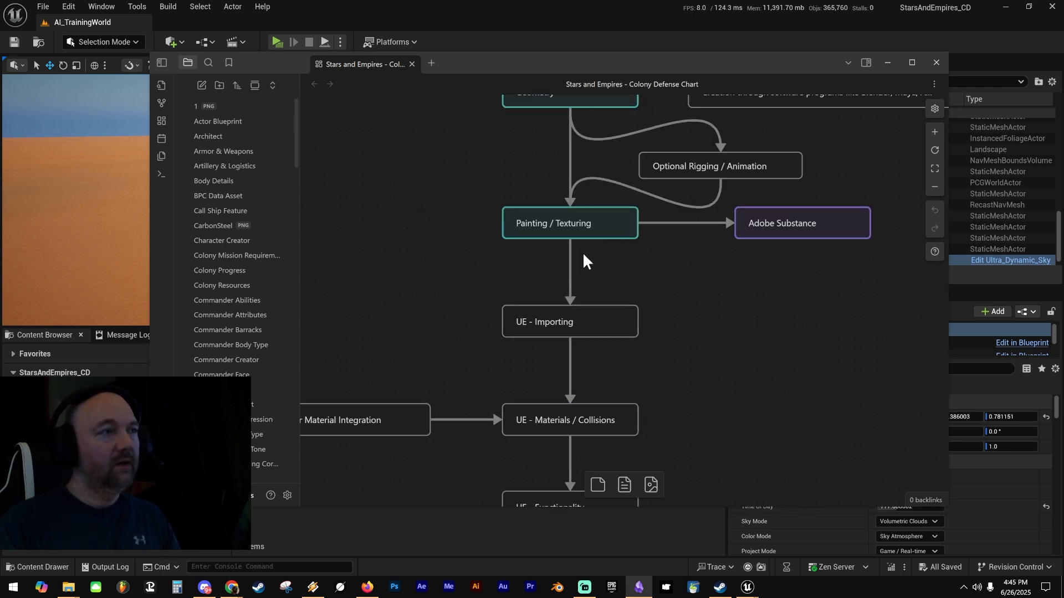
# Examine the Painting / Texturing, UE - Materials / Collisions and Master Material Integration stages of the Asset Pipeline.
pyautogui.moveTo(404, 197); pyautogui.dragTo(682, 257)
pyautogui.click(745, 348)
pyautogui.moveTo(730, 359); pyautogui.dragTo(770, 223, button='middle')
pyautogui.moveTo(713, 267); pyautogui.dragTo(280, 321)
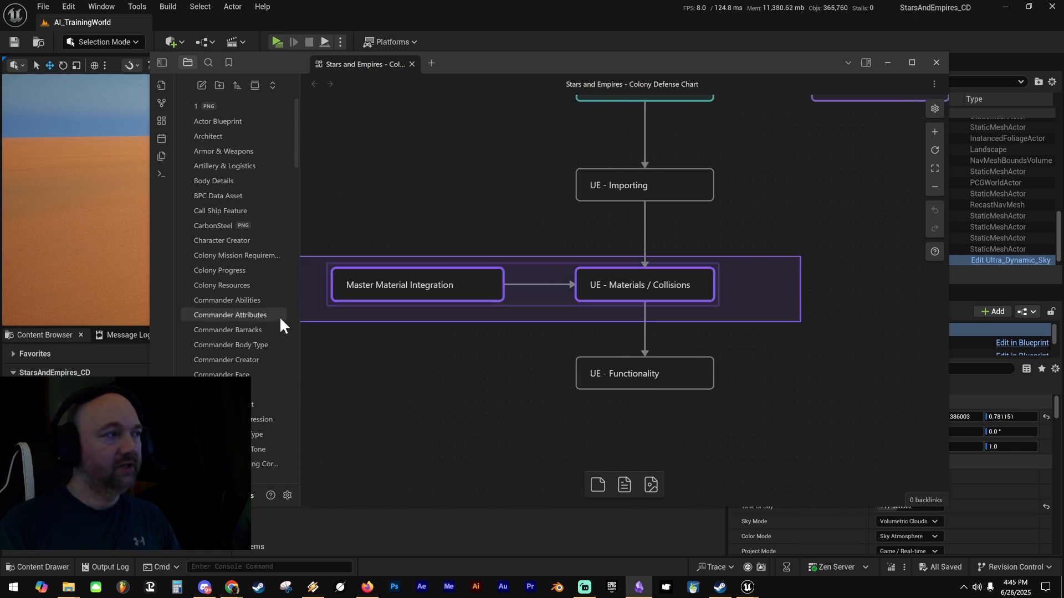
pyautogui.moveTo(280, 321); pyautogui.dragTo(402, 320, button='middle')
pyautogui.click(363, 255)
pyautogui.moveTo(349, 233); pyautogui.dragTo(550, 323)
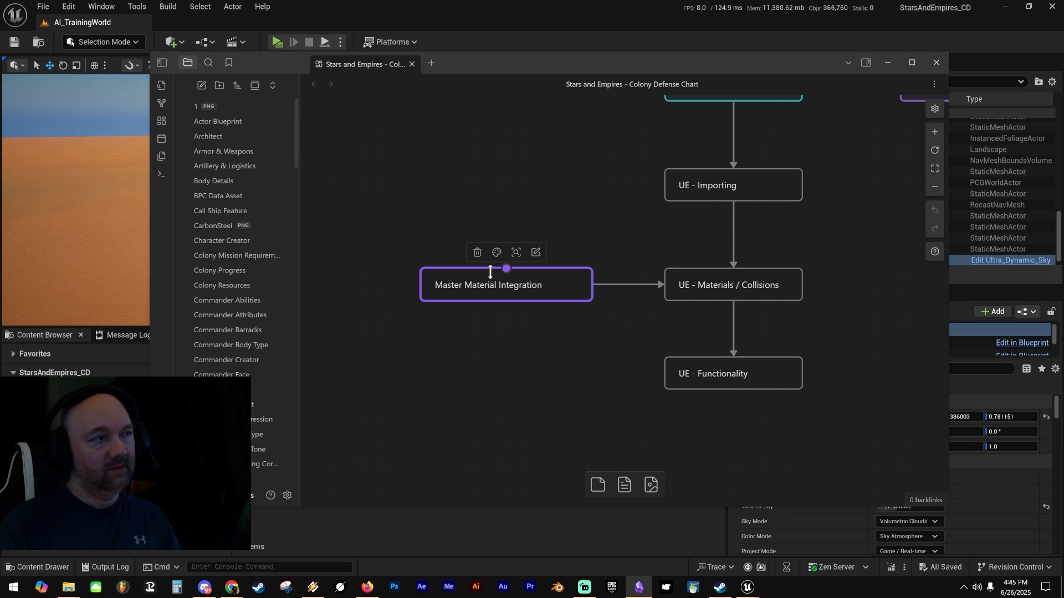
pyautogui.moveTo(617, 333); pyautogui.dragTo(543, 355, button='middle')
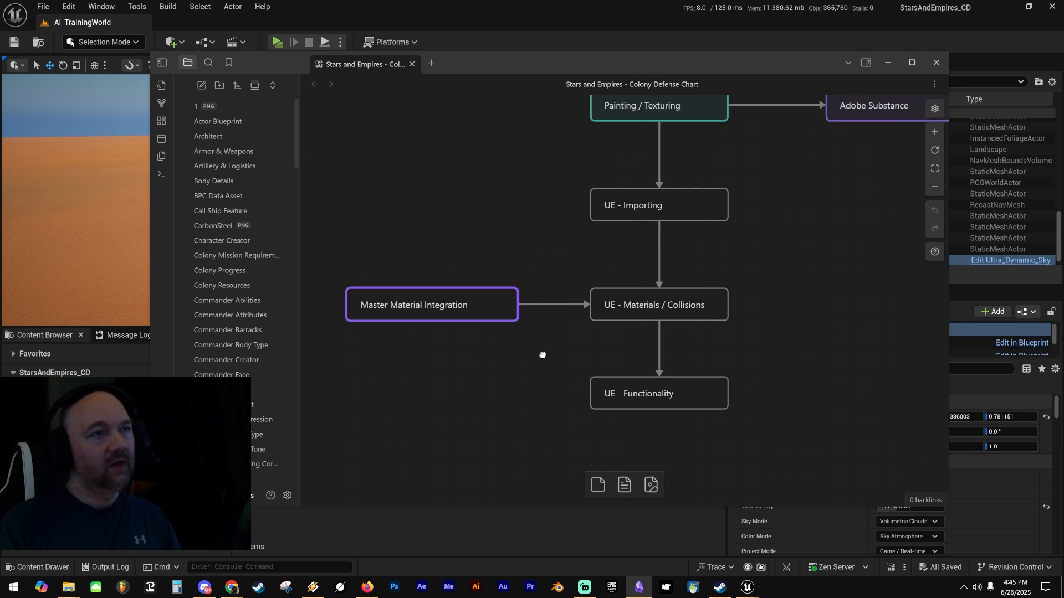
pyautogui.click(331, 228)
pyautogui.moveTo(331, 228); pyautogui.dragTo(414, 228, button='middle')
pyautogui.moveTo(365, 218); pyautogui.dragTo(651, 351)
pyautogui.click(633, 384)
pyautogui.moveTo(605, 406); pyautogui.dragTo(364, 286, button='middle')
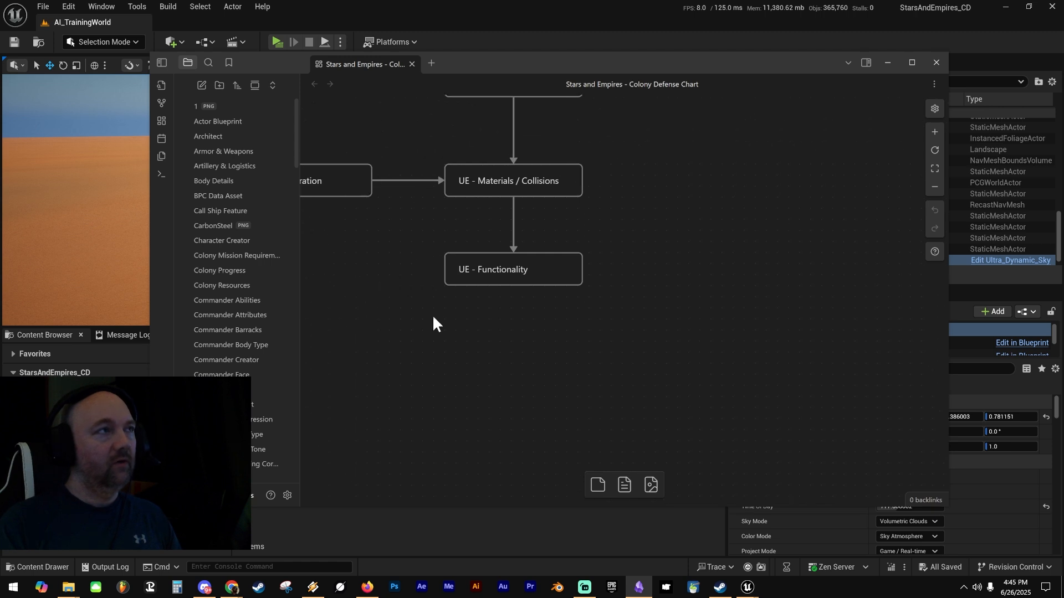
# Add a card labelled "Landscape Material" in the empty area below the Asset Pipeline and move it slightly farther down.
pyautogui.moveTo(434, 318); pyautogui.dragTo(693, 284, button='middle')
pyautogui.moveTo(606, 279); pyautogui.dragTo(511, 217, button='middle')
pyautogui.moveTo(598, 481); pyautogui.dragTo(496, 300)
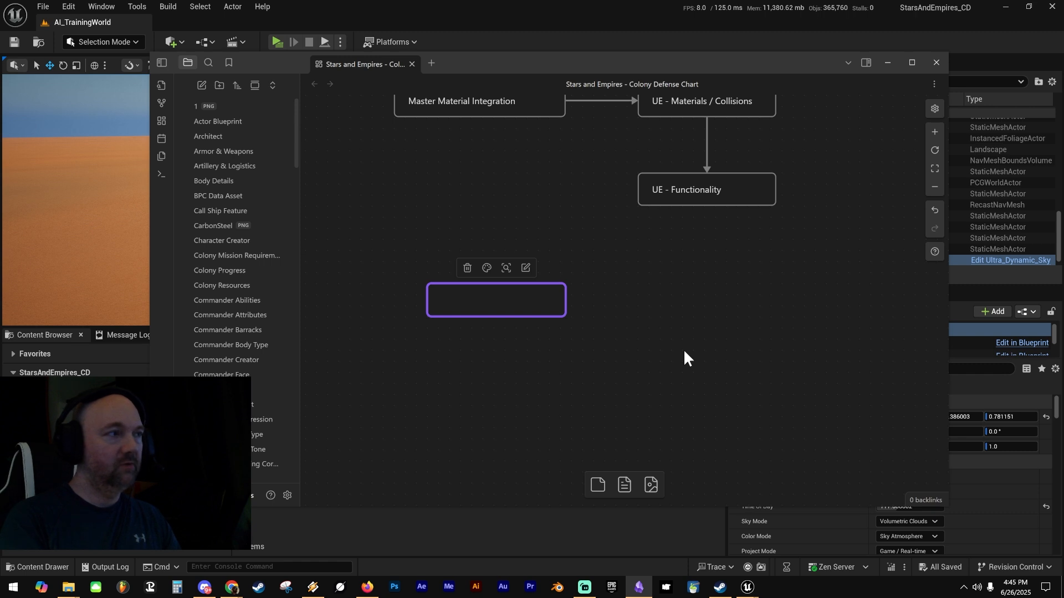
pyautogui.write('Landscape Materia')
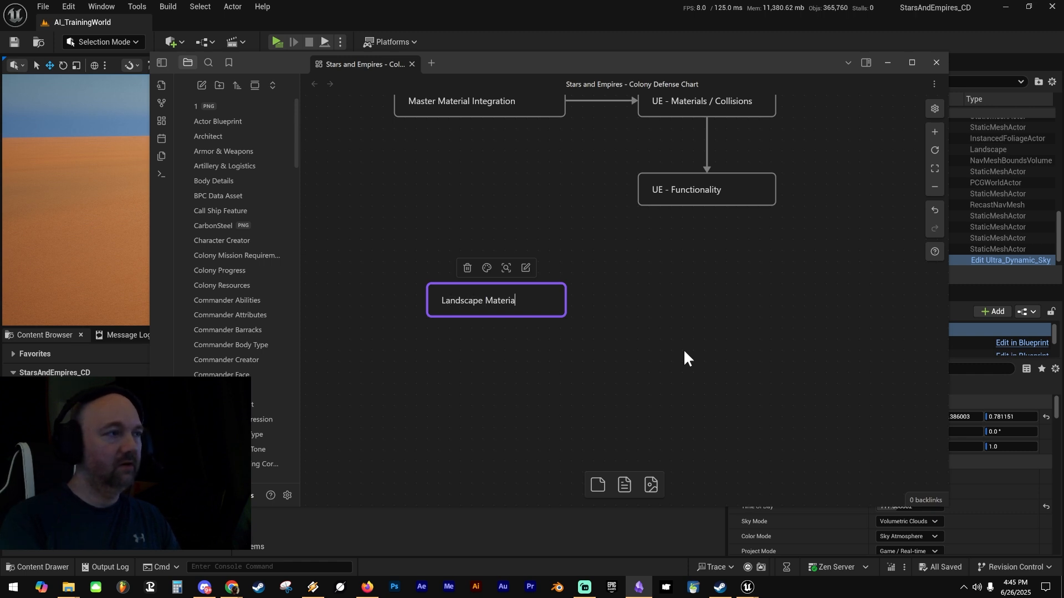
pyautogui.write('l')
pyautogui.click(684, 352)
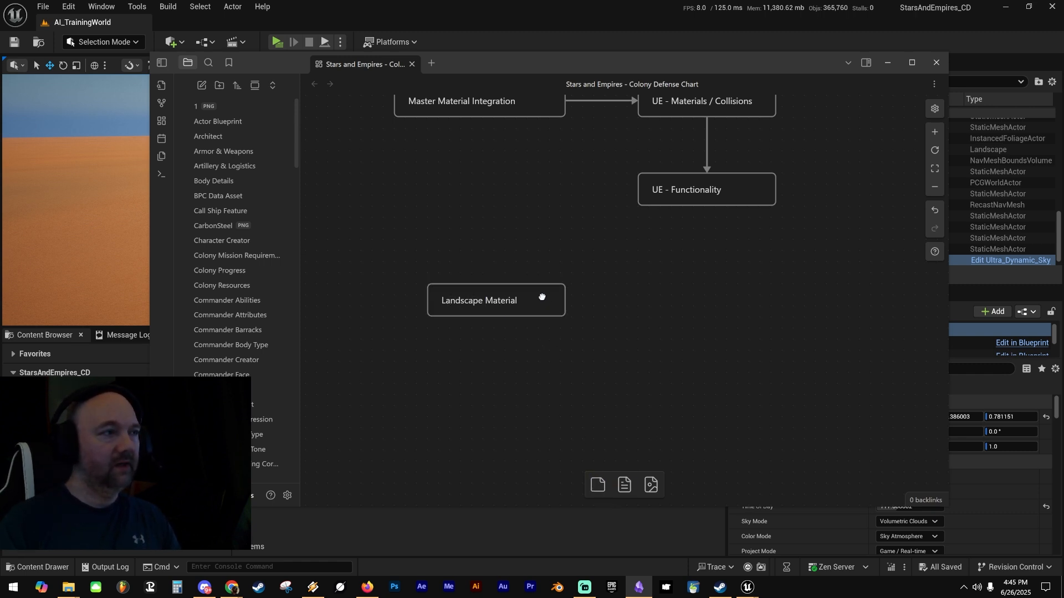
pyautogui.moveTo(542, 298); pyautogui.dragTo(527, 340)
pyautogui.scroll(-2, 617, 323)
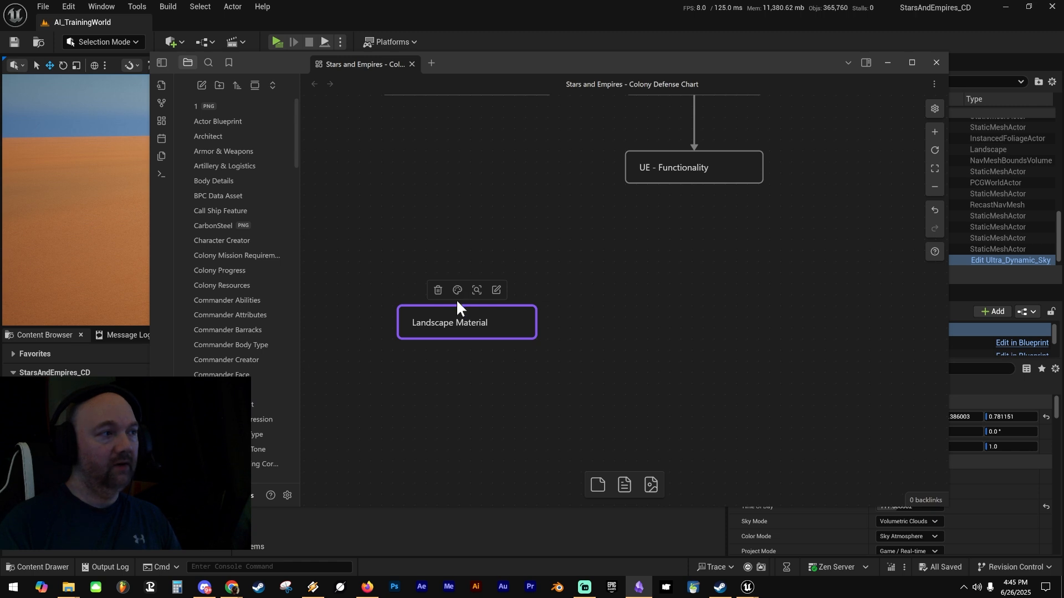
pyautogui.moveTo(366, 264); pyautogui.dragTo(571, 374)
pyautogui.click(550, 397)
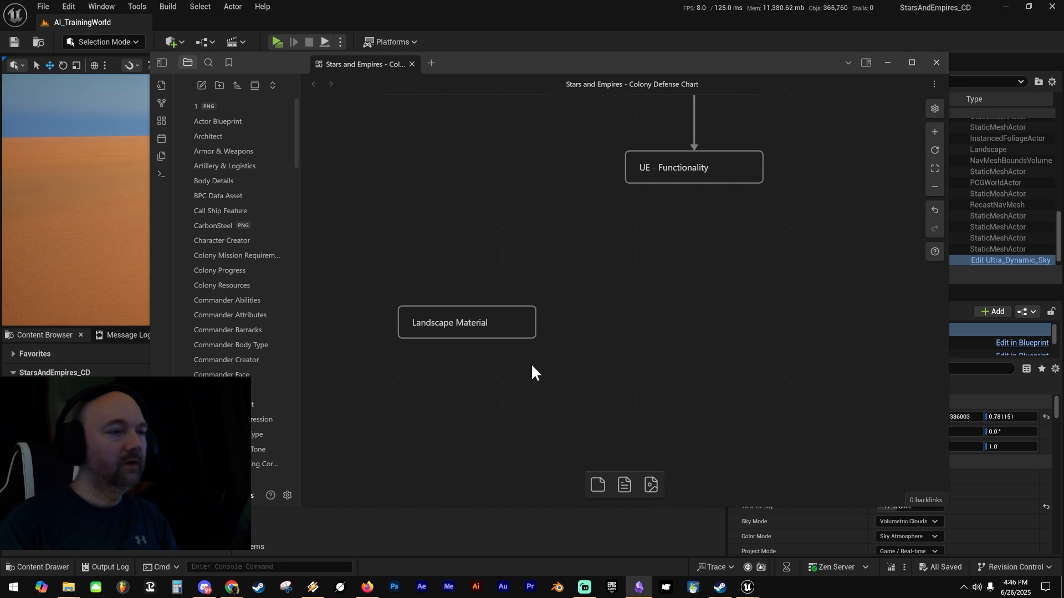
# Add a second card labelled "Asset Material" beside the Landscape Material card.
pyautogui.moveTo(598, 485); pyautogui.dragTo(673, 322)
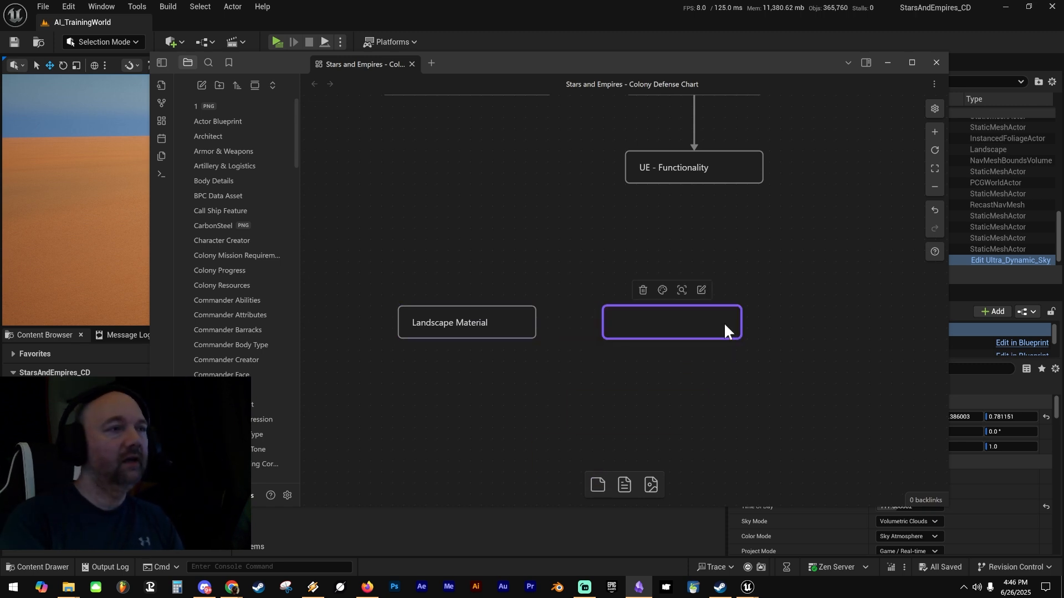
pyautogui.write('Asset ')
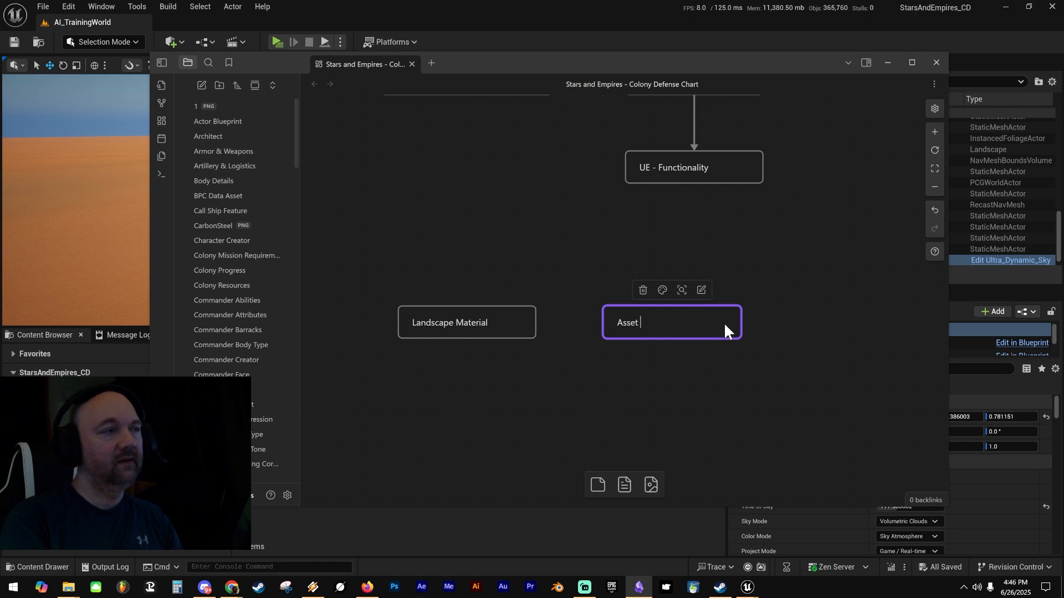
pyautogui.write('Material')
pyautogui.click(711, 415)
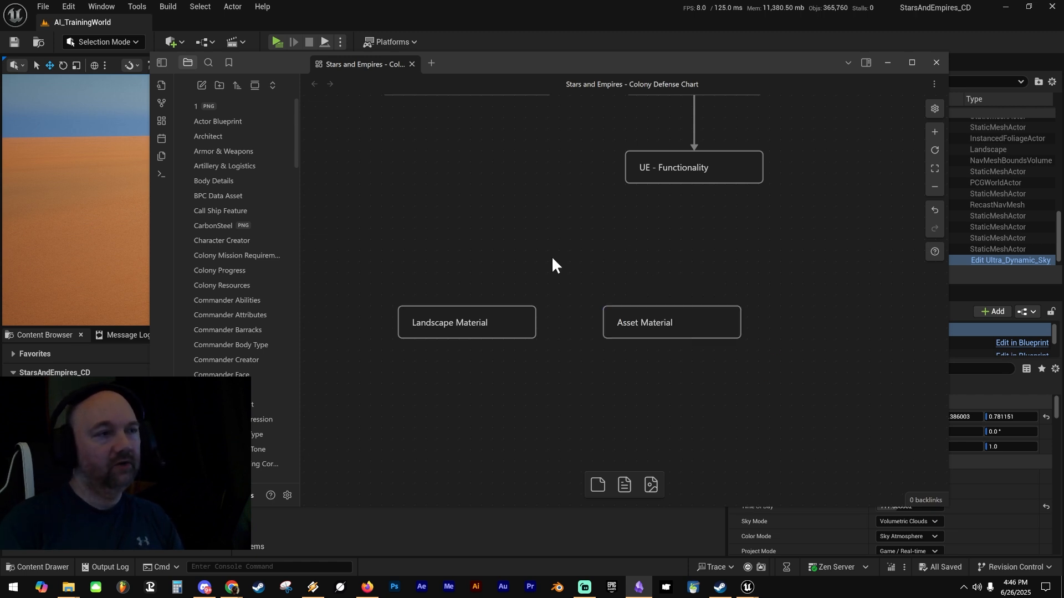
pyautogui.moveTo(582, 277); pyautogui.dragTo(828, 363)
pyautogui.click(763, 387)
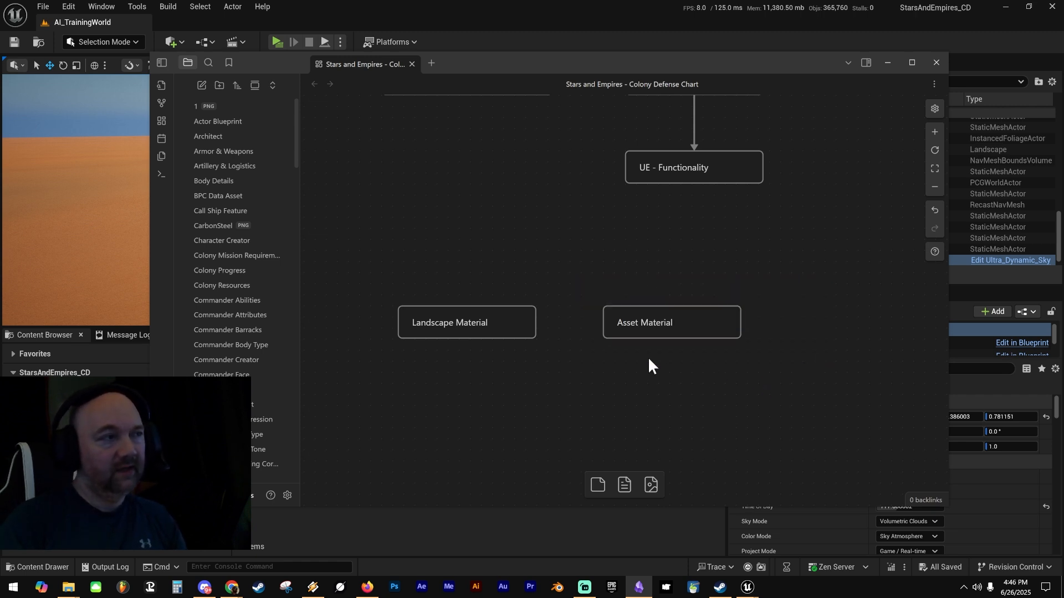
pyautogui.moveTo(639, 363); pyautogui.dragTo(668, 360, button='middle')
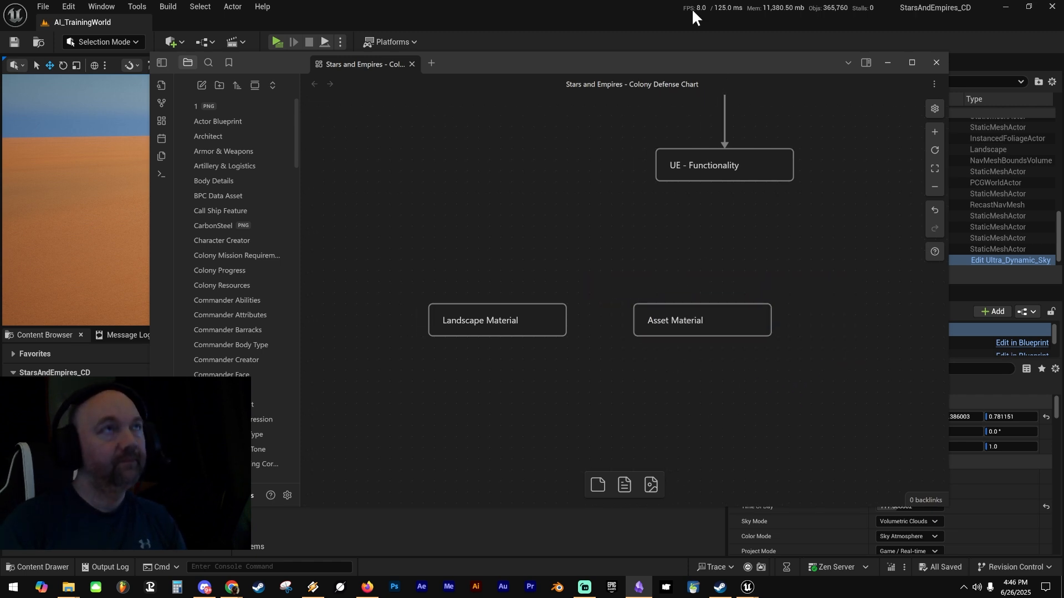
# Minimize the chart, return to Unreal Editor and examine the overall node graph of the MasterLandscape_Temperate material.
pyautogui.click(887, 62)
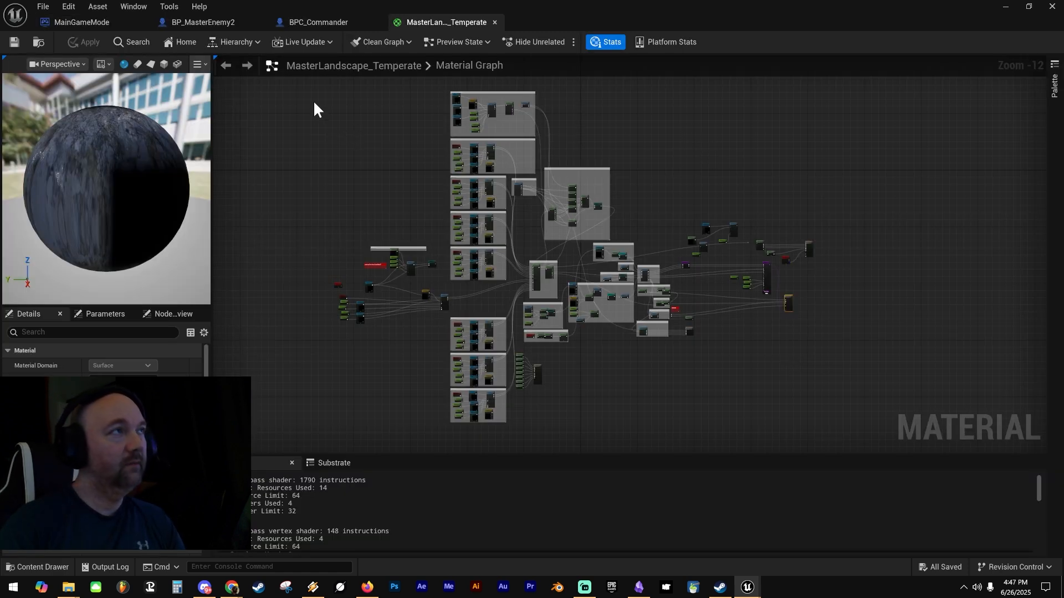
pyautogui.moveTo(278, 82); pyautogui.dragTo(869, 437)
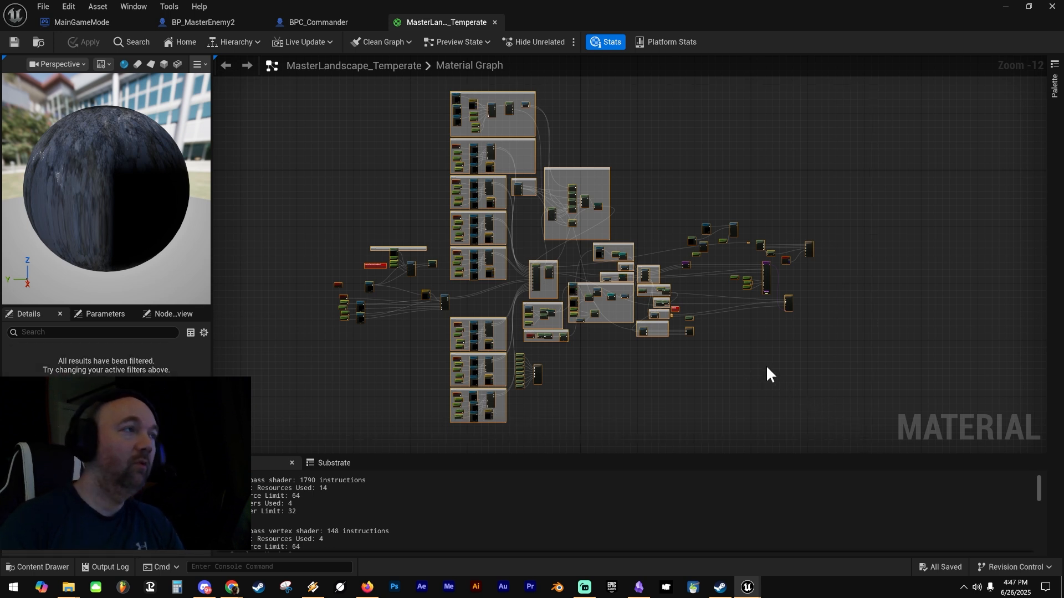
pyautogui.click(723, 364)
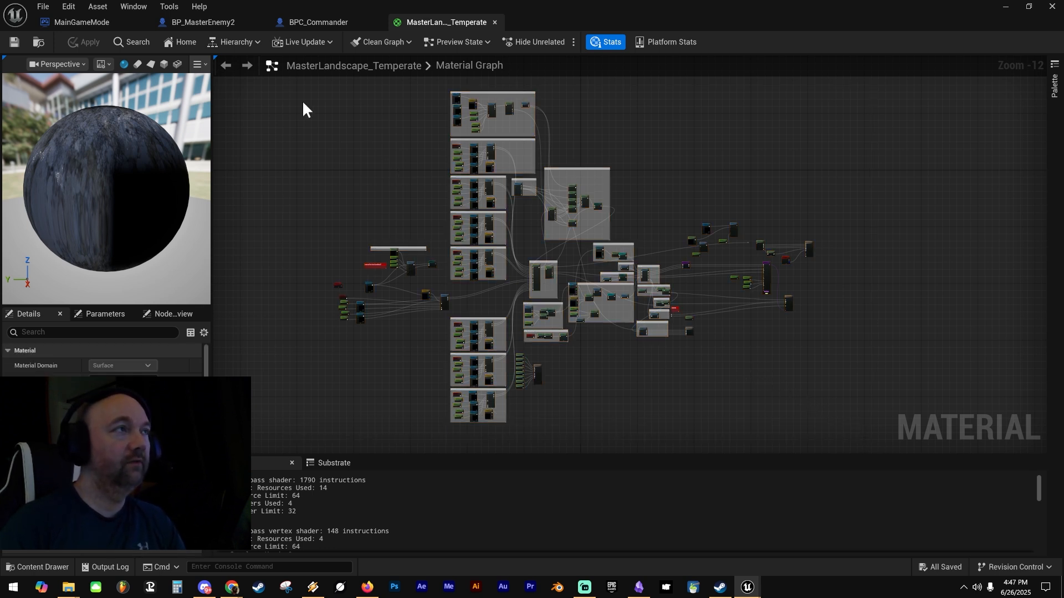
pyautogui.moveTo(282, 99); pyautogui.dragTo(853, 433)
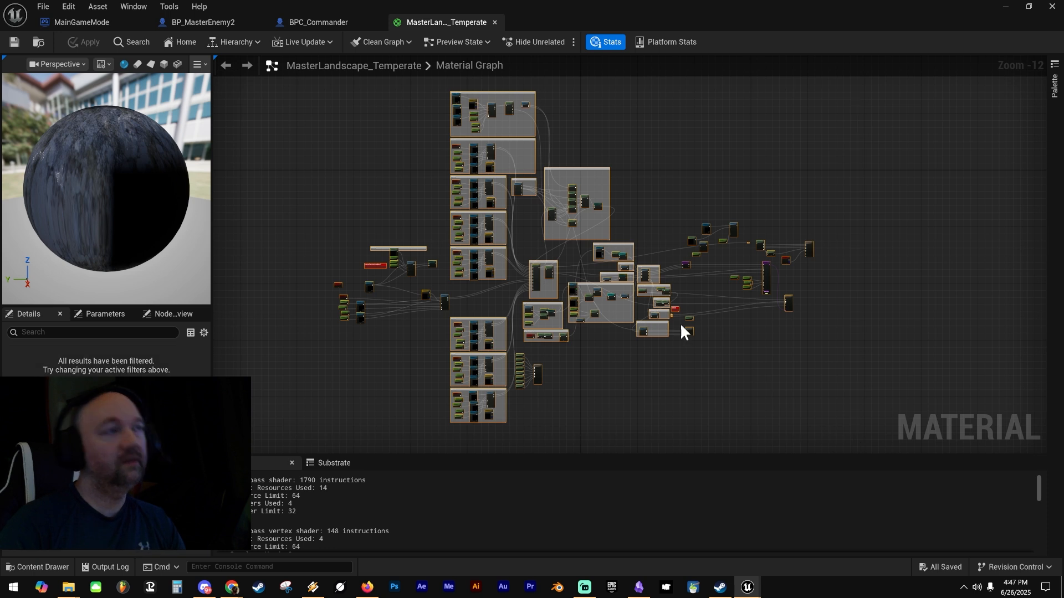
pyautogui.scroll(3, 421, 200)
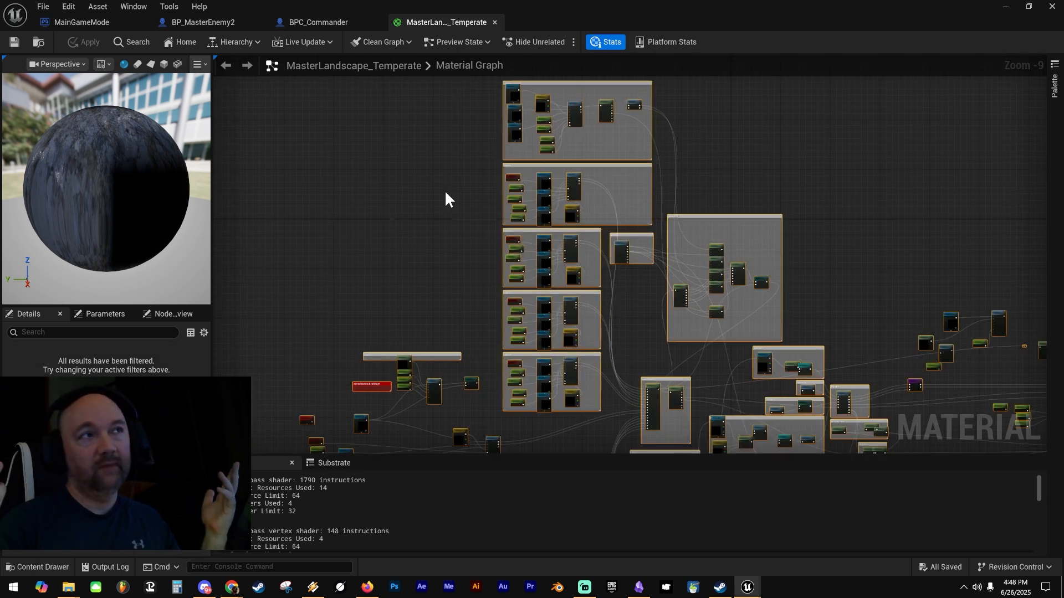
# Examine the numbered layer groups and how they feed into the LayerBlend node of the landscape material.
pyautogui.moveTo(445, 193); pyautogui.dragTo(386, 238, button='right')
pyautogui.click(421, 199)
pyautogui.scroll(2, 455, 208)
pyautogui.scroll(2, 470, 230)
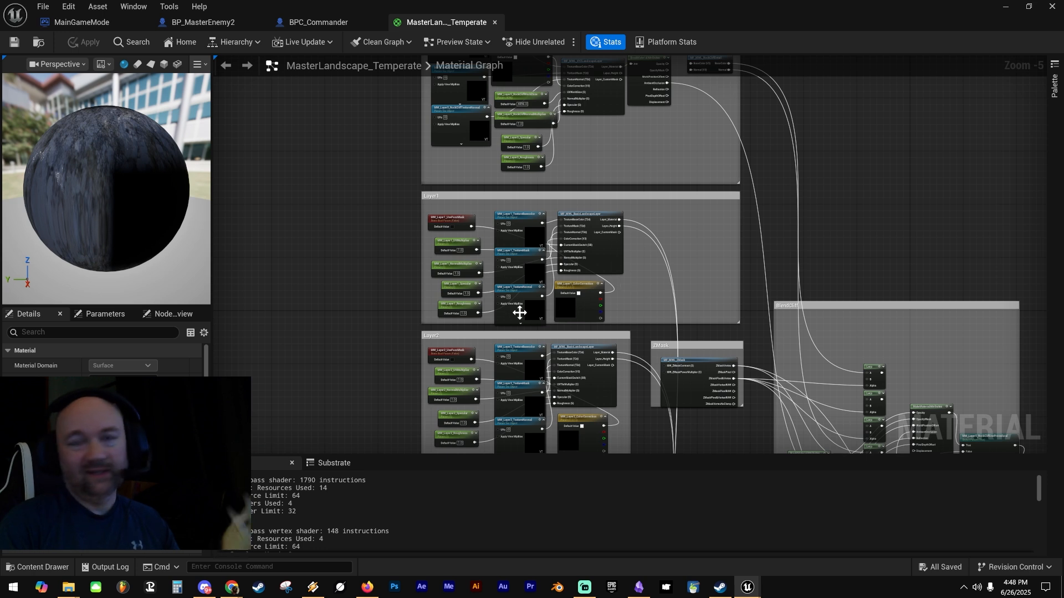
pyautogui.moveTo(323, 336); pyautogui.dragTo(307, 126, button='right')
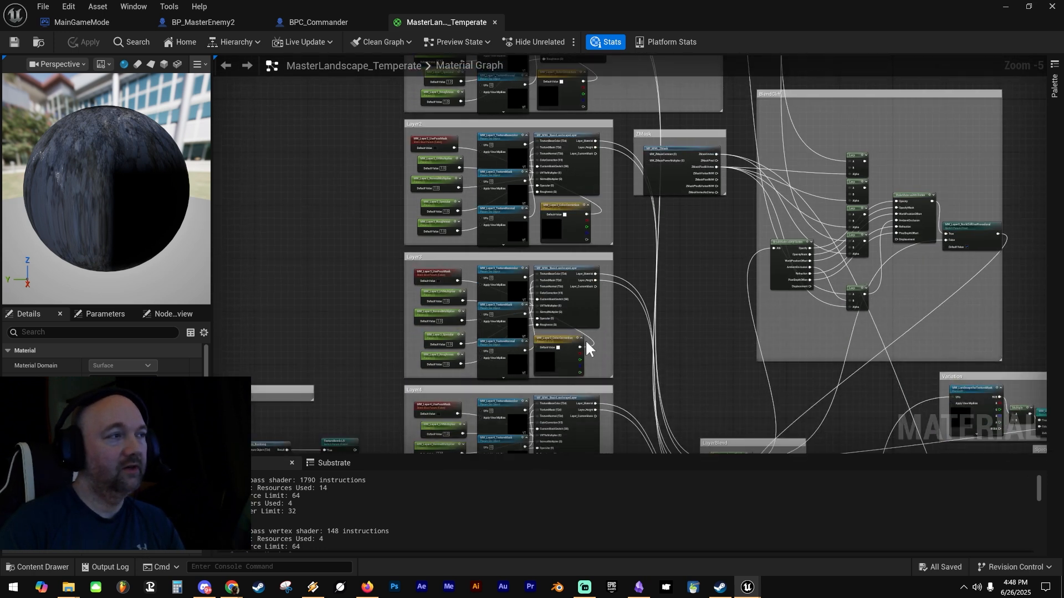
pyautogui.moveTo(669, 372); pyautogui.dragTo(647, 215, button='right')
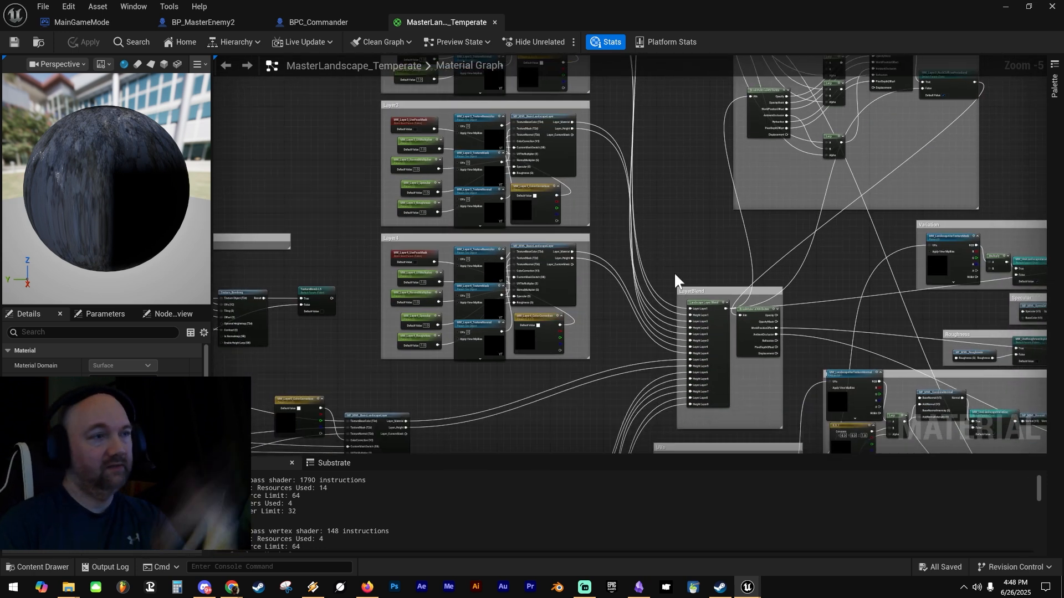
pyautogui.moveTo(674, 271); pyautogui.dragTo(673, 211, button='right')
pyautogui.scroll(-4, 580, 210)
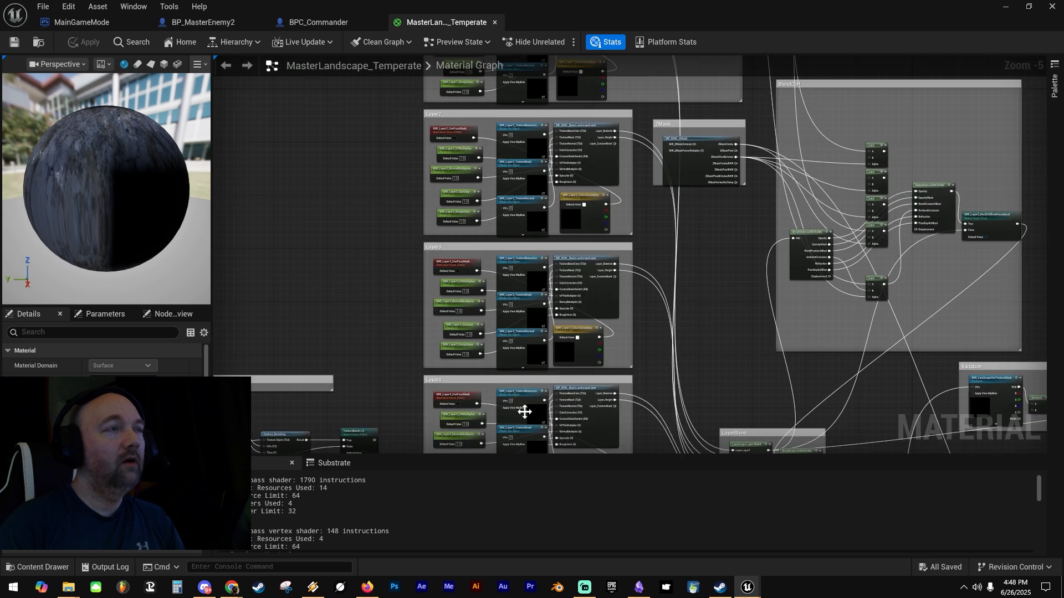
# Move the MW_Layer0_RockCliffTextureMask node in line with the Basecolor texture node in the Layer0_RockCliff group.
pyautogui.scroll(6, 554, 335)
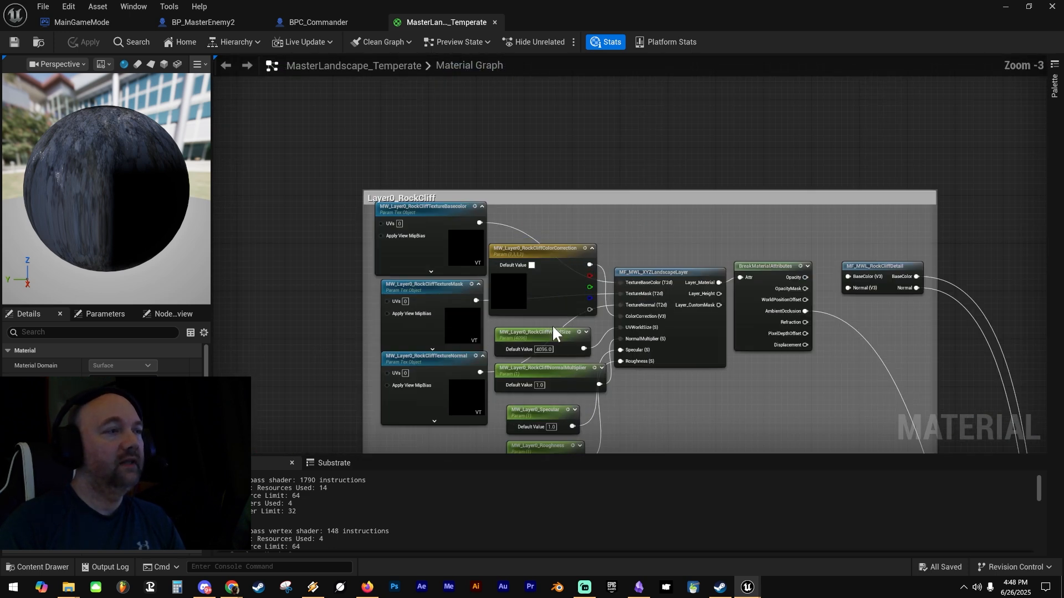
pyautogui.moveTo(314, 281); pyautogui.dragTo(410, 229, button='right')
pyautogui.scroll(2, 493, 219)
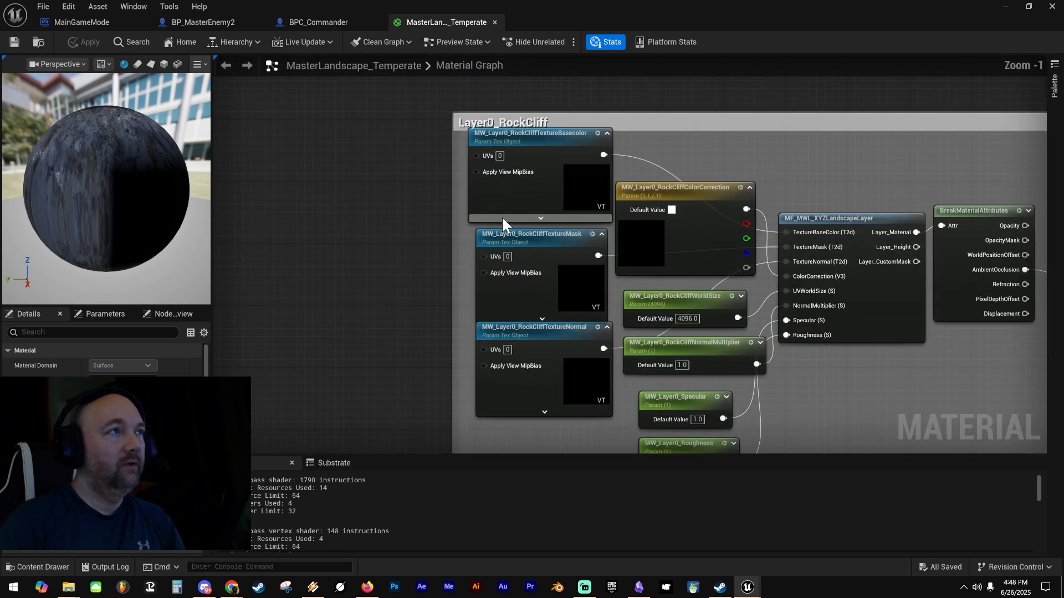
pyautogui.click(564, 182)
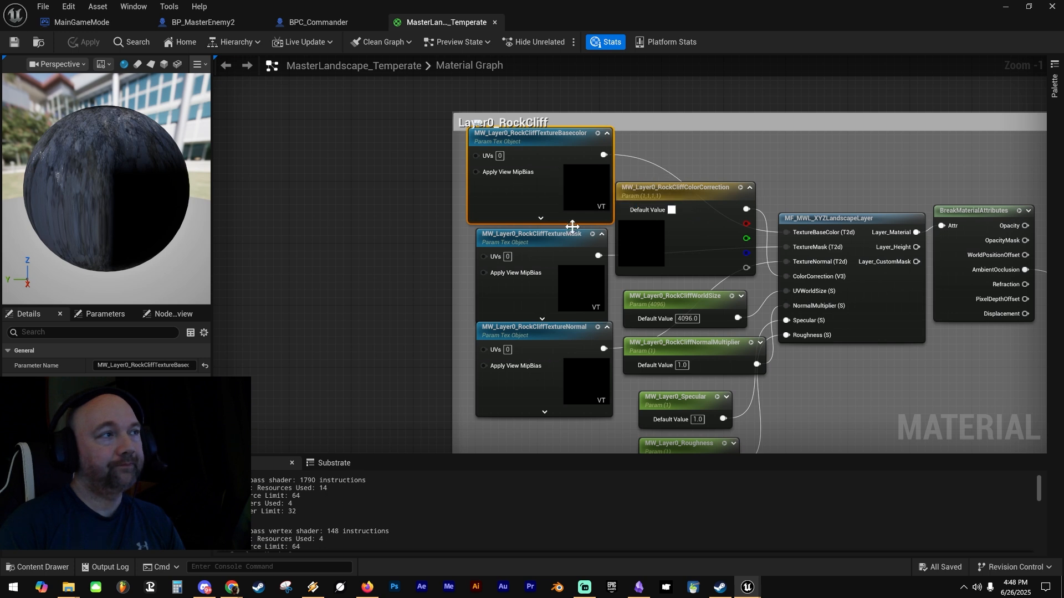
pyautogui.moveTo(565, 262); pyautogui.dragTo(558, 260)
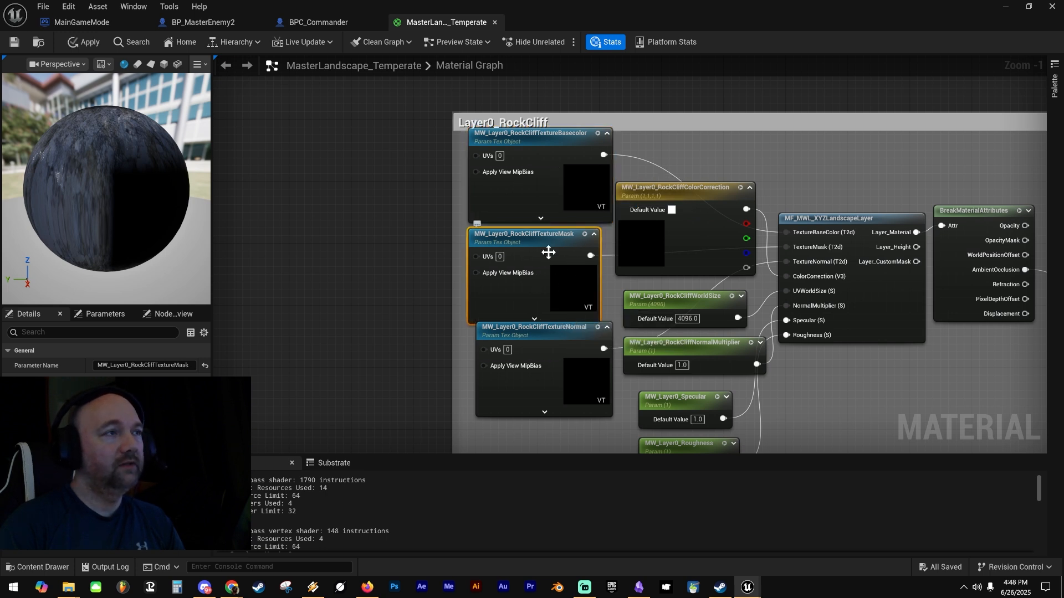
# Move the MW_Layer0_RockCliffTextureNormal node directly beneath the mask texture node in the Layer0_RockCliff group.
pyautogui.moveTo(359, 324); pyautogui.dragTo(351, 252, button='right')
pyautogui.moveTo(572, 309); pyautogui.dragTo(560, 318)
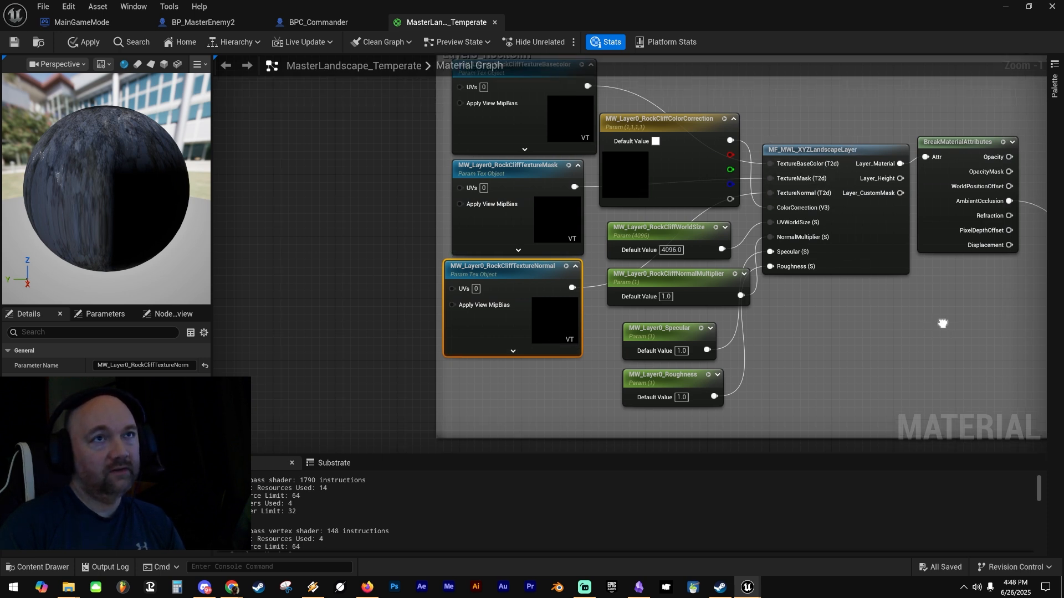
# Trace the graph from Layer0_RockCliff's BreakMaterialAttributes node past the numbered layers and select the Landscape Layer Blend node.
pyautogui.moveTo(942, 321); pyautogui.dragTo(592, 333, button='right')
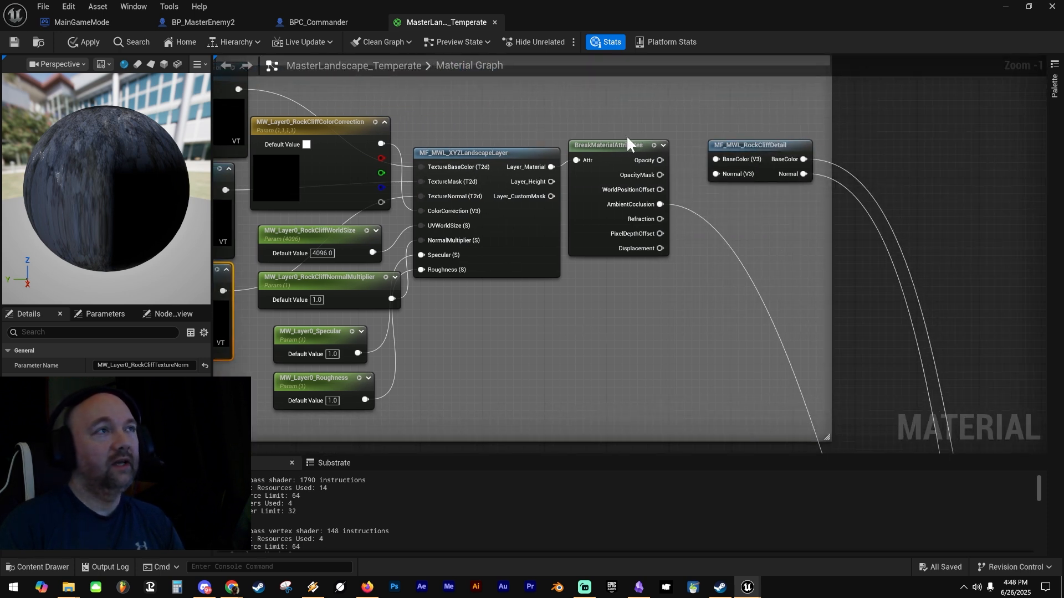
pyautogui.click(592, 221)
pyautogui.moveTo(729, 413); pyautogui.dragTo(573, 133, button='right')
pyautogui.scroll(-3, 572, 133)
pyautogui.moveTo(498, 260); pyautogui.dragTo(577, 228, button='right')
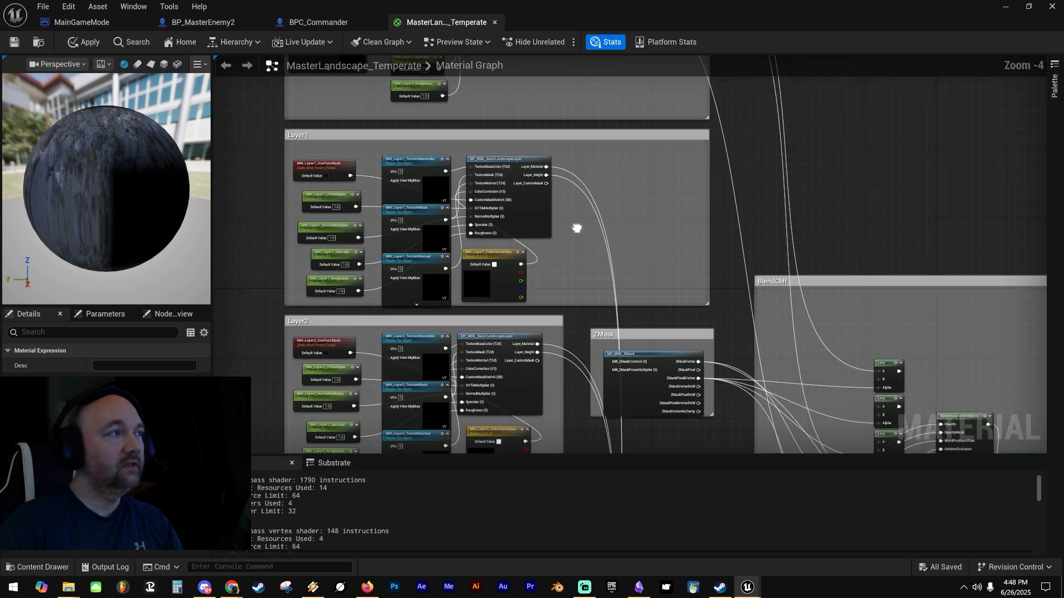
pyautogui.scroll(2, 560, 204)
pyautogui.moveTo(649, 322); pyautogui.dragTo(594, 95, button='right')
pyautogui.moveTo(689, 379); pyautogui.dragTo(605, 109, button='right')
pyautogui.moveTo(606, 323); pyautogui.dragTo(640, 73, button='right')
pyautogui.moveTo(659, 275); pyautogui.dragTo(618, 107, button='right')
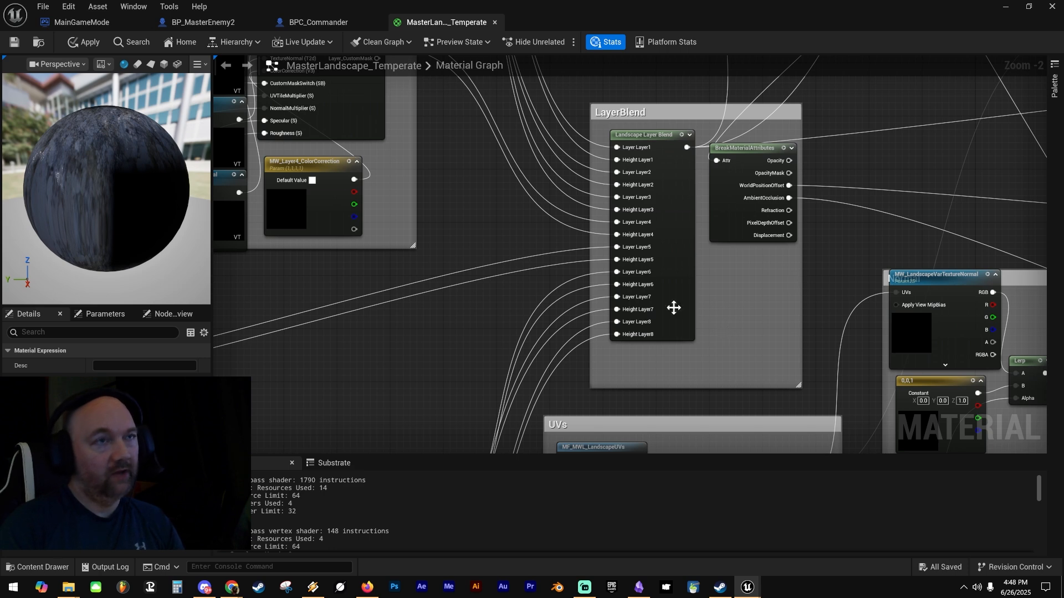
pyautogui.scroll(-2, 742, 369)
pyautogui.click(698, 265)
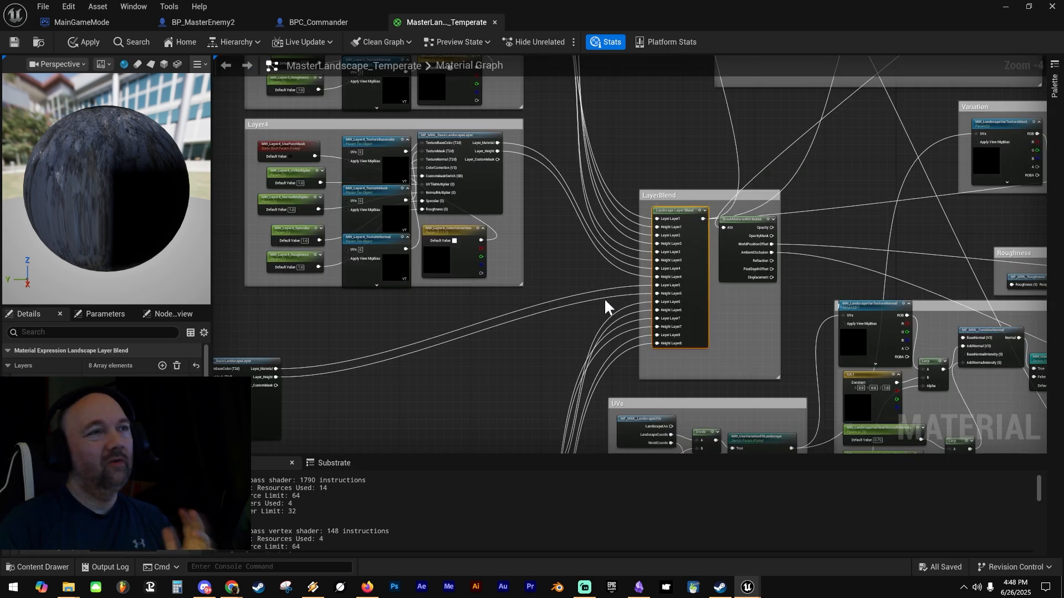
# Inspect the Layer4 group and select its MW_Layer4_TextureNormal node.
pyautogui.scroll(-4, 629, 394)
pyautogui.moveTo(636, 393); pyautogui.dragTo(621, 294, button='right')
pyautogui.scroll(6, 551, 278)
pyautogui.click(574, 317)
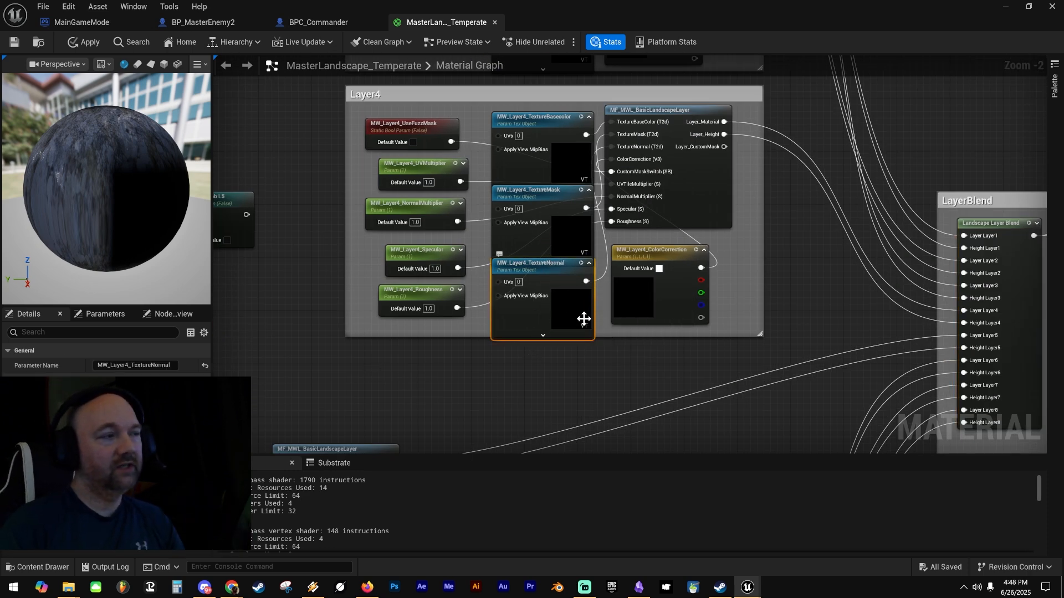
# Find the Landscape Physical Material Output node and move it up to line up with the Layer1 sample node.
pyautogui.moveTo(800, 379); pyautogui.dragTo(693, 219, button='right')
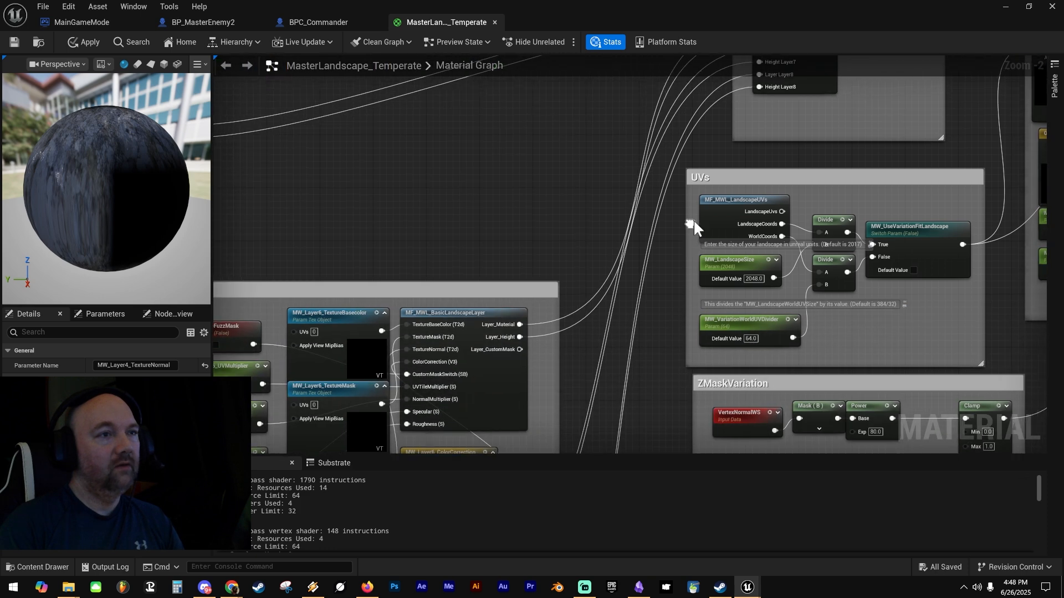
pyautogui.scroll(-2, 679, 263)
pyautogui.scroll(-1, 679, 262)
pyautogui.moveTo(679, 340); pyautogui.dragTo(566, 129, button='right')
pyautogui.click(615, 253)
pyautogui.scroll(3, 614, 255)
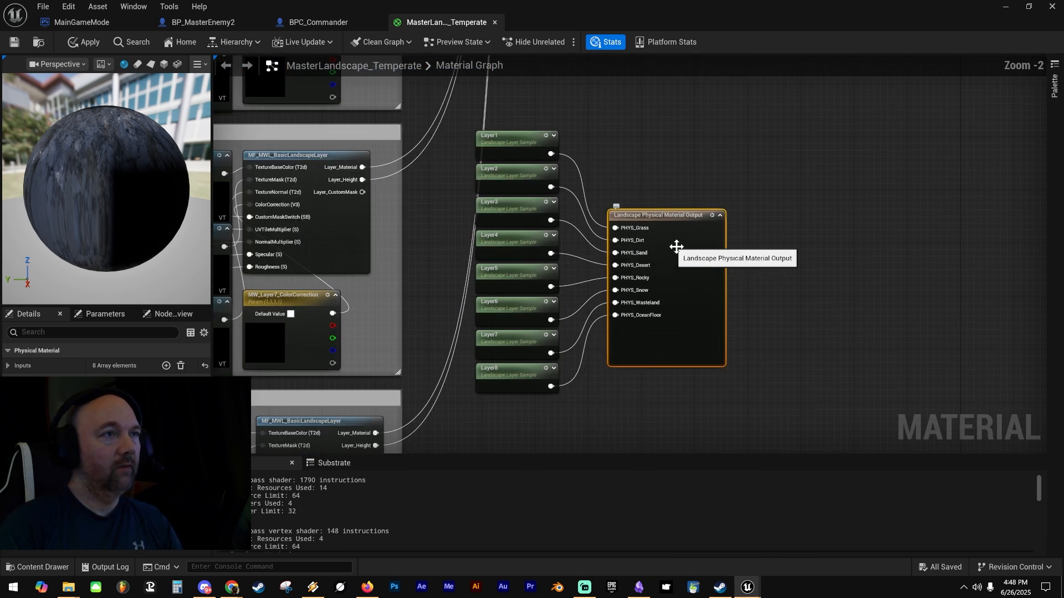
pyautogui.moveTo(674, 247); pyautogui.dragTo(711, 179)
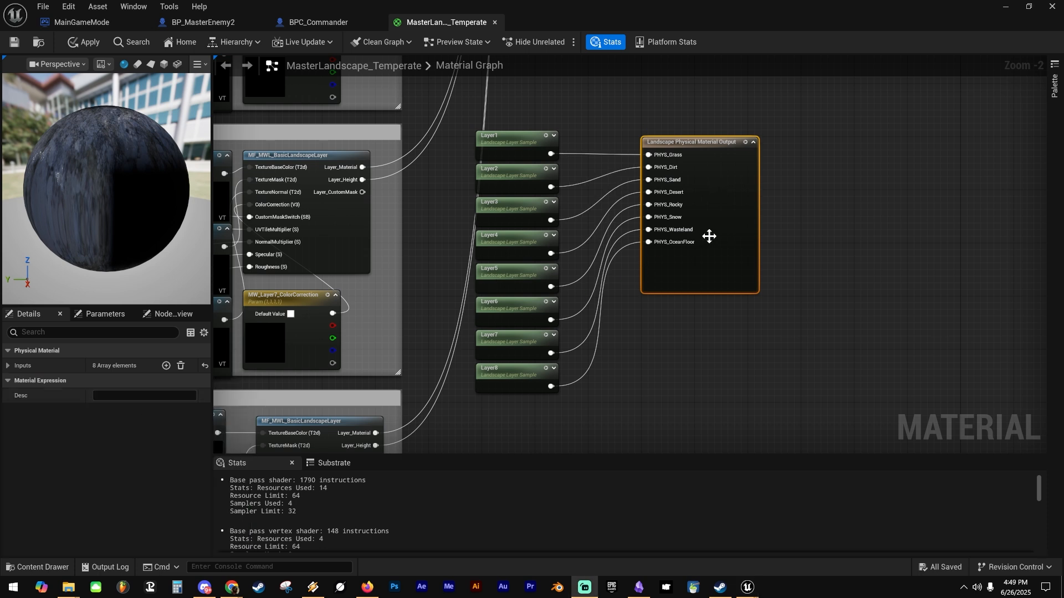
# Select the eight landscape layer sample nodes with the Landscape Physical Material Output node and move them farther from the layer groups.
pyautogui.click(520, 140)
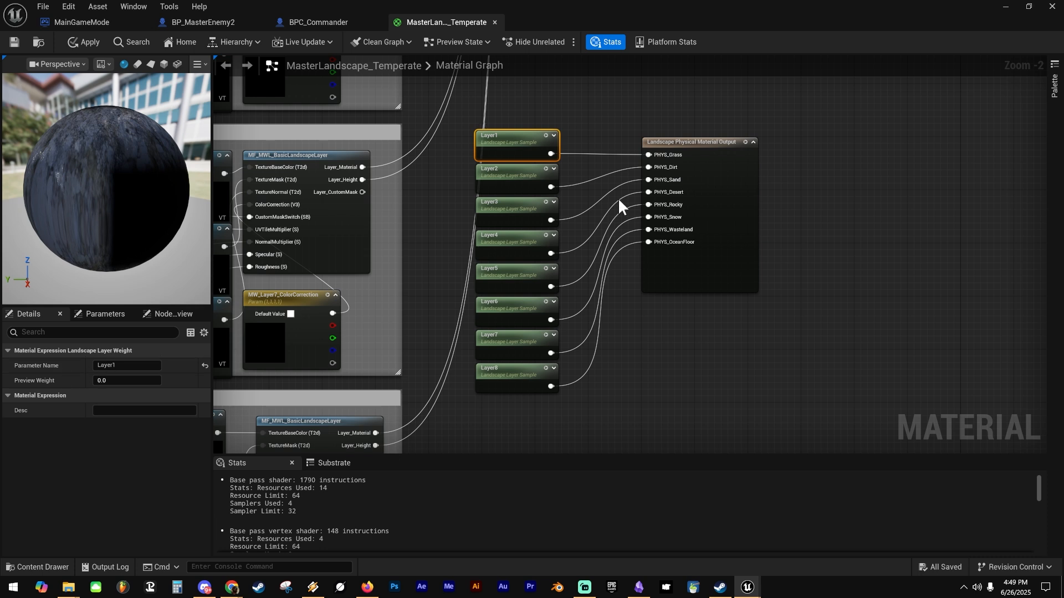
pyautogui.click(737, 157)
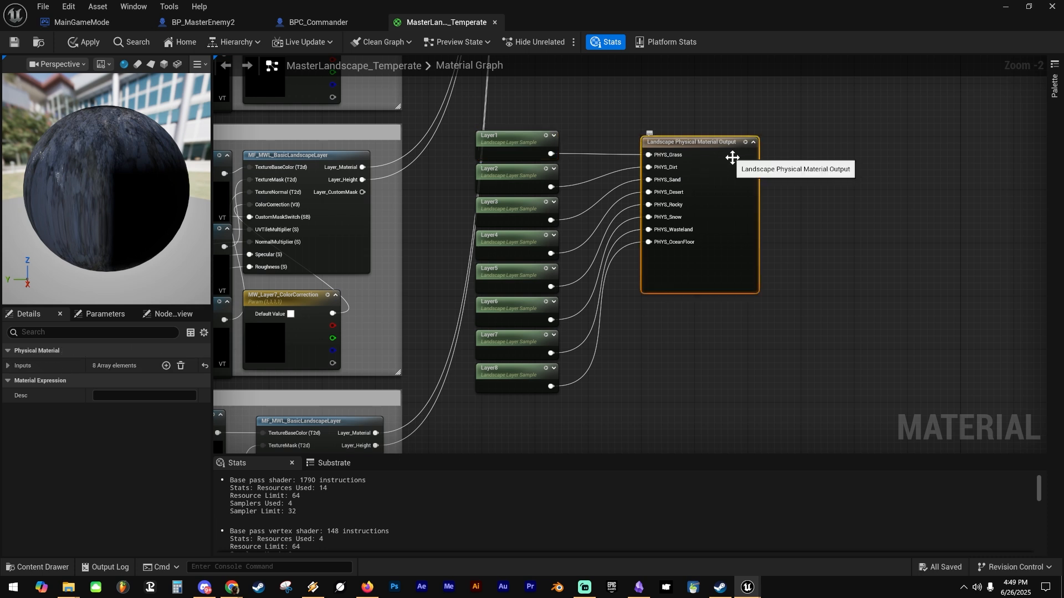
pyautogui.moveTo(508, 84); pyautogui.dragTo(490, 121, button='right')
pyautogui.moveTo(490, 121); pyautogui.dragTo(759, 426)
pyautogui.moveTo(720, 247); pyautogui.dragTo(775, 246)
pyautogui.click(669, 131)
# Select the Landscape Physical Material Output node and expand its inputs array to view the Index 0 physical material.
pyautogui.moveTo(705, 137); pyautogui.dragTo(620, 117, button='right')
pyautogui.click(707, 206)
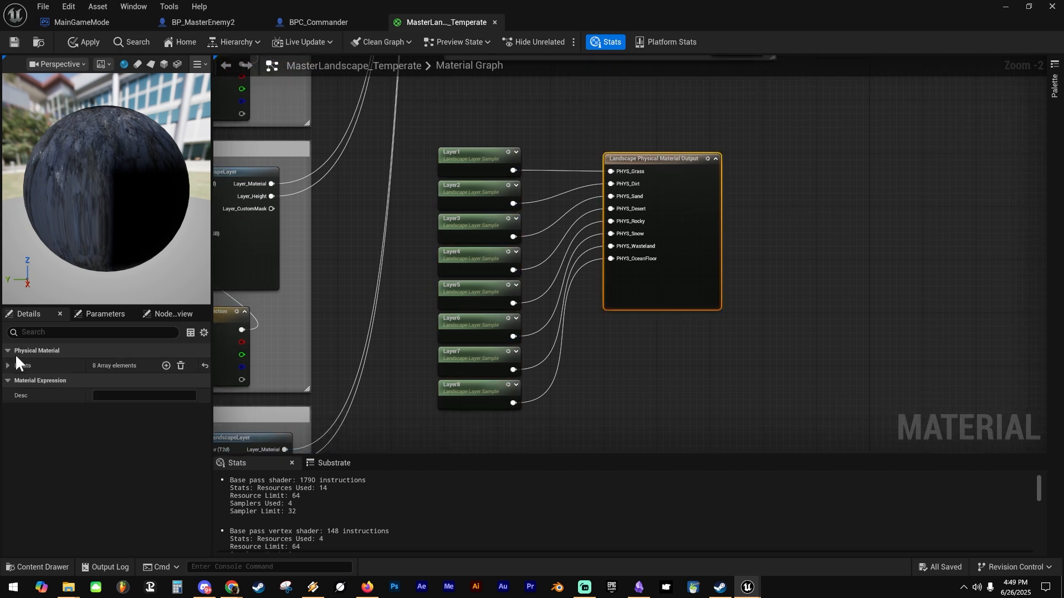
pyautogui.click(8, 365)
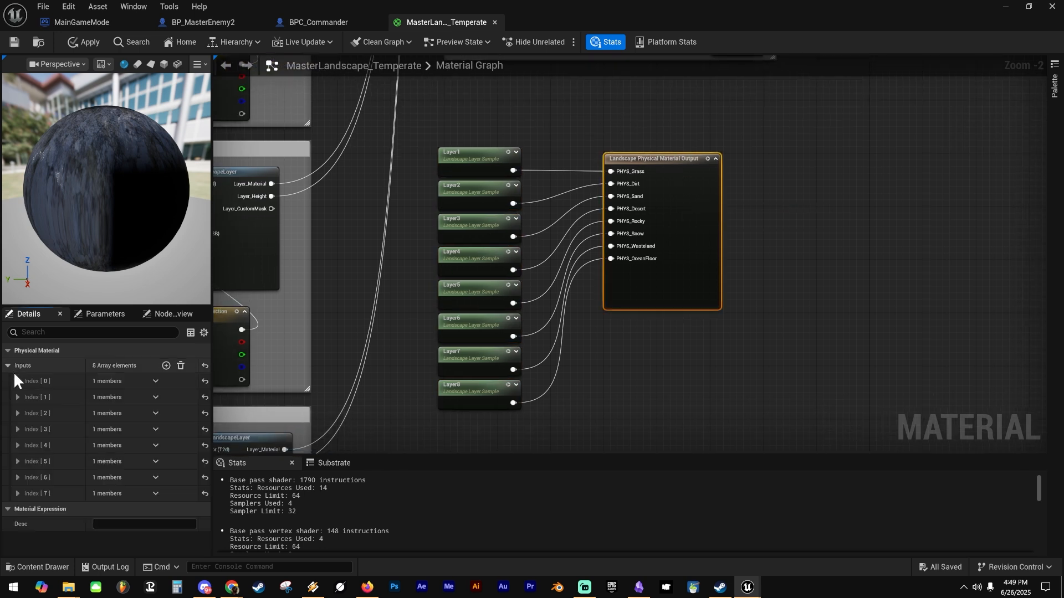
pyautogui.click(18, 381)
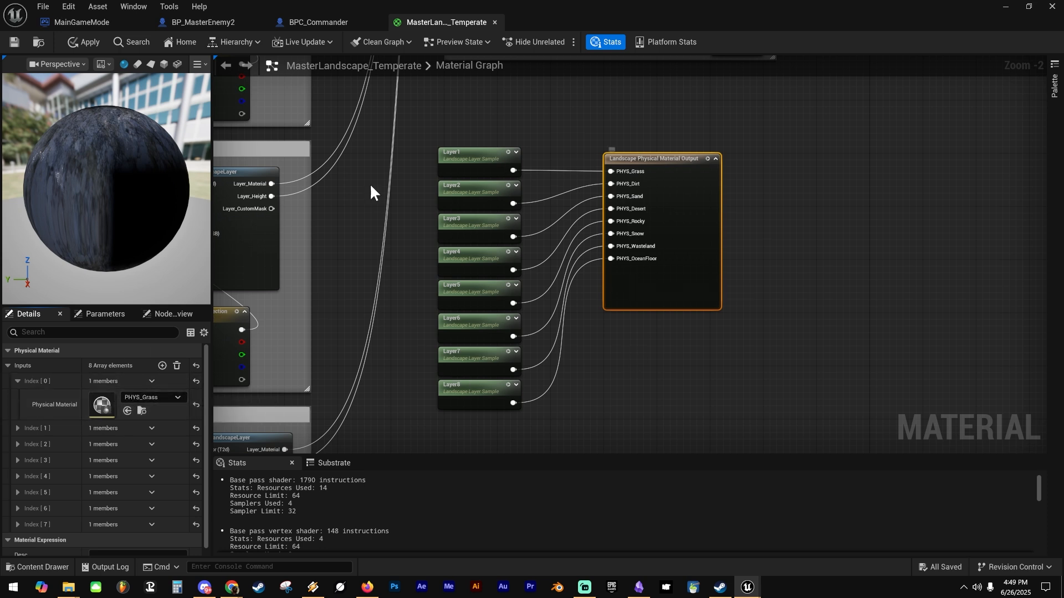
# Expand Index 1 and Index 2 of the physical material inputs and examine how the layer samples connect to the output.
pyautogui.scroll(-2, 410, 336)
pyautogui.moveTo(304, 357); pyautogui.dragTo(485, 354, button='right')
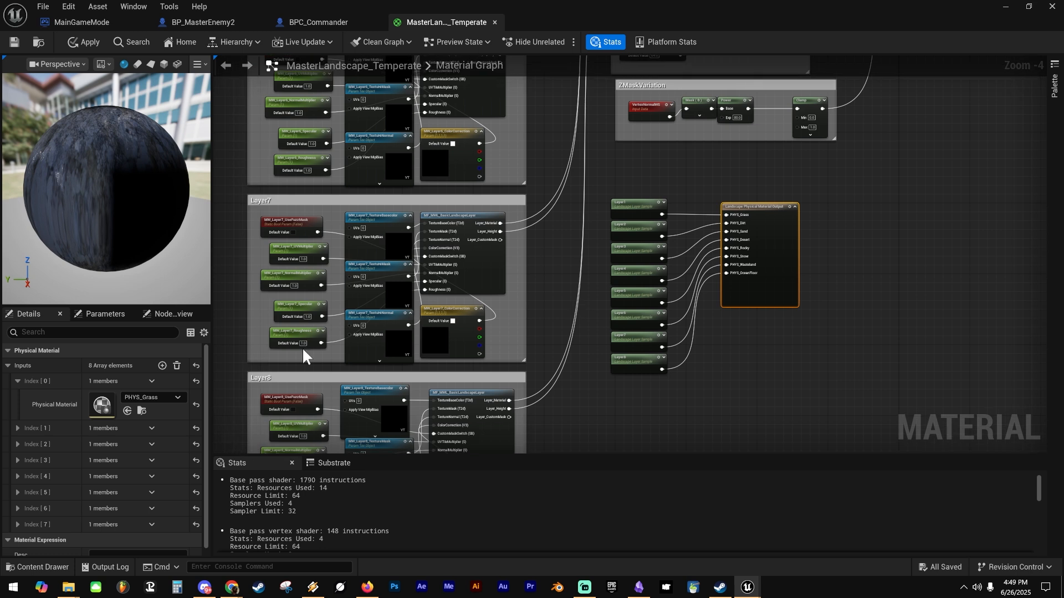
pyautogui.moveTo(711, 240); pyautogui.dragTo(657, 235, button='right')
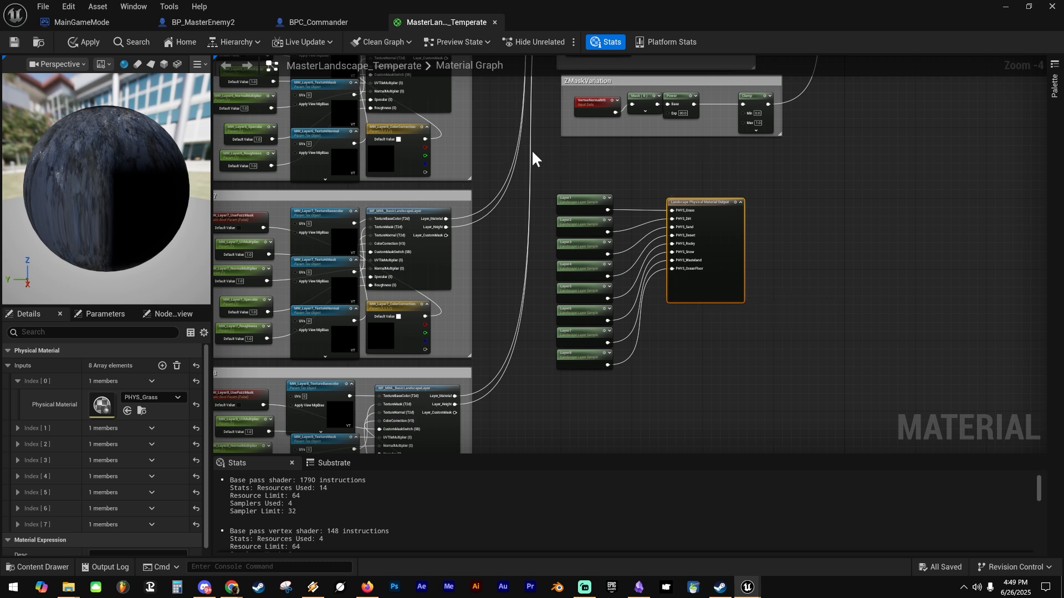
pyautogui.moveTo(535, 152); pyautogui.dragTo(853, 405)
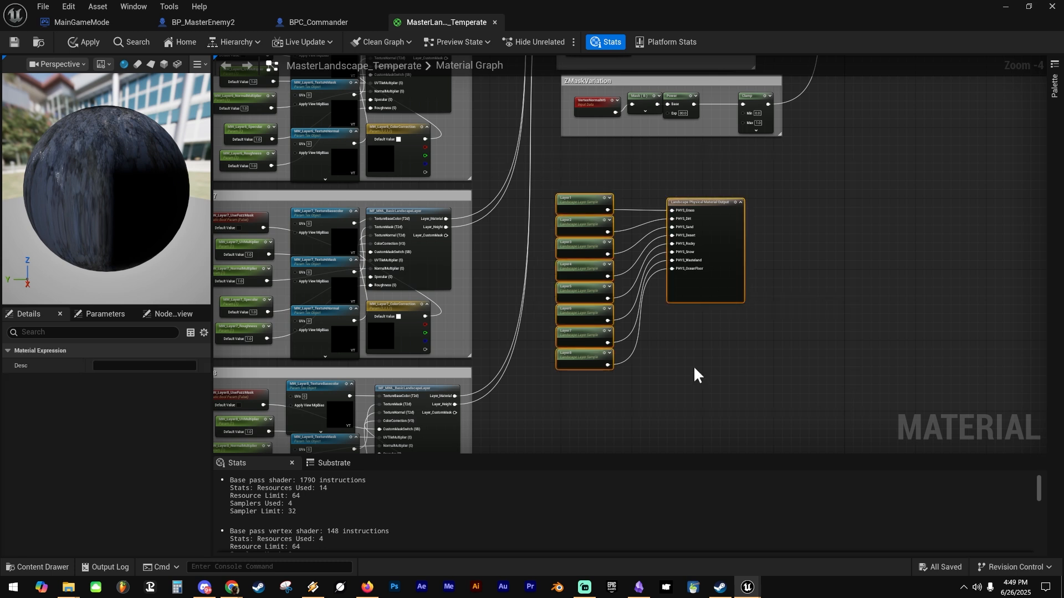
pyautogui.click(704, 255)
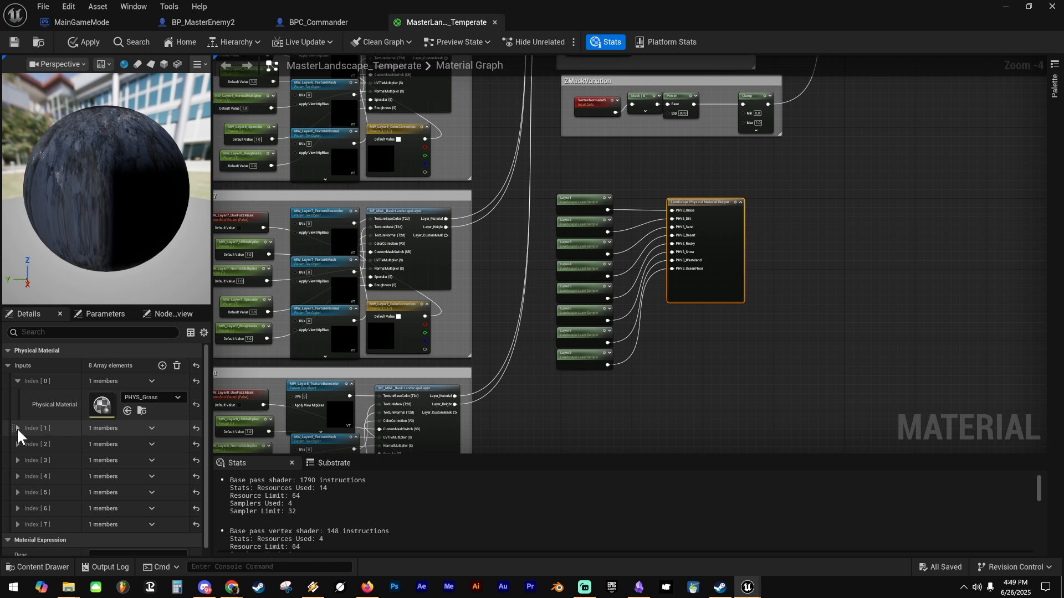
pyautogui.click(17, 428)
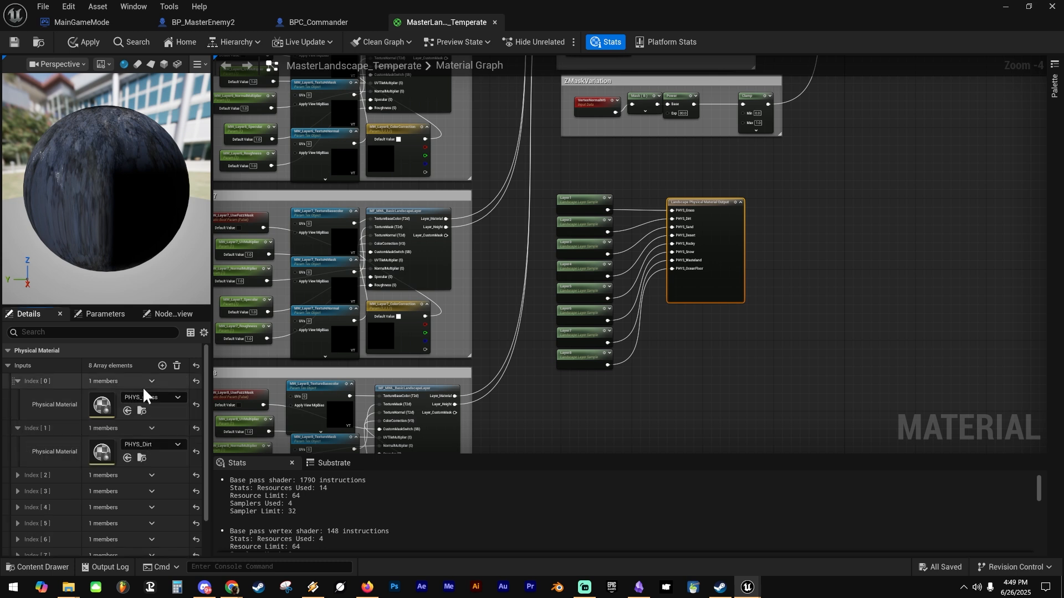
pyautogui.click(17, 475)
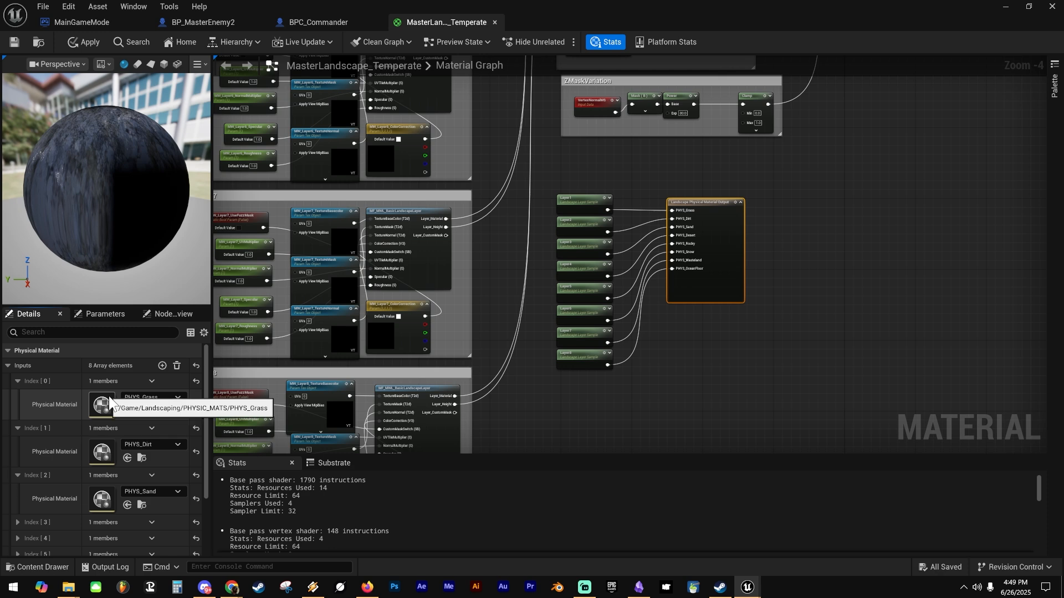
pyautogui.scroll(-1, 642, 177)
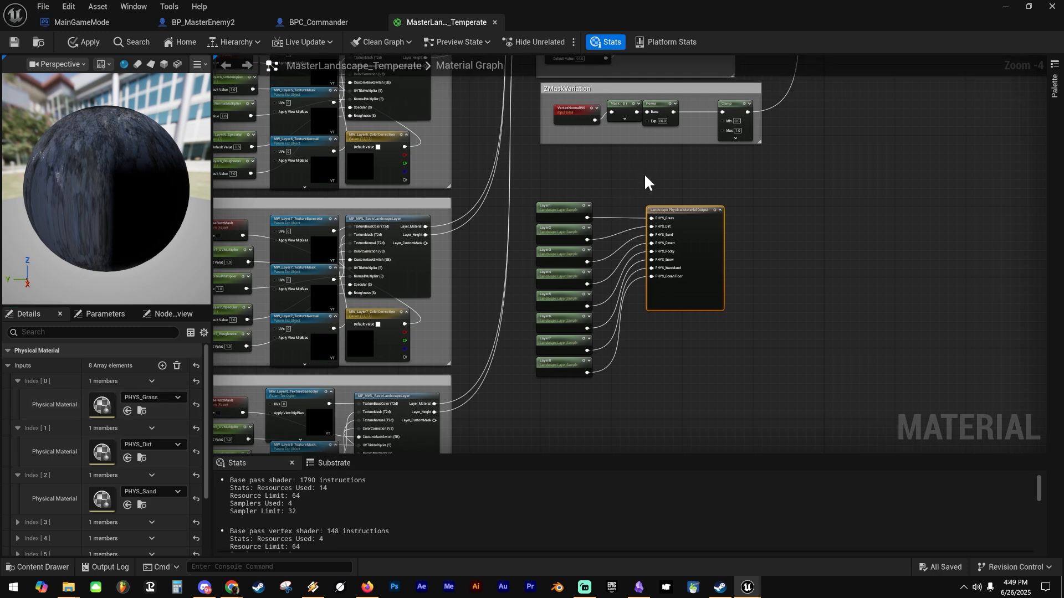
pyautogui.scroll(-3, 644, 173)
pyautogui.scroll(2, 644, 172)
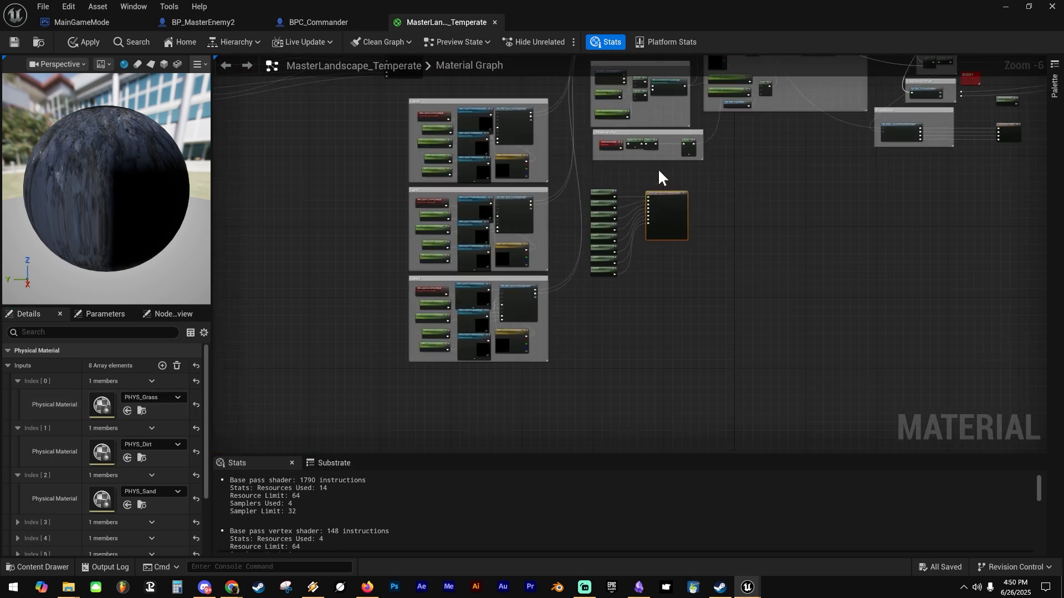
pyautogui.moveTo(700, 214); pyautogui.dragTo(659, 223, button='right')
pyautogui.scroll(3, 599, 219)
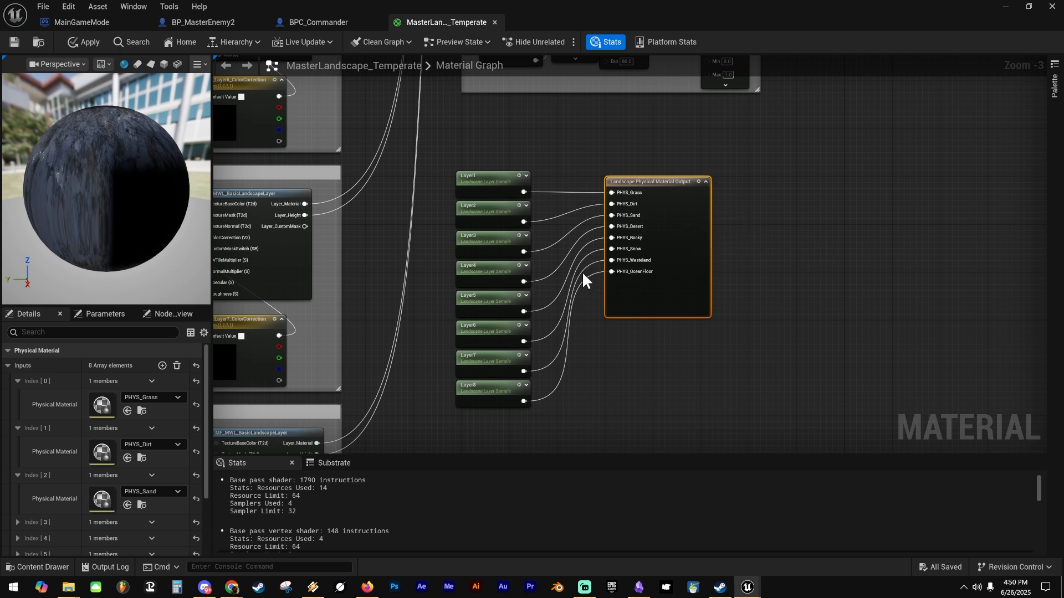
# Select the Landscape Grass node beside the Procedurals group and expand its Rocks and Grass grass type entries.
pyautogui.scroll(-5, 582, 281)
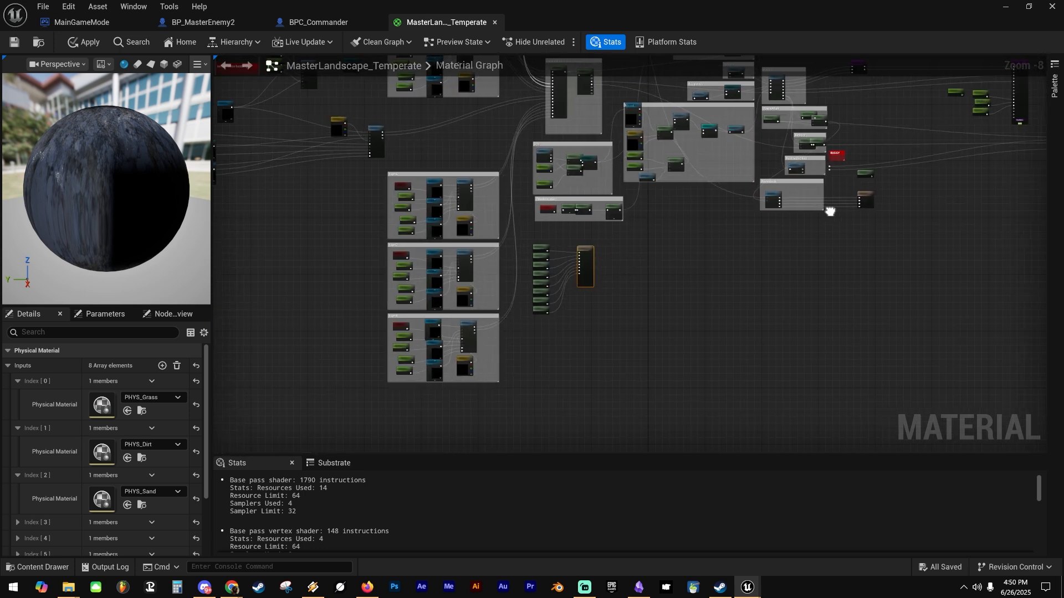
pyautogui.scroll(5, 826, 209)
pyautogui.click(684, 254)
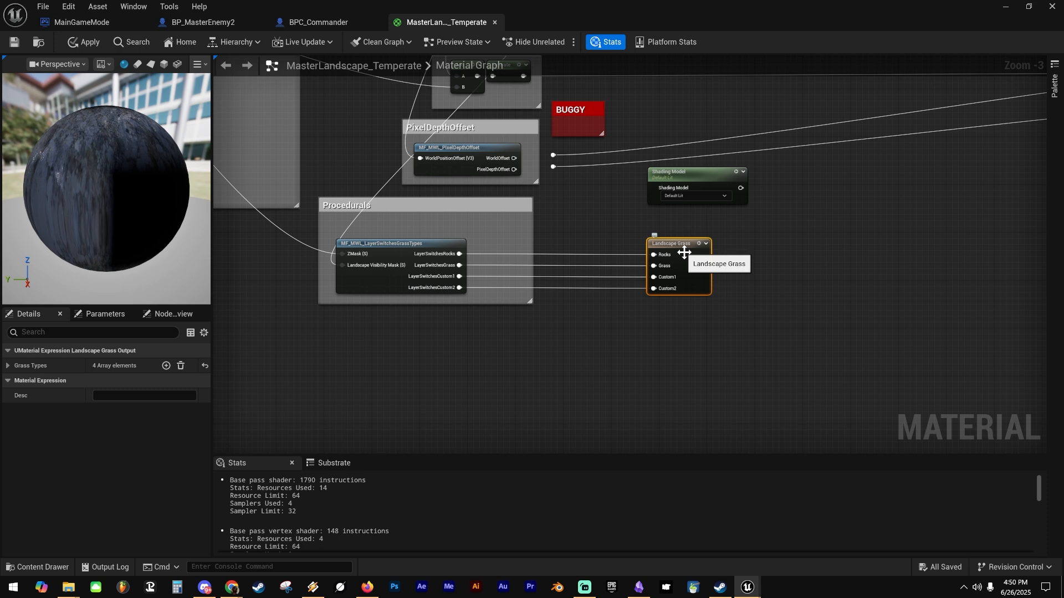
pyautogui.click(7, 366)
pyautogui.moveTo(564, 348); pyautogui.dragTo(618, 336, button='right')
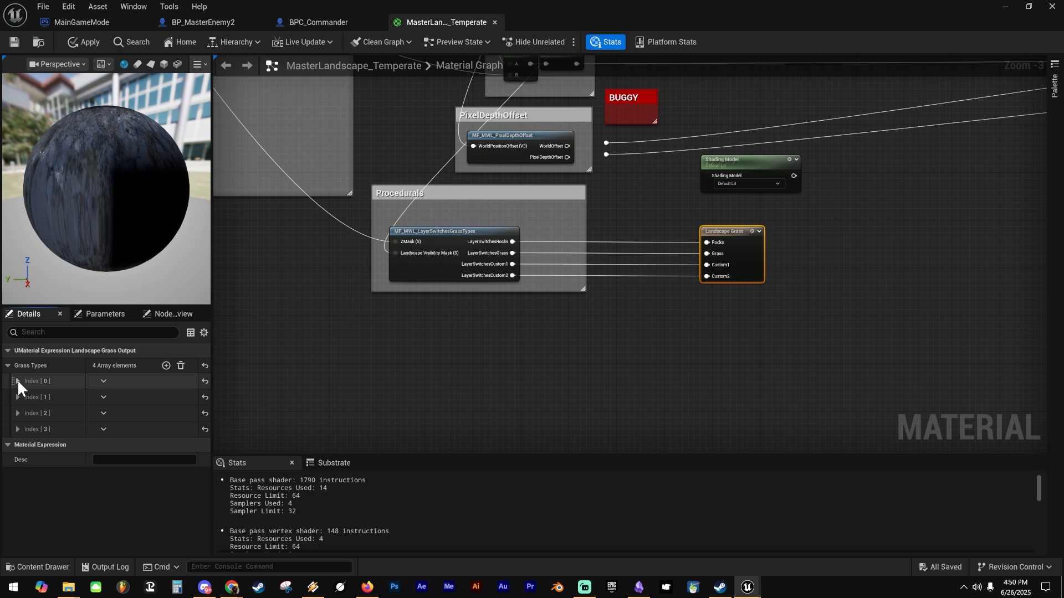
pyautogui.click(18, 381)
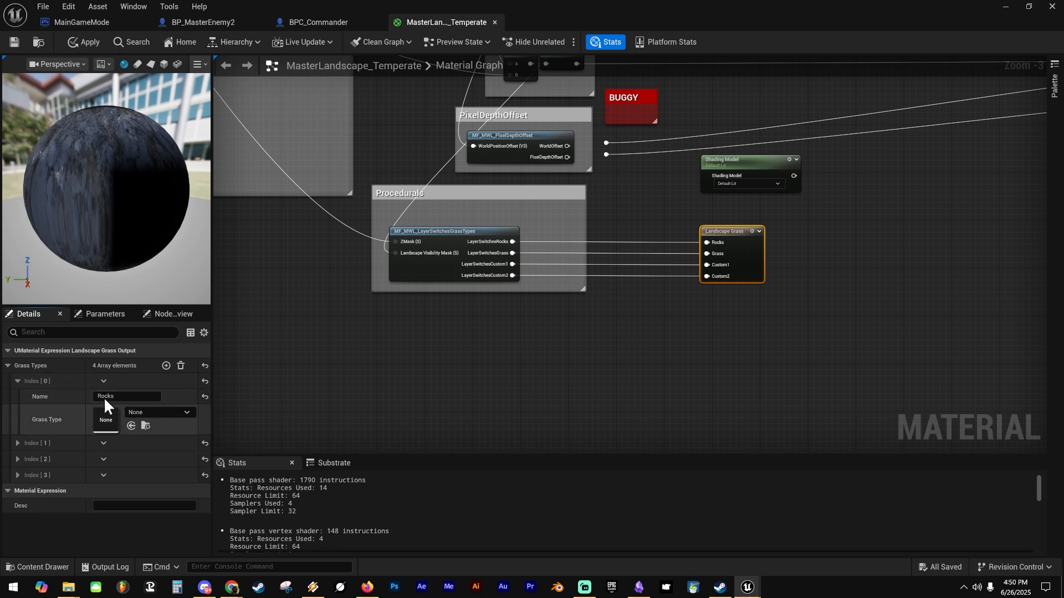
pyautogui.click(18, 444)
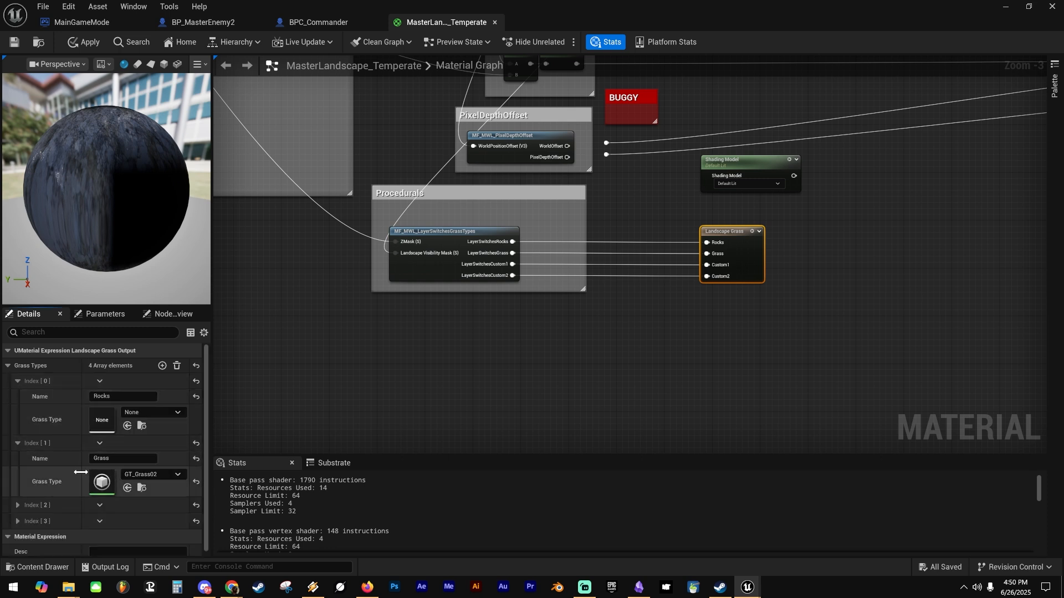
pyautogui.scroll(-1, 105, 471)
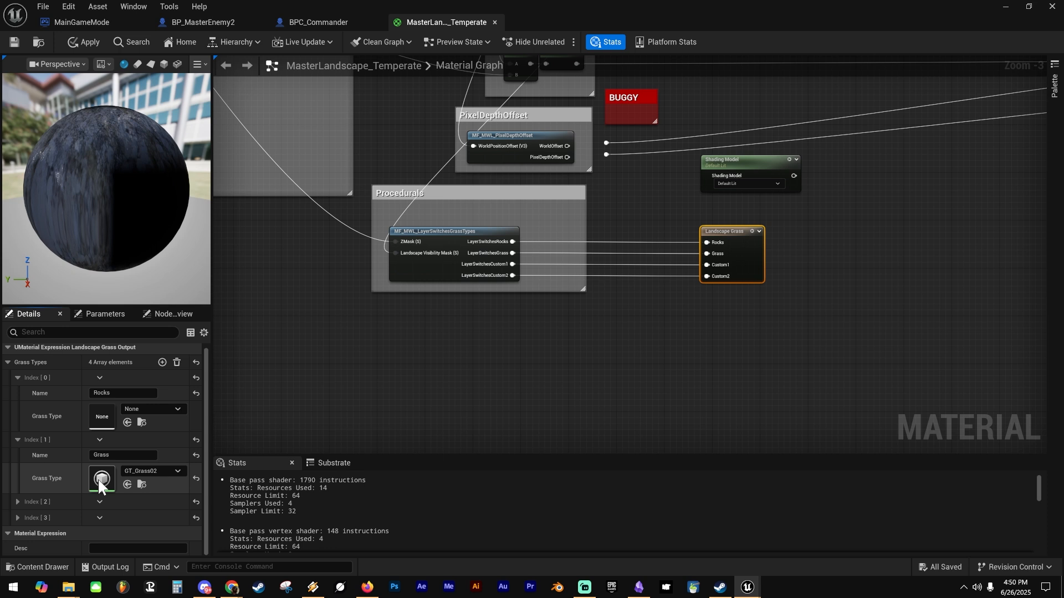
# Open the GT_Grass02 grass type asset and examine the settings of its Index 0 grass variety.
pyautogui.doubleClick(100, 482)
pyautogui.click(7, 113)
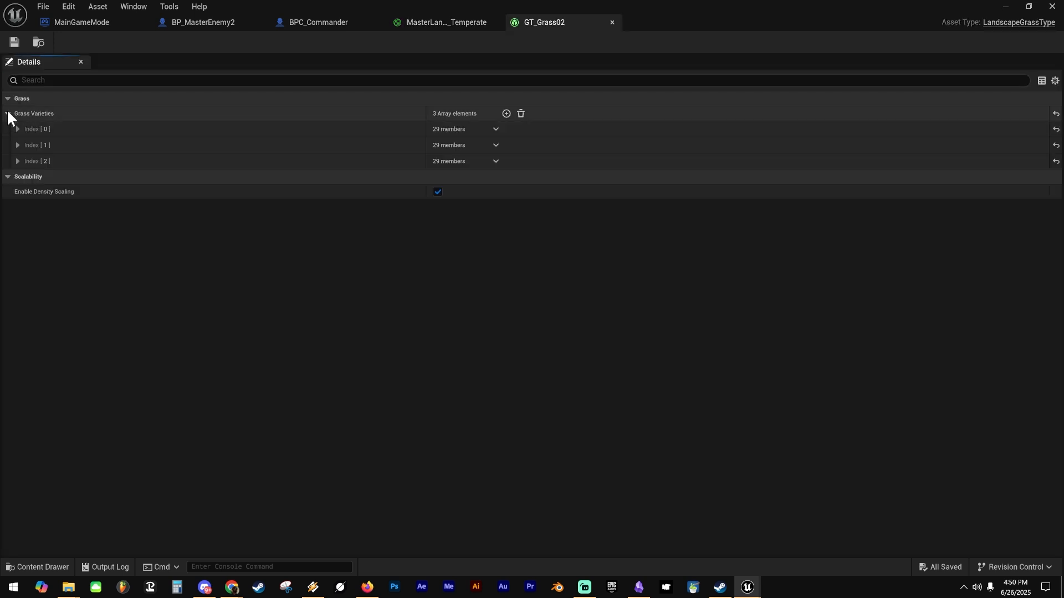
pyautogui.click(13, 128)
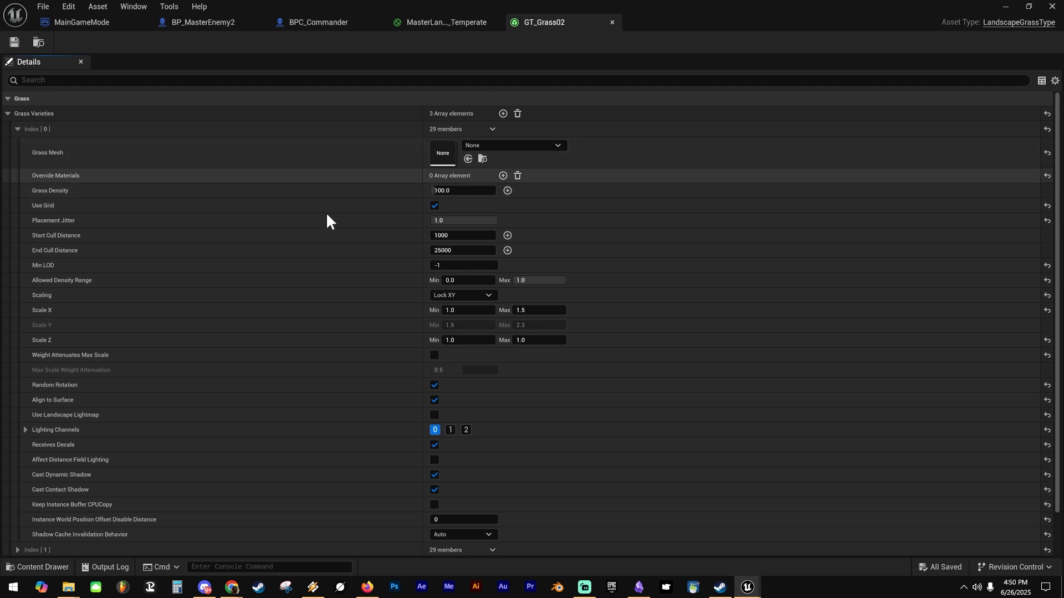
pyautogui.scroll(-3, 378, 259)
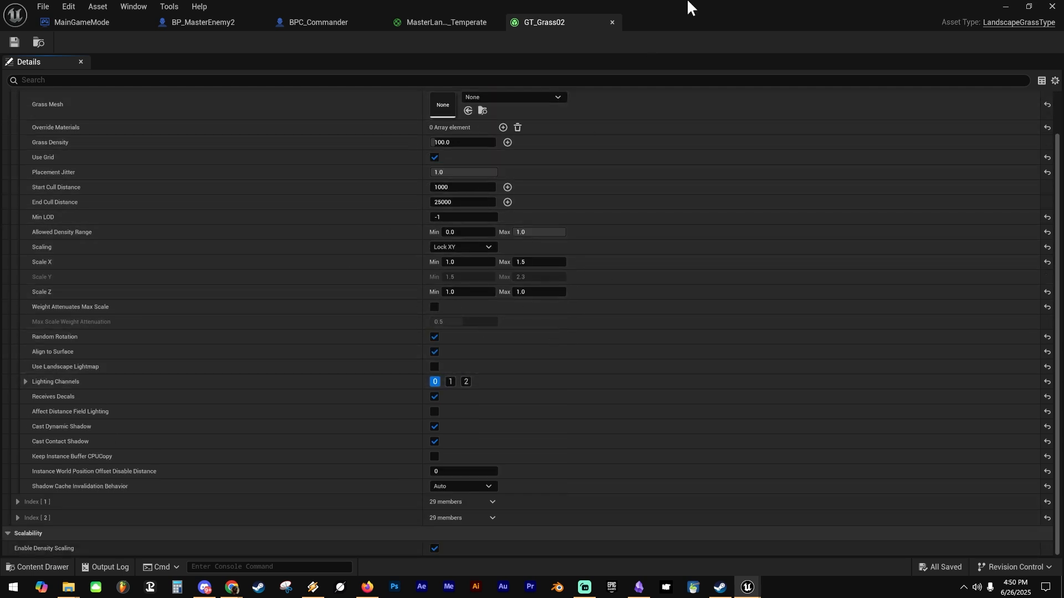
# Move the asset editor window away to reveal the AI_TrainingWorld level and fly the view to the grassy landscape area.
pyautogui.moveTo(679, 7); pyautogui.dragTo(1063, 211)
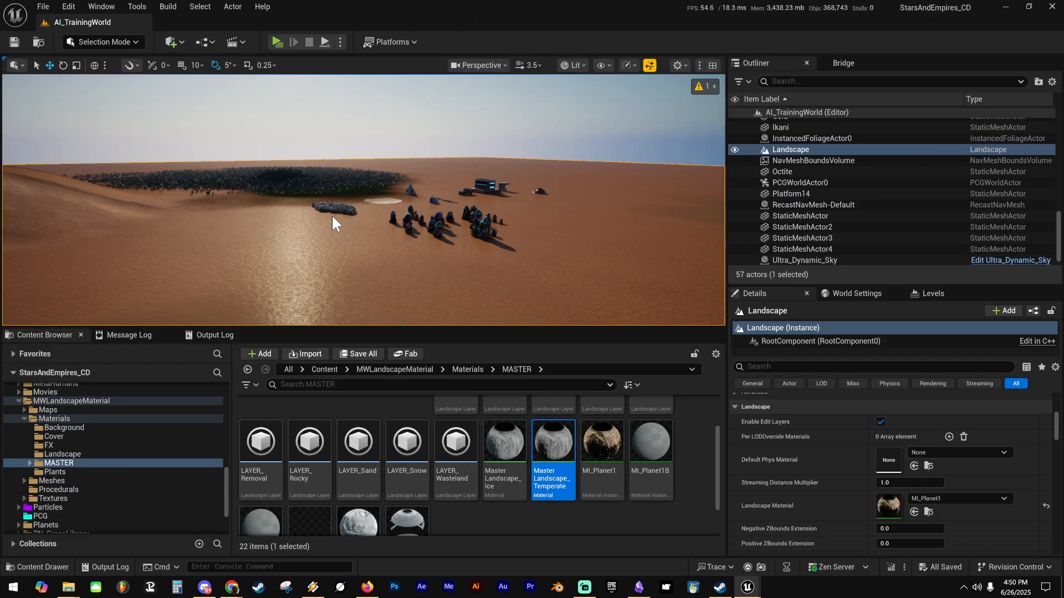
pyautogui.press('w')
pyautogui.moveTo(333, 220); pyautogui.dragTo(322, 155, button='right')
pyautogui.click(333, 111)
pyautogui.moveTo(333, 110); pyautogui.dragTo(395, 231, button='right')
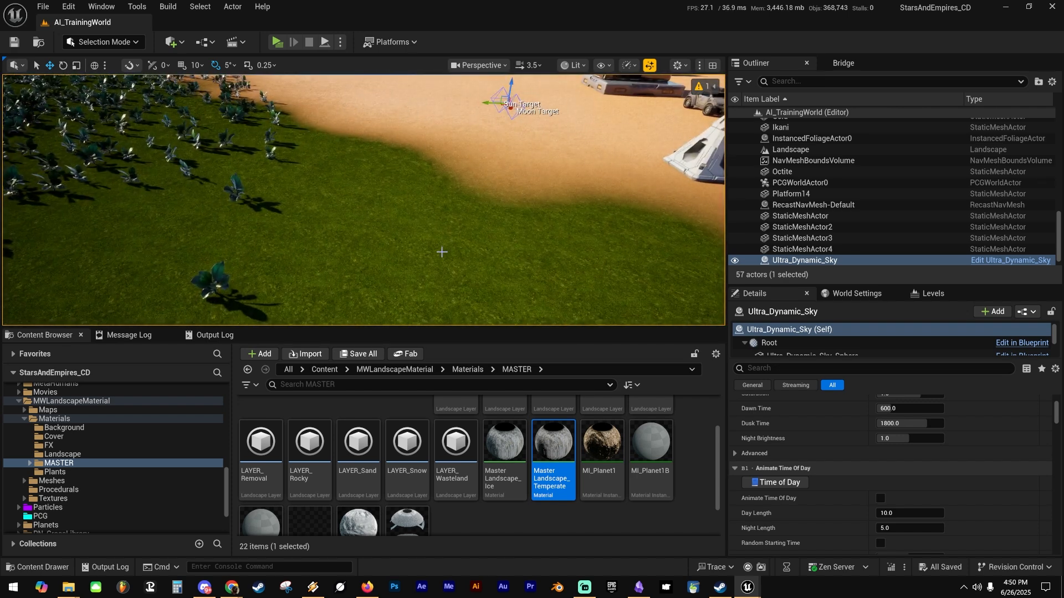
# Switch to landscape painting, select the Layer1 target layer with LAYER_Grass, and view the brush over the grass and sand terrain.
pyautogui.click(96, 39)
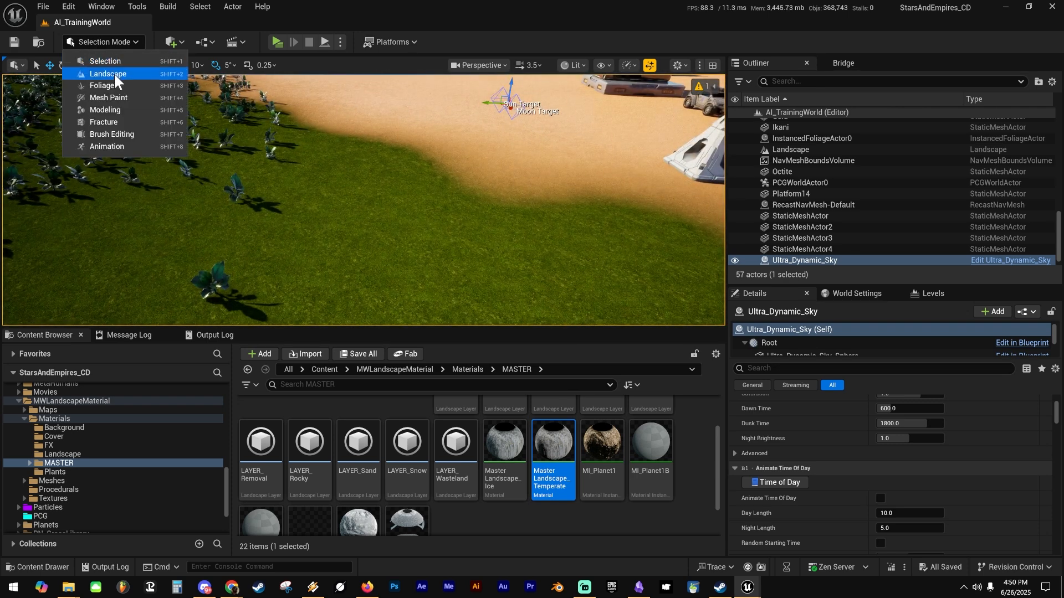
pyautogui.click(115, 74)
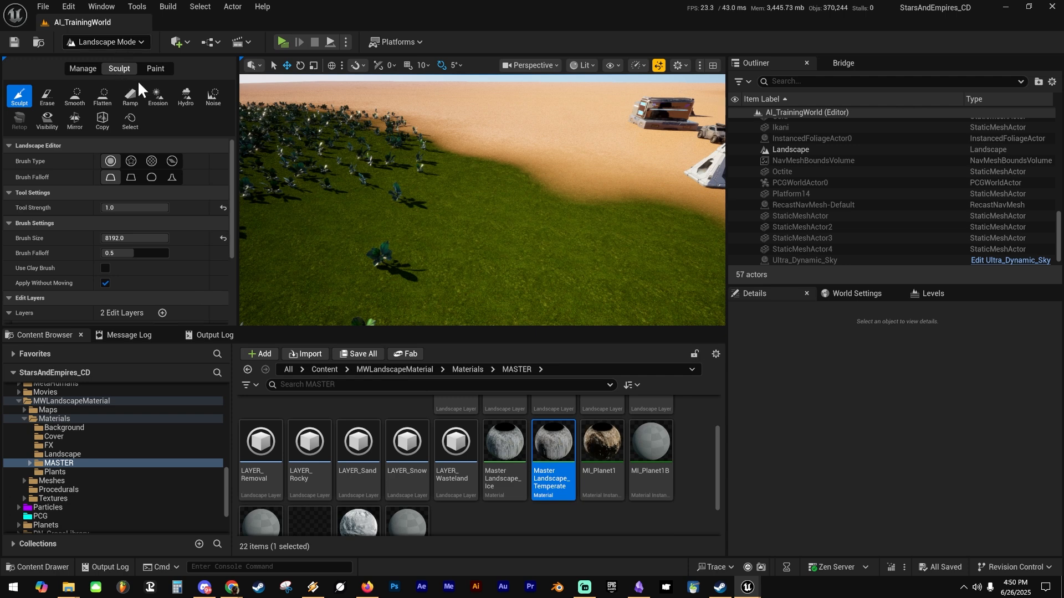
pyautogui.click(155, 68)
pyautogui.scroll(-5, 64, 217)
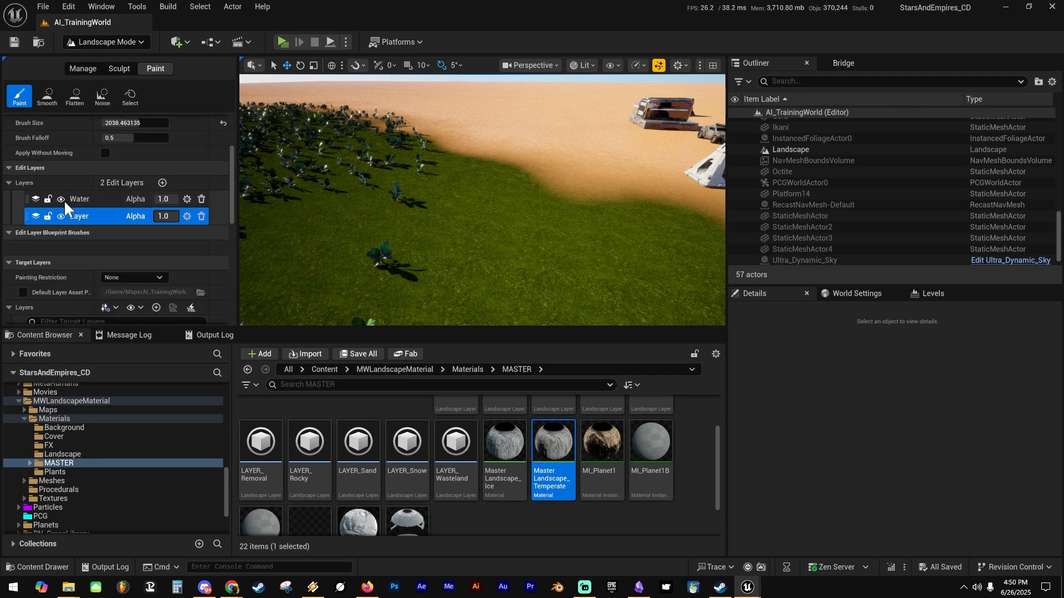
pyautogui.scroll(-5, 52, 261)
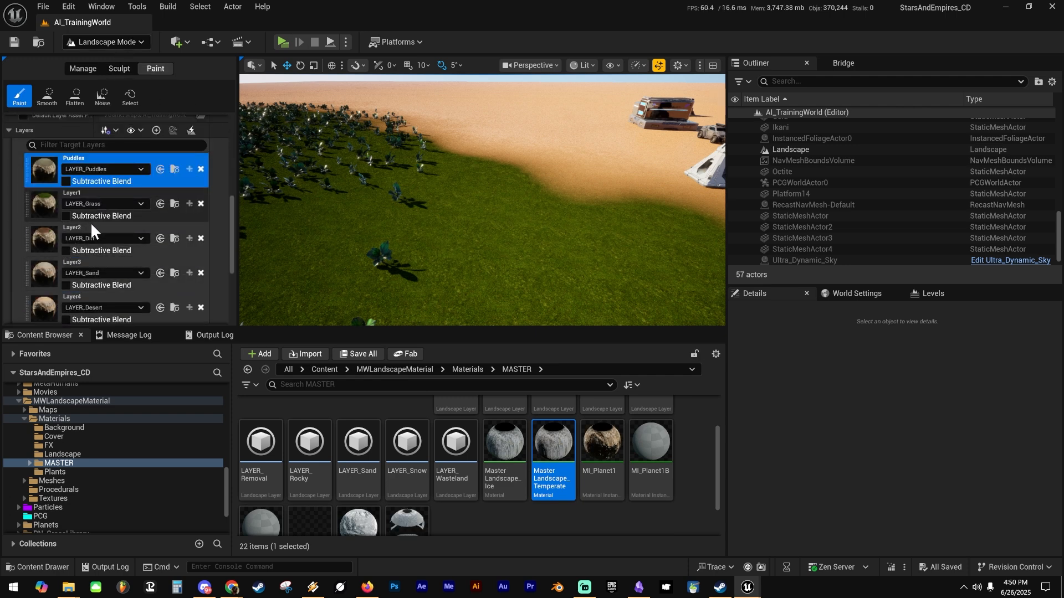
pyautogui.click(94, 190)
pyautogui.moveTo(355, 210)
pyautogui.mouseDown(button='right')
pyautogui.moveTo(432, 210)
pyautogui.moveTo(382, 238)
pyautogui.moveTo(401, 171)
pyautogui.mouseUp(button='right')
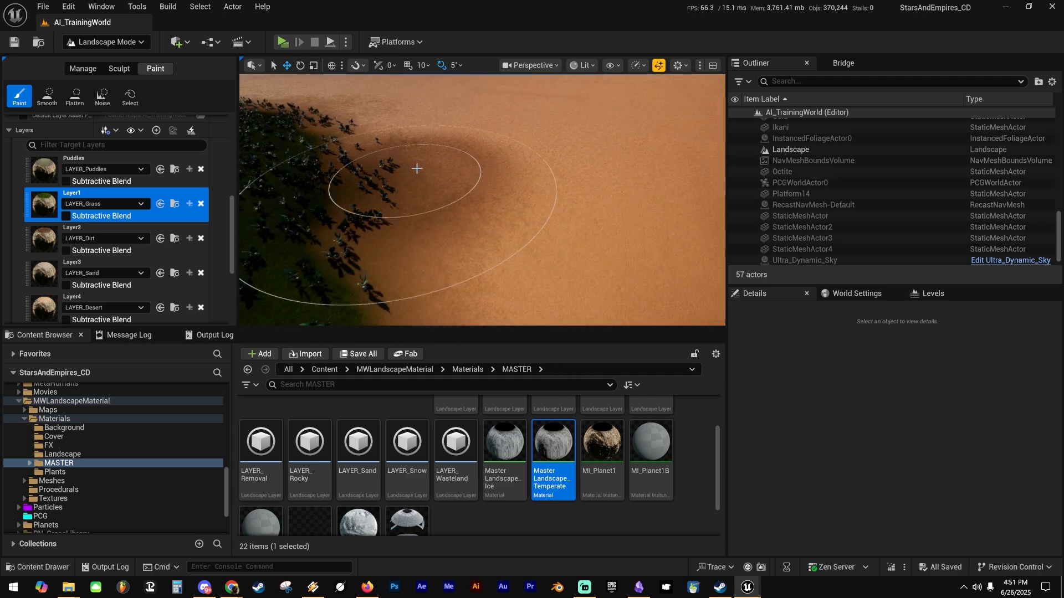
pyautogui.moveTo(413, 172)
pyautogui.mouseDown(button='right')
pyautogui.moveTo(388, 190)
pyautogui.moveTo(333, 194)
pyautogui.moveTo(310, 172)
pyautogui.moveTo(349, 138)
pyautogui.mouseUp(button='right')
# Bring the asset editor window back over the level and close the GT_Grass02 asset.
pyautogui.moveTo(1063, 151); pyautogui.dragTo(461, 38)
pyautogui.scroll(-3, 425, 275)
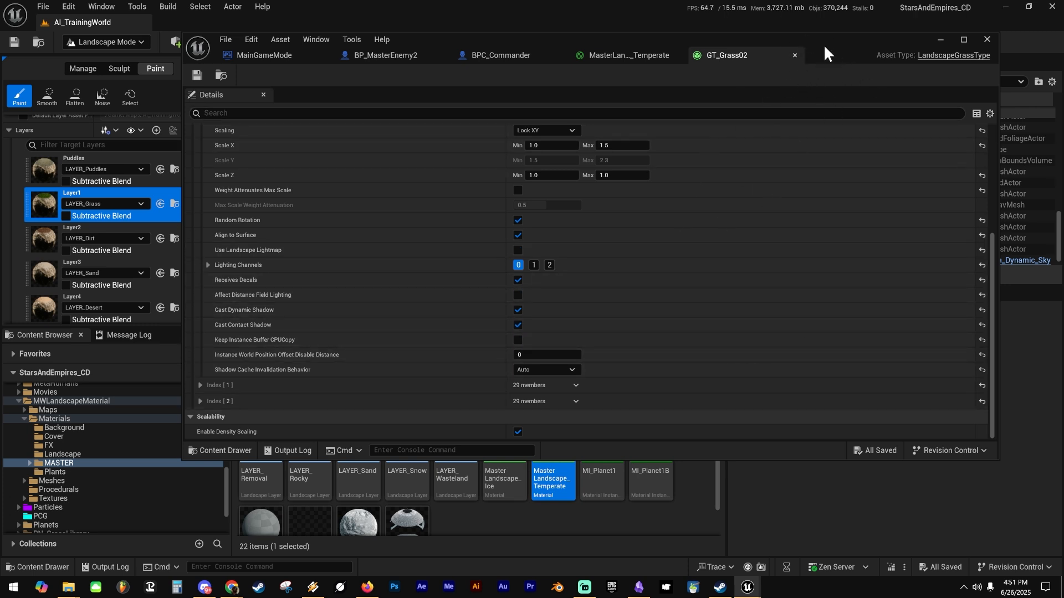
pyautogui.click(796, 55)
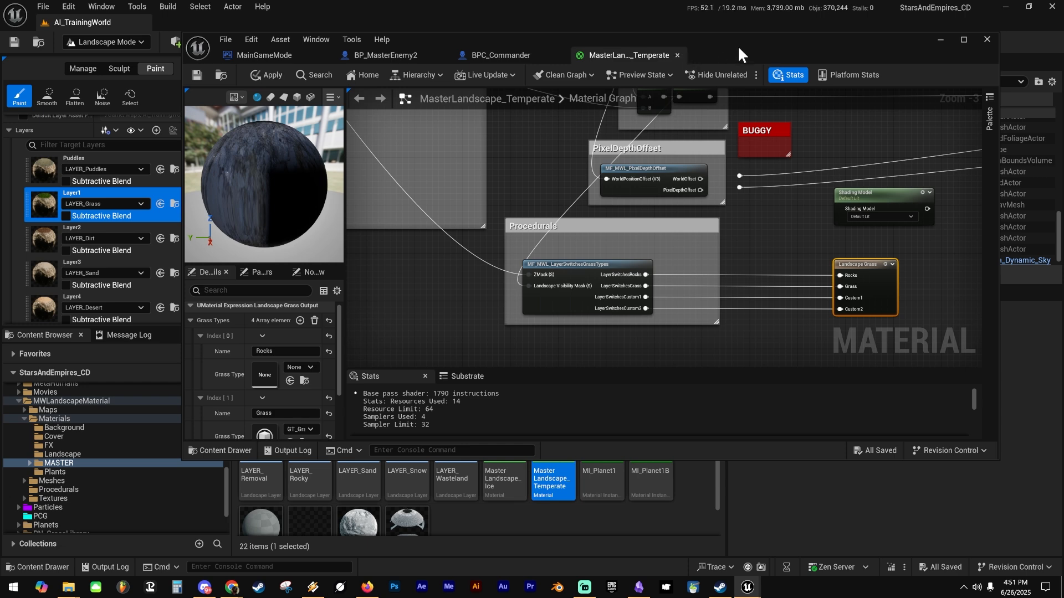
# Examine the overall MasterLandscape_Temperate graph, from the Procedurals group and Landscape Grass output to the texture layer groups and ZMask.
pyautogui.moveTo(737, 45); pyautogui.dragTo(766, 103)
pyautogui.moveTo(793, 277); pyautogui.dragTo(681, 259, button='right')
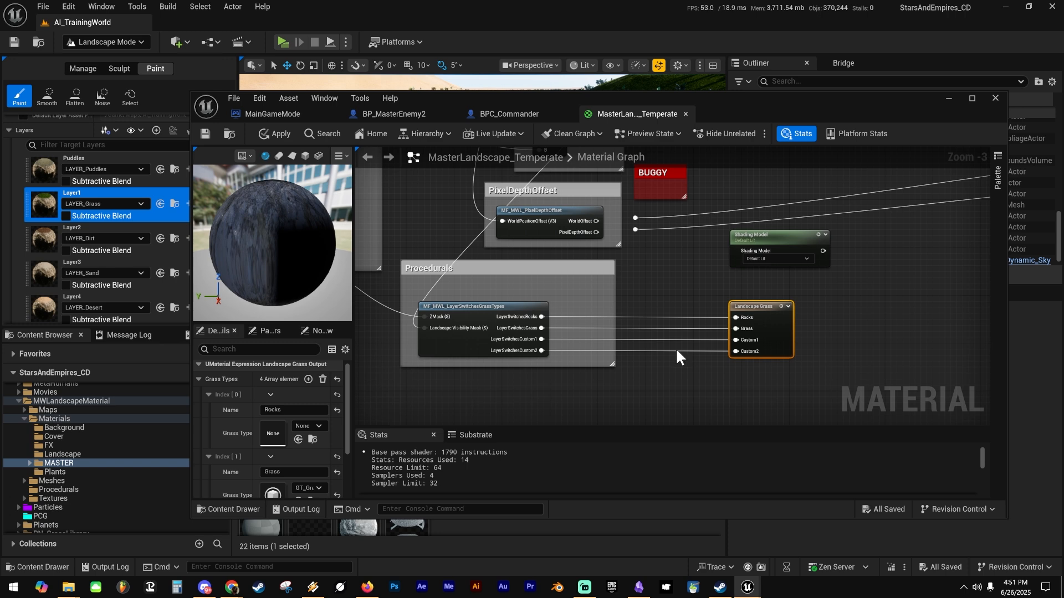
pyautogui.moveTo(715, 99); pyautogui.dragTo(683, 83)
pyautogui.scroll(-4, 613, 261)
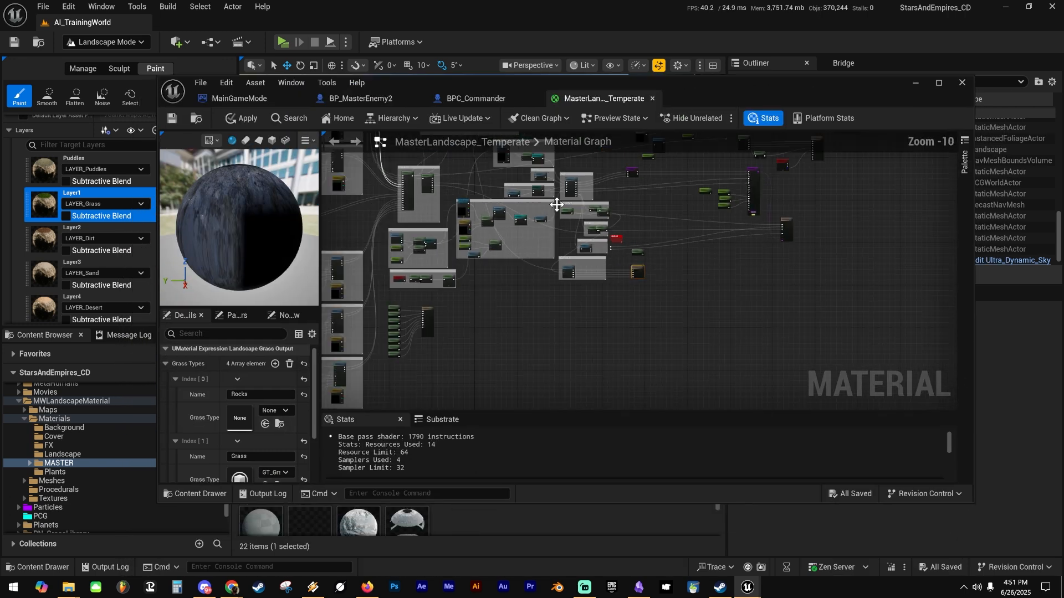
pyautogui.scroll(-3, 576, 244)
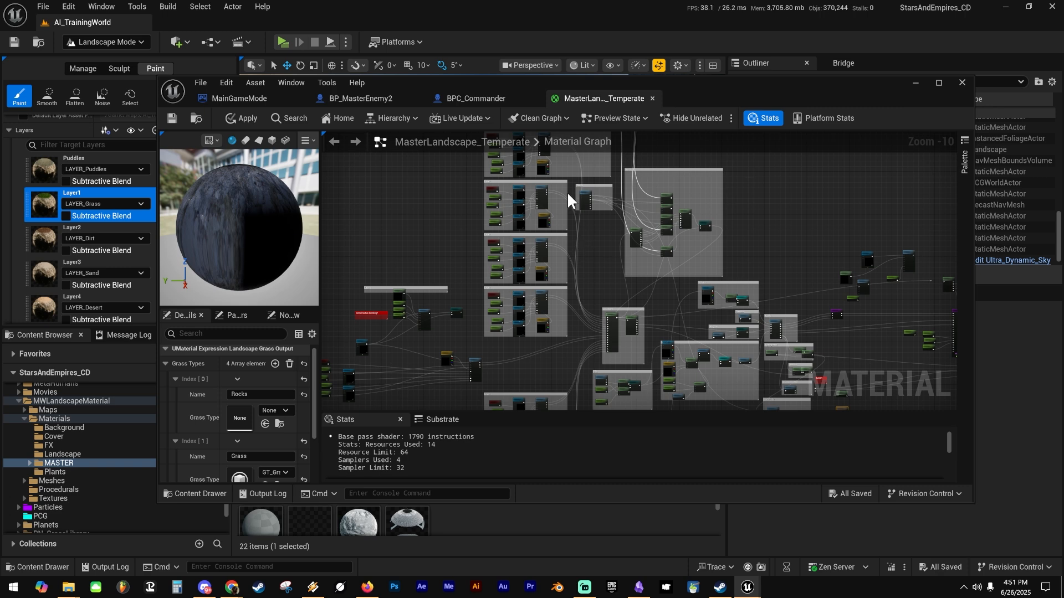
pyautogui.moveTo(795, 229); pyautogui.dragTo(724, 270, button='right')
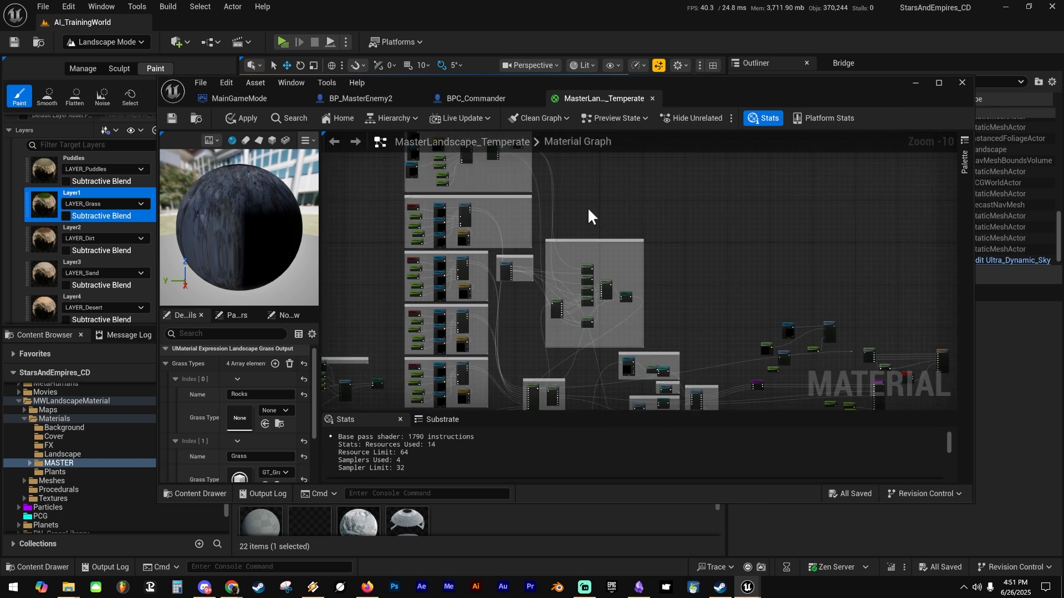
pyautogui.scroll(-2, 662, 337)
pyautogui.moveTo(682, 311); pyautogui.dragTo(619, 220, button='right')
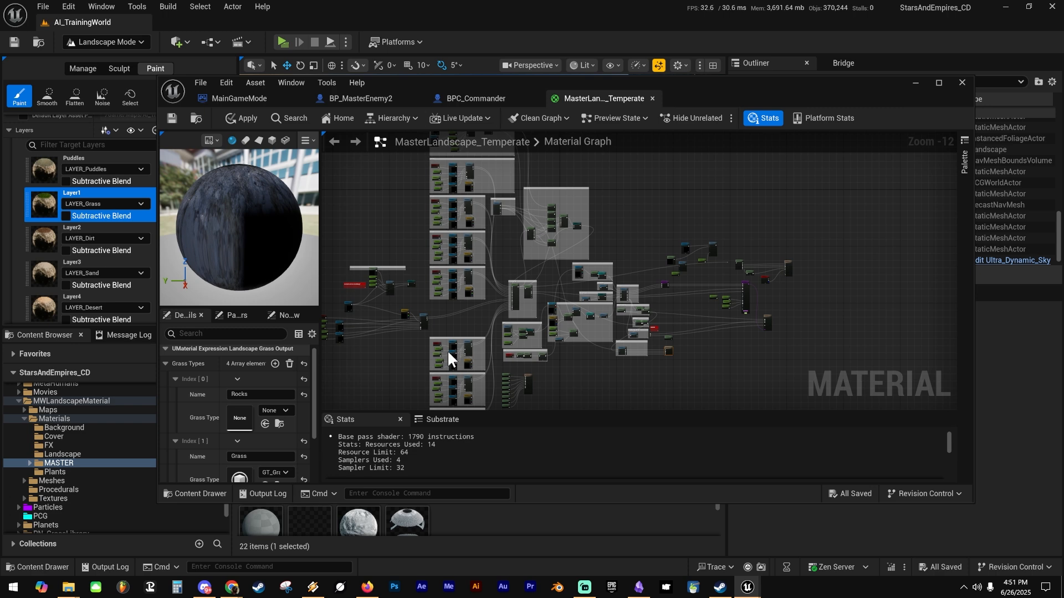
pyautogui.scroll(9, 435, 218)
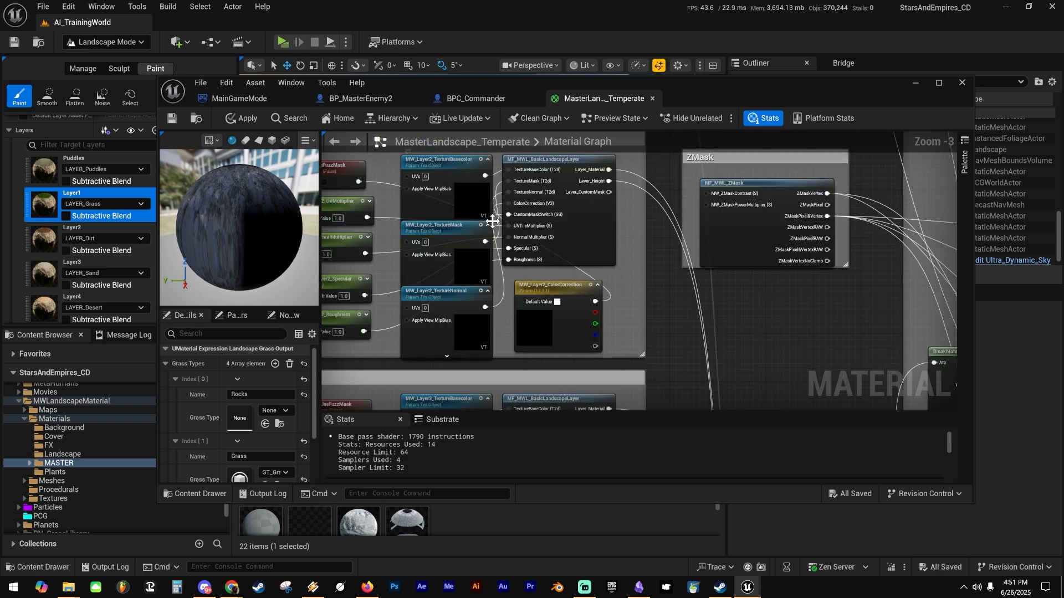
pyautogui.scroll(-4, 727, 297)
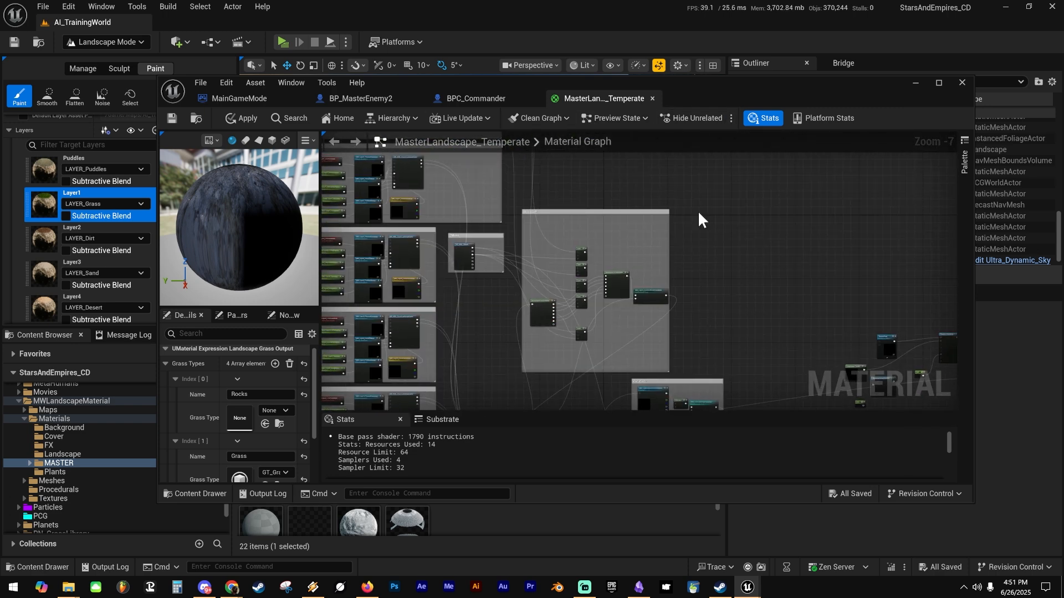
# Close MasterLandscape_Temperate without applying its changes and minimize the asset editor window.
pyautogui.click(652, 98)
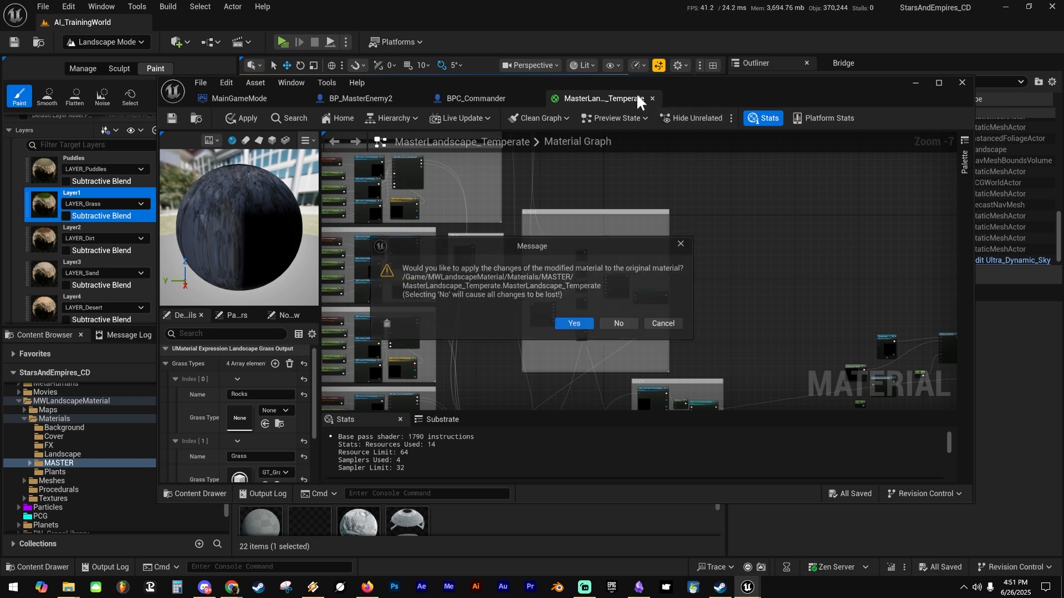
pyautogui.click(619, 323)
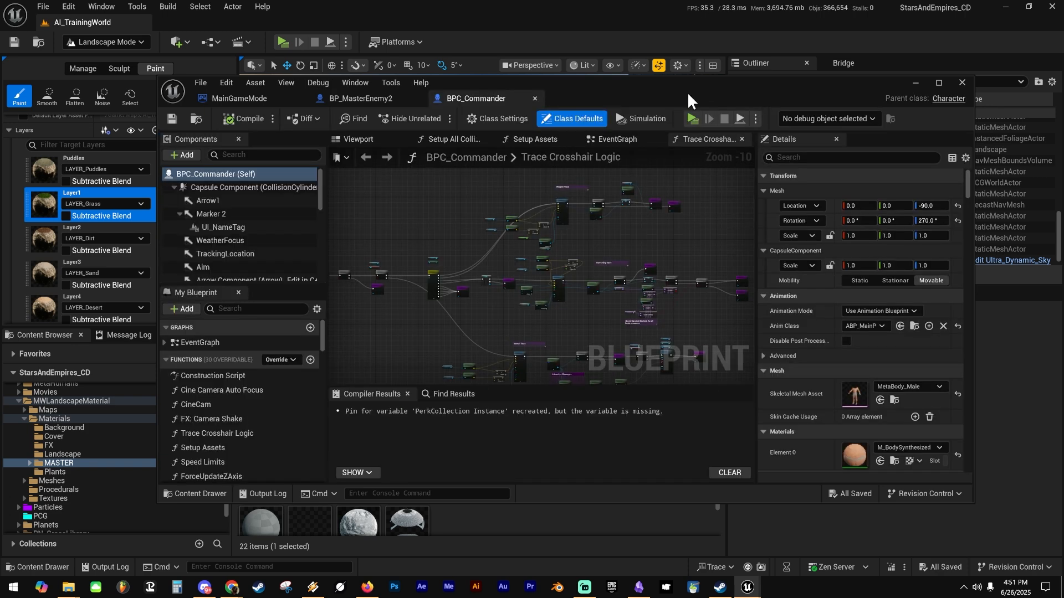
pyautogui.click(915, 82)
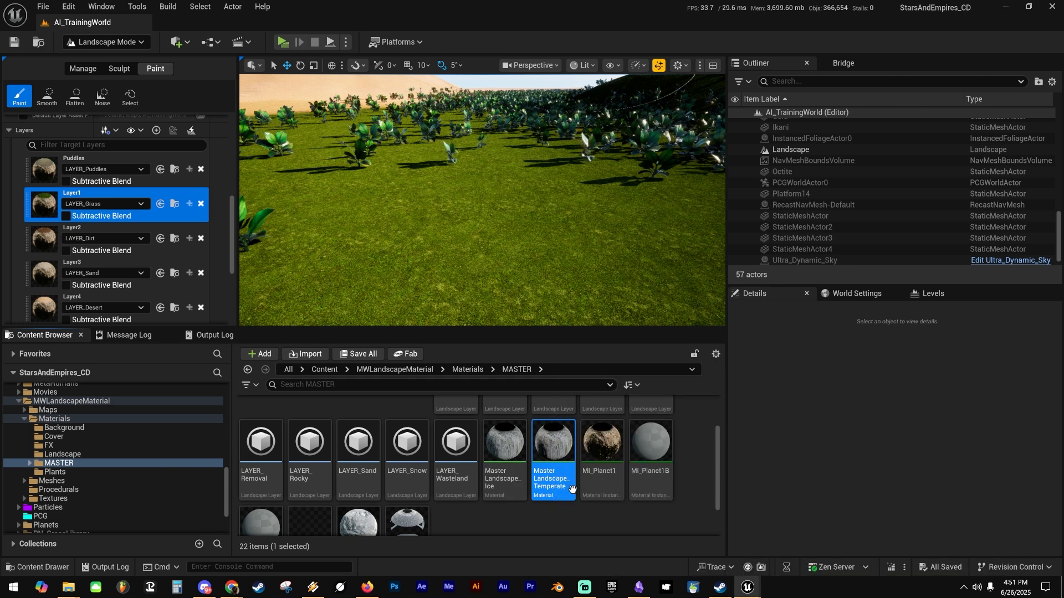
# Switch to the Obsidian chart, add a "Planet 1 - Earth Like" card below Landscape Material, and connect Landscape Material to it.
pyautogui.click(638, 587)
pyautogui.scroll(-3, 547, 388)
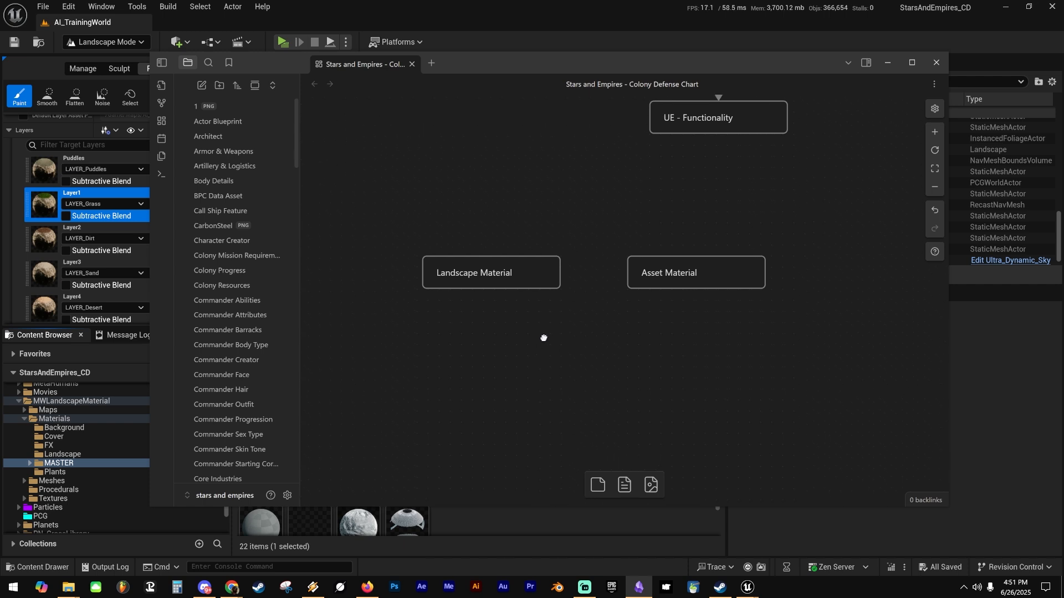
pyautogui.moveTo(596, 486); pyautogui.dragTo(506, 335)
pyautogui.write('P')
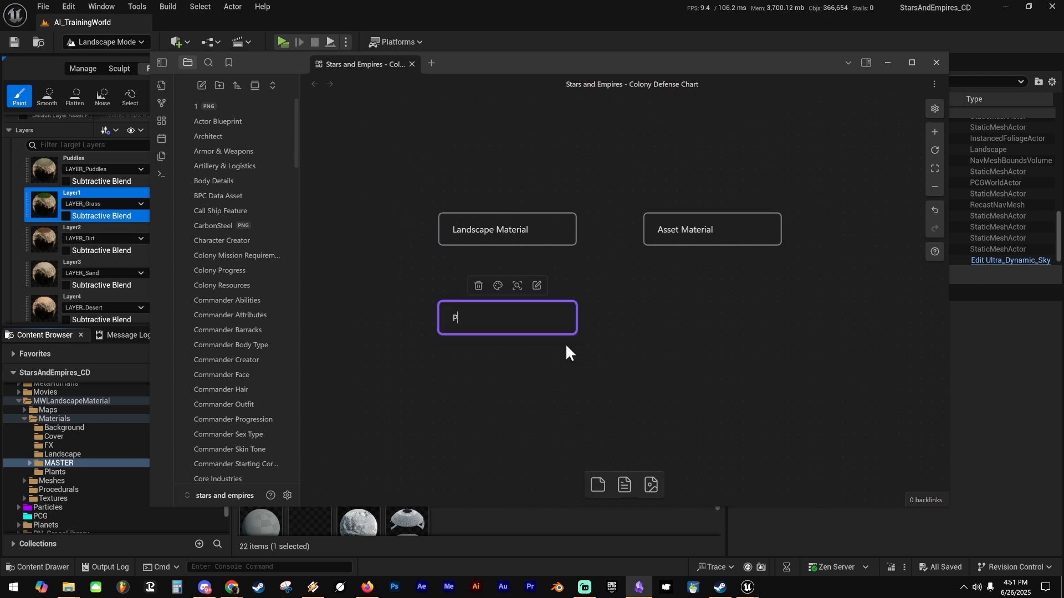
pyautogui.write('lanet 1 - Earth Like')
pyautogui.click(566, 343)
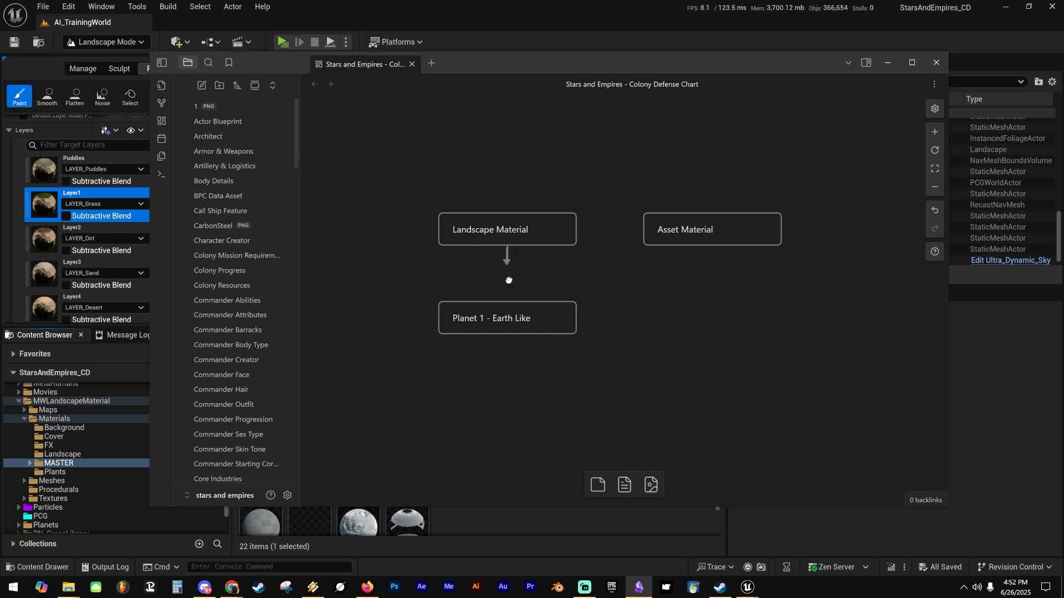
pyautogui.moveTo(500, 410); pyautogui.dragTo(554, 390, button='middle')
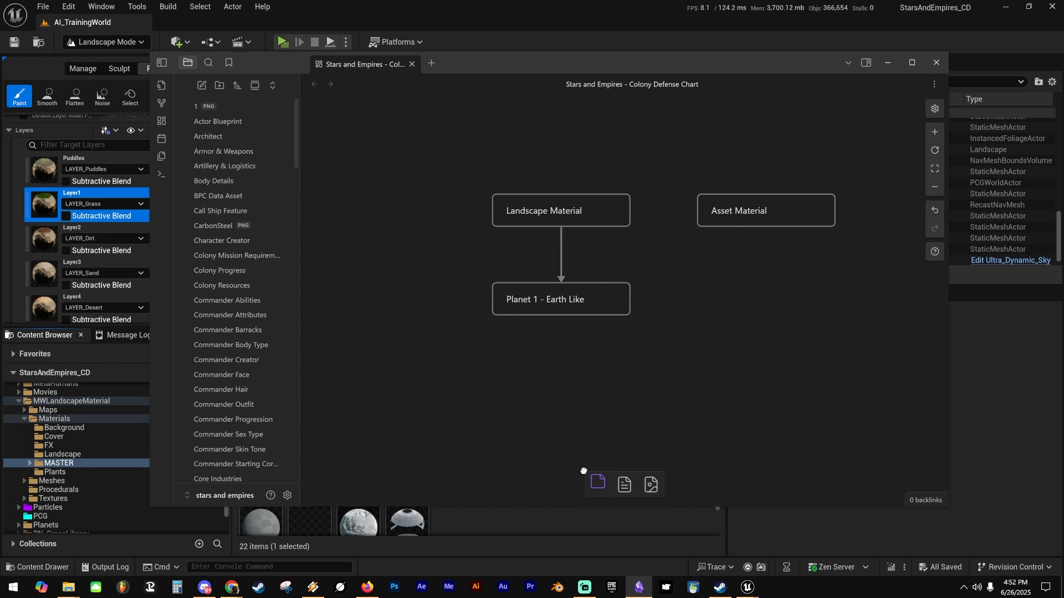
# Add an "Ice World" card beside Planet 1 - Earth Like and connect Landscape Material to it.
pyautogui.moveTo(584, 471); pyautogui.dragTo(383, 302)
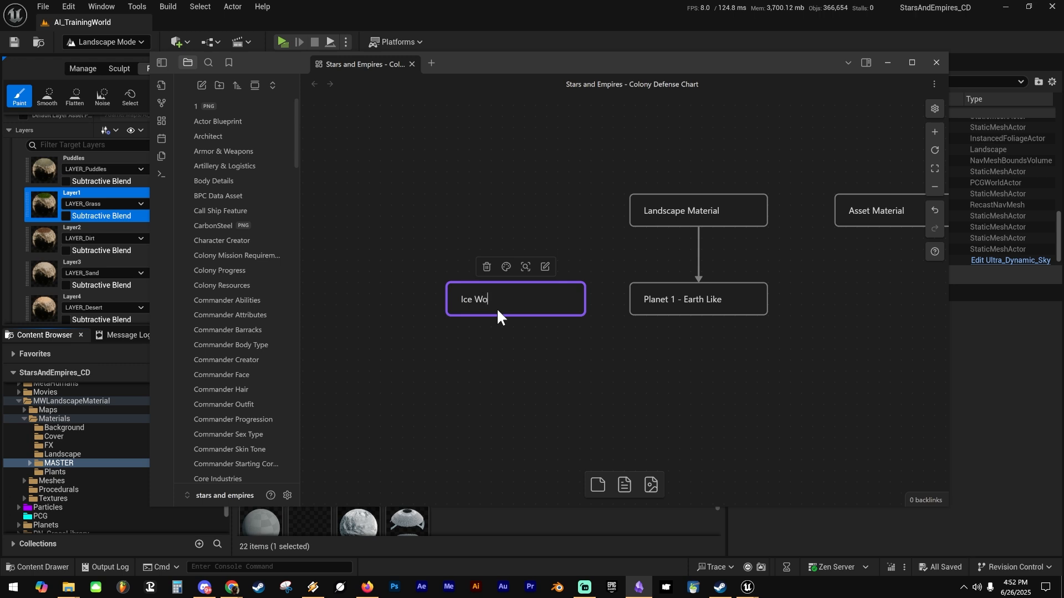
pyautogui.click(548, 397)
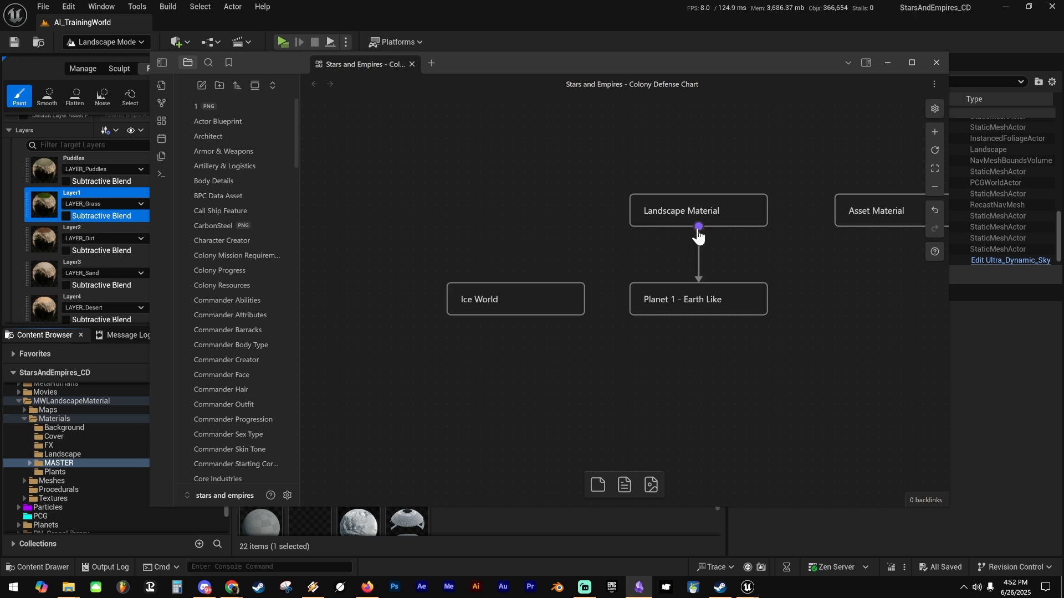
pyautogui.moveTo(699, 228); pyautogui.dragTo(535, 285)
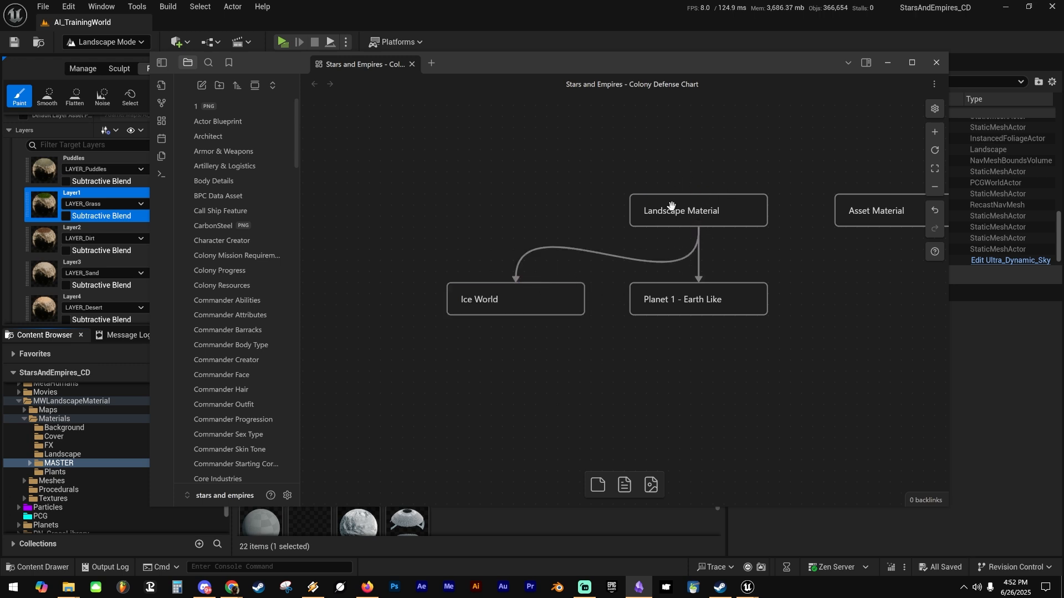
pyautogui.moveTo(705, 154); pyautogui.dragTo(602, 166, button='middle')
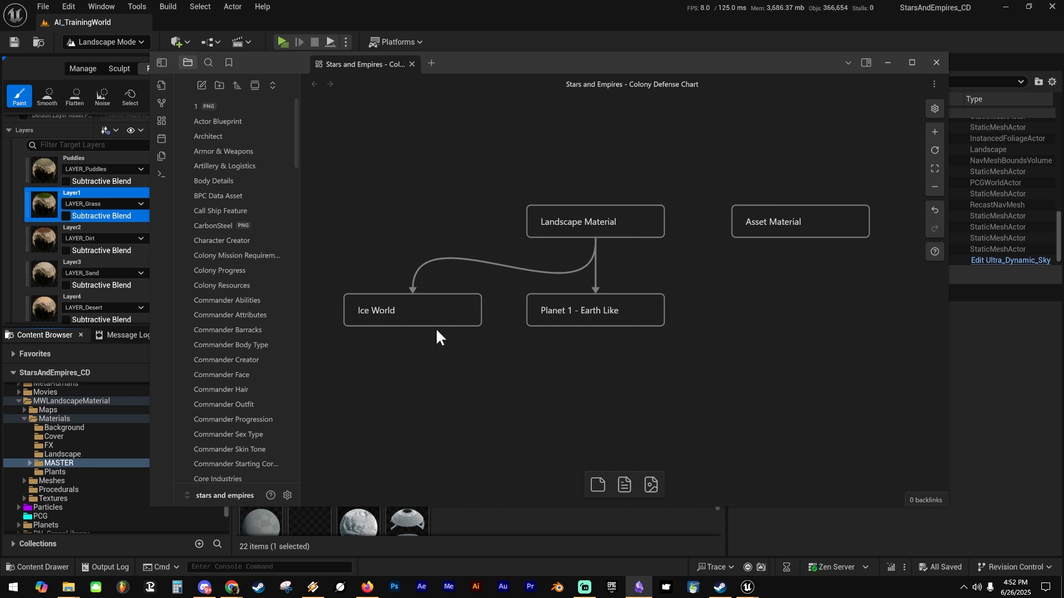
# Return to Unreal Engine, view the Create Material Instance option for MasterLandscape_Temperate without using it, and look over the planet material instances.
pyautogui.click(888, 60)
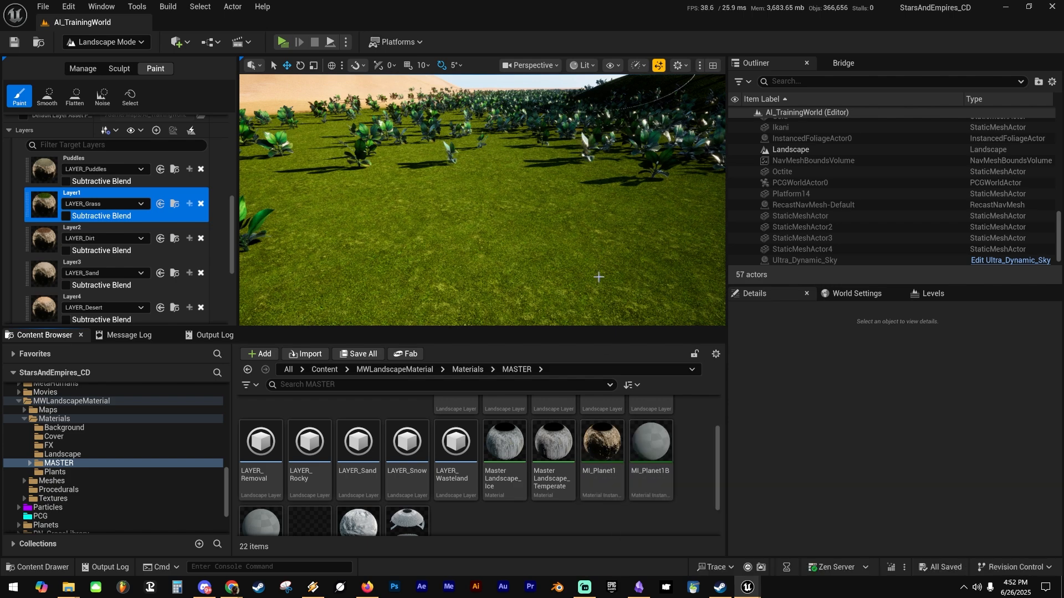
pyautogui.moveTo(598, 305); pyautogui.dragTo(693, 294, button='right')
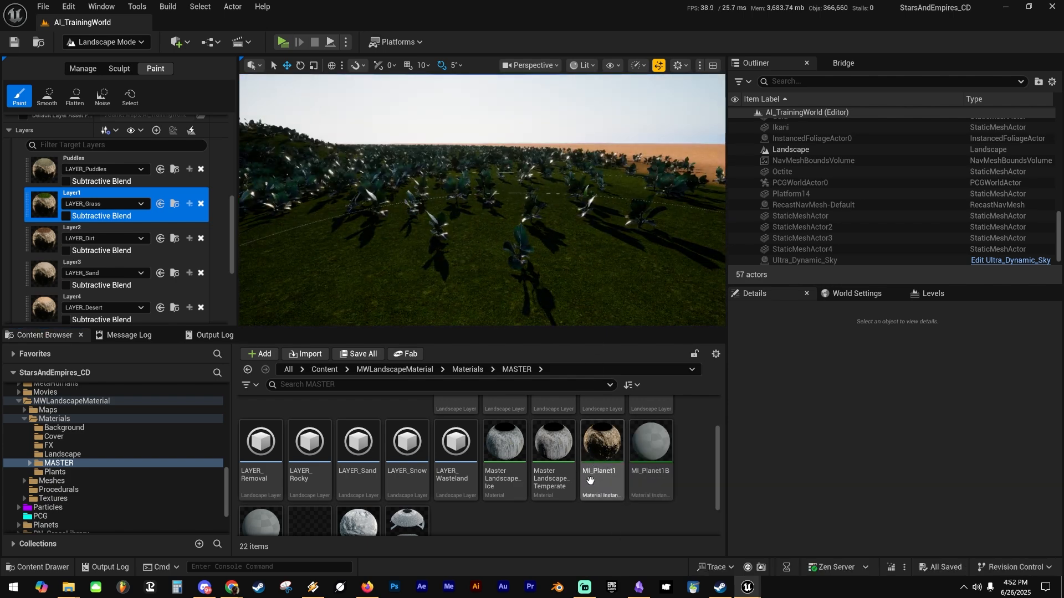
pyautogui.click(564, 443)
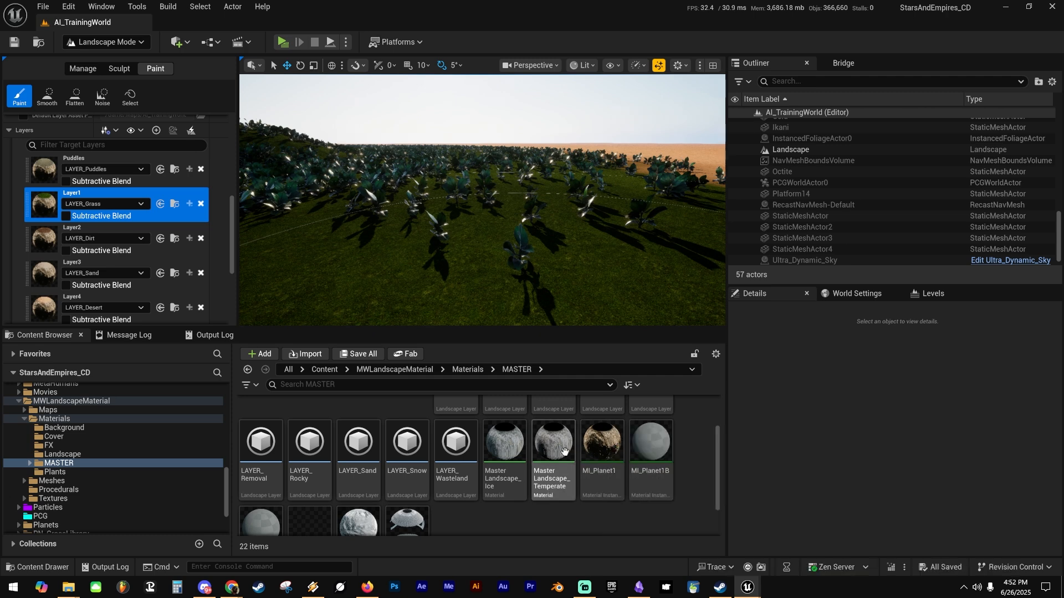
pyautogui.rightClick(566, 443)
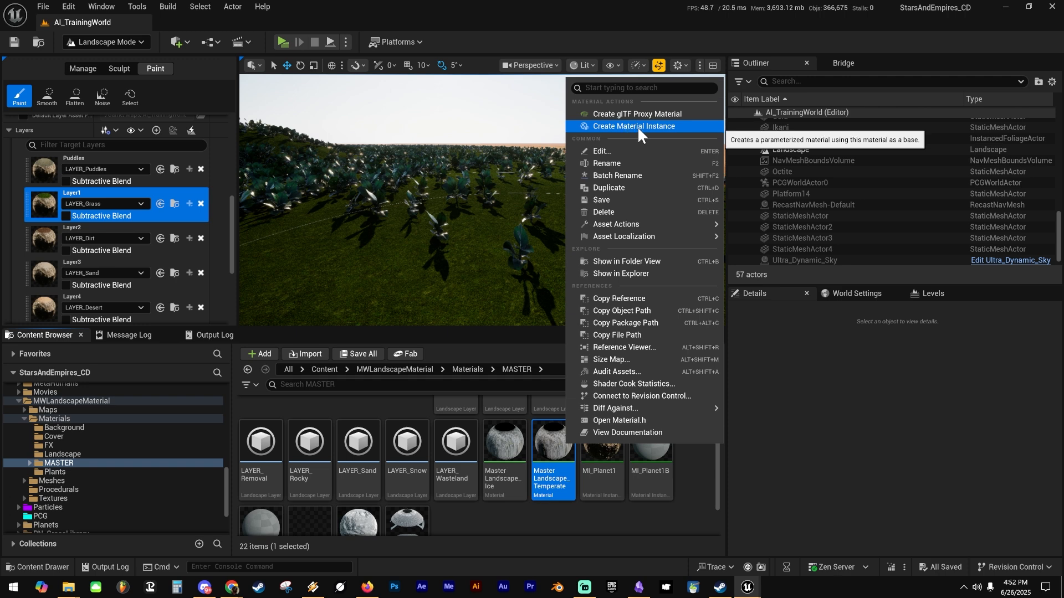
pyautogui.click(621, 518)
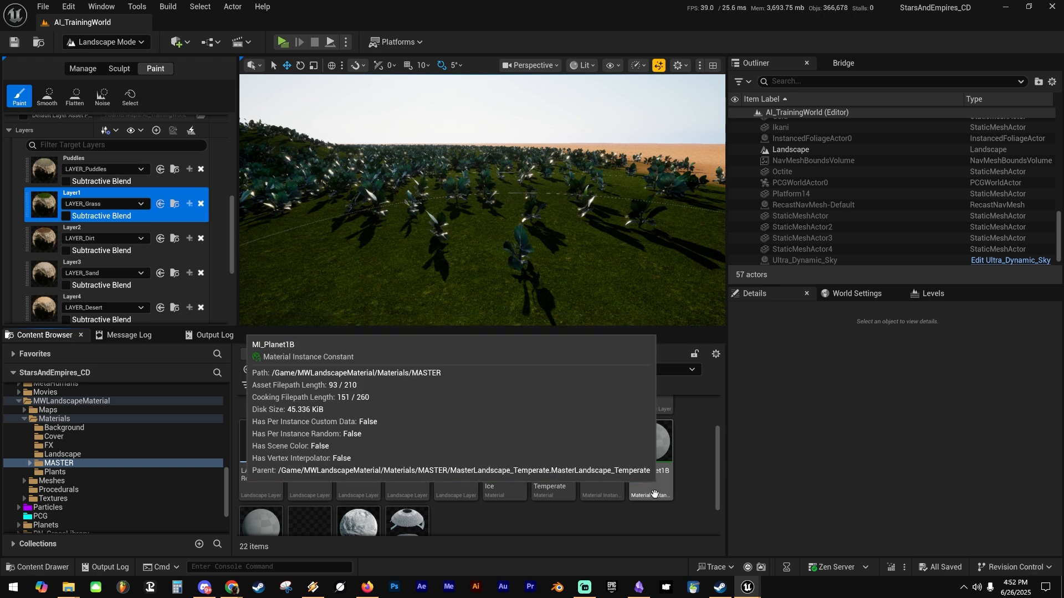
pyautogui.scroll(-2, 549, 499)
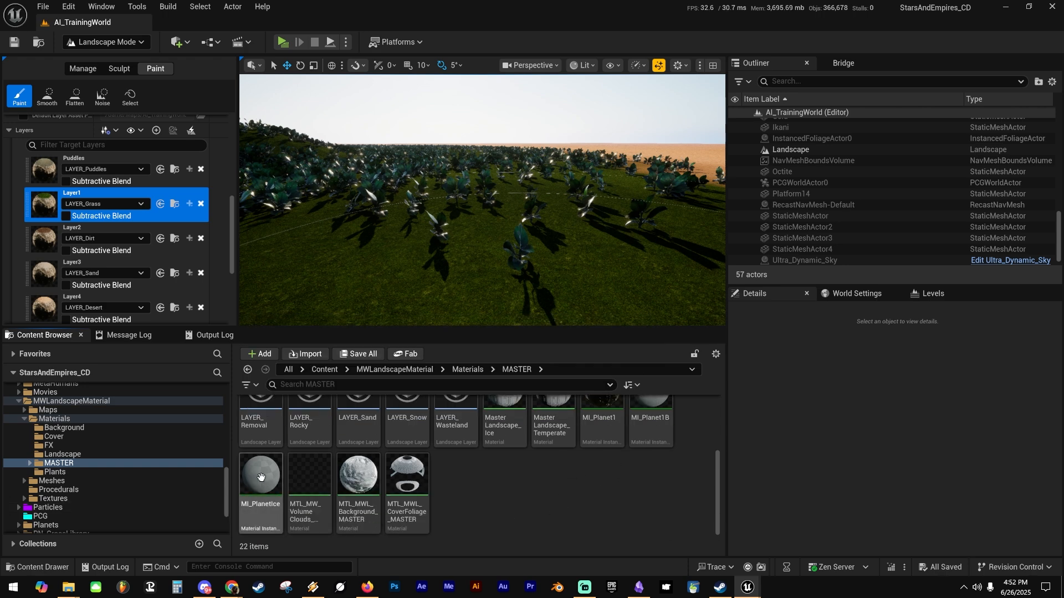
pyautogui.scroll(2, 690, 440)
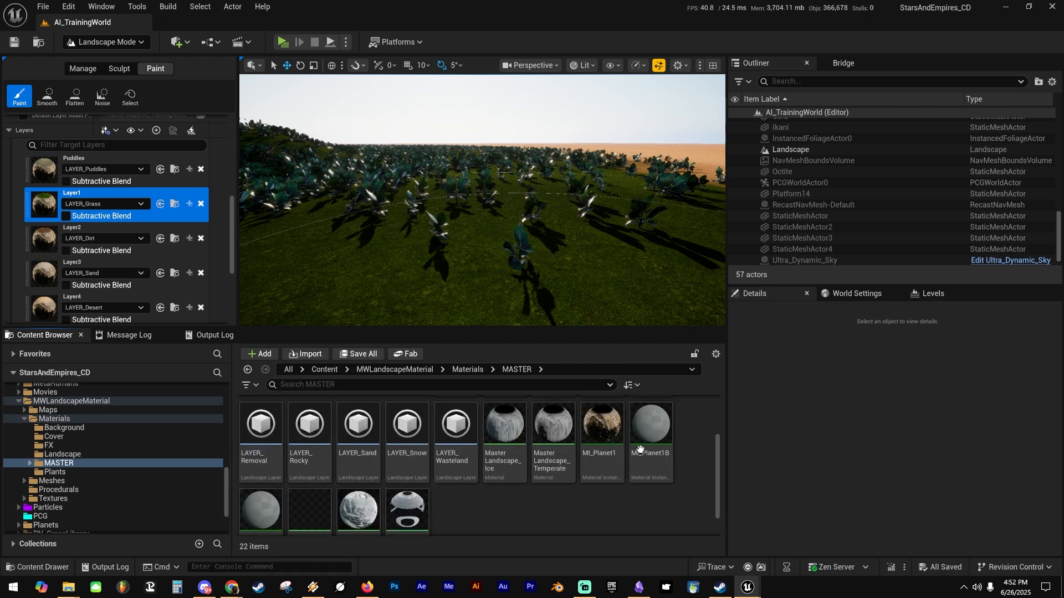
# Open the MI_Planet1 material instance in a maximized window and examine its preview sphere and parameter groups.
pyautogui.click(612, 418)
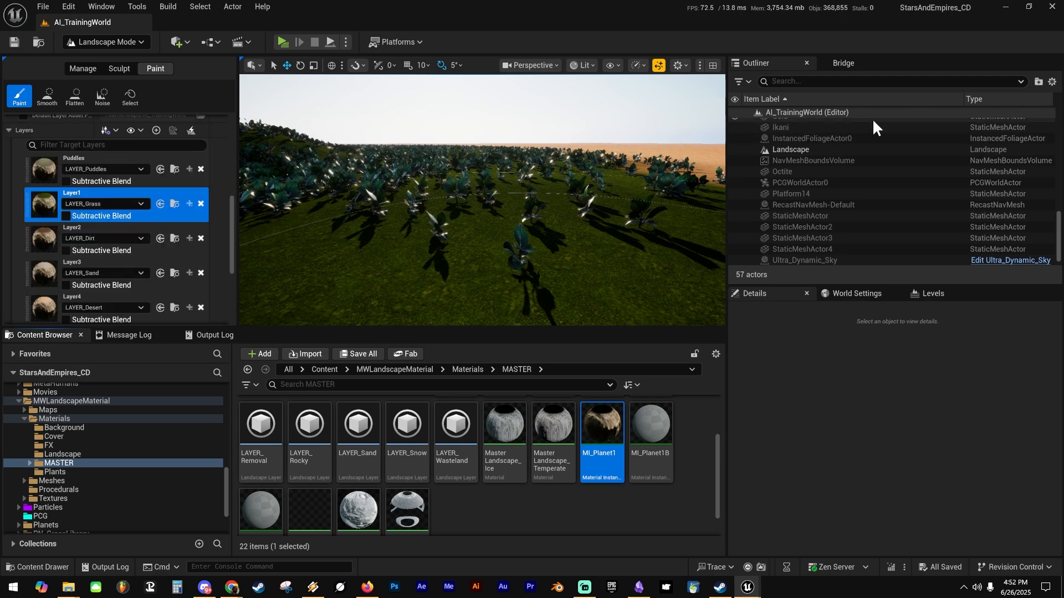
pyautogui.moveTo(1063, 119); pyautogui.dragTo(725, 0)
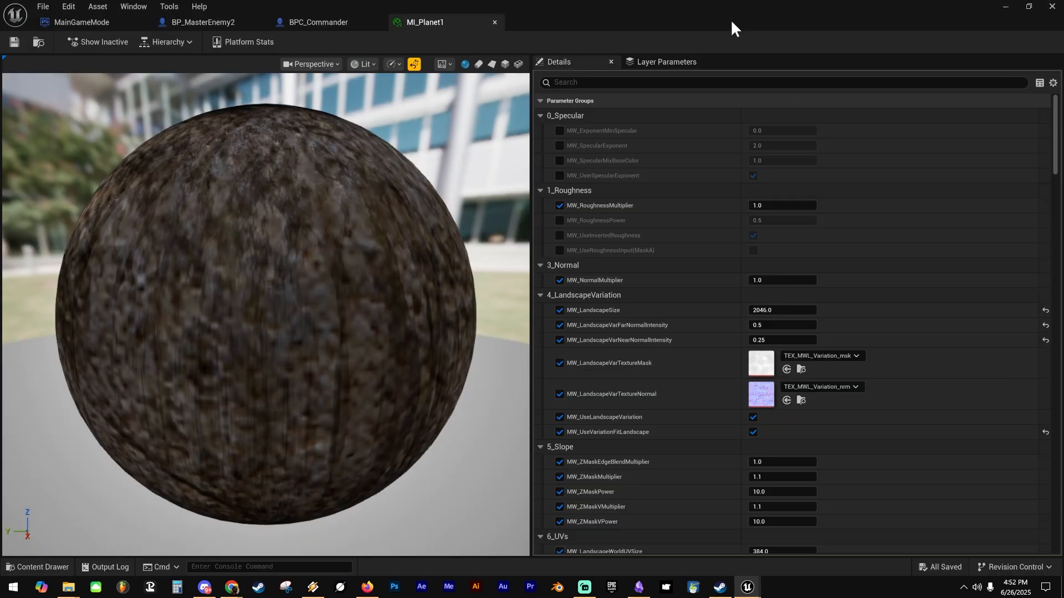
pyautogui.scroll(-6, 328, 242)
pyautogui.moveTo(319, 243); pyautogui.dragTo(304, 259)
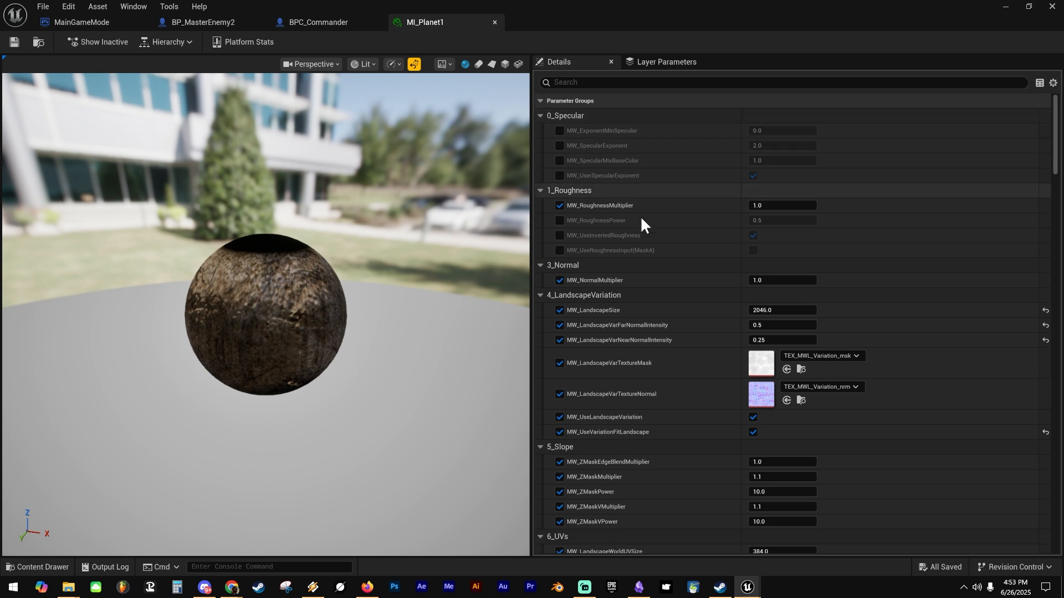
# Review MI_Planet1's general parameter groups from Specular to Foliage, and inspect the preview sphere closer from another angle.
pyautogui.scroll(-4, 658, 216)
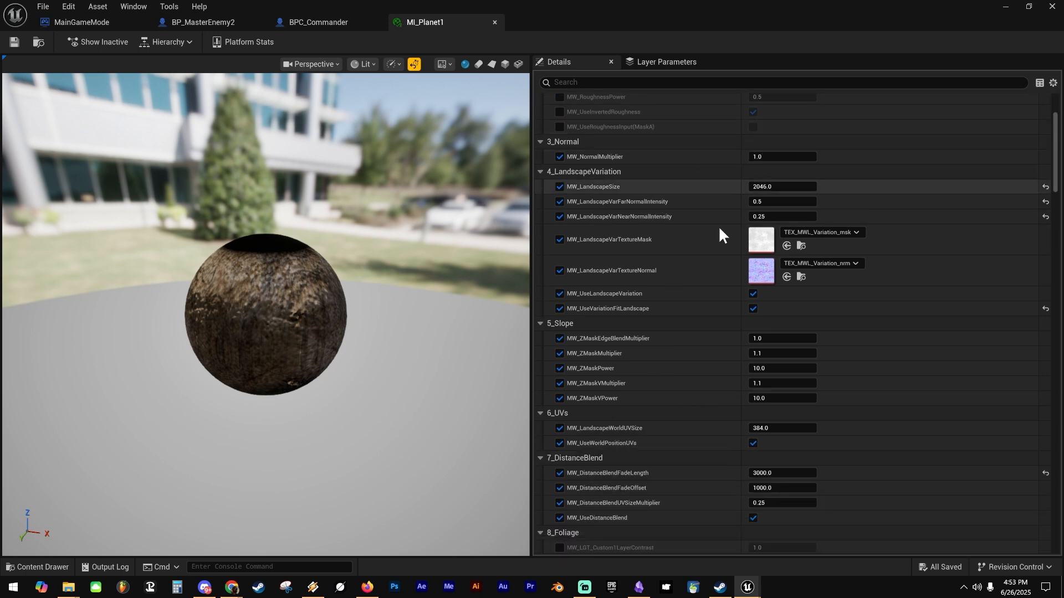
pyautogui.scroll(-4, 693, 316)
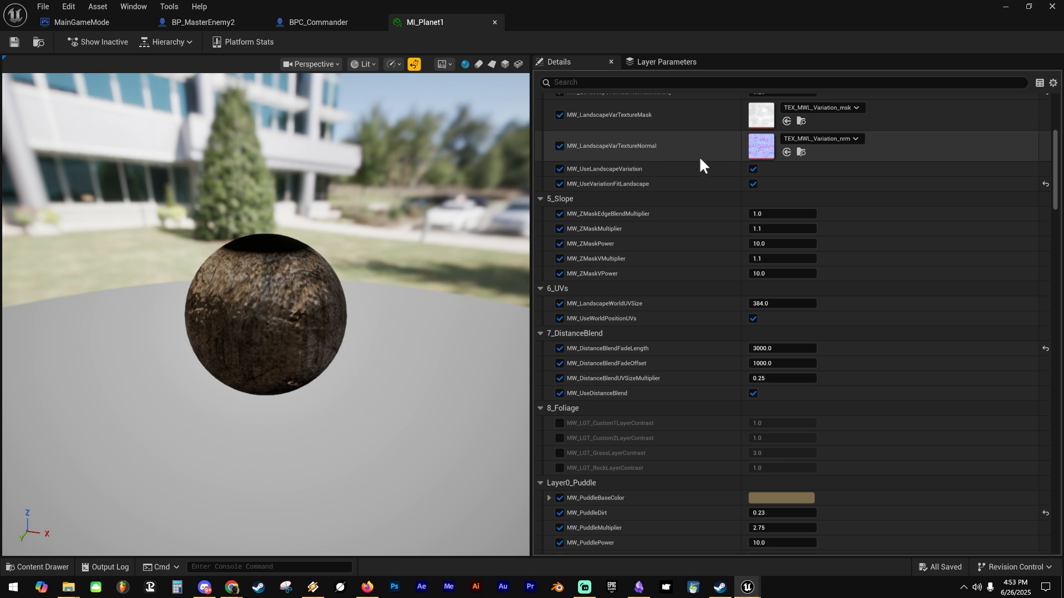
pyautogui.moveTo(220, 316); pyautogui.dragTo(316, 317)
pyautogui.scroll(-1, 221, 316)
pyautogui.scroll(4, 222, 316)
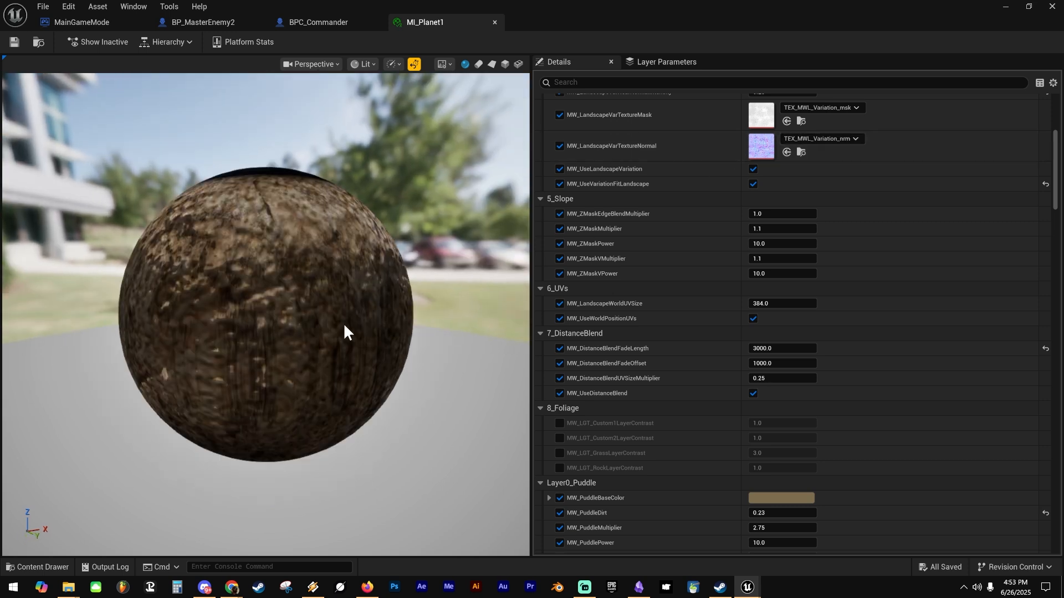
# Review the Layer0_RockCliff parameters and view the texture choices for MW_Layer0_RockCliffTextureBasecolor without replacing the texture.
pyautogui.scroll(-20, 688, 248)
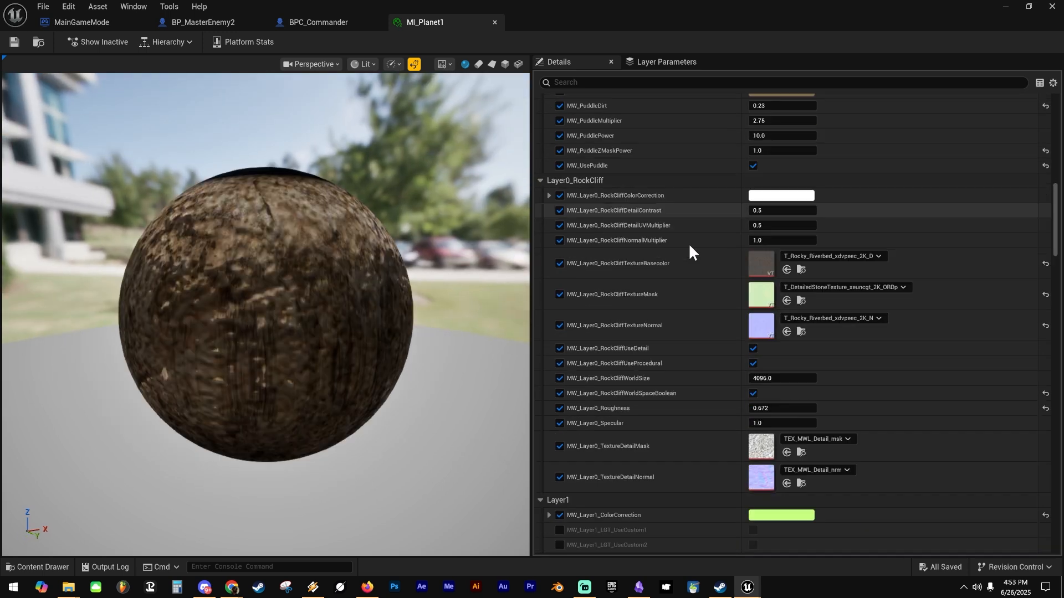
pyautogui.scroll(5, 690, 232)
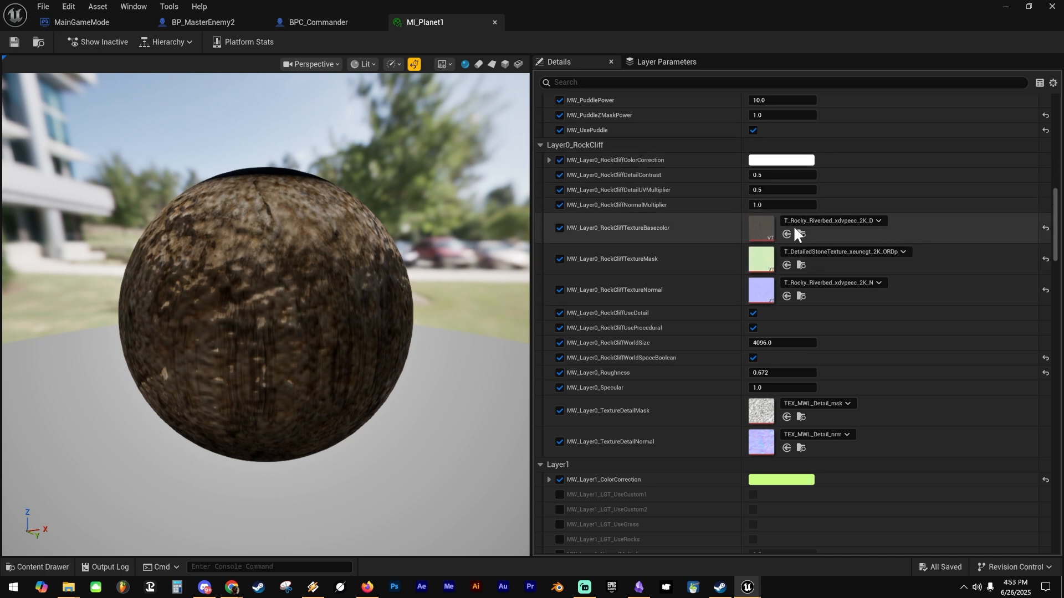
pyautogui.click(817, 222)
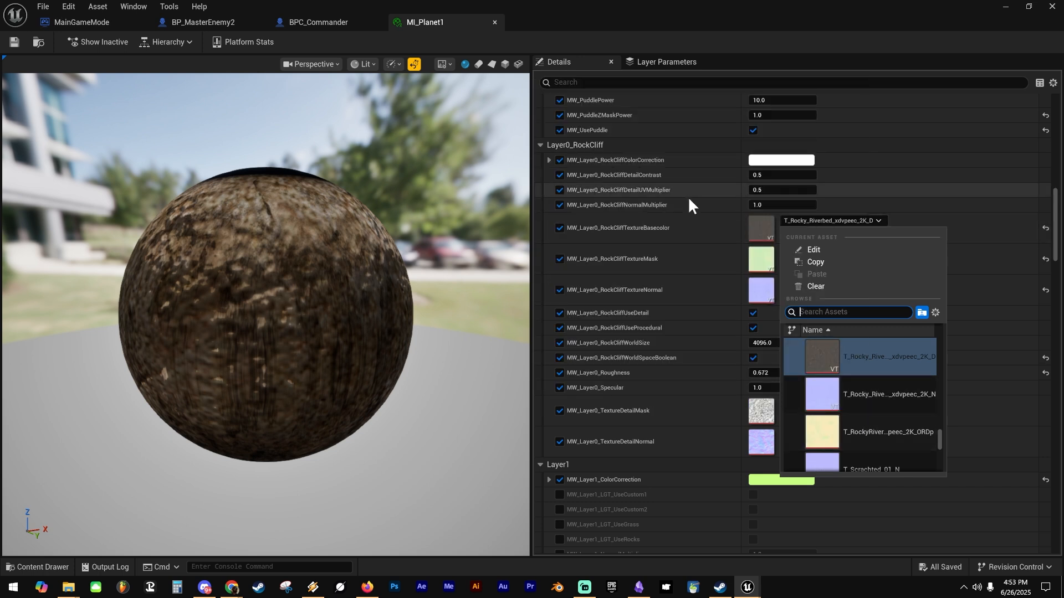
pyautogui.click(730, 220)
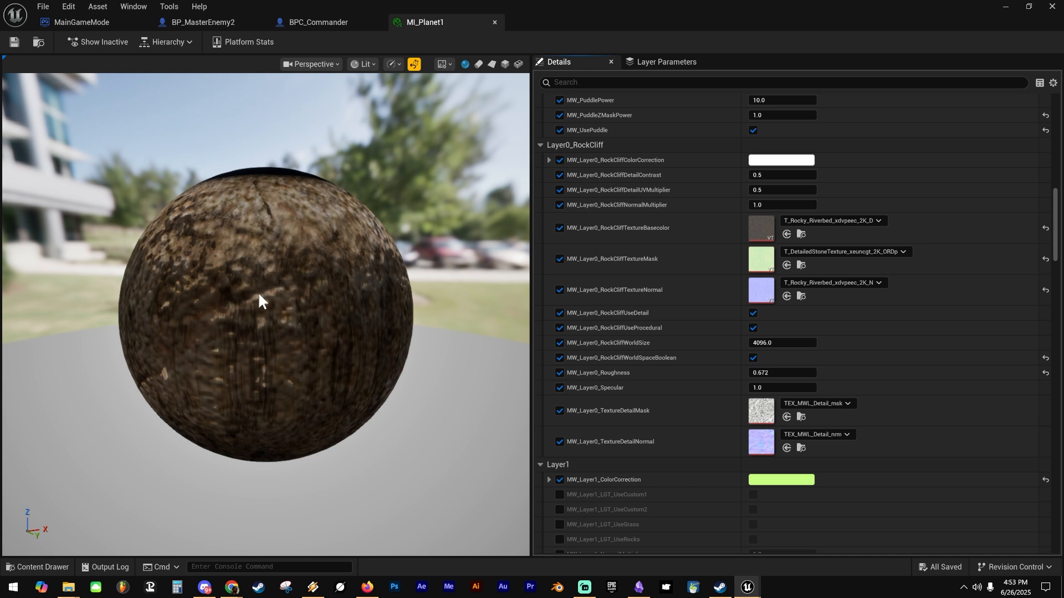
# Examine the base color, mask and normal texture parameters of Layer1 through Layer5 in MI_Planet1.
pyautogui.scroll(-5, 712, 289)
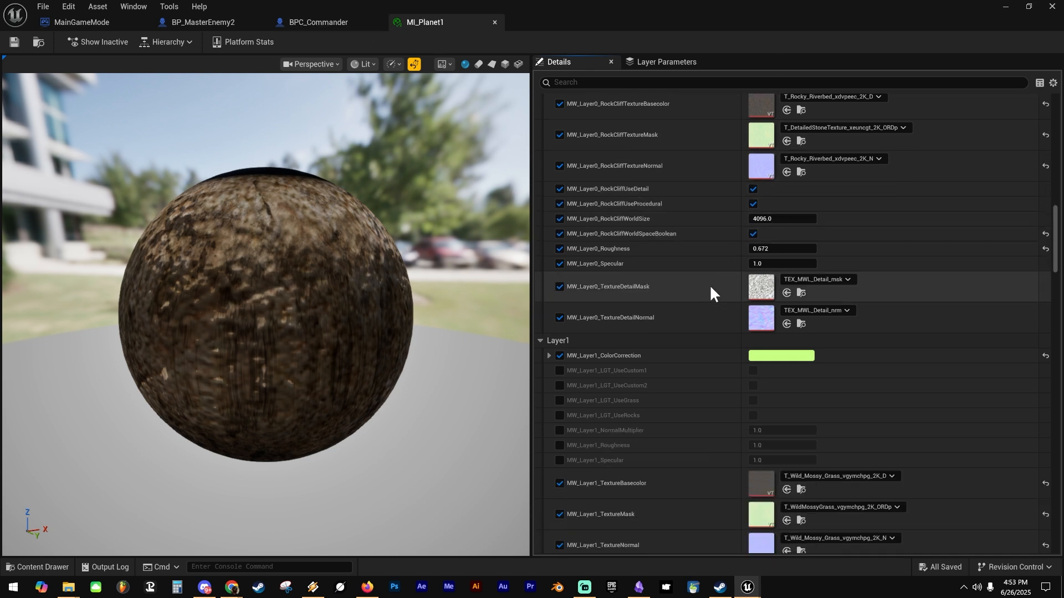
pyautogui.scroll(-2, 681, 306)
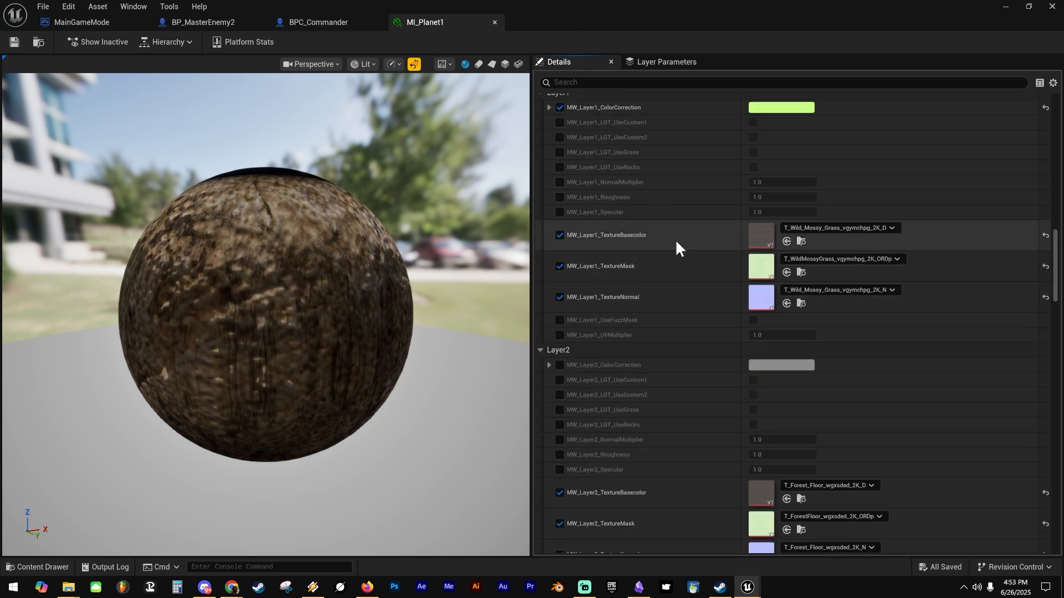
pyautogui.scroll(-7, 693, 244)
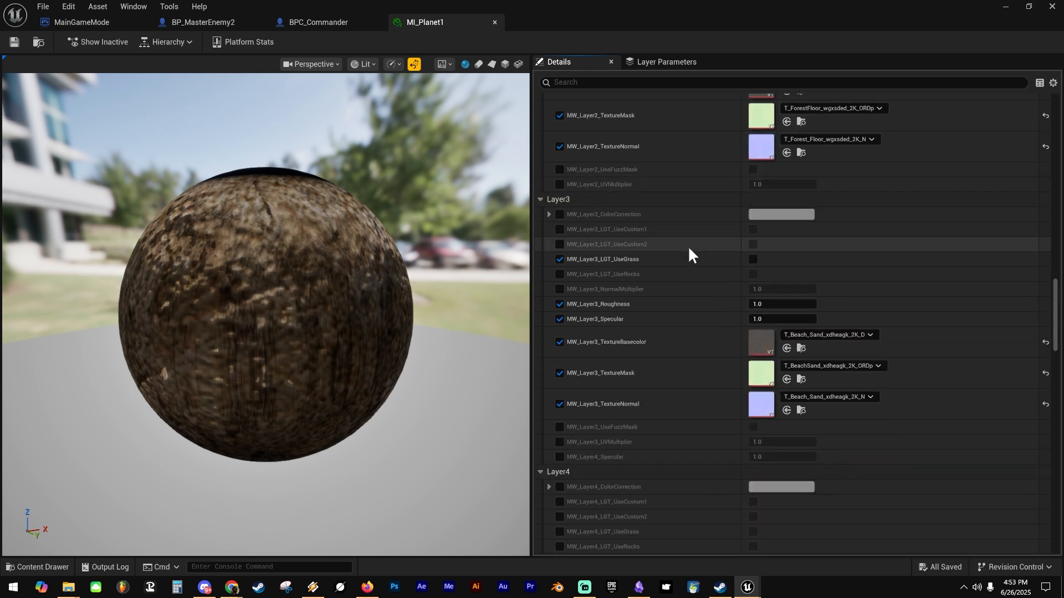
pyautogui.scroll(-1, 659, 258)
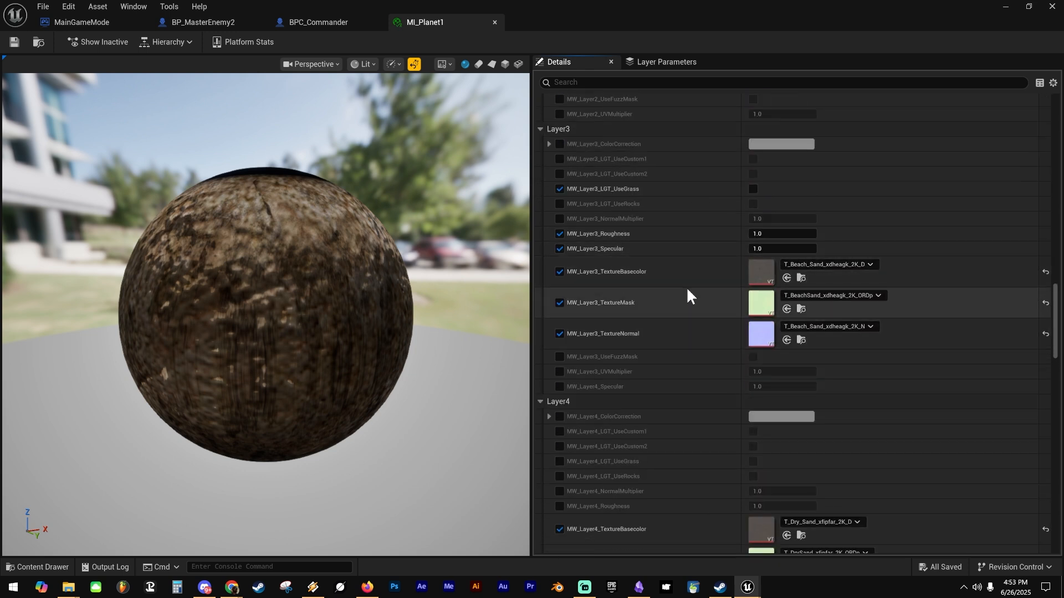
pyautogui.scroll(-2, 693, 238)
pyautogui.scroll(-2, 695, 235)
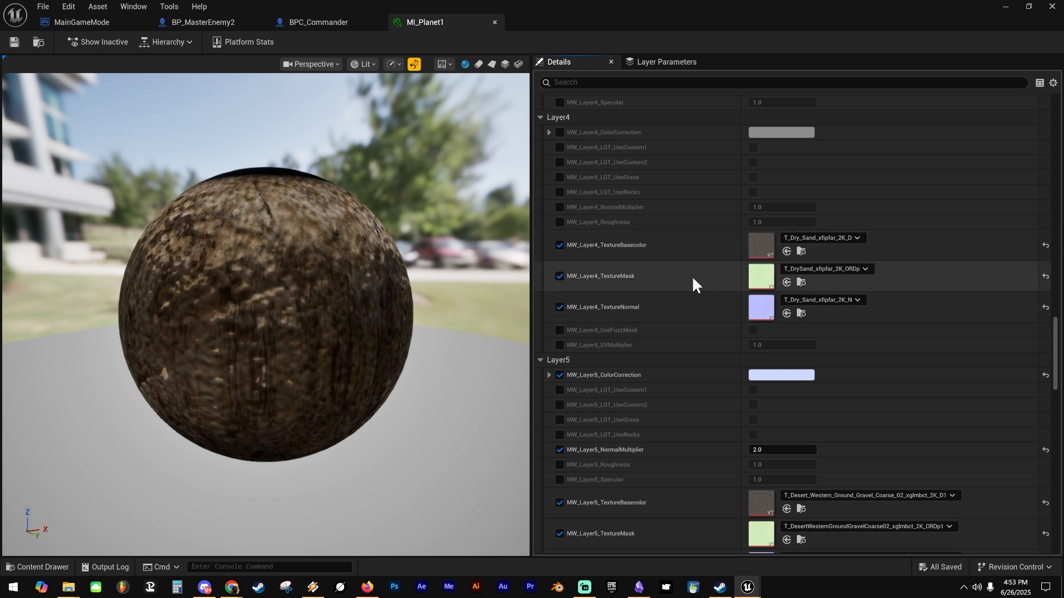
pyautogui.scroll(-2, 812, 404)
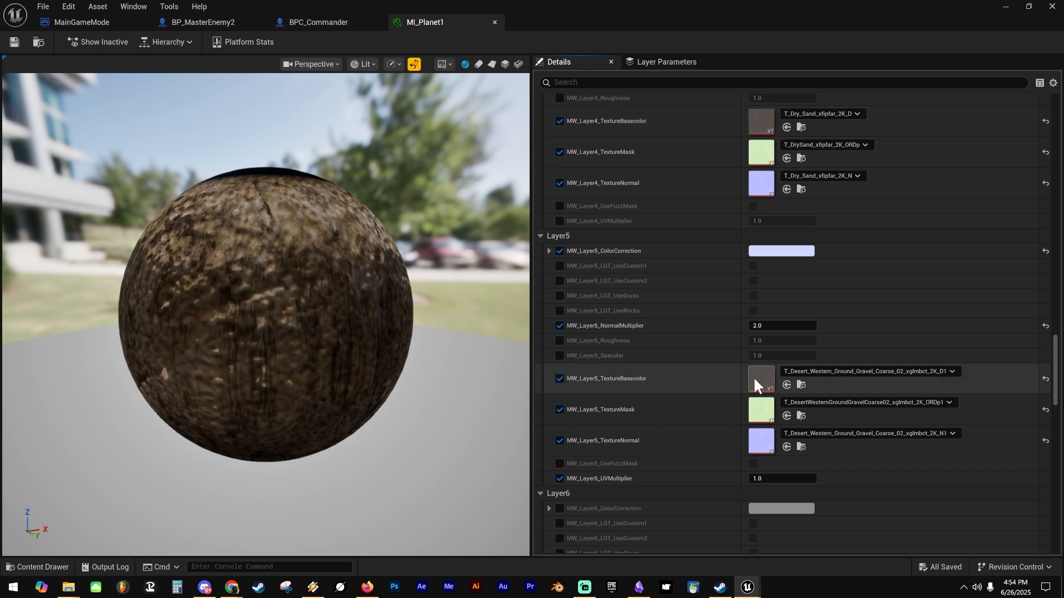
pyautogui.scroll(-2, 768, 257)
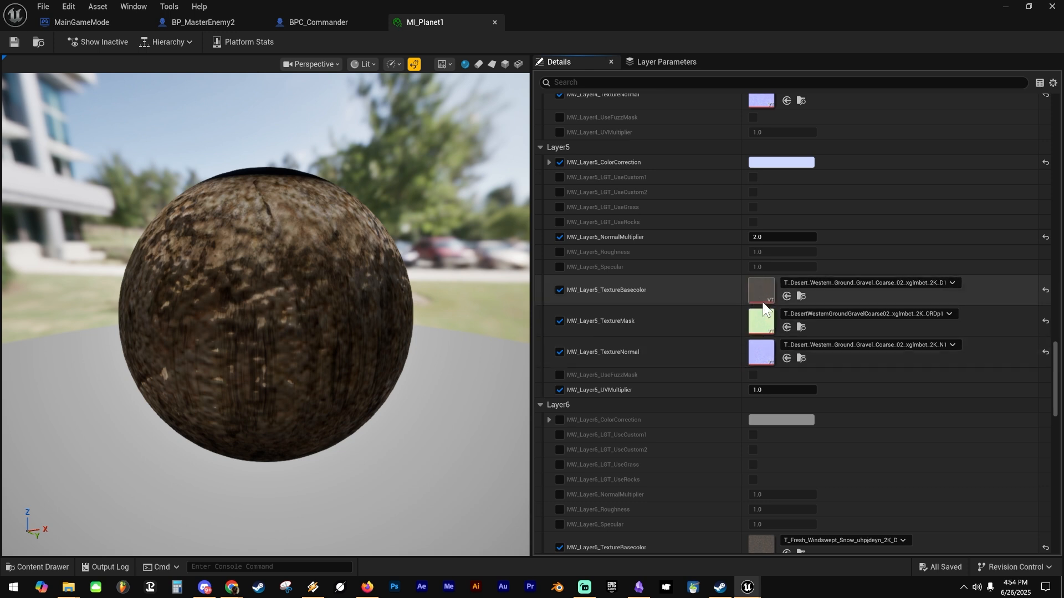
pyautogui.scroll(2, 728, 278)
pyautogui.scroll(1, 728, 279)
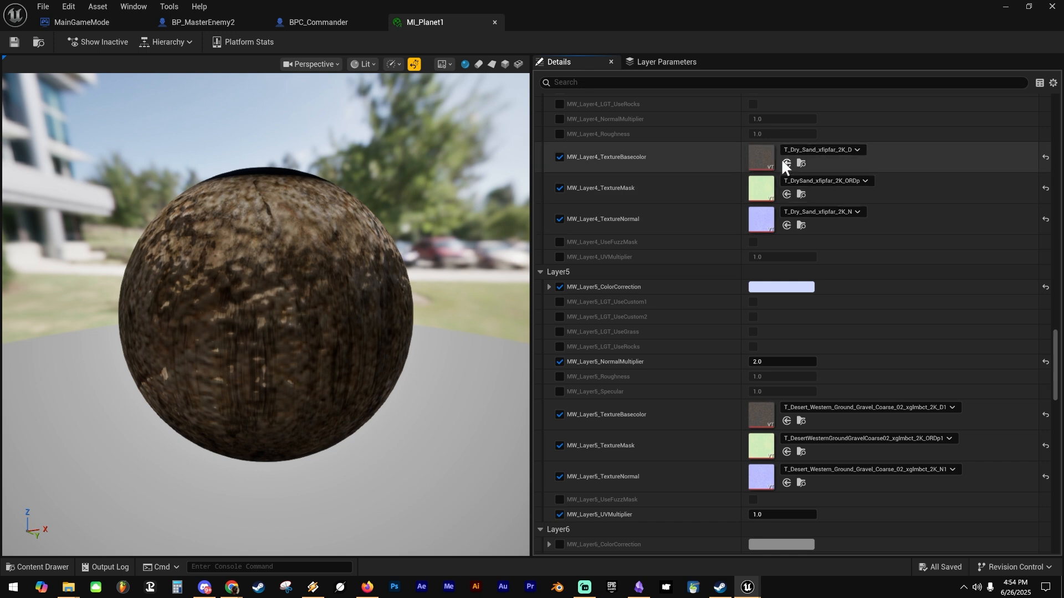
# View the texture choices for MW_Layer4_TextureBasecolor without changing it, and examine the Layer5 and Layer6 parameters.
pyautogui.click(812, 149)
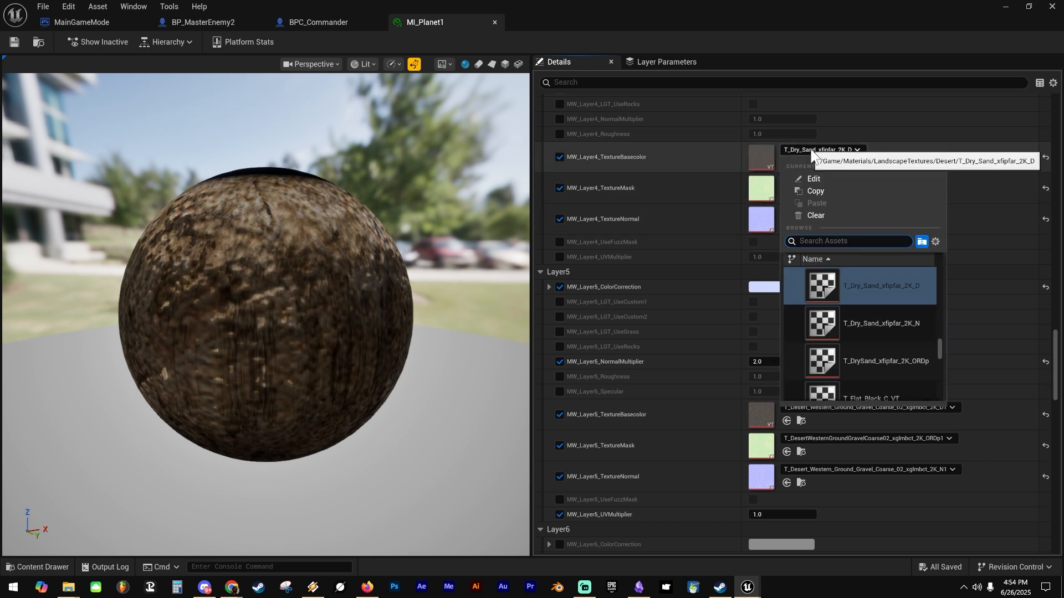
pyautogui.click(810, 145)
pyautogui.click(810, 145)
pyautogui.click(810, 145)
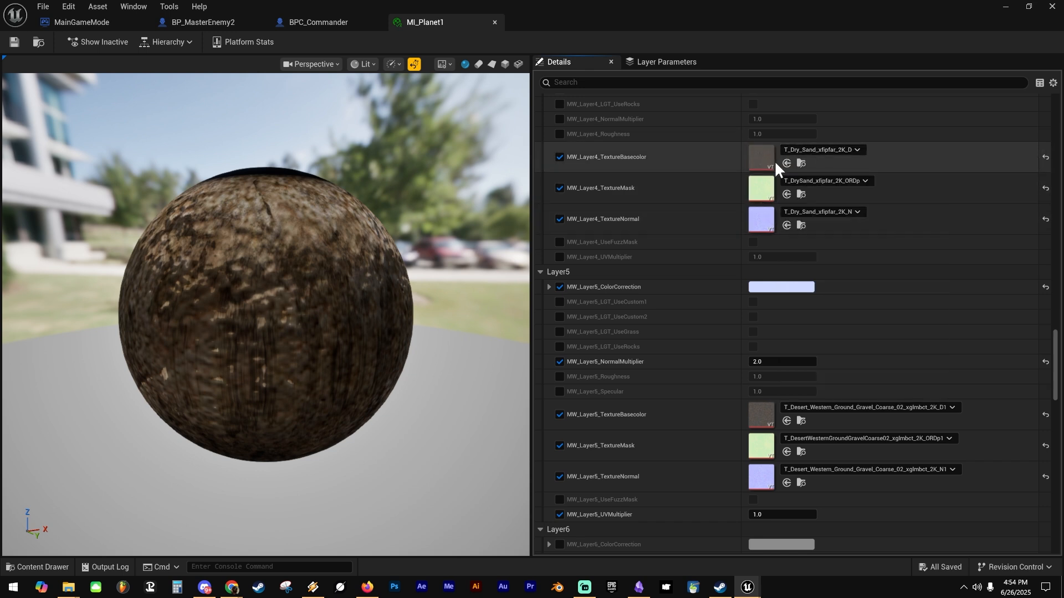
pyautogui.scroll(-4, 729, 335)
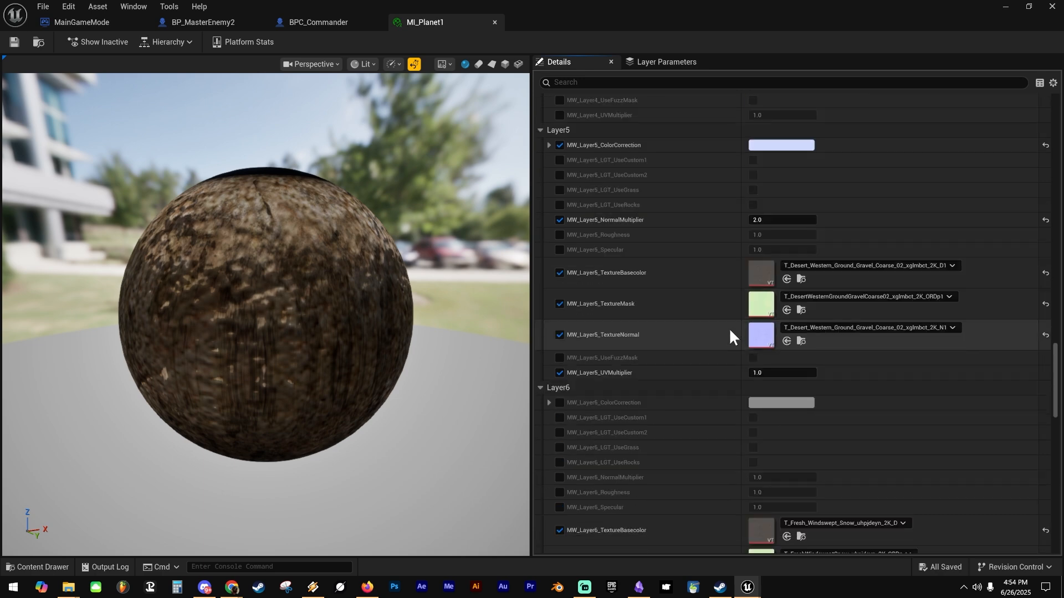
pyautogui.scroll(-3, 729, 335)
pyautogui.scroll(-4, 713, 274)
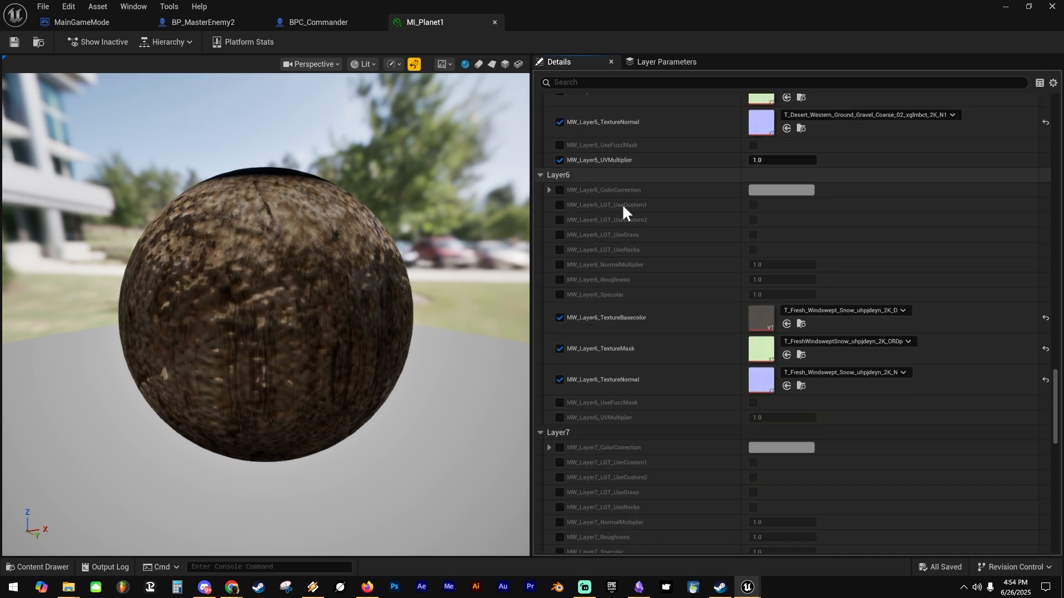
# Move the MI_Planet1 window out of the way and look over the AI_TrainingWorld landscape down to the bare sand.
pyautogui.moveTo(706, 2); pyautogui.dragTo(686, 38)
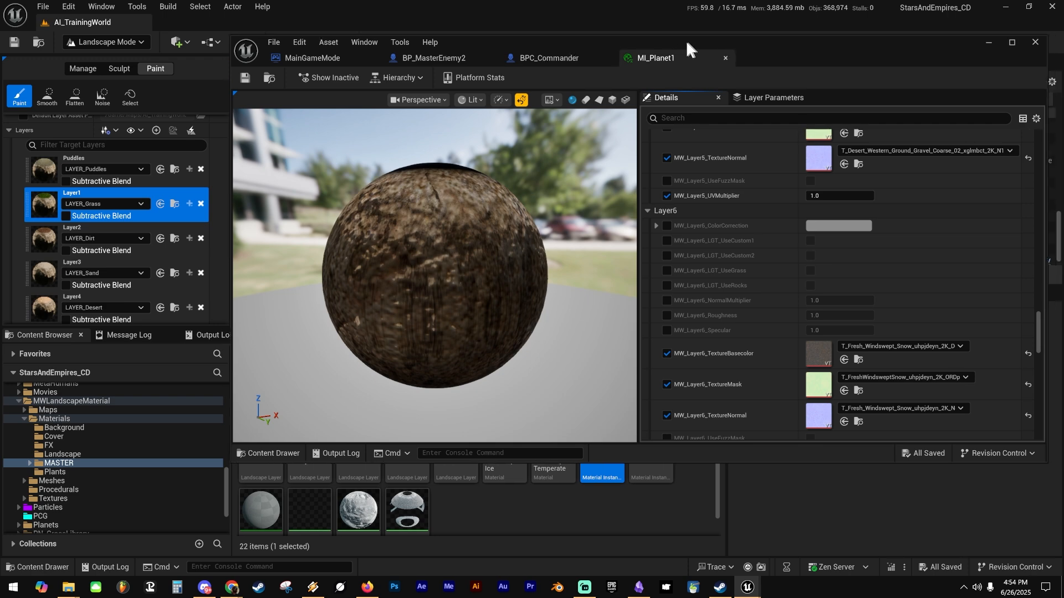
pyautogui.moveTo(820, 58); pyautogui.dragTo(1063, 126)
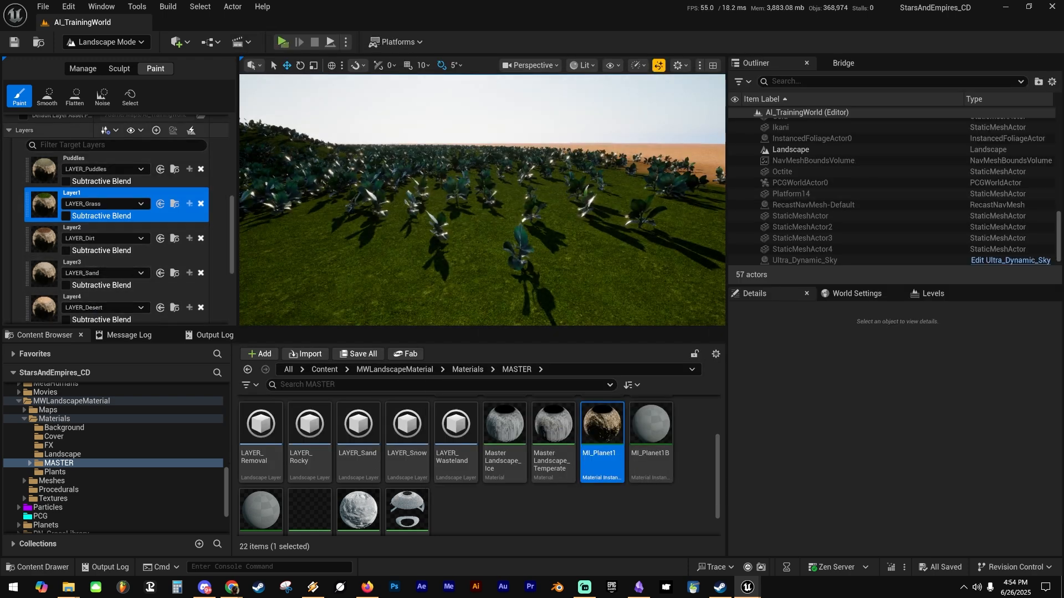
pyautogui.moveTo(465, 194)
pyautogui.mouseDown(button='right')
pyautogui.moveTo(554, 186)
pyautogui.moveTo(560, 202)
pyautogui.moveTo(660, 234)
pyautogui.moveTo(649, 238)
pyautogui.mouseUp(button='right')
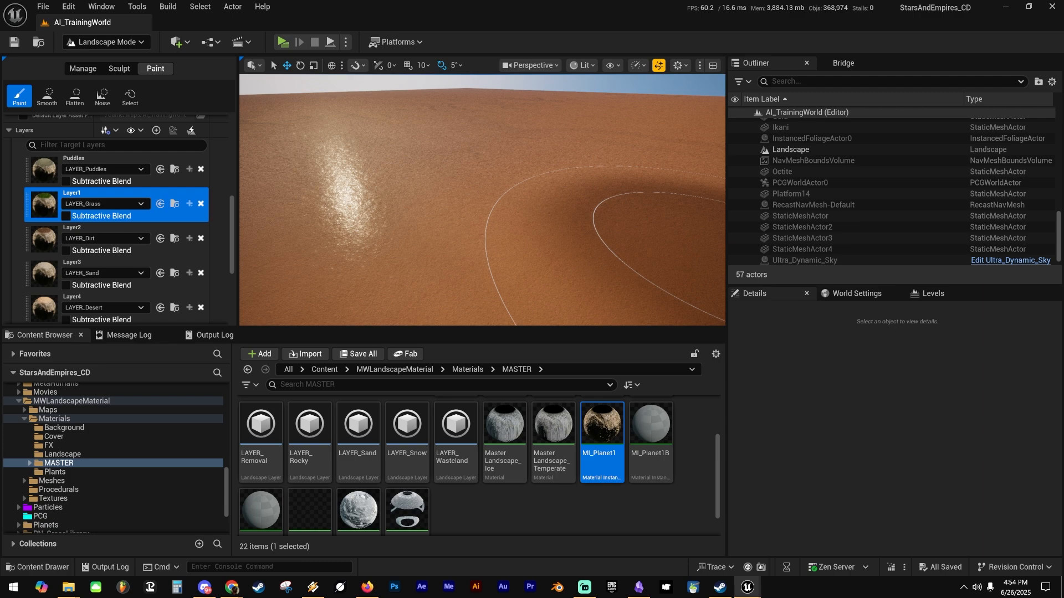
# Reopen MI_Planet1, locate the MW_Layer2_TextureBasecolor texture in the Content Browser, and move the material window off the level view.
pyautogui.doubleClick(601, 432)
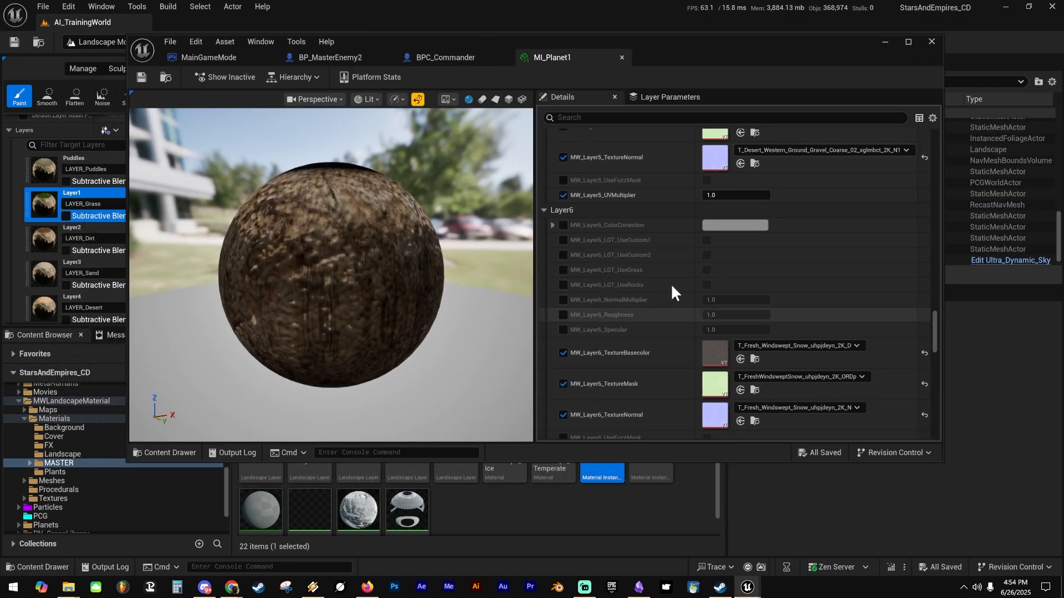
pyautogui.scroll(15, 654, 277)
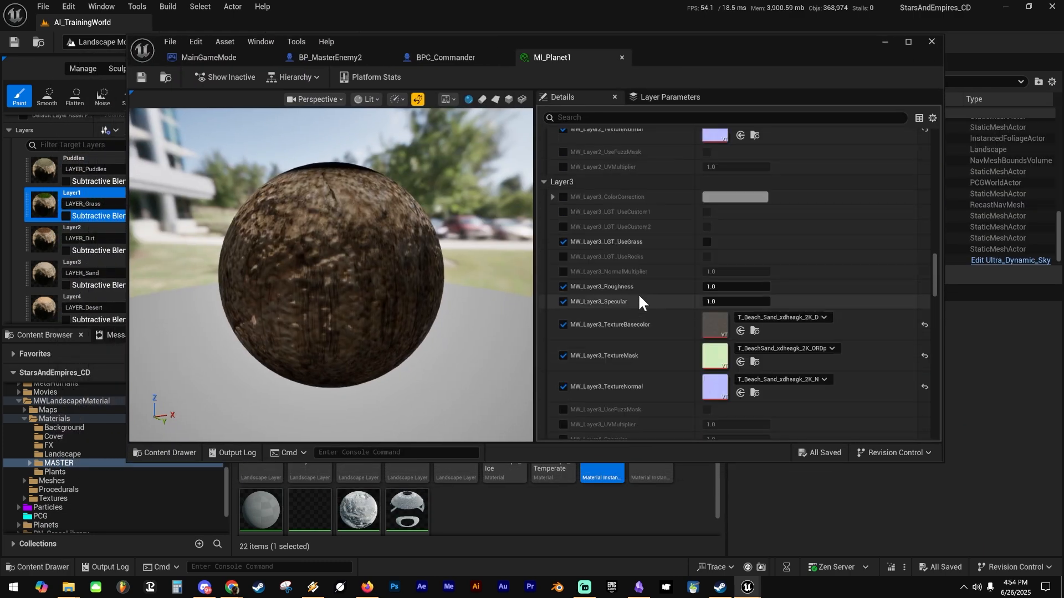
pyautogui.scroll(10, 639, 302)
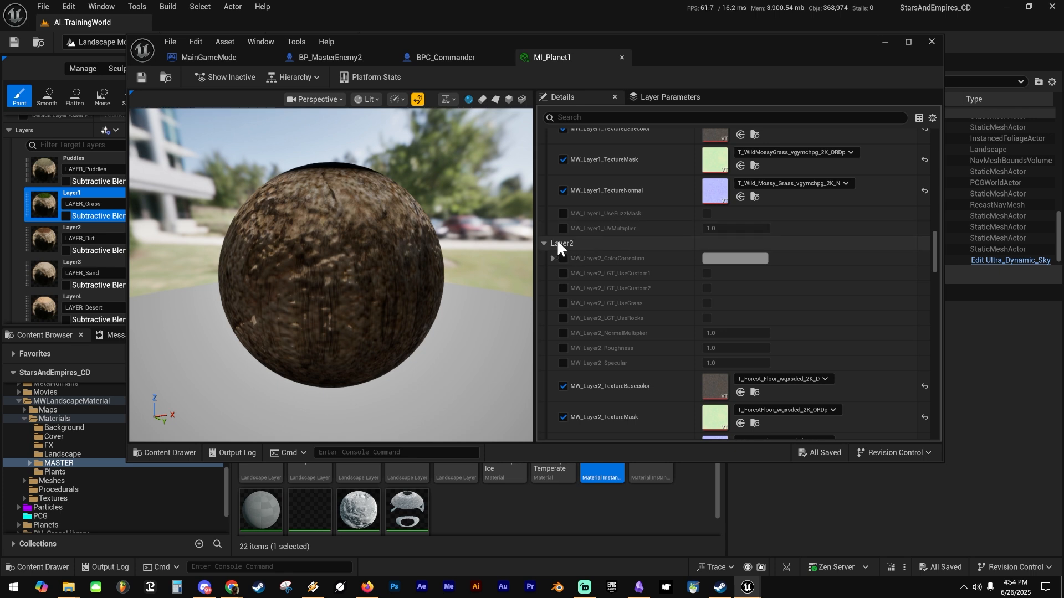
pyautogui.scroll(-3, 620, 288)
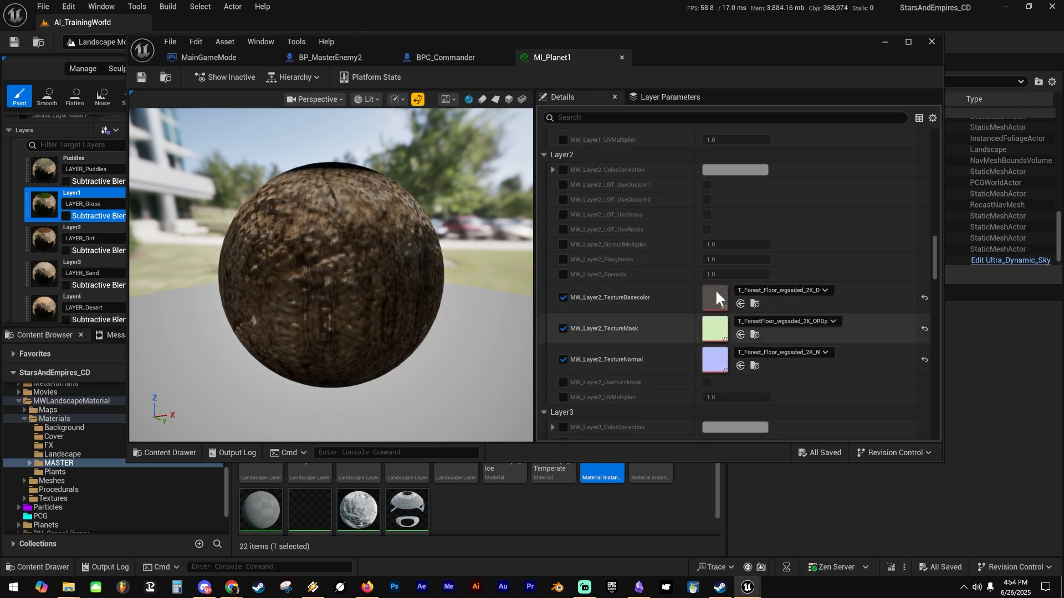
pyautogui.click(755, 304)
pyautogui.moveTo(673, 52)
pyautogui.mouseDown()
pyautogui.moveTo(1063, 68)
pyautogui.moveTo(515, 38)
pyautogui.moveTo(687, 45)
pyautogui.mouseUp()
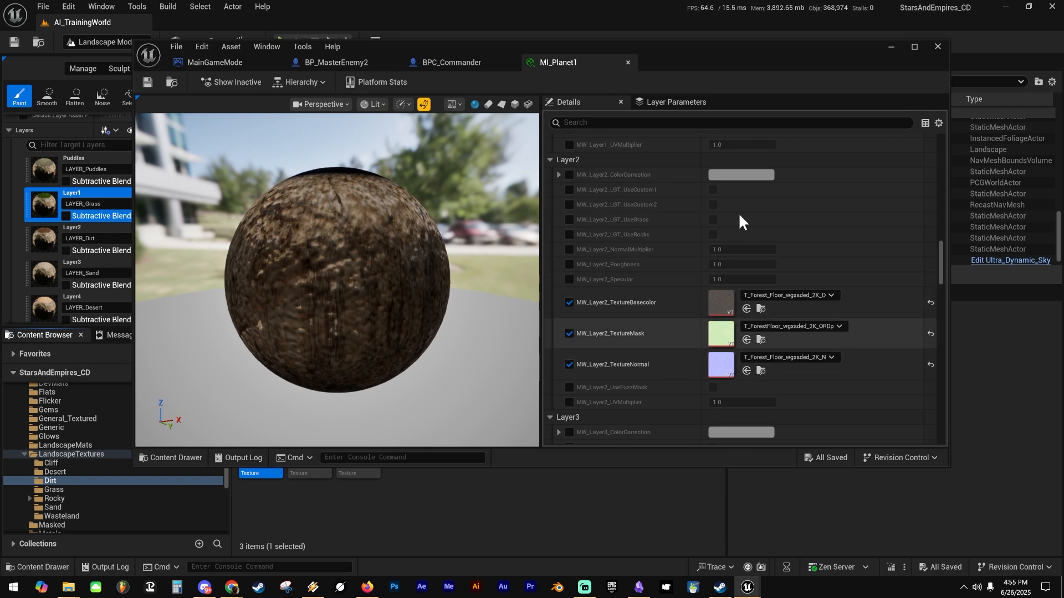
pyautogui.moveTo(684, 56); pyautogui.dragTo(1063, 68)
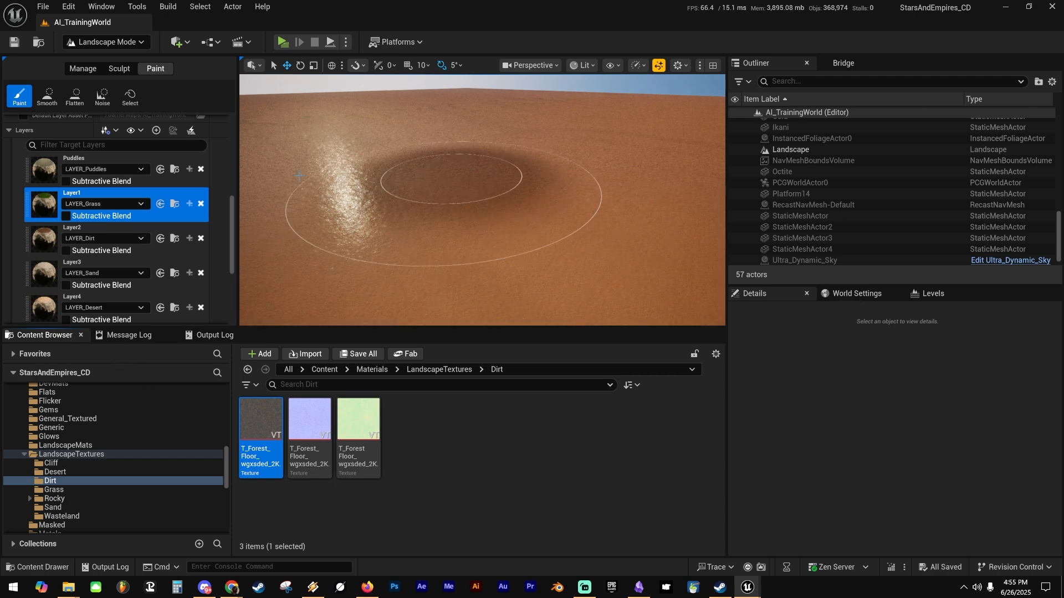
# Paint a patch of Layer1 (LAYER_Grass) on the bare sand and view it up close.
pyautogui.click(503, 163)
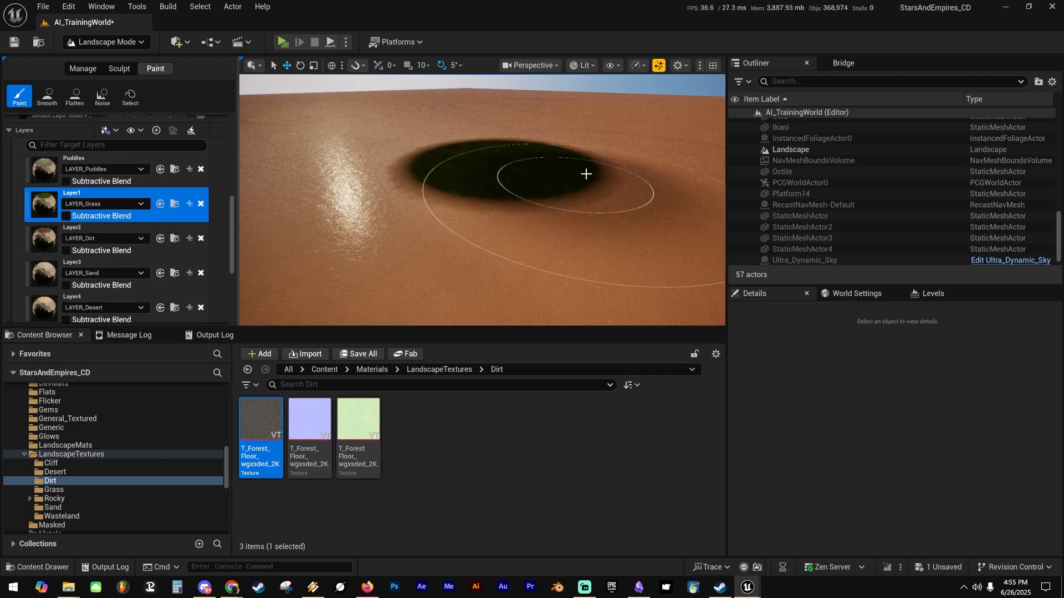
pyautogui.press('w')
pyautogui.moveTo(586, 173); pyautogui.dragTo(606, 187, button='right')
pyautogui.press('w')
pyautogui.press('s')
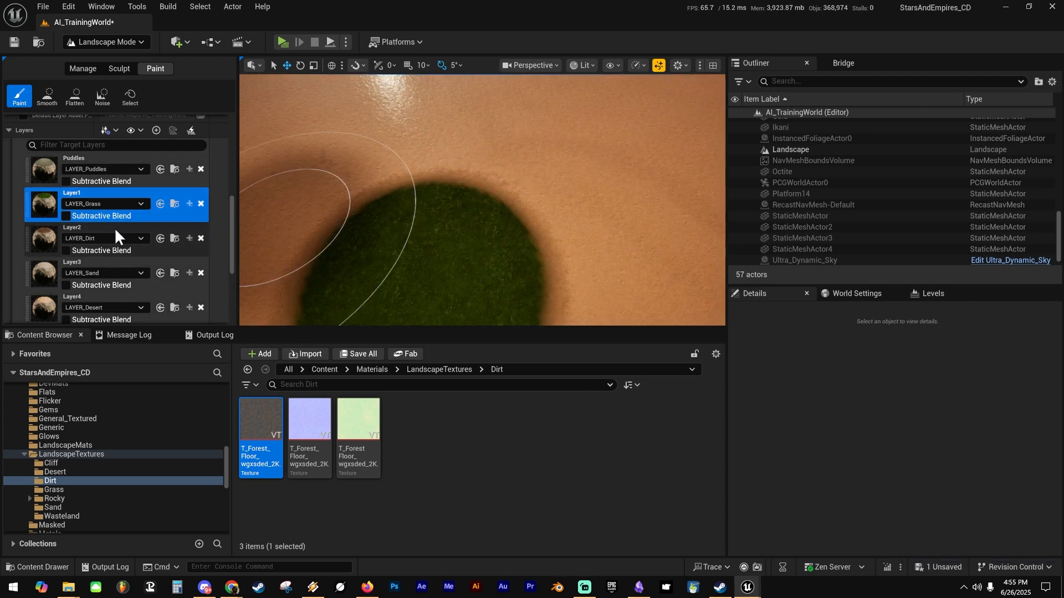
# Paint a patch of Layer2 (LAYER_Dirt) on the sand beside the grass patch and inspect it.
pyautogui.click(77, 226)
pyautogui.click(590, 173)
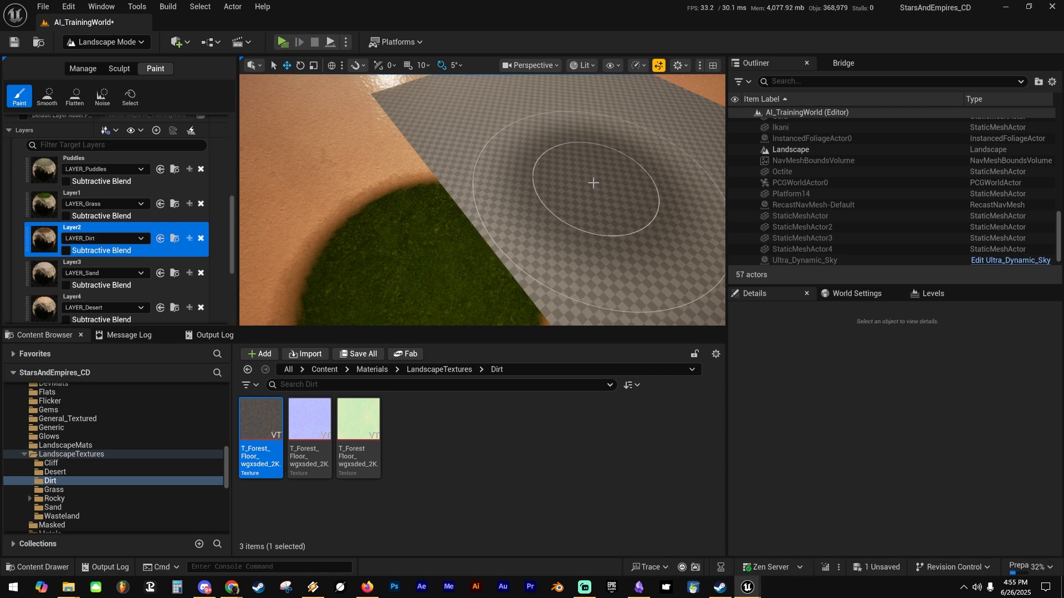
pyautogui.press('w')
pyautogui.moveTo(598, 180)
pyautogui.mouseDown(button='right')
pyautogui.moveTo(637, 180)
pyautogui.moveTo(645, 169)
pyautogui.moveTo(645, 114)
pyautogui.moveTo(646, 166)
pyautogui.moveTo(593, 177)
pyautogui.moveTo(573, 91)
pyautogui.moveTo(527, 89)
pyautogui.moveTo(529, 150)
pyautogui.moveTo(582, 150)
pyautogui.mouseUp(button='right')
pyautogui.press('s')
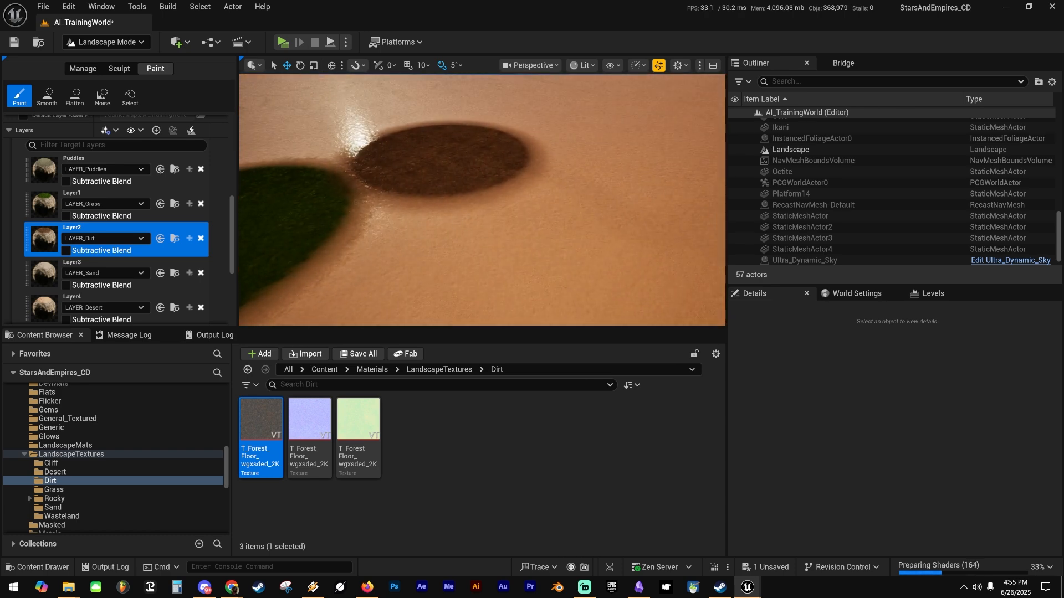
# Paint a patch of Layer3 (LAYER_Sand) next to the grass and dirt patches and look it over.
pyautogui.click(107, 260)
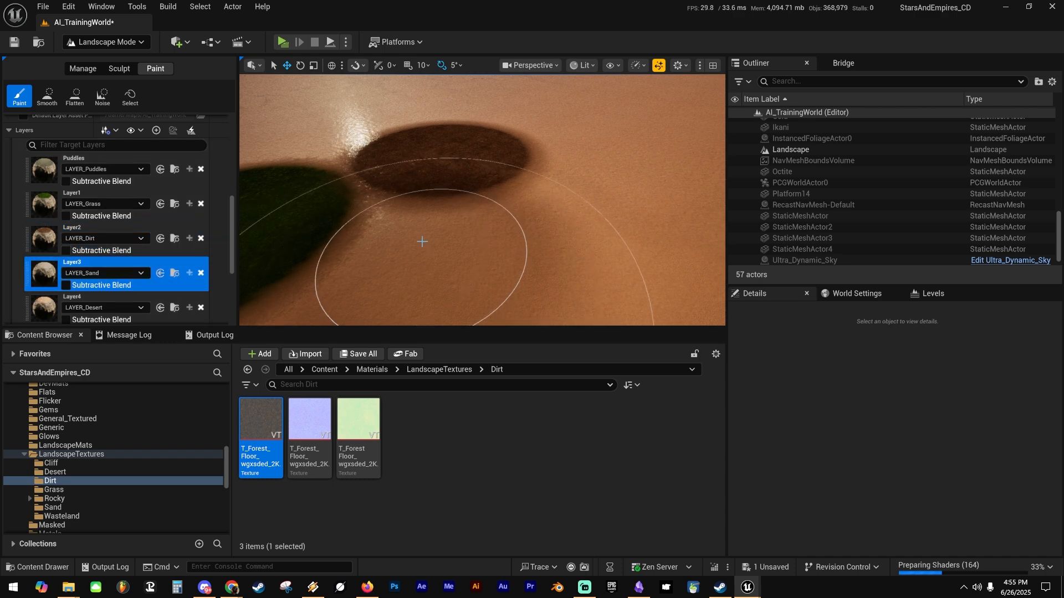
pyautogui.click(422, 256)
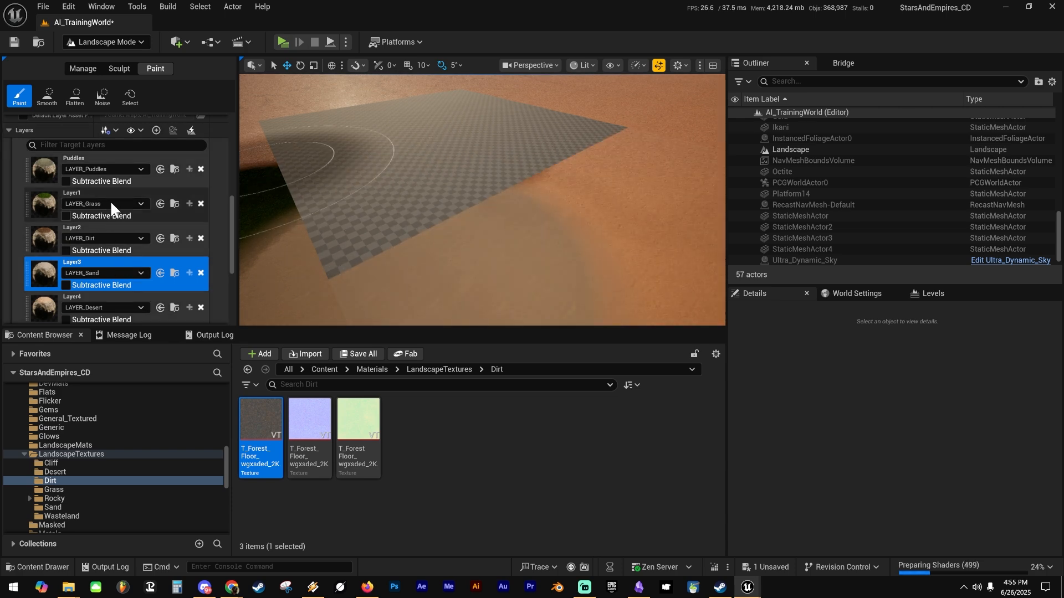
pyautogui.moveTo(443, 194); pyautogui.dragTo(415, 189, button='right')
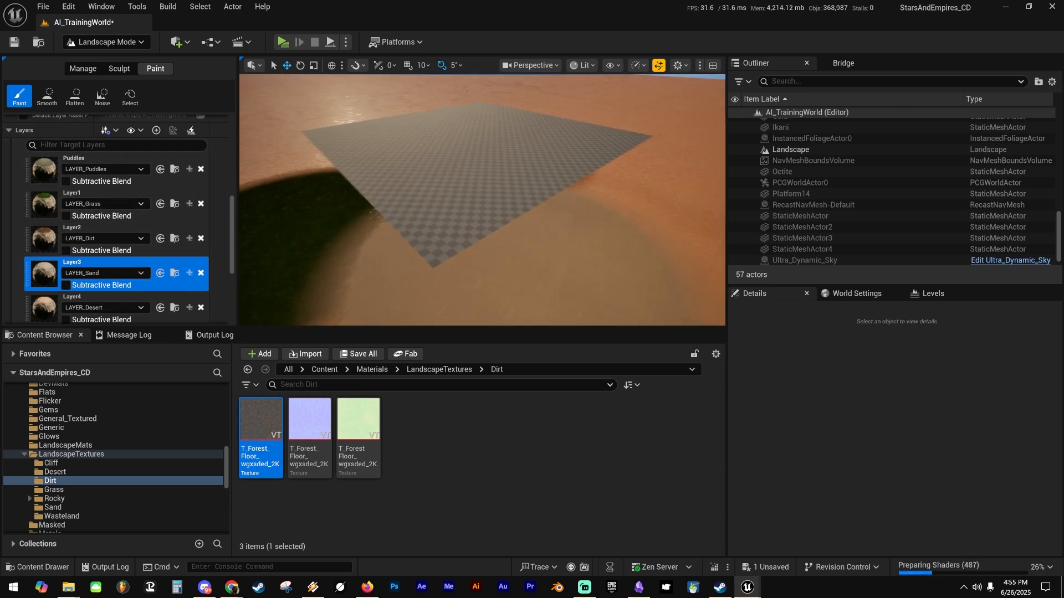
# Review the remaining target layers down the list and inspect the painted grass, dirt and sand patches up close and from afar.
pyautogui.scroll(-3, 120, 232)
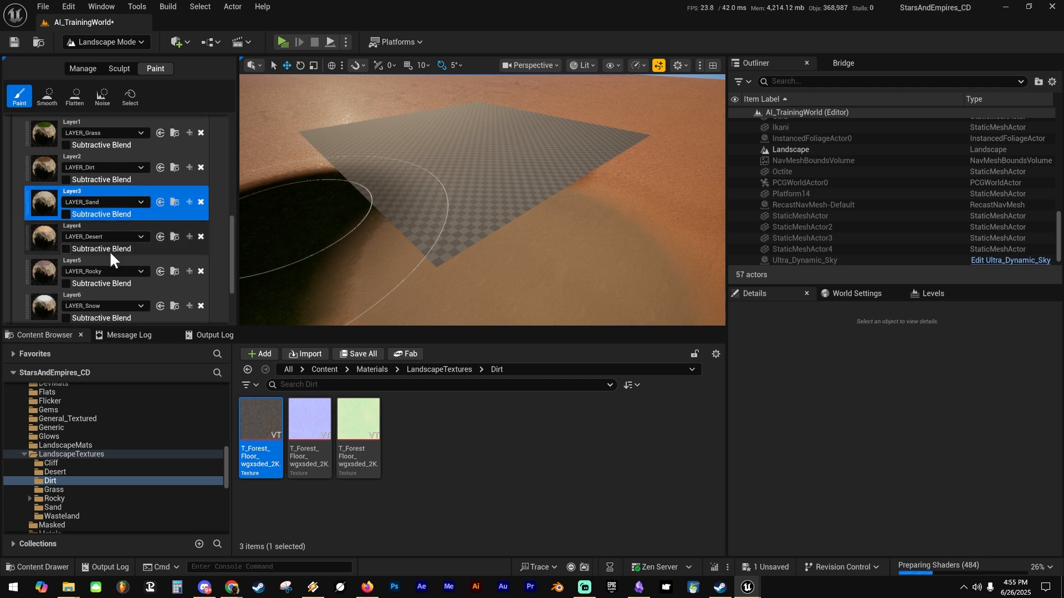
pyautogui.scroll(-2, 111, 256)
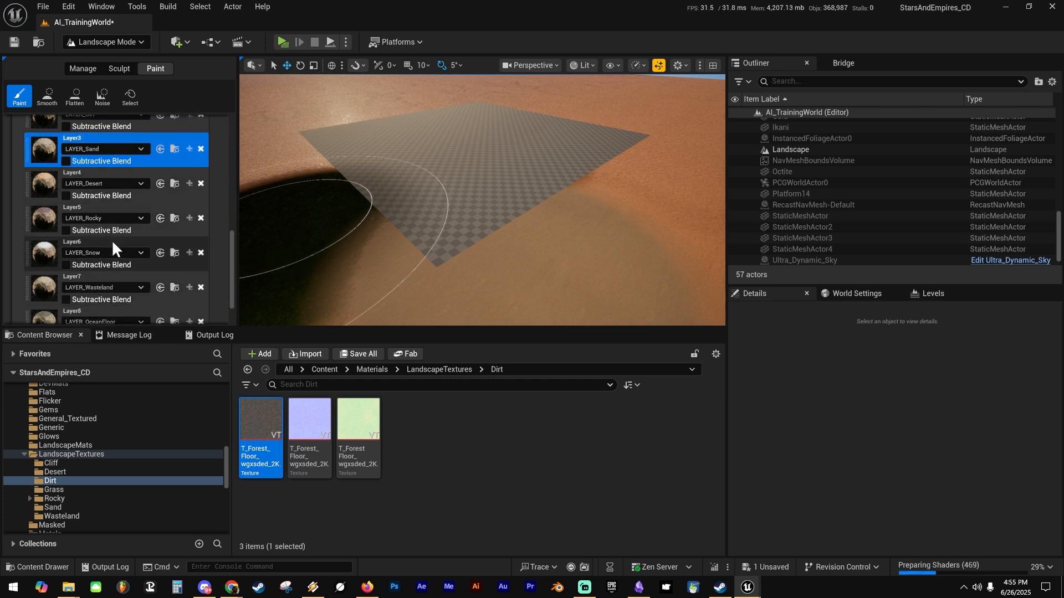
pyautogui.press('w')
pyautogui.moveTo(540, 202)
pyautogui.mouseDown(button='right')
pyautogui.moveTo(535, 218)
pyautogui.moveTo(449, 219)
pyautogui.moveTo(512, 199)
pyautogui.moveTo(518, 186)
pyautogui.mouseUp(button='right')
pyautogui.press('s')
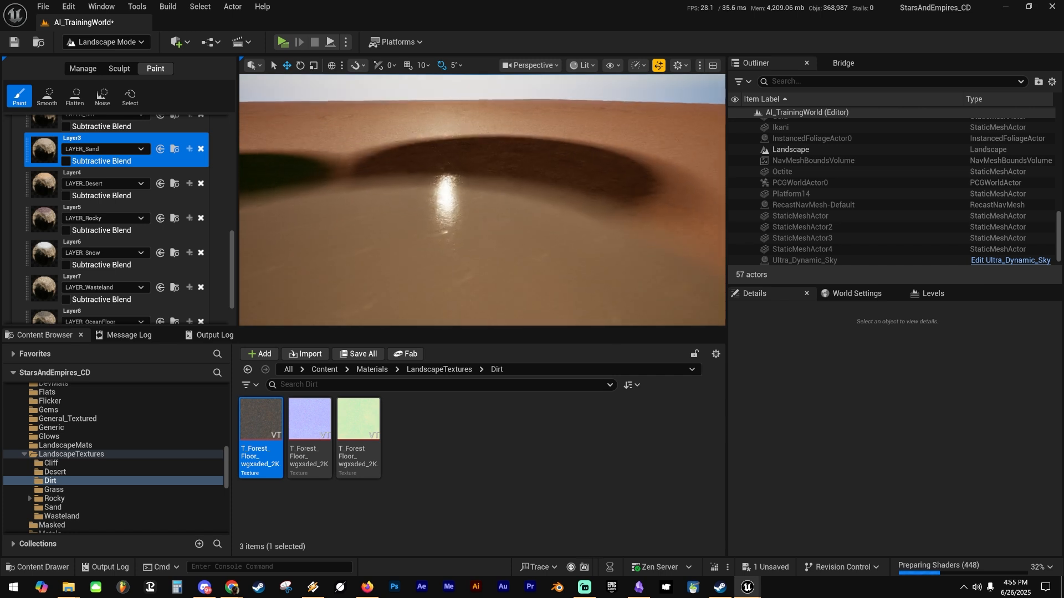
pyautogui.scroll(5, 119, 234)
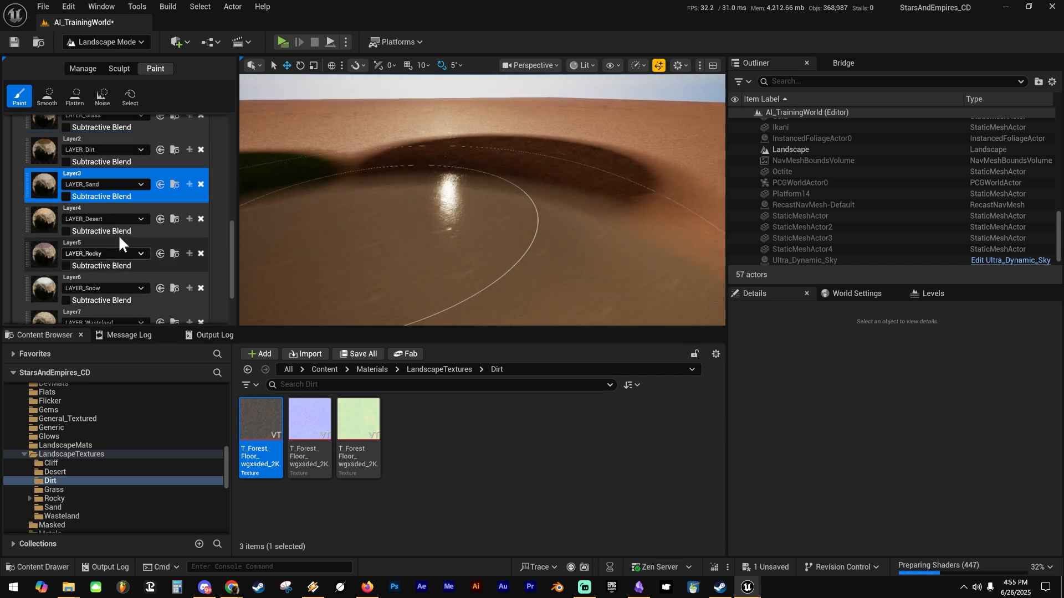
pyautogui.scroll(6, 113, 238)
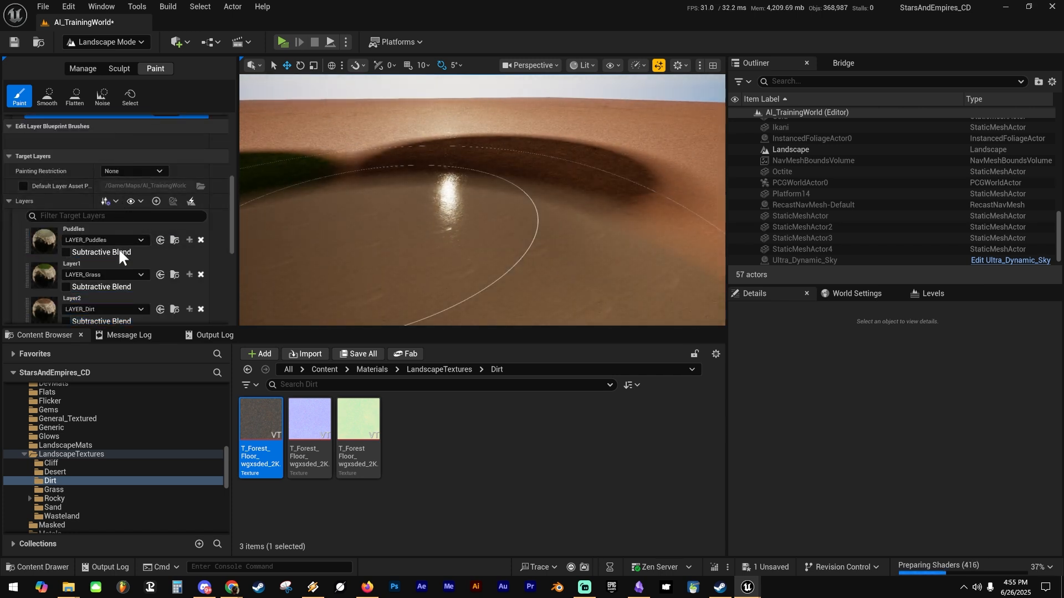
pyautogui.press('s')
pyautogui.moveTo(568, 215)
pyautogui.mouseDown(button='right')
pyautogui.moveTo(566, 224)
pyautogui.moveTo(472, 219)
pyautogui.moveTo(590, 218)
pyautogui.moveTo(588, 237)
pyautogui.moveTo(635, 248)
pyautogui.mouseUp(button='right')
pyautogui.press('w')
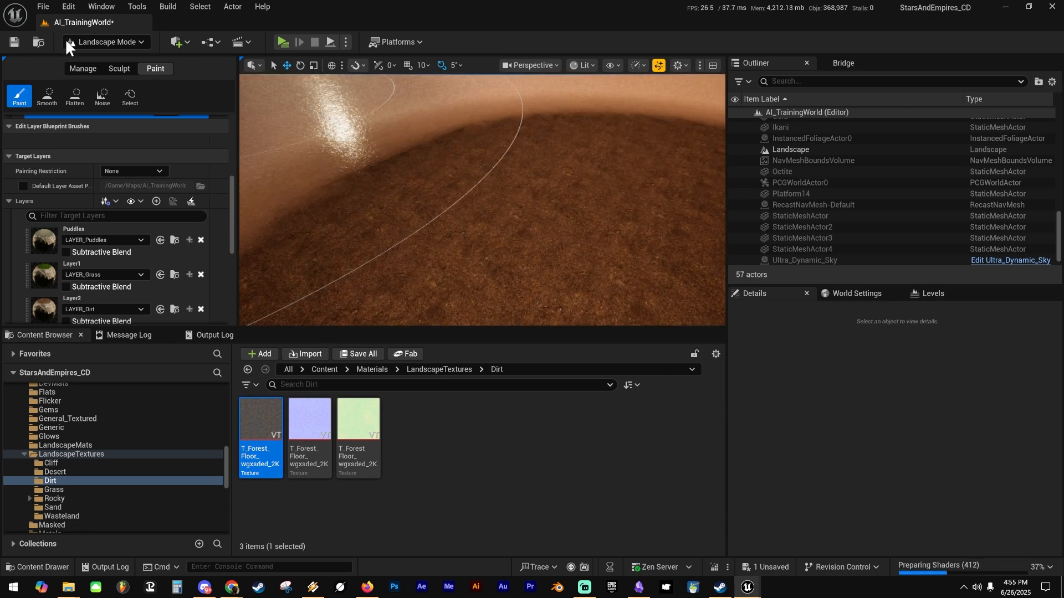
pyautogui.moveTo(508, 283)
pyautogui.mouseDown(button='right')
pyautogui.moveTo(436, 251)
pyautogui.moveTo(411, 261)
pyautogui.mouseUp(button='right')
pyautogui.press('s')
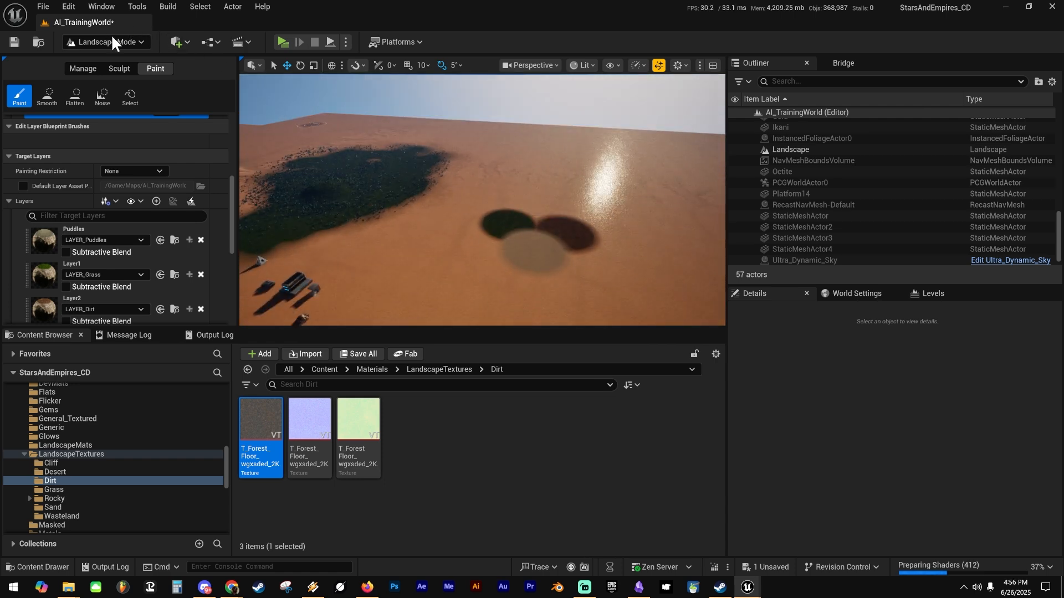
# Take a closer view of the three painted patches and switch the editor from Landscape to Selection mode.
pyautogui.click(113, 42)
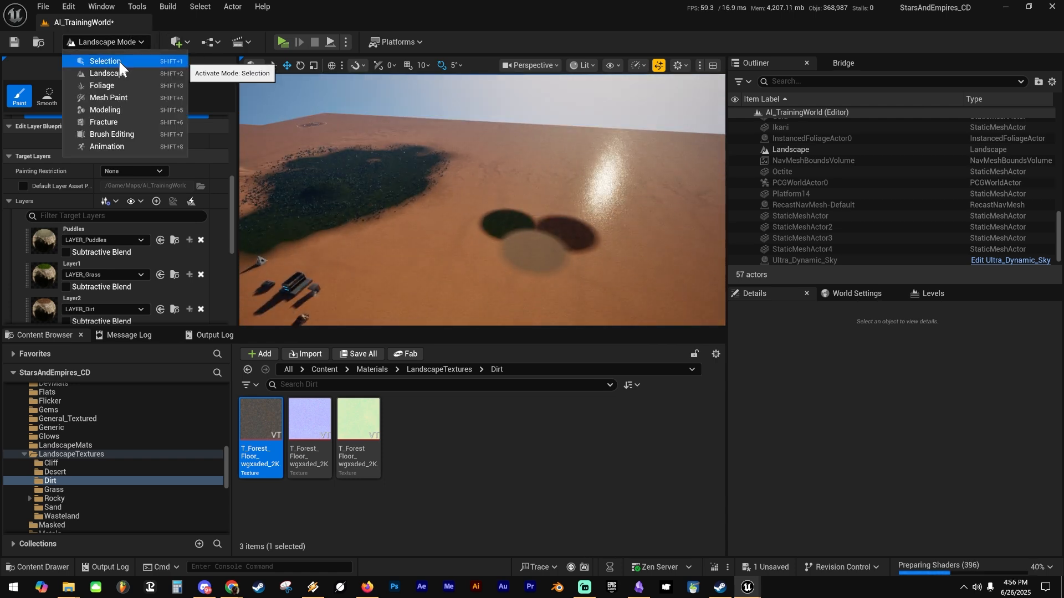
pyautogui.moveTo(541, 239)
pyautogui.mouseDown(button='right')
pyautogui.moveTo(593, 249)
pyautogui.moveTo(573, 272)
pyautogui.moveTo(620, 277)
pyautogui.moveTo(601, 299)
pyautogui.moveTo(515, 249)
pyautogui.moveTo(637, 282)
pyautogui.mouseUp(button='right')
pyautogui.press('w')
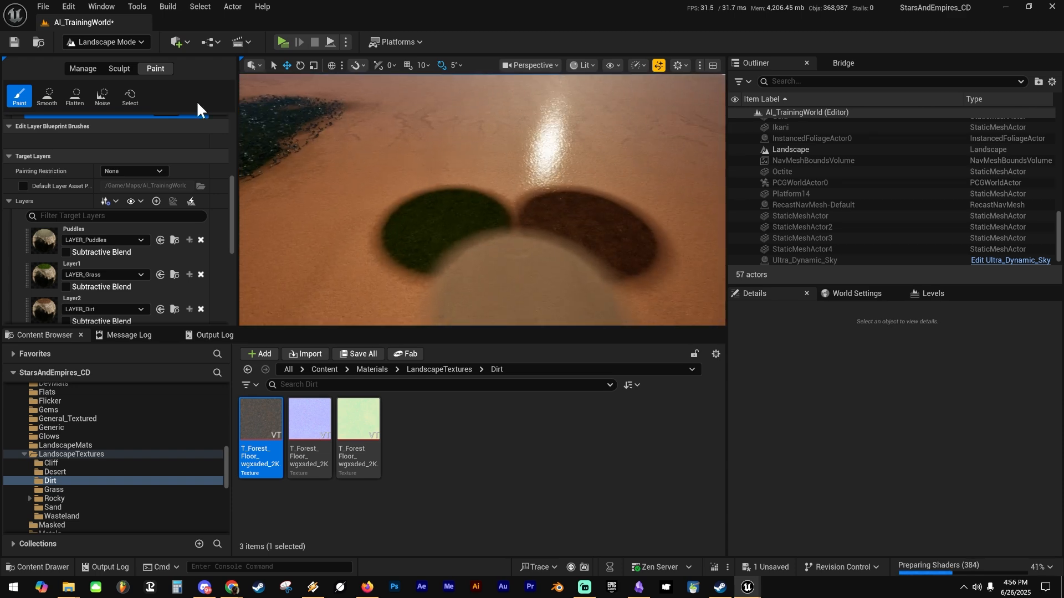
pyautogui.click(130, 44)
pyautogui.click(102, 64)
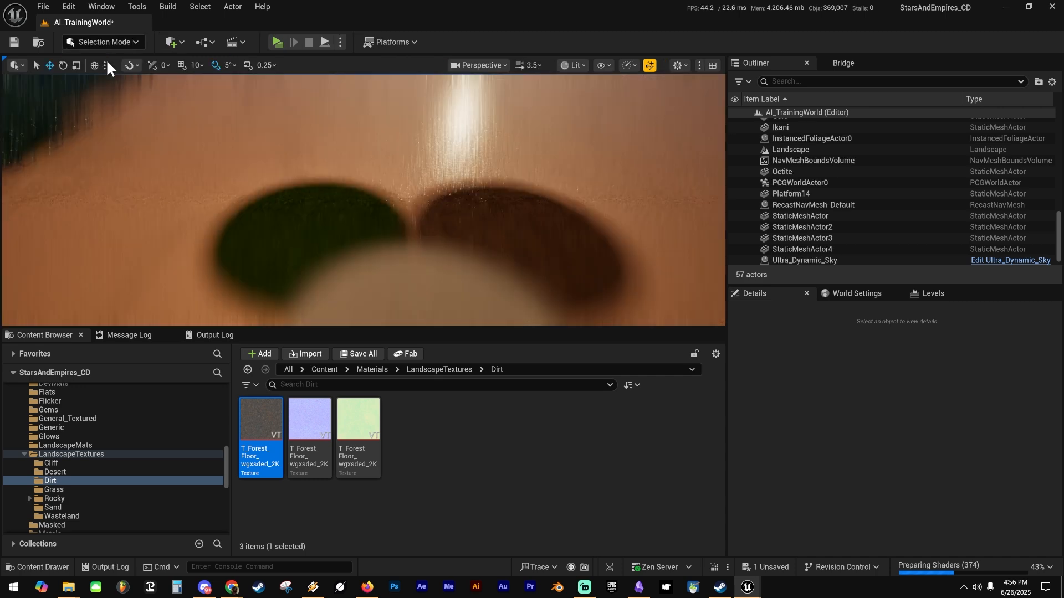
# Collapse the Materials and MWLandscapeMaterial folders, open the project's Maps folder, and save the AI_TrainingWorld level.
pyautogui.click(466, 455)
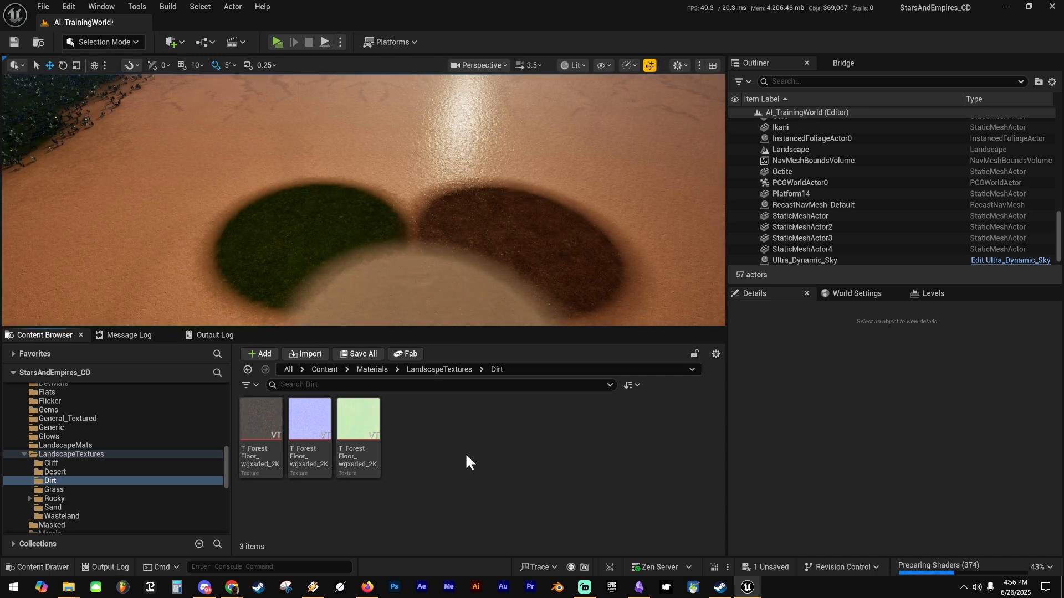
pyautogui.click(23, 453)
pyautogui.scroll(14, 87, 467)
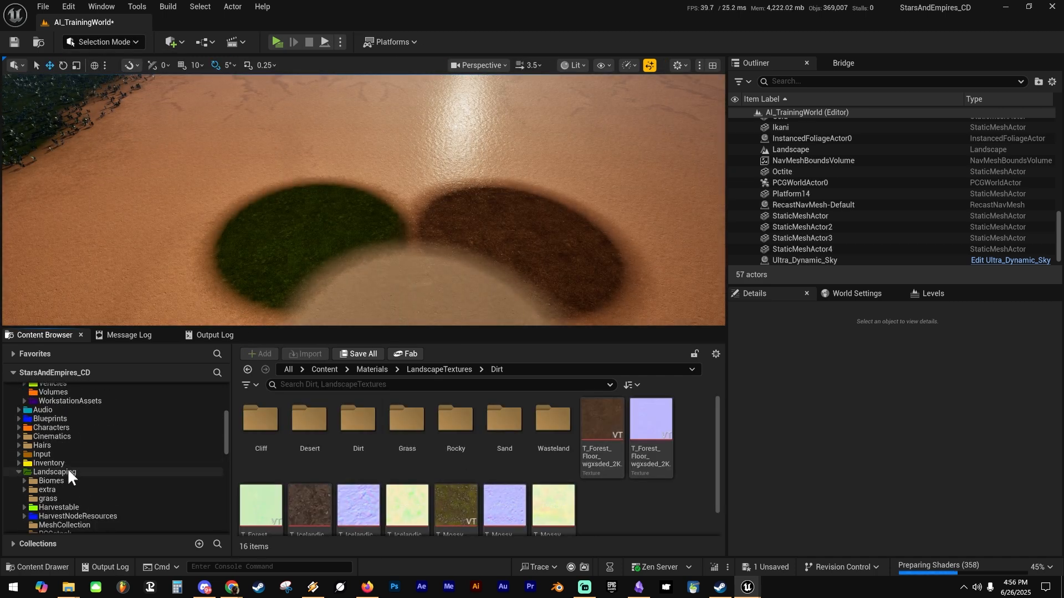
pyautogui.click(25, 463)
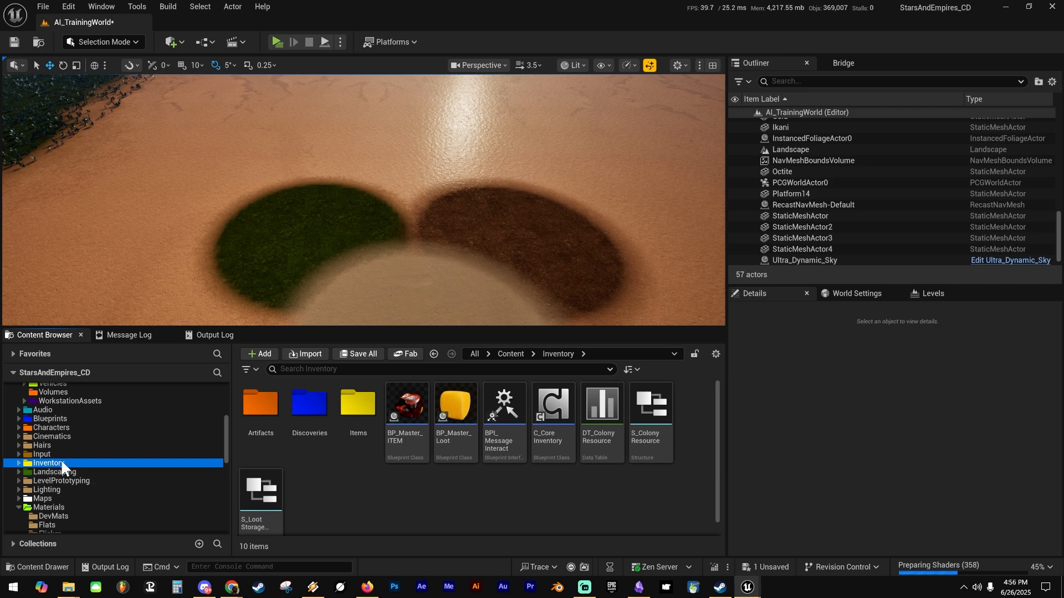
pyautogui.scroll(8, 61, 460)
pyautogui.scroll(-8, 58, 471)
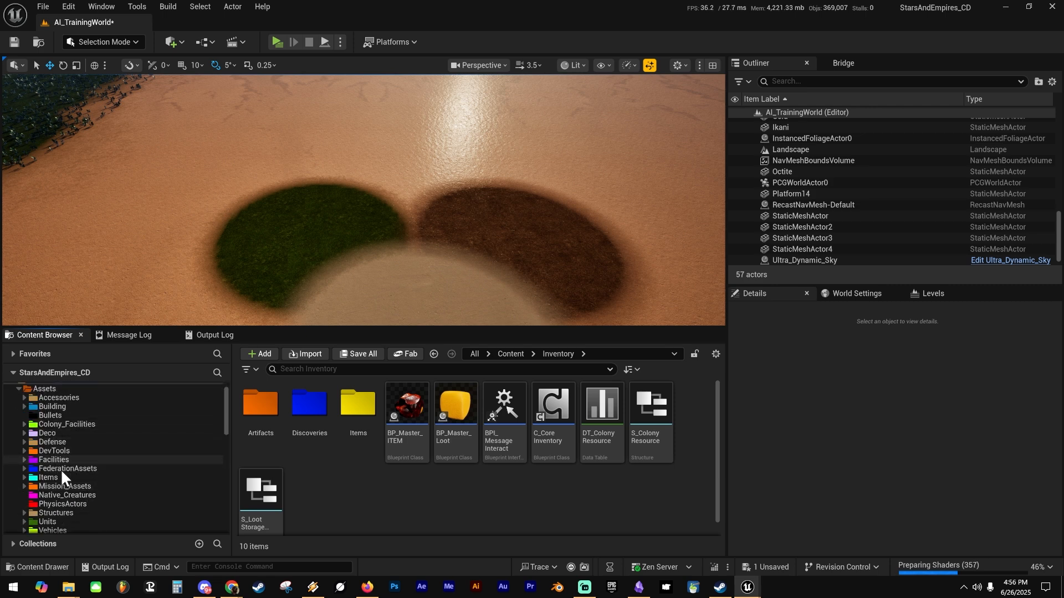
pyautogui.click(54, 451)
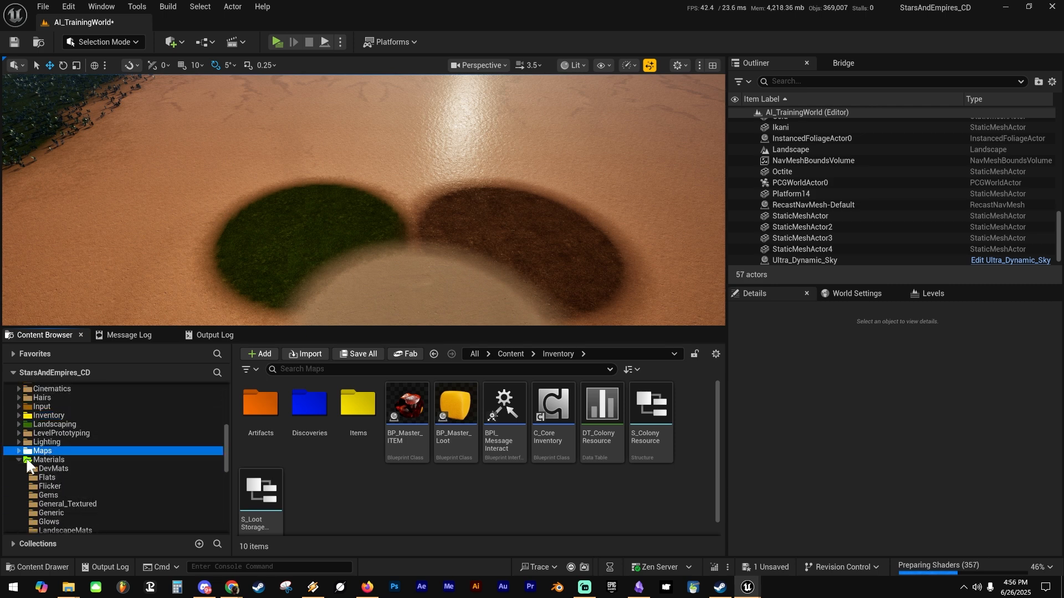
pyautogui.click(19, 460)
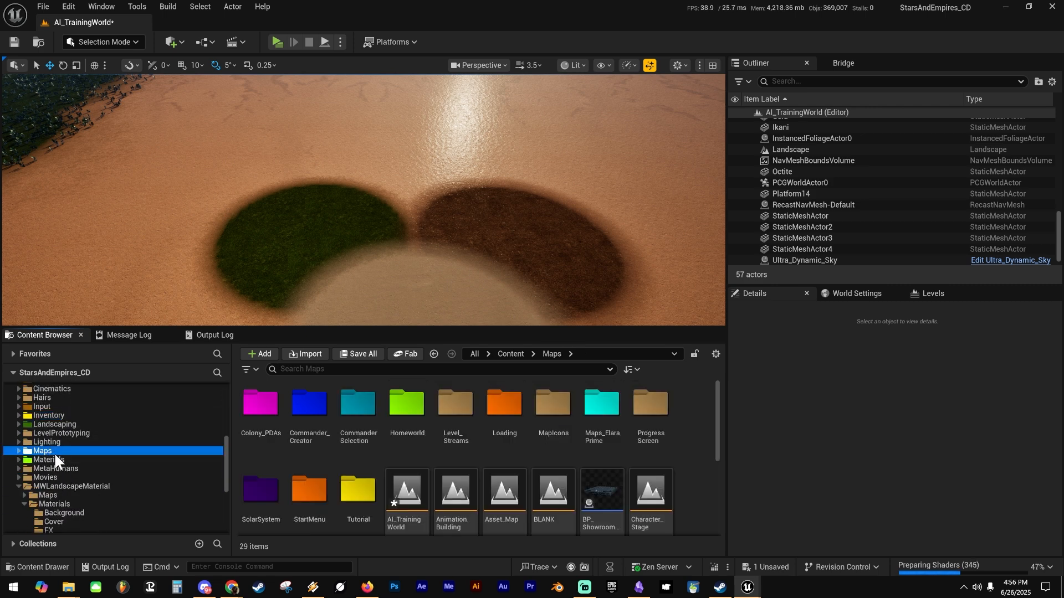
pyautogui.click(20, 486)
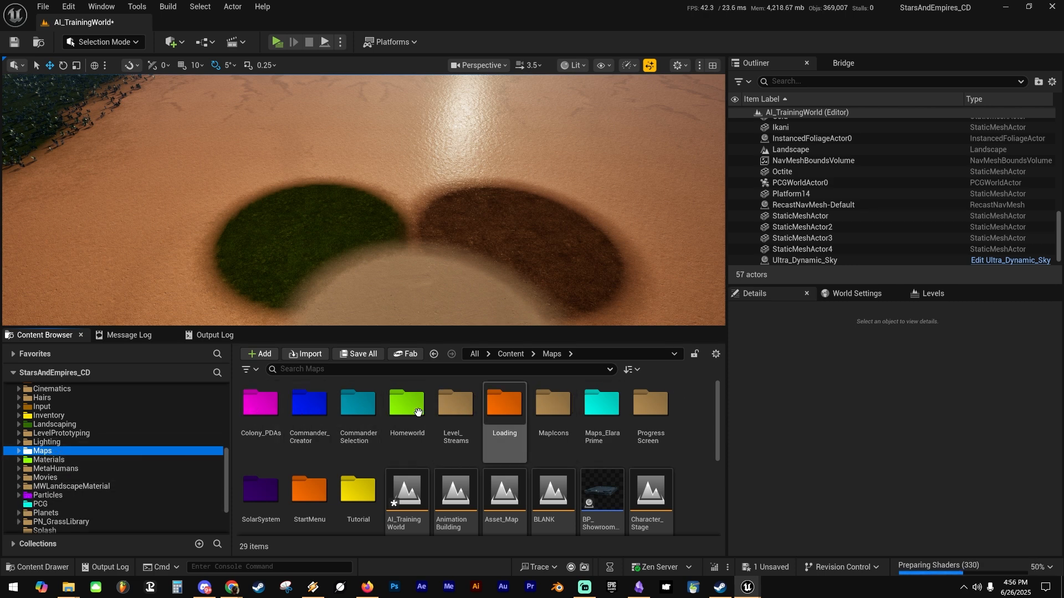
pyautogui.scroll(-2, 425, 449)
pyautogui.hotkey('ctrl', 's')
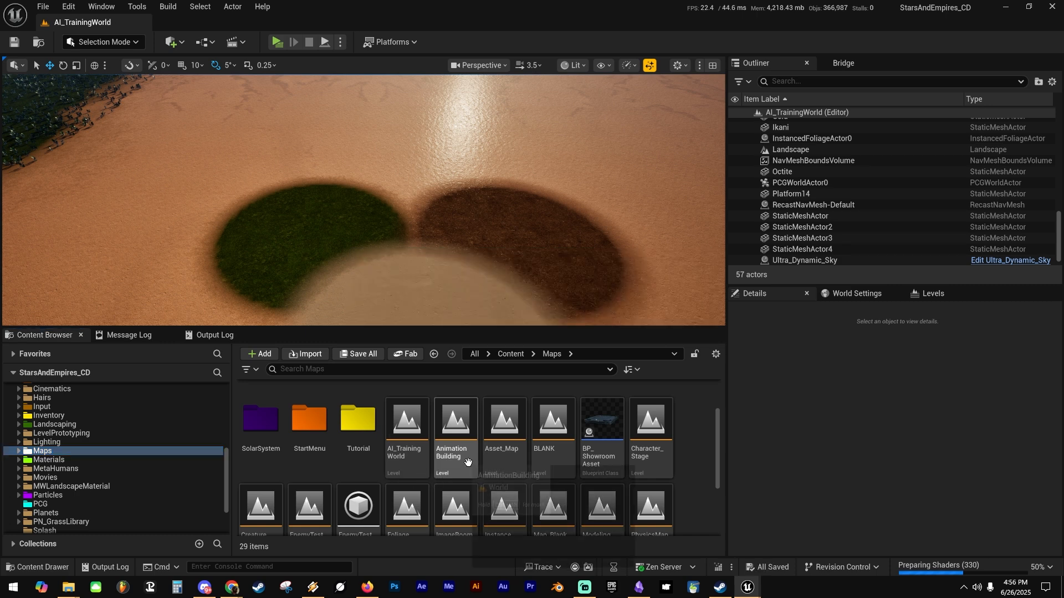
# Duplicate the BLANK level in the Maps folder, name the copy TestMap1, and save it.
pyautogui.scroll(1, 559, 443)
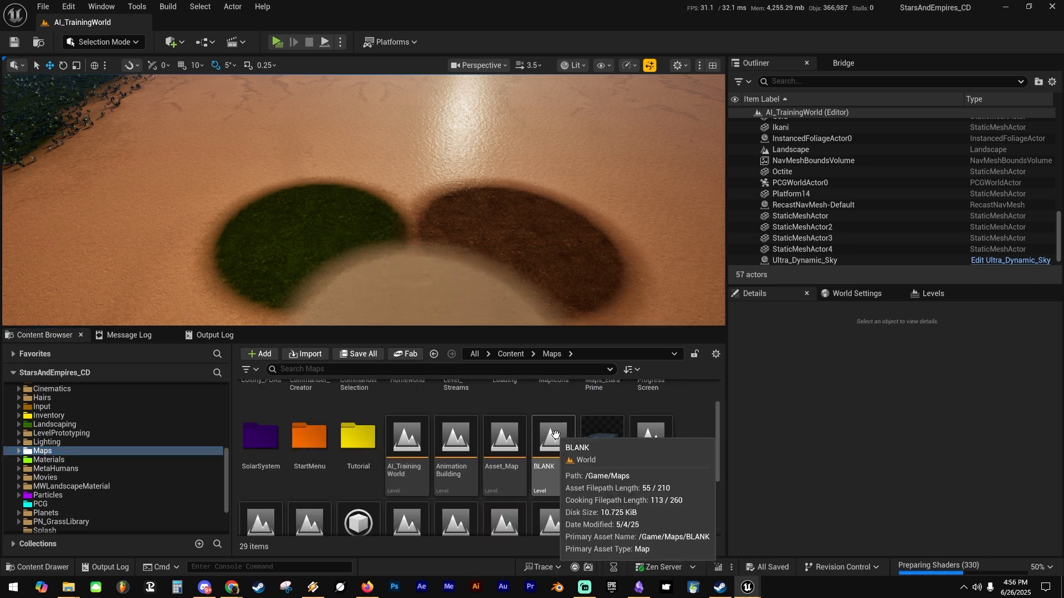
pyautogui.click(560, 440)
pyautogui.rightClick(561, 441)
pyautogui.click(611, 142)
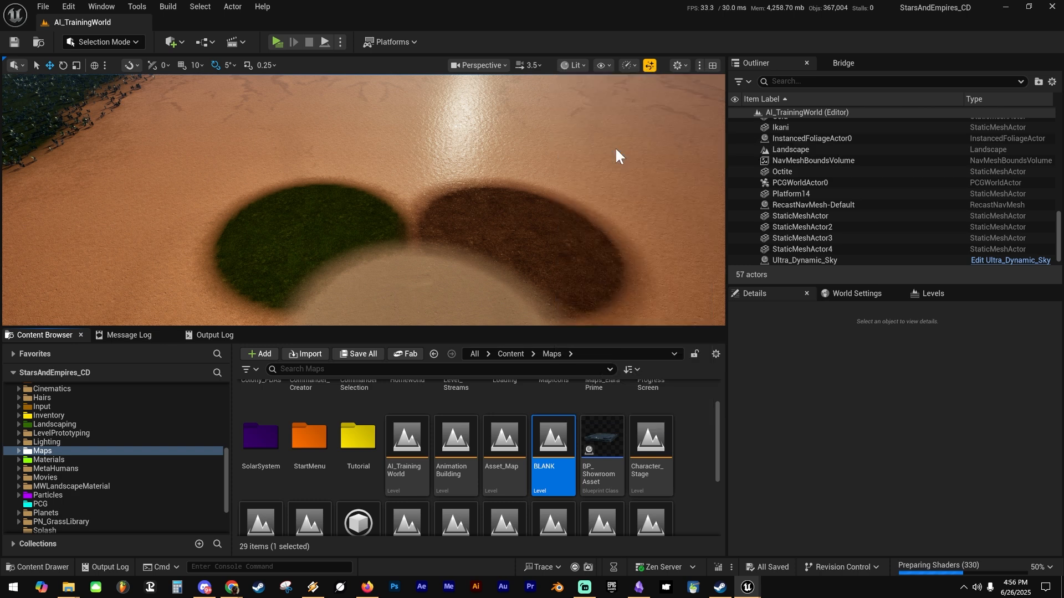
pyautogui.write('Blank')
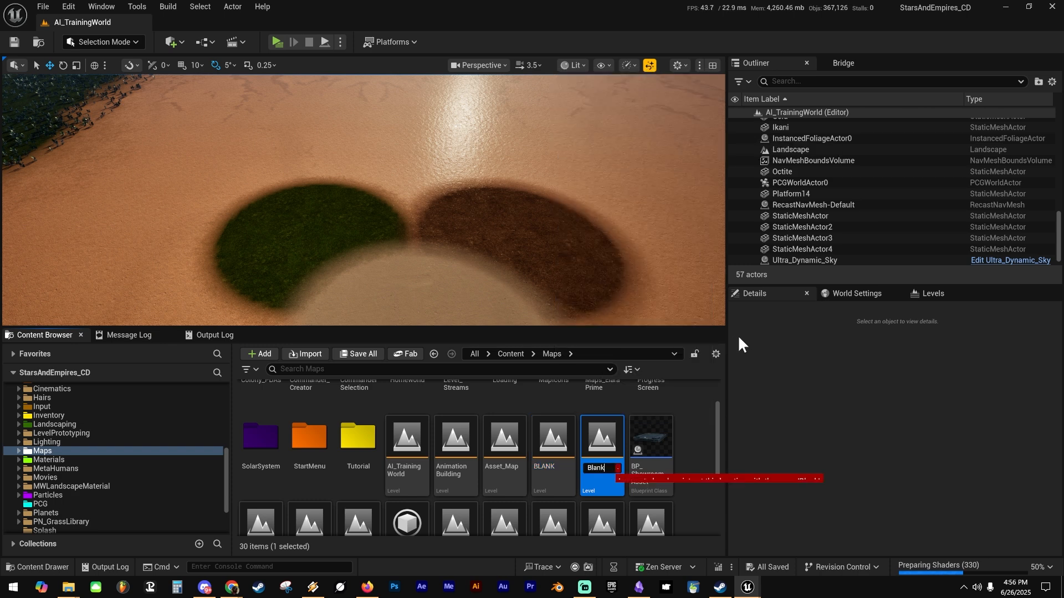
pyautogui.press('BackSpace')
pyautogui.press('BackSpace')
pyautogui.press('BackSpace')
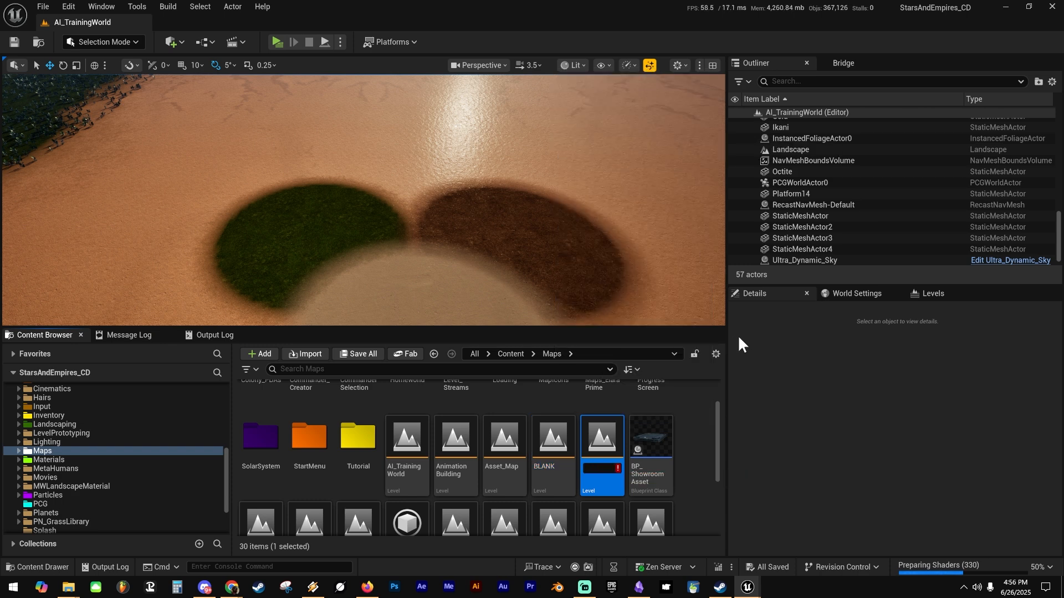
pyautogui.write('TestMap1')
pyautogui.press('Return')
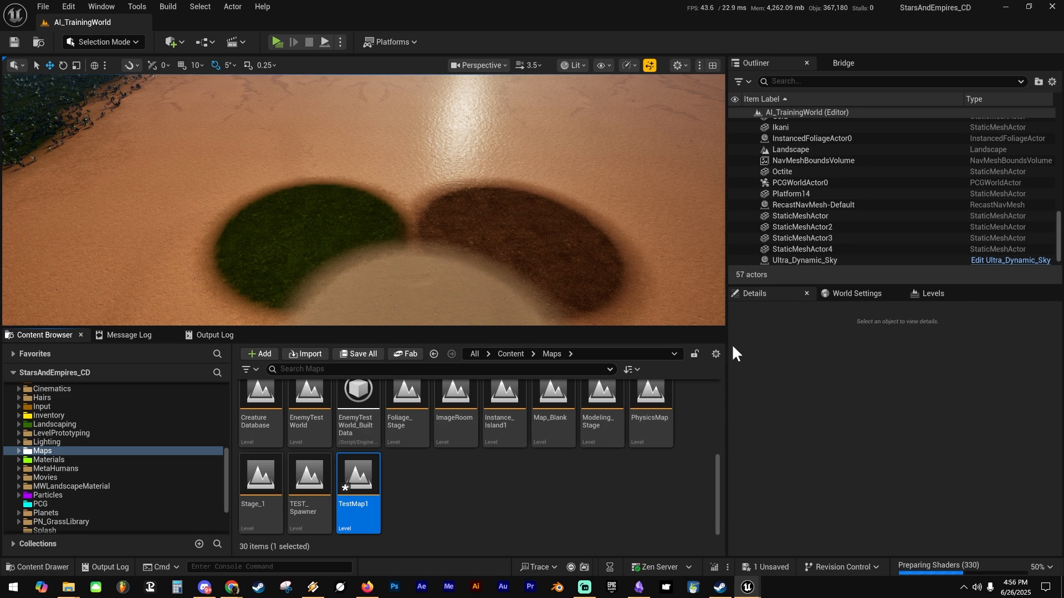
pyautogui.hotkey('ctrl', 's')
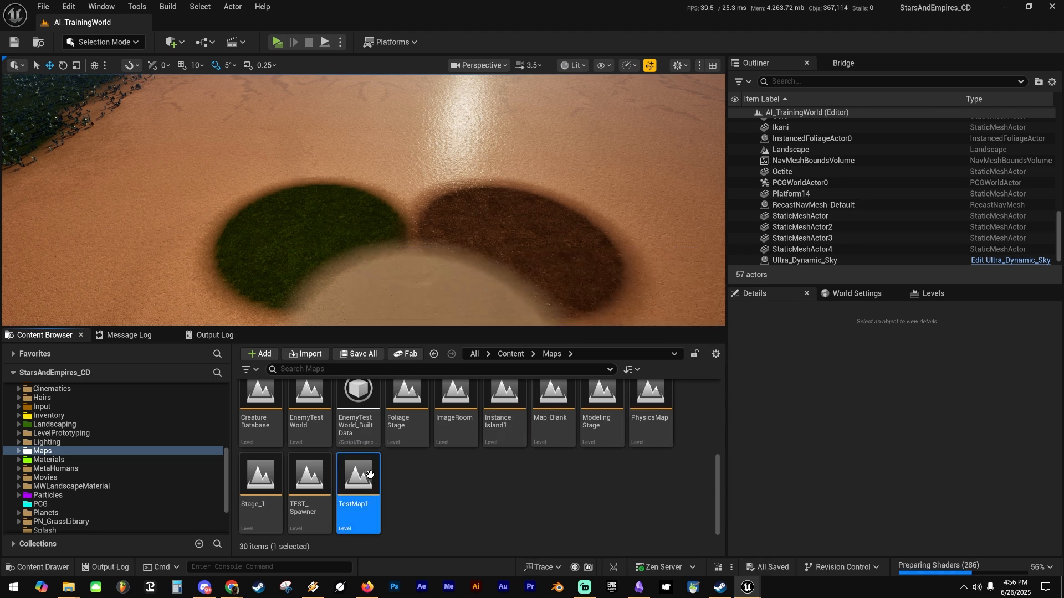
# Duplicate the TestMap1 level, name the copy TutorialTestMap, and save it.
pyautogui.click(443, 491)
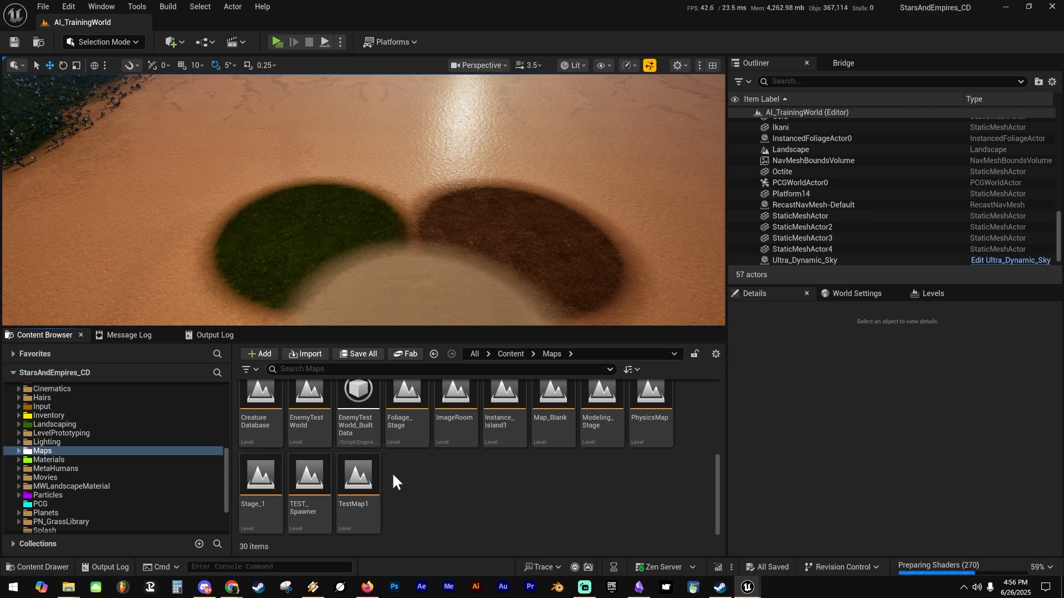
pyautogui.click(361, 498)
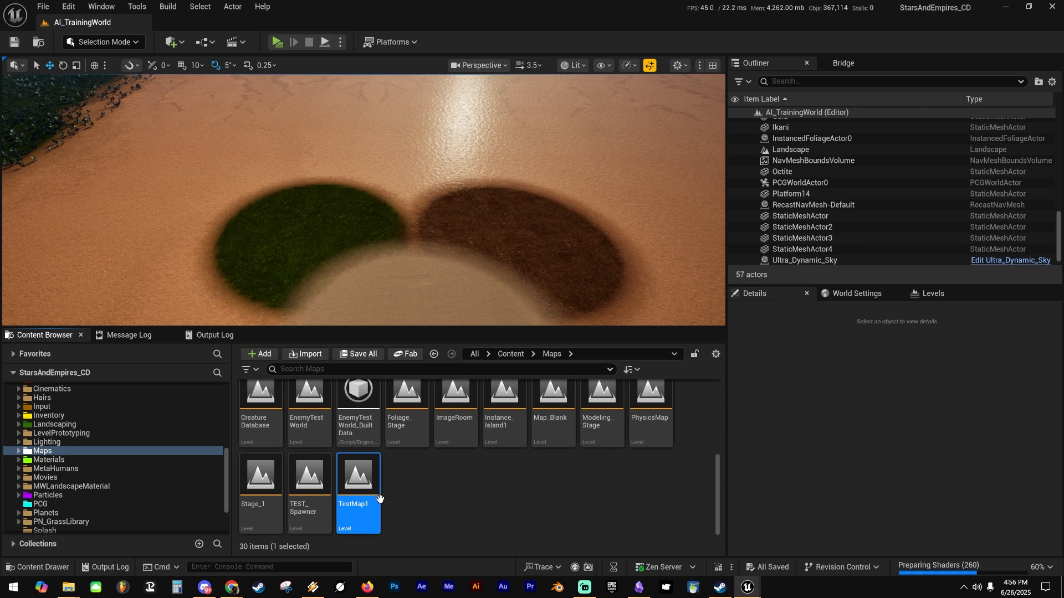
pyautogui.rightClick(365, 502)
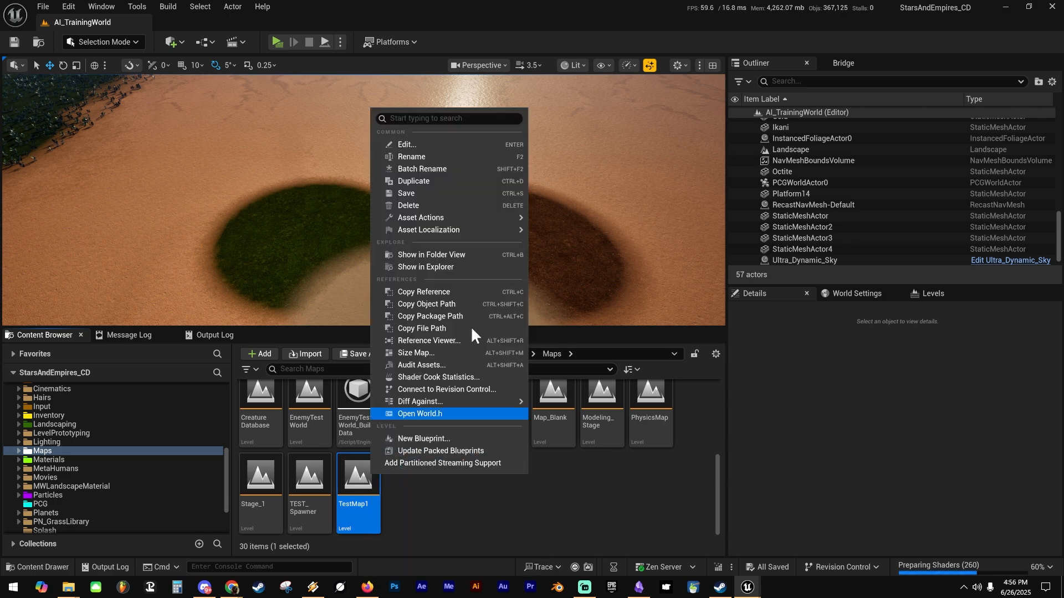
pyautogui.click(433, 181)
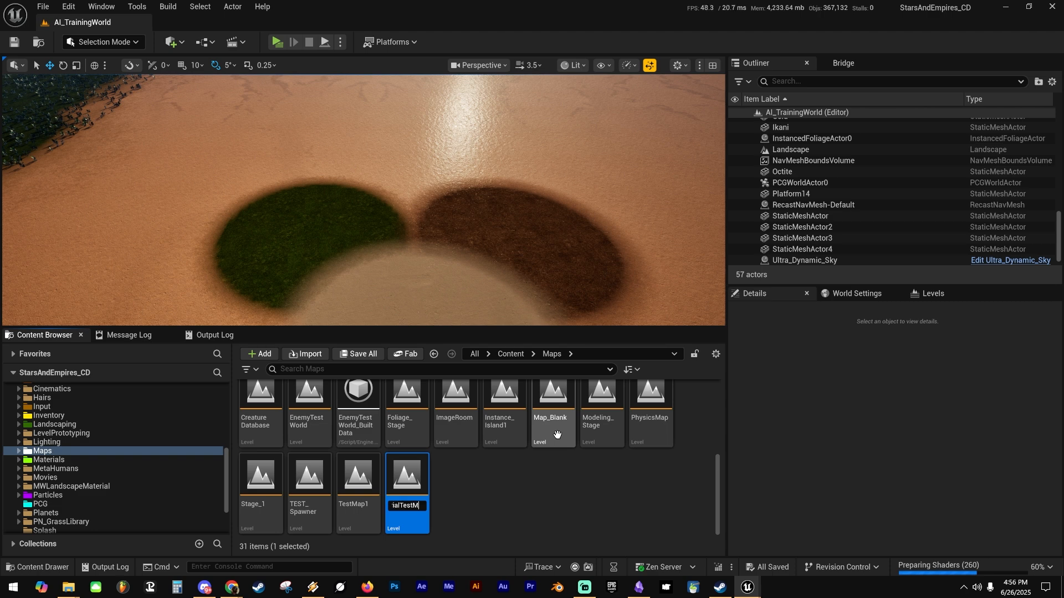
pyautogui.press('Return')
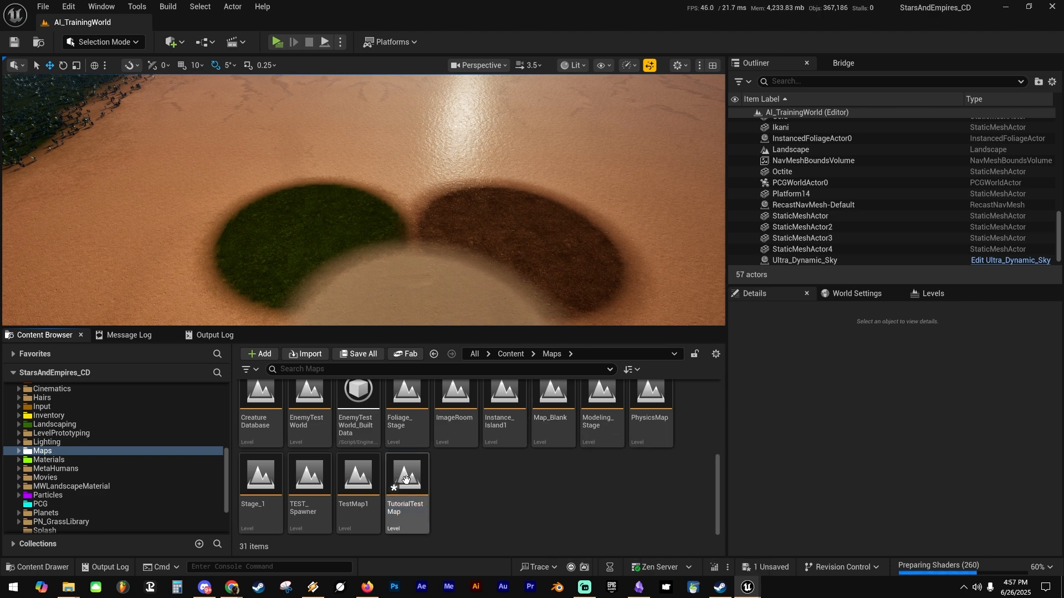
pyautogui.hotkey('ctrl', 's')
# Delete the TestMap1 level from the Maps folder and select TutorialTestMap.
pyautogui.click(364, 479)
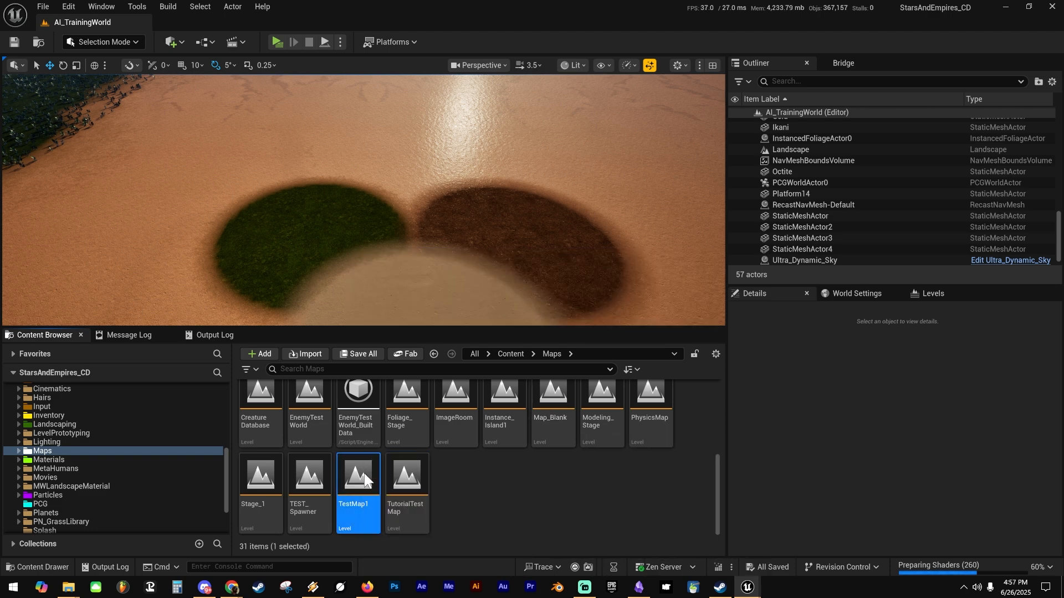
pyautogui.press('Delete')
pyautogui.click(492, 472)
pyautogui.click(355, 481)
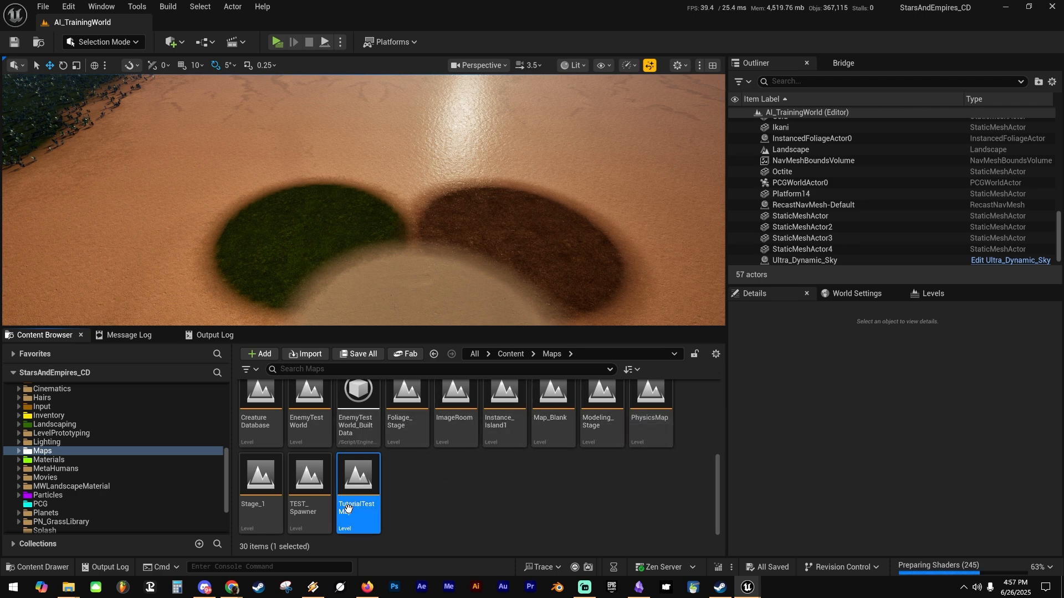
pyautogui.scroll(3, 489, 492)
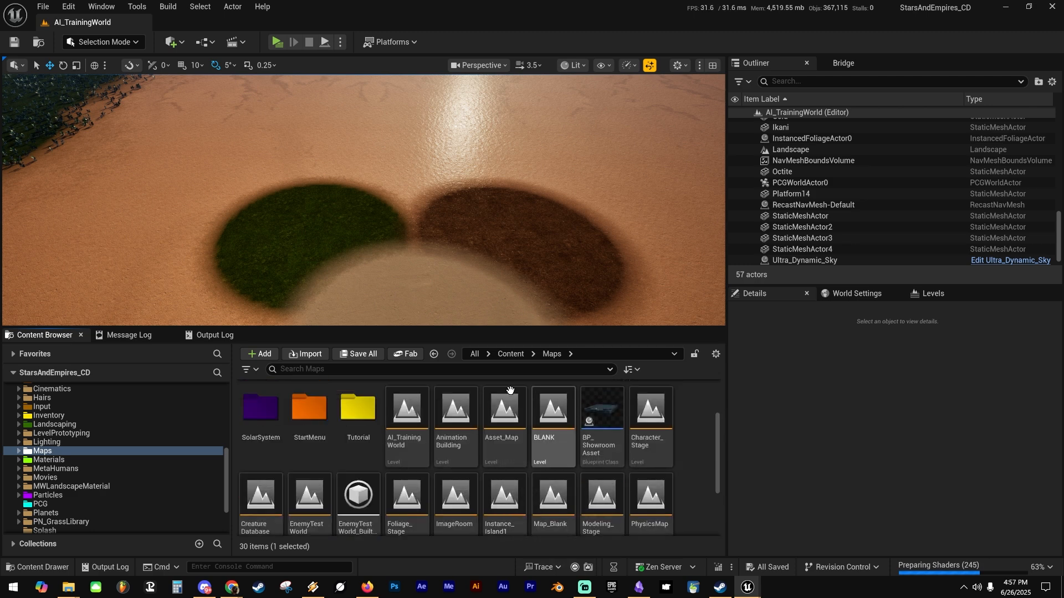
pyautogui.scroll(-2, 461, 476)
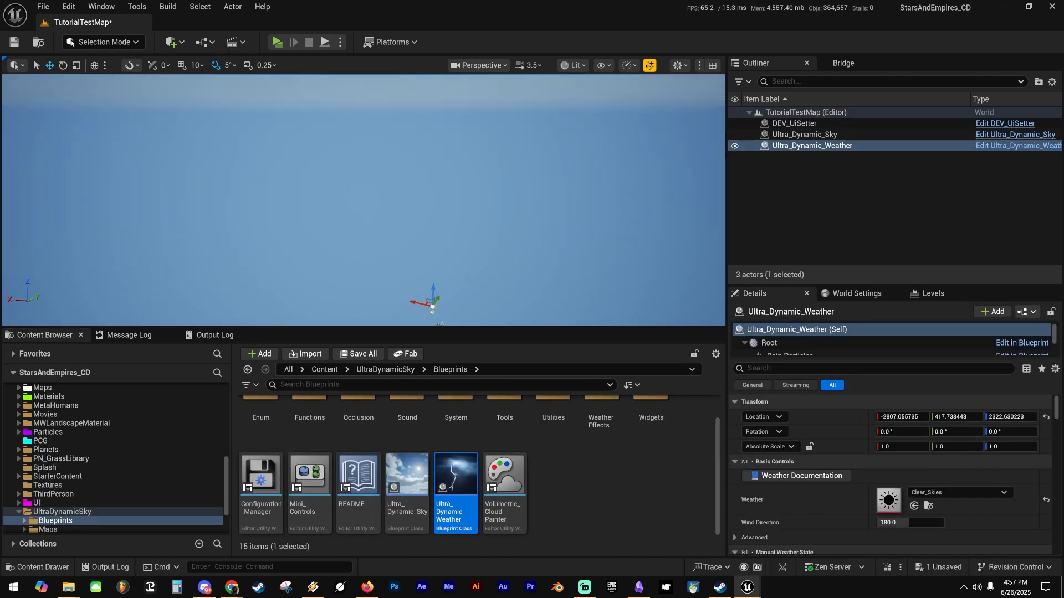
# Save the TutorialTestMap level with its newly placed sky and weather actors.
pyautogui.hotkey('ctrl', 's')
pyautogui.scroll(5, 83, 494)
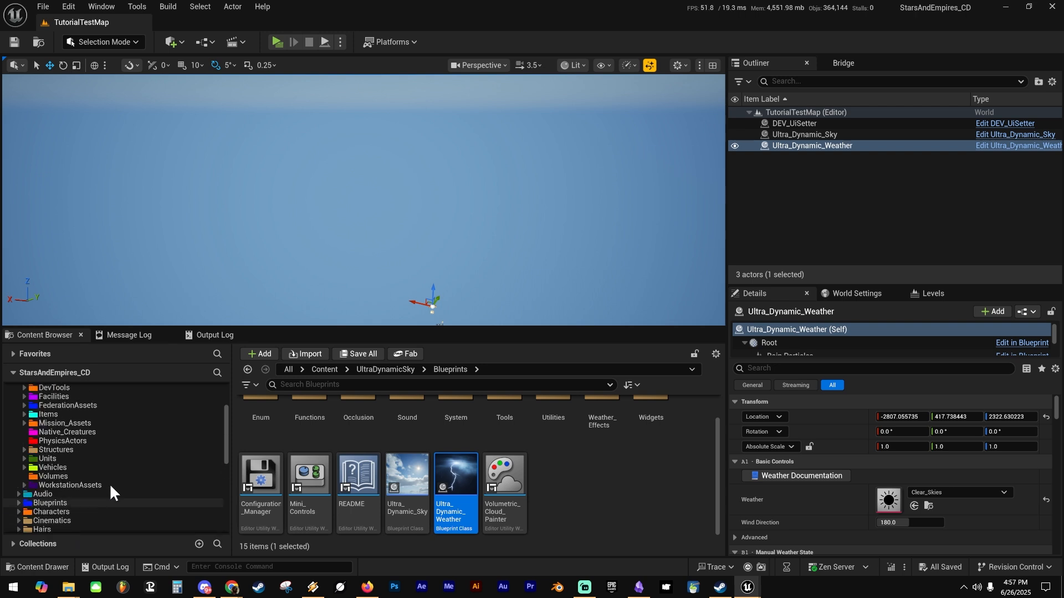
pyautogui.scroll(1, 360, 488)
# Switch the editor to Landscape mode and locate the new landscape's MI_Planet1 material in the project's MASTER folder.
pyautogui.click(105, 41)
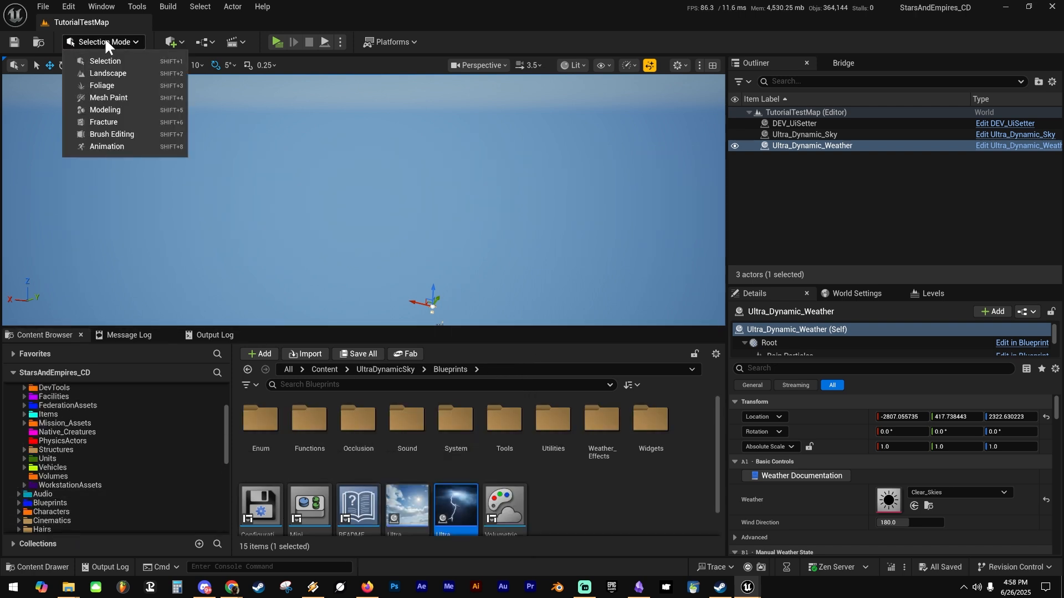
pyautogui.click(111, 73)
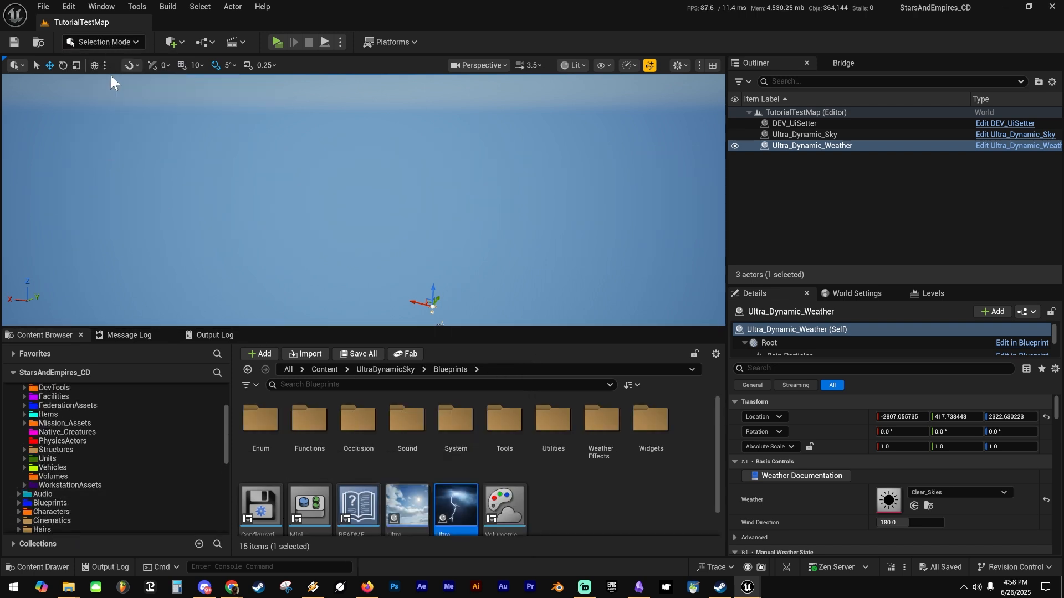
pyautogui.moveTo(463, 205); pyautogui.dragTo(599, 257, button='right')
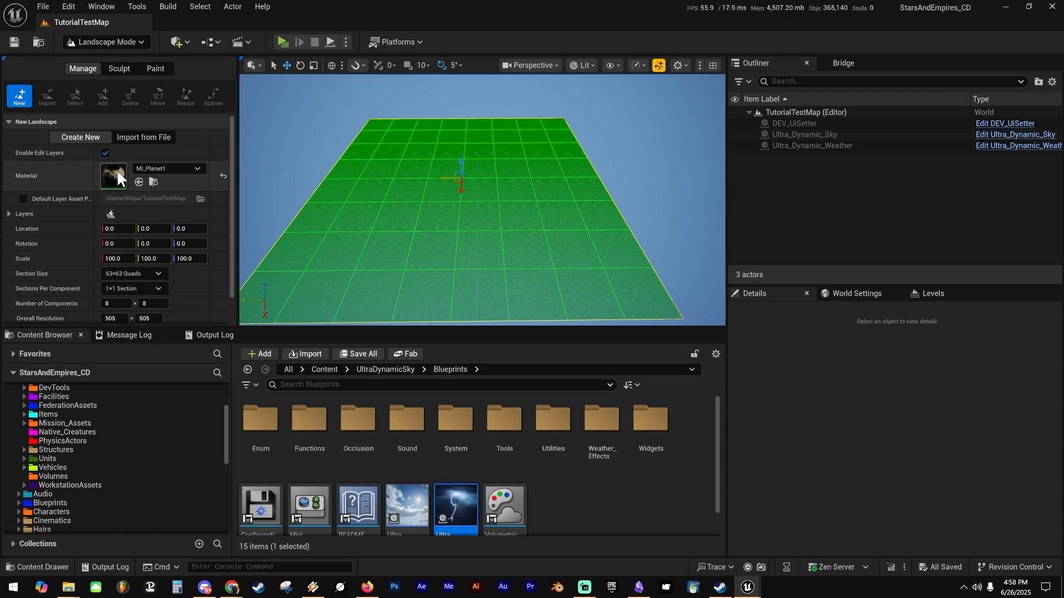
pyautogui.click(151, 183)
pyautogui.scroll(-2, 582, 477)
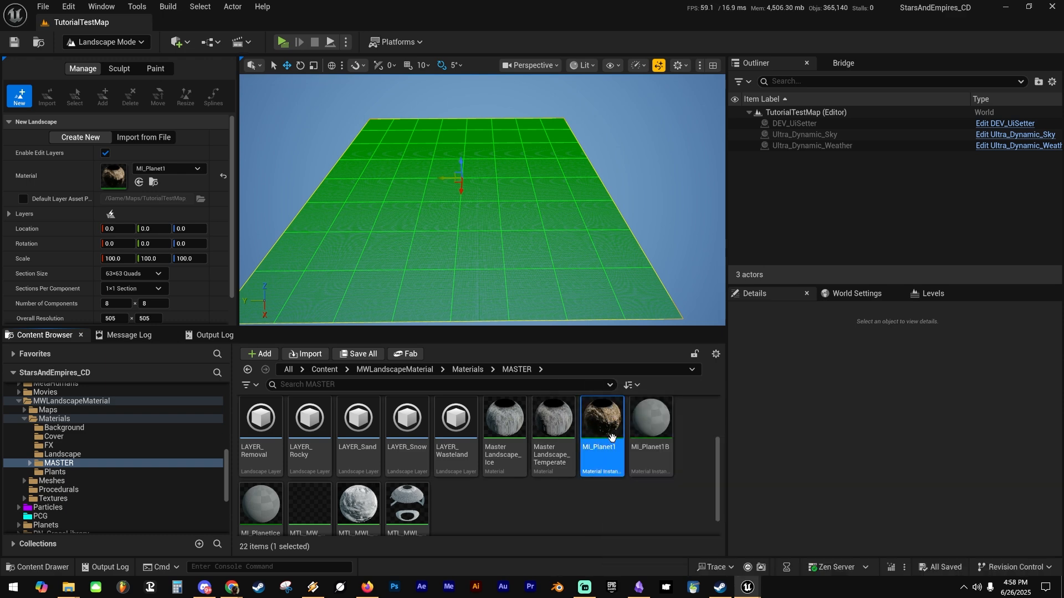
# Switch to the Obsidian chart and move the Landscape Material card directly above the Ice World card.
pyautogui.click(640, 589)
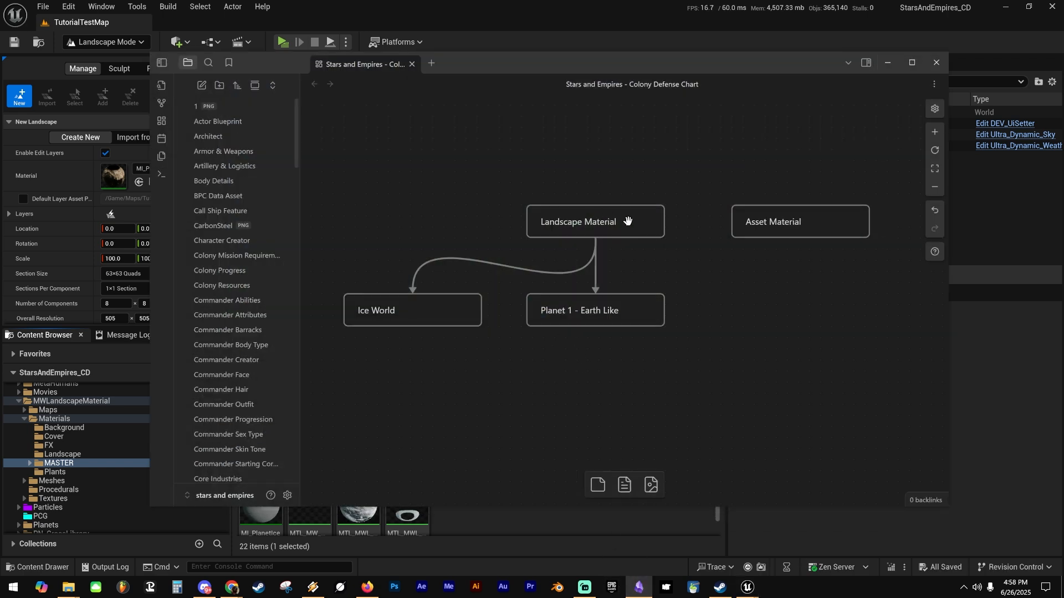
pyautogui.moveTo(636, 224); pyautogui.dragTo(453, 158)
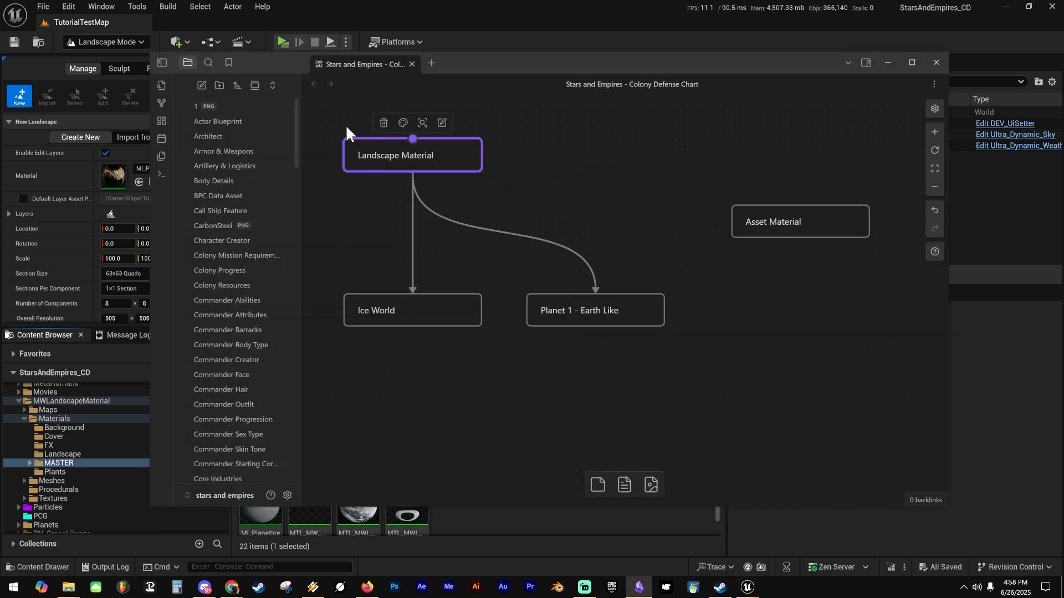
pyautogui.moveTo(314, 101); pyautogui.dragTo(517, 201)
pyautogui.moveTo(549, 182); pyautogui.dragTo(570, 193, button='middle')
# Box-select the Planet 1 - Earth Like card and the Ice World card in turn to point out both landscape variants.
pyautogui.moveTo(530, 265); pyautogui.dragTo(713, 375)
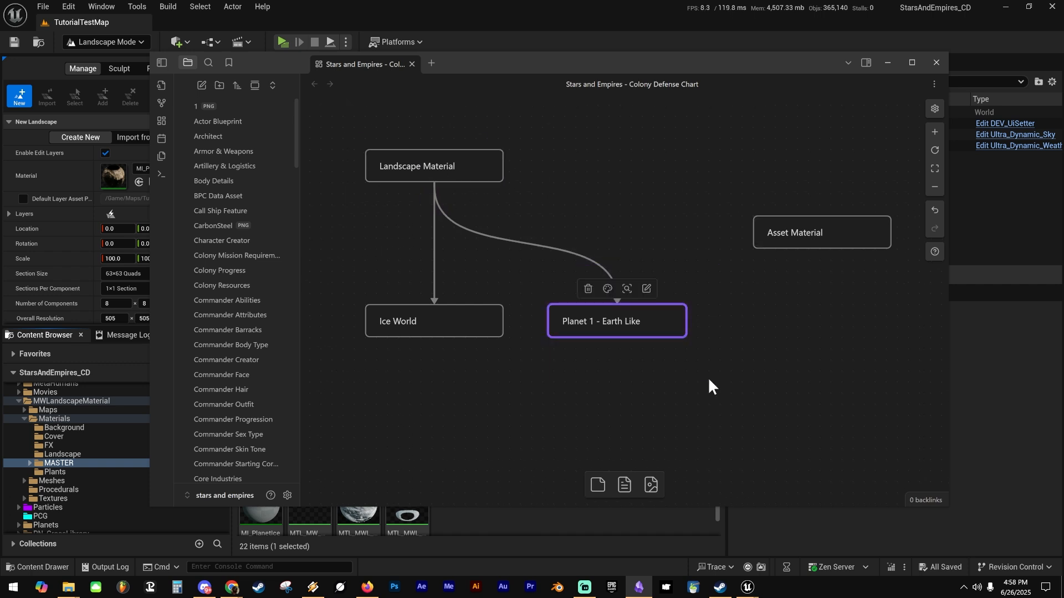
pyautogui.moveTo(522, 272); pyautogui.dragTo(694, 361)
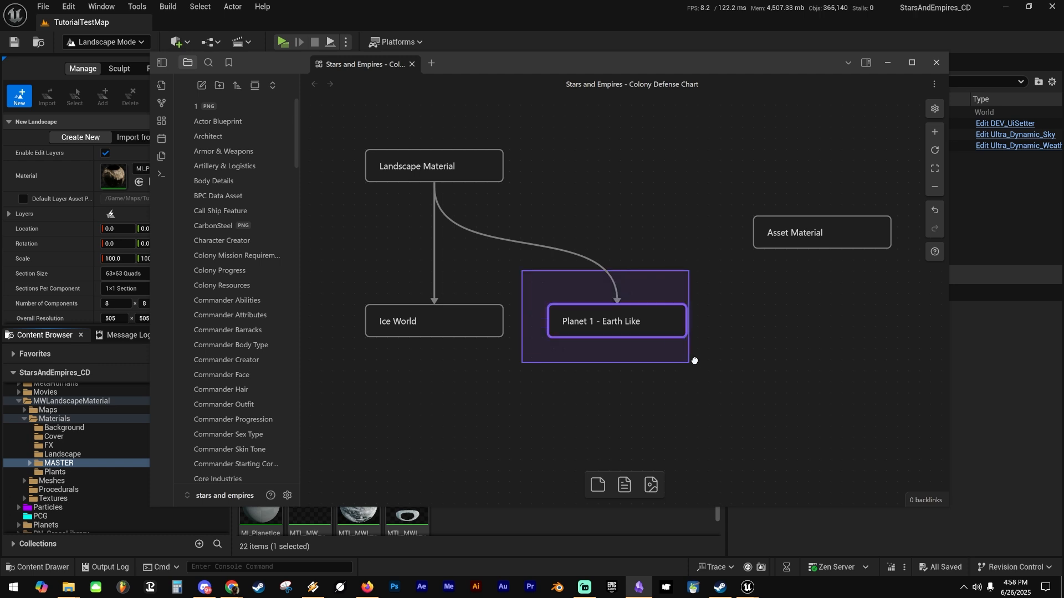
pyautogui.moveTo(506, 186); pyautogui.dragTo(556, 219)
pyautogui.moveTo(518, 262); pyautogui.dragTo(705, 378)
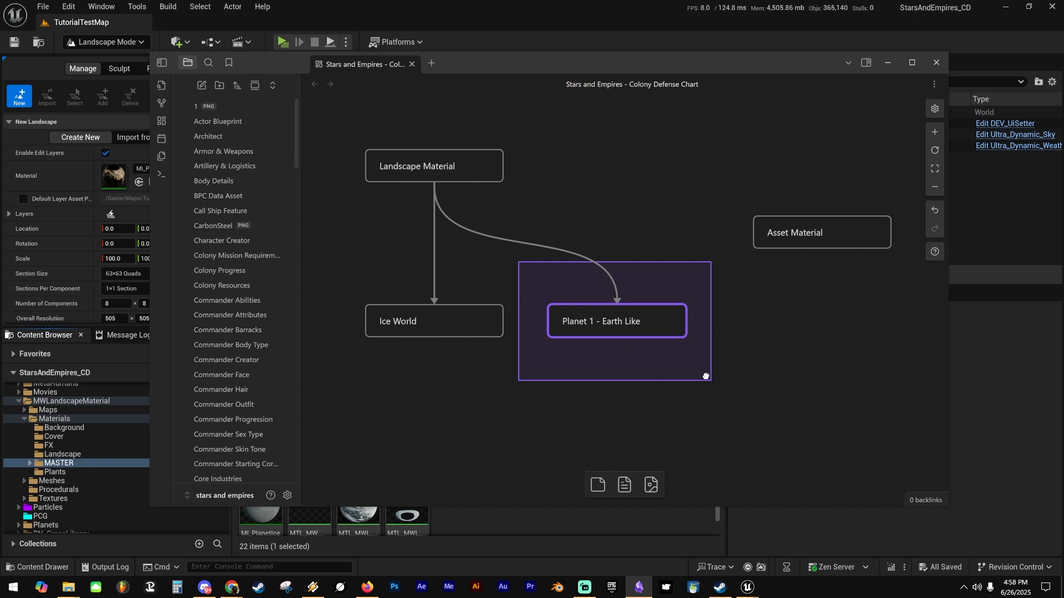
pyautogui.moveTo(323, 255); pyautogui.dragTo(521, 375)
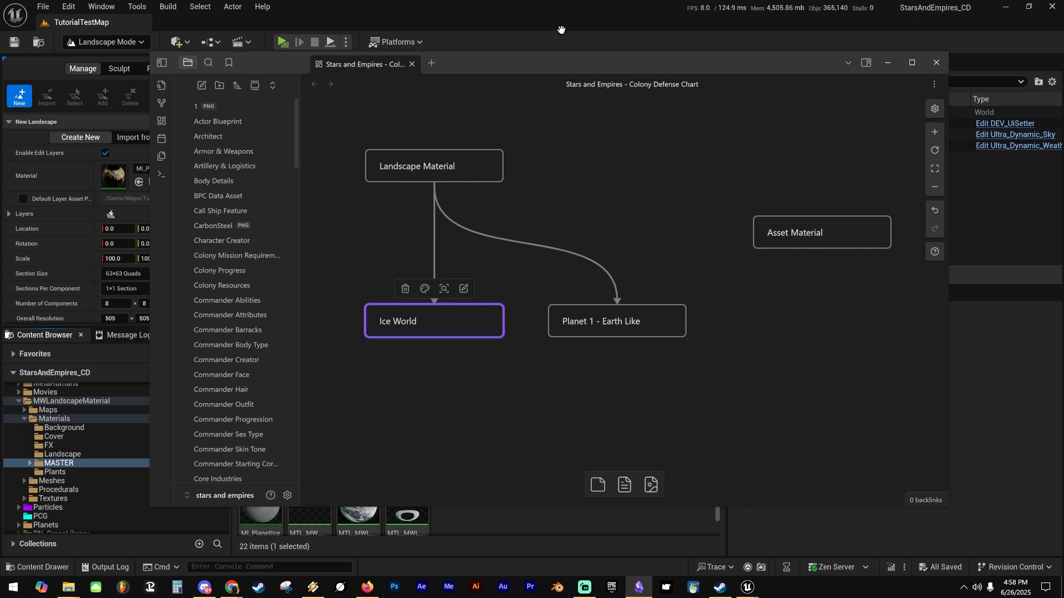
# Return to Unreal Editor and create the new landscape with the MI_Planet1 material, 63×63 quad sections and 8 × 8 components.
pyautogui.click(543, 44)
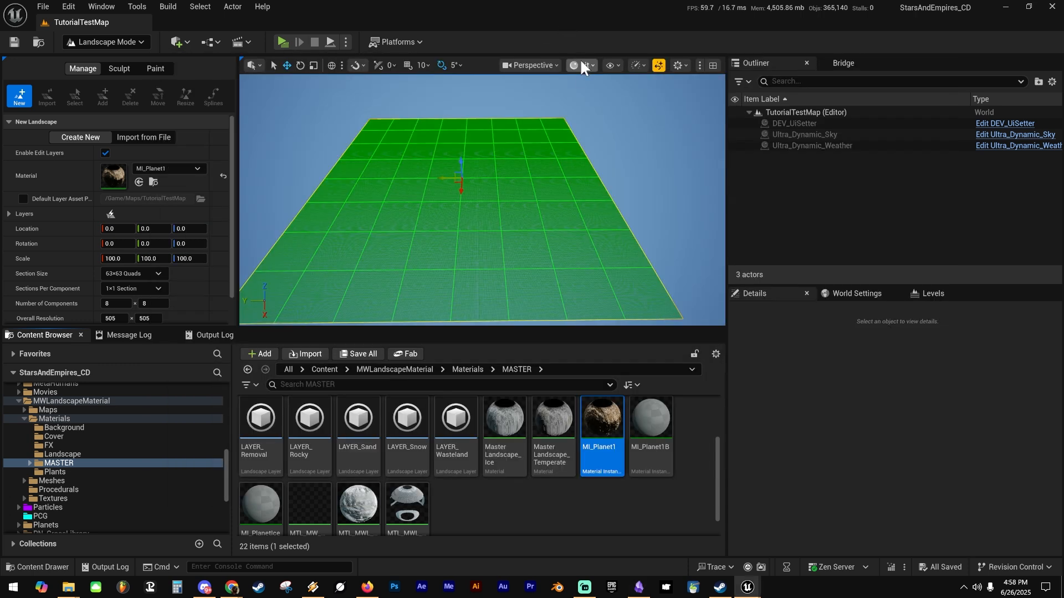
pyautogui.moveTo(576, 173); pyautogui.dragTo(577, 165, button='right')
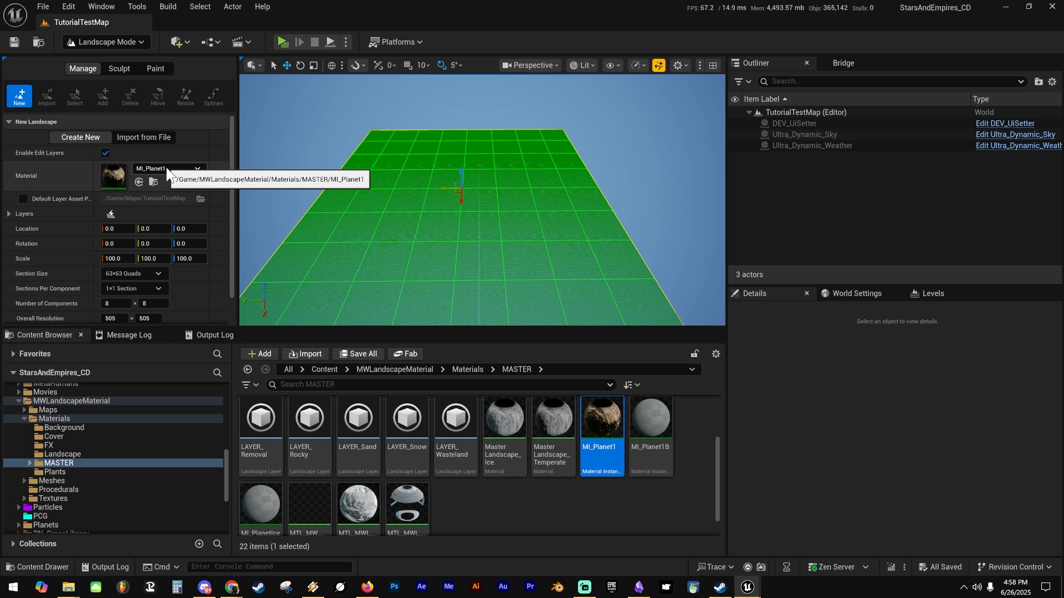
pyautogui.scroll(-2, 78, 224)
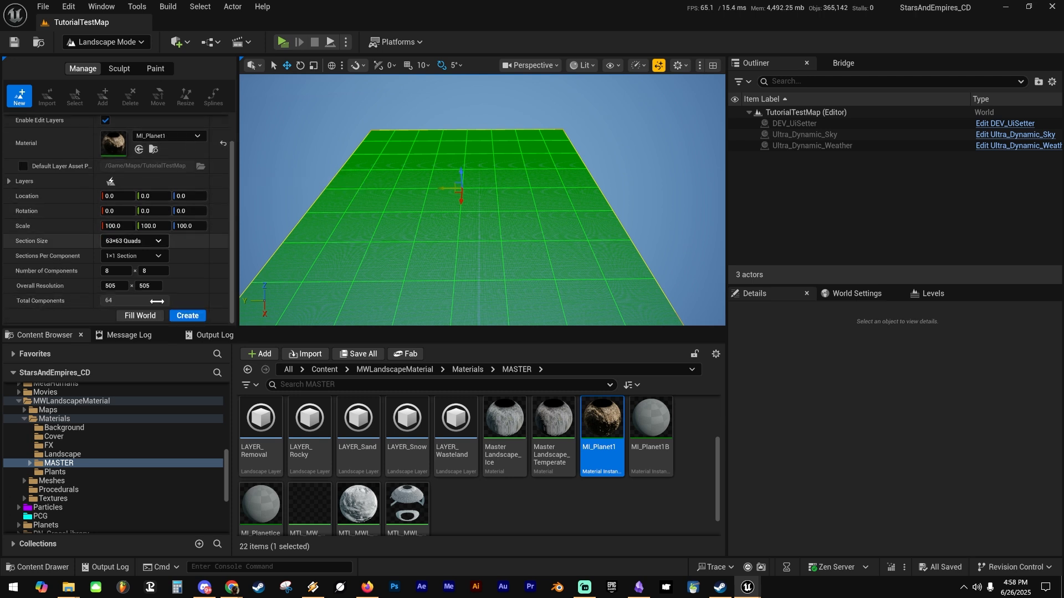
pyautogui.click(190, 317)
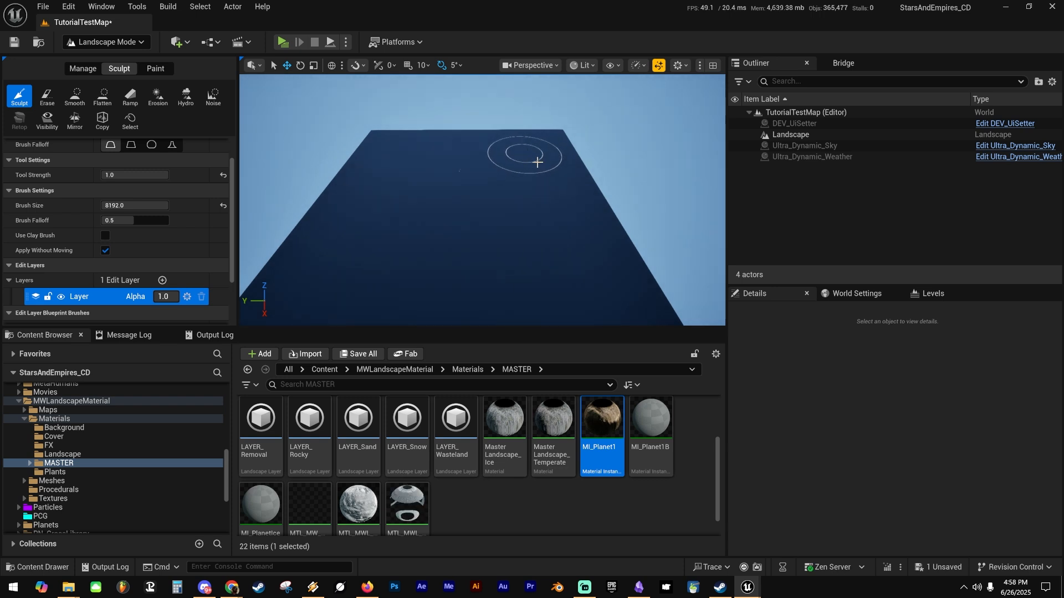
# Switch the landscape tools from sculpting to painting and bring up the material's target layers.
pyautogui.moveTo(559, 177)
pyautogui.mouseDown(button='right')
pyautogui.moveTo(354, 192)
pyautogui.moveTo(407, 216)
pyautogui.moveTo(440, 192)
pyautogui.moveTo(421, 177)
pyautogui.moveTo(540, 177)
pyautogui.mouseUp(button='right')
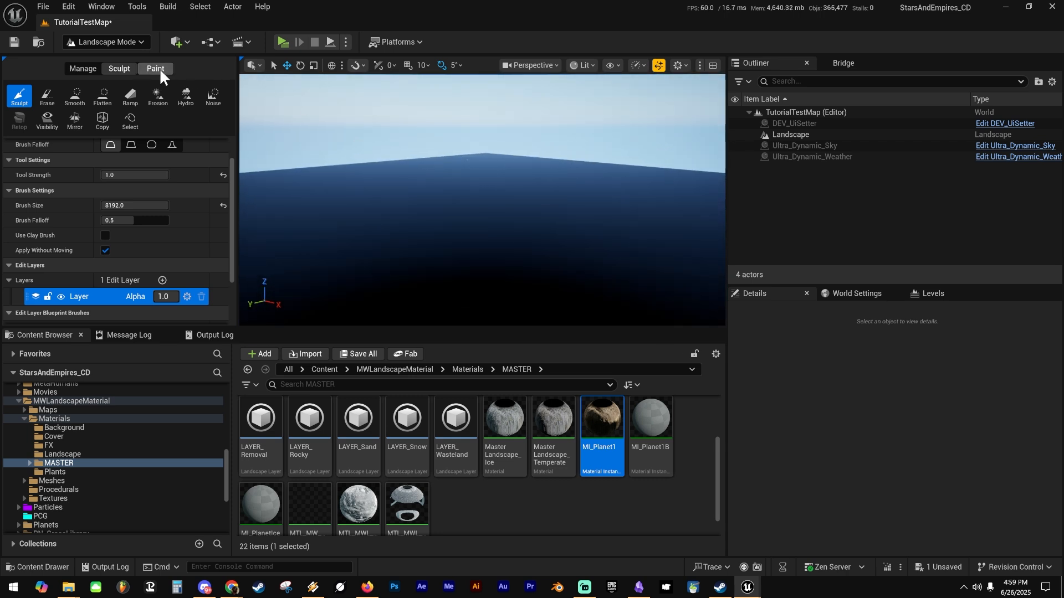
pyautogui.scroll(-3, 69, 218)
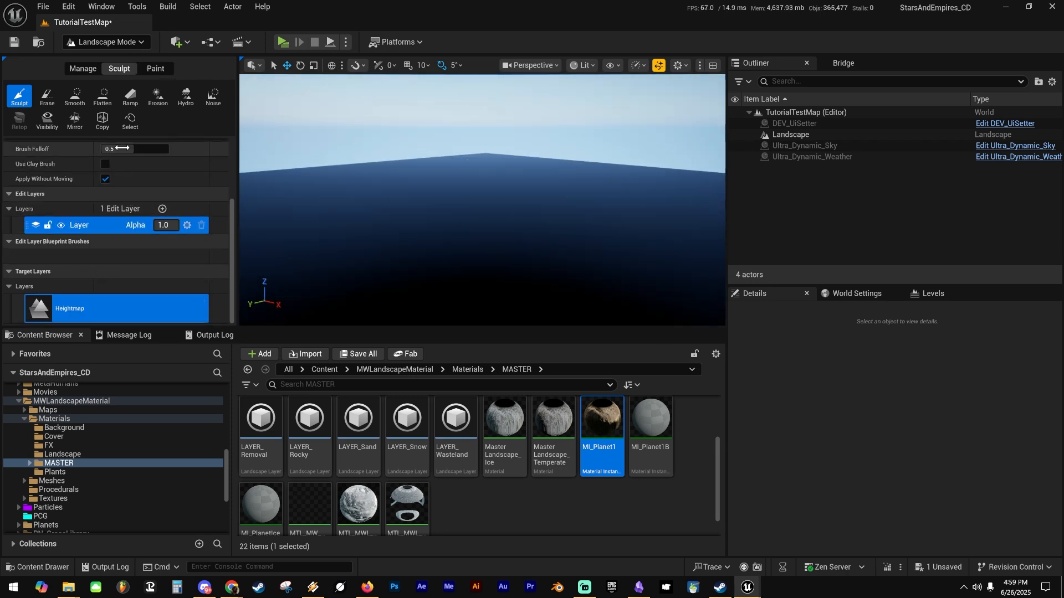
pyautogui.click(156, 69)
pyautogui.scroll(-3, 61, 241)
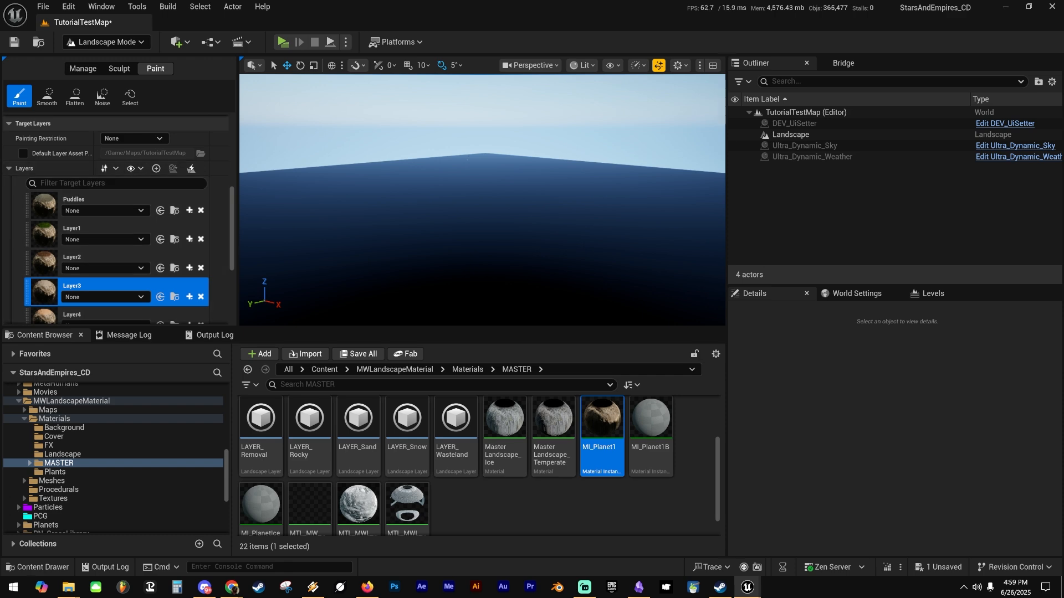
# Examine the Layer2 and Layer3 texture parameters in the MI_Planet1 material instance.
pyautogui.moveTo(1063, 73); pyautogui.dragTo(705, 35)
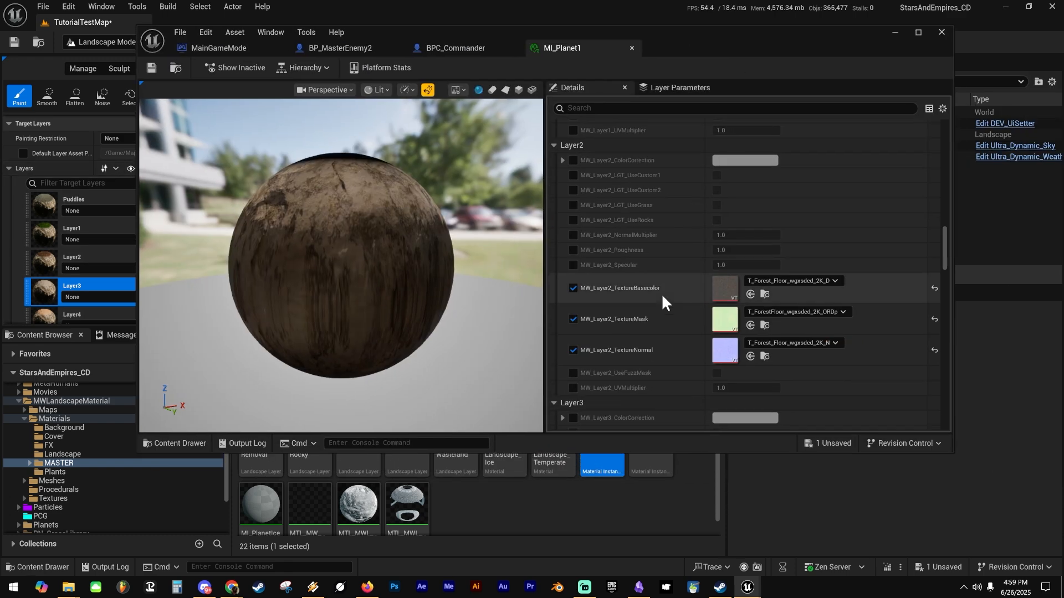
pyautogui.scroll(-5, 682, 287)
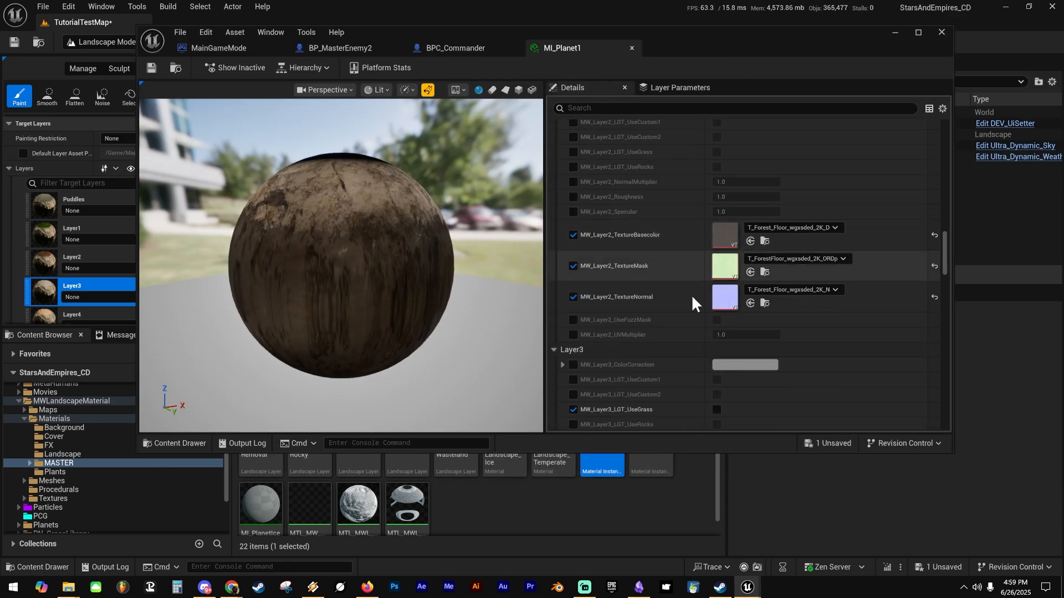
pyautogui.scroll(-4, 669, 325)
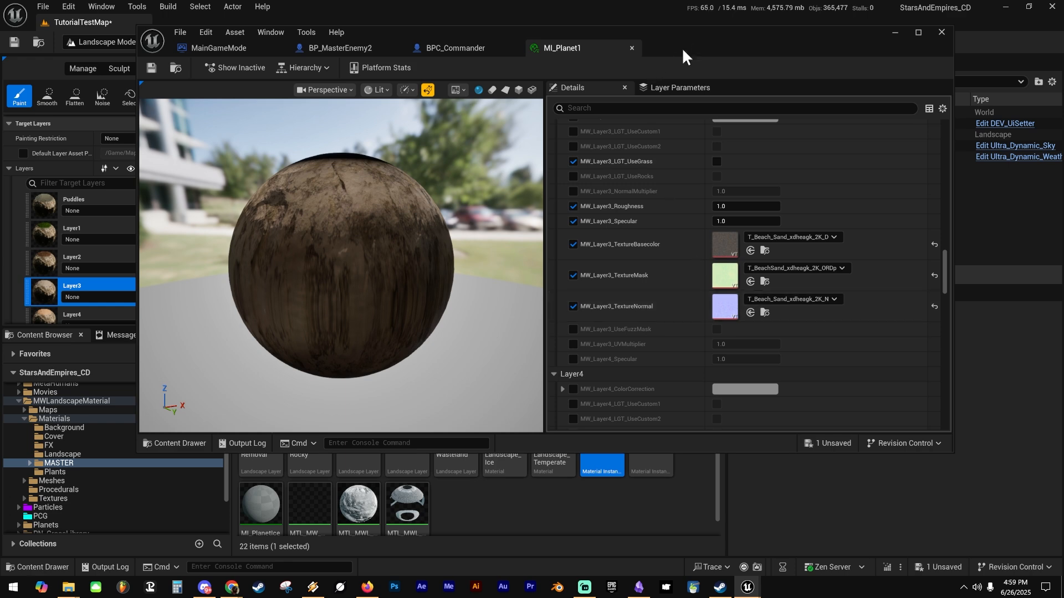
pyautogui.moveTo(682, 48); pyautogui.dragTo(1063, 100)
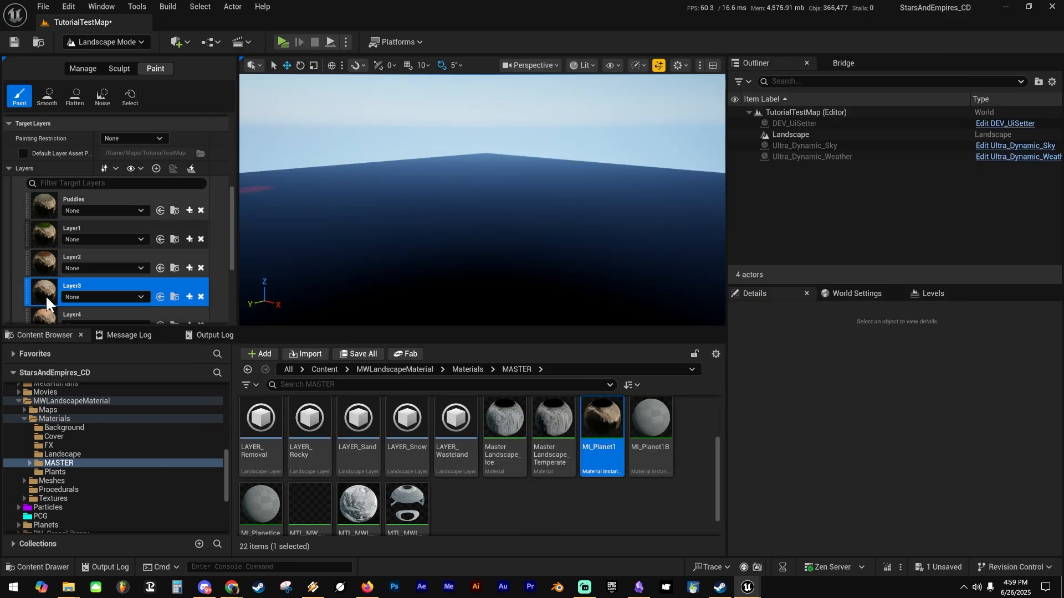
# Assign the LAYER_Puddles layer info to the Puddles target layer.
pyautogui.click(105, 211)
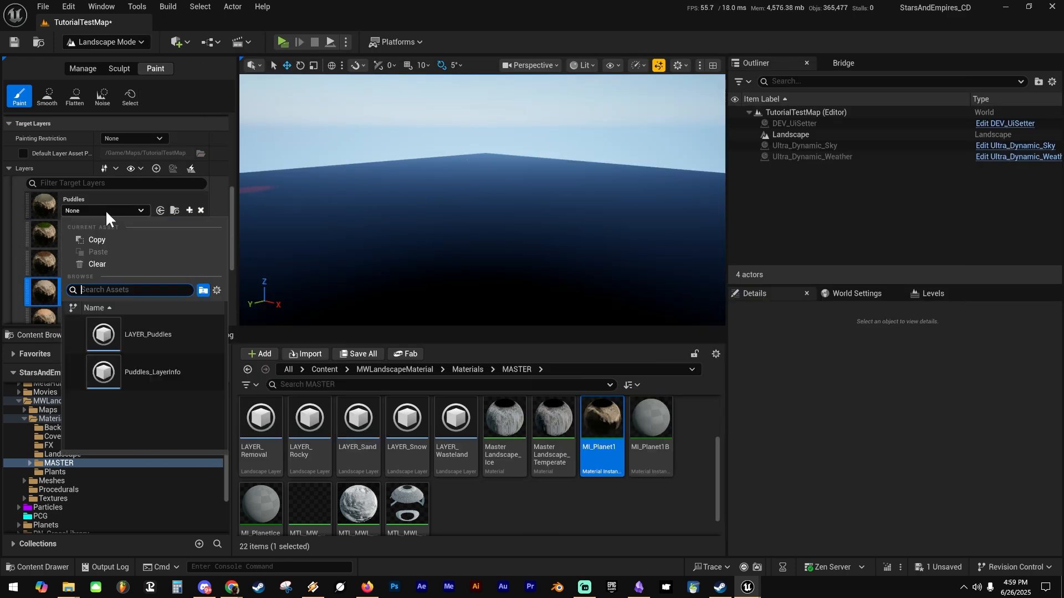
pyautogui.click(148, 334)
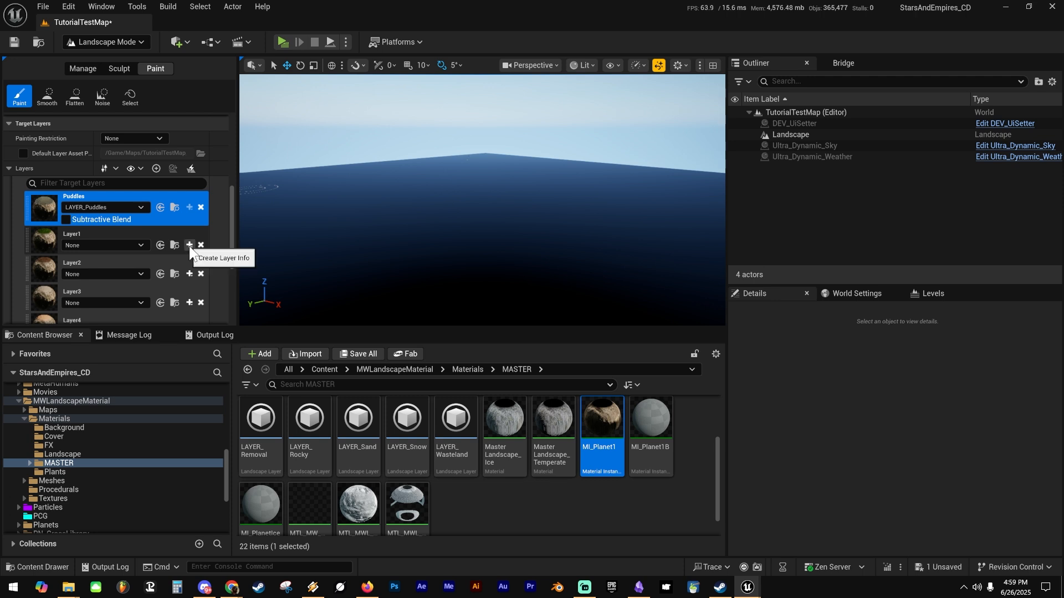
# Open the LAYER_Rocky layer info asset and review its physical material assignment.
pyautogui.click(323, 408)
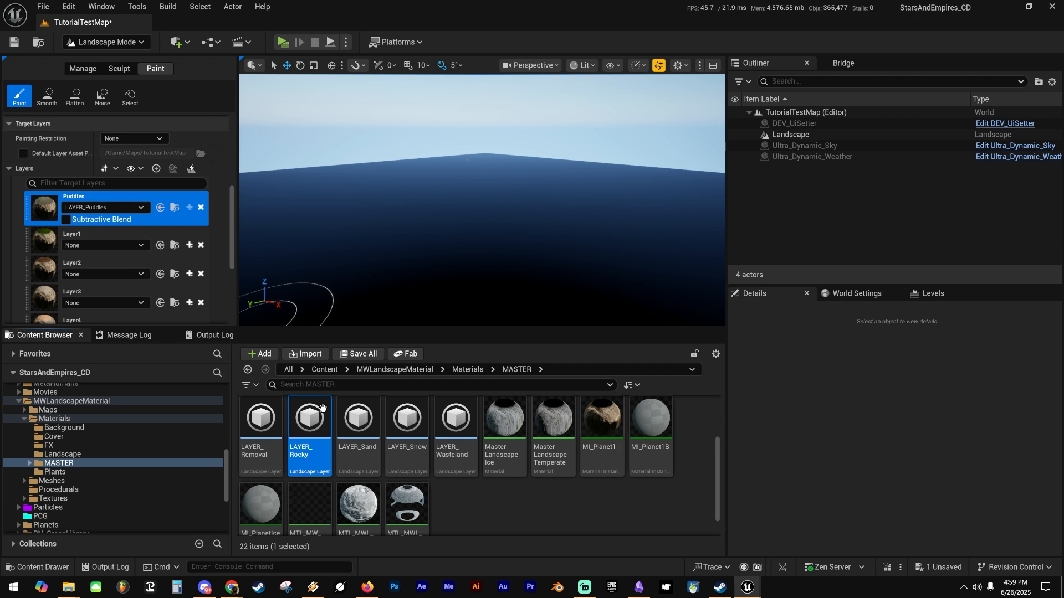
pyautogui.doubleClick(322, 409)
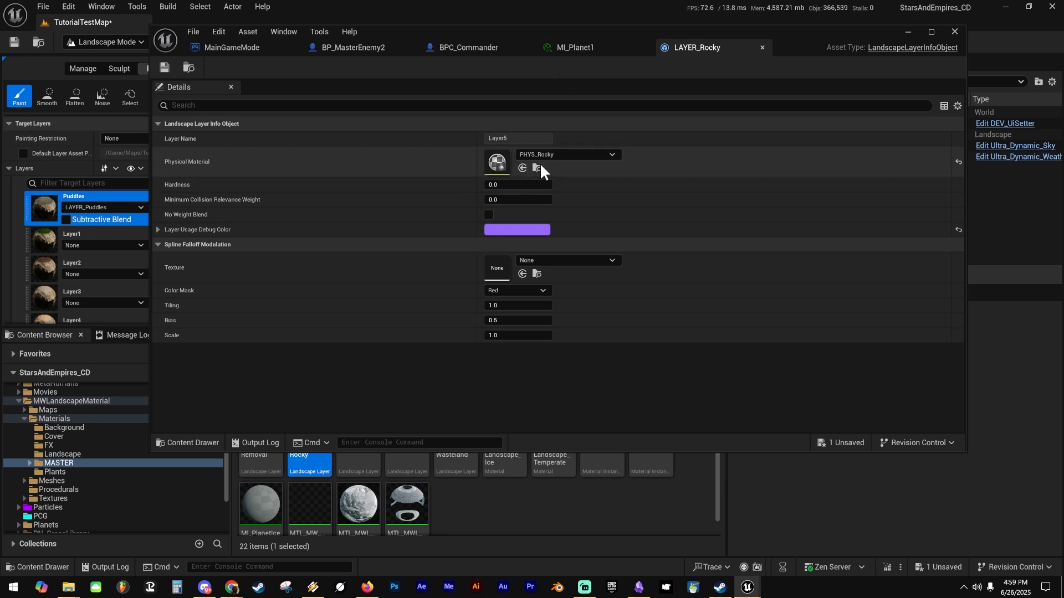
pyautogui.click(648, 18)
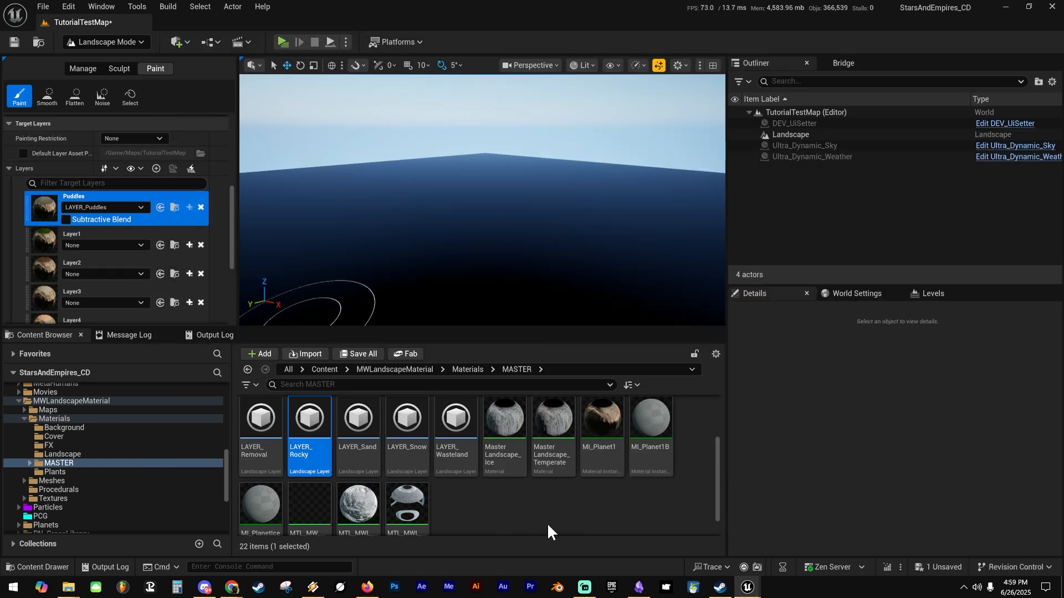
# Look up Physical Material among the creatable asset types, cancel, and recheck the physical material setting in LAYER_Rocky.
pyautogui.rightClick(511, 501)
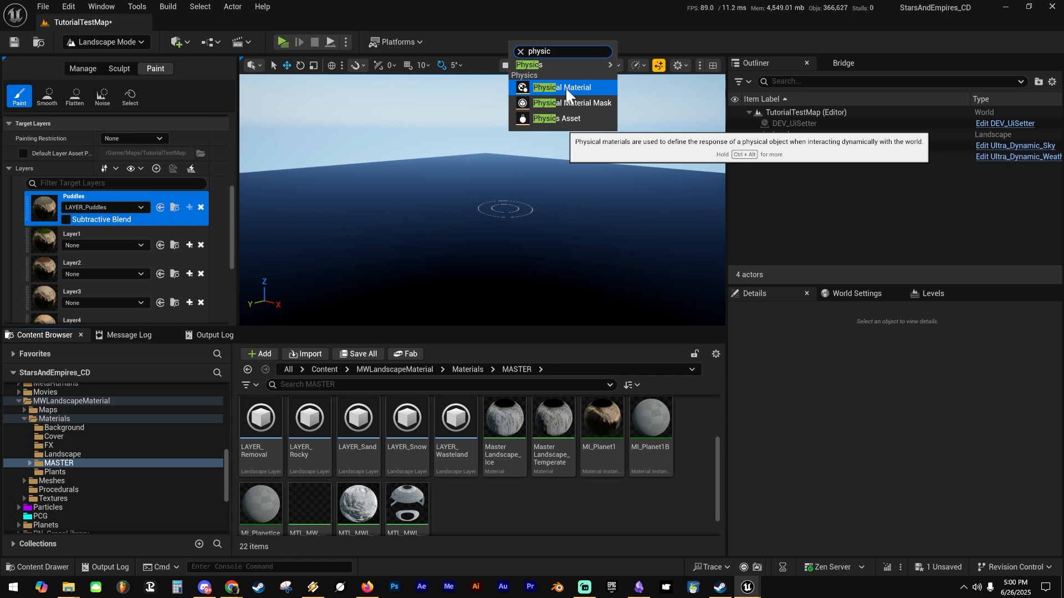
pyautogui.click(536, 507)
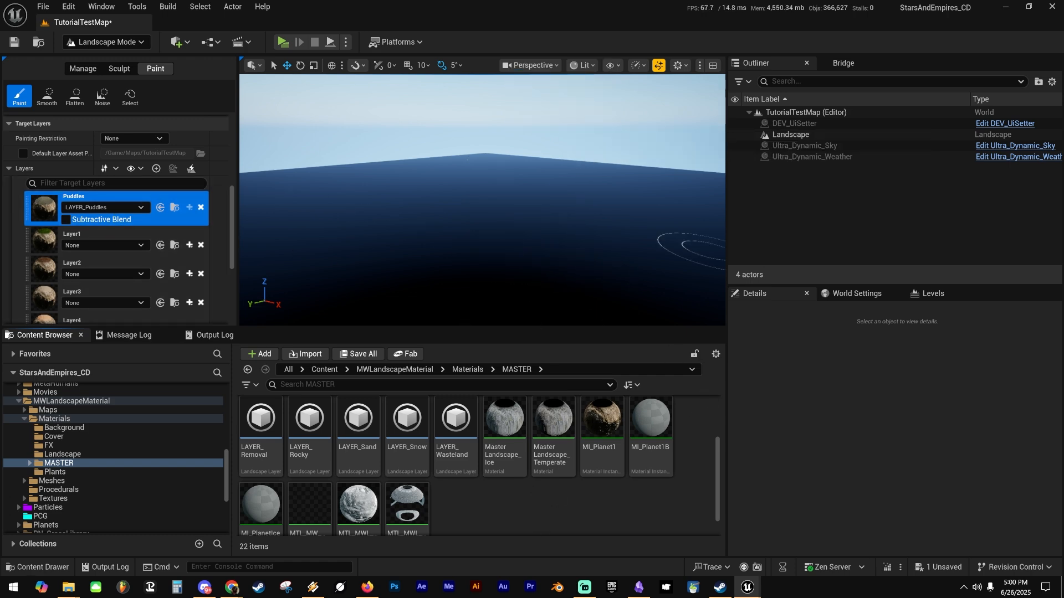
pyautogui.moveTo(1063, 214); pyautogui.dragTo(530, 63)
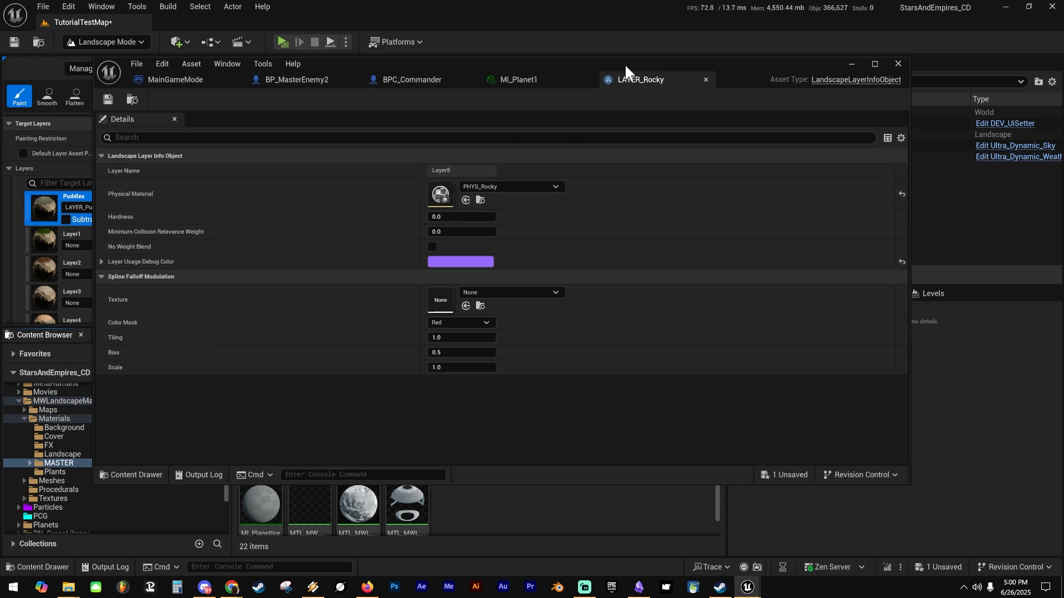
pyautogui.moveTo(603, 62); pyautogui.dragTo(1063, 128)
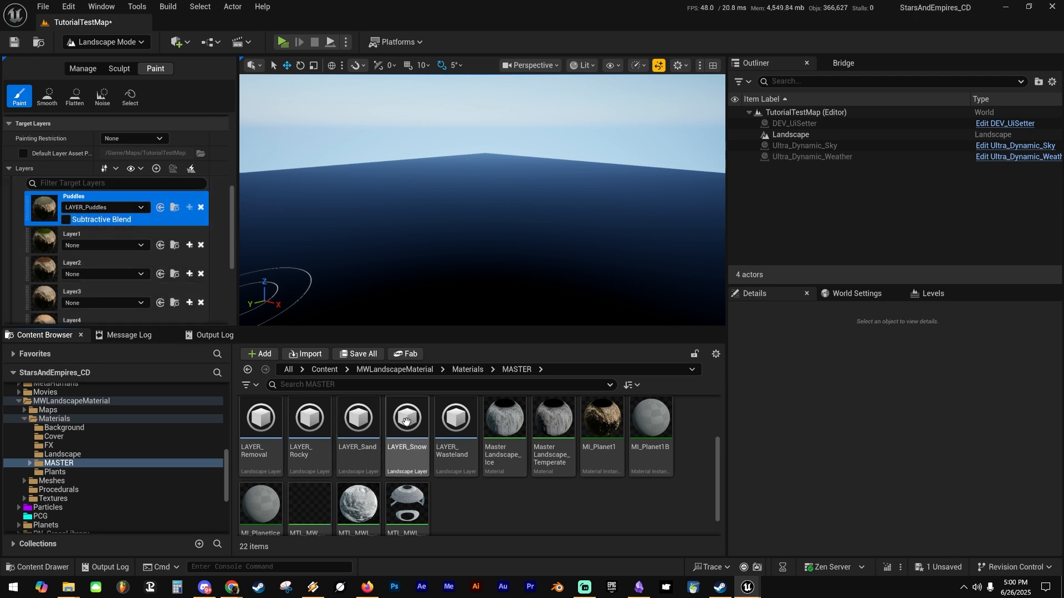
pyautogui.moveTo(374, 424); pyautogui.dragTo(70, 199)
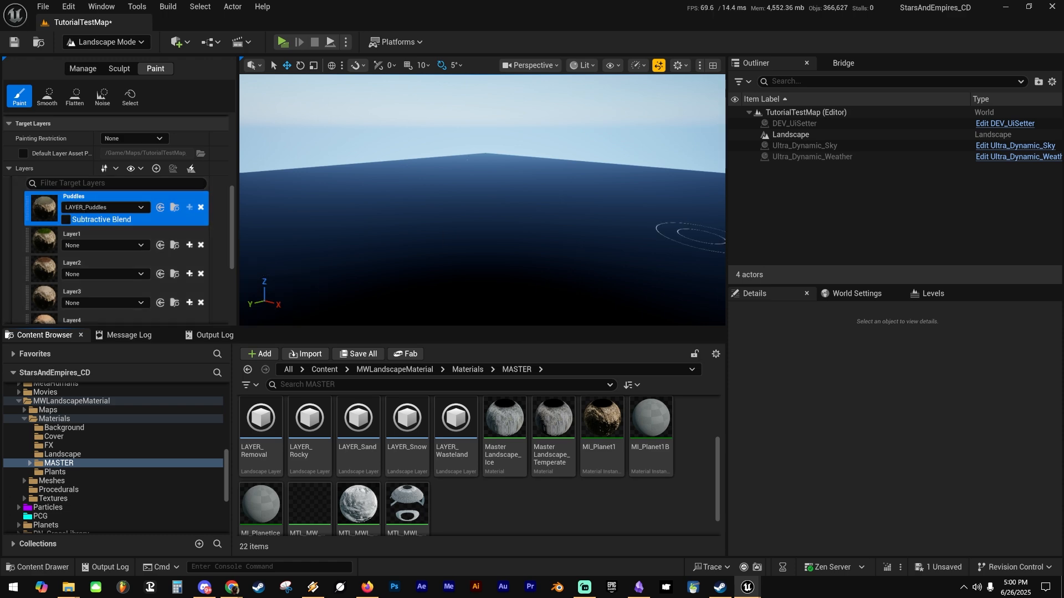
# Examine the Layer1 color correction and texture parameters in the MI_Planet1 material instance.
pyautogui.moveTo(1063, 130); pyautogui.dragTo(549, 64)
pyautogui.scroll(-8, 601, 252)
pyautogui.scroll(5, 617, 305)
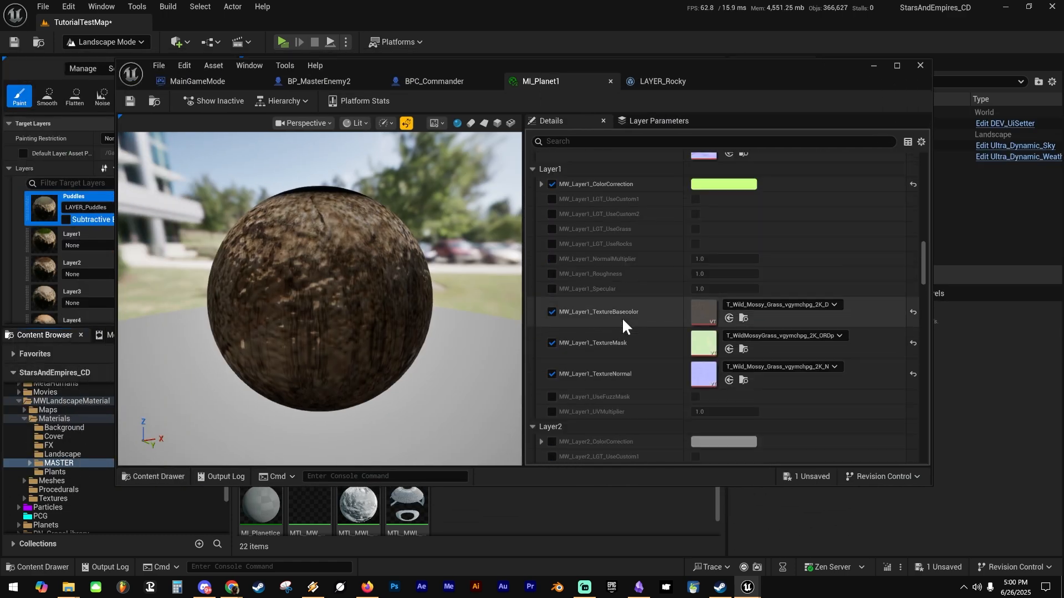
pyautogui.scroll(4, 628, 343)
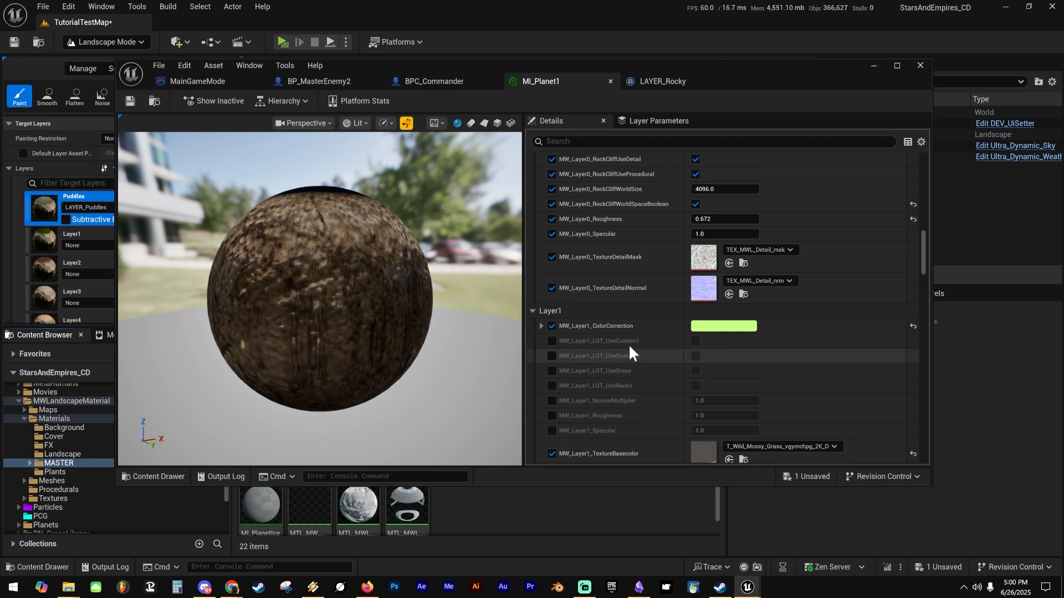
pyautogui.scroll(-9, 635, 343)
pyautogui.scroll(7, 598, 332)
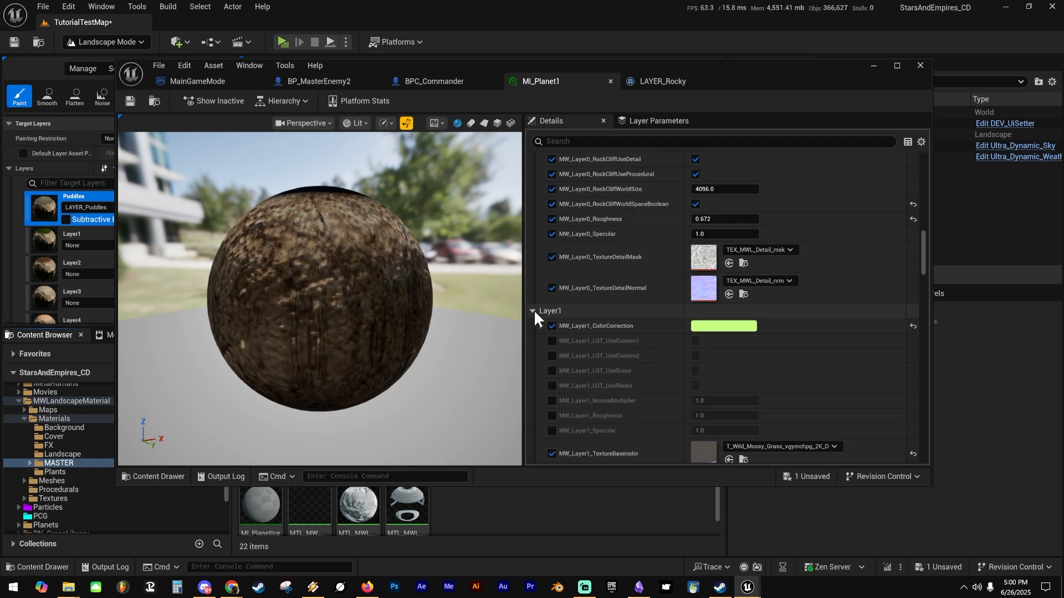
# Assign the LAYER_Grass layer info to the Layer1 target layer and LAYER_Dirt to Layer2.
pyautogui.moveTo(609, 62); pyautogui.dragTo(1063, 126)
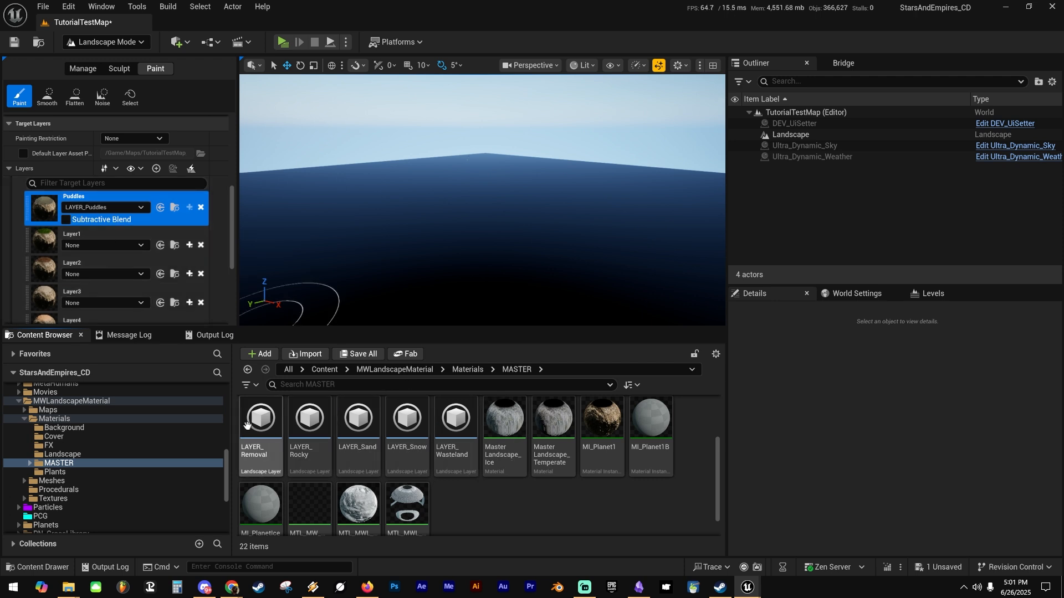
pyautogui.click(104, 245)
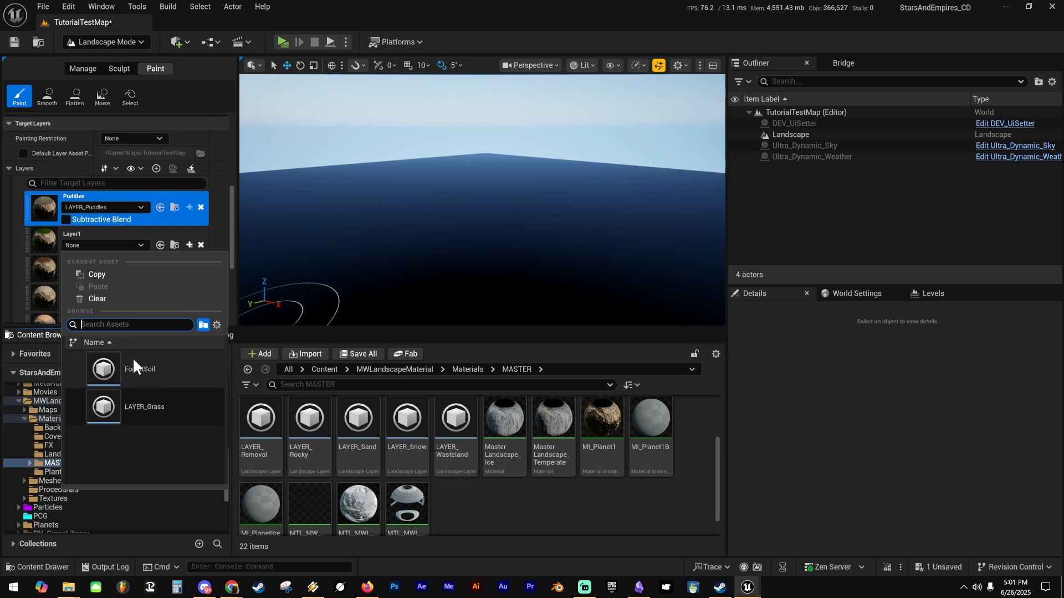
pyautogui.click(146, 406)
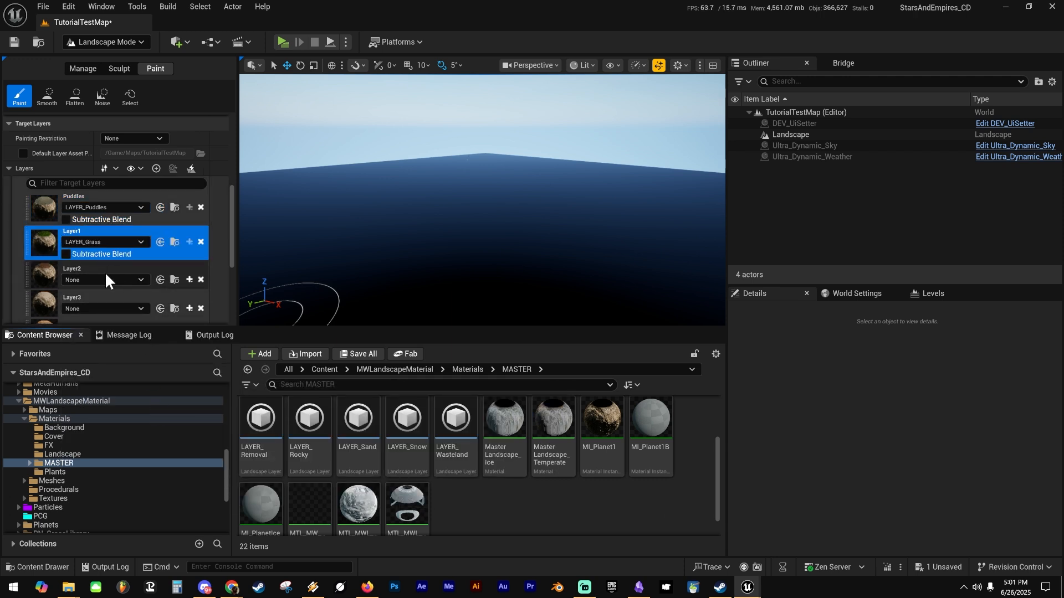
pyautogui.click(118, 274)
pyautogui.click(120, 279)
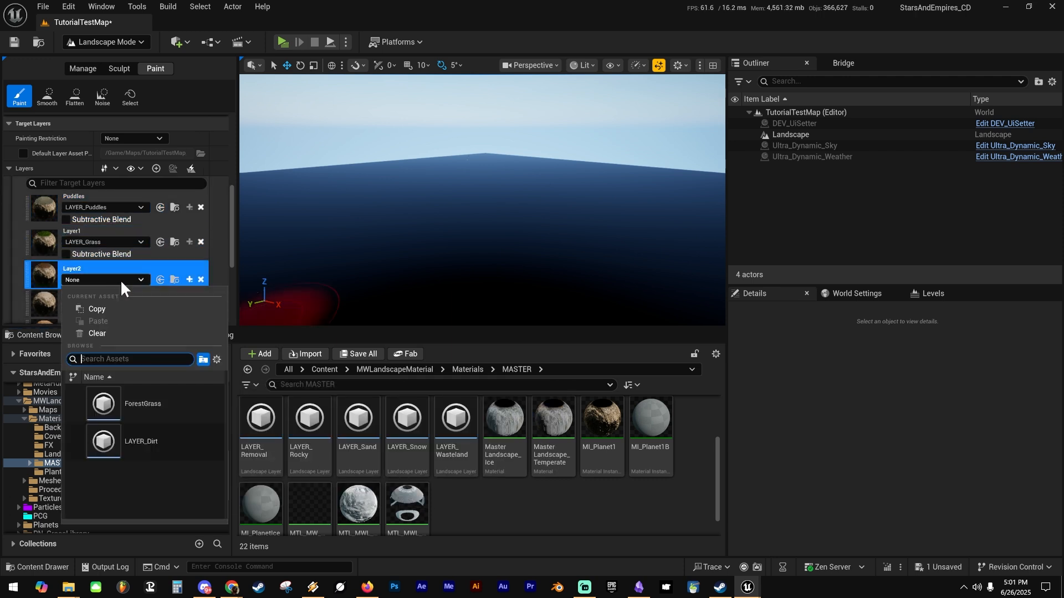
pyautogui.click(117, 342)
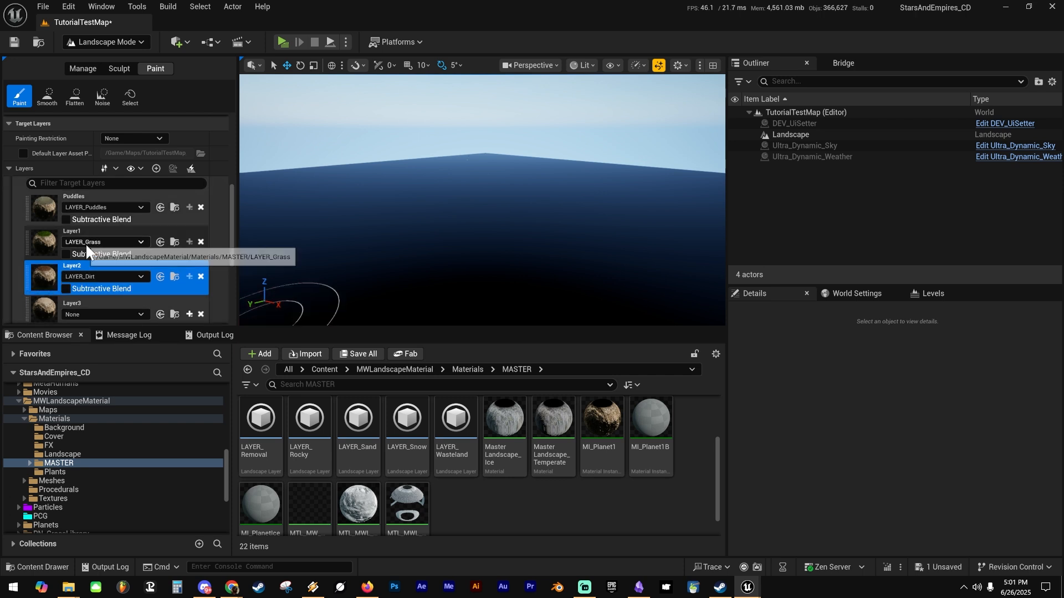
# Assign the LAYER_Sand layer info to the Layer3 target layer and LAYER_Desert to Layer4.
pyautogui.scroll(-3, 86, 242)
pyautogui.click(104, 225)
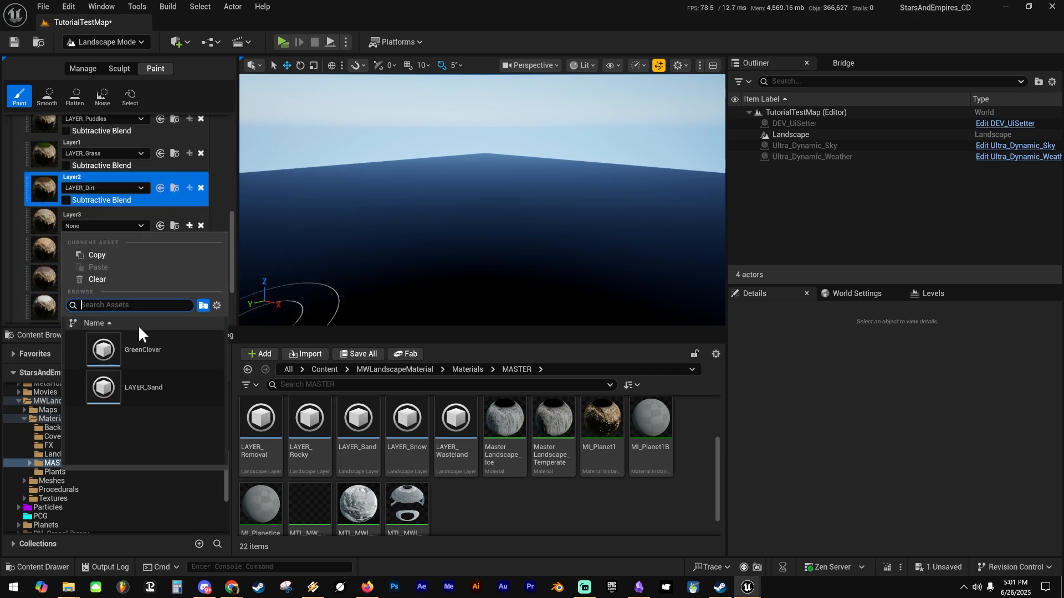
pyautogui.click(161, 385)
pyautogui.click(116, 232)
pyautogui.click(110, 261)
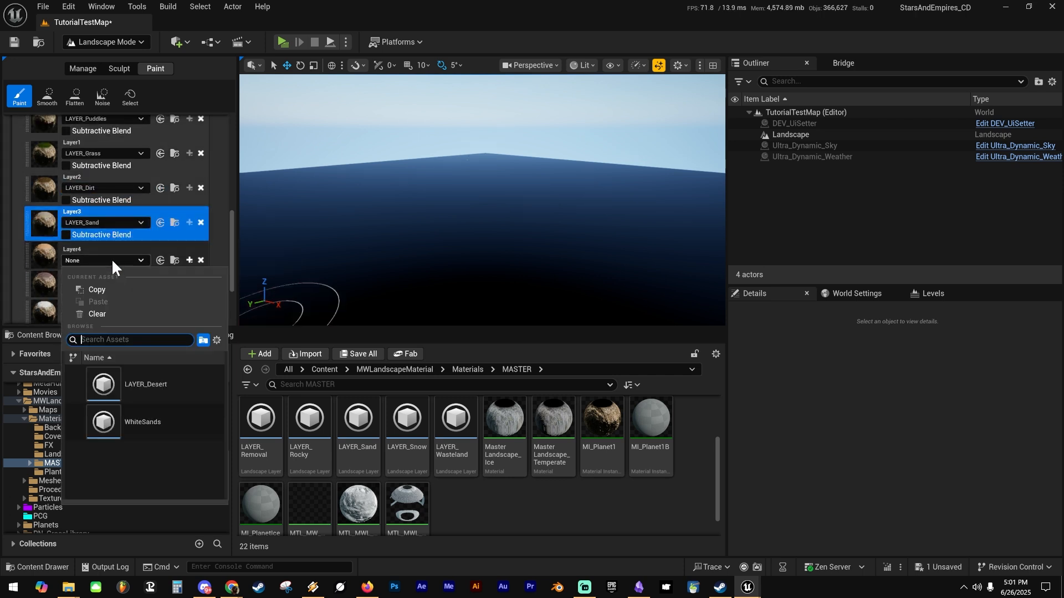
pyautogui.click(107, 288)
pyautogui.click(107, 268)
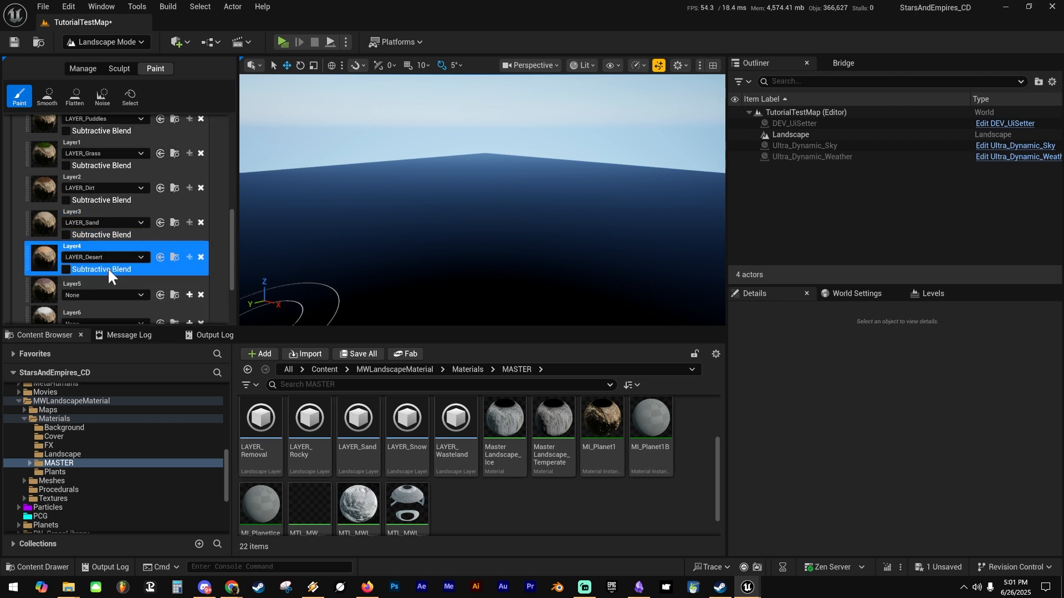
# Assign the LAYER_Rocky layer info to the Layer5 target layer and LAYER_Snow to Layer6.
pyautogui.click(111, 294)
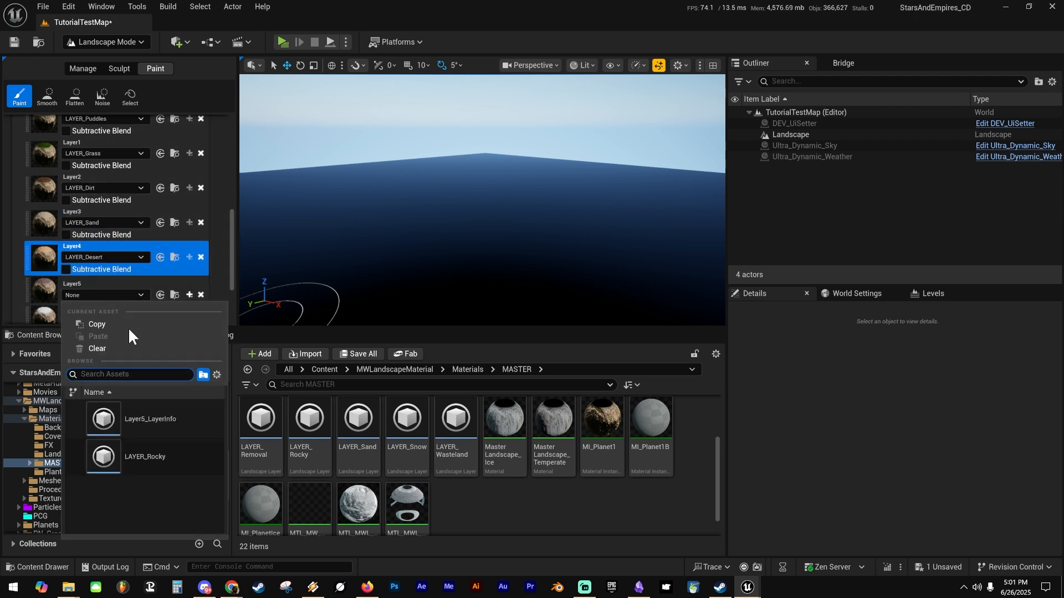
pyautogui.click(160, 452)
pyautogui.scroll(-2, 109, 252)
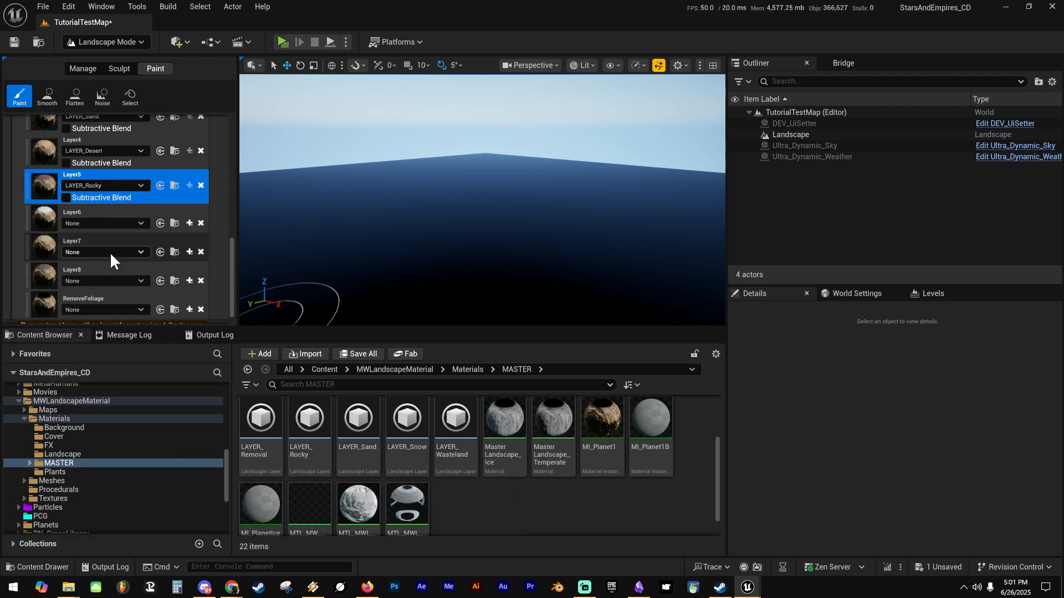
pyautogui.click(111, 224)
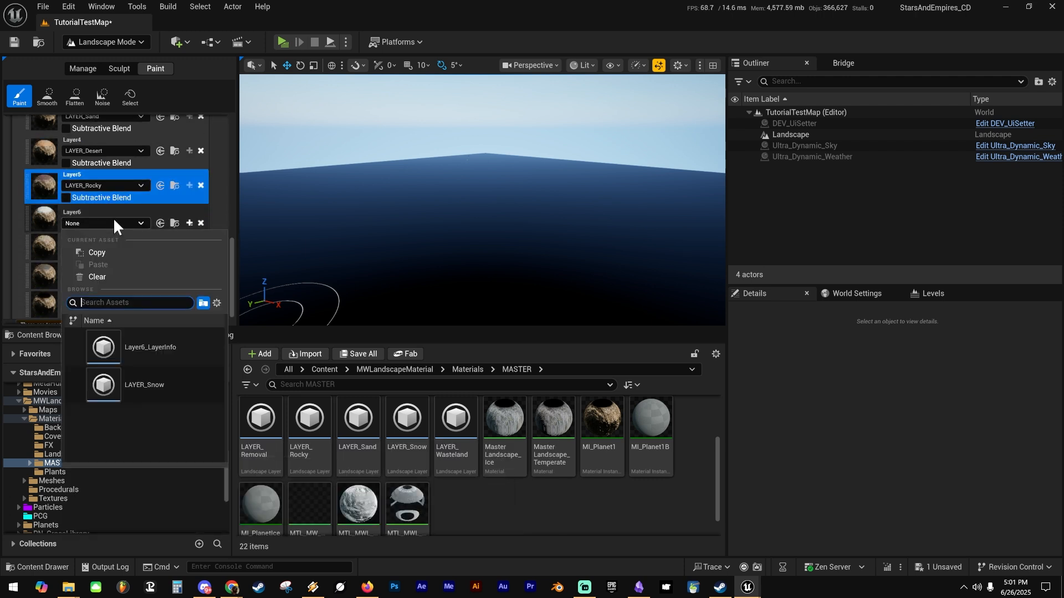
pyautogui.click(139, 384)
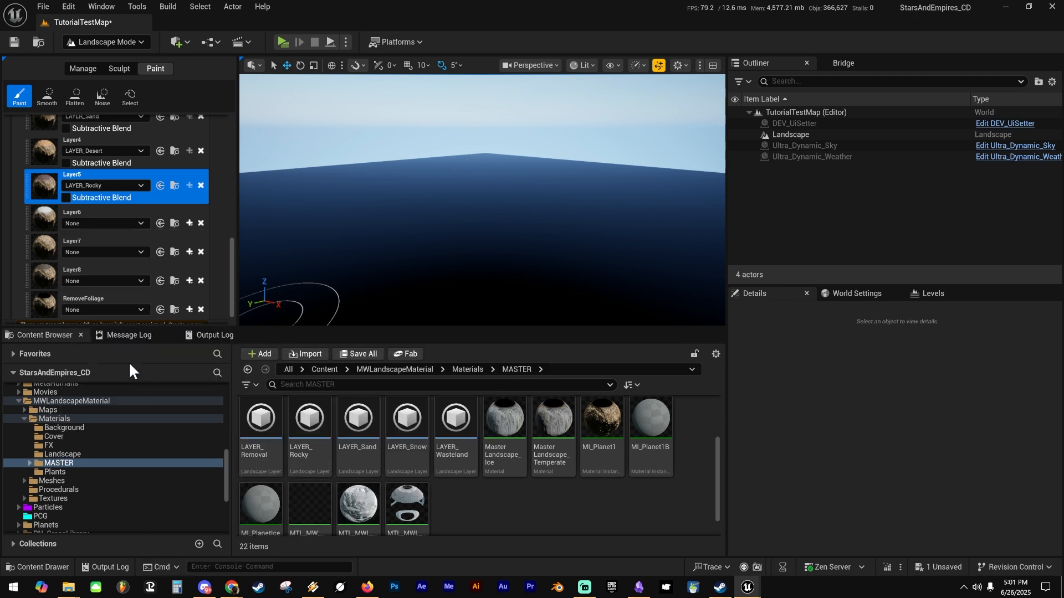
# Assign the LAYER_Wasteland layer info to the Layer7 target layer and LAYER_OceanFloor to Layer8.
pyautogui.click(115, 255)
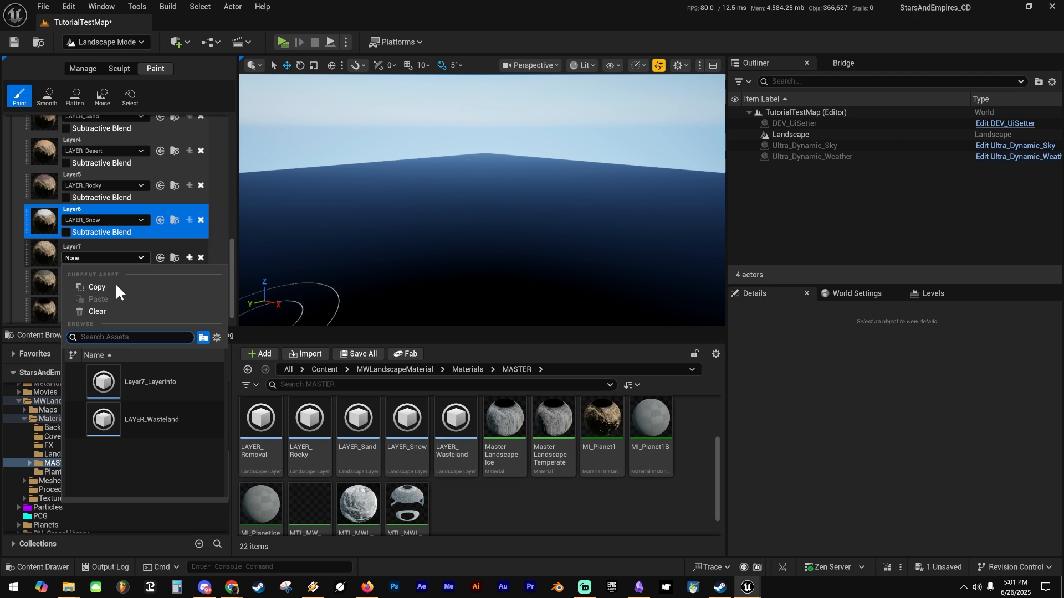
pyautogui.click(159, 421)
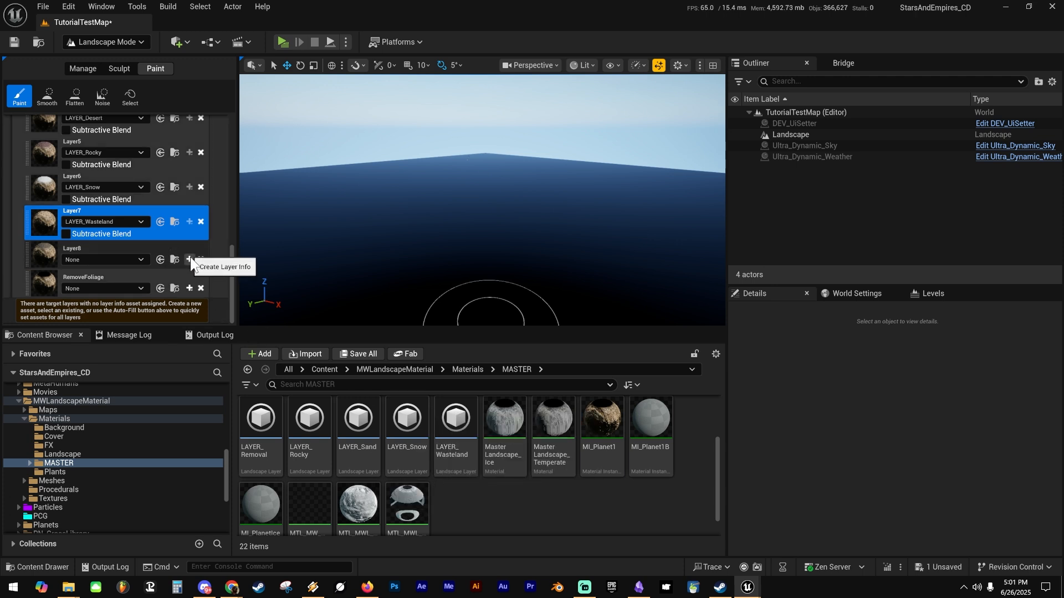
pyautogui.click(134, 257)
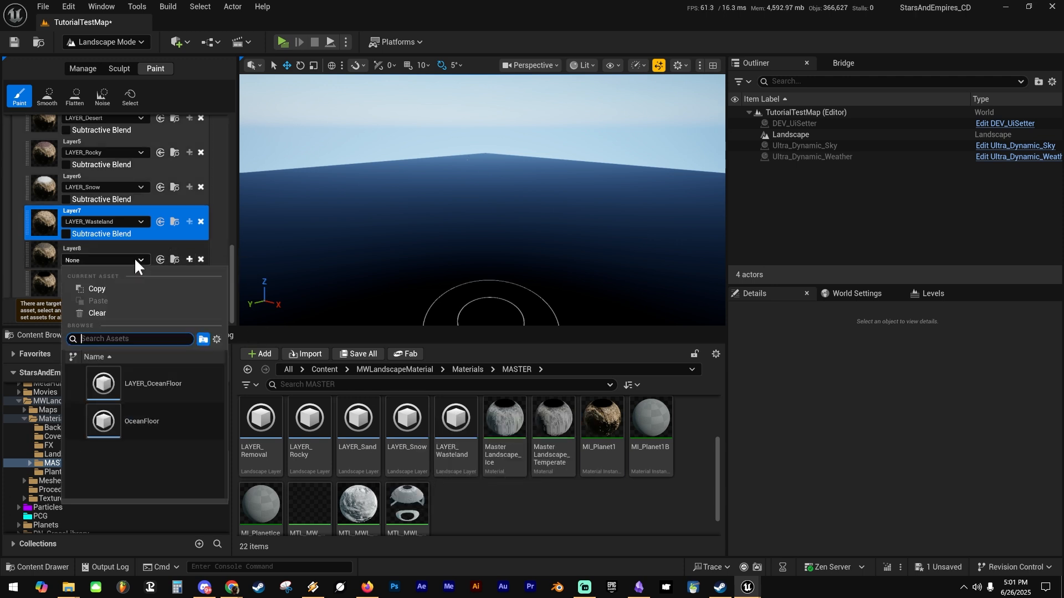
pyautogui.click(163, 384)
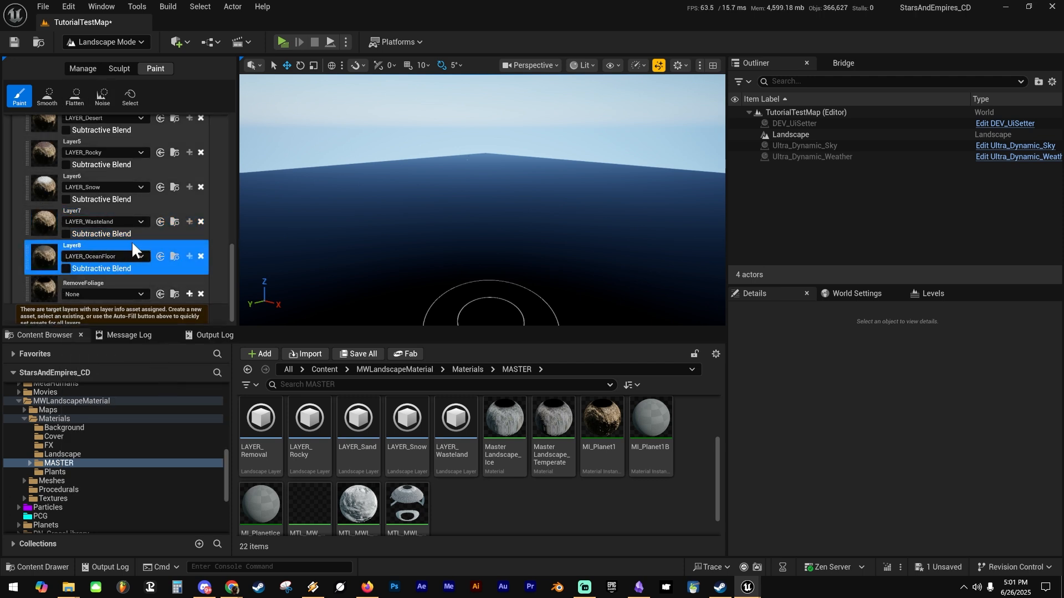
# Assign the LAYER_Removal layer info to the RemoveFoliage target layer and review the layer list.
pyautogui.scroll(-1, 131, 241)
pyautogui.click(106, 288)
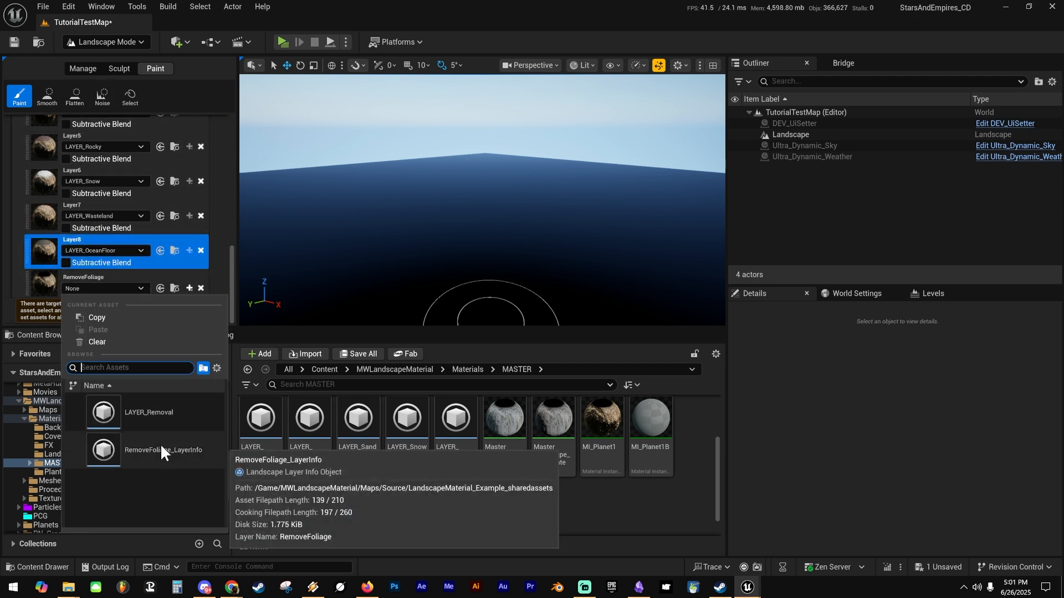
pyautogui.click(155, 406)
pyautogui.scroll(10, 116, 220)
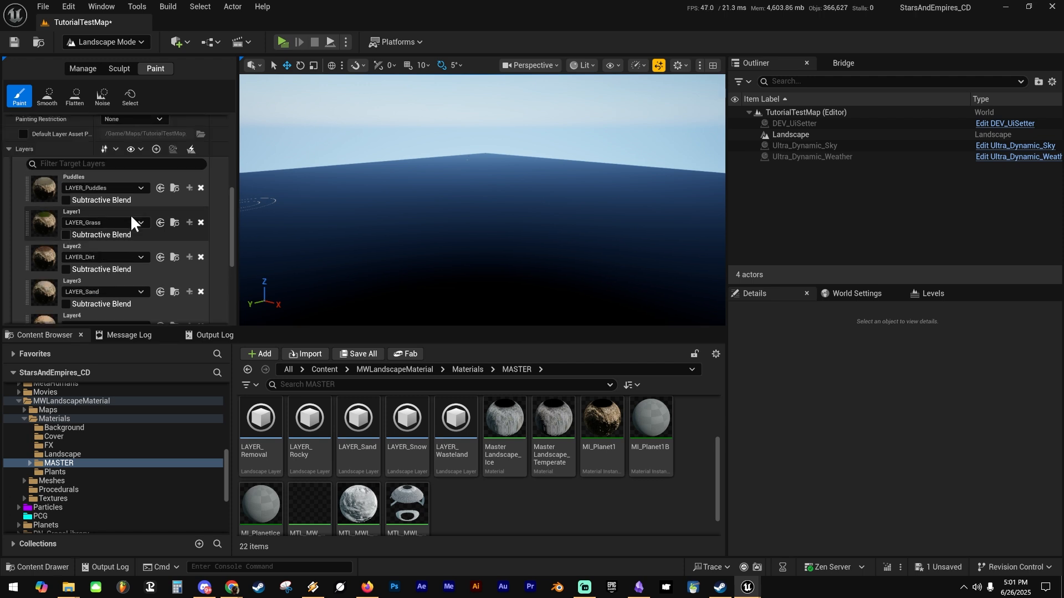
pyautogui.scroll(-3, 126, 228)
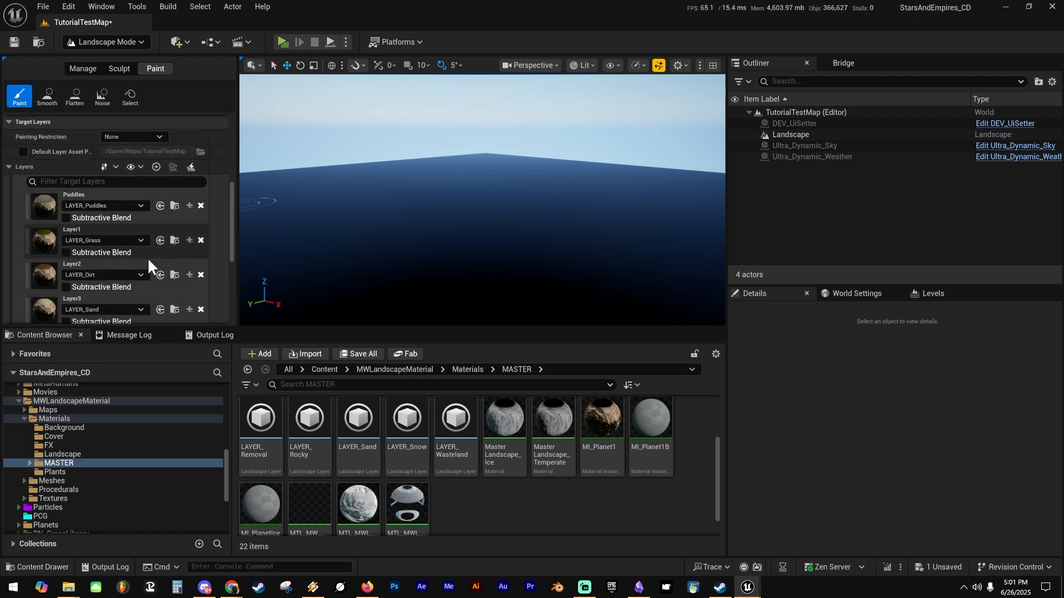
# Switch the paint brush to the component type and set its size to 64 to cover the whole landscape.
pyautogui.scroll(9, 148, 259)
pyautogui.moveTo(506, 224)
pyautogui.mouseDown(button='right')
pyautogui.moveTo(524, 264)
pyautogui.moveTo(568, 283)
pyautogui.mouseUp(button='right')
pyautogui.press('s')
pyautogui.press('a')
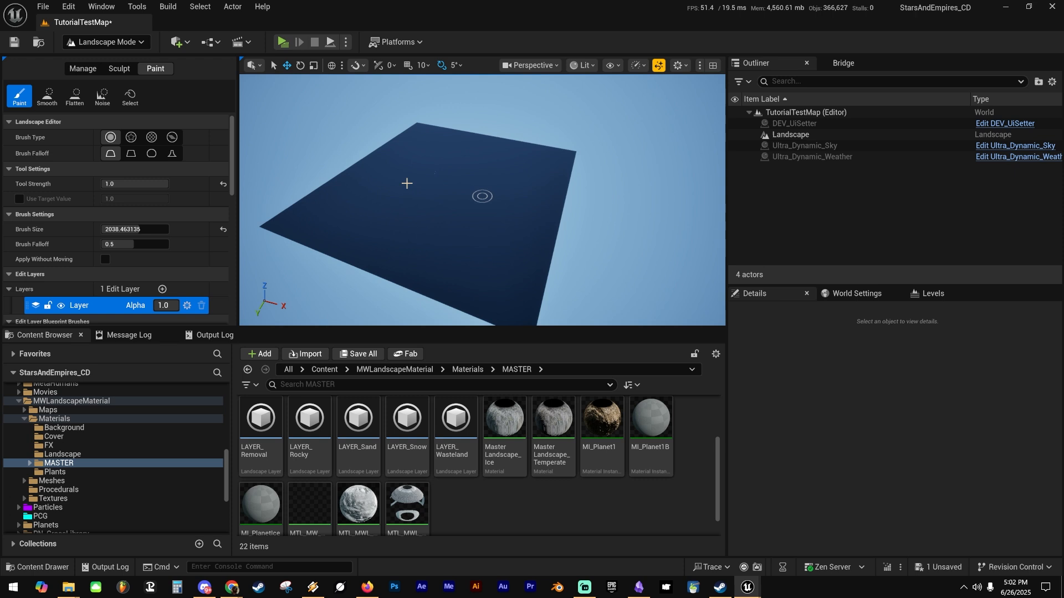
pyautogui.click(173, 137)
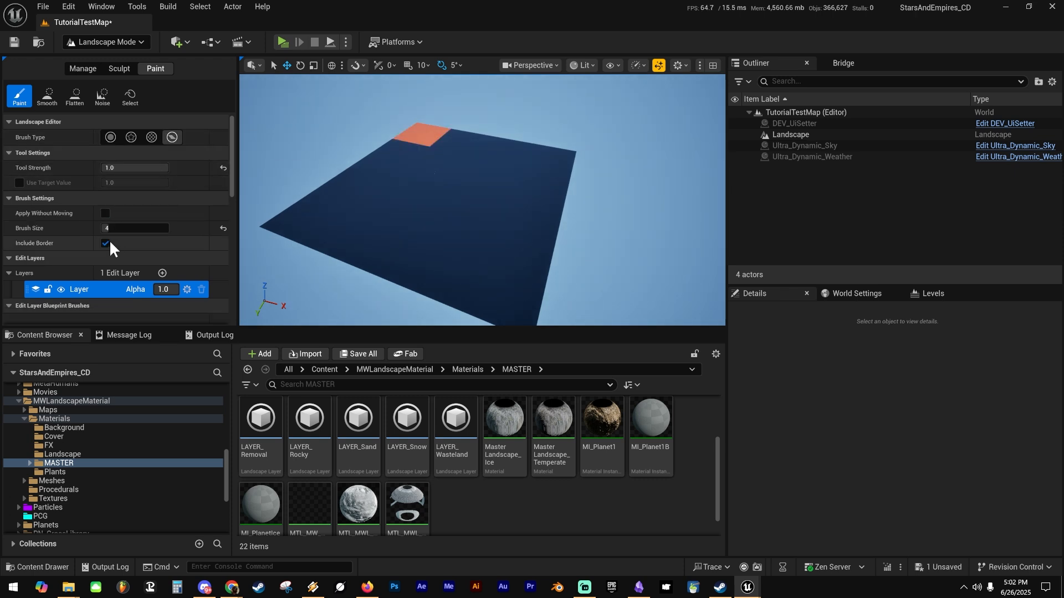
pyautogui.click(128, 228)
pyautogui.write('64')
pyautogui.press('Return')
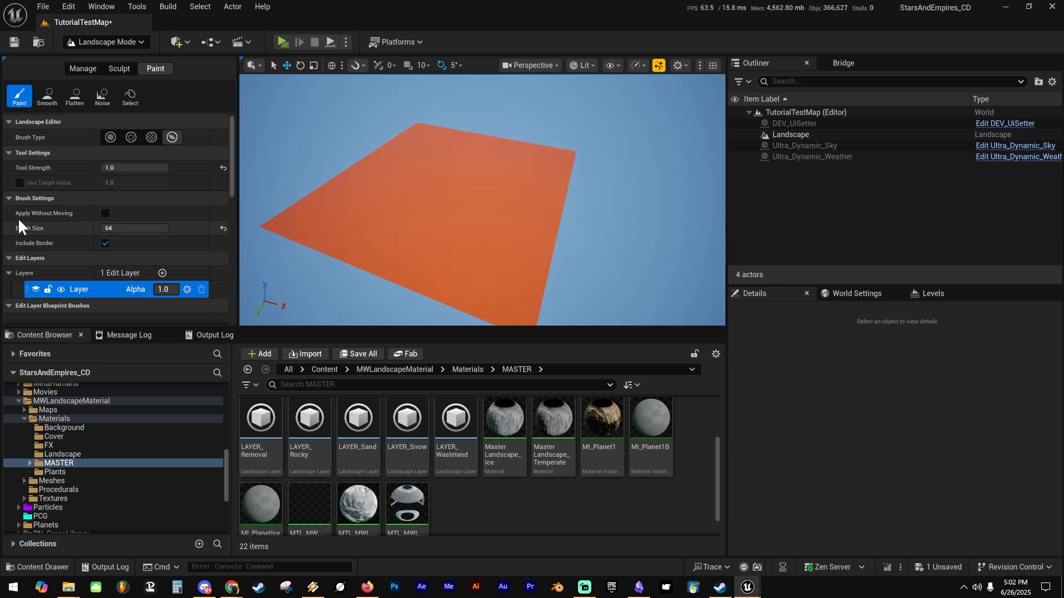
# Paint the whole landscape with the Layer2 dirt layer, then return the brush to the circle type.
pyautogui.scroll(-10, 33, 200)
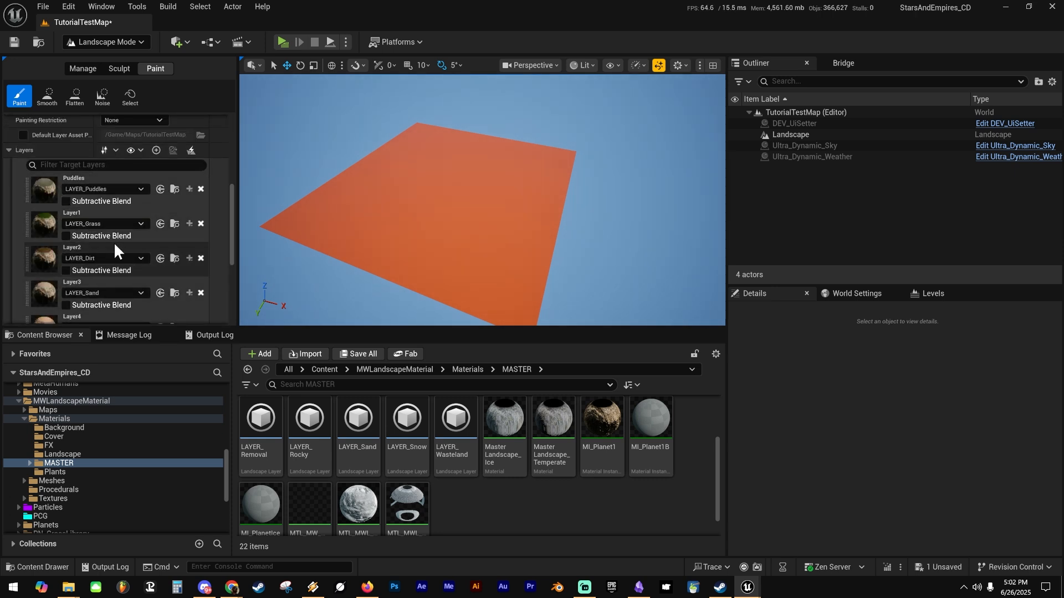
pyautogui.click(114, 243)
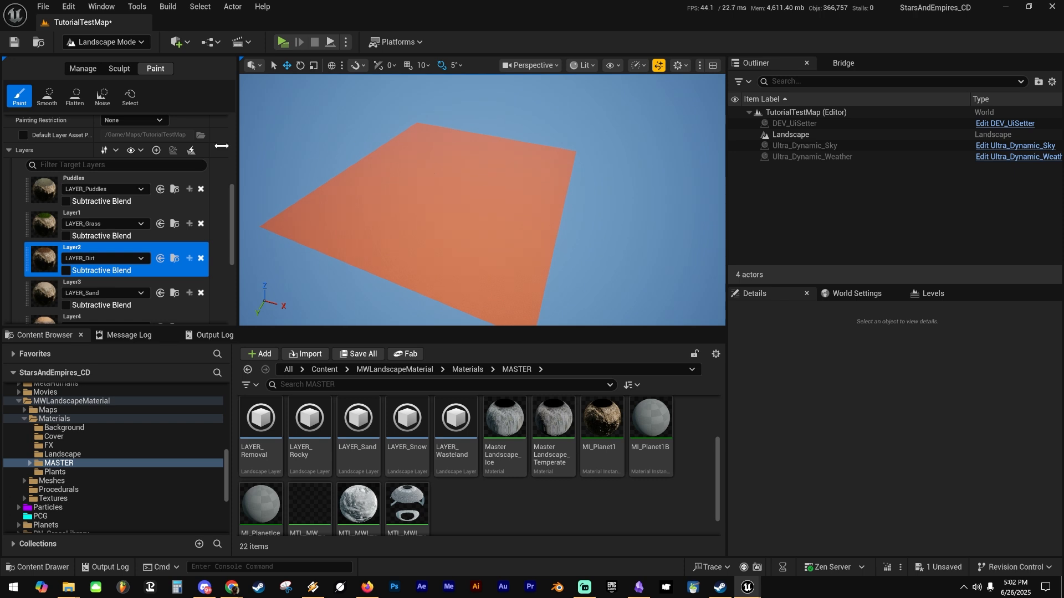
pyautogui.scroll(10, 62, 138)
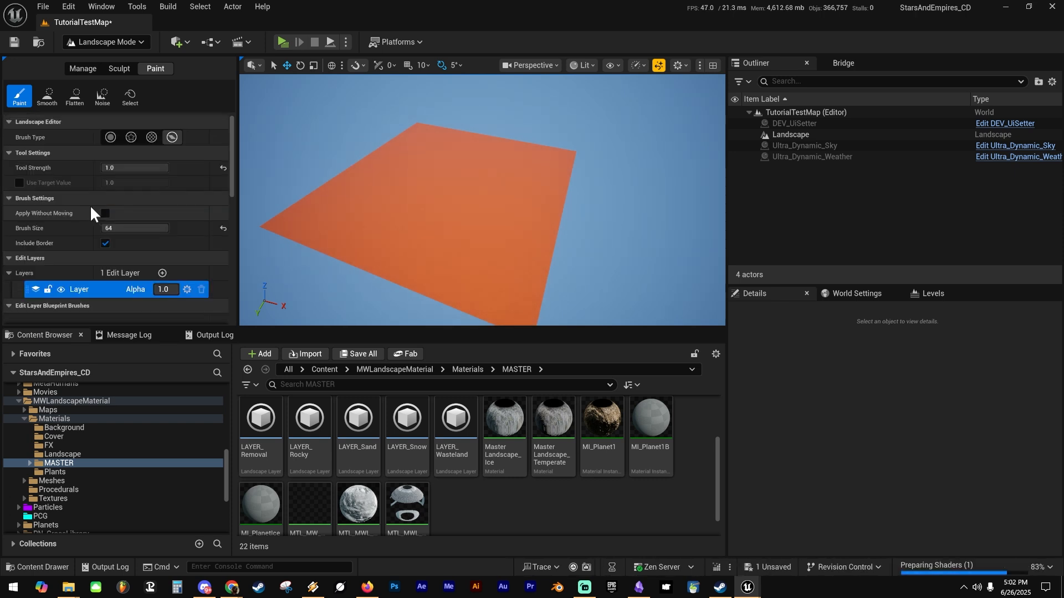
pyautogui.click(110, 136)
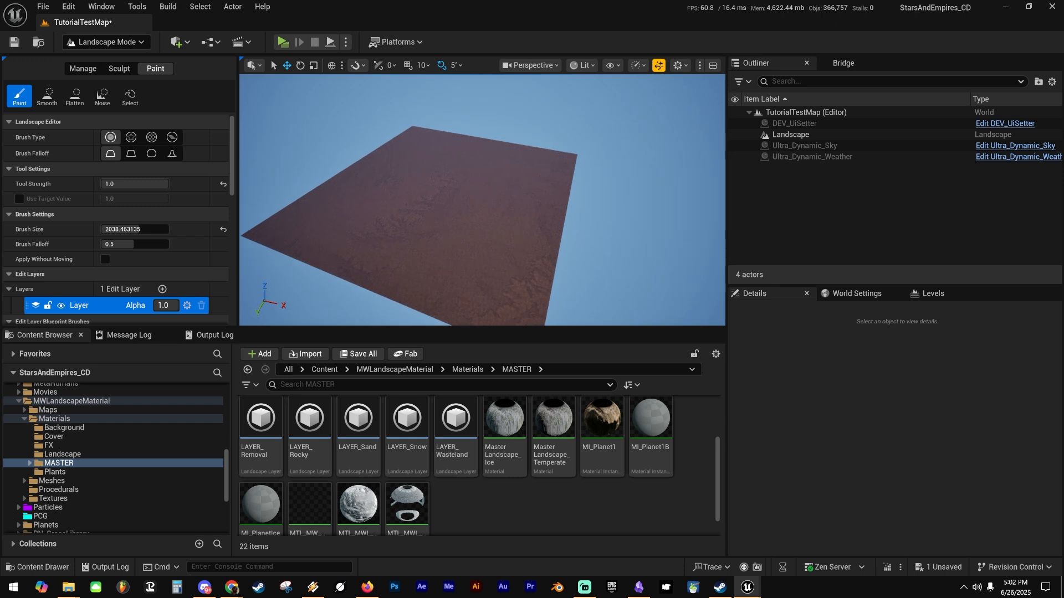
pyautogui.press('w')
pyautogui.moveTo(482, 199); pyautogui.dragTo(483, 226, button='right')
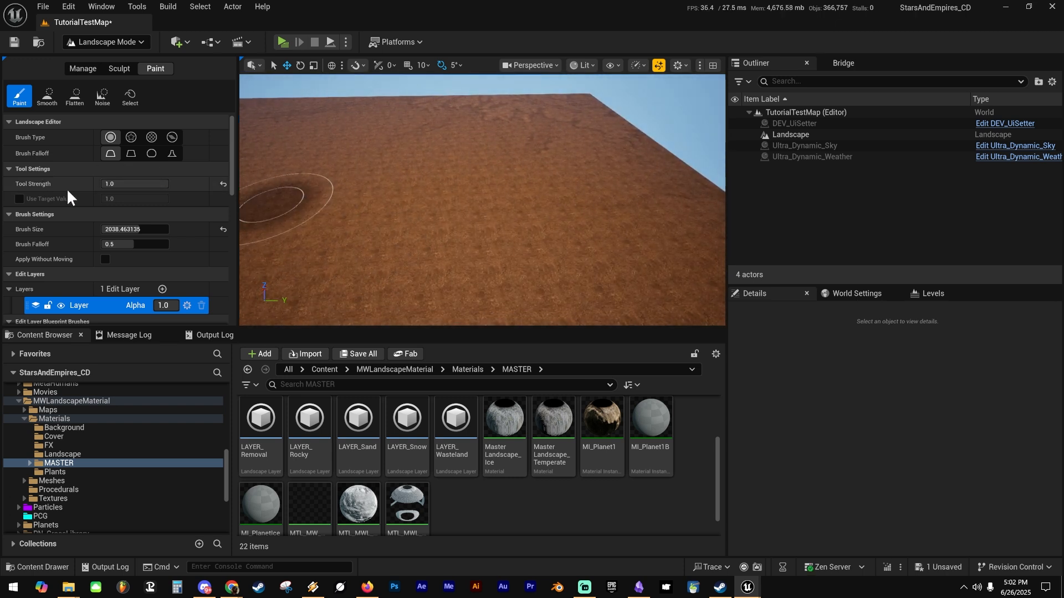
# Switch to landscape sculpting and set the brush size to about 1075 and the tool strength to about 0.36.
pyautogui.click(118, 69)
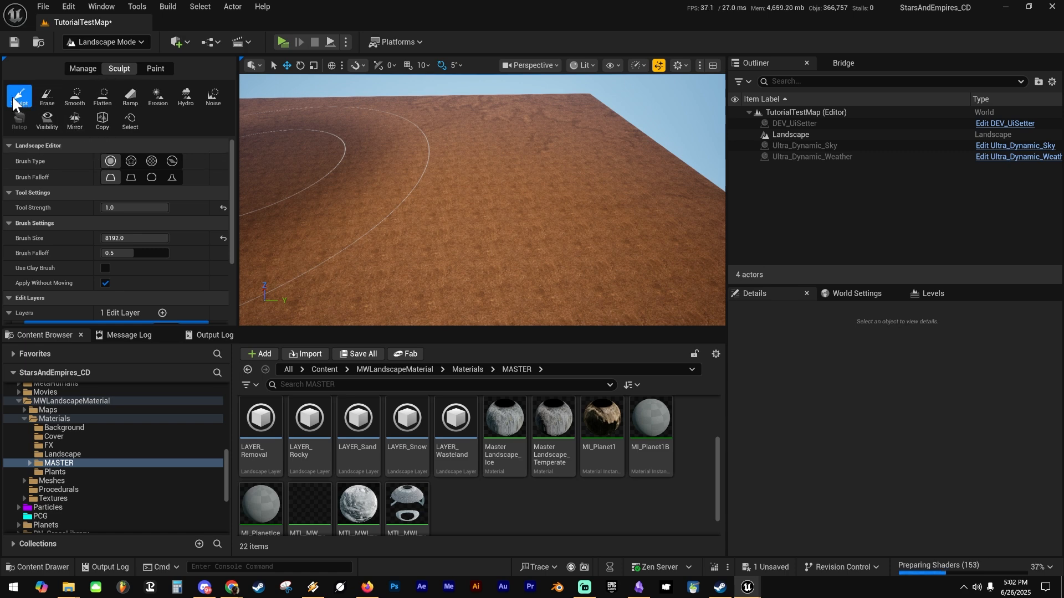
pyautogui.moveTo(423, 186); pyautogui.dragTo(468, 187, button='right')
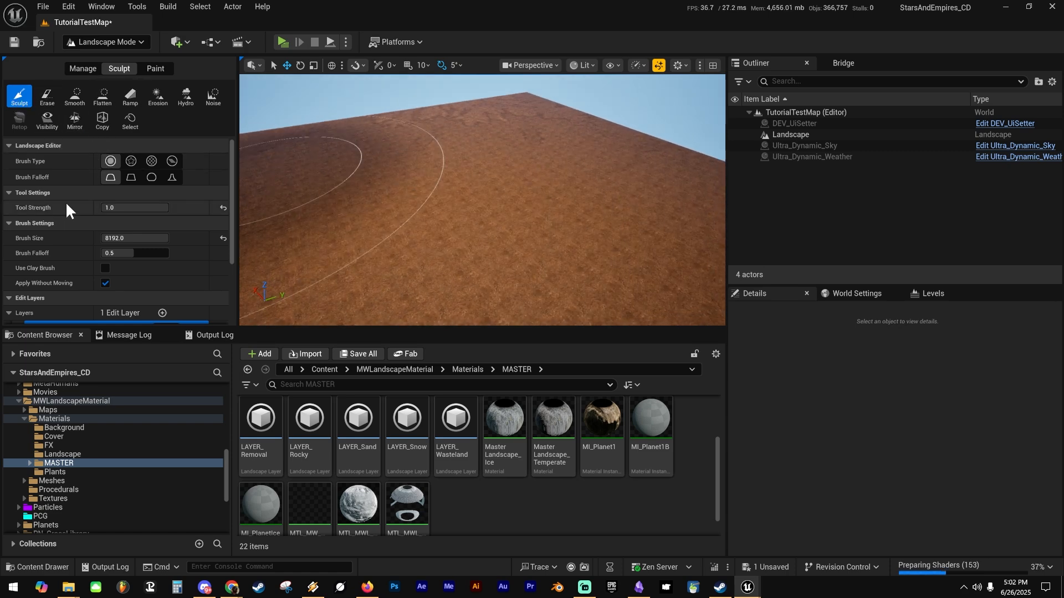
pyautogui.moveTo(155, 238); pyautogui.dragTo(123, 238)
pyautogui.moveTo(162, 207); pyautogui.dragTo(153, 207)
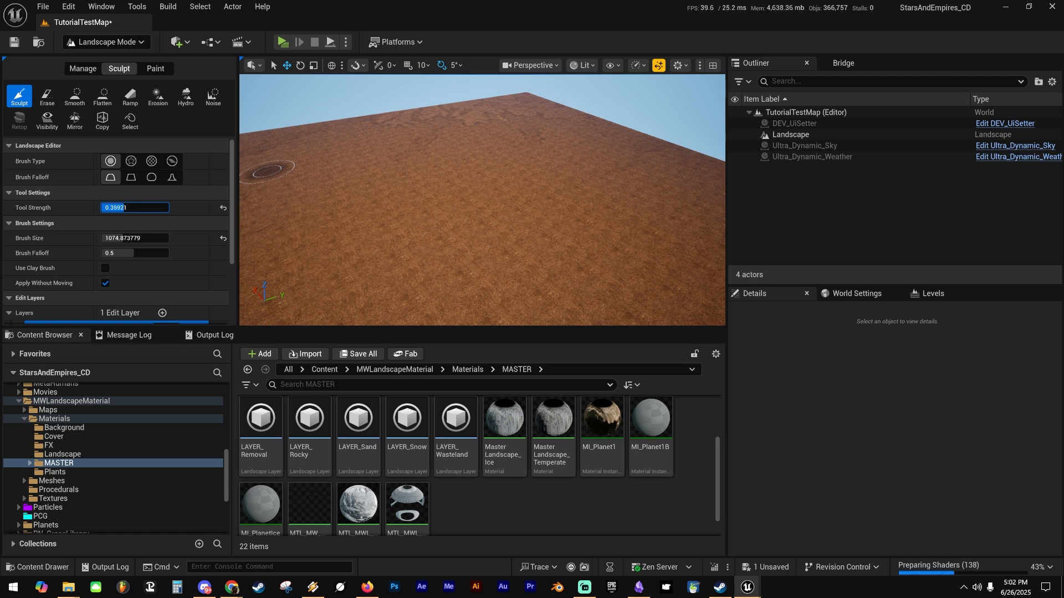
# Sculpt a raised, steep-sided ridge across the dirt landscape to bring out the rock cliff material.
pyautogui.moveTo(438, 202); pyautogui.dragTo(440, 204, button='right')
pyautogui.press('w')
pyautogui.moveTo(428, 161)
pyautogui.mouseDown()
pyautogui.moveTo(368, 173)
pyautogui.moveTo(549, 119)
pyautogui.moveTo(496, 129)
pyautogui.moveTo(631, 126)
pyautogui.moveTo(622, 124)
pyautogui.moveTo(651, 169)
pyautogui.mouseUp()
pyautogui.moveTo(651, 169)
pyautogui.mouseDown(button='right')
pyautogui.moveTo(669, 160)
pyautogui.moveTo(642, 158)
pyautogui.moveTo(660, 160)
pyautogui.mouseUp(button='right')
pyautogui.press('w')
pyautogui.press('s')
pyautogui.moveTo(541, 191); pyautogui.dragTo(559, 213, button='right')
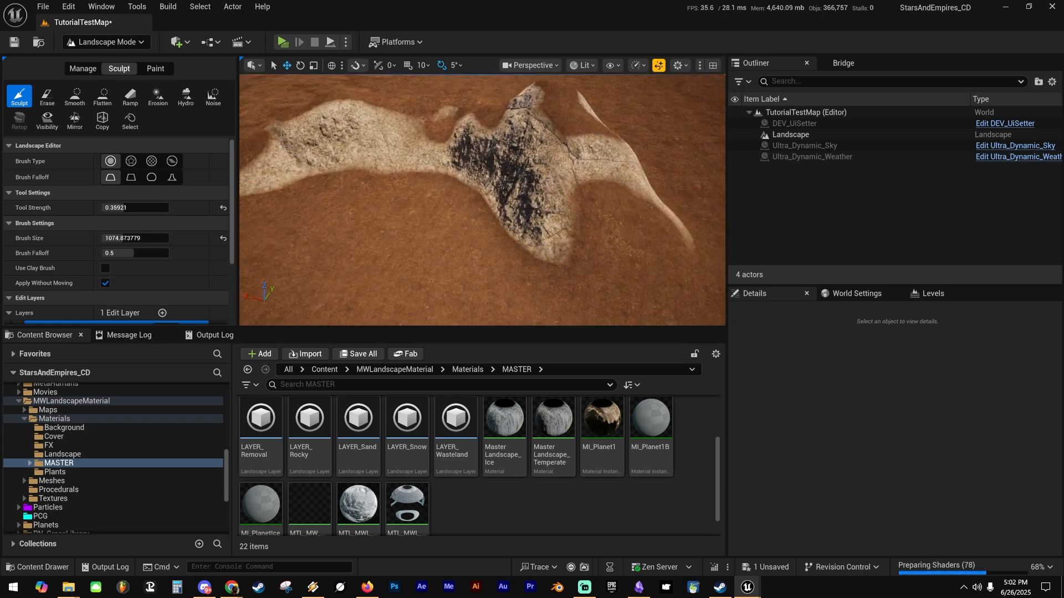
pyautogui.moveTo(540, 166); pyautogui.dragTo(546, 200)
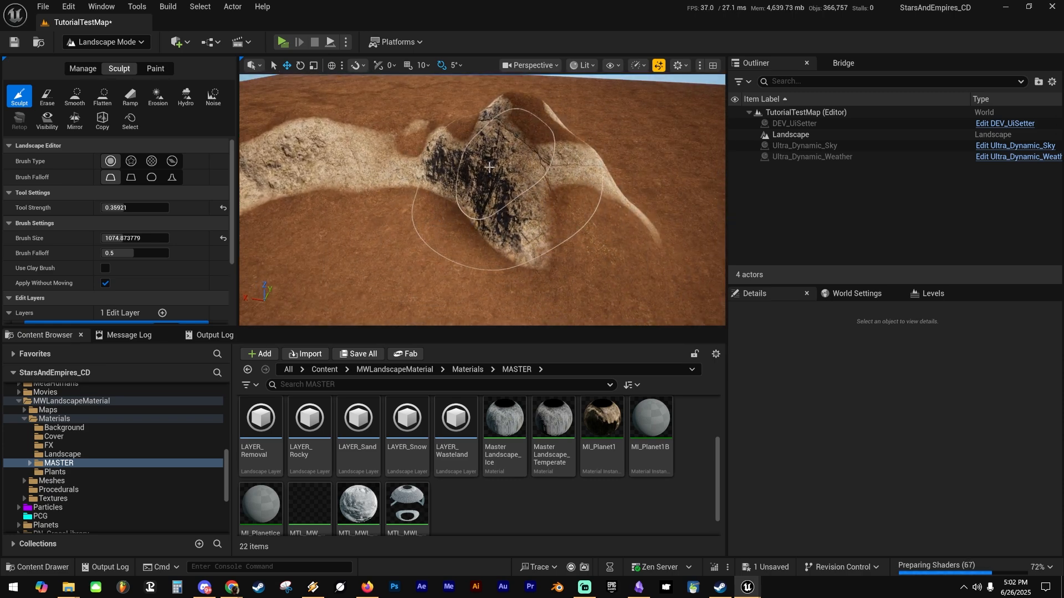
# Extend the sculpted ridge with more raised hills across the surrounding dirt terrain.
pyautogui.moveTo(577, 208); pyautogui.dragTo(460, 180, button='right')
pyautogui.moveTo(462, 161); pyautogui.dragTo(331, 268)
pyautogui.moveTo(565, 211)
pyautogui.mouseDown(button='right')
pyautogui.moveTo(471, 206)
pyautogui.moveTo(505, 157)
pyautogui.mouseUp(button='right')
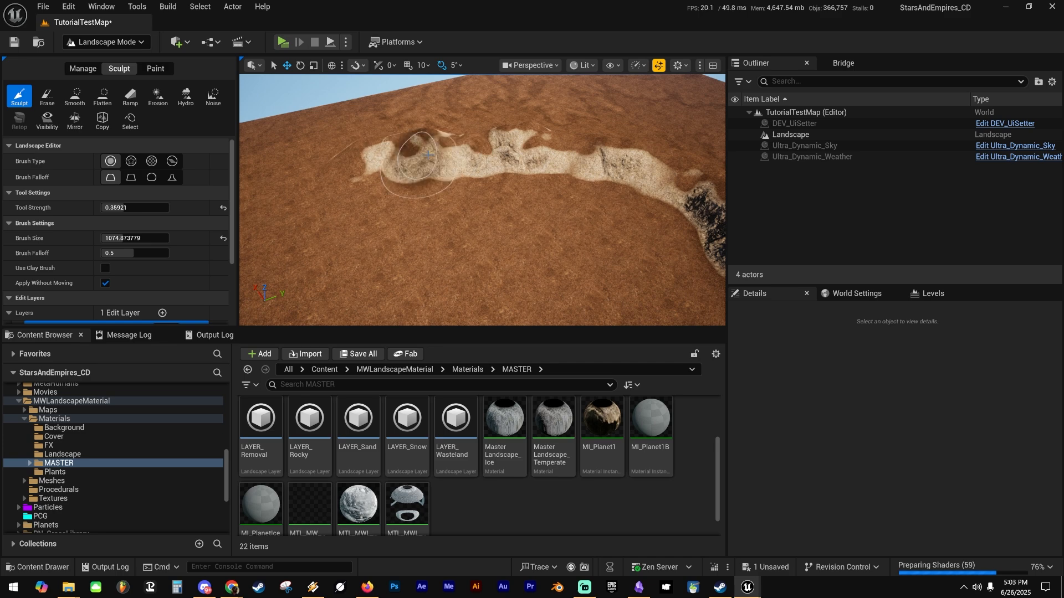
pyautogui.moveTo(510, 222)
pyautogui.mouseDown(button='right')
pyautogui.moveTo(593, 213)
pyautogui.moveTo(609, 236)
pyautogui.mouseUp(button='right')
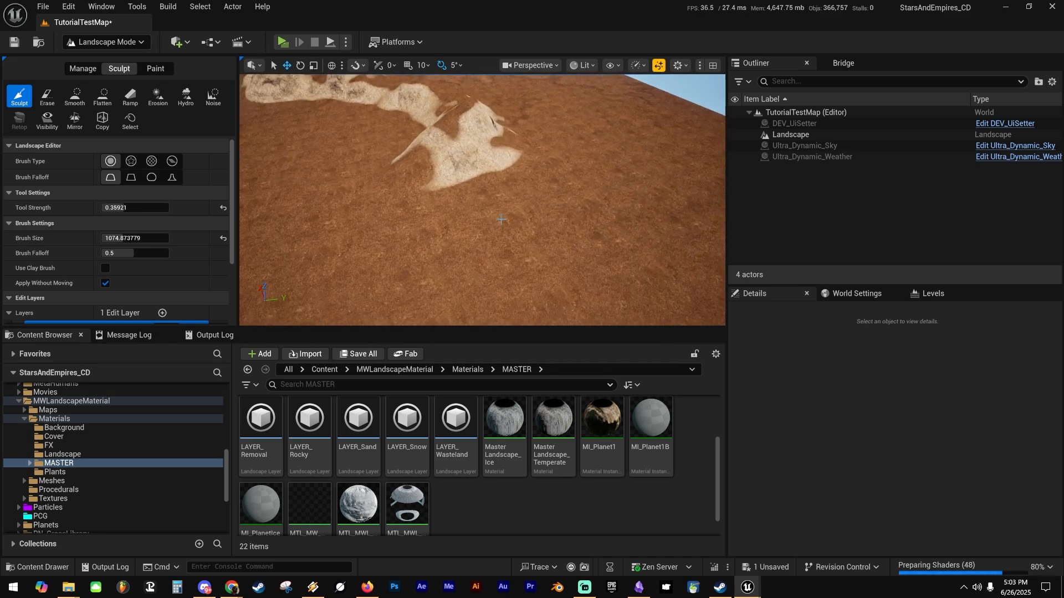
pyautogui.moveTo(482, 166)
pyautogui.mouseDown()
pyautogui.moveTo(373, 226)
pyautogui.moveTo(322, 271)
pyautogui.mouseUp()
pyautogui.moveTo(322, 271)
pyautogui.mouseDown(button='right')
pyautogui.moveTo(299, 272)
pyautogui.moveTo(443, 266)
pyautogui.moveTo(471, 252)
pyautogui.moveTo(477, 294)
pyautogui.mouseUp(button='right')
# Switch to landscape painting and paint the Layer3 sand layer over the flat dirt ground beside the sculpted ridge.
pyautogui.click(154, 68)
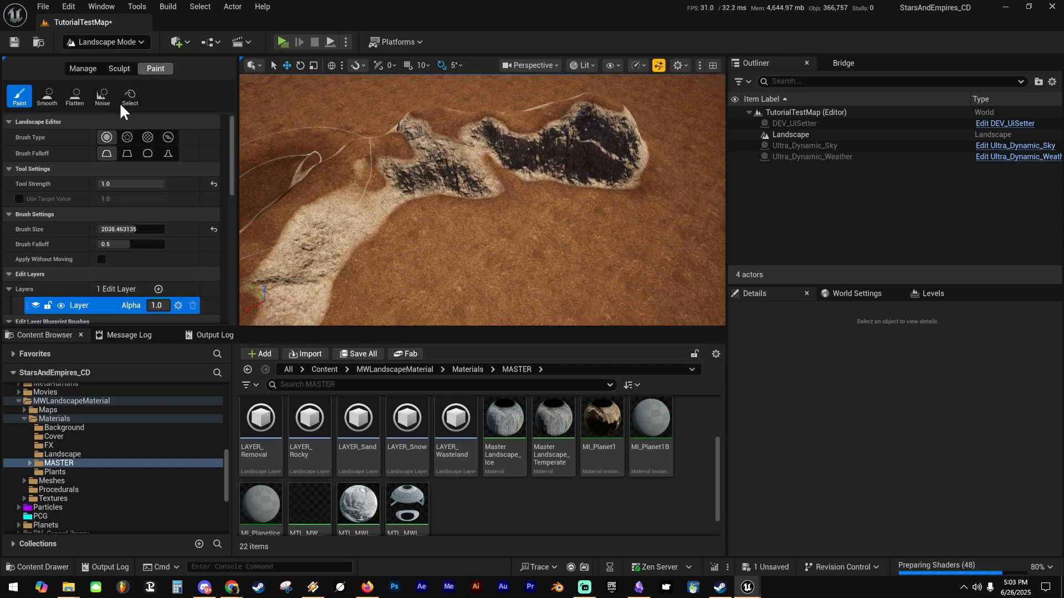
pyautogui.scroll(-4, 55, 216)
pyautogui.scroll(-3, 104, 241)
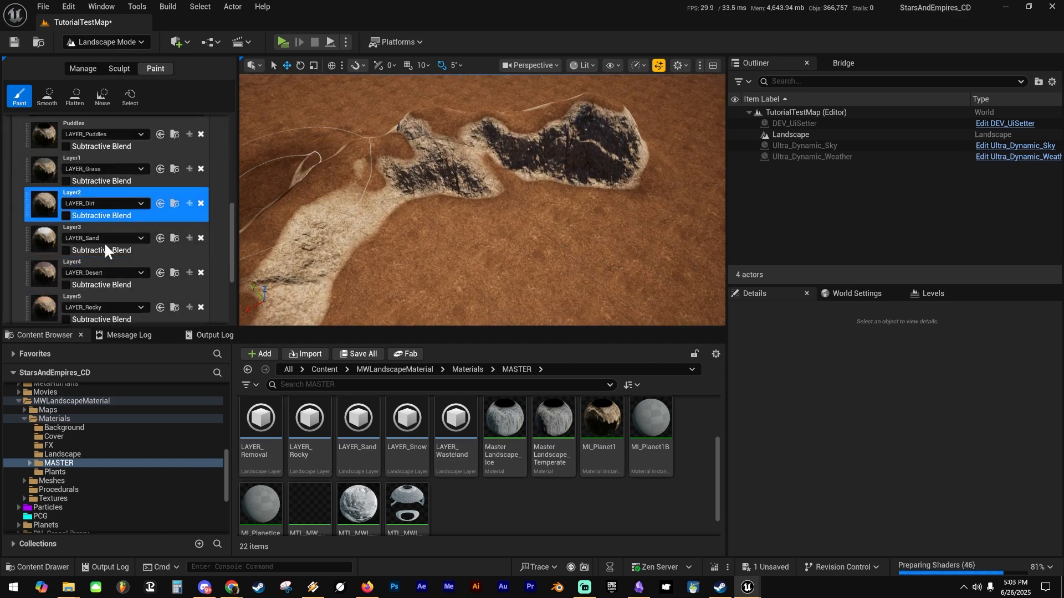
pyautogui.click(104, 228)
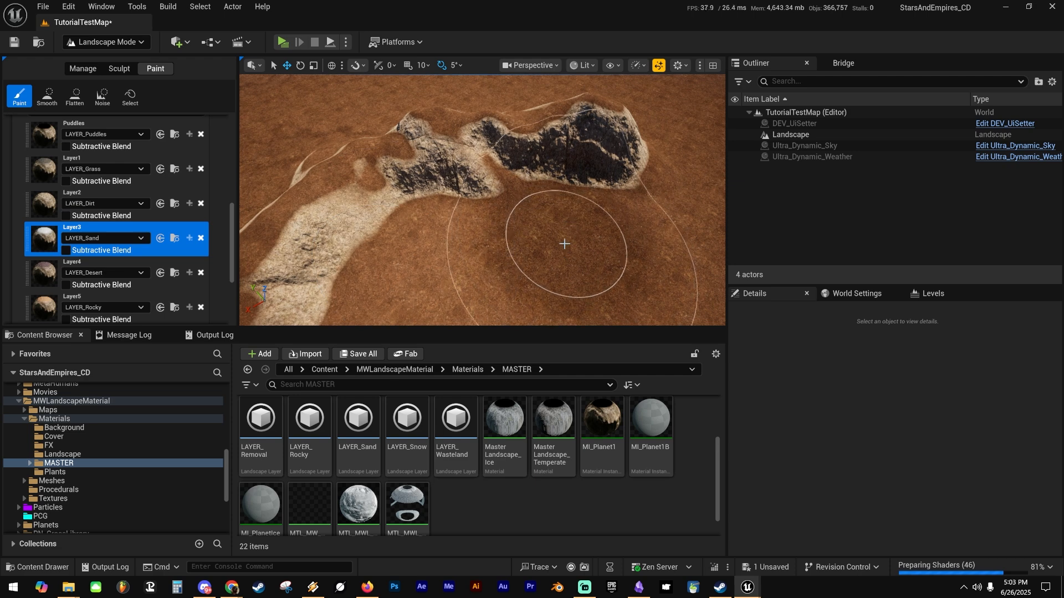
pyautogui.click(564, 242)
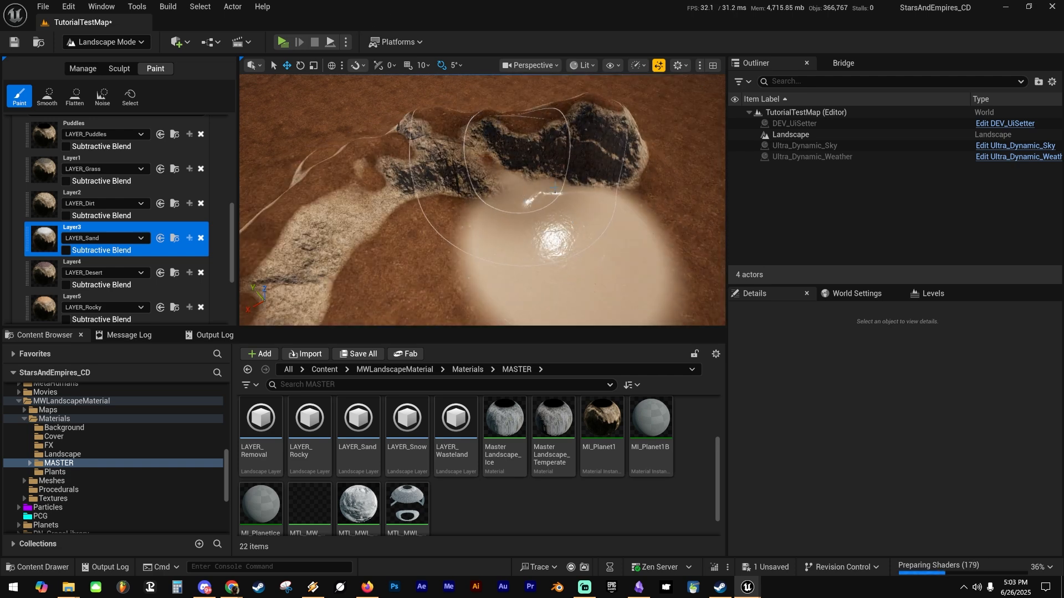
pyautogui.scroll(6, 521, 210)
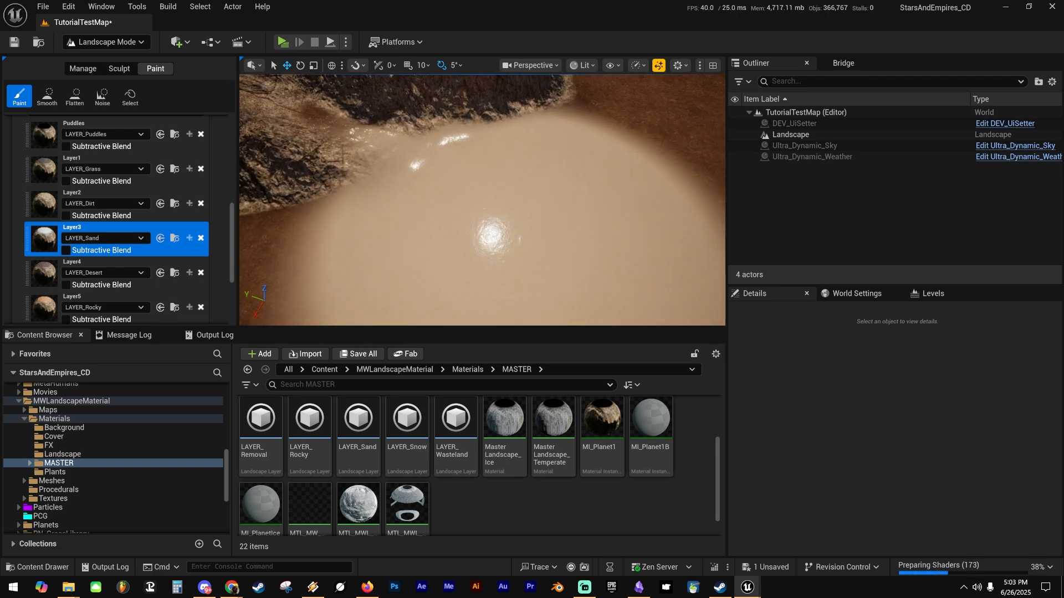
pyautogui.scroll(-5, 552, 218)
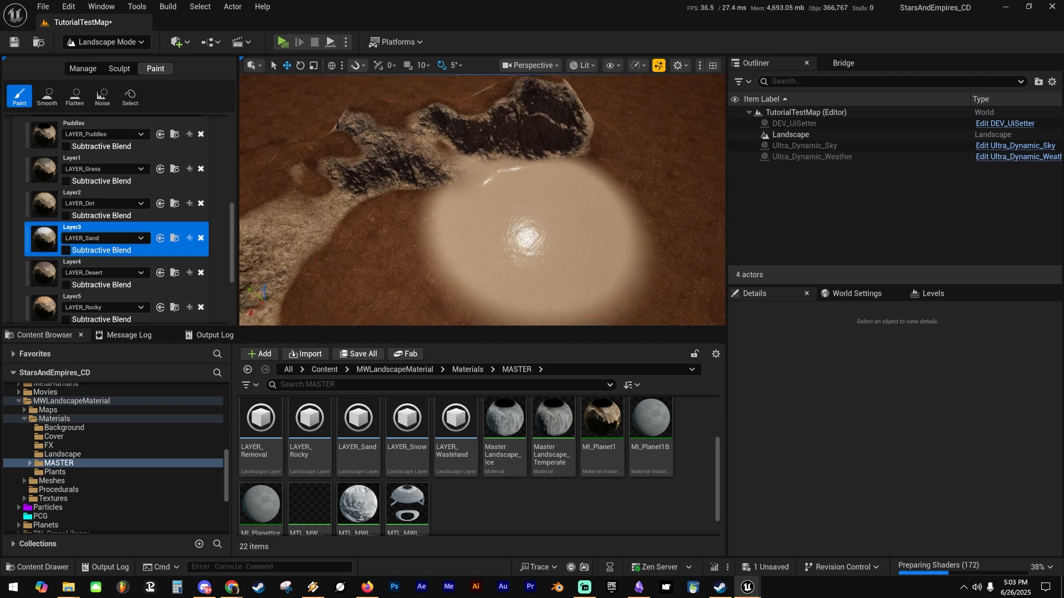
pyautogui.moveTo(551, 218); pyautogui.dragTo(518, 218, button='right')
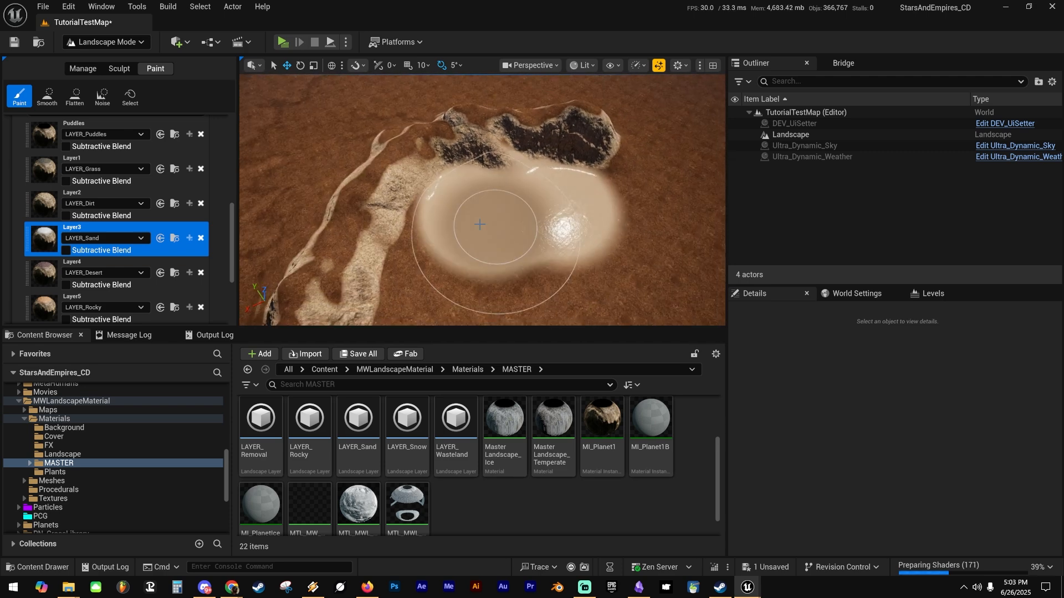
# Lower the paint tool strength to about 0.25 and softly blend the sand edges into the surrounding dirt.
pyautogui.scroll(8, 160, 180)
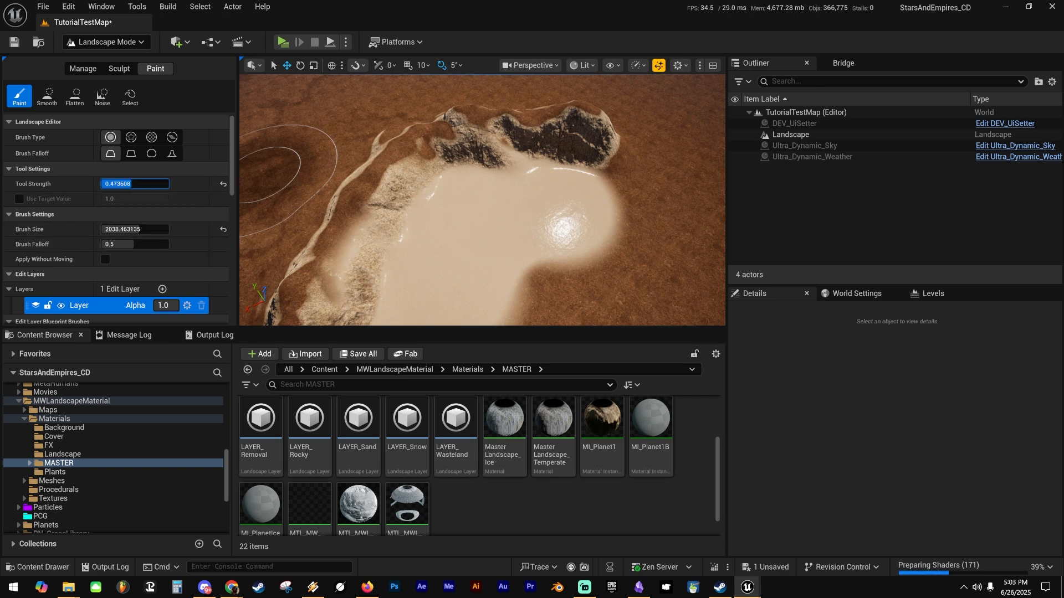
pyautogui.moveTo(587, 243); pyautogui.dragTo(654, 249, button='right')
pyautogui.moveTo(587, 242)
pyautogui.mouseDown()
pyautogui.moveTo(525, 208)
pyautogui.moveTo(459, 278)
pyautogui.moveTo(598, 280)
pyautogui.mouseUp()
pyautogui.moveTo(597, 280); pyautogui.dragTo(452, 279, button='right')
pyautogui.moveTo(597, 280)
pyautogui.mouseDown()
pyautogui.moveTo(526, 244)
pyautogui.moveTo(520, 183)
pyautogui.moveTo(579, 198)
pyautogui.moveTo(540, 167)
pyautogui.mouseUp()
pyautogui.moveTo(540, 167); pyautogui.dragTo(670, 153, button='right')
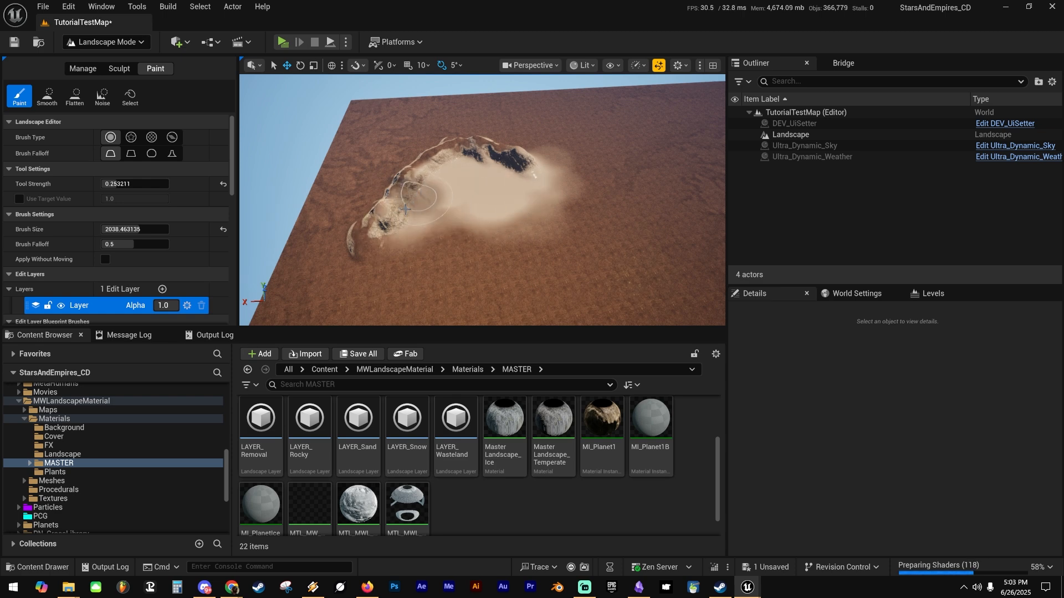
# Extend the soft sand painting along the ridge and out past its end toward the landscape's edge.
pyautogui.moveTo(381, 254); pyautogui.dragTo(494, 159)
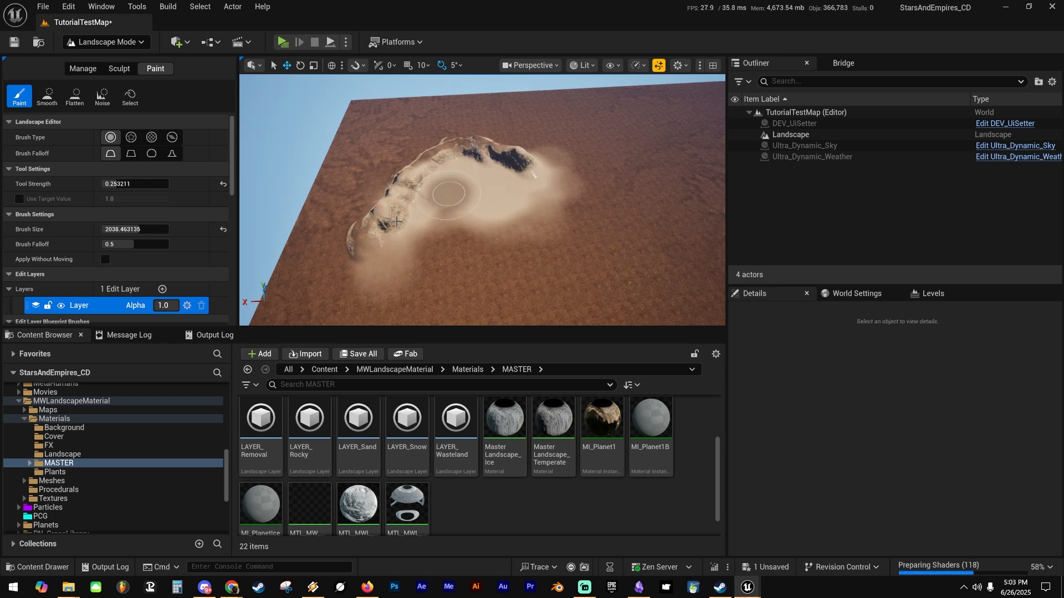
pyautogui.moveTo(397, 221)
pyautogui.mouseDown()
pyautogui.moveTo(373, 292)
pyautogui.moveTo(308, 280)
pyautogui.moveTo(404, 256)
pyautogui.moveTo(452, 210)
pyautogui.moveTo(553, 173)
pyautogui.moveTo(311, 299)
pyautogui.mouseUp()
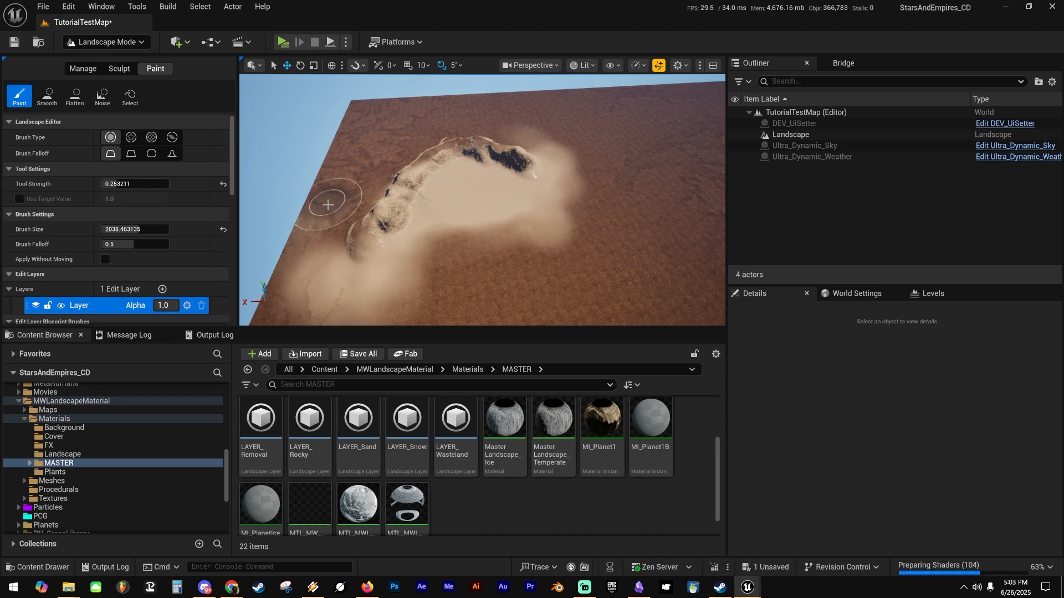
pyautogui.moveTo(328, 205); pyautogui.dragTo(280, 230)
# Select the Layer1 grass layer for painting and set the brush size to about 476.
pyautogui.scroll(-10, 57, 246)
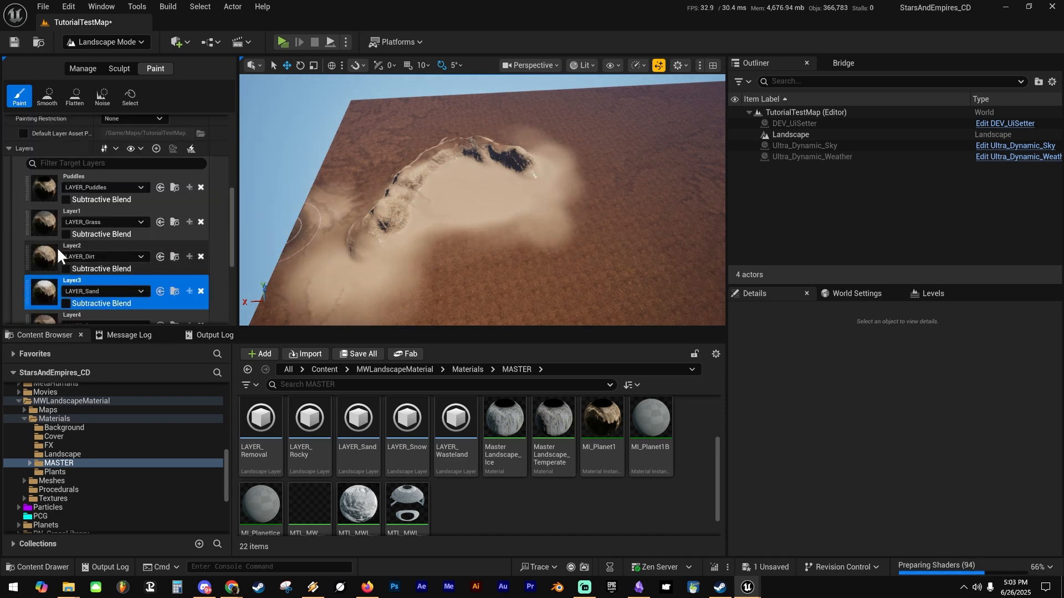
pyautogui.scroll(-3, 58, 256)
pyautogui.scroll(4, 122, 238)
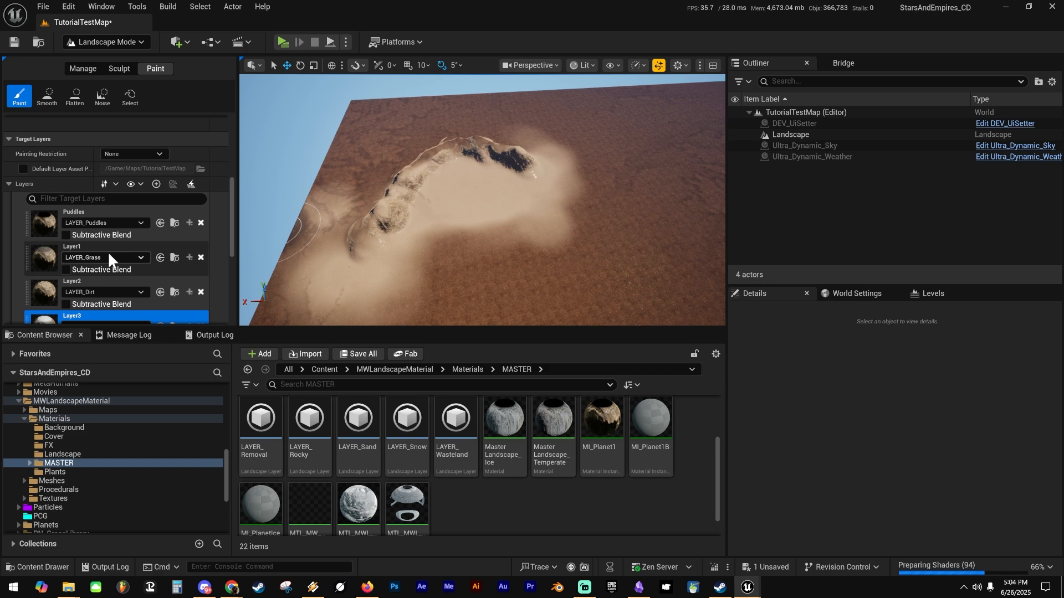
pyautogui.click(105, 248)
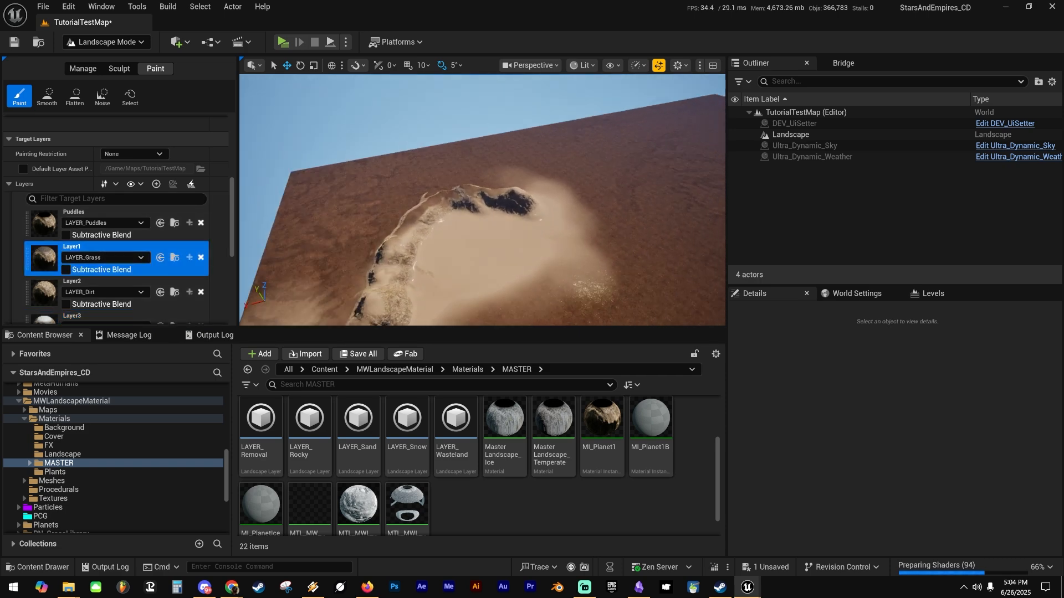
pyautogui.moveTo(432, 222); pyautogui.dragTo(504, 261, button='right')
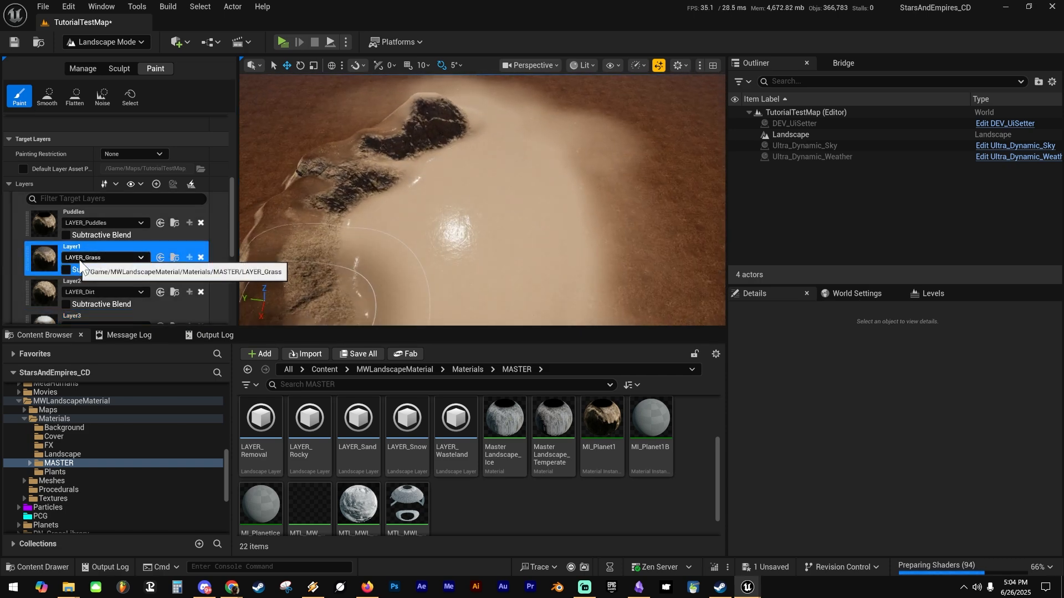
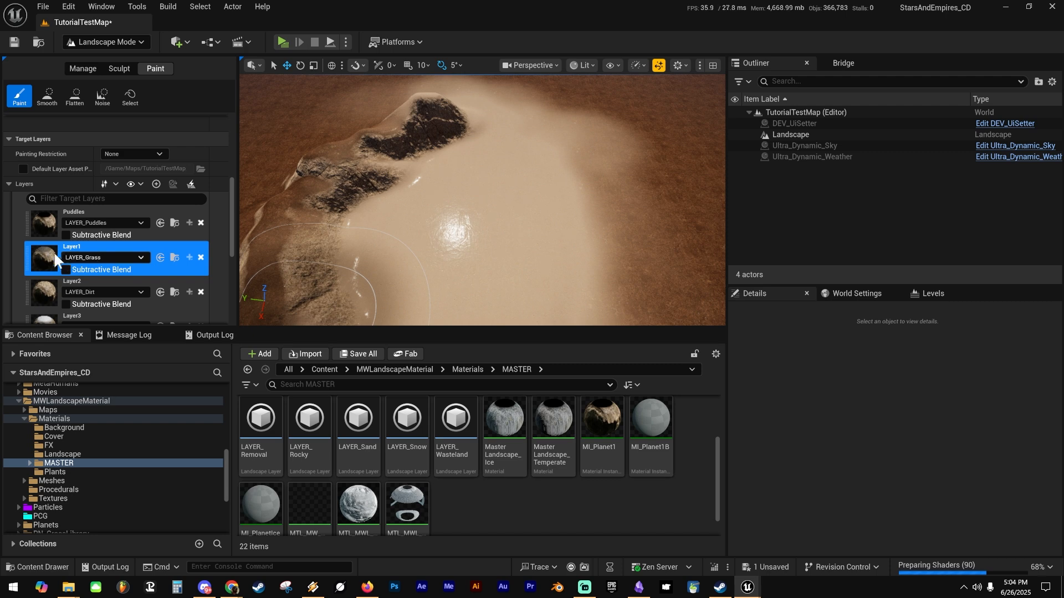
pyautogui.moveTo(445, 217)
pyautogui.mouseDown(button='right')
pyautogui.moveTo(565, 232)
pyautogui.moveTo(620, 222)
pyautogui.moveTo(454, 207)
pyautogui.mouseUp(button='right')
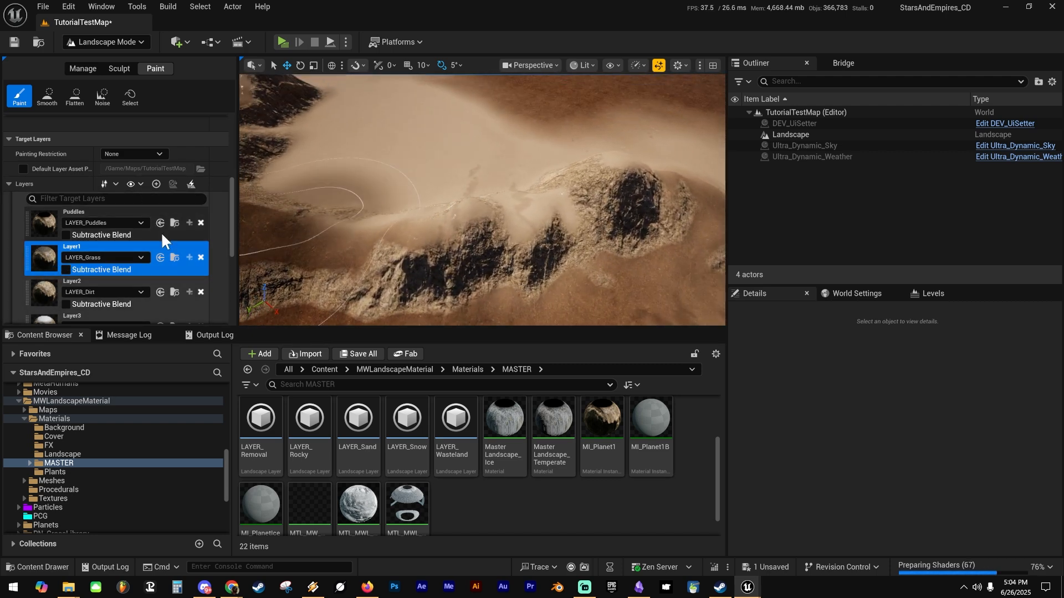
pyautogui.scroll(5, 161, 232)
pyautogui.click(138, 229)
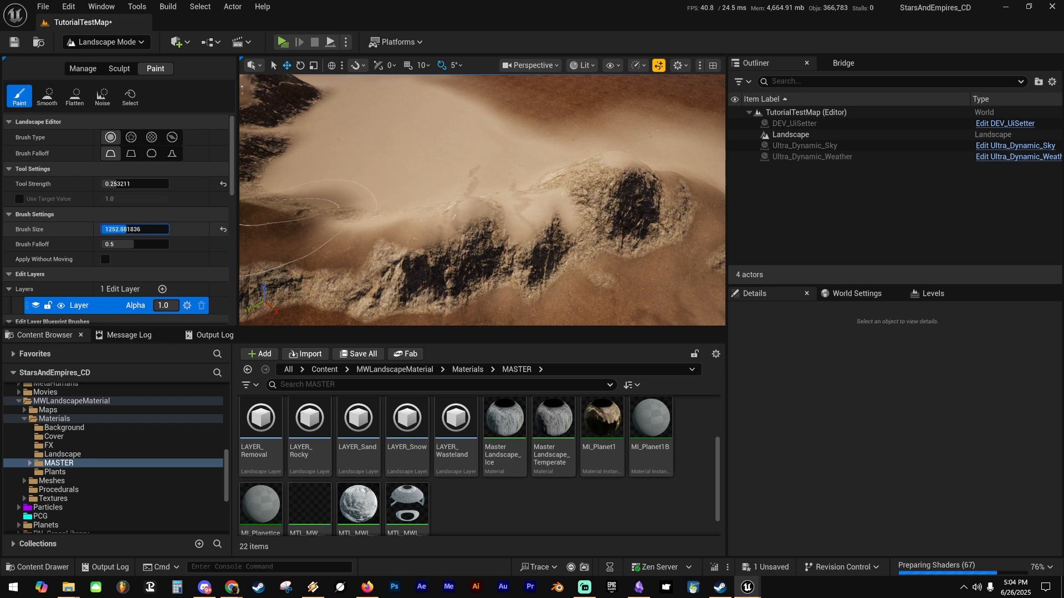
pyautogui.moveTo(126, 229); pyautogui.dragTo(110, 229)
# Paint a continuous strip of Layer1 grass along the top of the sculpted ridge.
pyautogui.moveTo(505, 244); pyautogui.dragTo(358, 243)
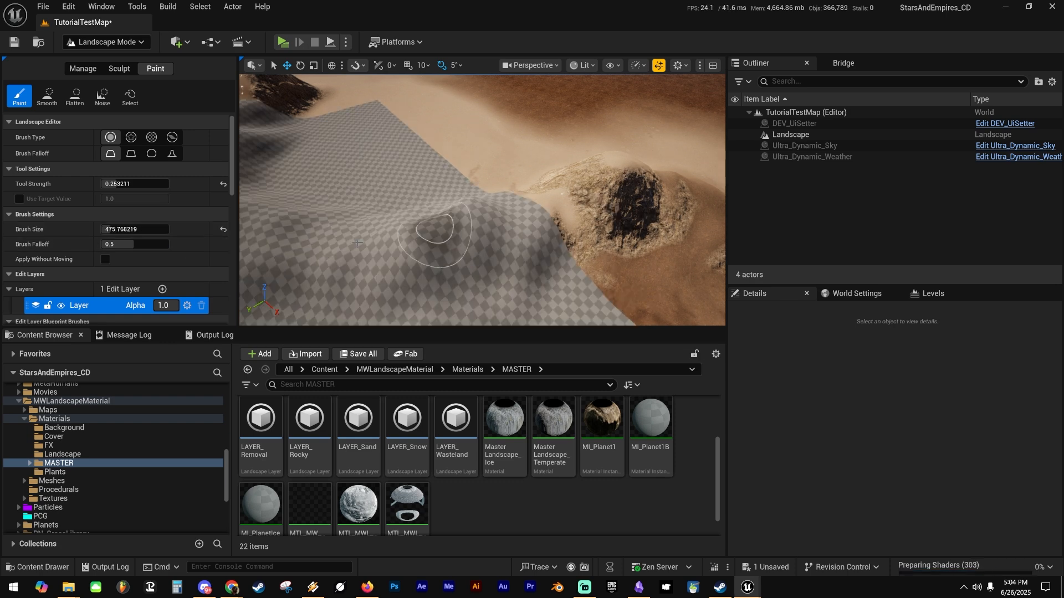
pyautogui.moveTo(457, 229); pyautogui.dragTo(450, 222)
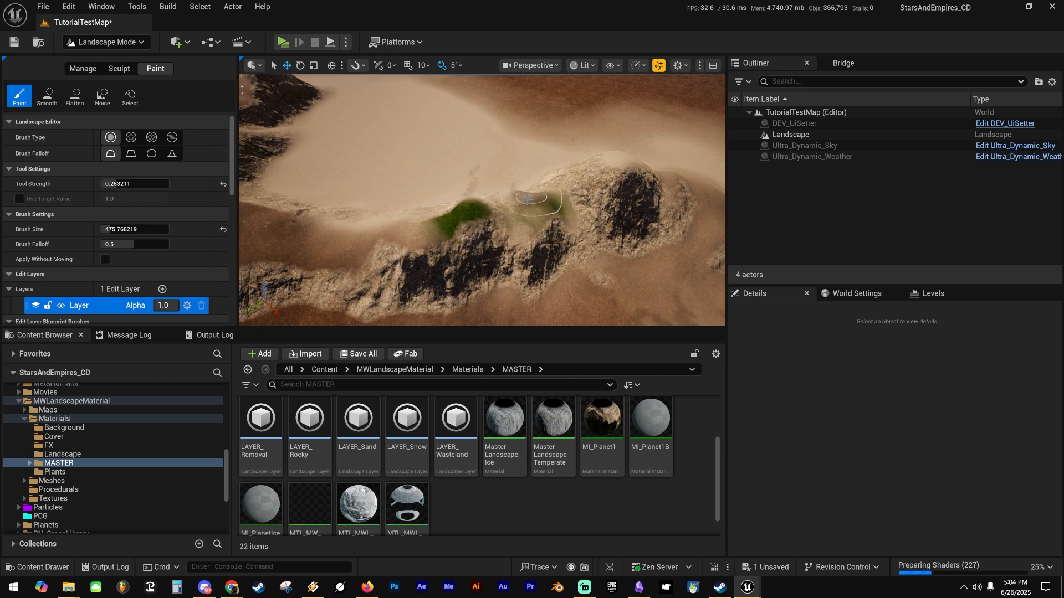
pyautogui.moveTo(527, 200); pyautogui.dragTo(615, 162)
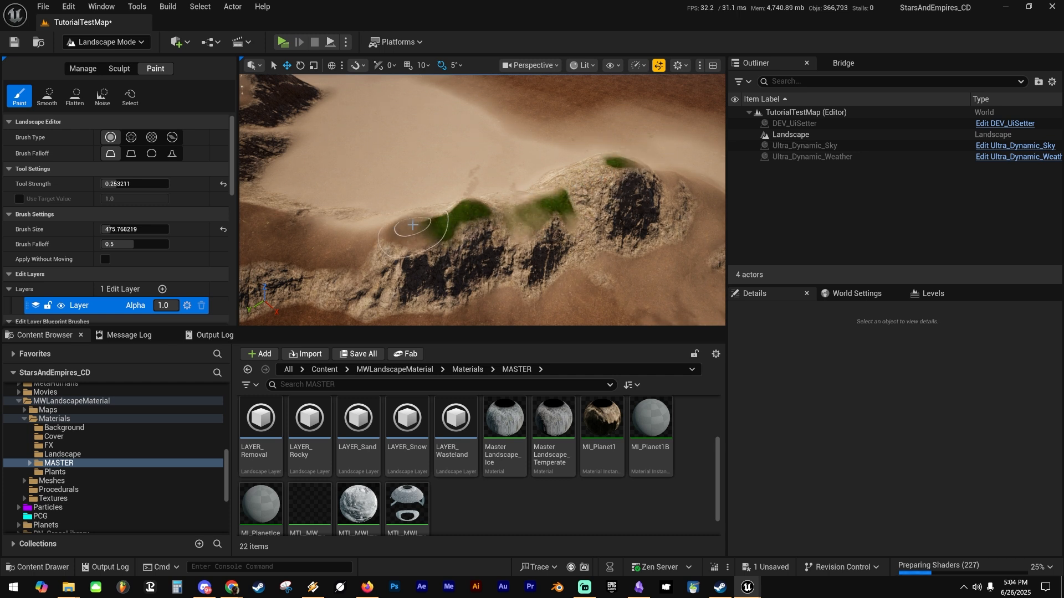
pyautogui.moveTo(340, 245)
pyautogui.mouseDown()
pyautogui.moveTo(286, 232)
pyautogui.moveTo(268, 243)
pyautogui.mouseUp()
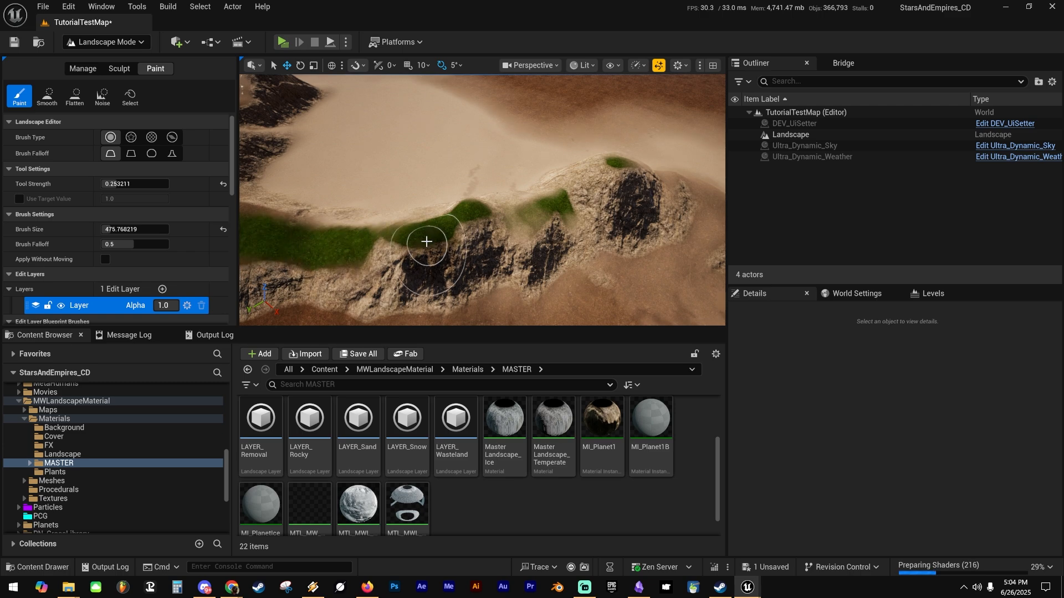
pyautogui.moveTo(443, 228)
pyautogui.mouseDown(button='right')
pyautogui.moveTo(365, 228)
pyautogui.moveTo(413, 183)
pyautogui.moveTo(432, 227)
pyautogui.moveTo(424, 238)
pyautogui.mouseUp(button='right')
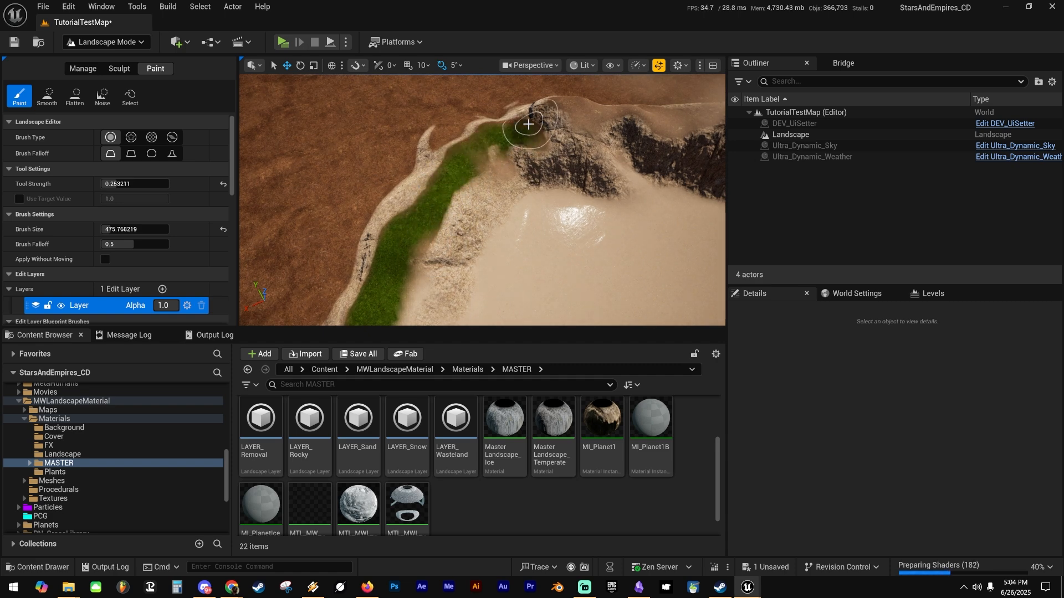
pyautogui.moveTo(564, 149)
pyautogui.mouseDown(button='right')
pyautogui.moveTo(554, 110)
pyautogui.moveTo(552, 224)
pyautogui.mouseUp(button='right')
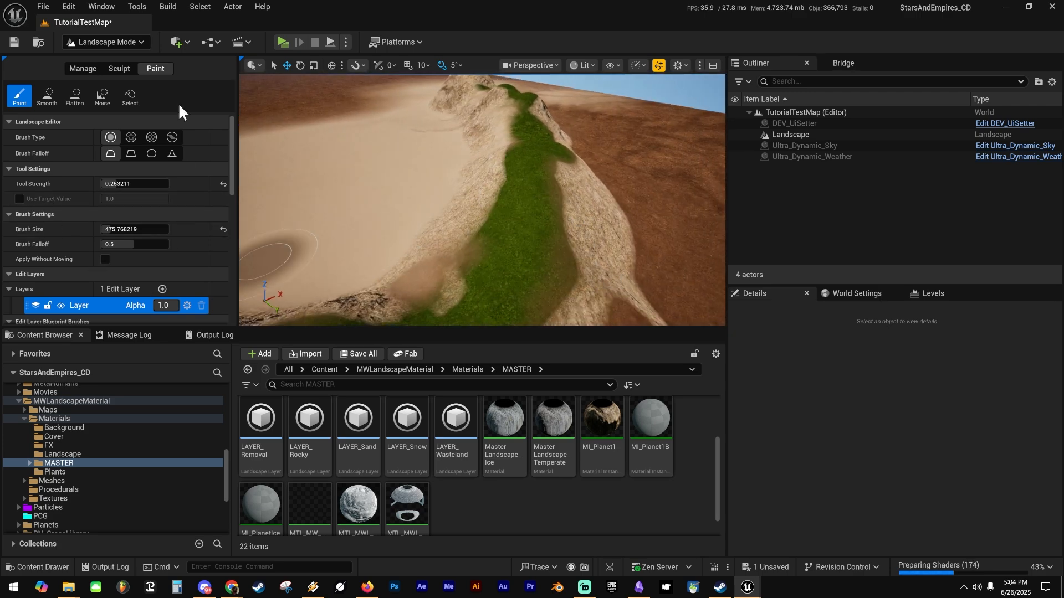
# Review the target layers from Puddles through RemoveFoliage and examine the painted sand and dirt around the ridge.
pyautogui.scroll(-6, 60, 208)
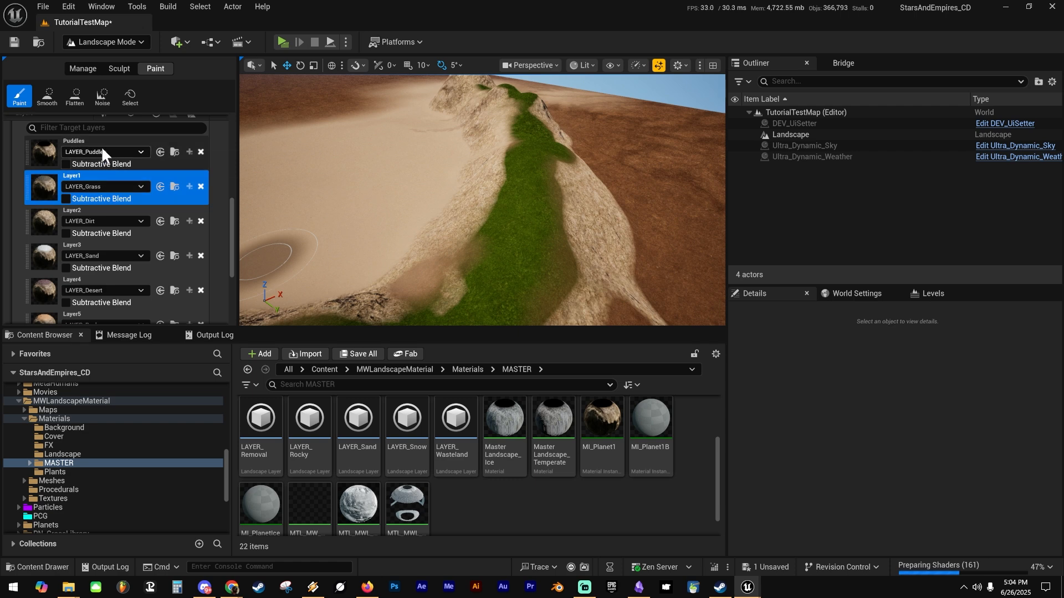
pyautogui.scroll(-1, 135, 211)
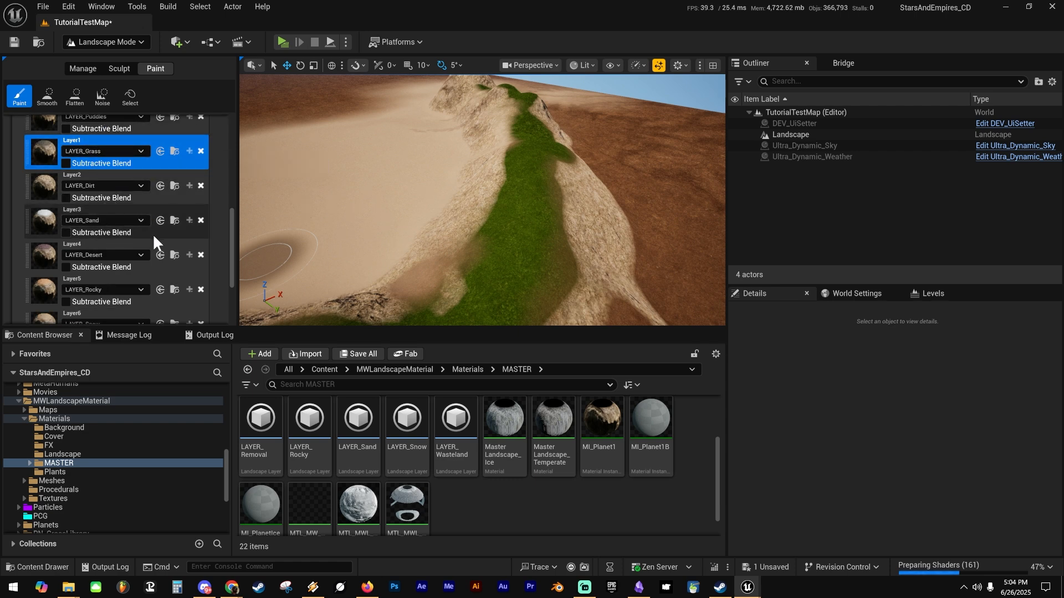
pyautogui.scroll(-2, 124, 259)
pyautogui.scroll(-2, 106, 286)
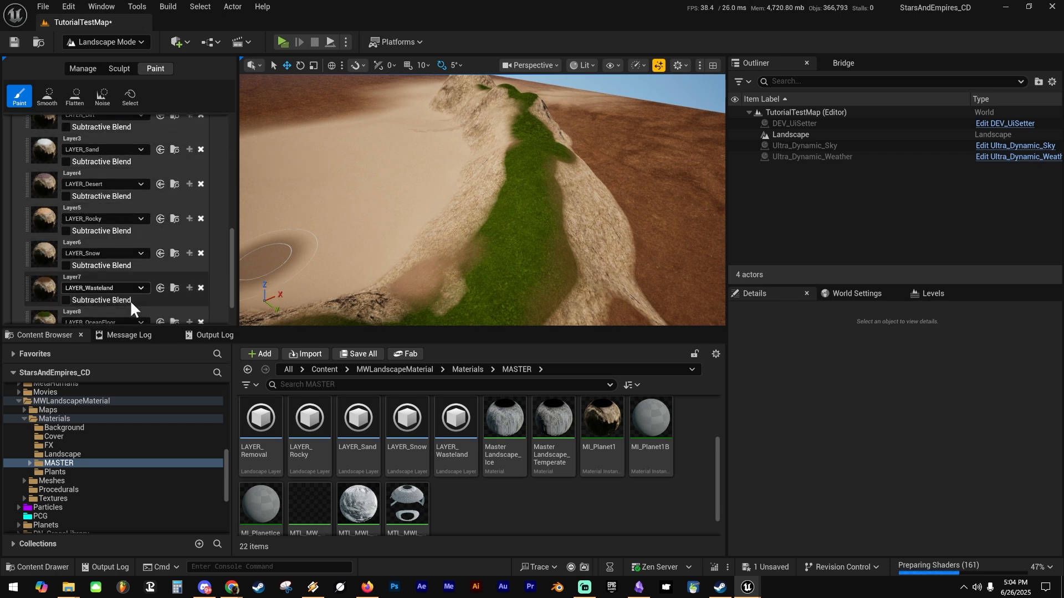
pyautogui.scroll(-1, 86, 287)
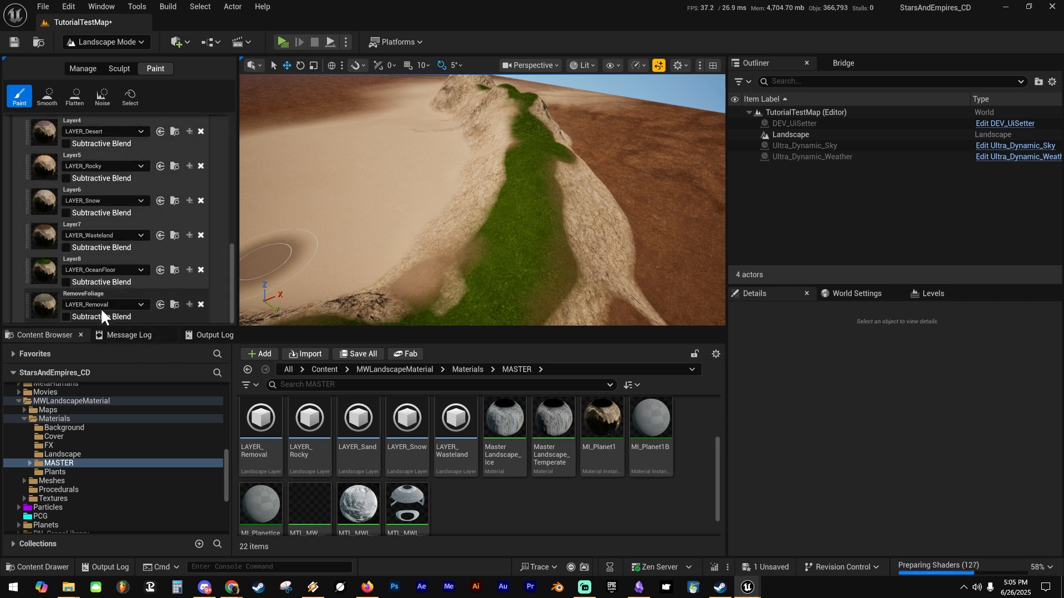
pyautogui.scroll(2, 88, 166)
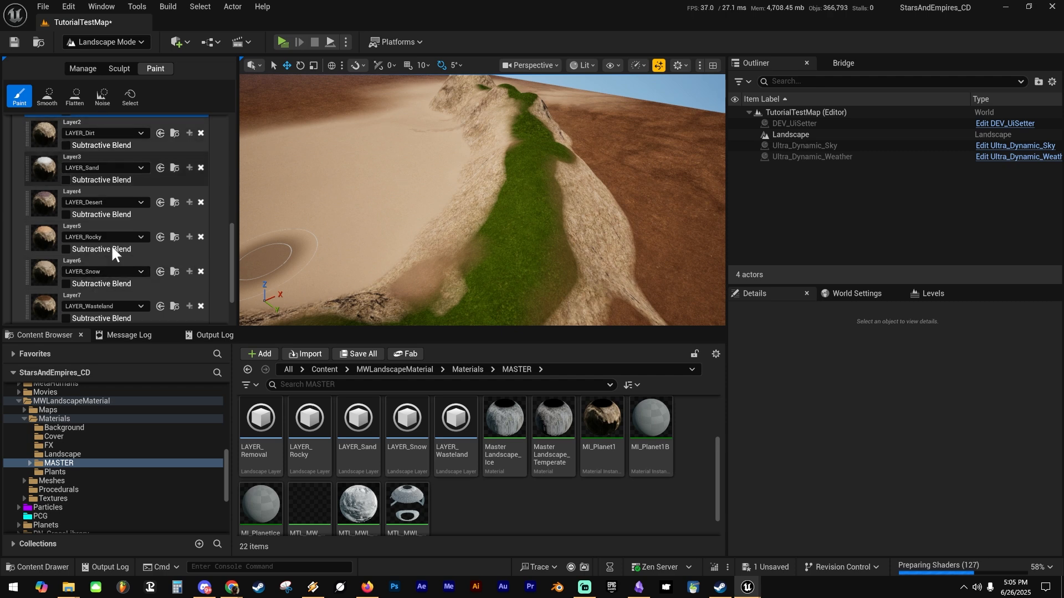
pyautogui.scroll(8, 128, 291)
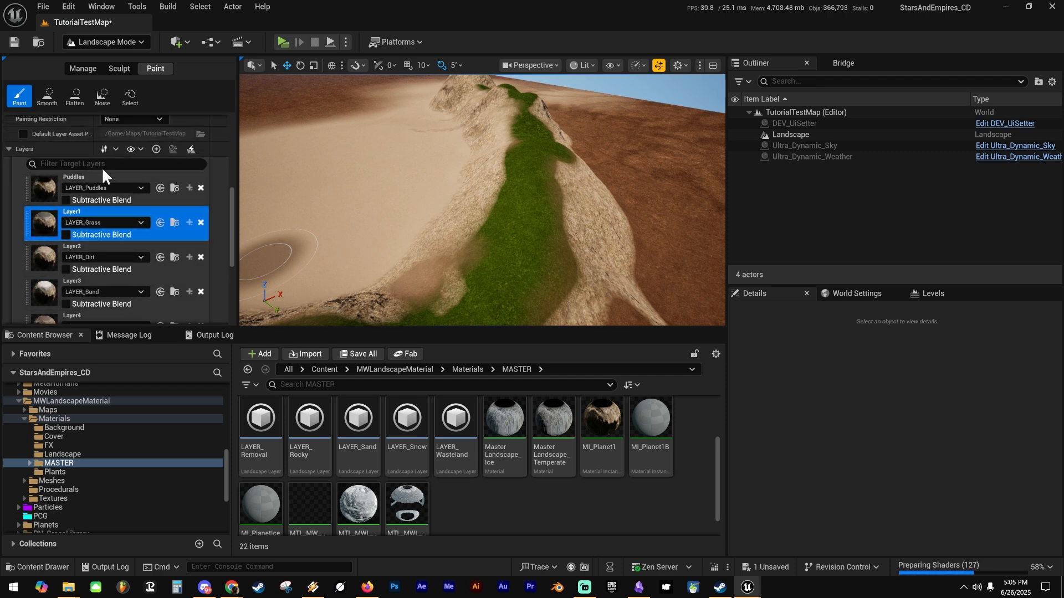
pyautogui.scroll(-3, 119, 287)
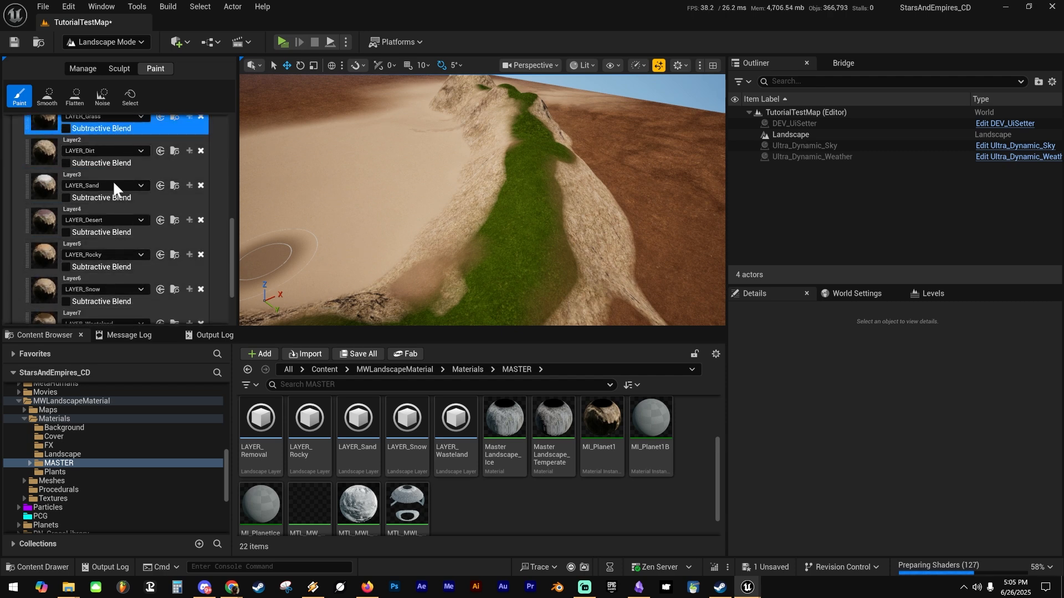
pyautogui.moveTo(532, 225); pyautogui.dragTo(696, 228, button='right')
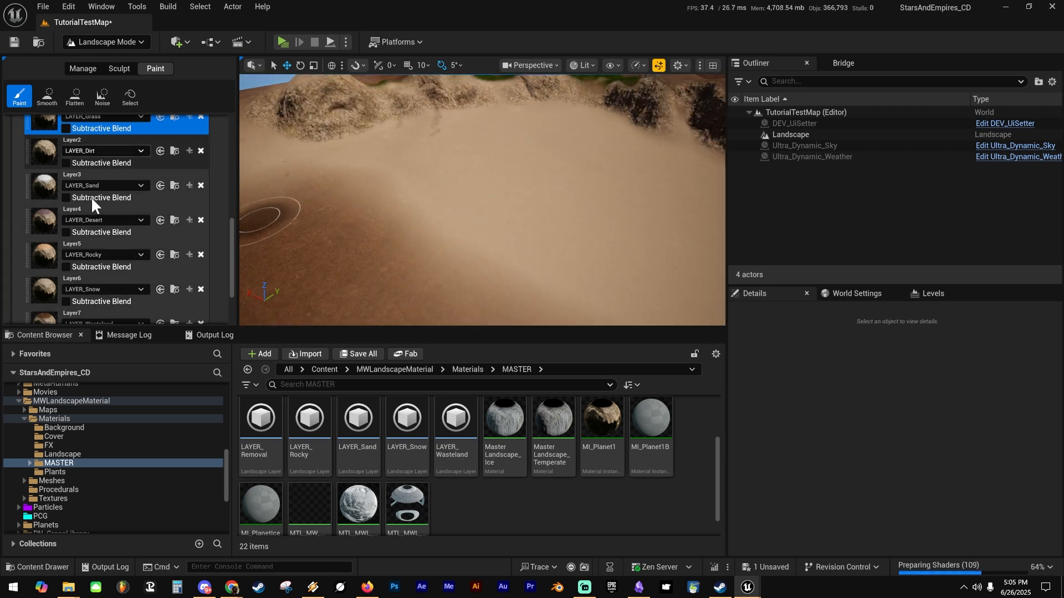
pyautogui.scroll(-3, 100, 277)
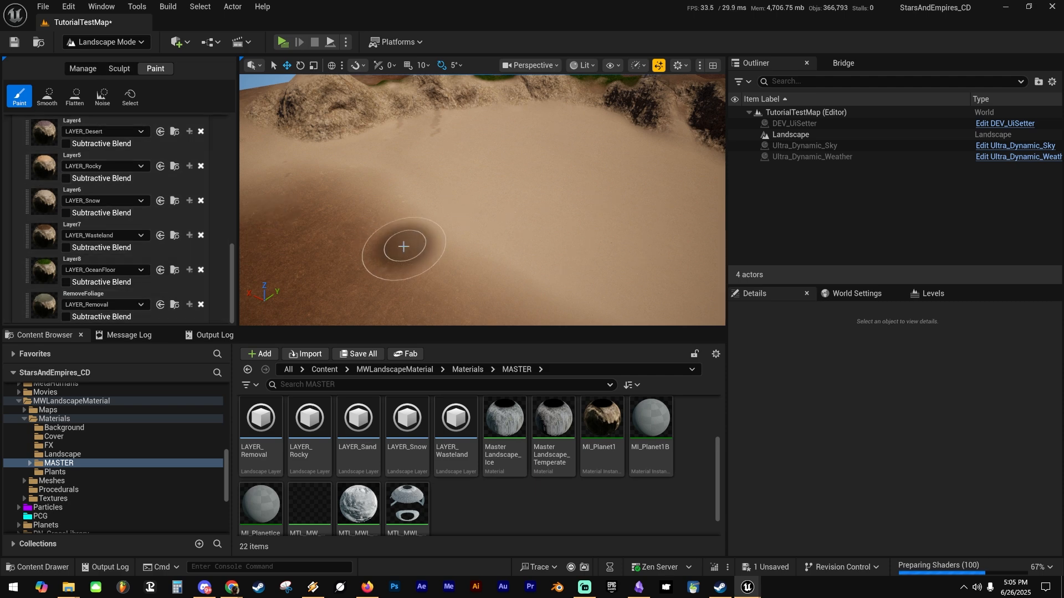
pyautogui.moveTo(403, 246)
pyautogui.mouseDown(button='right')
pyautogui.moveTo(390, 224)
pyautogui.moveTo(493, 232)
pyautogui.moveTo(521, 222)
pyautogui.moveTo(565, 252)
pyautogui.moveTo(570, 271)
pyautogui.mouseUp(button='right')
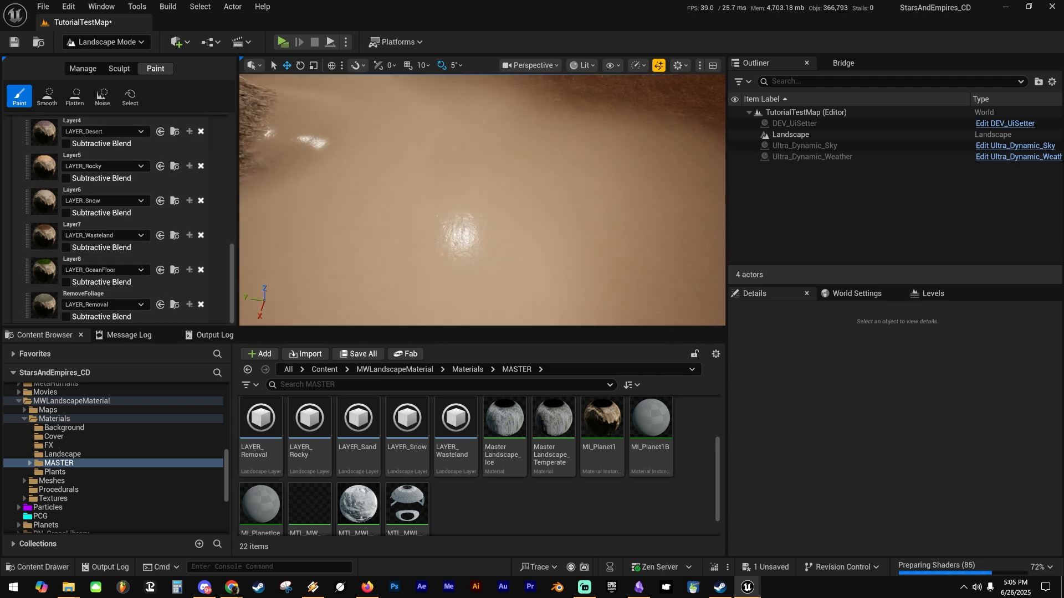
pyautogui.moveTo(493, 227)
pyautogui.mouseDown(button='right')
pyautogui.moveTo(560, 202)
pyautogui.moveTo(549, 260)
pyautogui.mouseUp(button='right')
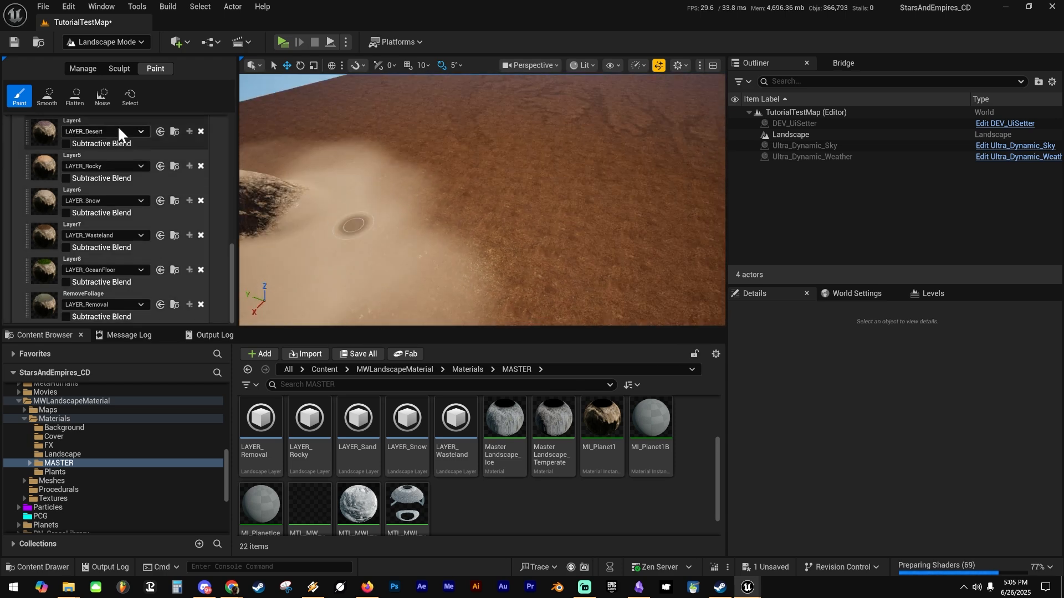
# Sculpt additional raised ridges across the flat dirt area beside the painted sand.
pyautogui.click(117, 69)
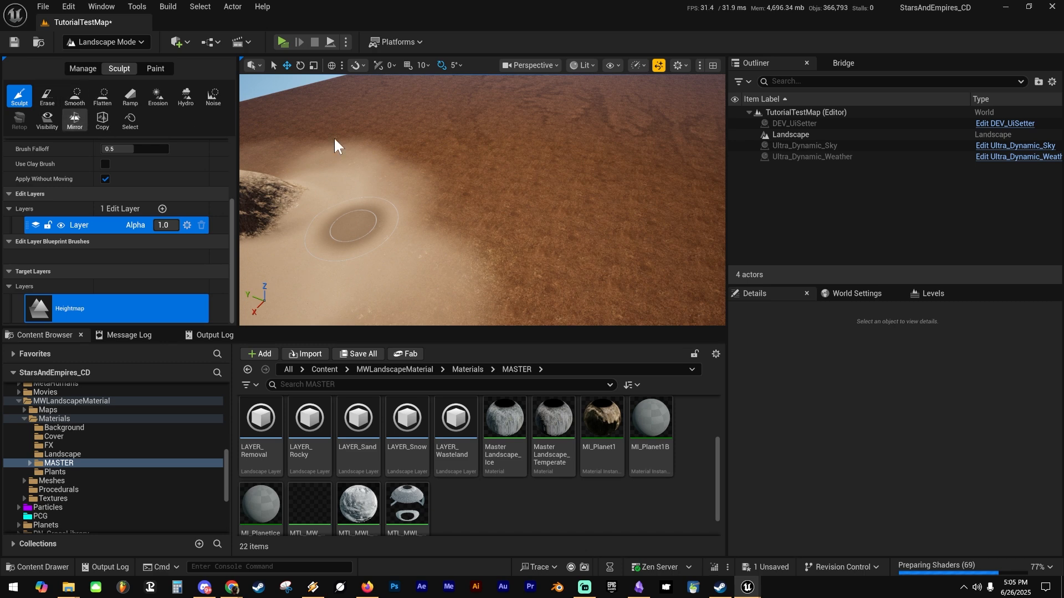
pyautogui.moveTo(512, 202)
pyautogui.mouseDown()
pyautogui.moveTo(582, 274)
pyautogui.moveTo(521, 266)
pyautogui.moveTo(671, 300)
pyautogui.moveTo(660, 266)
pyautogui.moveTo(696, 214)
pyautogui.mouseUp()
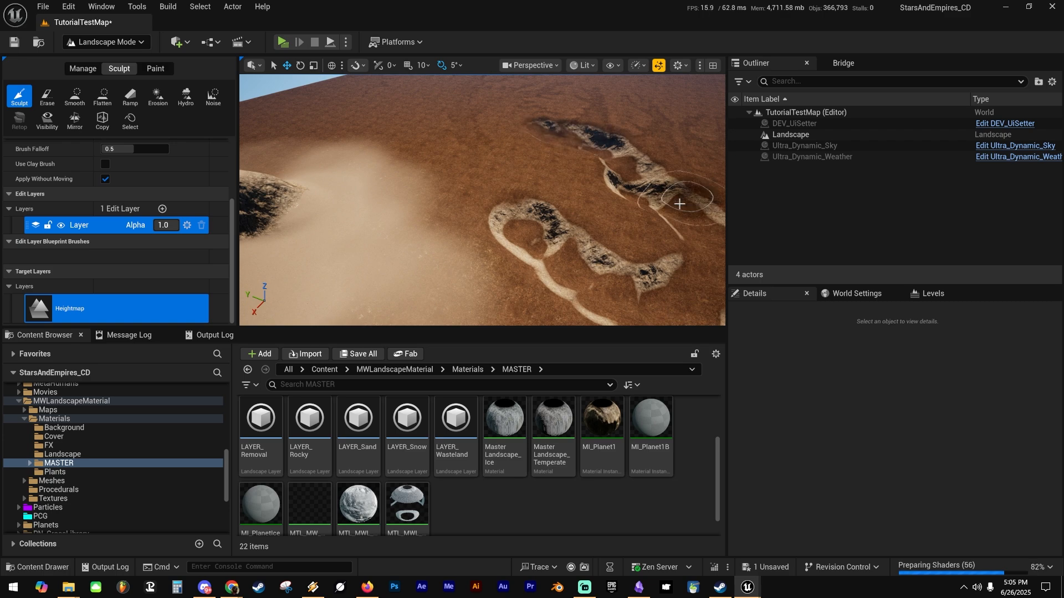
pyautogui.moveTo(680, 204)
pyautogui.mouseDown(button='right')
pyautogui.moveTo(715, 208)
pyautogui.moveTo(720, 219)
pyautogui.moveTo(679, 213)
pyautogui.mouseUp(button='right')
pyautogui.press('w')
pyautogui.press('s')
pyautogui.moveTo(515, 311); pyautogui.dragTo(547, 185)
pyautogui.moveTo(547, 185); pyautogui.dragTo(475, 177, button='right')
# Switch from Landscape mode to Selection mode and view the new ridges together with the painted sand ridge.
pyautogui.click(96, 37)
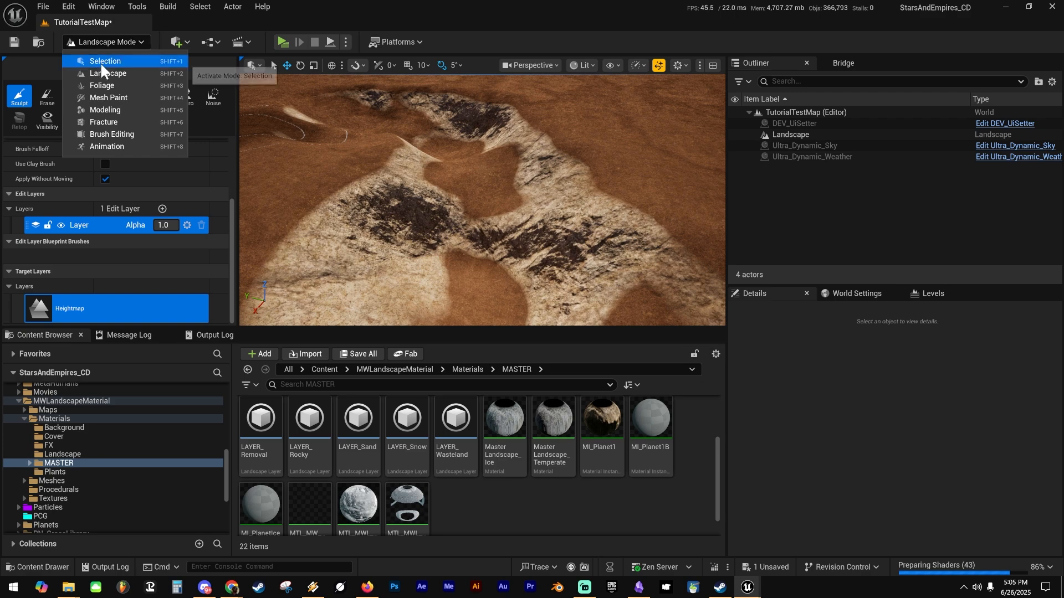
pyautogui.click(104, 61)
pyautogui.press('s')
pyautogui.moveTo(560, 258); pyautogui.dragTo(554, 262, button='right')
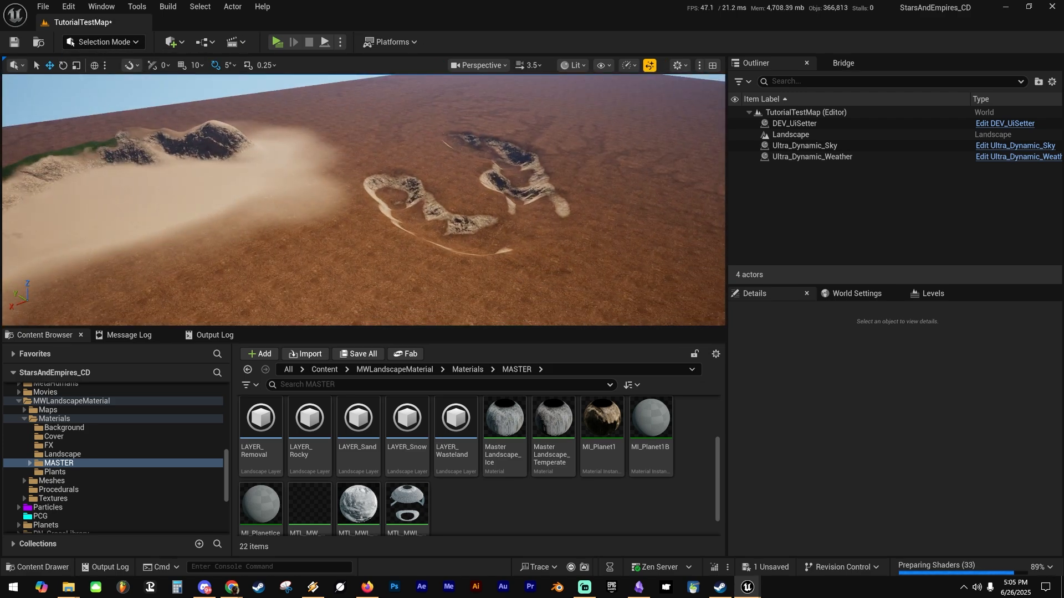
pyautogui.moveTo(496, 126); pyautogui.dragTo(514, 64)
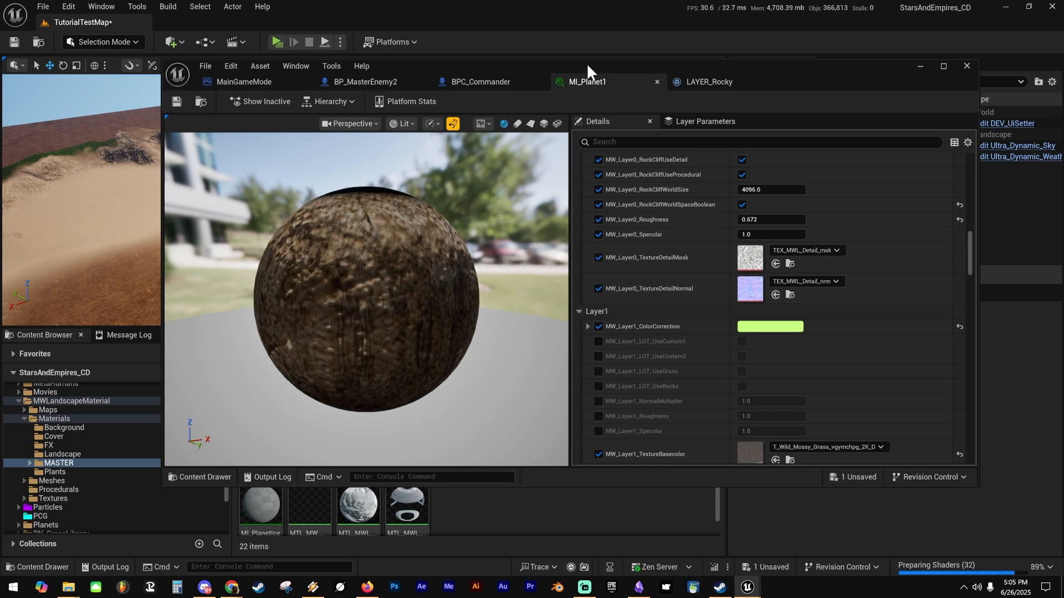
pyautogui.moveTo(587, 63); pyautogui.dragTo(1063, 79)
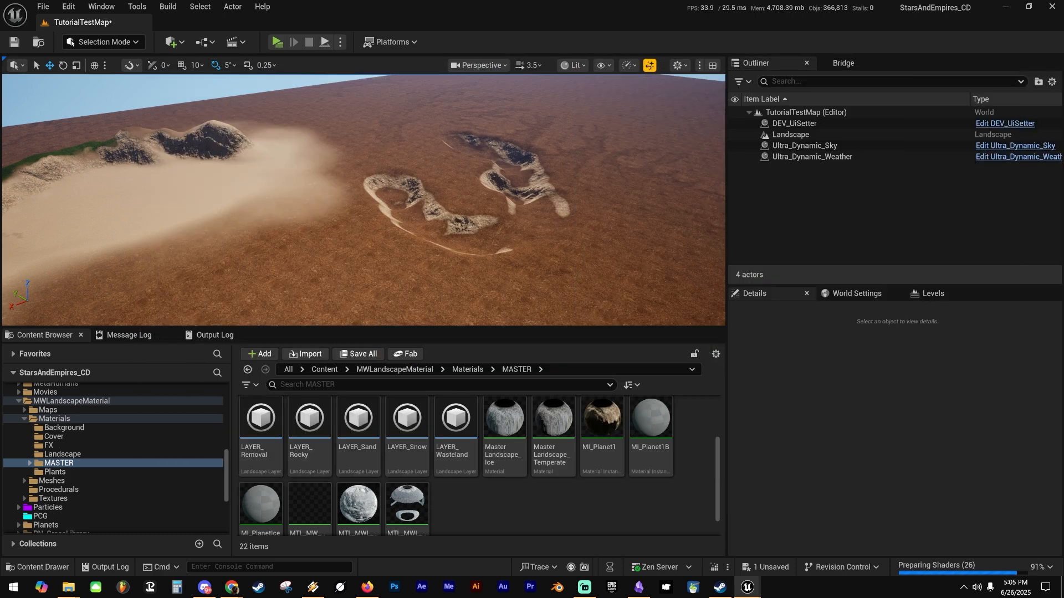
pyautogui.click(507, 503)
pyautogui.scroll(3, 509, 503)
pyautogui.scroll(-3, 568, 472)
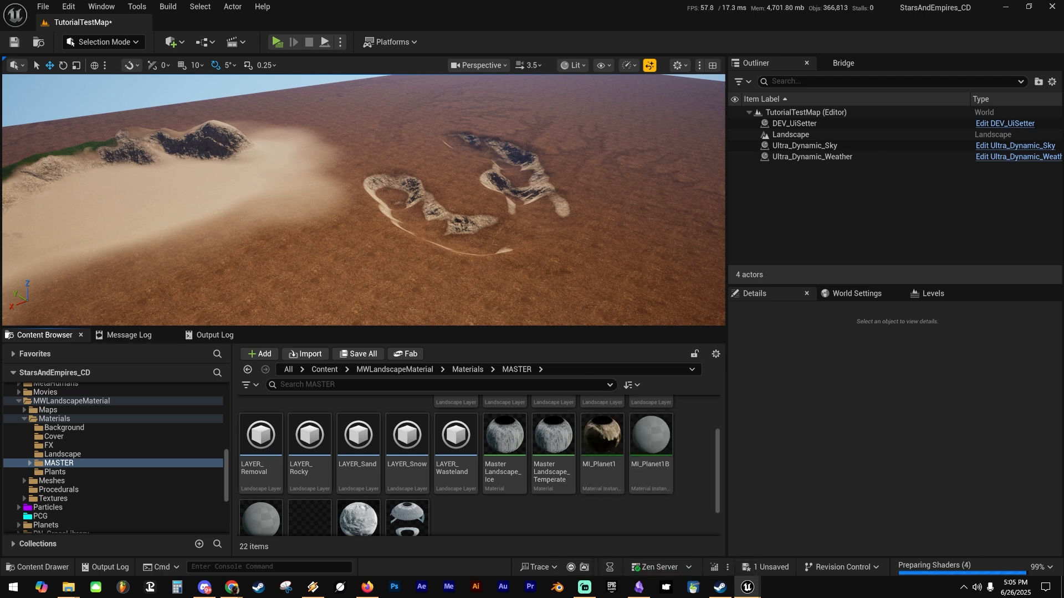
# Open the MasterLandscape_Temperate material and examine the Layer3 and Layer4 node groups in its graph.
pyautogui.moveTo(1063, 65); pyautogui.dragTo(500, 34)
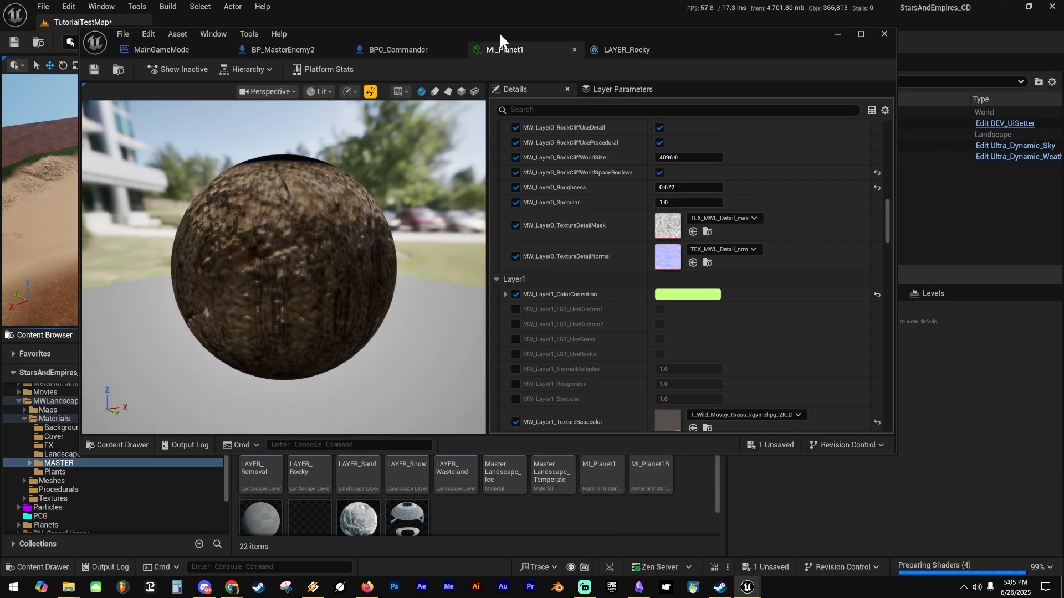
pyautogui.doubleClick(557, 469)
pyautogui.scroll(-9, 565, 244)
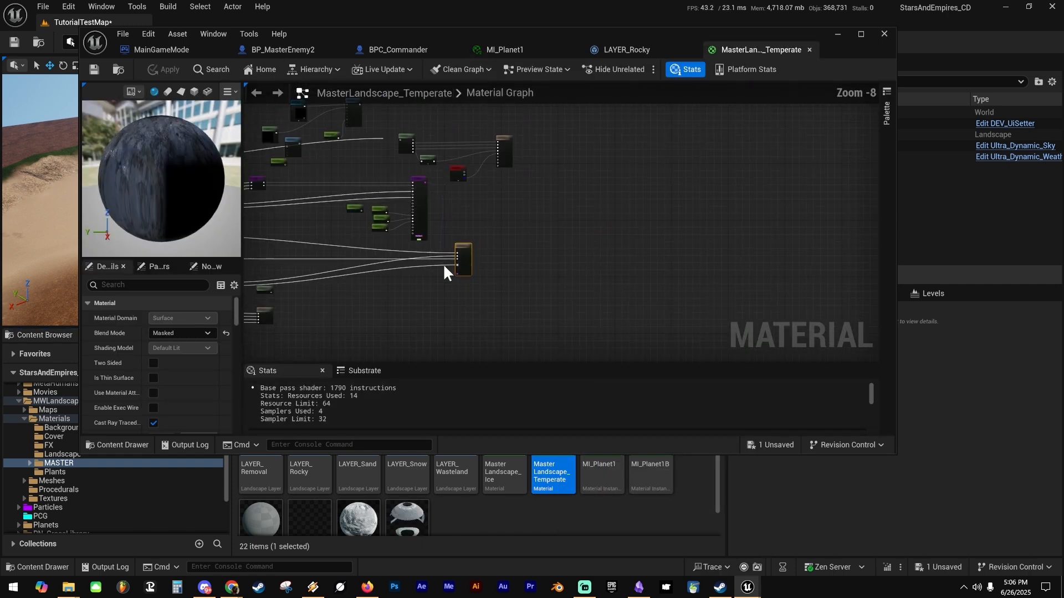
pyautogui.moveTo(536, 219); pyautogui.dragTo(745, 147, button='right')
pyautogui.scroll(7, 442, 202)
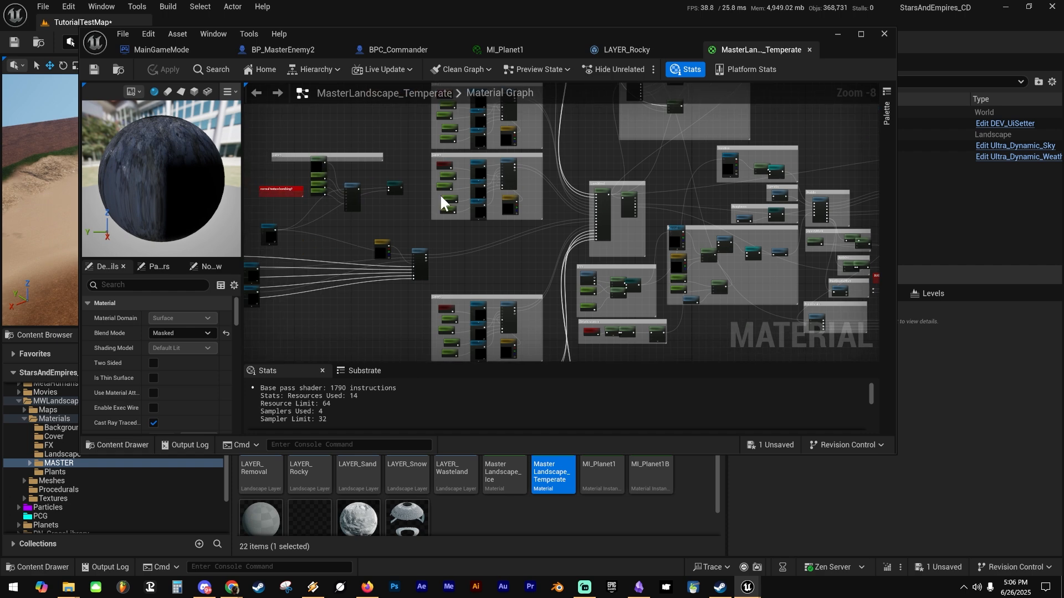
pyautogui.scroll(-2, 579, 216)
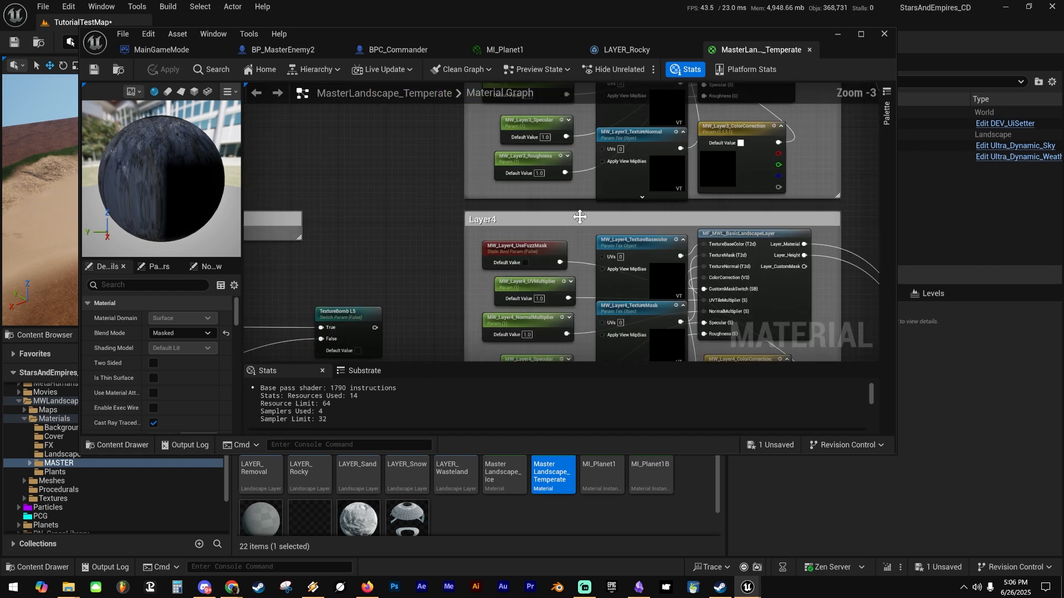
pyautogui.click(652, 176)
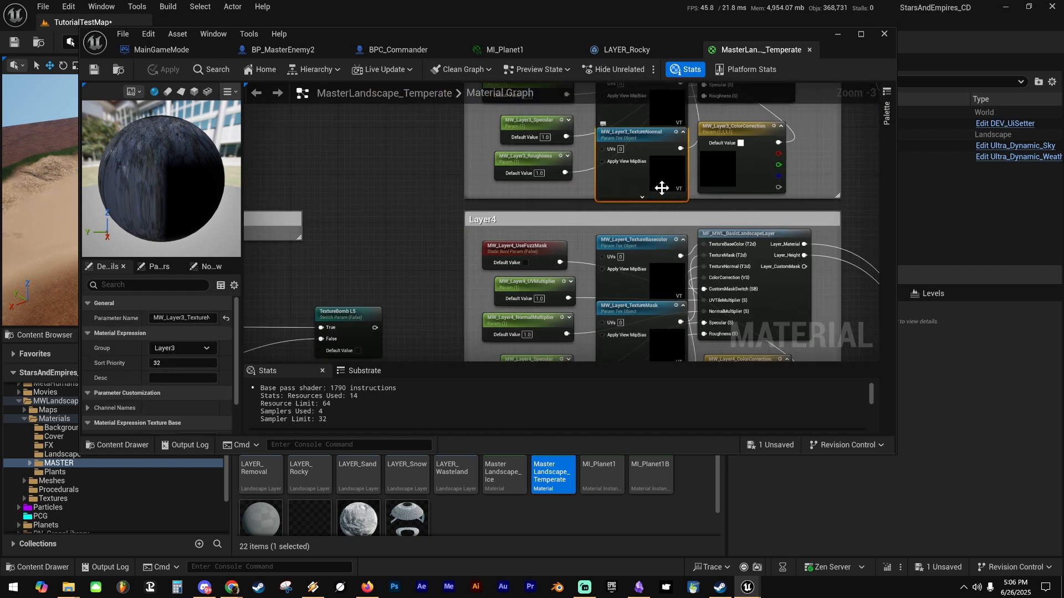
# Close the MasterLandscape_Temperate material and the LAYER_Rocky layer info, leaving MI_Planet1 open.
pyautogui.moveTo(667, 35); pyautogui.dragTo(1063, 61)
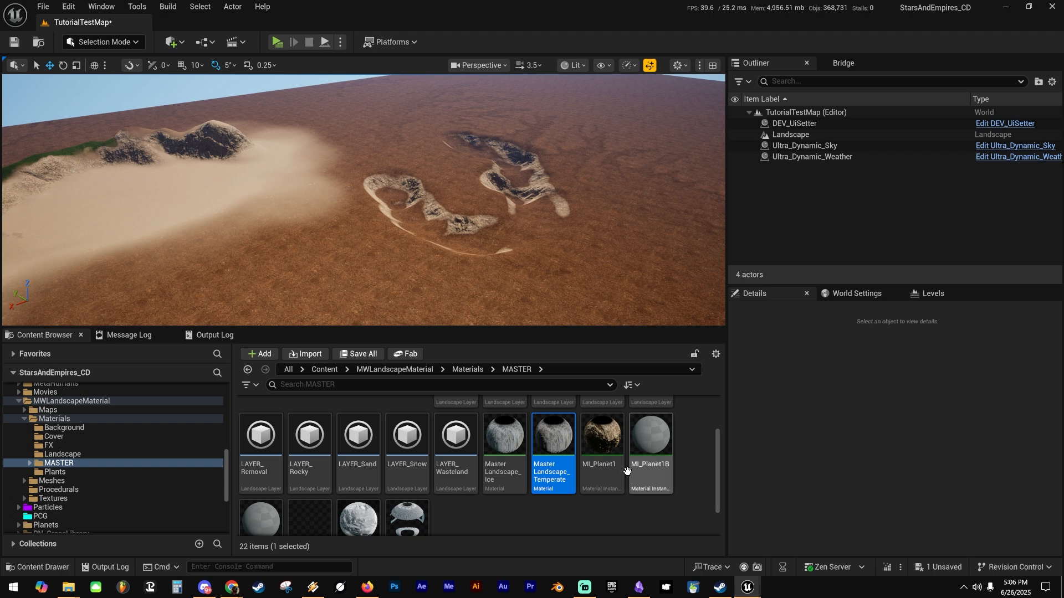
pyautogui.click(687, 458)
pyautogui.scroll(2, 665, 454)
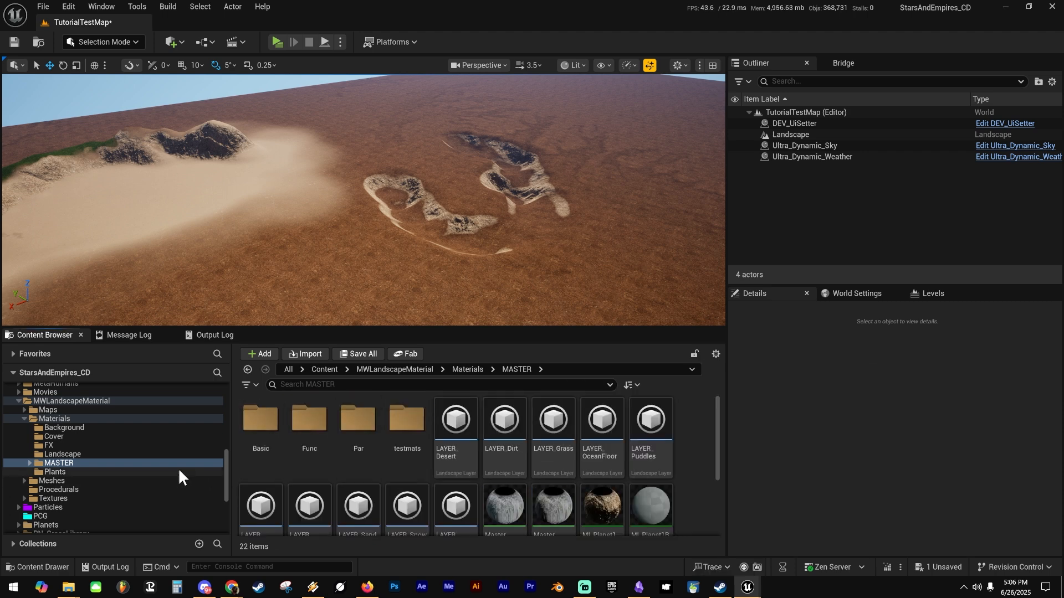
pyautogui.scroll(-2, 486, 510)
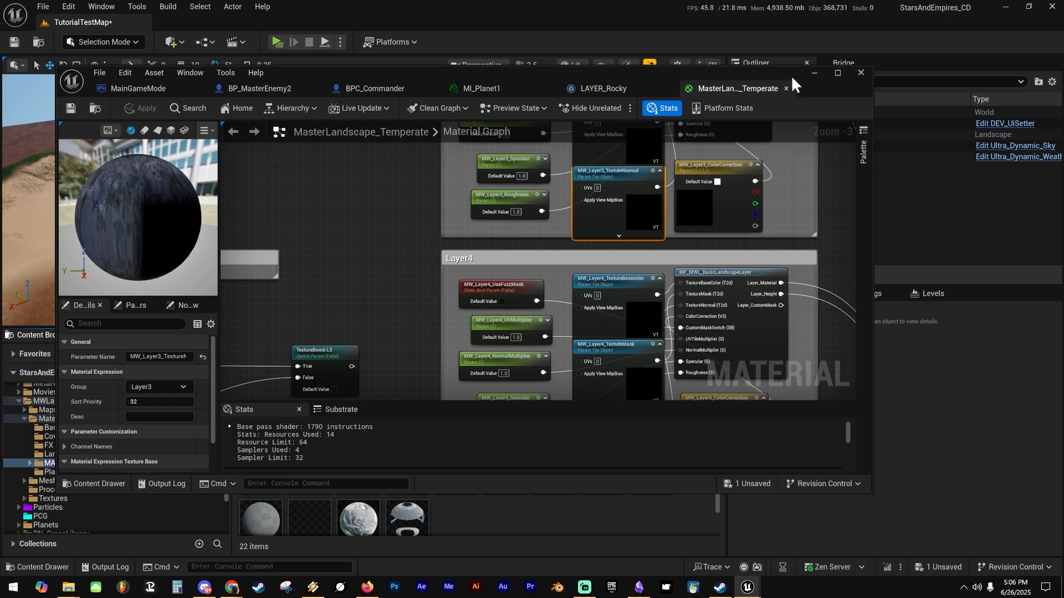
pyautogui.click(785, 89)
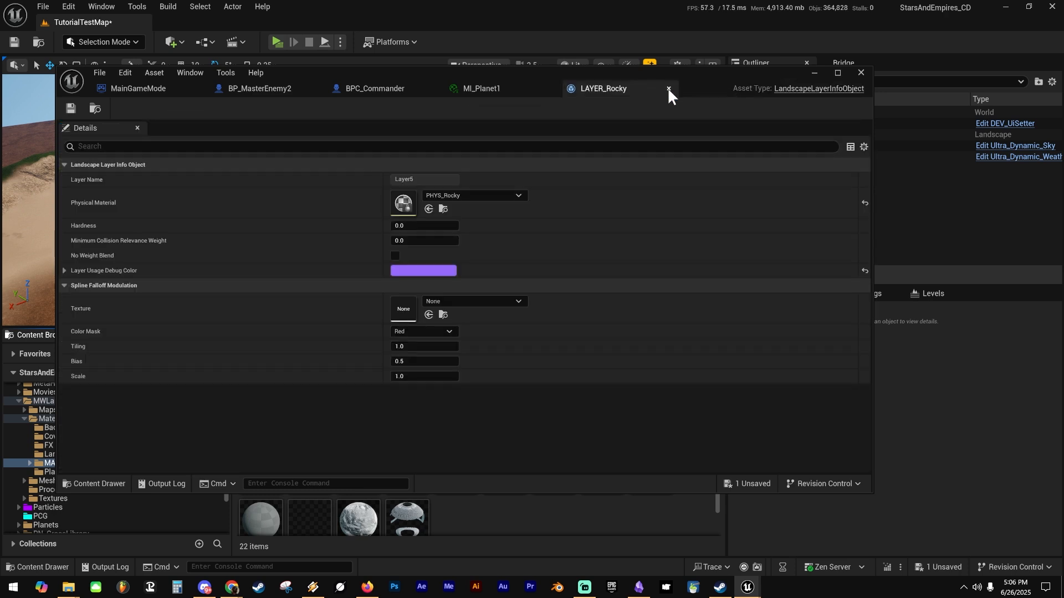
pyautogui.click(669, 89)
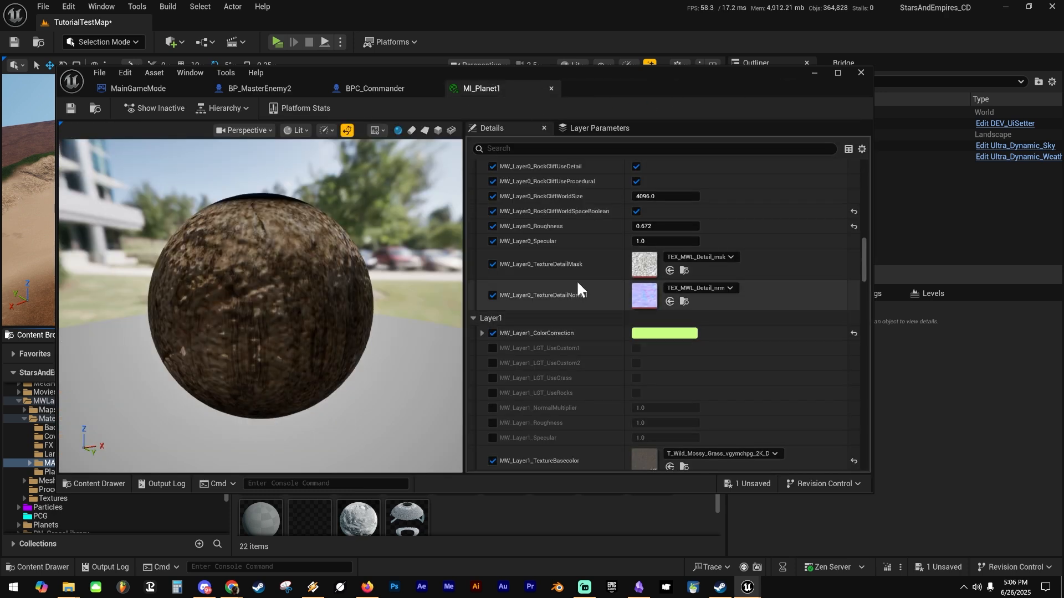
# Locate the MW_Layer1_TextureBasecolor texture of MI_Planet1 in its content folder and save TutorialTestMap.
pyautogui.scroll(-5, 560, 310)
pyautogui.scroll(3, 560, 302)
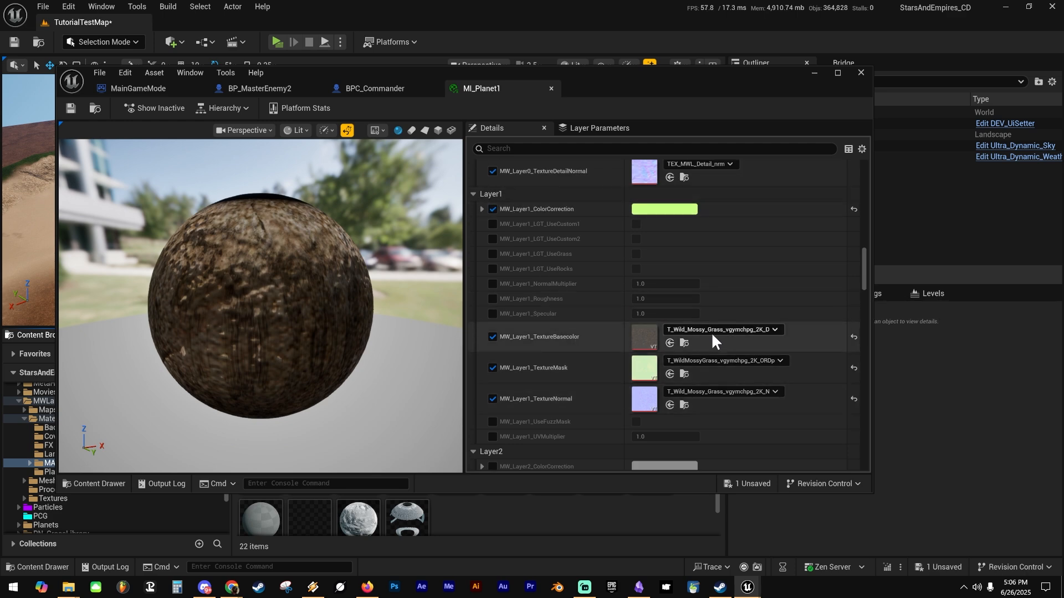
pyautogui.click(684, 343)
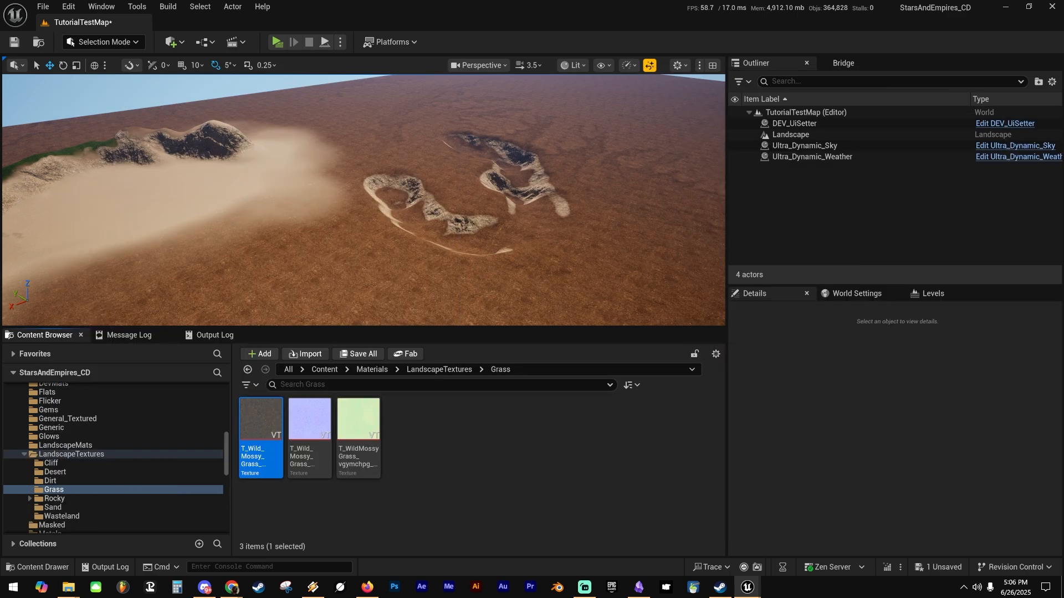
pyautogui.click(529, 416)
pyautogui.hotkey('ctrl', 's')
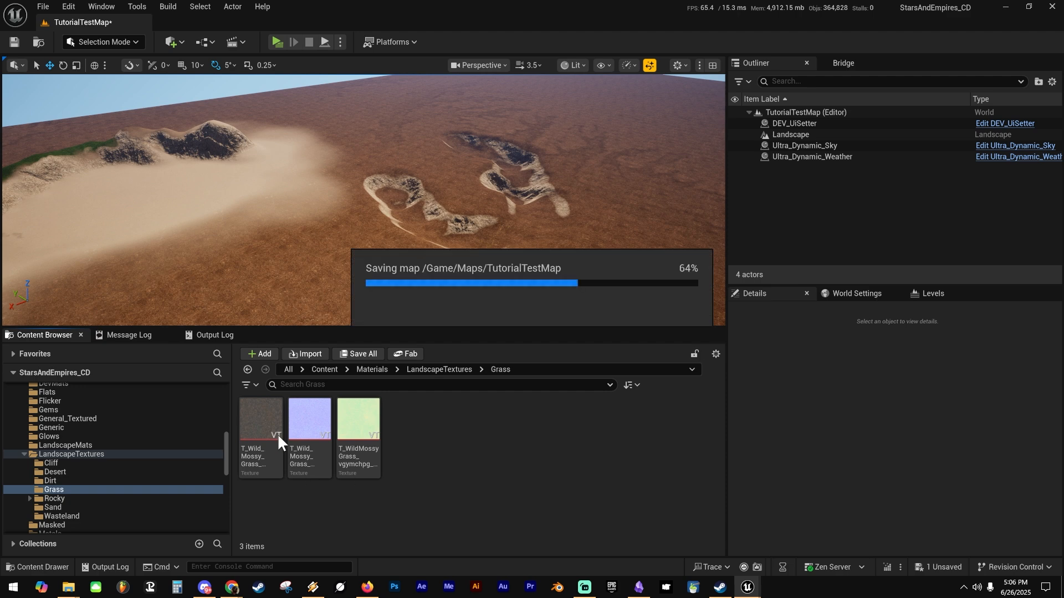
# Check the Convert VT to Regular Texture action for T_Wild_Mossy_Grass_vgymchpg_2K_D without applying it.
pyautogui.click(267, 420)
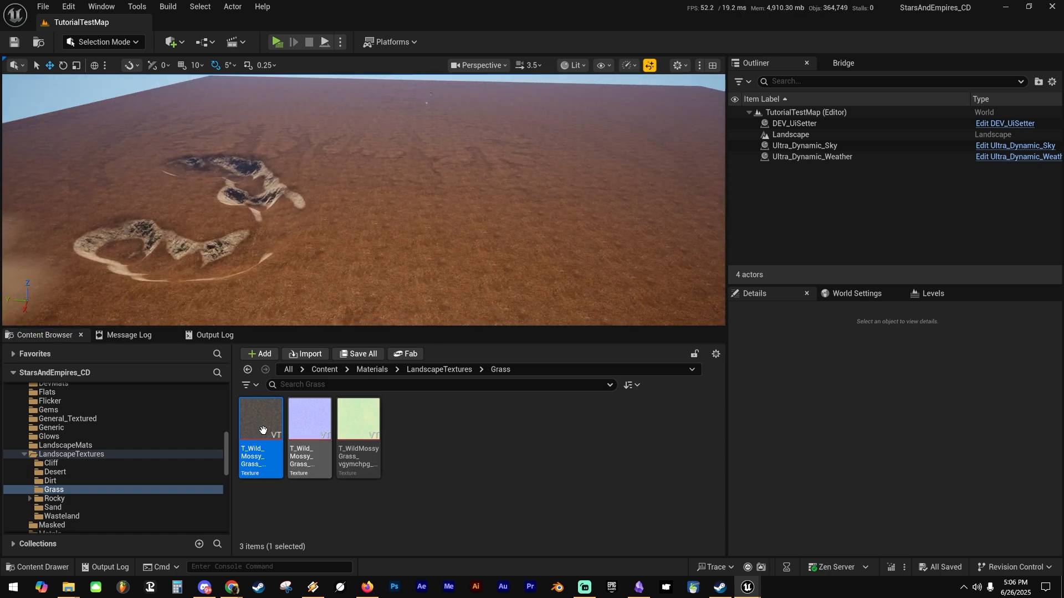
pyautogui.moveTo(267, 419)
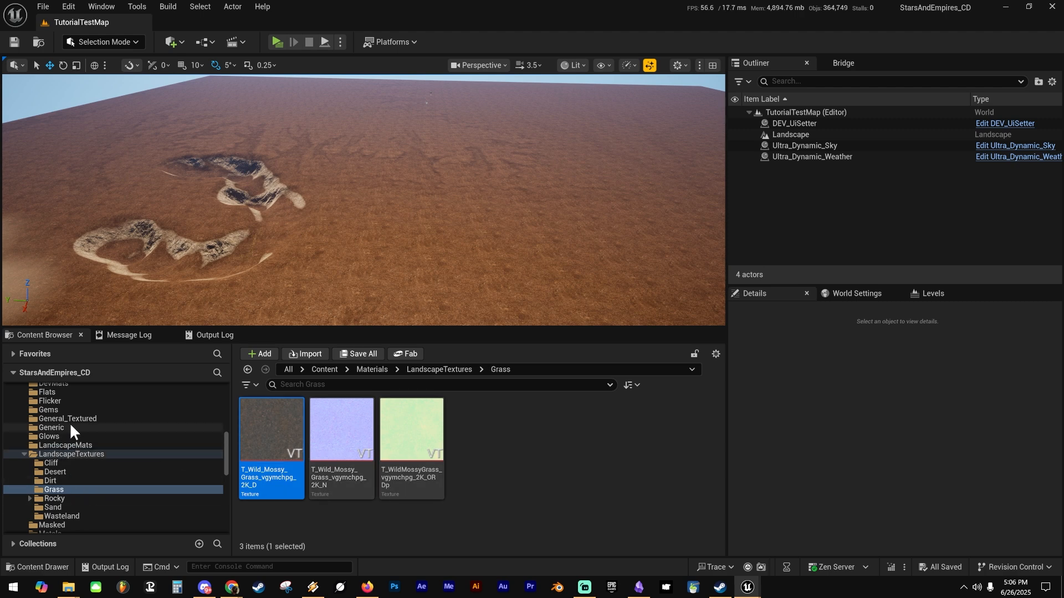
pyautogui.rightClick(260, 410)
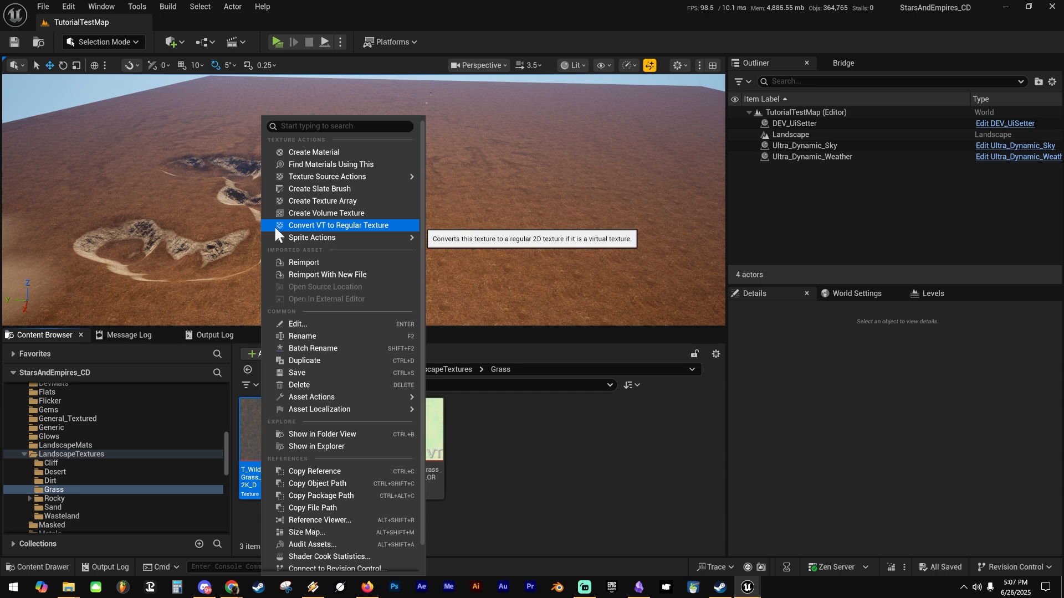
pyautogui.click(545, 474)
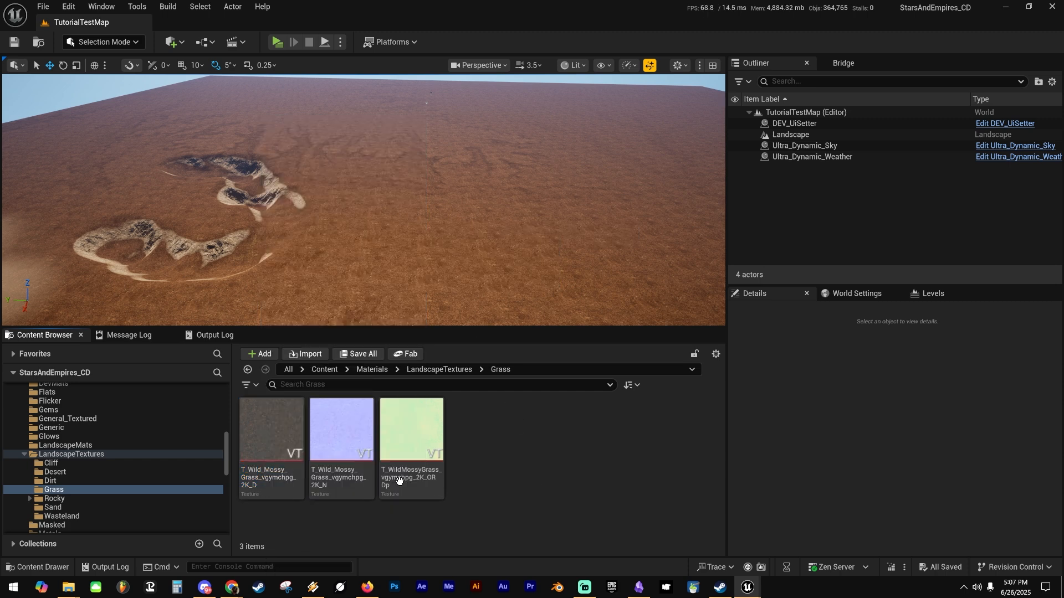
# Examine MI_Planet1 around its preview sphere and the dirt texture's tiling across the landscape from several heights and directions.
pyautogui.moveTo(1, 133); pyautogui.dragTo(476, 73)
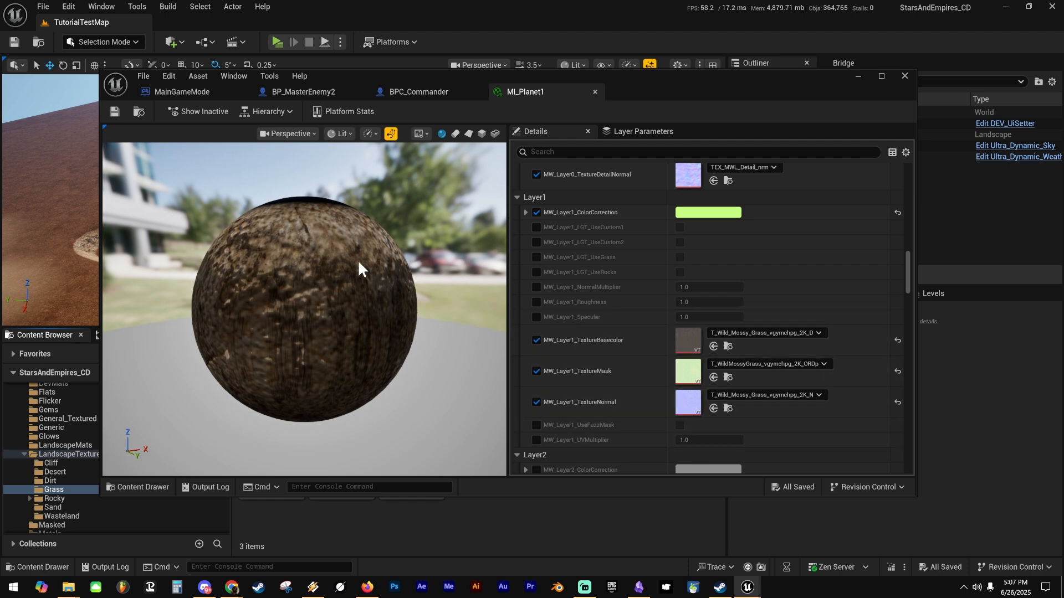
pyautogui.moveTo(417, 284); pyautogui.dragTo(261, 304)
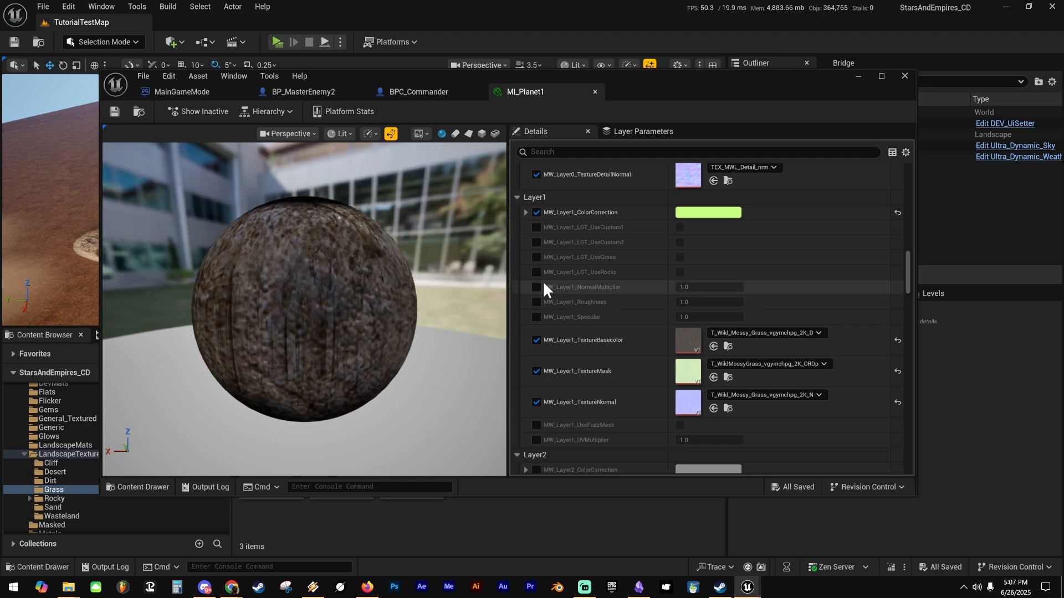
pyautogui.moveTo(376, 243); pyautogui.dragTo(338, 247)
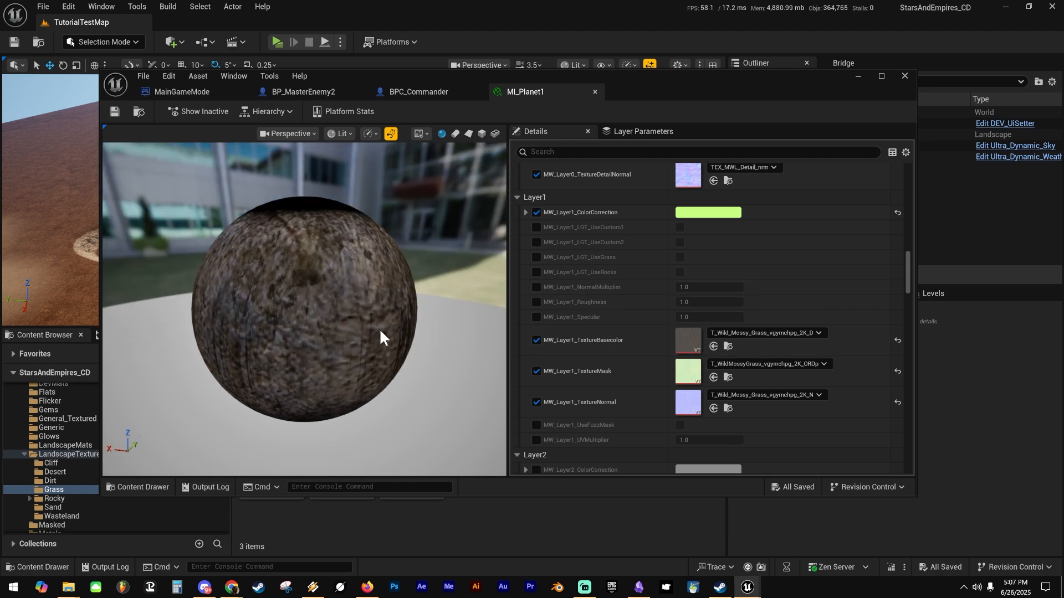
pyautogui.moveTo(651, 78); pyautogui.dragTo(1063, 144)
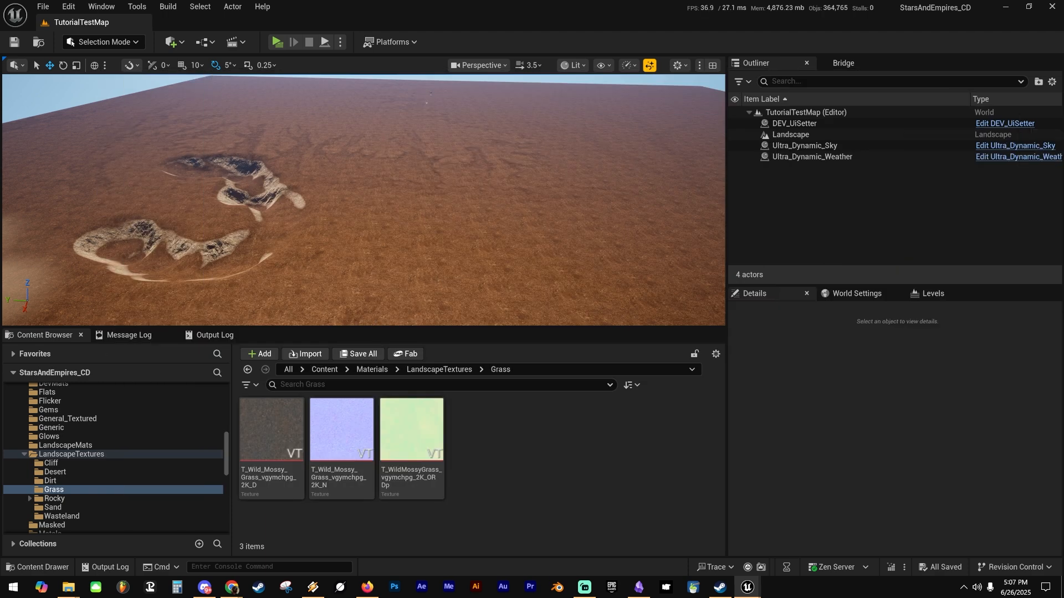
pyautogui.press('w')
pyautogui.moveTo(513, 201); pyautogui.dragTo(486, 228, button='right')
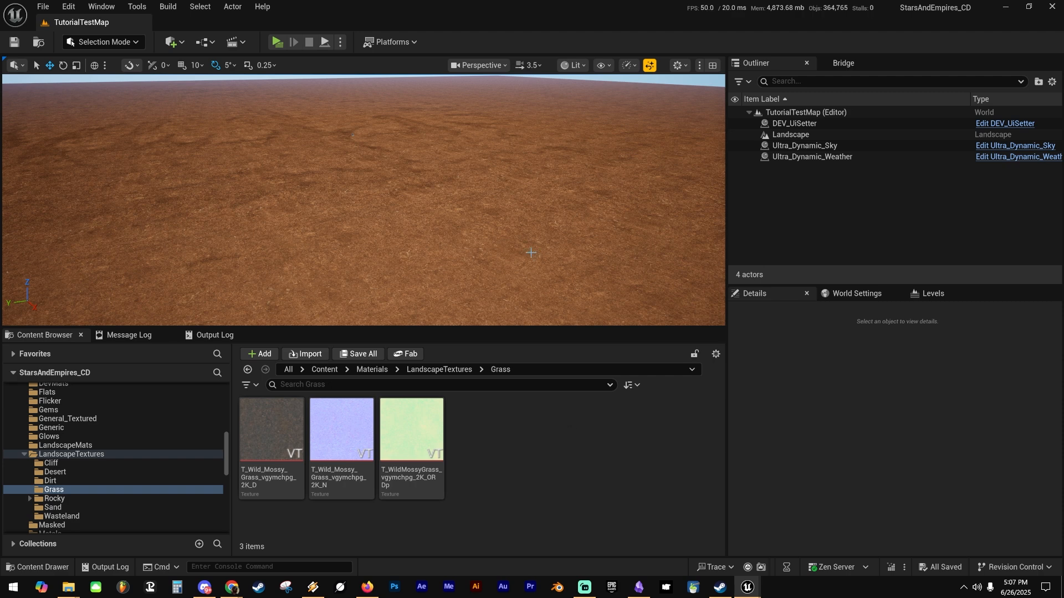
pyautogui.moveTo(530, 253); pyautogui.dragTo(484, 137, button='right')
pyautogui.moveTo(470, 181); pyautogui.dragTo(441, 176, button='right')
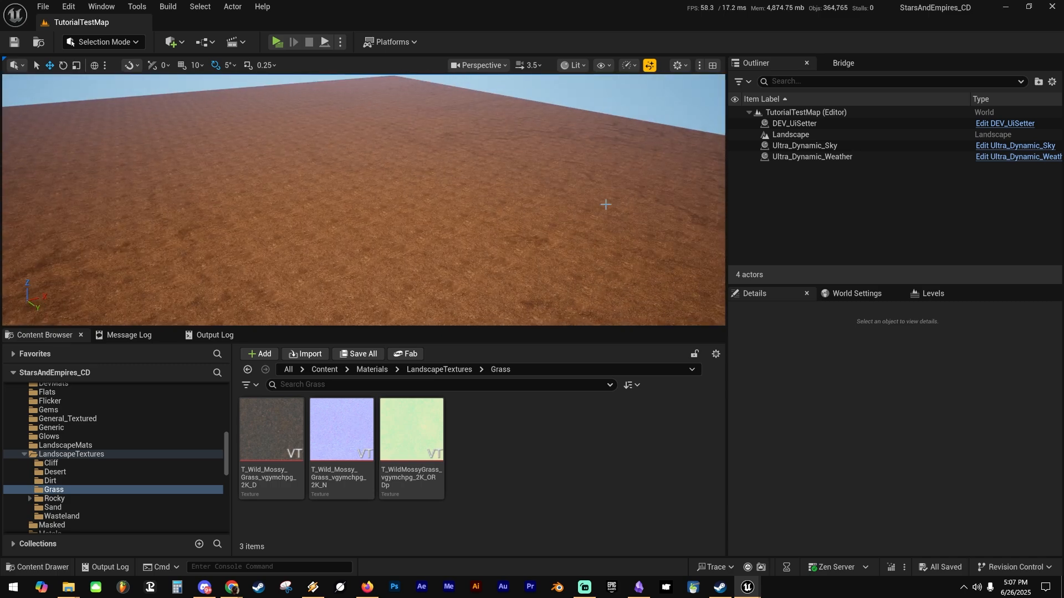
pyautogui.moveTo(604, 204); pyautogui.dragTo(501, 106, button='right')
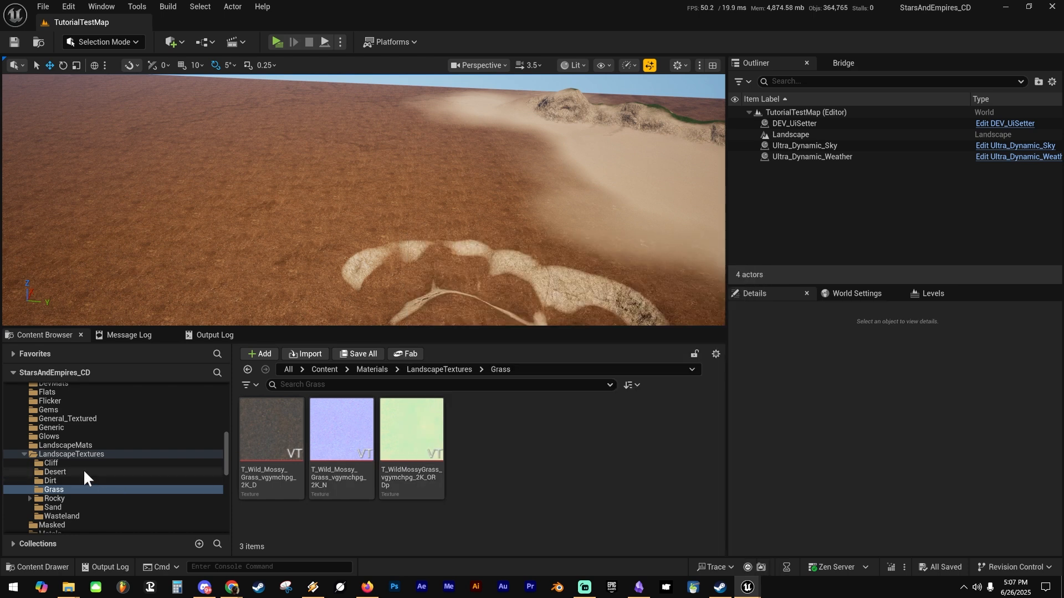
# Open the T_Wild_Mossy_Grass_vgymchpg_2K_D texture and view the available Mip Gen Settings options.
pyautogui.click(272, 416)
pyautogui.doubleClick(272, 416)
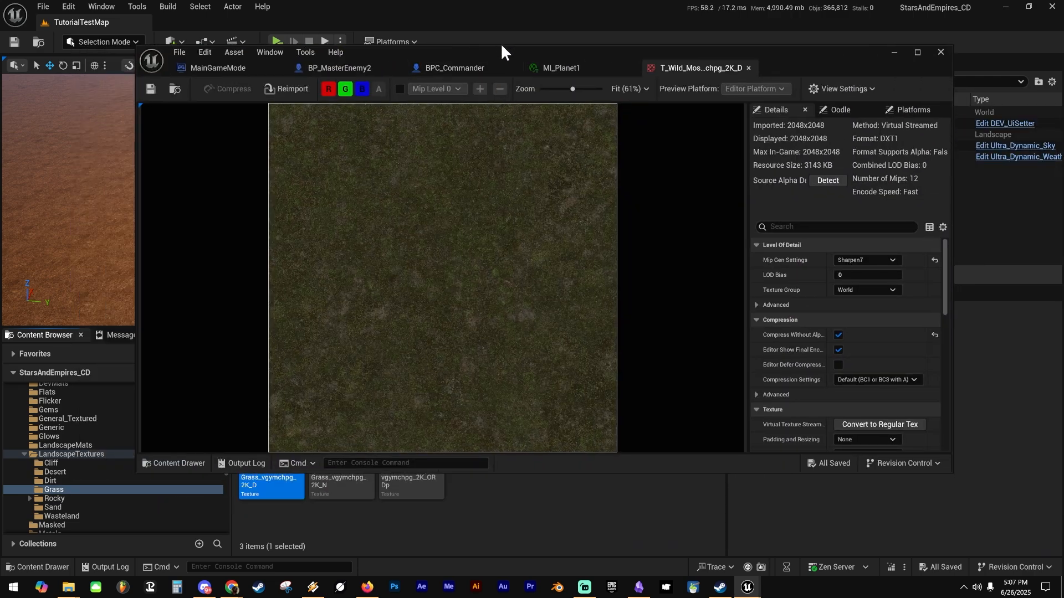
pyautogui.moveTo(502, 46); pyautogui.dragTo(563, 75)
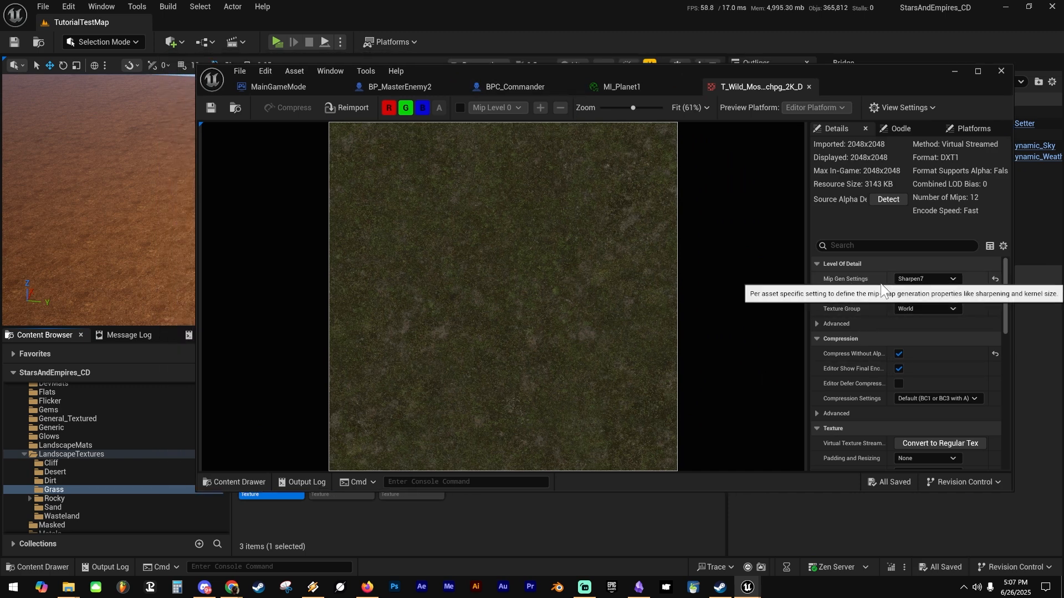
pyautogui.click(925, 279)
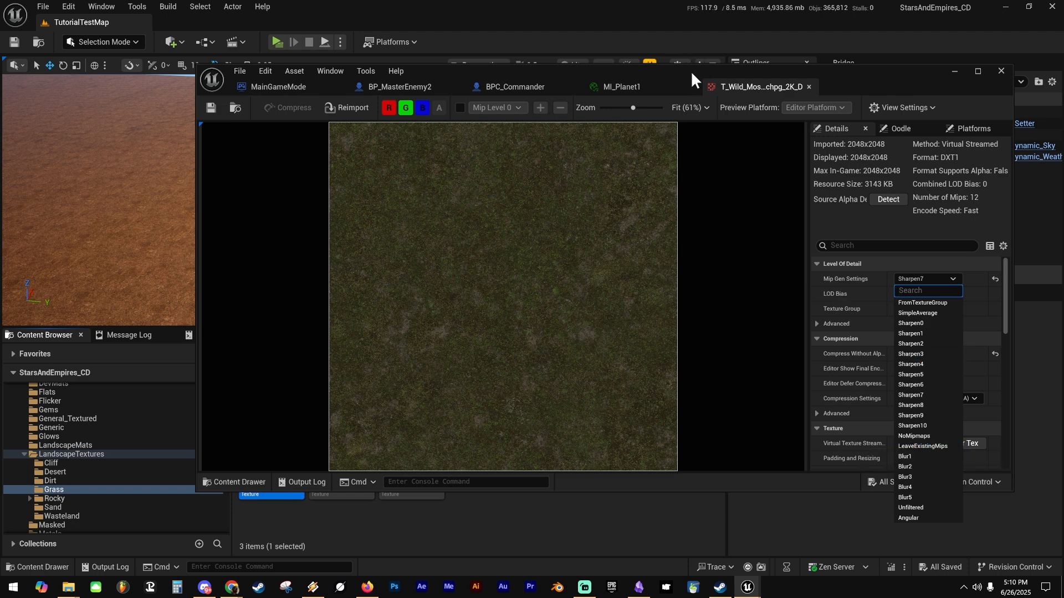
pyautogui.moveTo(691, 72); pyautogui.dragTo(1063, 141)
# Examine the dirt ground of the landscape up close and toward the horizon.
pyautogui.moveTo(493, 181); pyautogui.dragTo(673, 203, button='right')
pyautogui.press('w')
pyautogui.moveTo(392, 178); pyautogui.dragTo(392, 149, button='right')
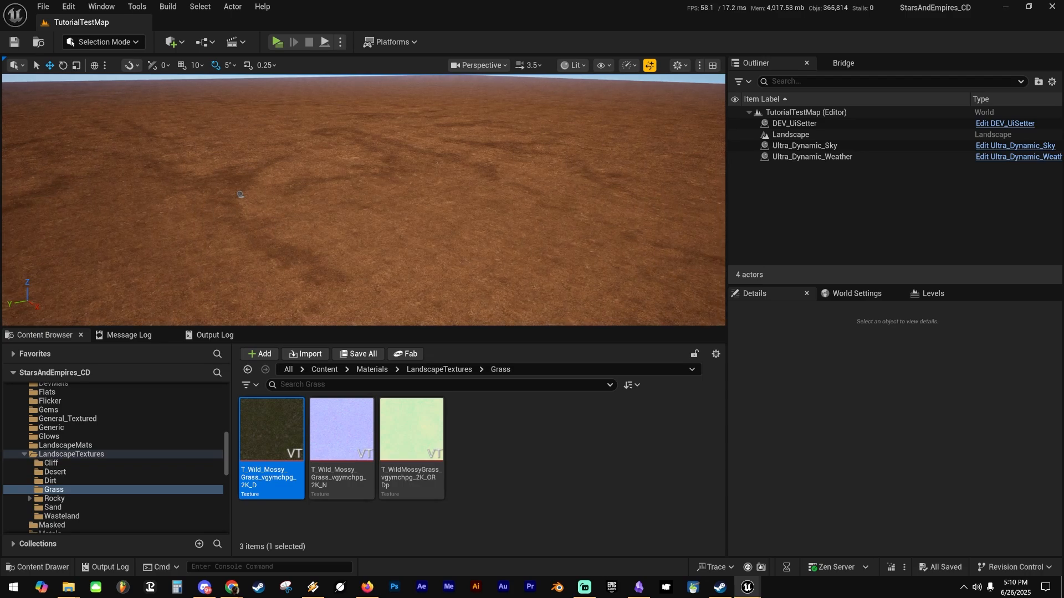
# Inspect the dirt layer's texture detail at close range and mid-distance, ending near the painted sand patches.
pyautogui.moveTo(149, 185); pyautogui.dragTo(155, 216, button='right')
pyautogui.press('w')
pyautogui.moveTo(429, 156); pyautogui.dragTo(432, 158, button='right')
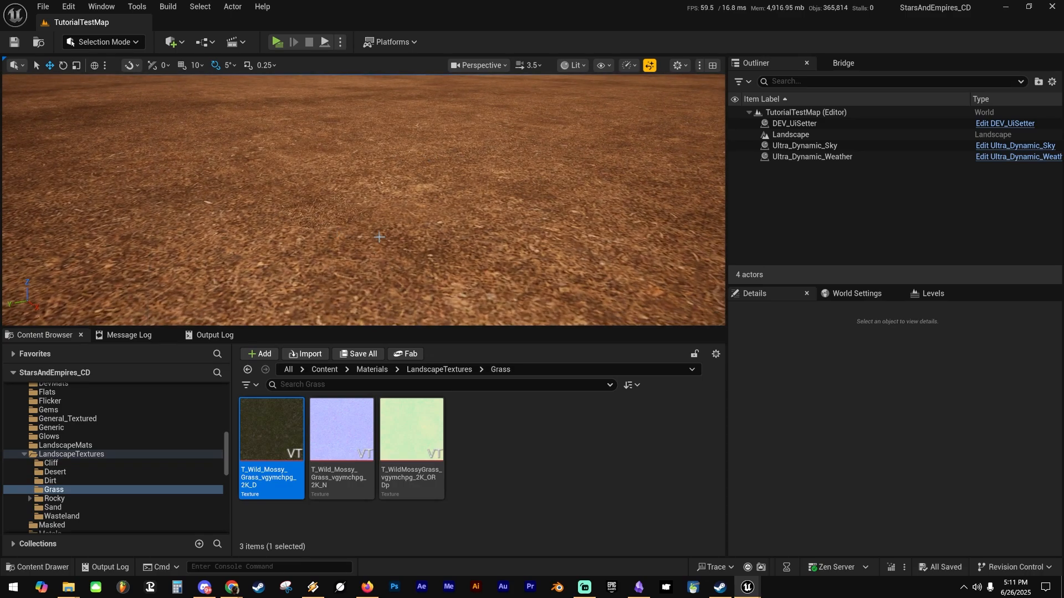
pyautogui.press('w')
pyautogui.moveTo(379, 237)
pyautogui.mouseDown(button='right')
pyautogui.moveTo(450, 254)
pyautogui.moveTo(387, 243)
pyautogui.mouseUp(button='right')
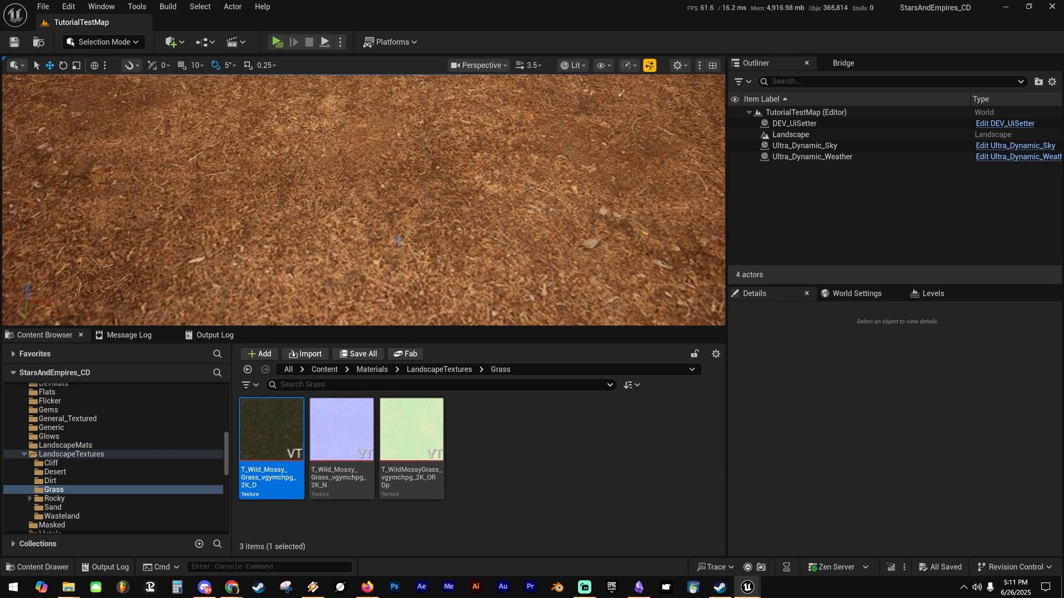
pyautogui.moveTo(353, 161)
pyautogui.mouseDown(button='right')
pyautogui.moveTo(336, 157)
pyautogui.moveTo(354, 160)
pyautogui.mouseUp(button='right')
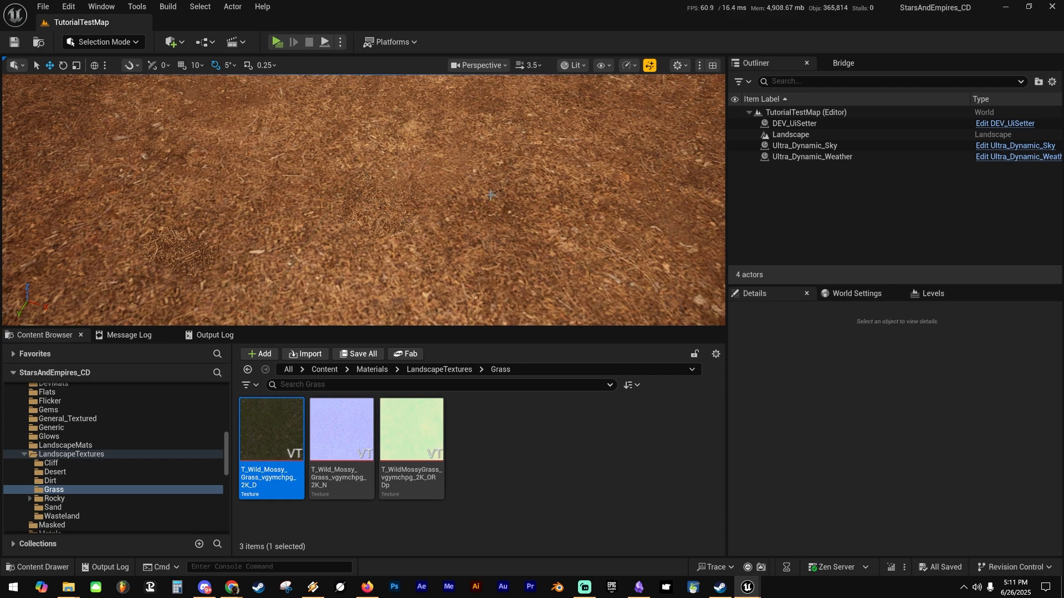
pyautogui.moveTo(491, 196); pyautogui.dragTo(568, 205, button='right')
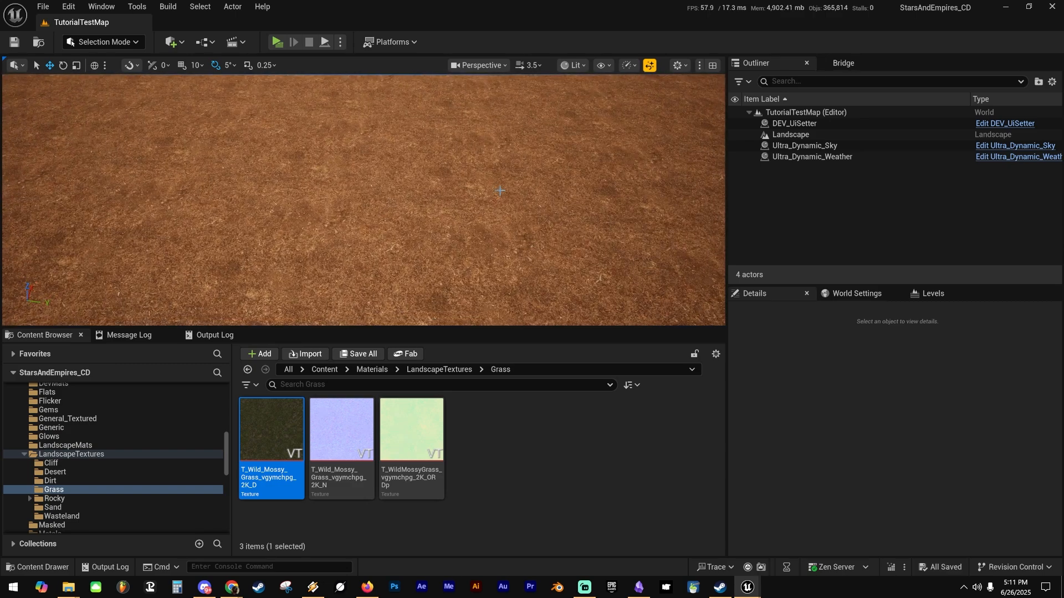
pyautogui.moveTo(452, 235); pyautogui.dragTo(543, 201, button='right')
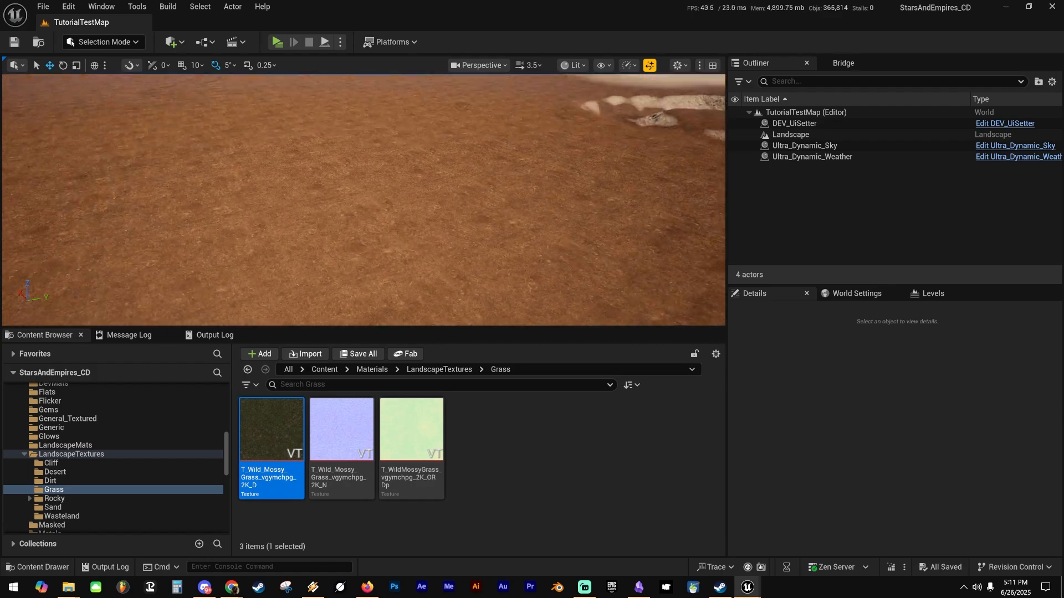
# Return to T_Wild_Mossy_Grass_vgymchpg_2K_D and review its Mip Gen Settings options and level of detail settings without changing them.
pyautogui.moveTo(658, 80); pyautogui.dragTo(613, 50)
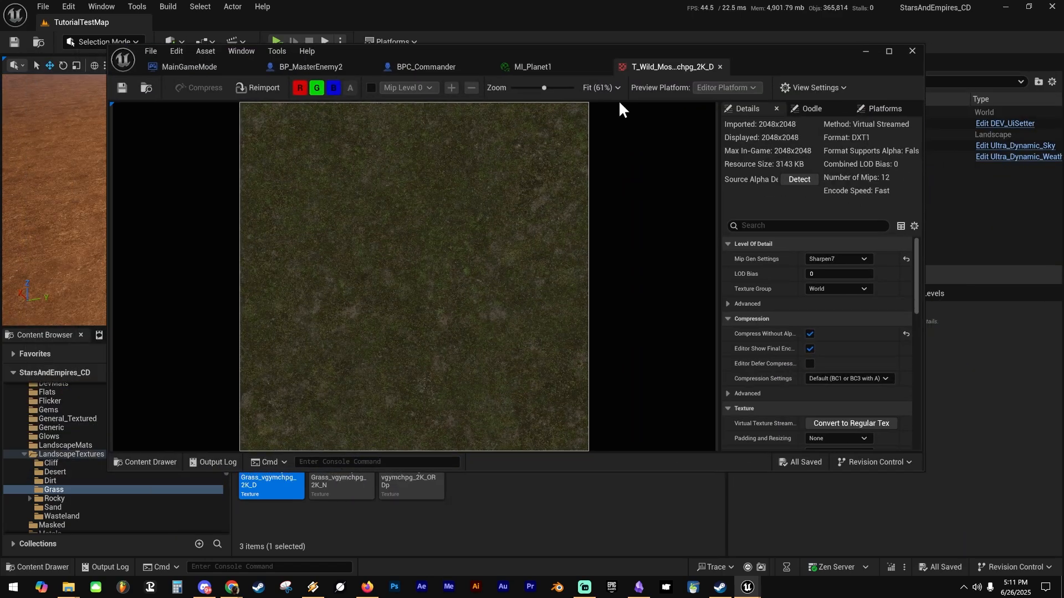
pyautogui.click(836, 259)
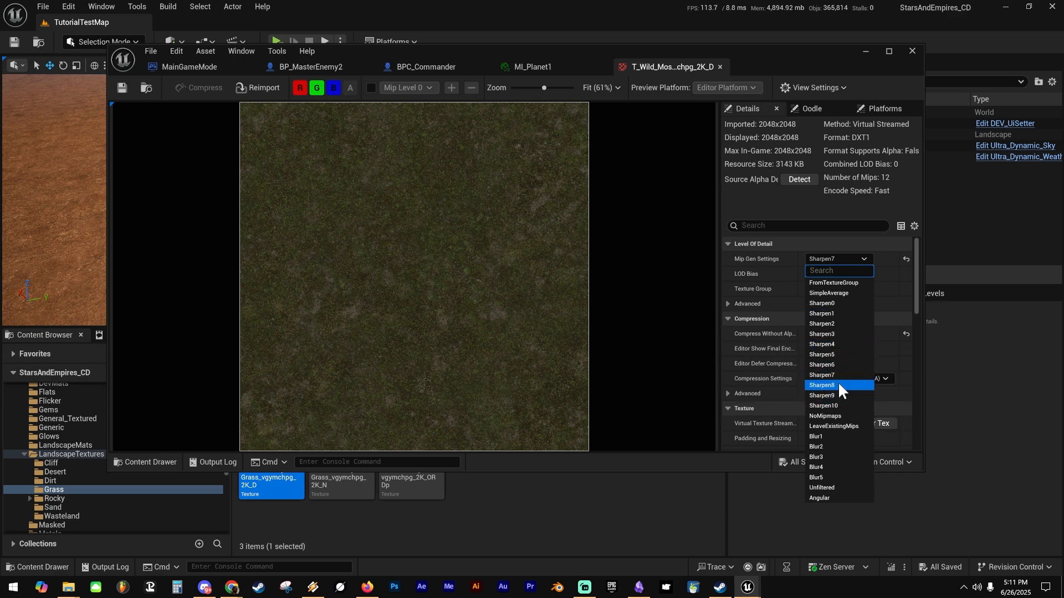
pyautogui.click(773, 251)
pyautogui.click(847, 261)
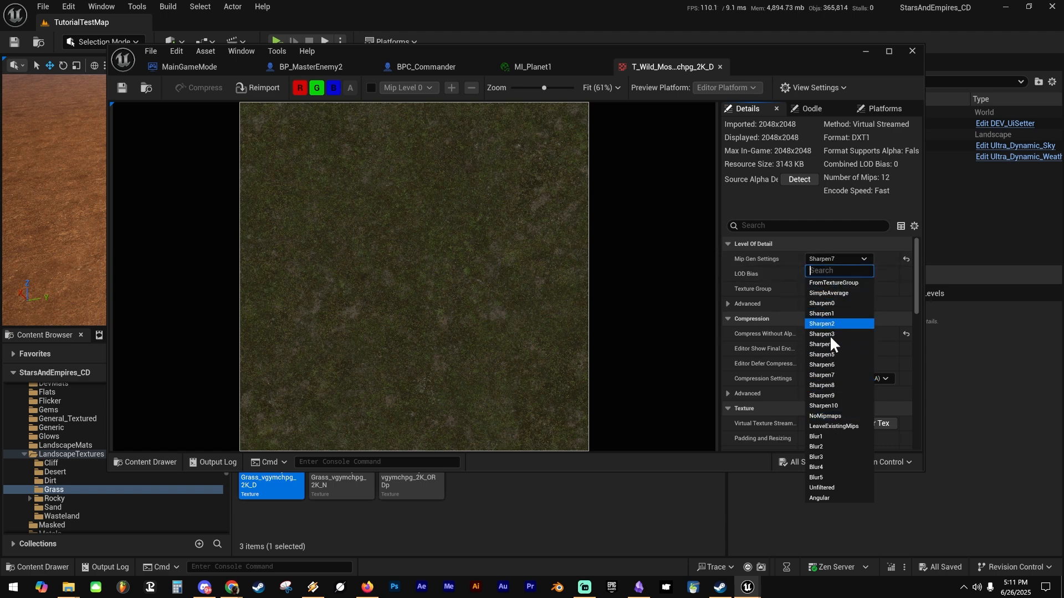
pyautogui.click(763, 257)
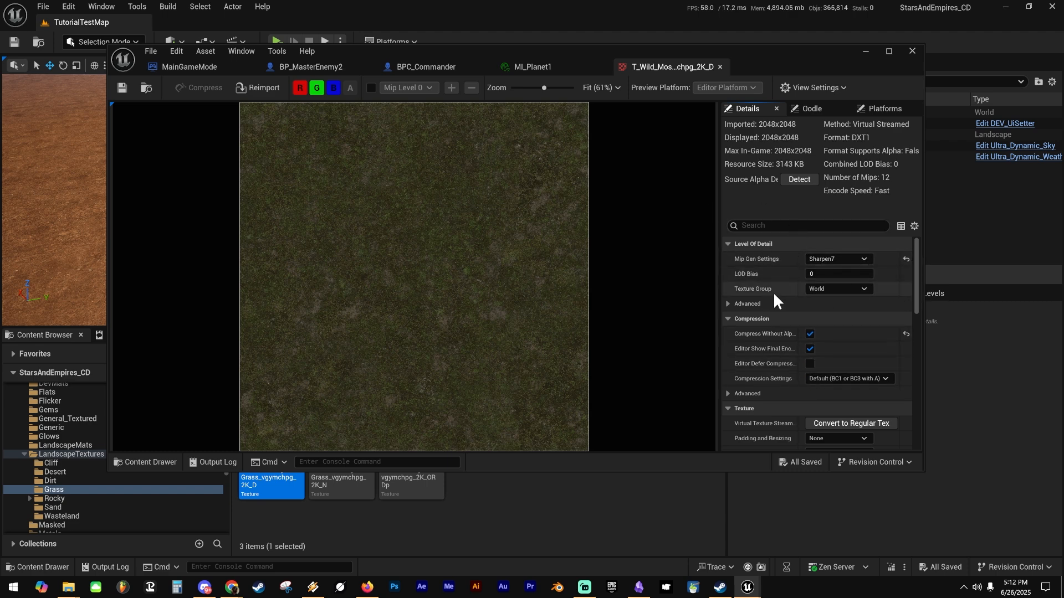
pyautogui.scroll(-1, 773, 288)
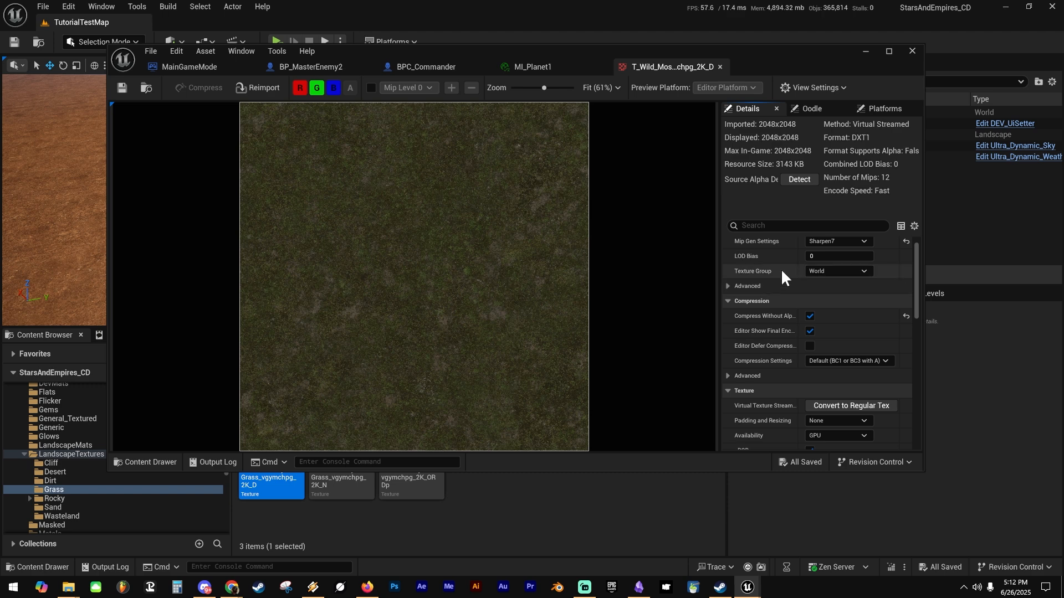
pyautogui.scroll(1, 776, 271)
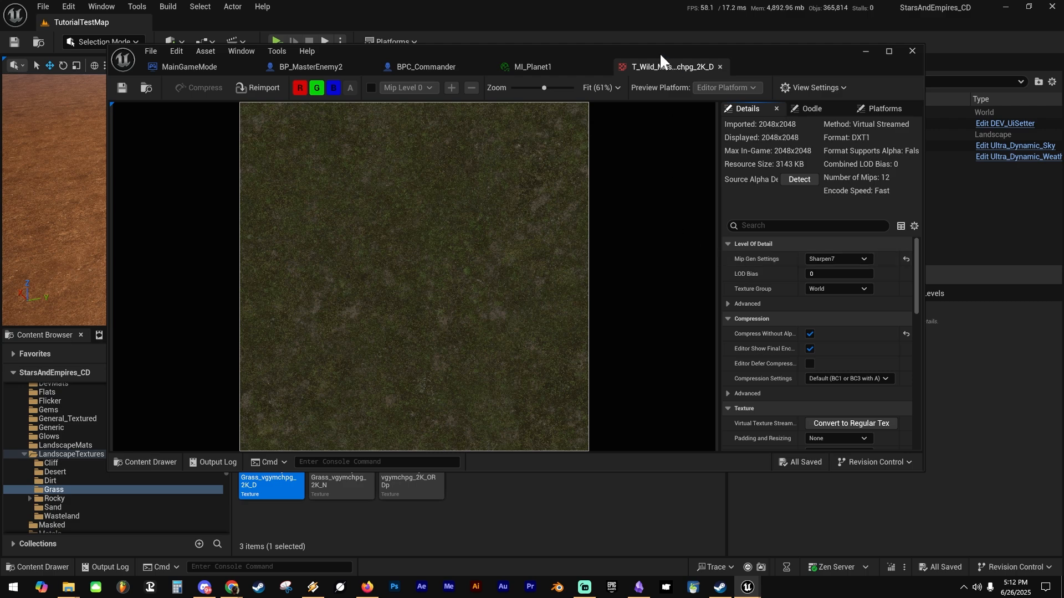
# Move the texture editor aside and compare the landscape's dirt sharpness close to the ground and from high above.
pyautogui.moveTo(659, 52); pyautogui.dragTo(624, 319)
pyautogui.moveTo(363, 194); pyautogui.dragTo(471, 175, button='right')
pyautogui.moveTo(555, 319); pyautogui.dragTo(576, 88)
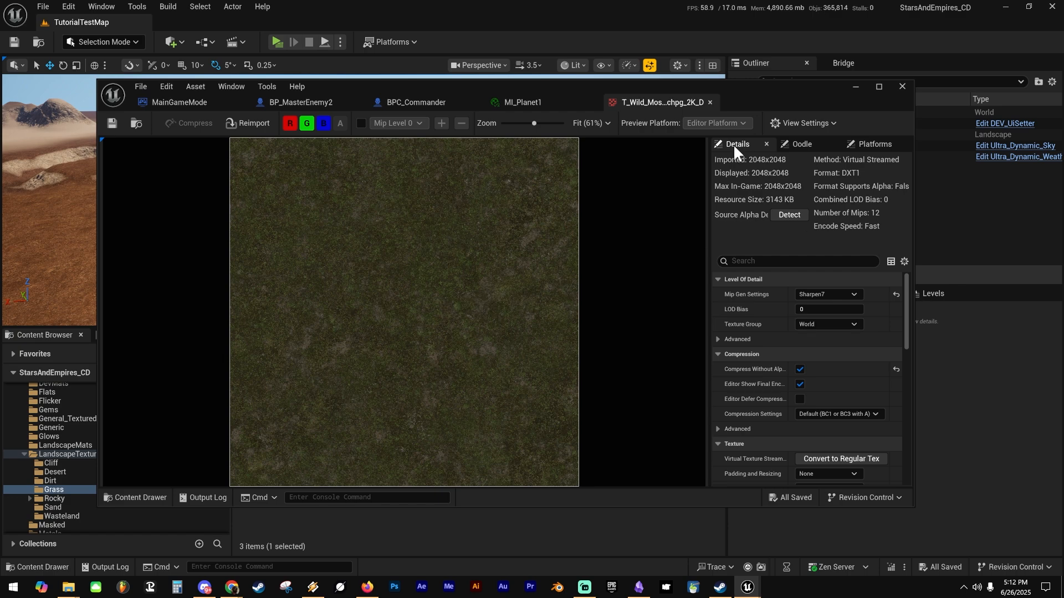
pyautogui.moveTo(747, 93); pyautogui.dragTo(1063, 85)
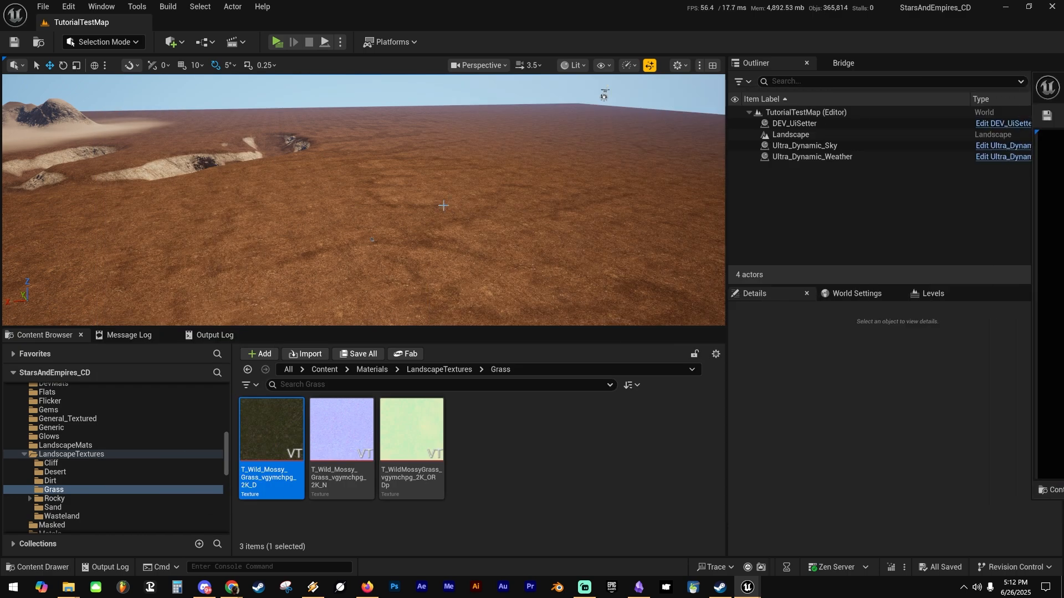
pyautogui.moveTo(440, 201); pyautogui.dragTo(8, 124, button='right')
pyautogui.moveTo(363, 200); pyautogui.dragTo(440, 190, button='right')
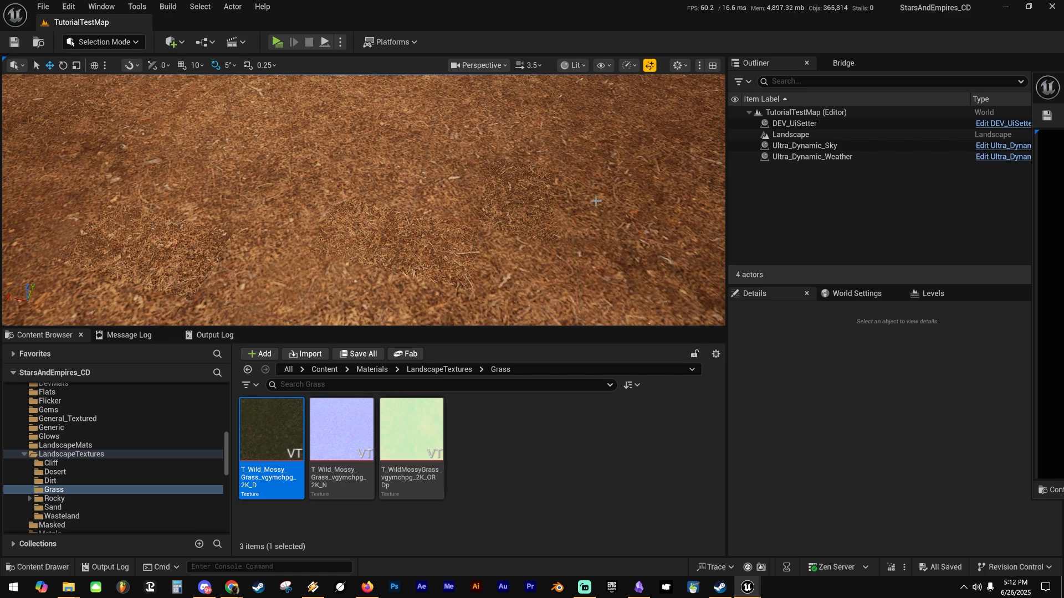
pyautogui.moveTo(385, 159); pyautogui.dragTo(374, 197, button='right')
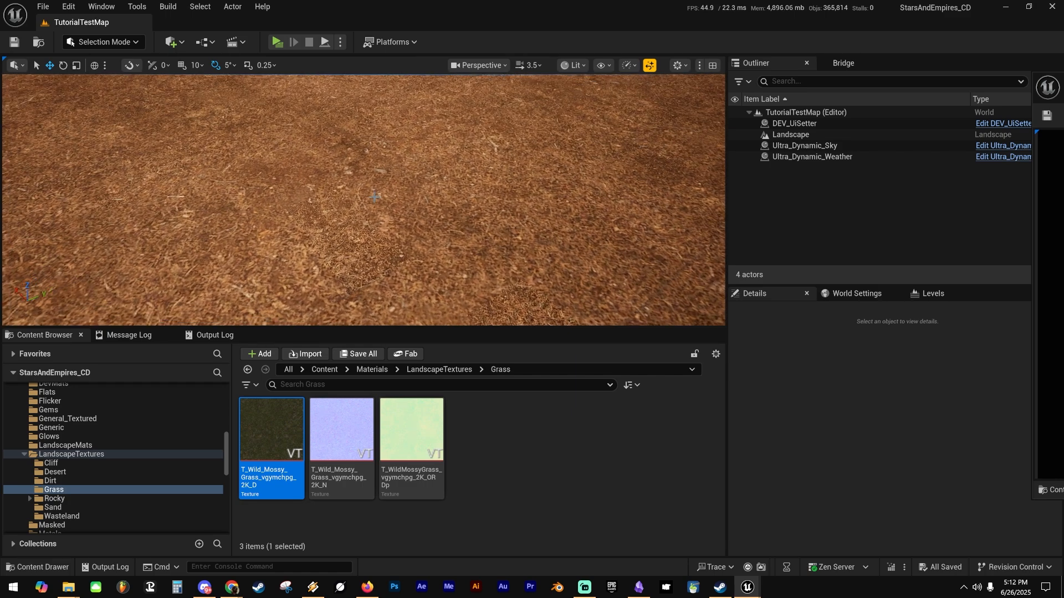
pyautogui.moveTo(416, 244); pyautogui.dragTo(383, 243, button='right')
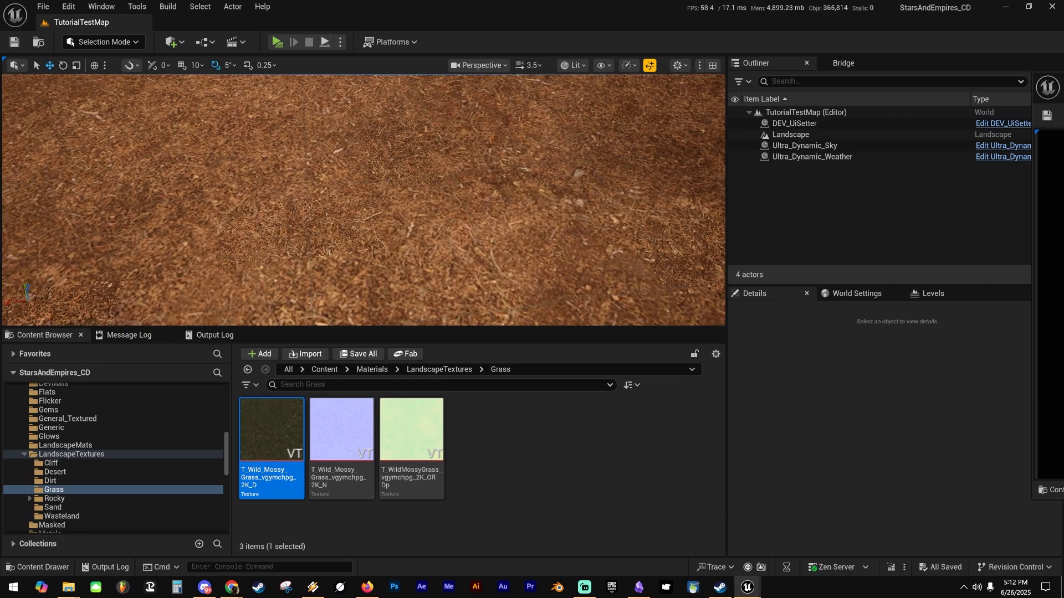
pyautogui.moveTo(443, 183); pyautogui.dragTo(438, 152, button='right')
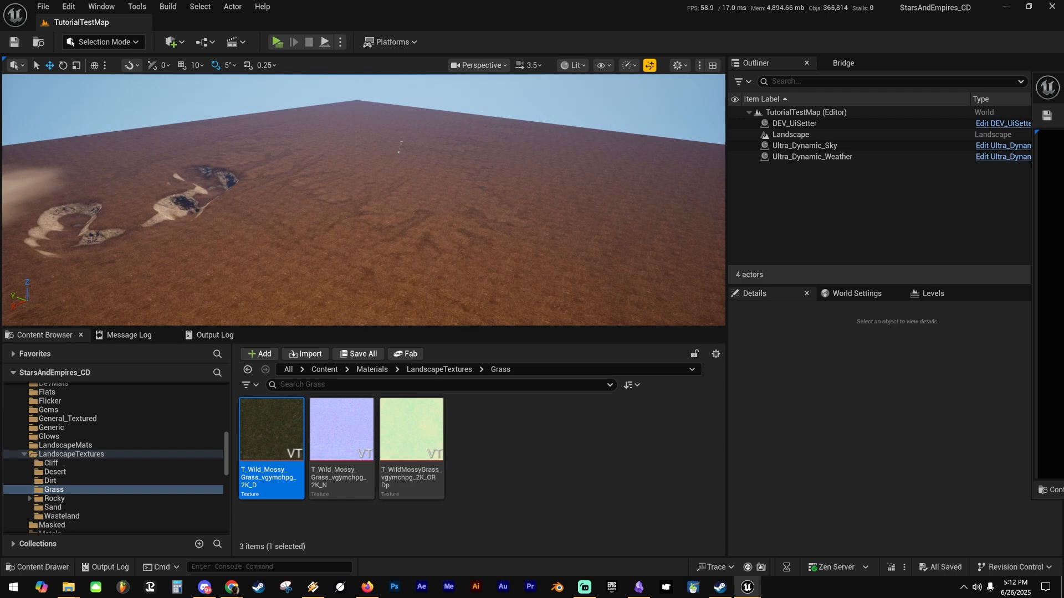
# Bring back the grass base color texture's editor and view the Mip Gen Settings list again without choosing an option.
pyautogui.moveTo(1063, 89); pyautogui.dragTo(555, 55)
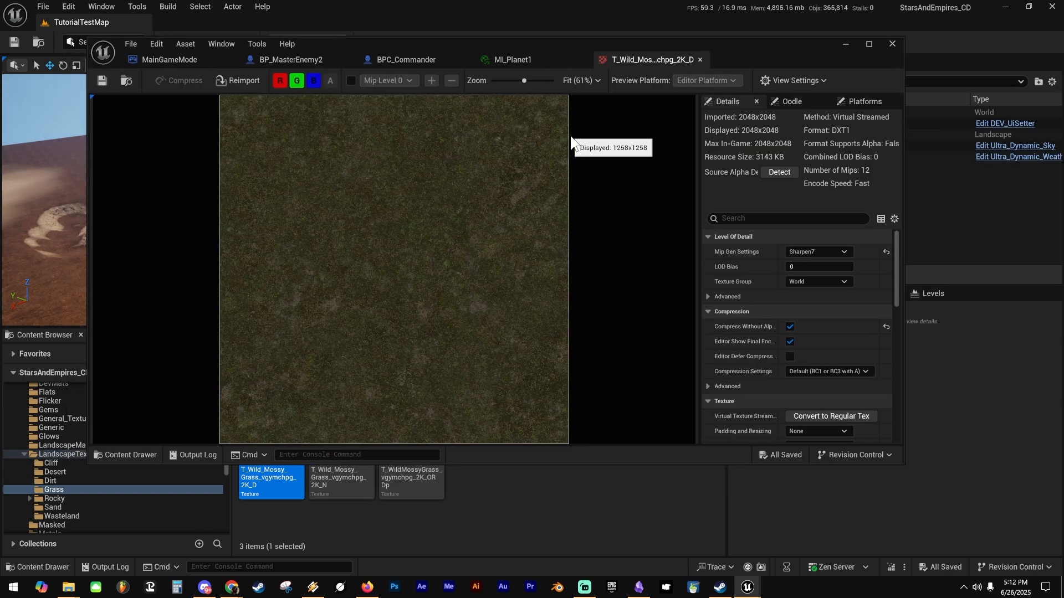
pyautogui.click(816, 252)
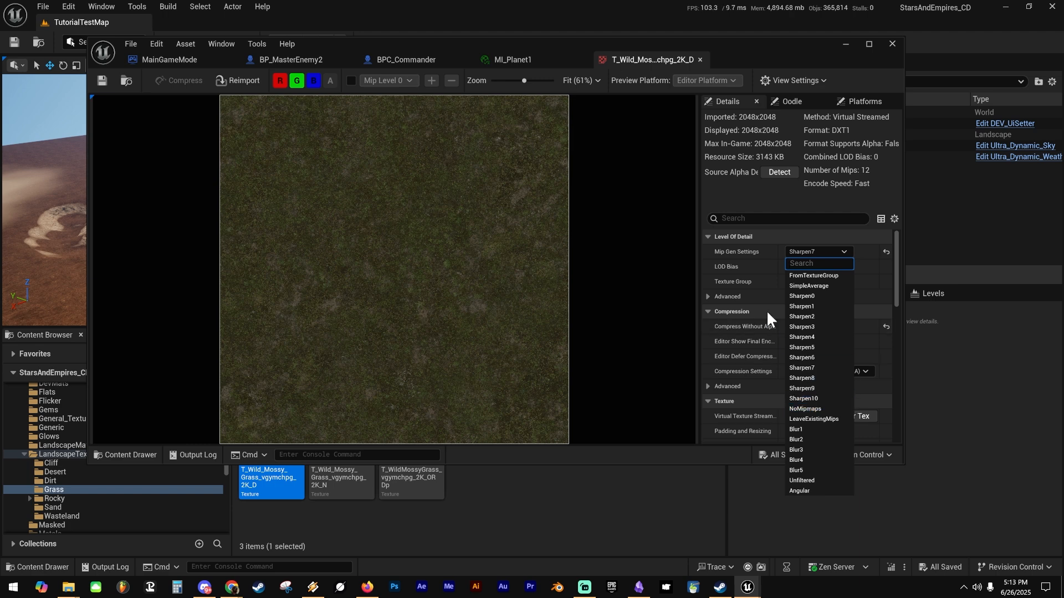
pyautogui.click(747, 248)
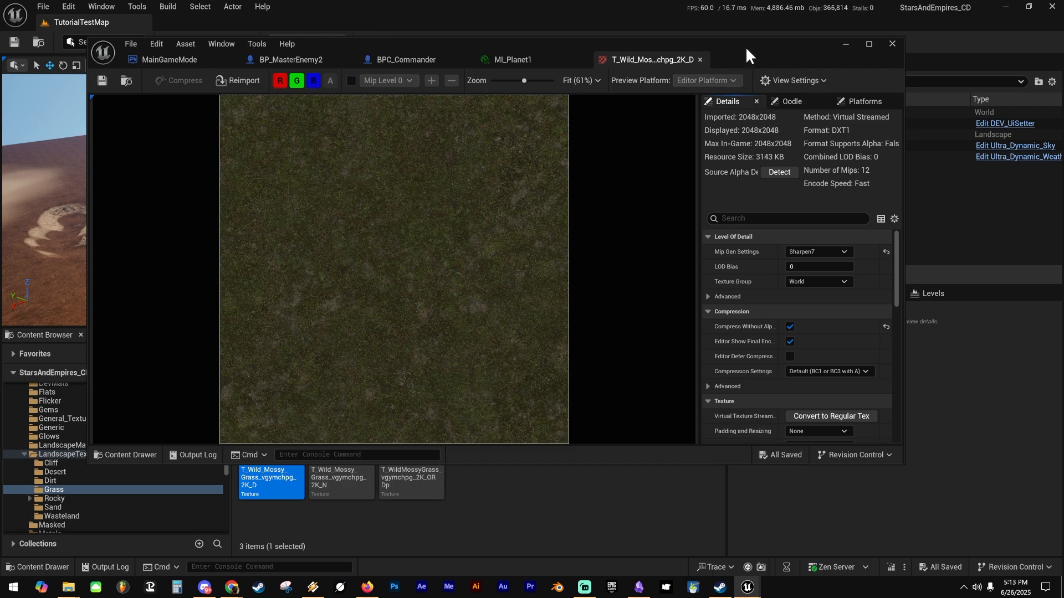
# Move the texture editor out of the way and check the texture actions available for T_Wild_Mossy_Grass_vgymchpg_2K_D without applying any.
pyautogui.moveTo(746, 45); pyautogui.dragTo(1063, 83)
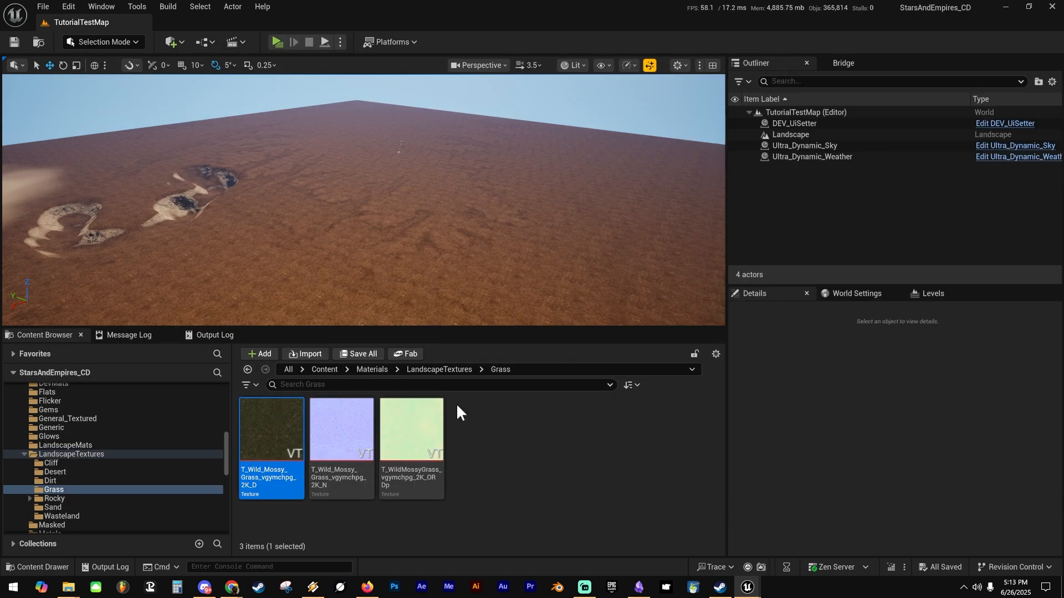
pyautogui.rightClick(268, 418)
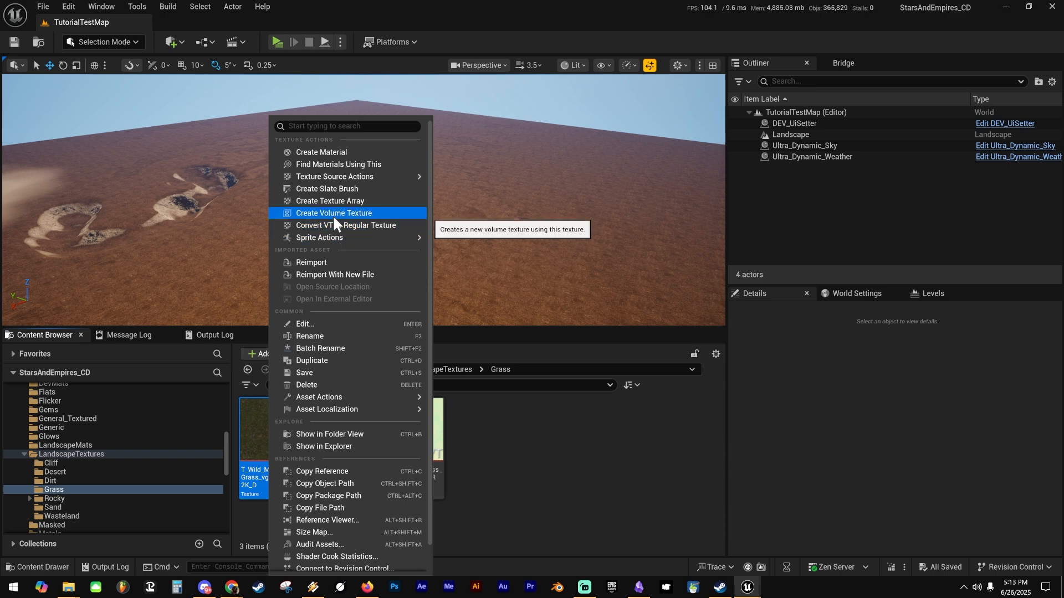
pyautogui.click(518, 442)
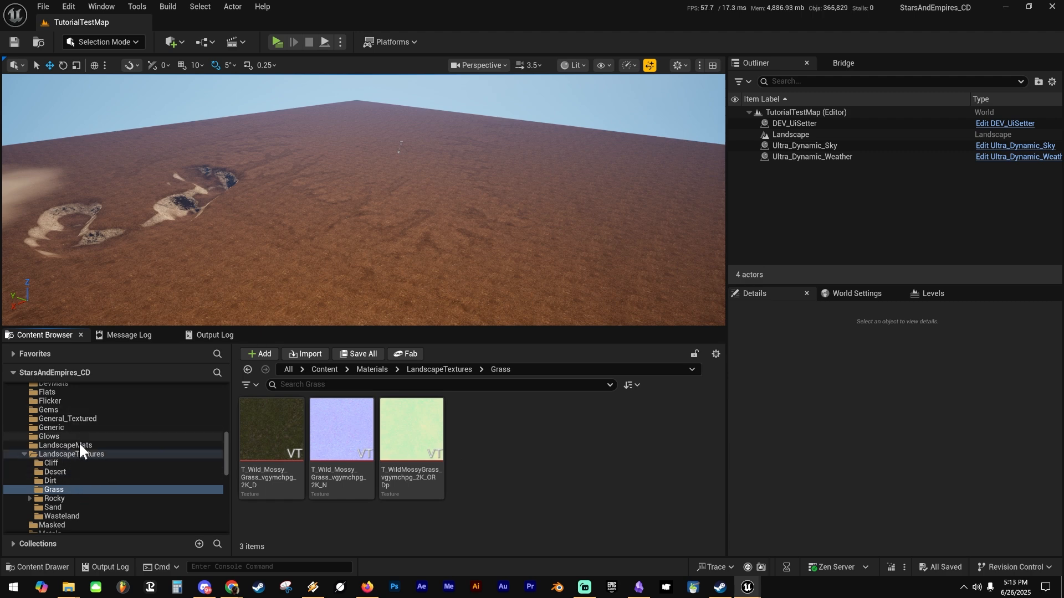
# Check the Reduce Size source action and its texture size threshold choices for 4kBLUEPRINT1 in the GlobalTextures folder without applying it.
pyautogui.scroll(3, 79, 444)
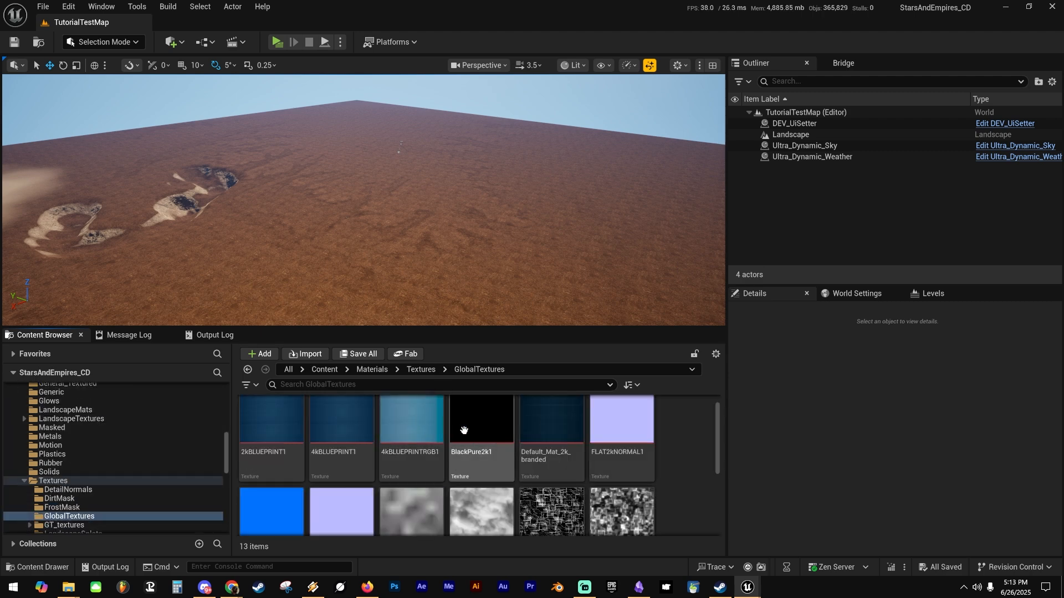
pyautogui.click(337, 427)
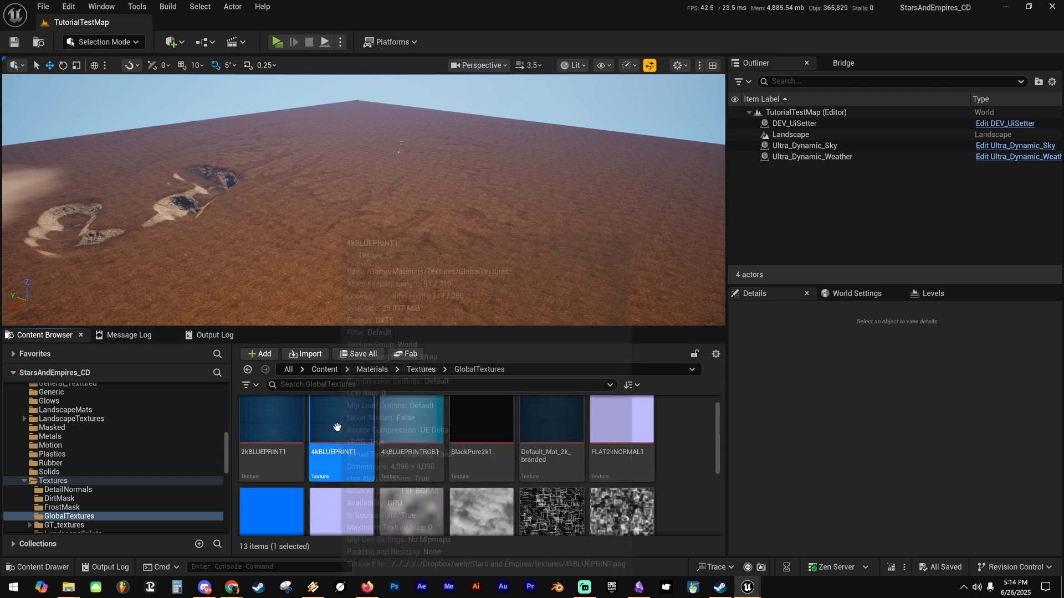
pyautogui.rightClick(337, 427)
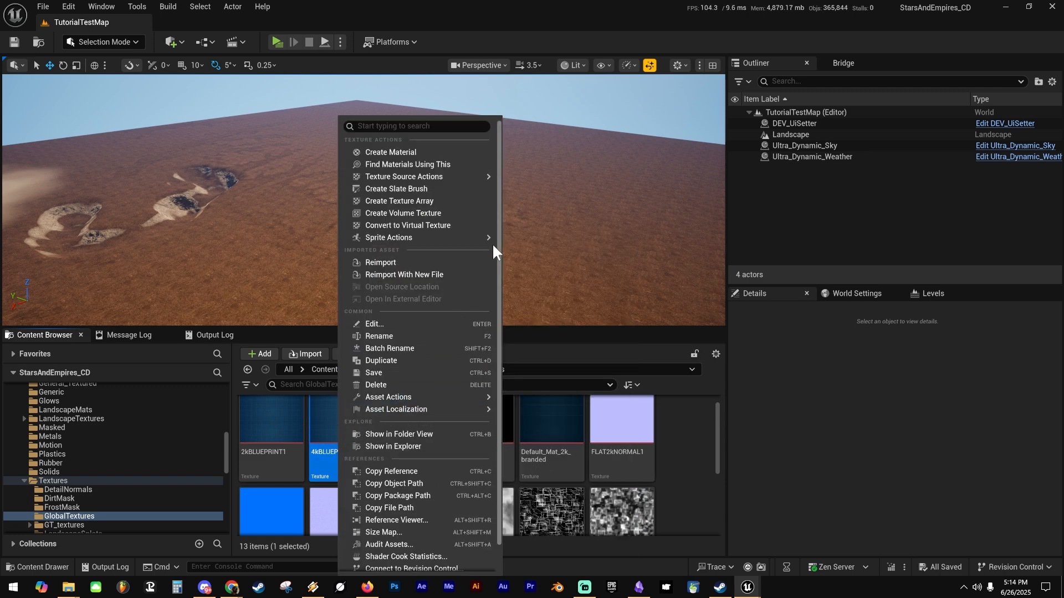
pyautogui.moveTo(452, 238)
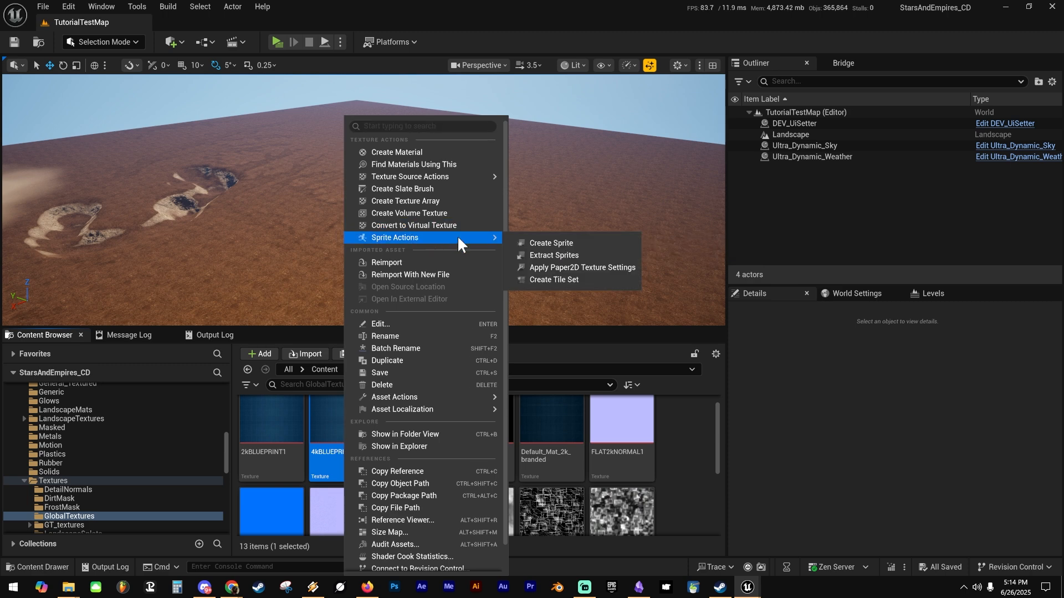
pyautogui.moveTo(423, 176)
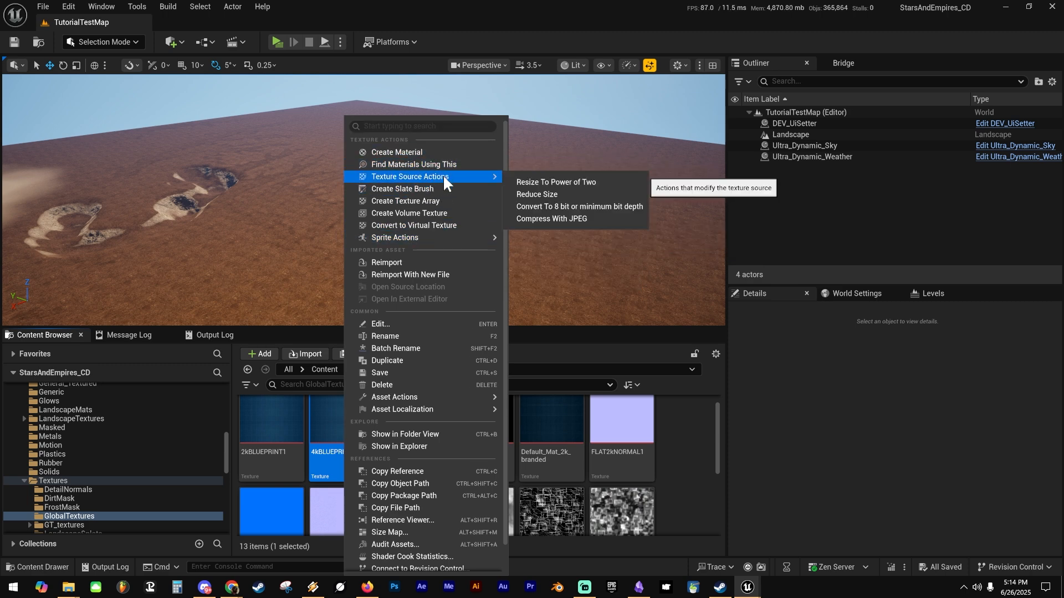
pyautogui.click(536, 192)
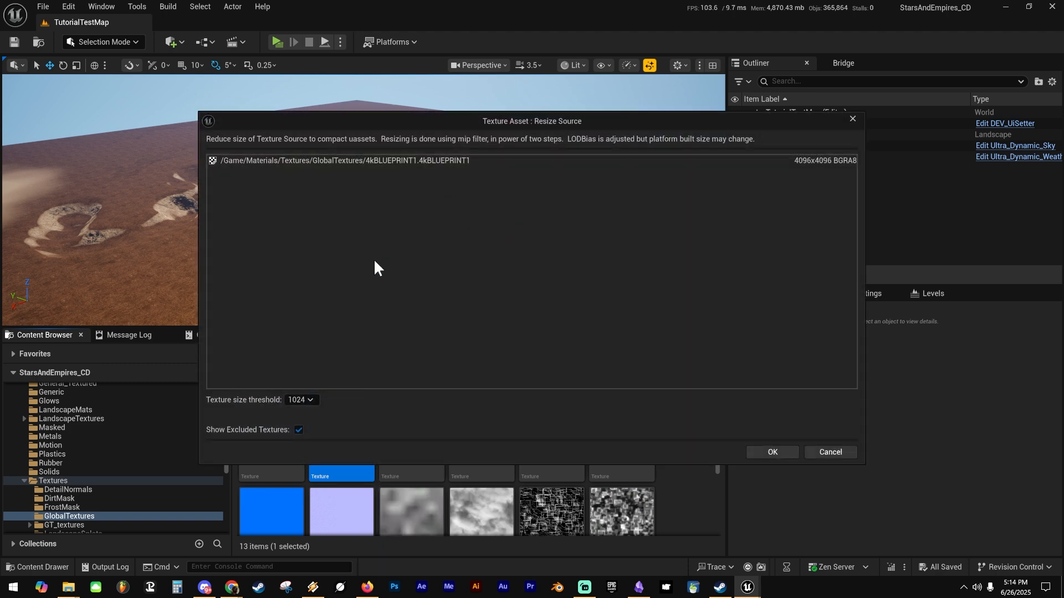
pyautogui.click(307, 397)
pyautogui.click(299, 339)
pyautogui.click(831, 453)
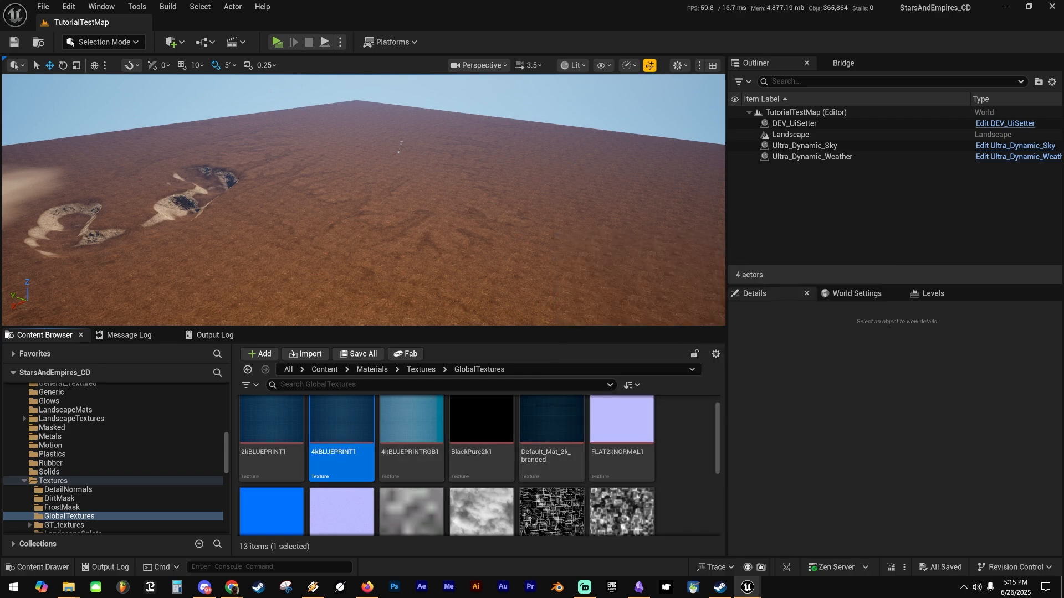
# Bring back and close the grass base color texture, and review MI_Planet1's parameter groups from Layer2 back to 0_Specular.
pyautogui.moveTo(1063, 138); pyautogui.dragTo(553, 74)
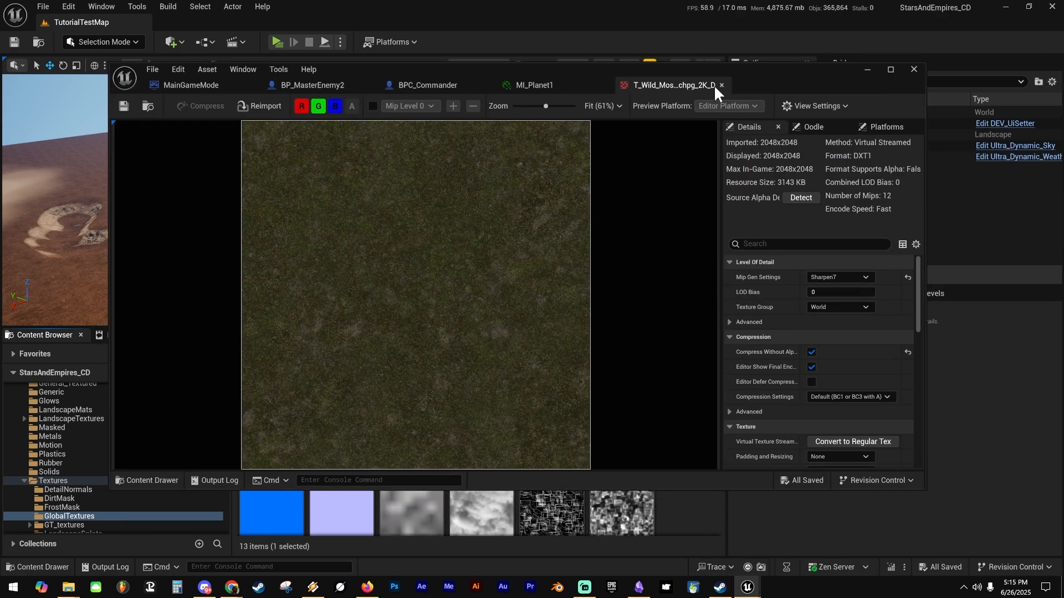
pyautogui.click(723, 84)
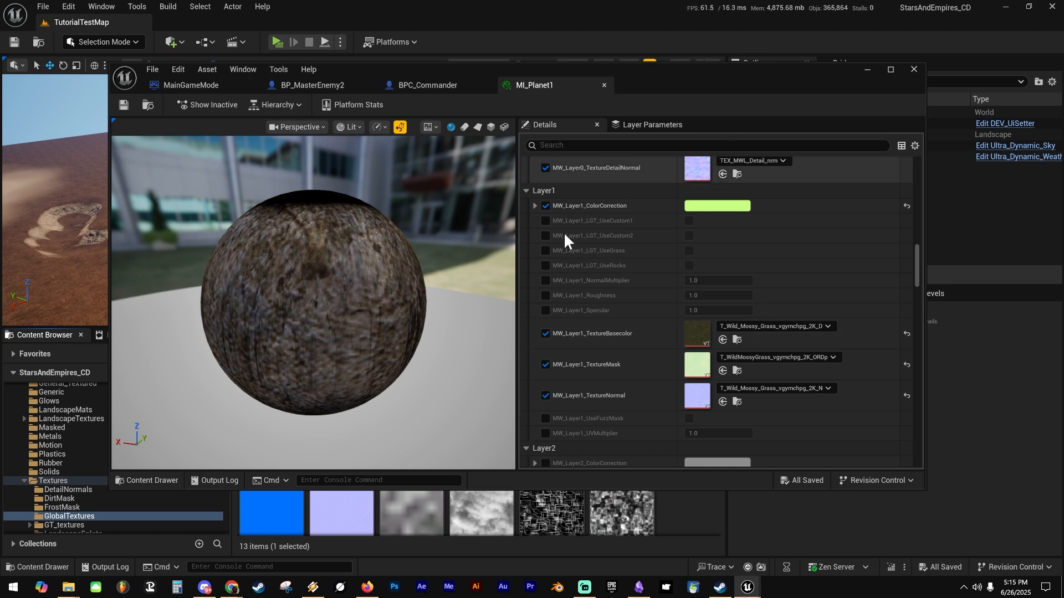
pyautogui.scroll(-1, 606, 322)
pyautogui.scroll(6, 620, 244)
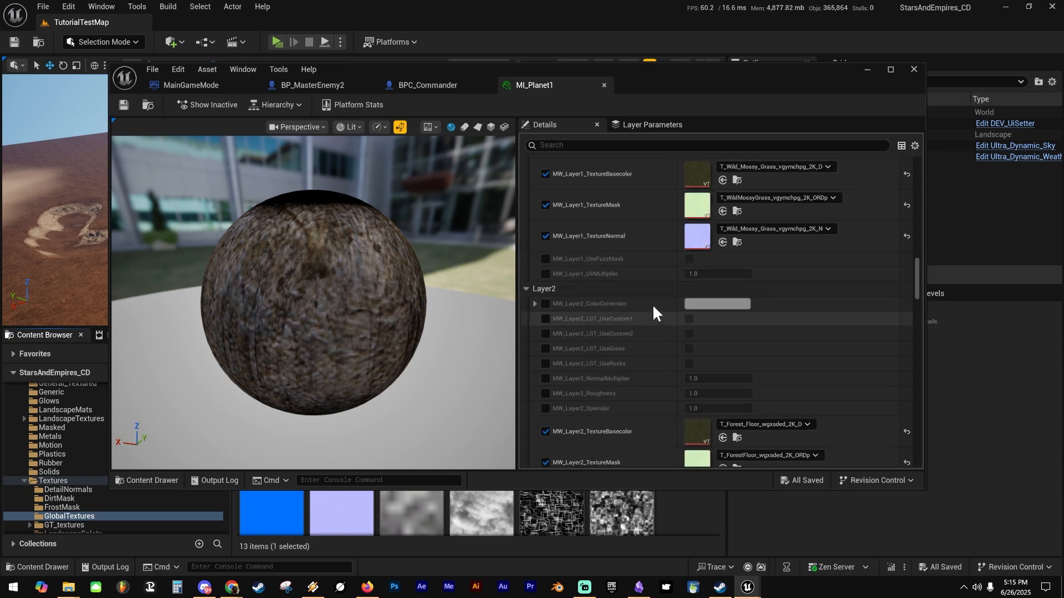
pyautogui.scroll(-7, 654, 304)
pyautogui.scroll(15, 626, 250)
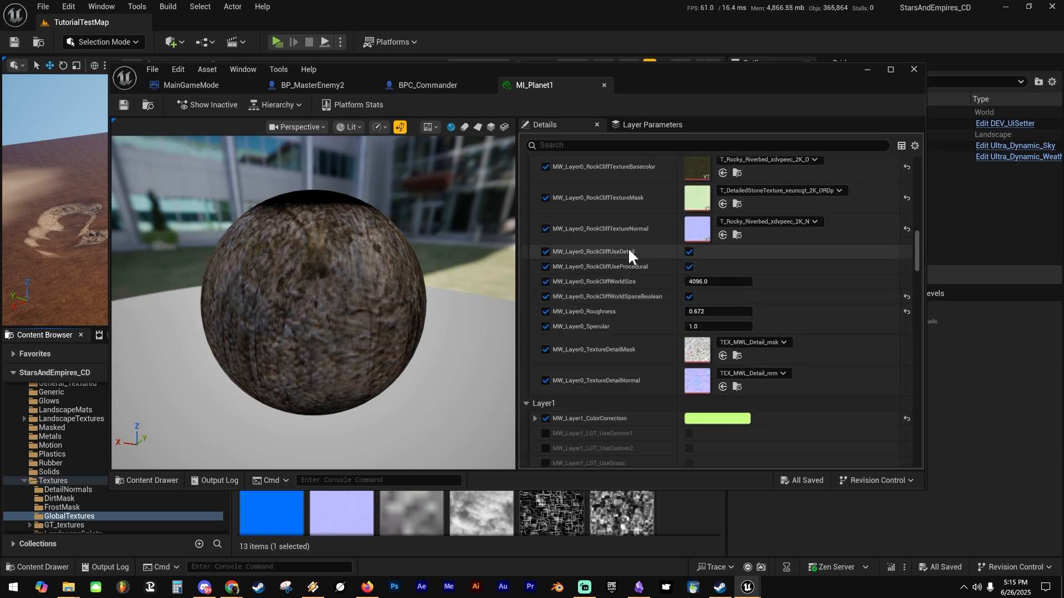
pyautogui.scroll(10, 601, 237)
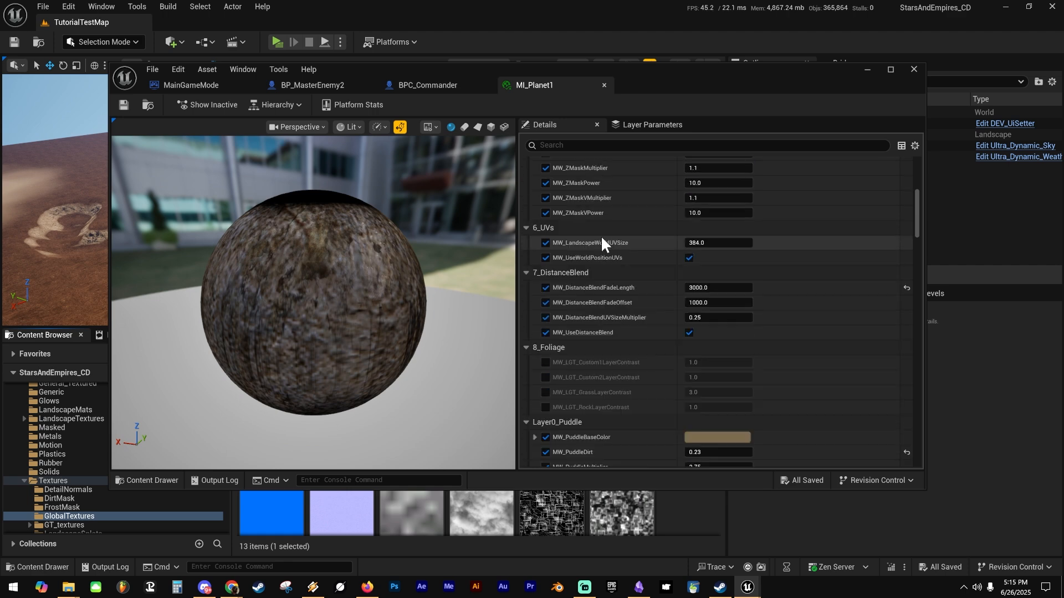
pyautogui.scroll(5, 606, 247)
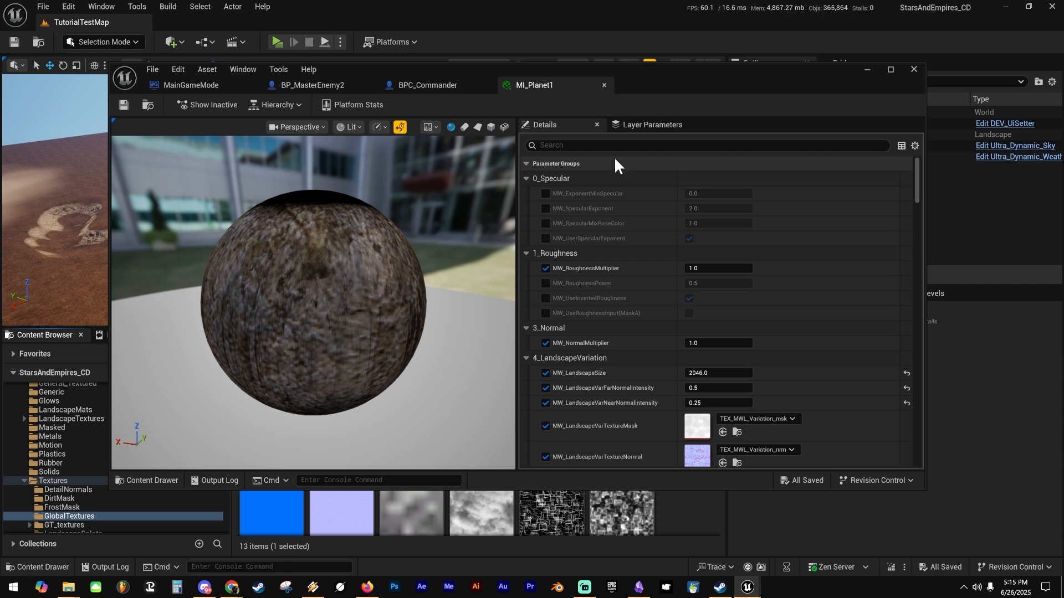
# Examine MI_Planet1's landscape variation, distance blend, puddle and rock cliff parameters and the layer texture assignments through Layer4.
pyautogui.scroll(-15, 610, 228)
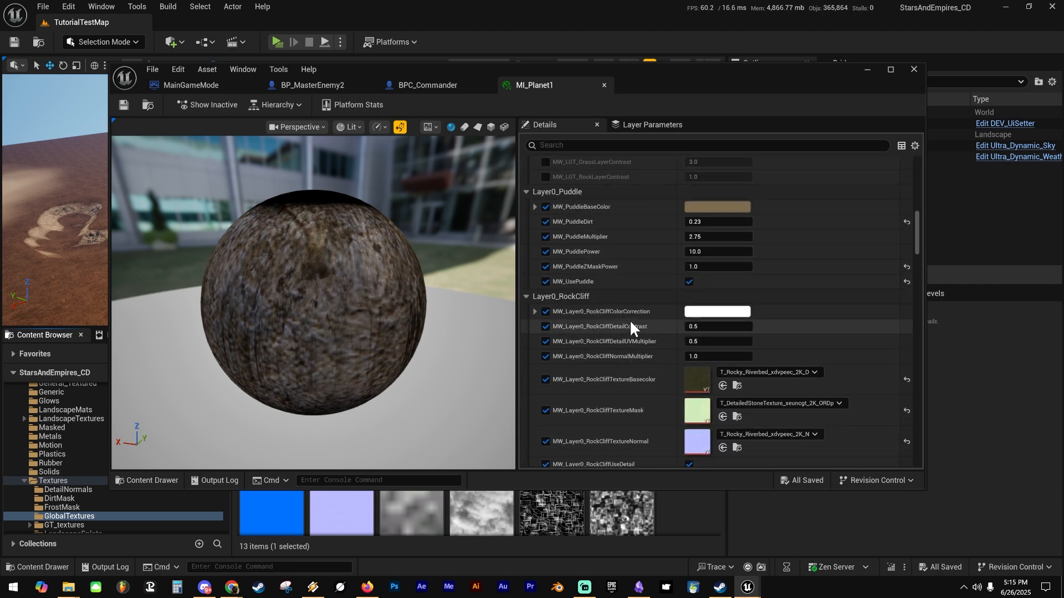
pyautogui.scroll(8, 623, 267)
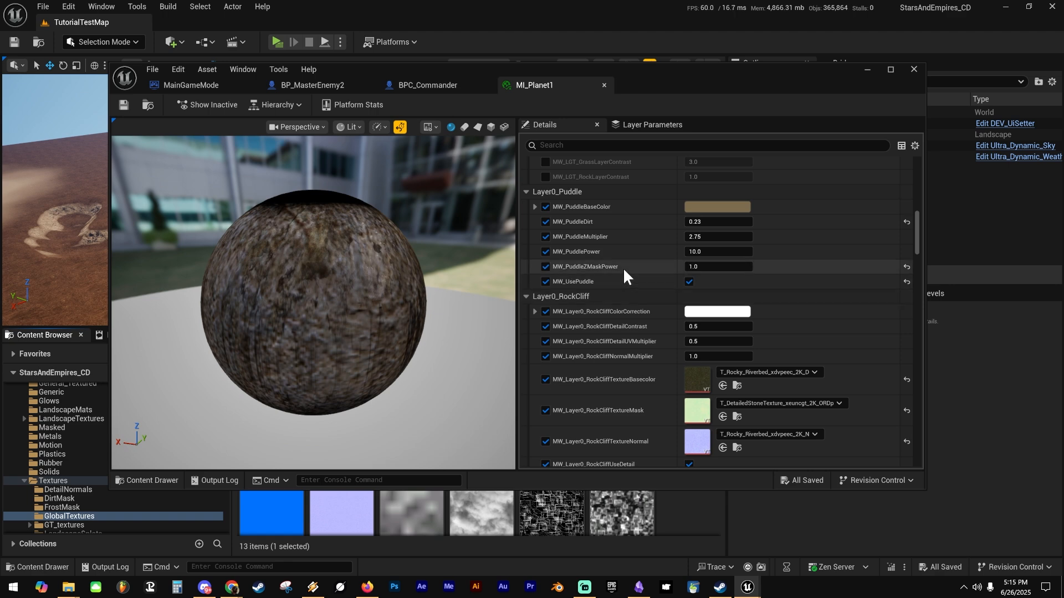
pyautogui.scroll(6, 632, 244)
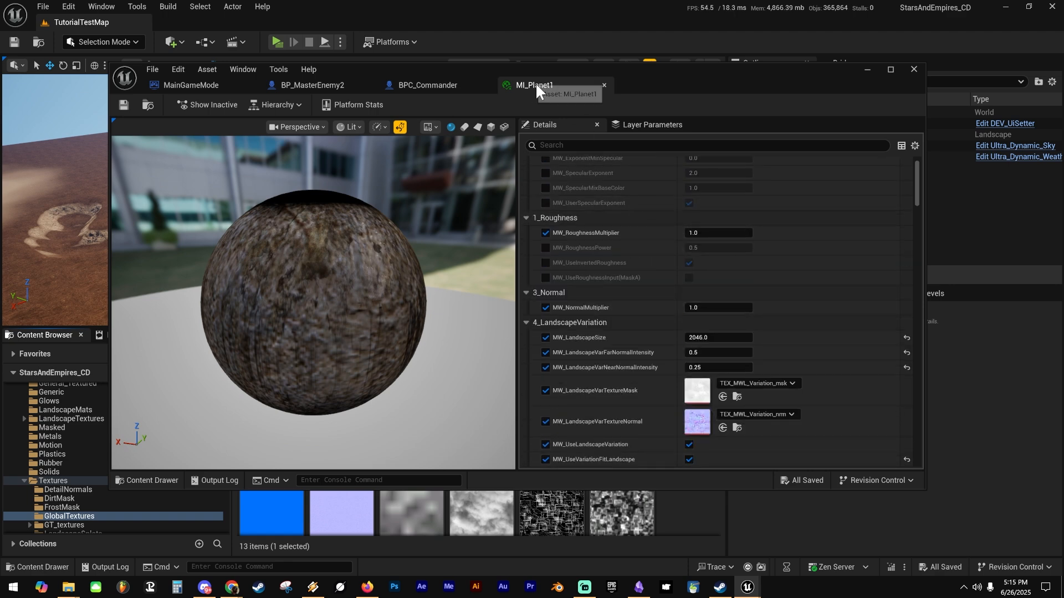
pyautogui.scroll(-12, 610, 257)
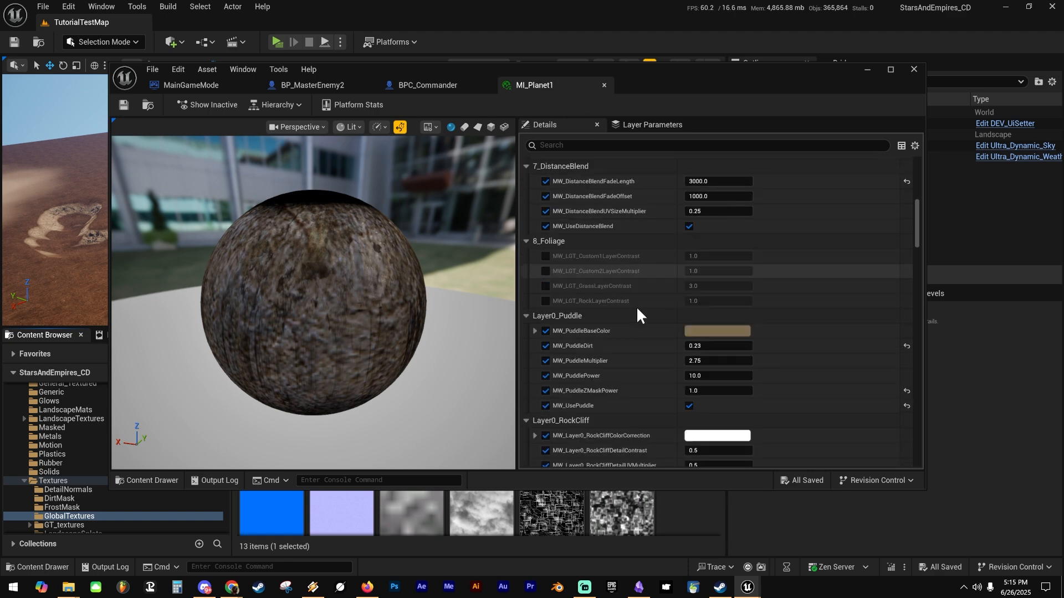
pyautogui.scroll(-10, 655, 313)
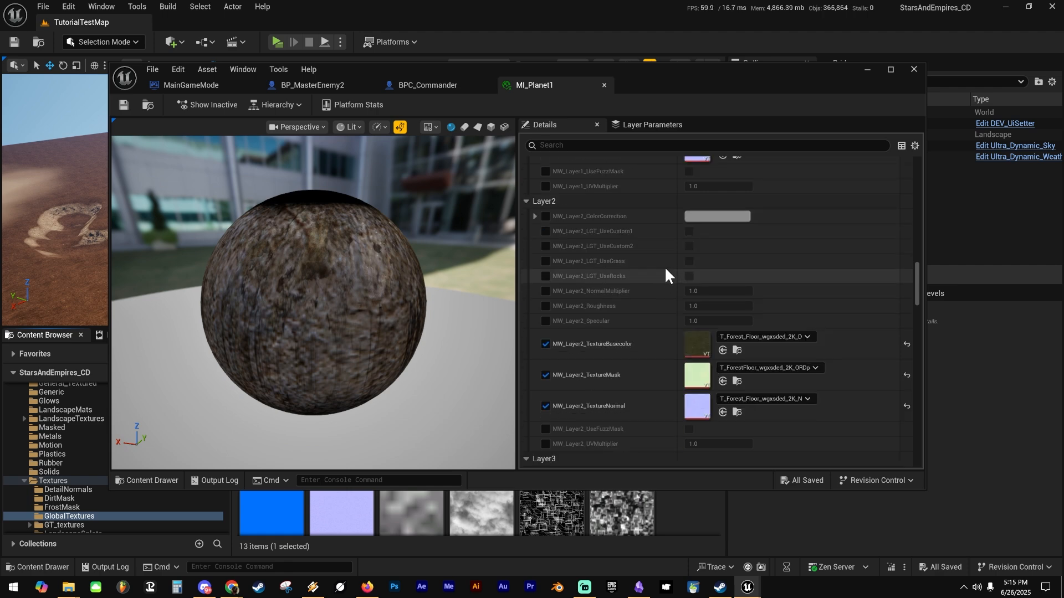
pyautogui.scroll(-10, 631, 277)
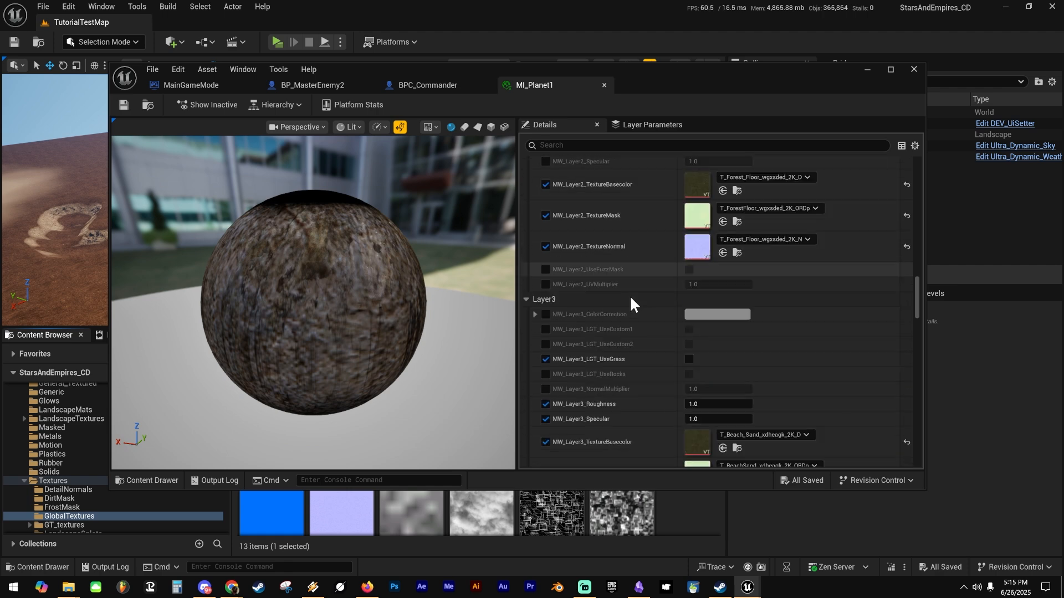
pyautogui.scroll(-1, 643, 303)
pyautogui.scroll(-10, 643, 299)
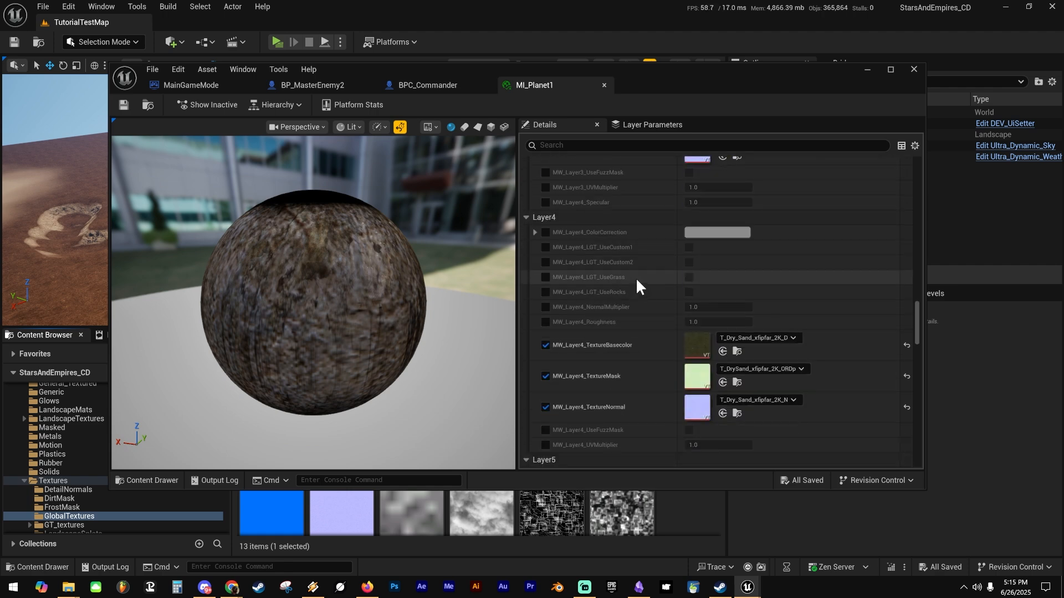
# Review the MI_Planet1 parameters, from the numbered layer textures back up to the rock cliff and landscape variation groups.
pyautogui.scroll(-10, 640, 353)
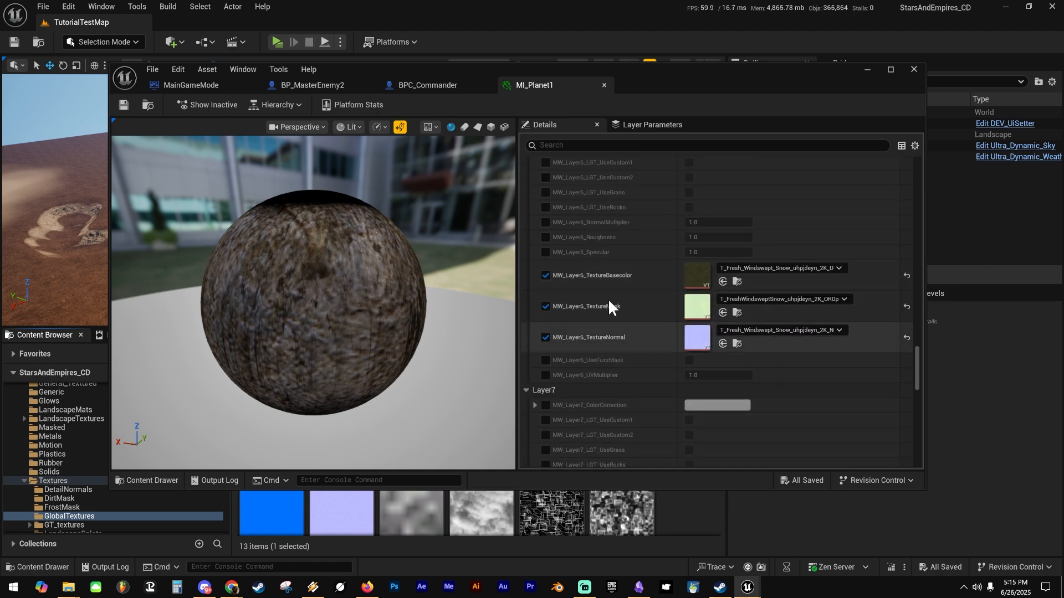
pyautogui.scroll(10, 610, 288)
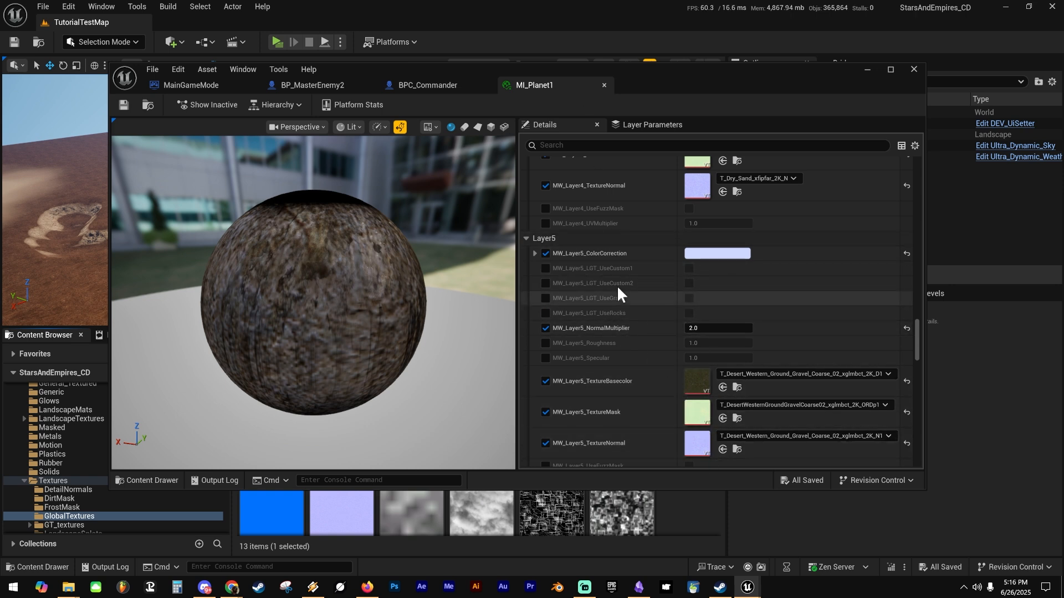
pyautogui.scroll(3, 625, 335)
pyautogui.scroll(15, 631, 332)
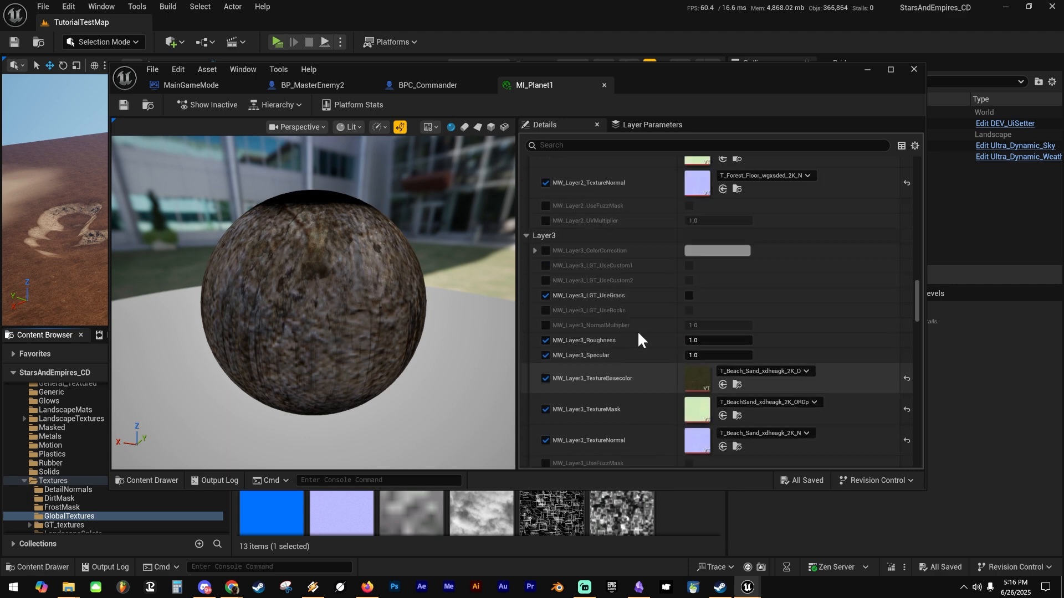
pyautogui.scroll(15, 646, 334)
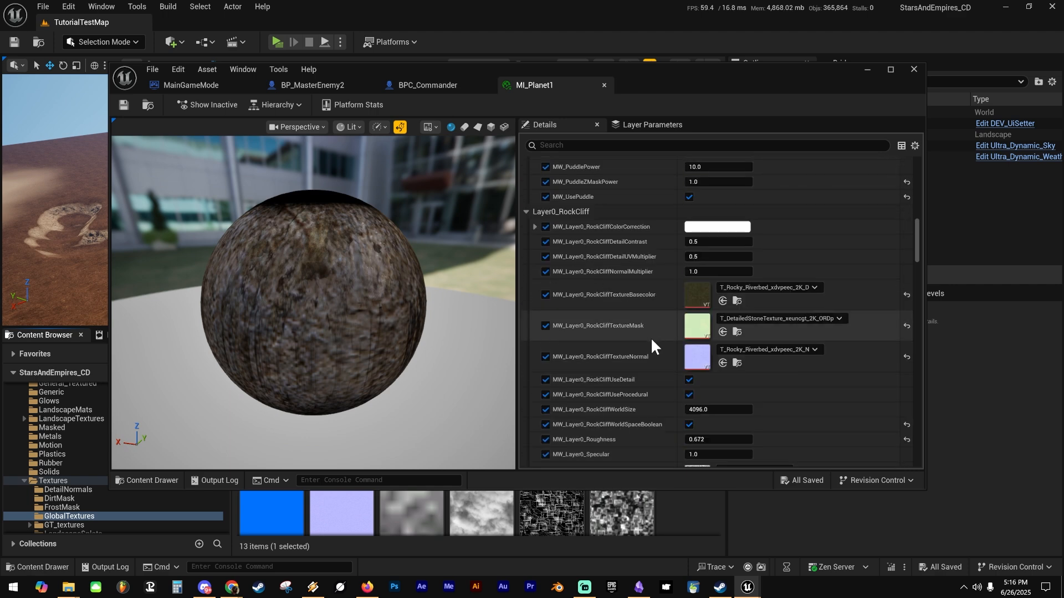
pyautogui.scroll(10, 650, 335)
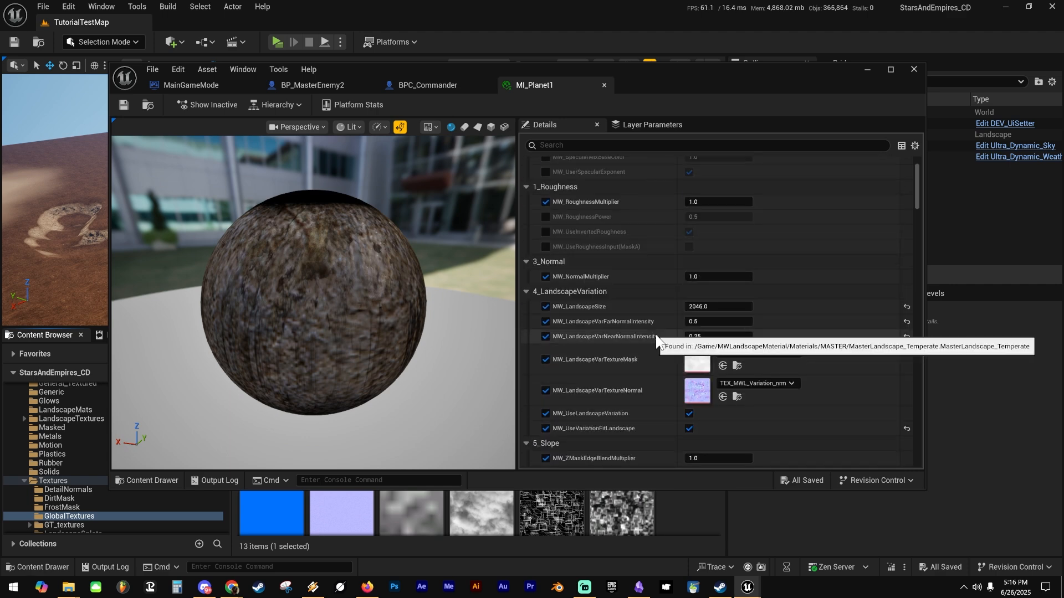
# Move the material instance editor out of the way and inspect the rocky mound on the landscape up close.
pyautogui.moveTo(673, 67); pyautogui.dragTo(1063, 110)
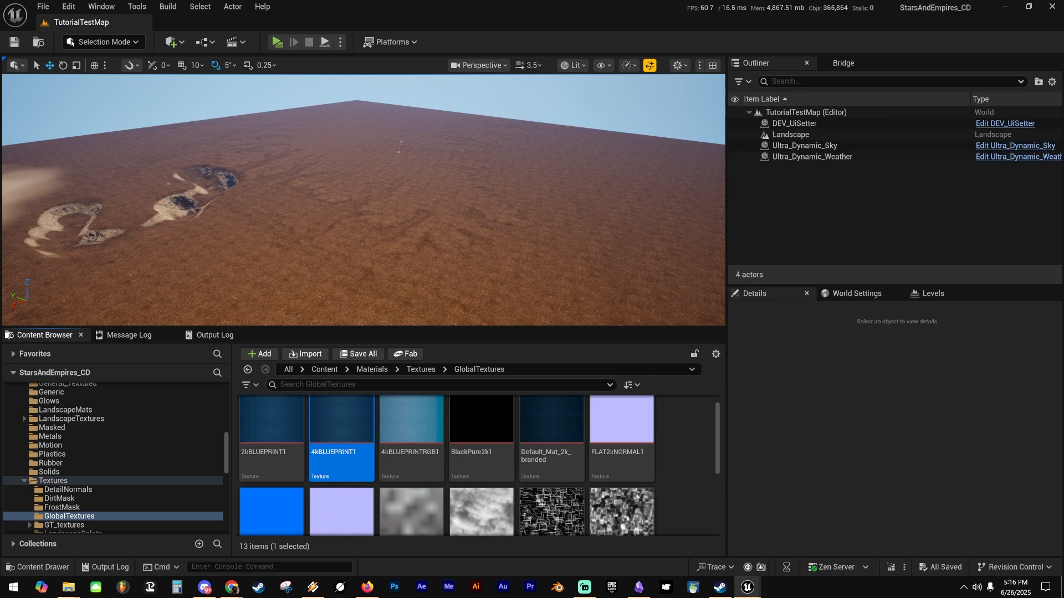
pyautogui.press('w')
pyautogui.moveTo(364, 200); pyautogui.dragTo(233, 166, button='right')
pyautogui.moveTo(361, 194); pyautogui.dragTo(358, 202, button='right')
pyautogui.press('w')
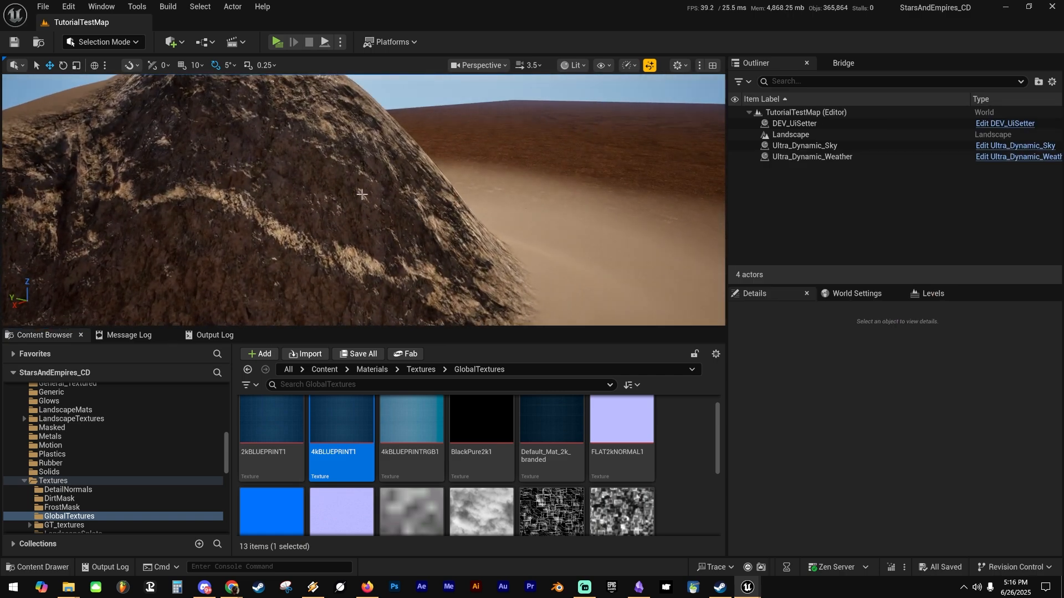
pyautogui.moveTo(435, 229); pyautogui.dragTo(456, 276, button='right')
pyautogui.press('w')
pyautogui.press('s')
pyautogui.press('e')
pyautogui.press('w')
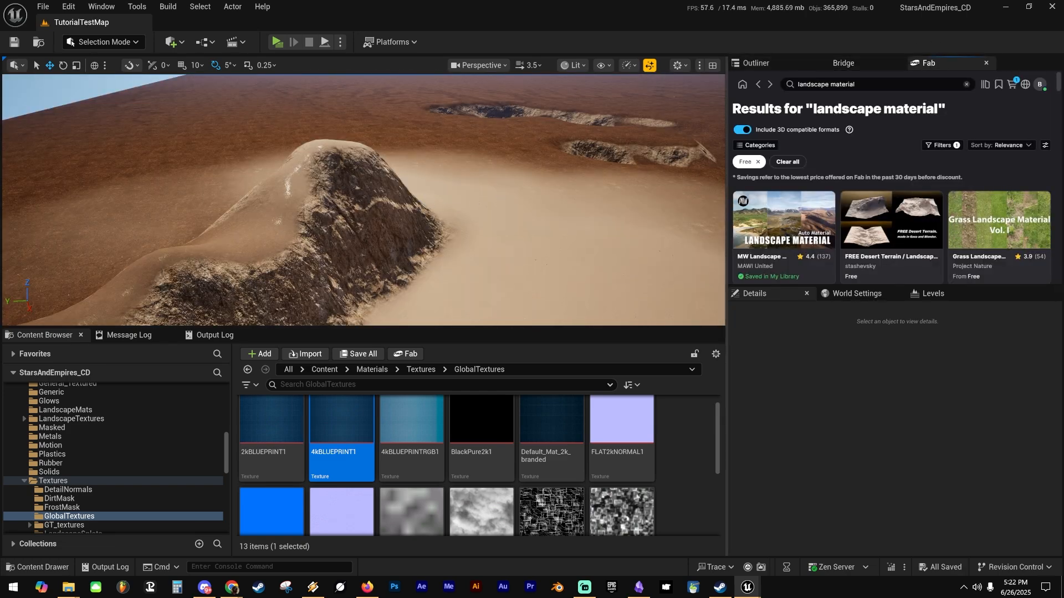
# Survey the whole mound from farther back, including the grass patch and the surrounding sand.
pyautogui.press('s')
pyautogui.moveTo(363, 200); pyautogui.dragTo(389, 224, button='right')
pyautogui.press('w')
pyautogui.press('w')
pyautogui.press('s')
pyautogui.press('s')
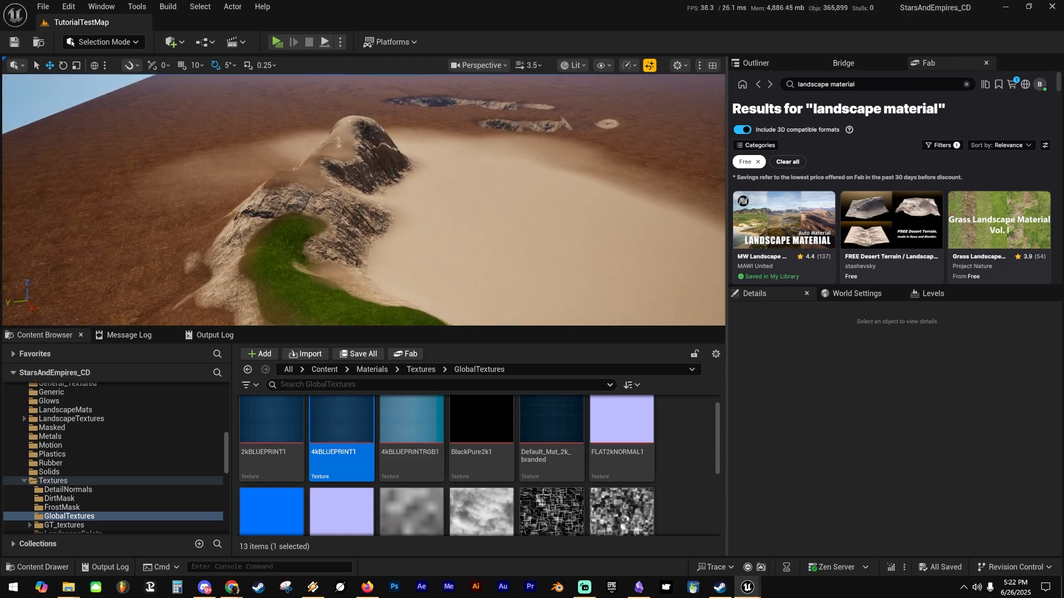
# Look over the rock surfaces in Bridge and the free "landscape material" results in Fab.
pyautogui.click(861, 63)
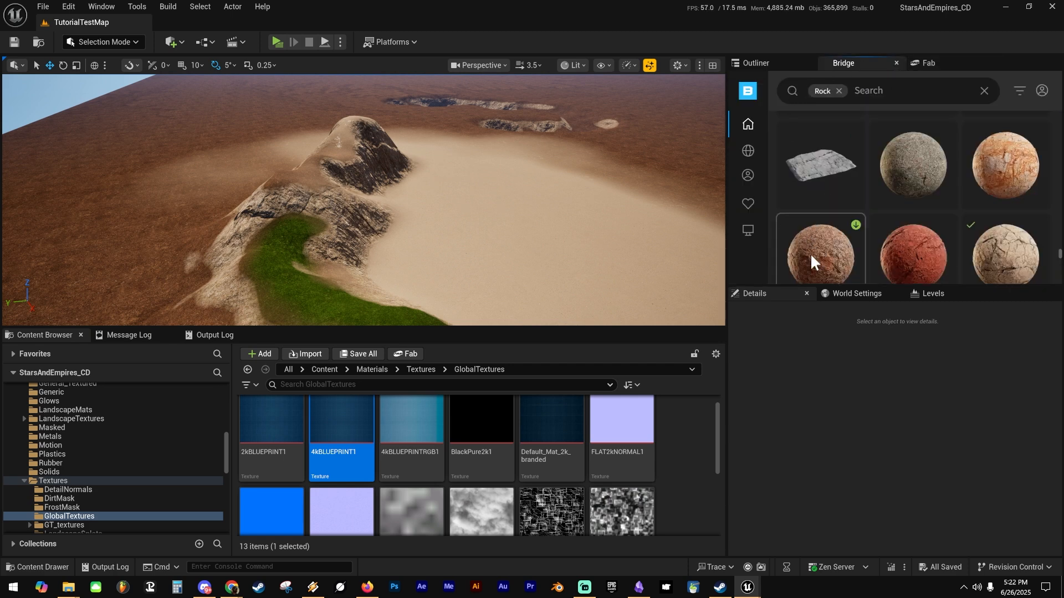
pyautogui.click(856, 224)
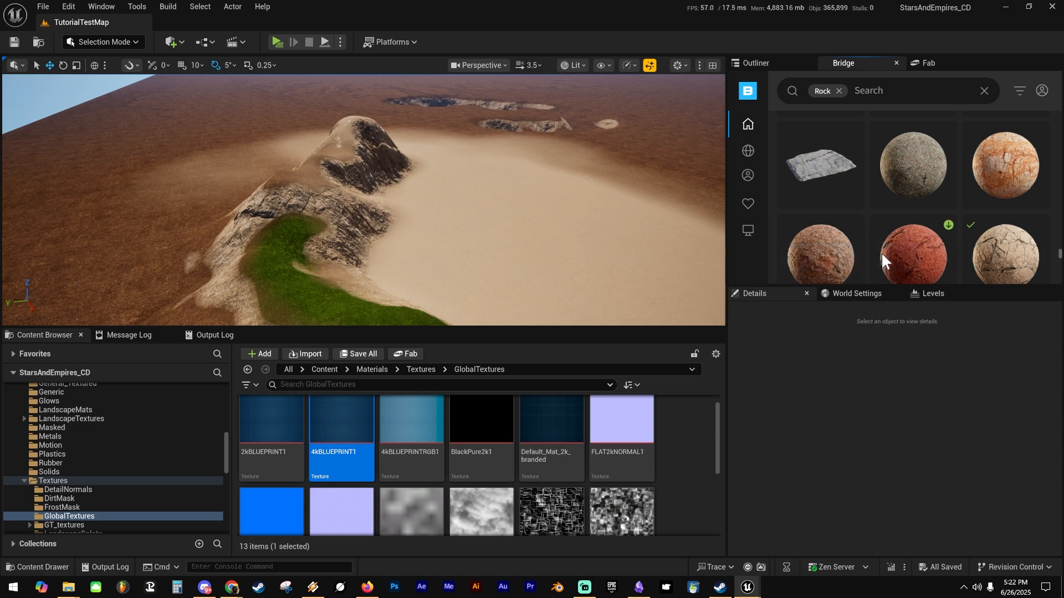
pyautogui.click(924, 63)
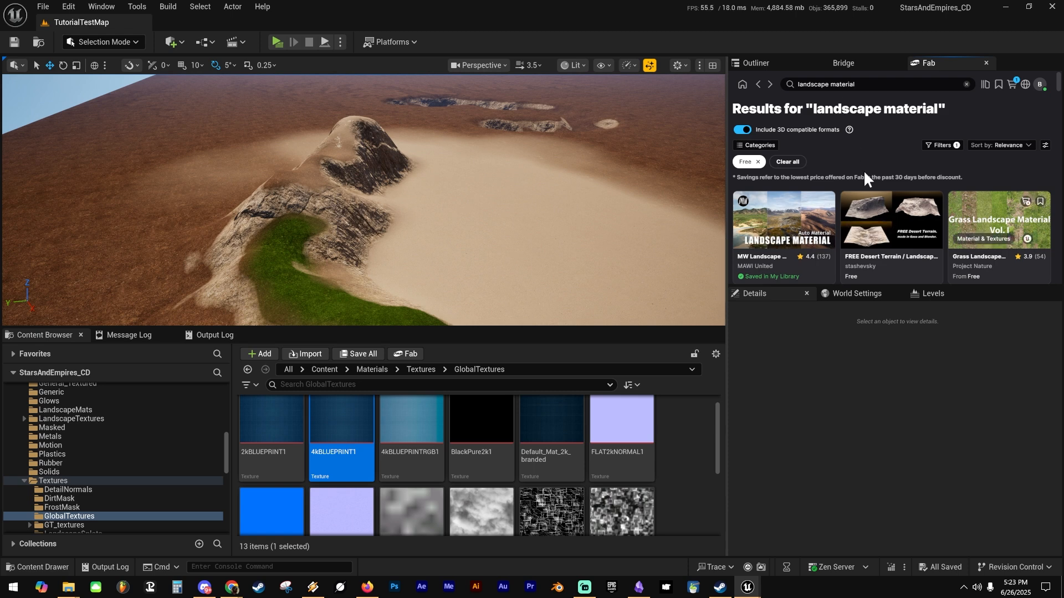
pyautogui.scroll(-3, 861, 178)
pyautogui.scroll(3, 856, 165)
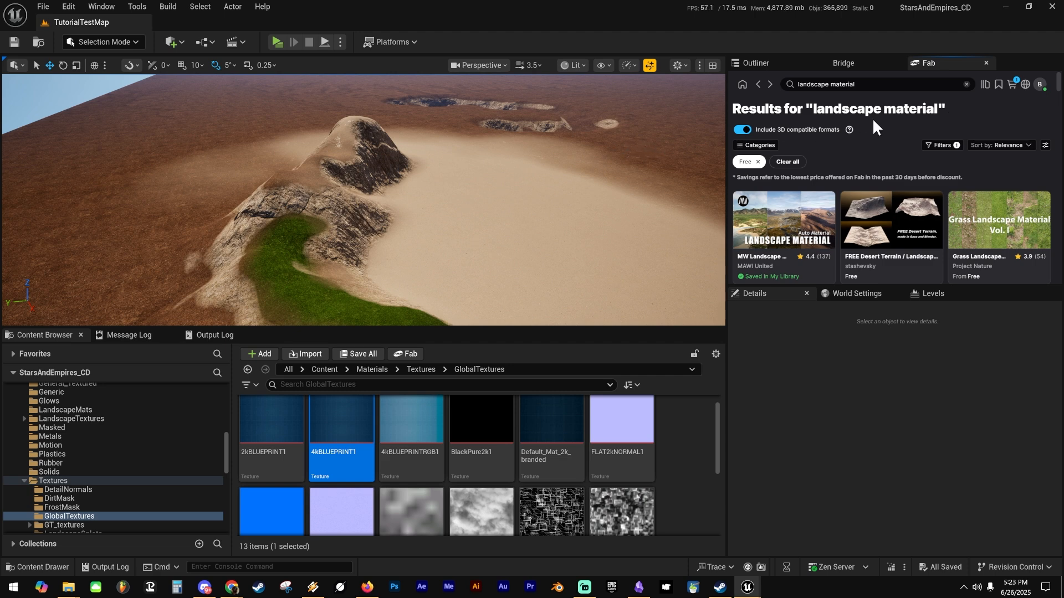
# Examine the MW Landscape Auto Material product page, including its images, description and technical details, and return to the results.
pyautogui.click(782, 211)
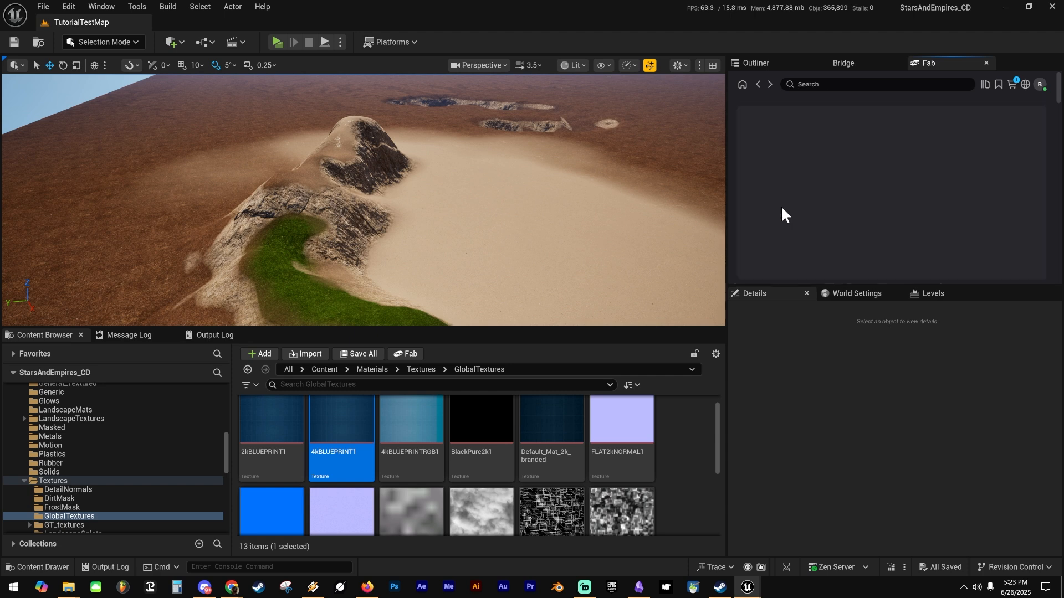
pyautogui.scroll(-4, 831, 196)
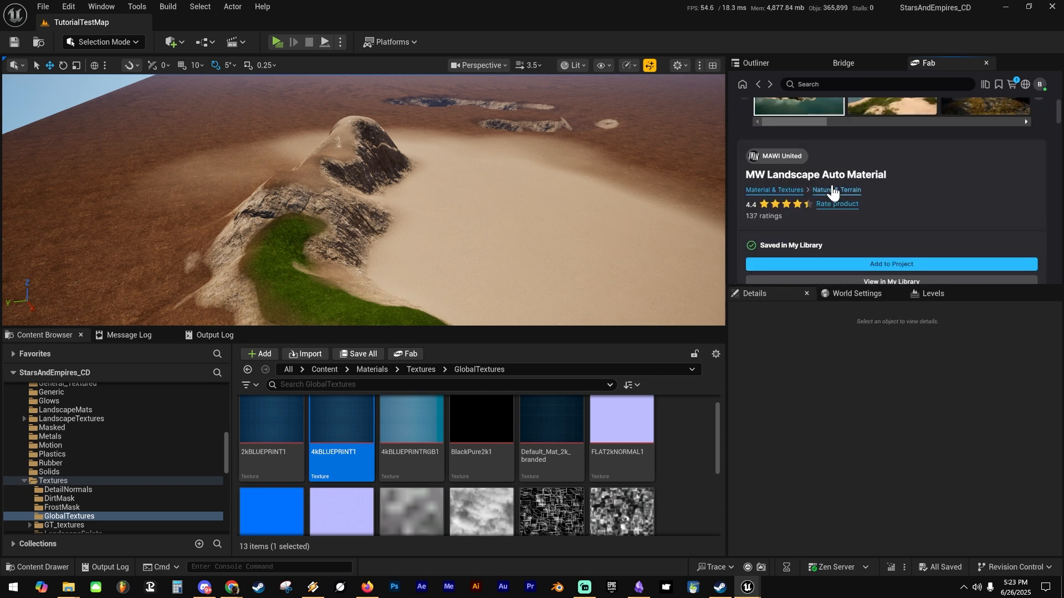
pyautogui.scroll(2, 831, 200)
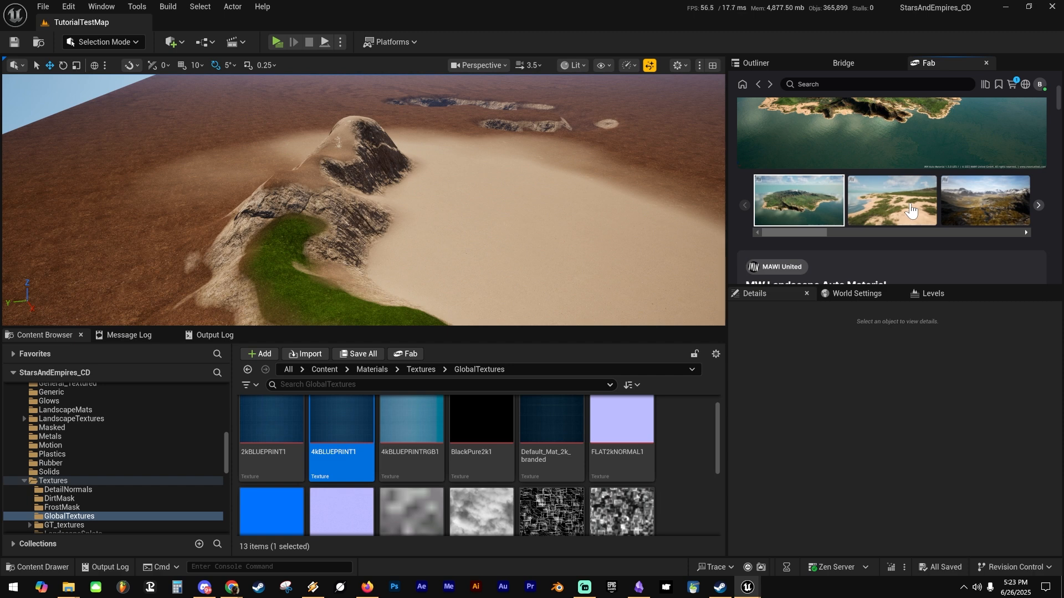
pyautogui.scroll(-4, 901, 210)
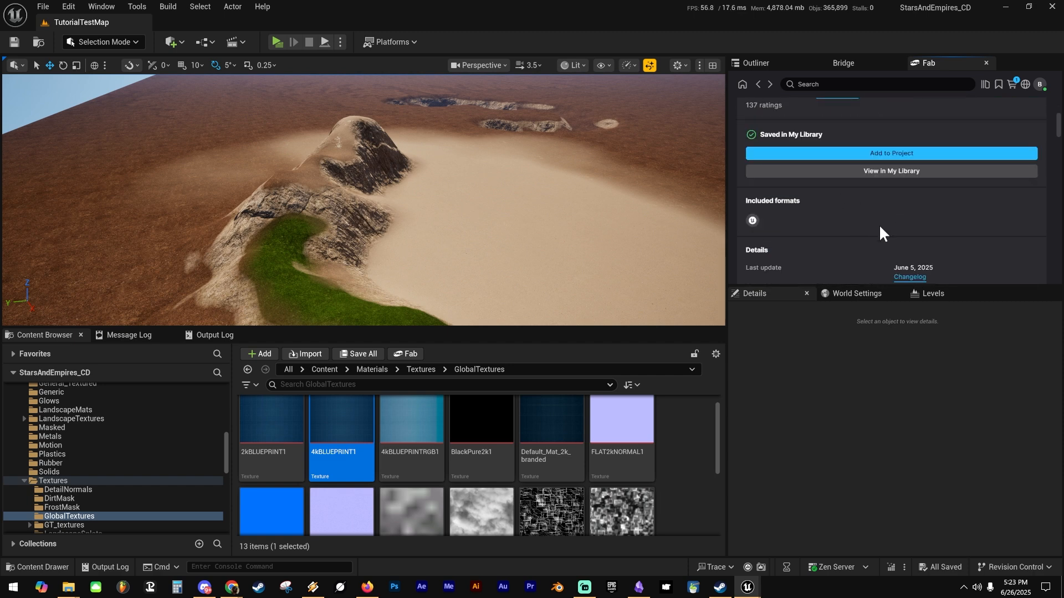
pyautogui.scroll(-2, 881, 232)
pyautogui.scroll(-2, 814, 204)
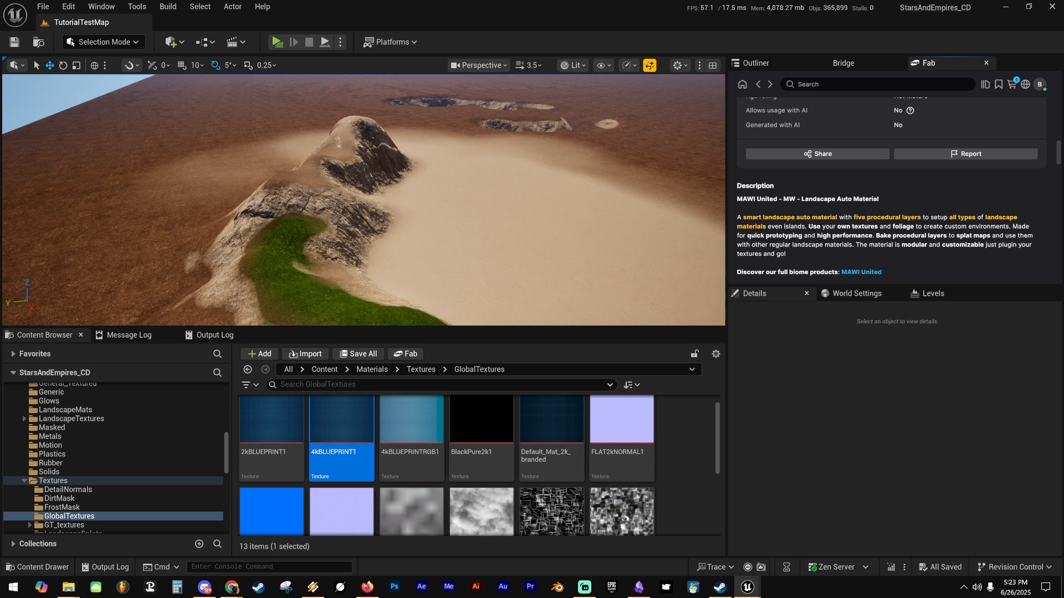
pyautogui.scroll(-2, 805, 237)
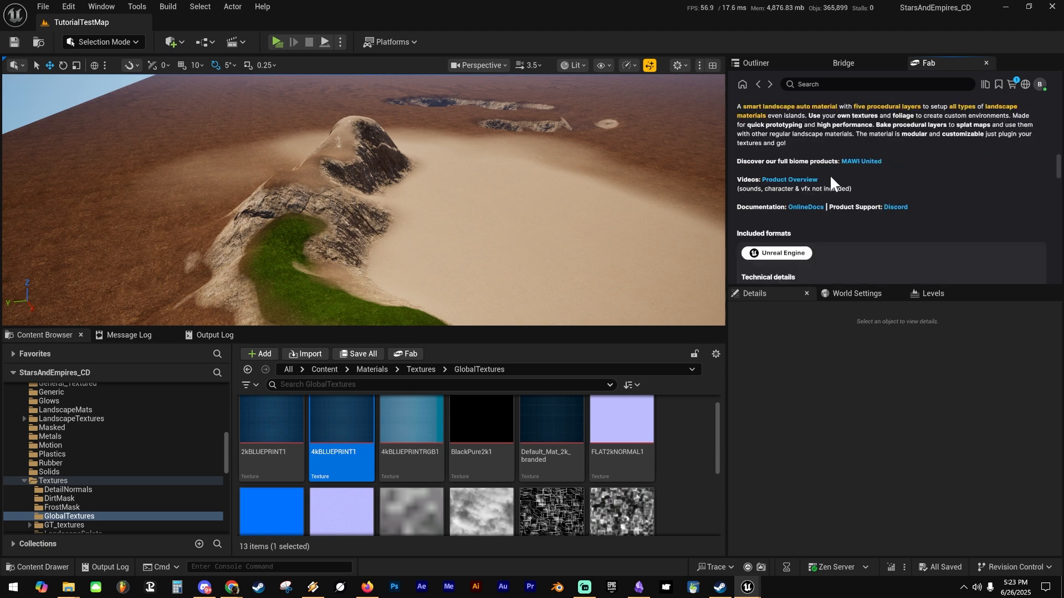
pyautogui.scroll(-3, 879, 194)
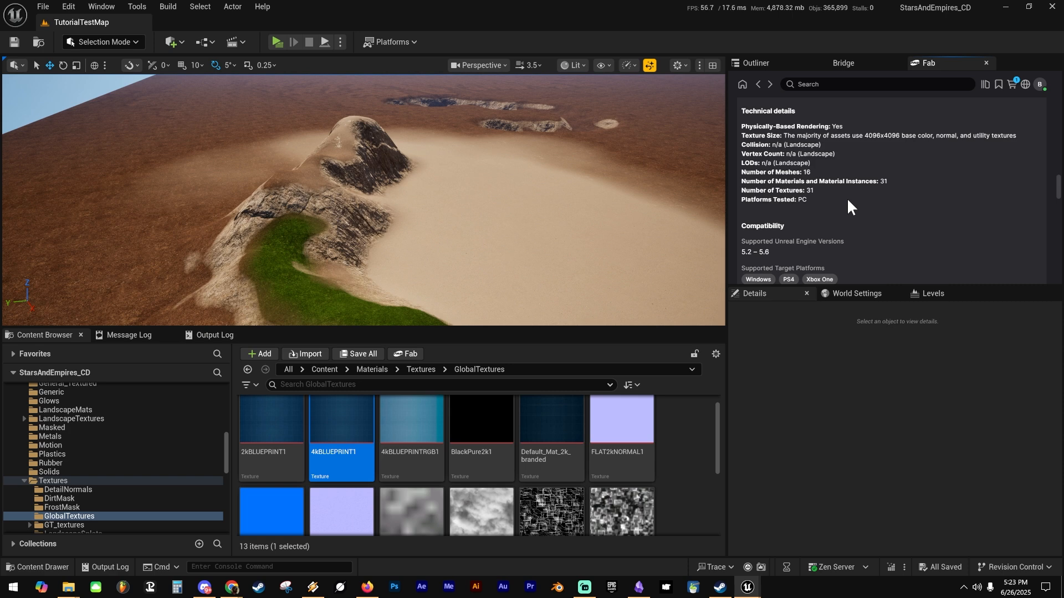
pyautogui.scroll(10, 846, 199)
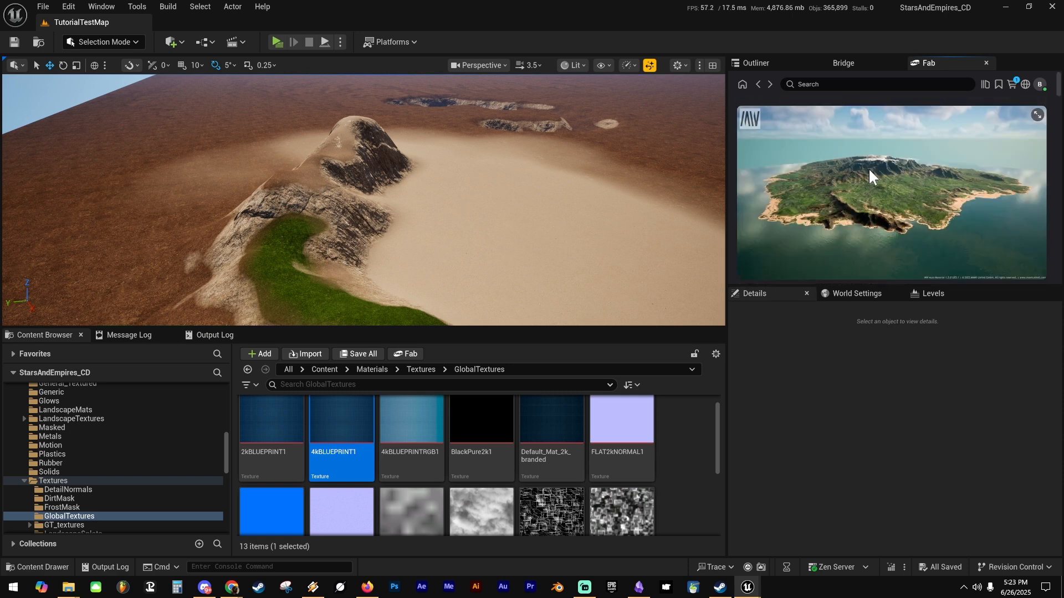
pyautogui.scroll(-3, 868, 168)
pyautogui.scroll(3, 902, 217)
pyautogui.click(757, 84)
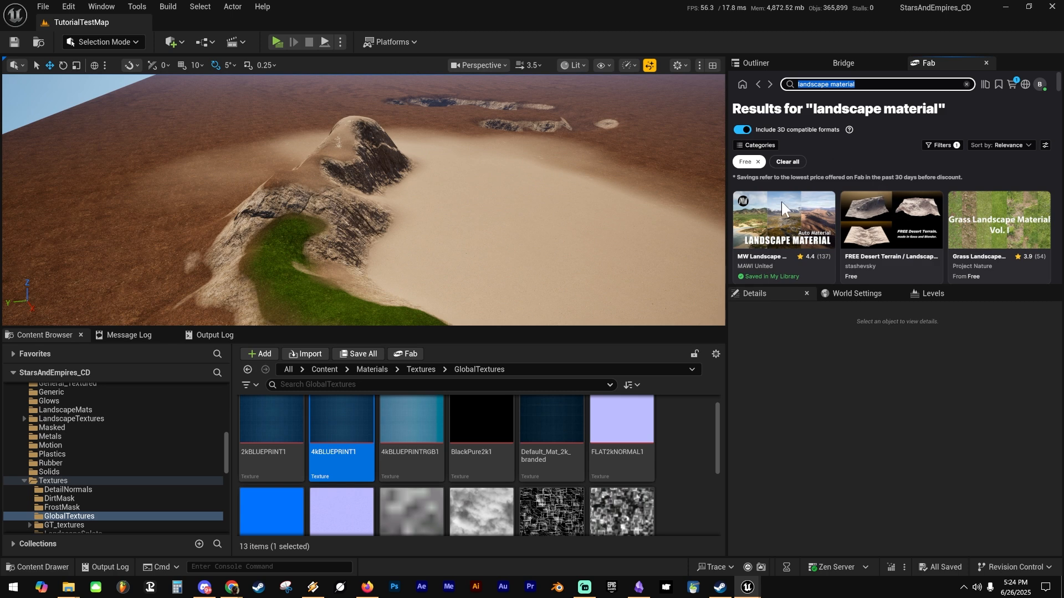
# Check the Free price filter for the landscape material results and close the filter options.
pyautogui.scroll(-1, 787, 203)
pyautogui.scroll(1, 803, 199)
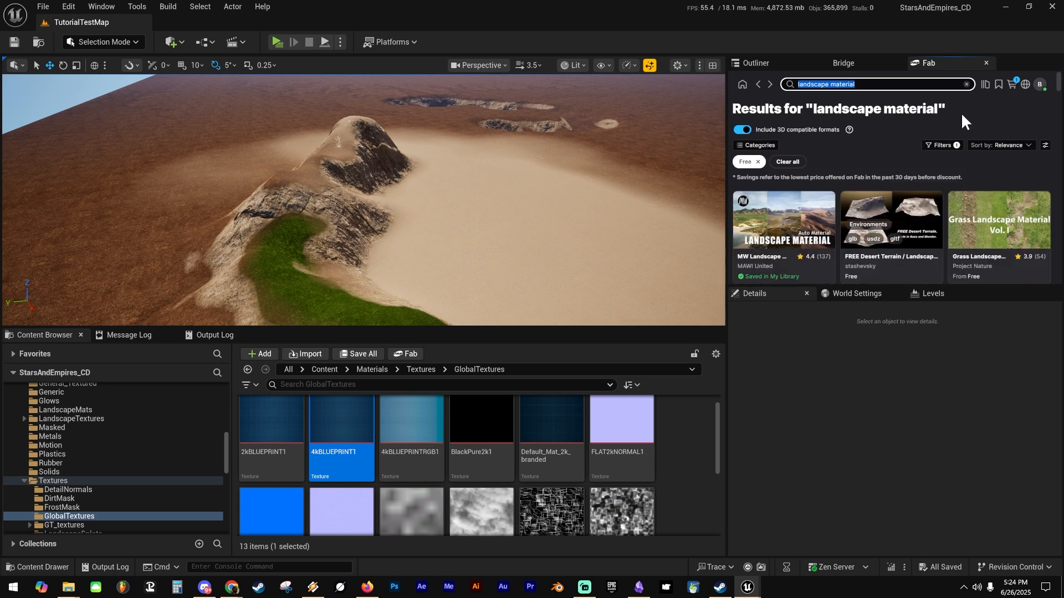
pyautogui.click(944, 145)
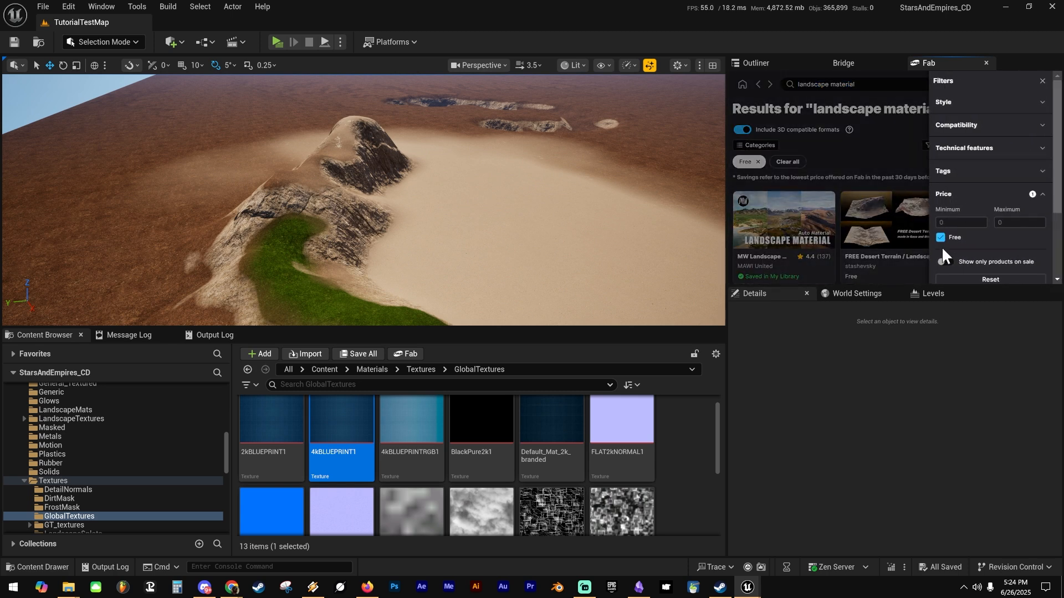
pyautogui.click(885, 139)
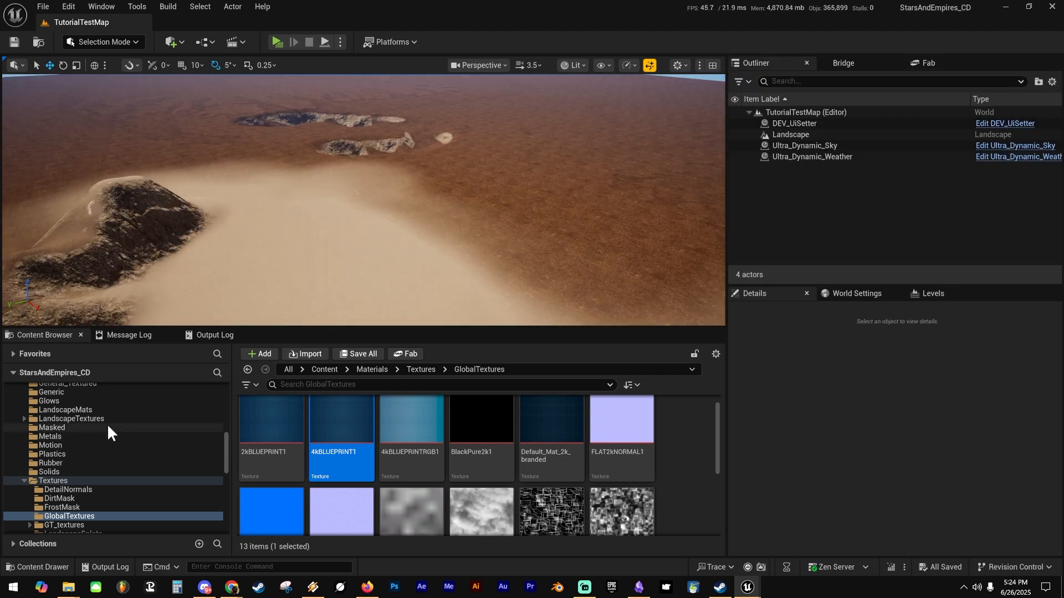
# Collapse the Materials folder tree, find MMM_MasterMaterial in the Materials folder and open it for editing.
pyautogui.scroll(10, 108, 423)
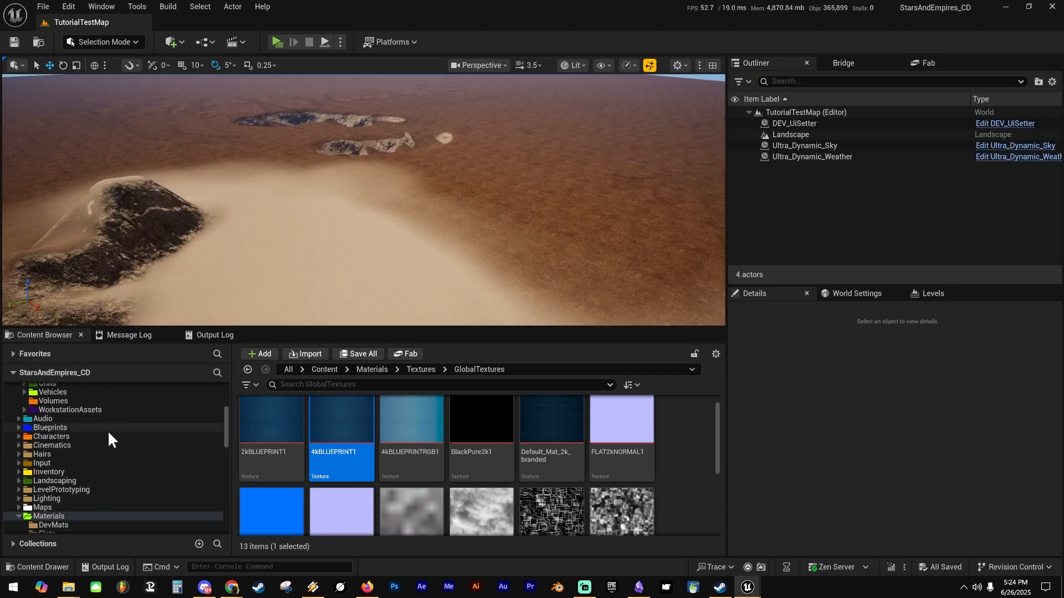
pyautogui.click(71, 507)
pyautogui.click(71, 517)
pyautogui.click(19, 515)
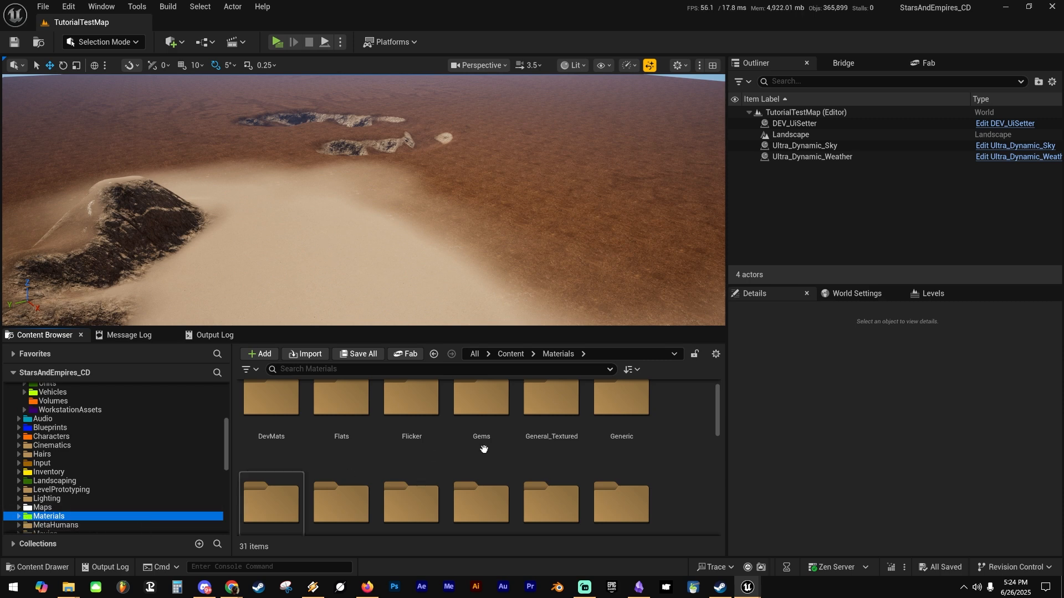
pyautogui.scroll(1, 510, 460)
pyautogui.scroll(-6, 516, 453)
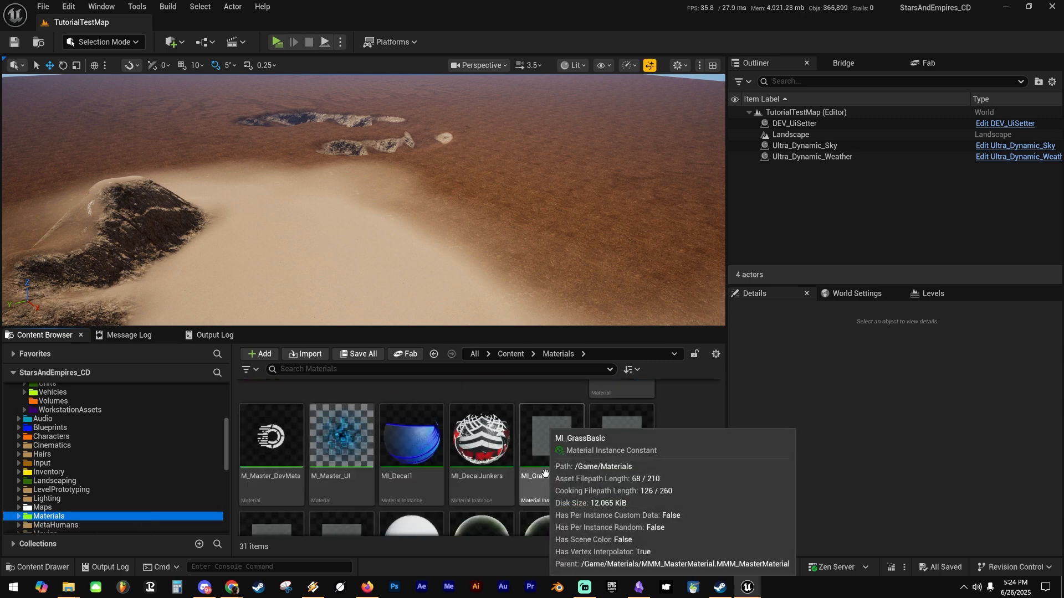
pyautogui.scroll(-3, 514, 473)
pyautogui.scroll(-3, 526, 482)
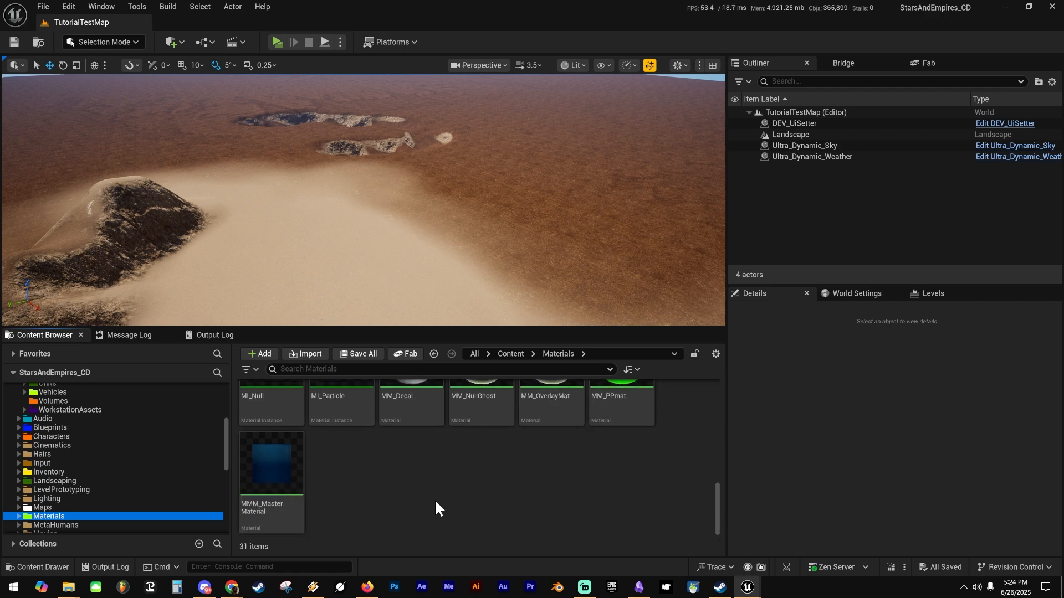
pyautogui.click(296, 470)
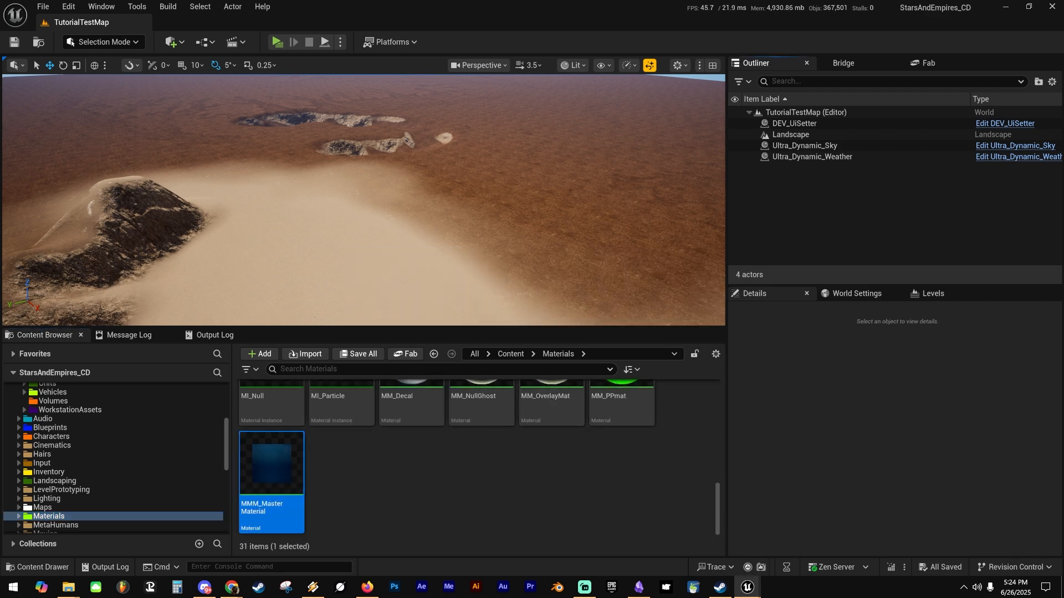
pyautogui.moveTo(1063, 124)
pyautogui.mouseDown()
pyautogui.moveTo(446, 67)
pyautogui.moveTo(1063, 131)
pyautogui.mouseUp()
pyautogui.click(451, 472)
pyautogui.rightClick(455, 472)
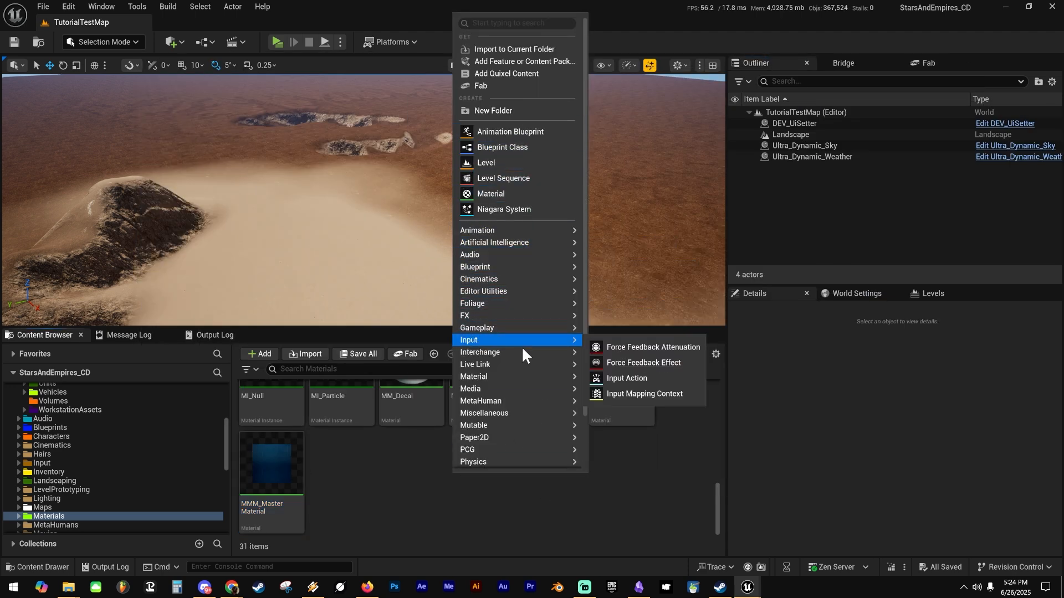
pyautogui.moveTo(524, 399)
pyautogui.moveTo(531, 376)
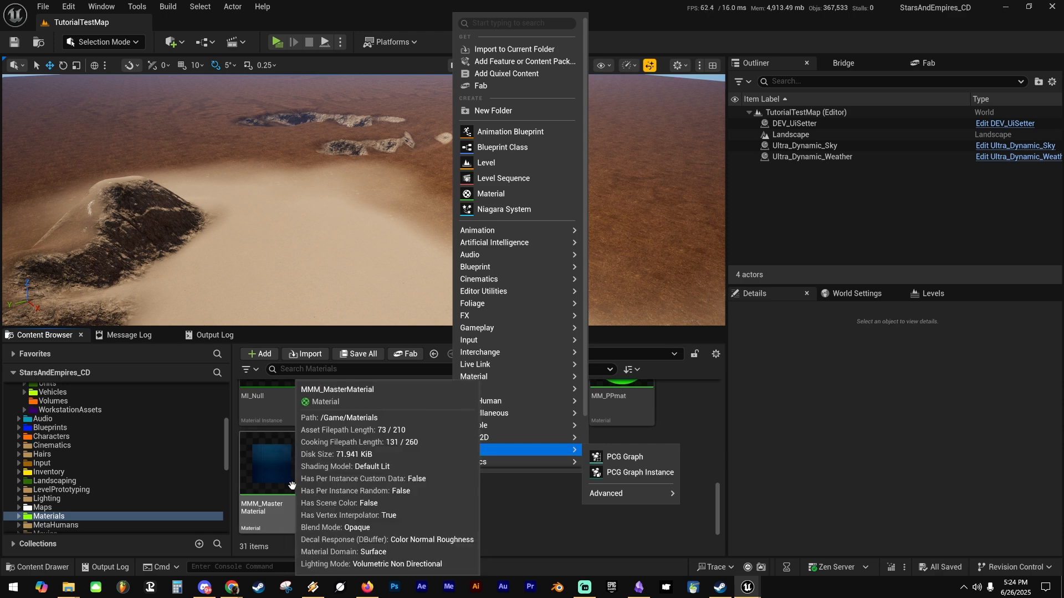
pyautogui.click(350, 498)
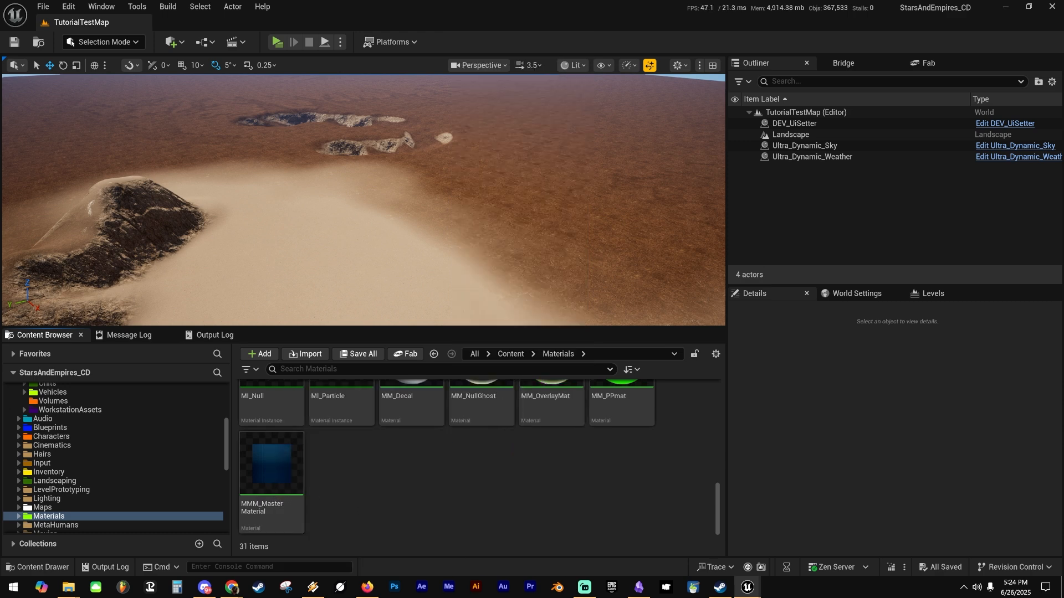
# Bring the MMM_MasterMaterial editor into view and examine the graph around the Substrate slab nodes and the material output.
pyautogui.moveTo(1063, 136); pyautogui.dragTo(576, 0)
pyautogui.moveTo(397, 185); pyautogui.dragTo(528, 224, button='right')
pyautogui.scroll(-1, 528, 224)
pyautogui.scroll(-3, 527, 224)
pyautogui.moveTo(606, 207); pyautogui.dragTo(691, 218, button='right')
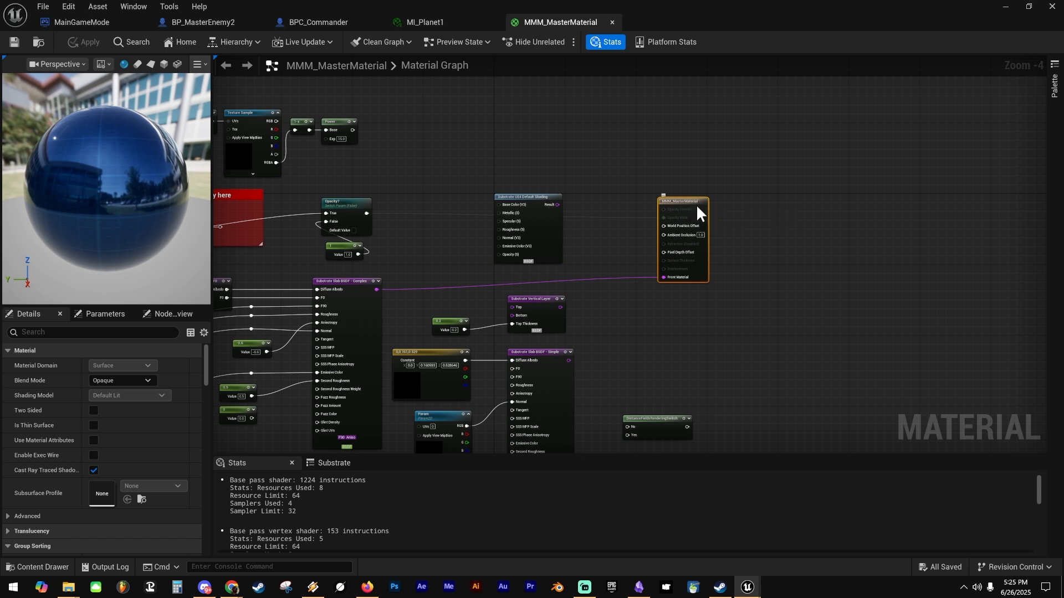
pyautogui.moveTo(578, 257); pyautogui.dragTo(778, 220, button='right')
pyautogui.scroll(1, 648, 247)
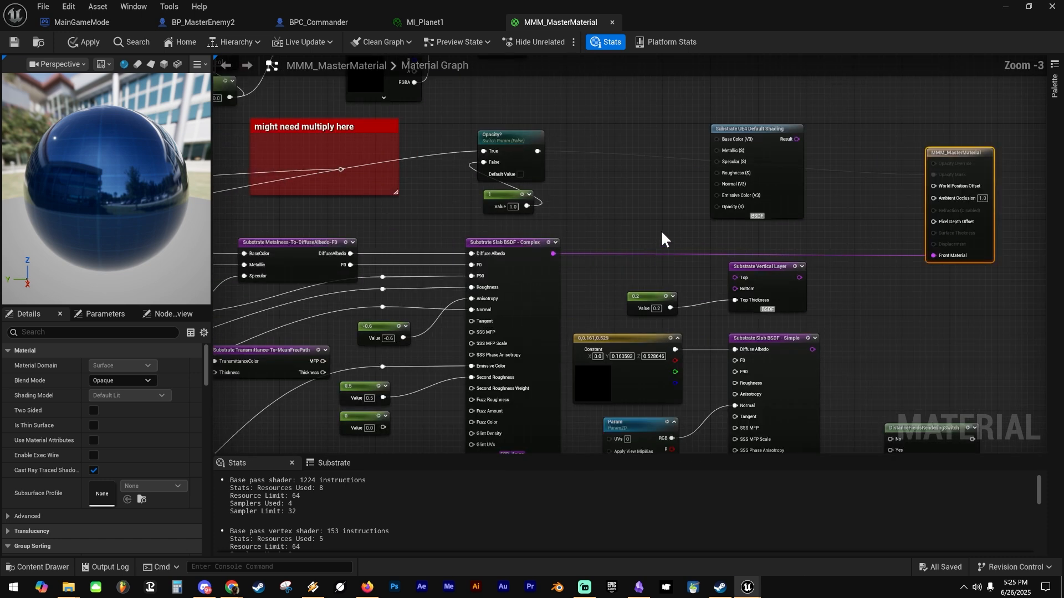
# Open the project settings and search them for "substrate".
pyautogui.moveTo(660, 230); pyautogui.dragTo(625, 183, button='right')
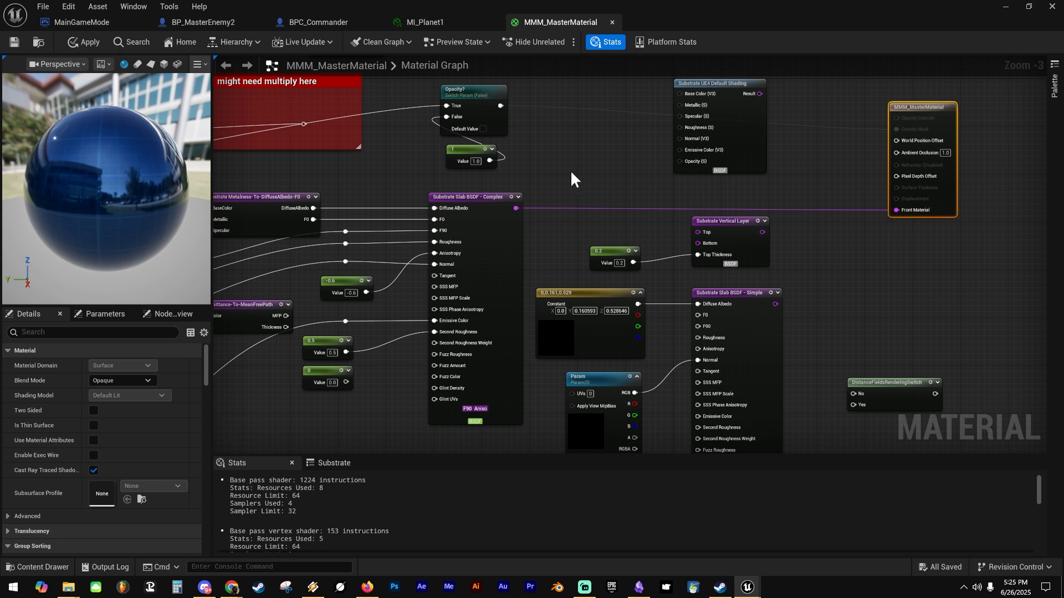
pyautogui.click(481, 225)
pyautogui.click(69, 6)
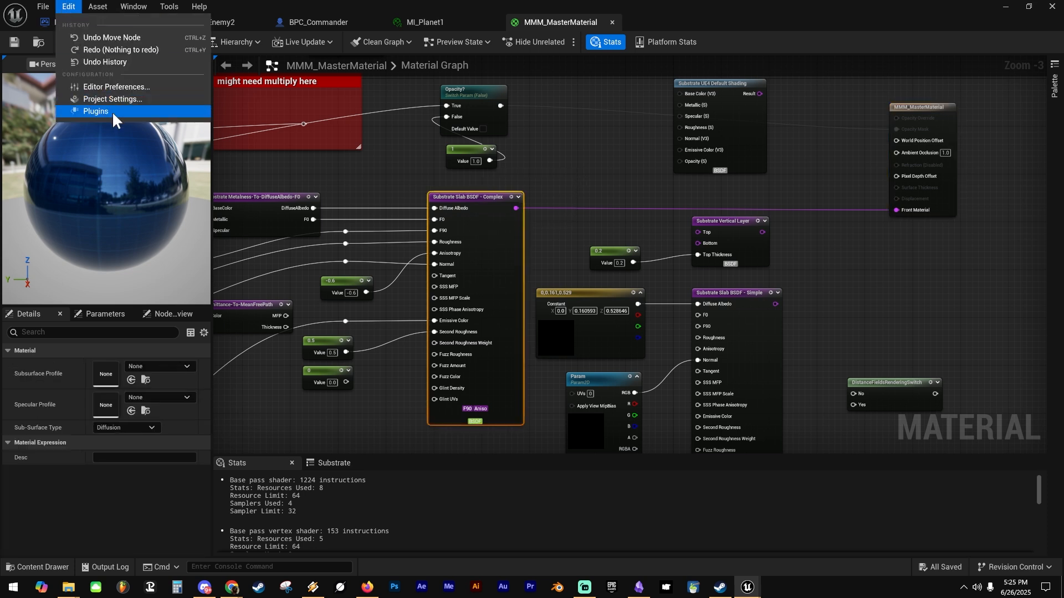
pyautogui.click(327, 147)
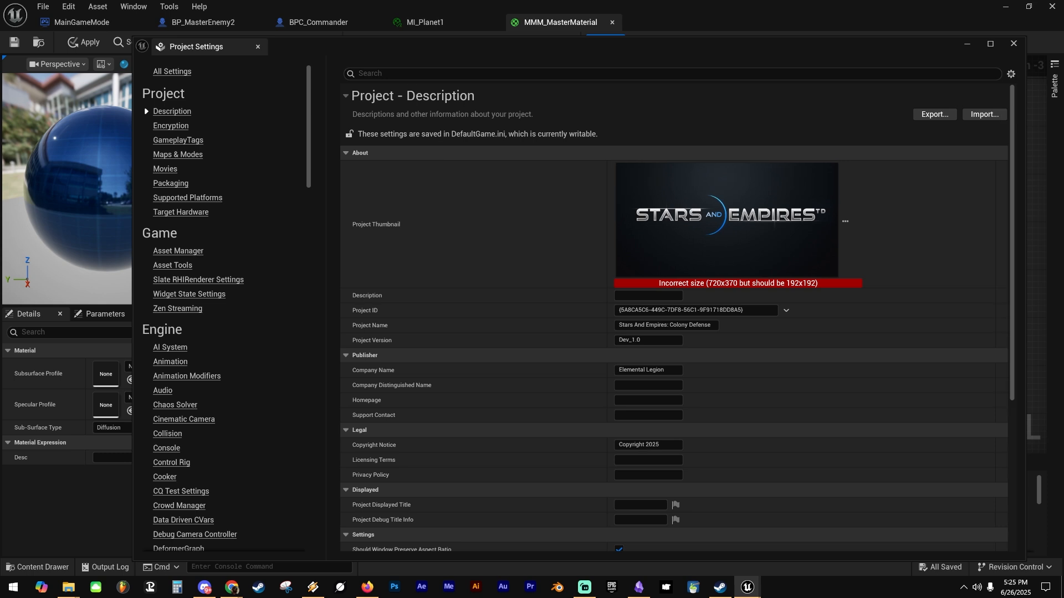
pyautogui.write('substrat')
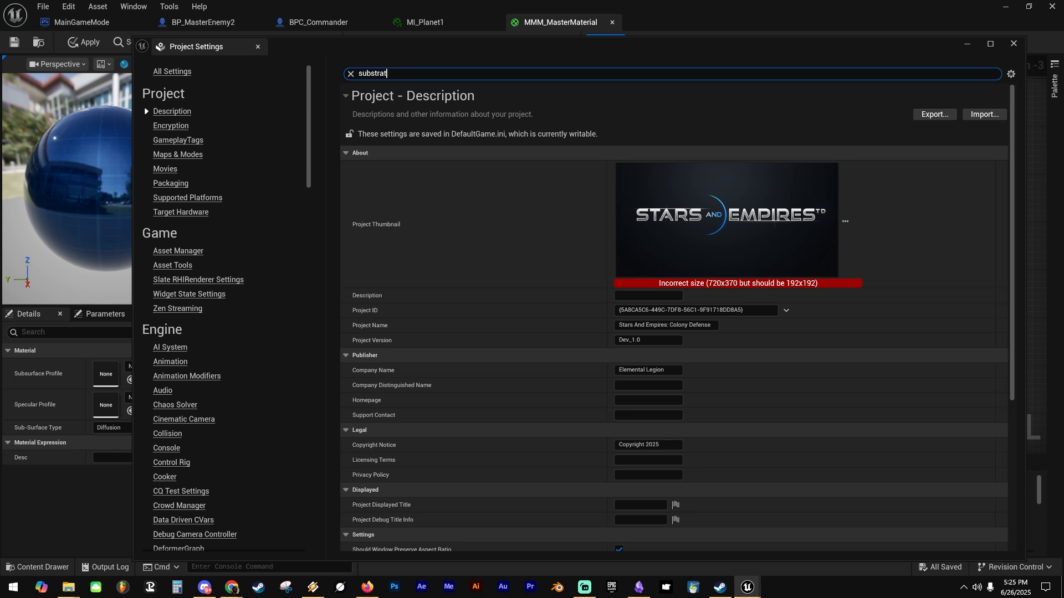
pyautogui.write('e')
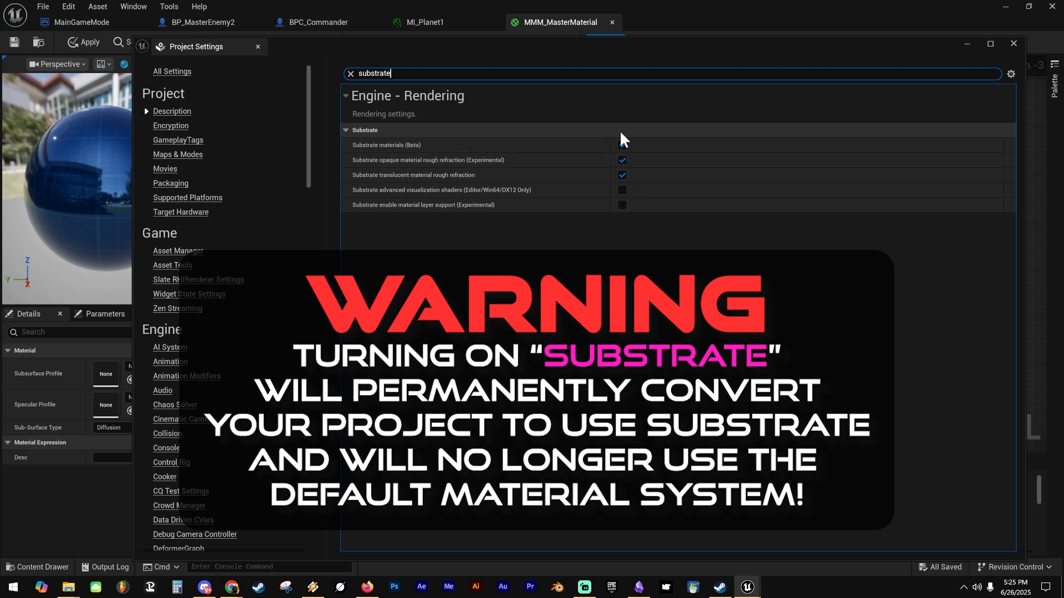
# Check the Substrate materials and rough refraction options in the rendering settings, and return to the MMM_MasterMaterial graph.
pyautogui.click(622, 160)
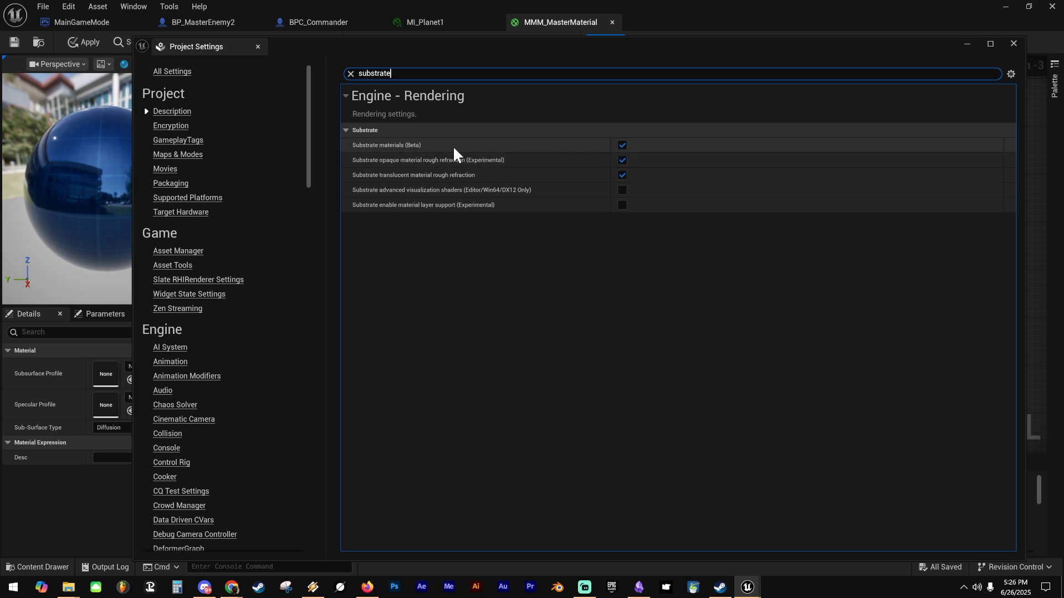
pyautogui.click(622, 145)
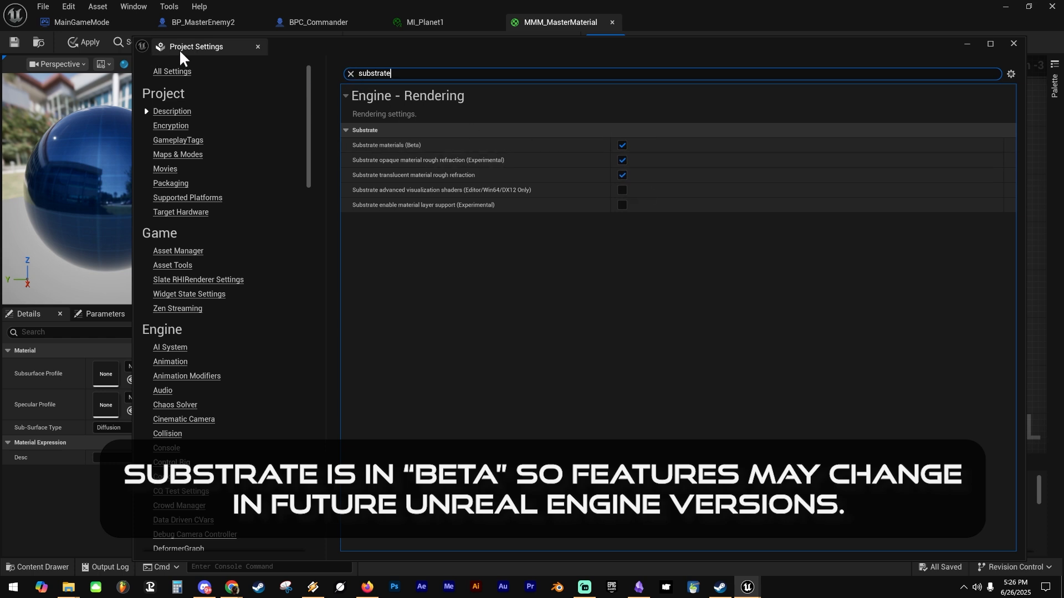
pyautogui.click(64, 5)
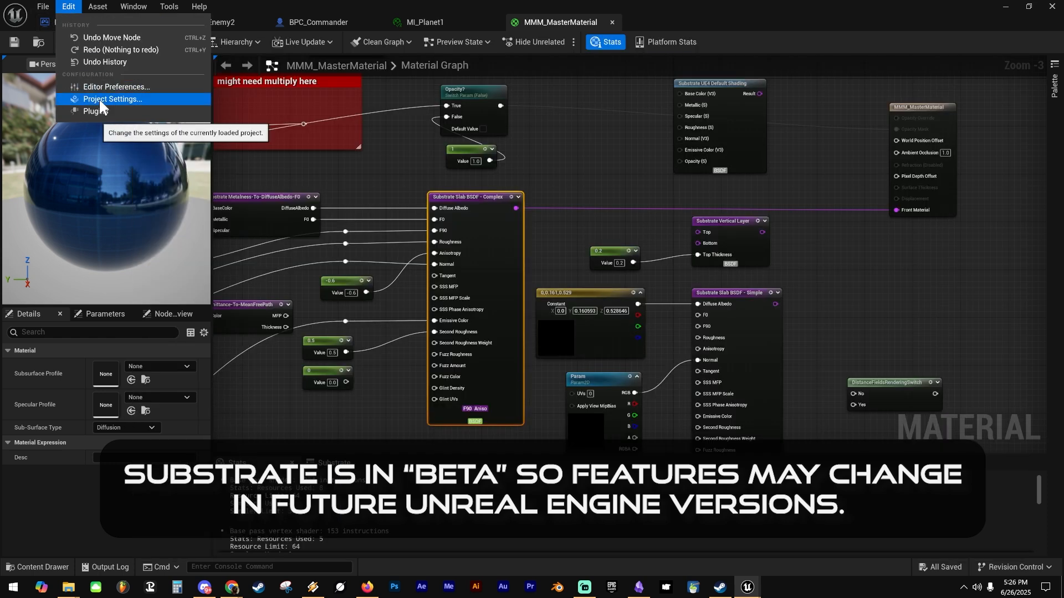
pyautogui.click(699, 7)
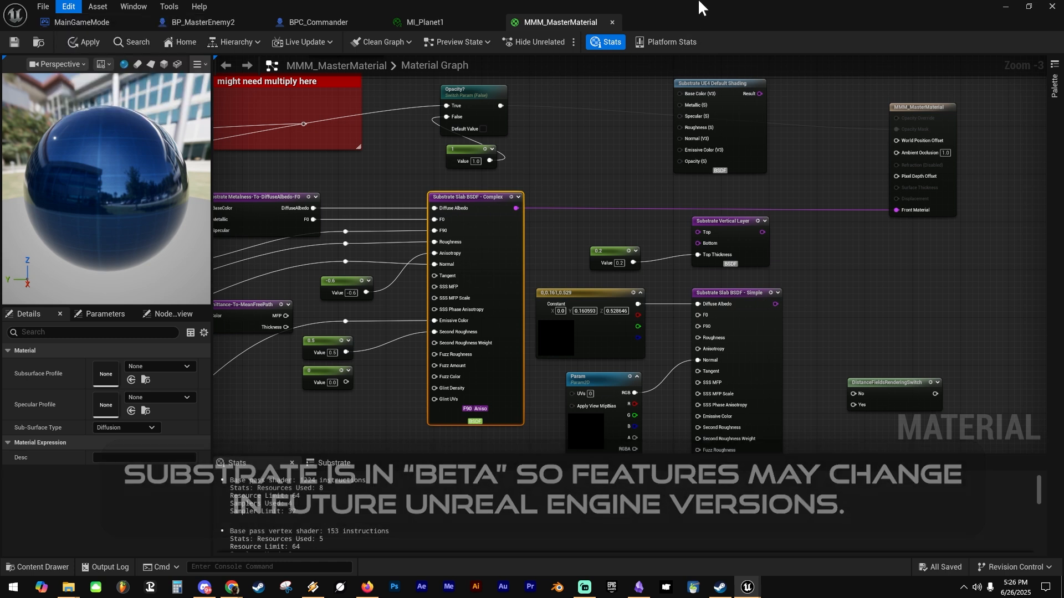
# Examine the Substrate Slab BSDF - Complex node and the conversion and constant nodes feeding its inputs.
pyautogui.click(562, 160)
pyautogui.moveTo(587, 166); pyautogui.dragTo(568, 162, button='right')
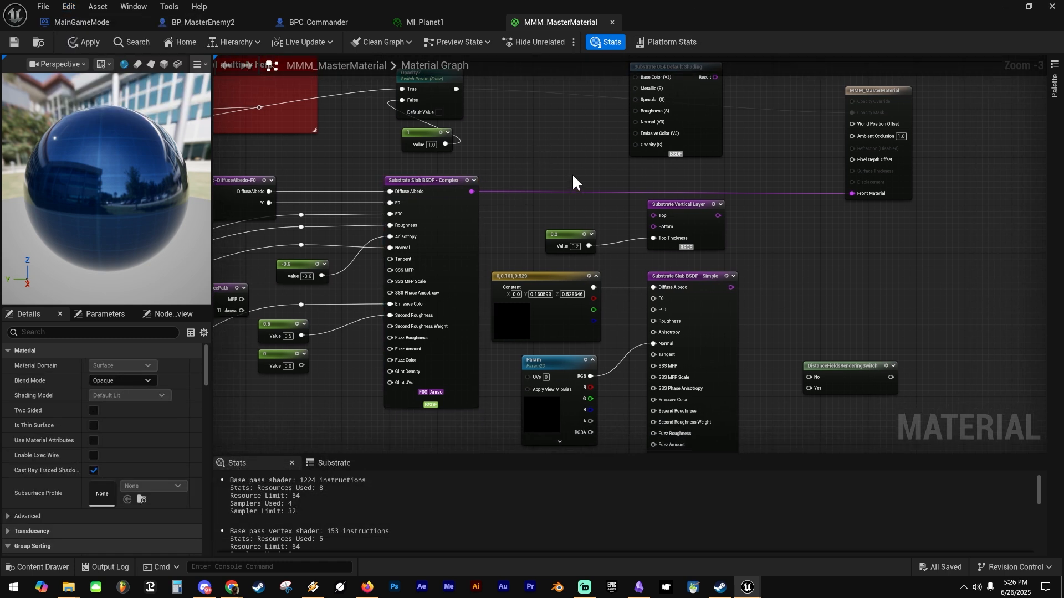
pyautogui.scroll(-2, 571, 173)
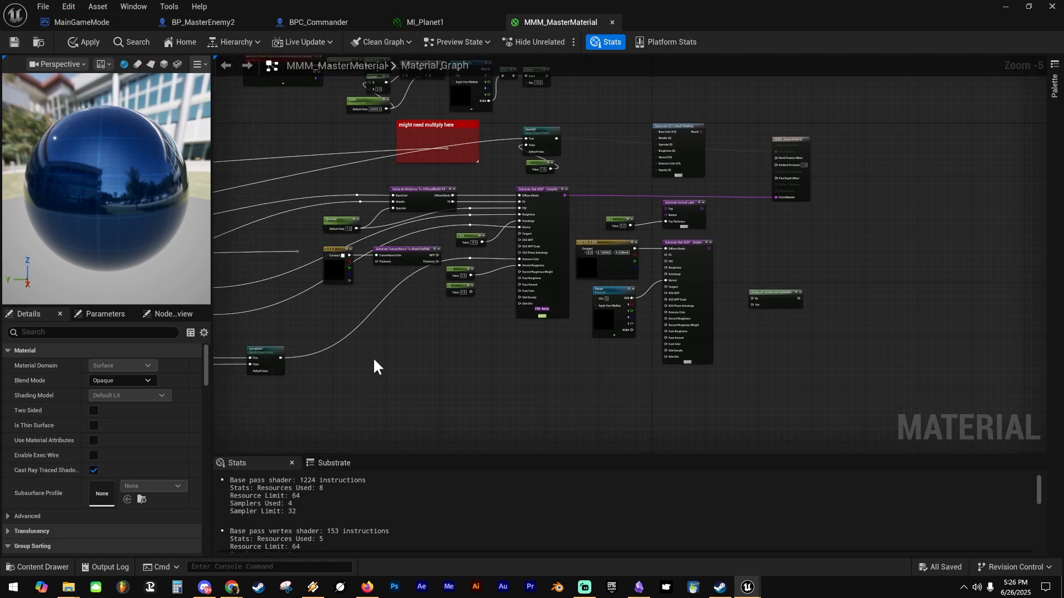
pyautogui.scroll(2, 577, 210)
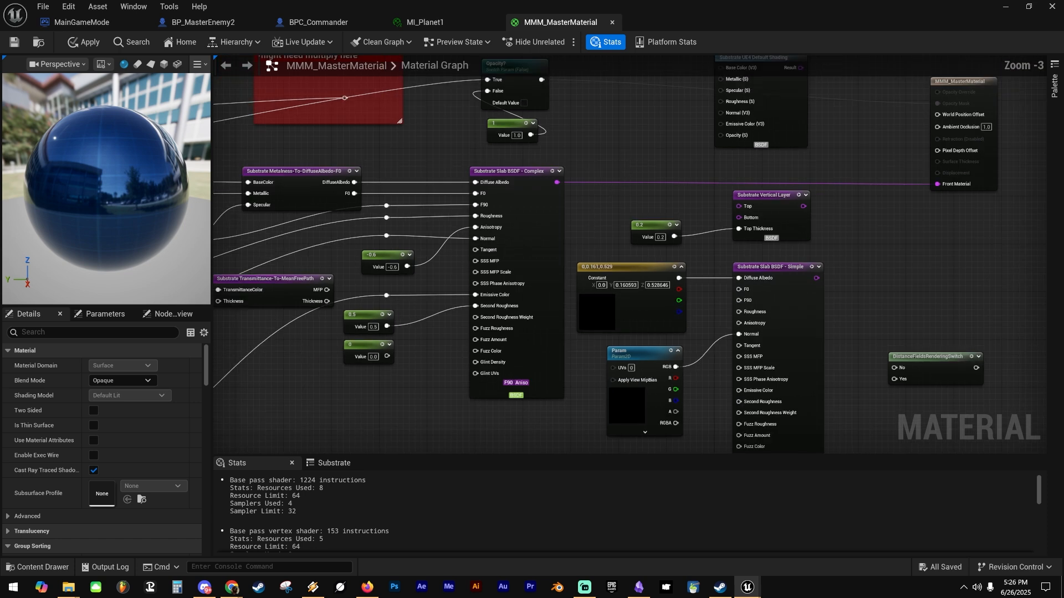
pyautogui.click(497, 244)
pyautogui.moveTo(584, 159); pyautogui.dragTo(632, 188, button='right')
pyautogui.scroll(-2, 632, 185)
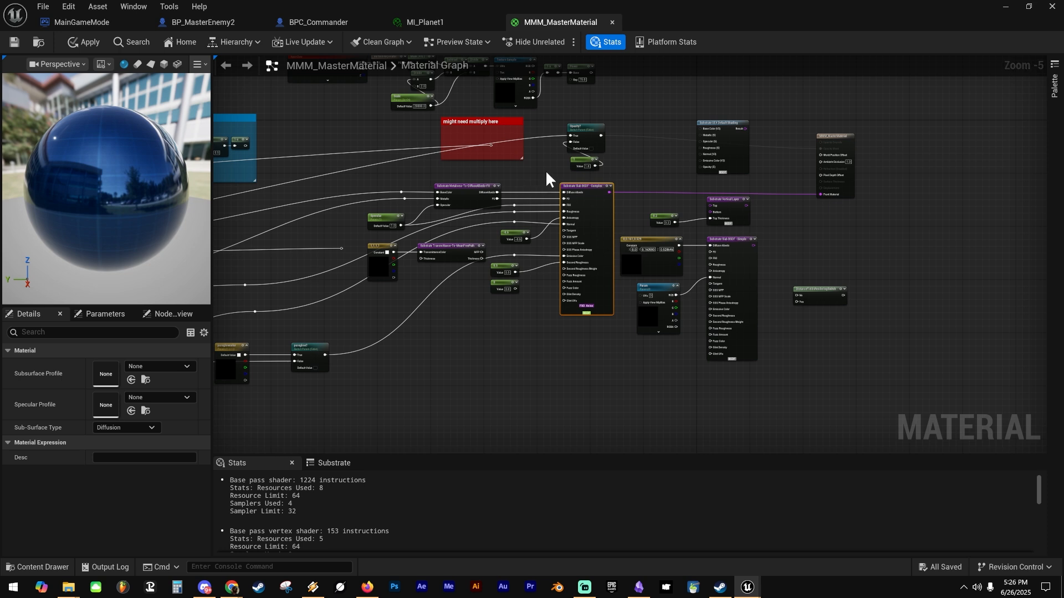
pyautogui.moveTo(571, 246); pyautogui.dragTo(645, 243, button='right')
pyautogui.scroll(2, 654, 250)
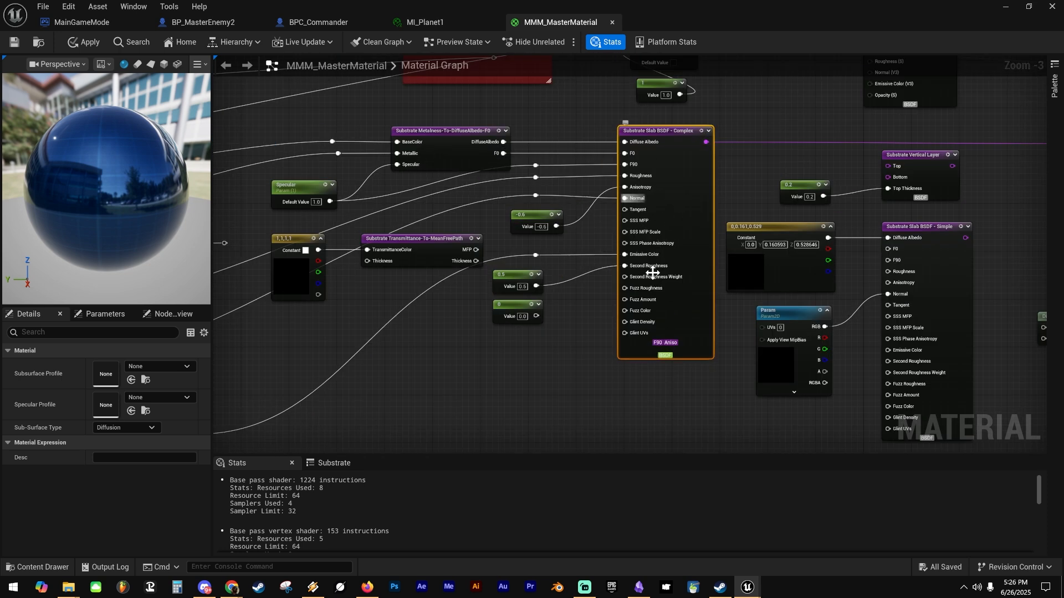
# Examine the MMM_MasterMaterial output node and the unconnected Substrate nodes between it and the Complex slab.
pyautogui.moveTo(760, 172); pyautogui.dragTo(653, 230, button='right')
pyautogui.scroll(-2, 653, 227)
pyautogui.moveTo(686, 171); pyautogui.dragTo(620, 211, button='right')
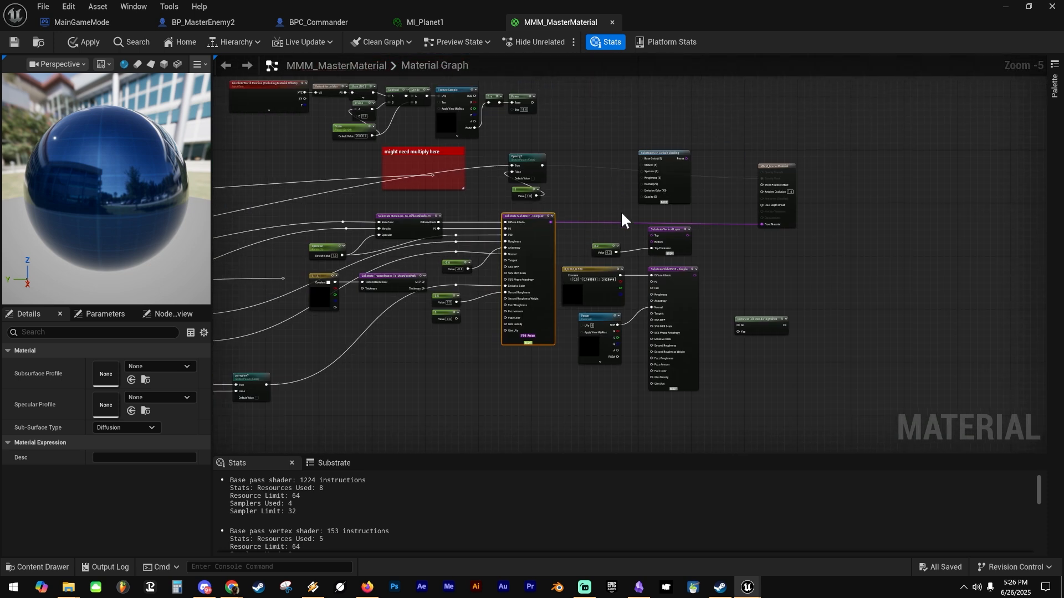
pyautogui.scroll(2, 675, 233)
pyautogui.click(825, 119)
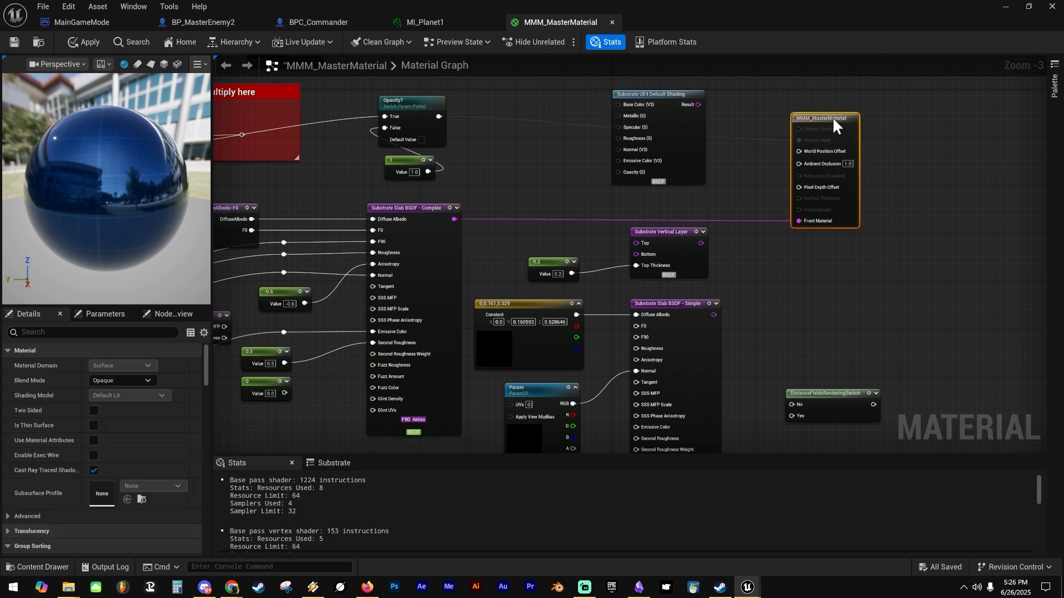
pyautogui.click(515, 182)
pyautogui.moveTo(527, 186); pyautogui.dragTo(565, 186, button='right')
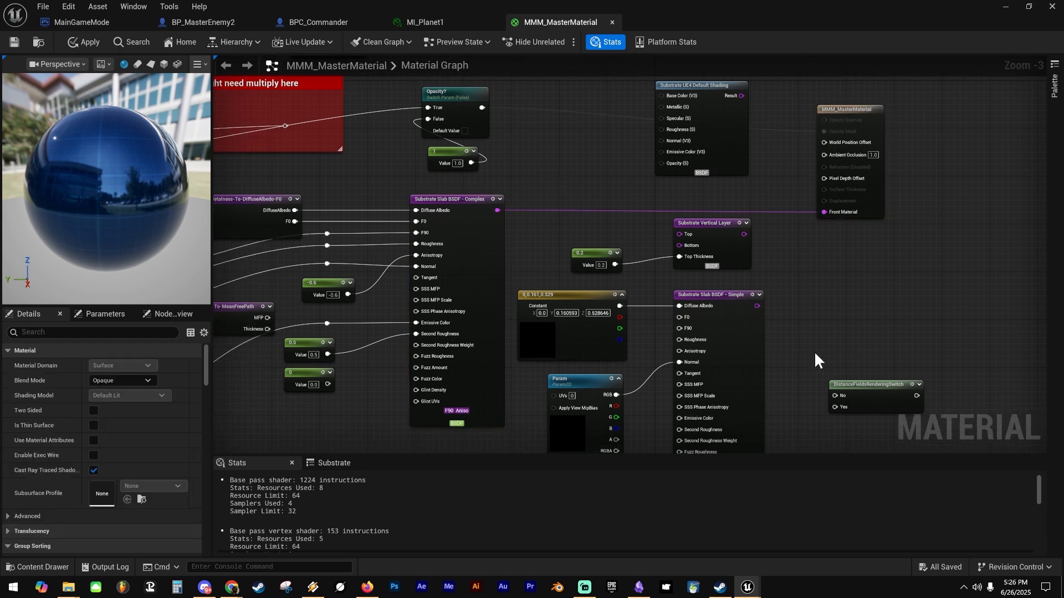
pyautogui.moveTo(606, 145)
pyautogui.mouseDown(button='right')
pyautogui.moveTo(587, 159)
pyautogui.moveTo(619, 145)
pyautogui.mouseUp(button='right')
pyautogui.moveTo(552, 161); pyautogui.dragTo(547, 176, button='right')
pyautogui.scroll(-2, 554, 173)
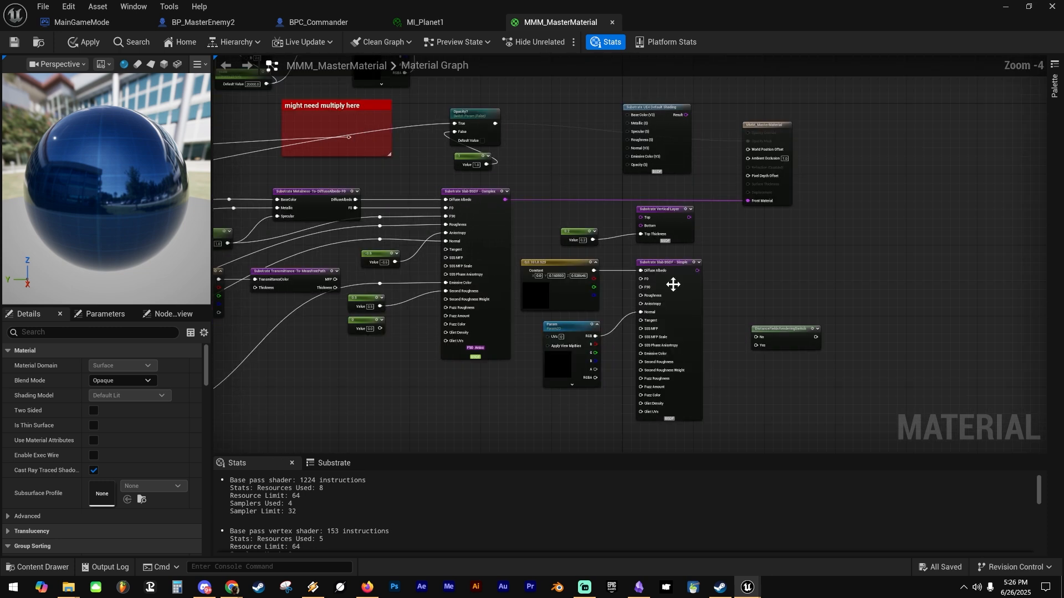
pyautogui.scroll(1, 589, 171)
pyautogui.moveTo(532, 204); pyautogui.dragTo(573, 195, button='right')
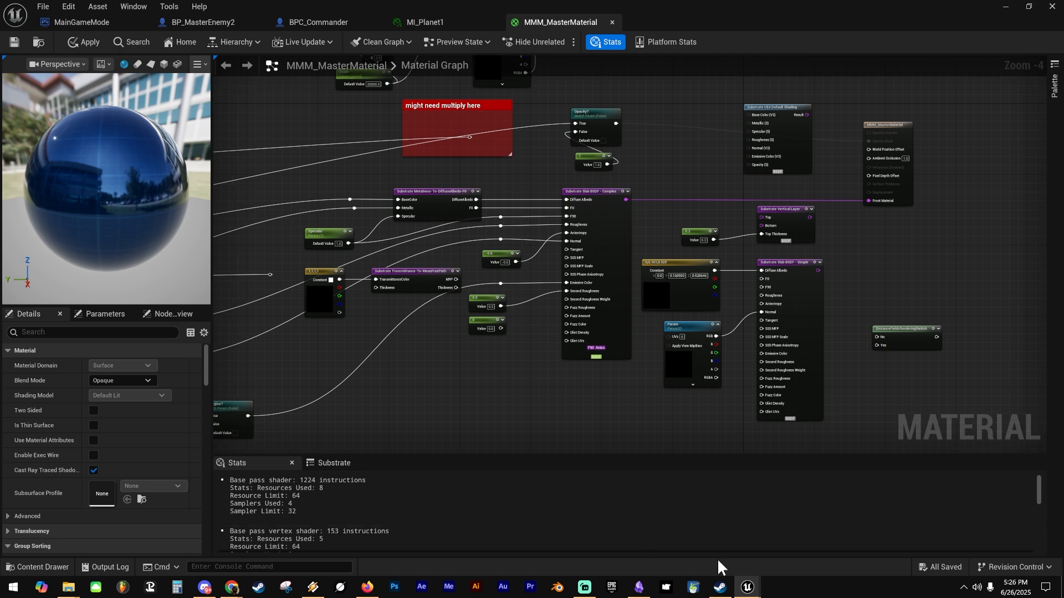
pyautogui.moveTo(673, 160); pyautogui.dragTo(612, 158, button='right')
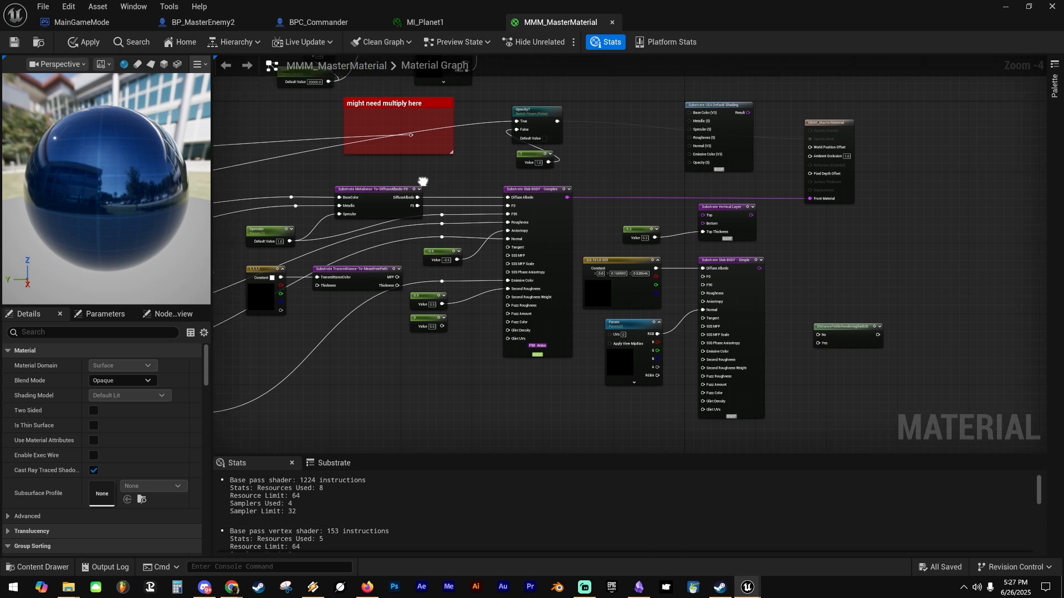
# Examine the Complex slab's link to the Front Material input, marking out the slab node in the graph.
pyautogui.moveTo(421, 181); pyautogui.dragTo(552, 198, button='right')
pyautogui.moveTo(611, 193); pyautogui.dragTo(693, 268)
pyautogui.click(761, 181)
pyautogui.moveTo(760, 181); pyautogui.dragTo(639, 168, button='right')
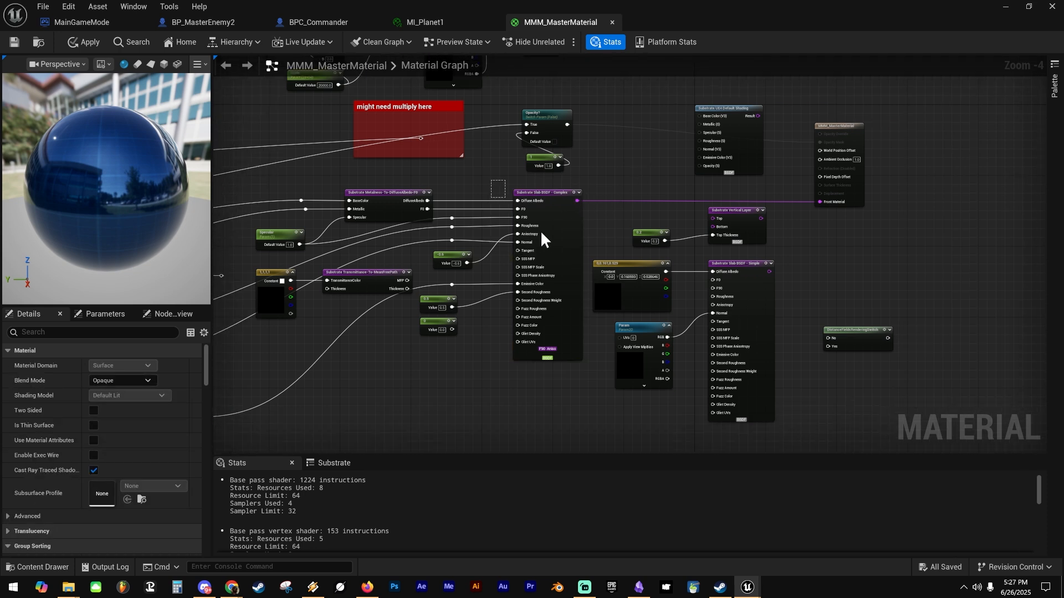
pyautogui.moveTo(492, 181); pyautogui.dragTo(590, 384)
pyautogui.click(636, 177)
pyautogui.moveTo(636, 178); pyautogui.dragTo(594, 184, button='right')
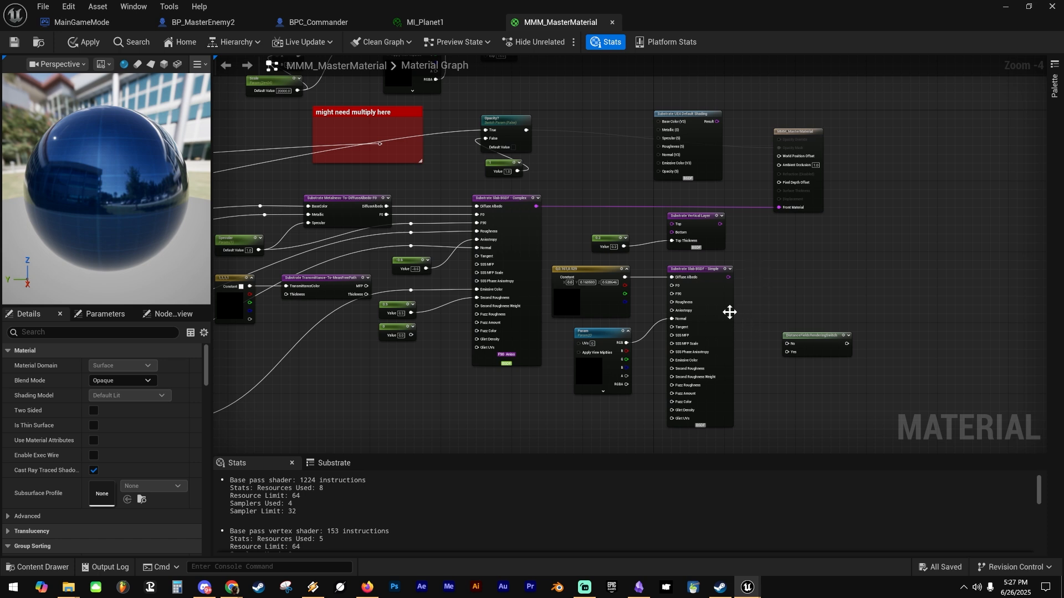
# Shift the Substrate Slab BSDF - Simple node slightly closer to the nodes that feed it.
pyautogui.moveTo(722, 307); pyautogui.dragTo(714, 307)
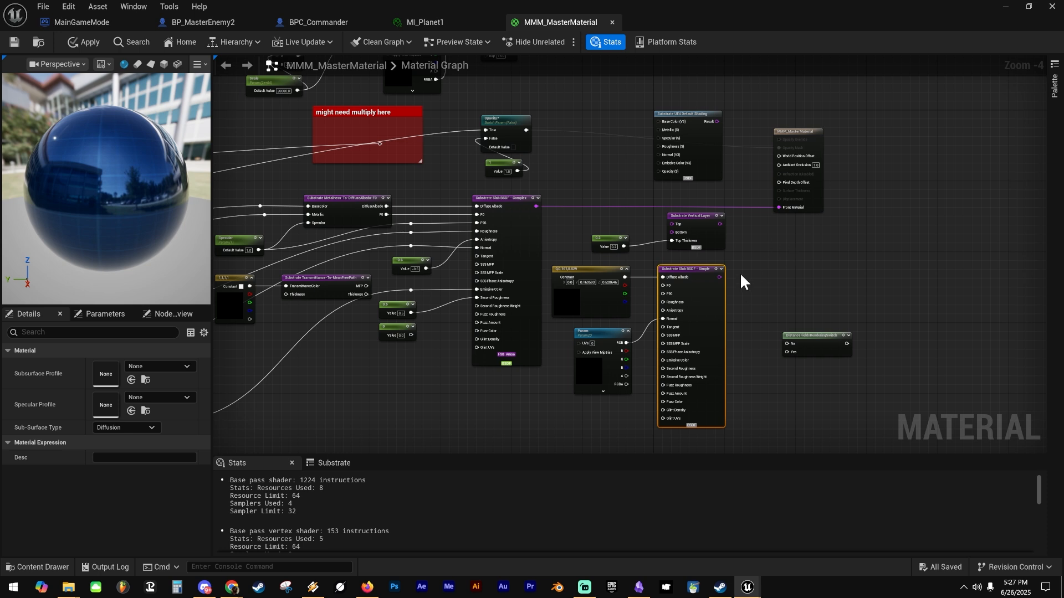
pyautogui.moveTo(771, 277); pyautogui.dragTo(694, 290, button='right')
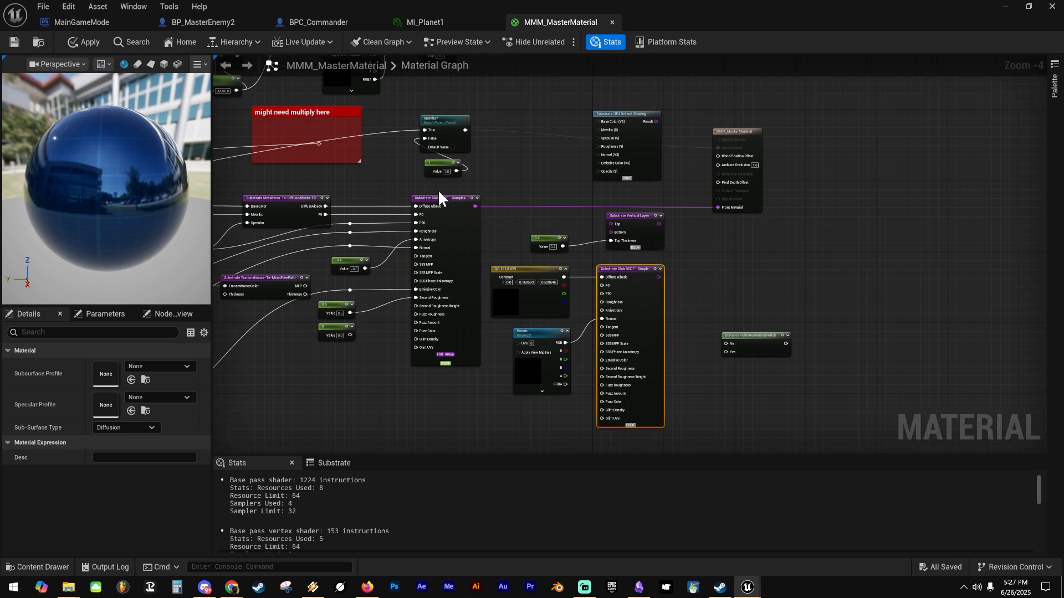
pyautogui.moveTo(737, 238); pyautogui.dragTo(739, 263, button='right')
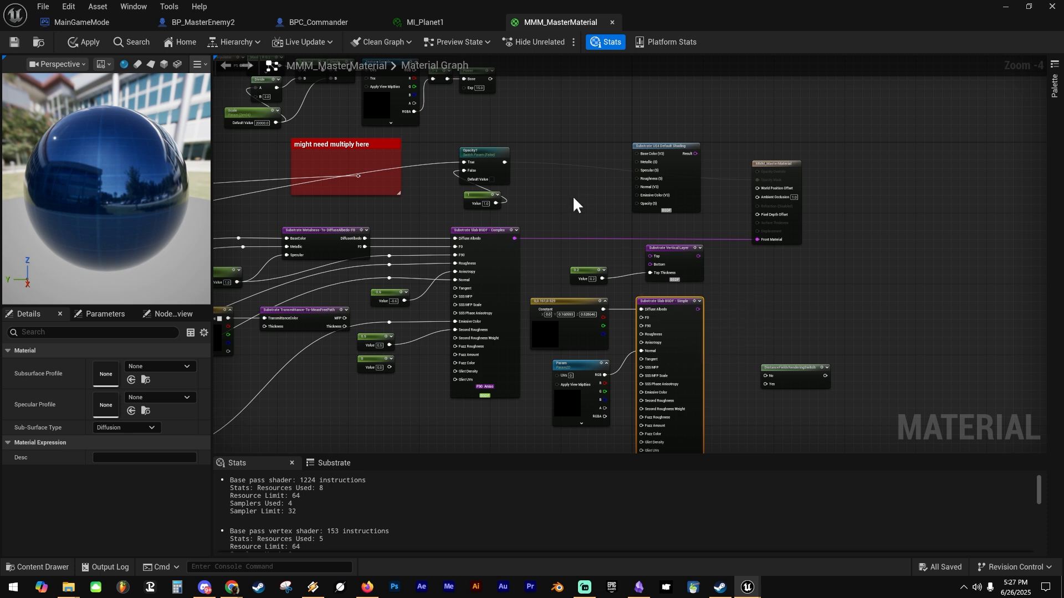
pyautogui.moveTo(729, 311); pyautogui.dragTo(716, 286, button='right')
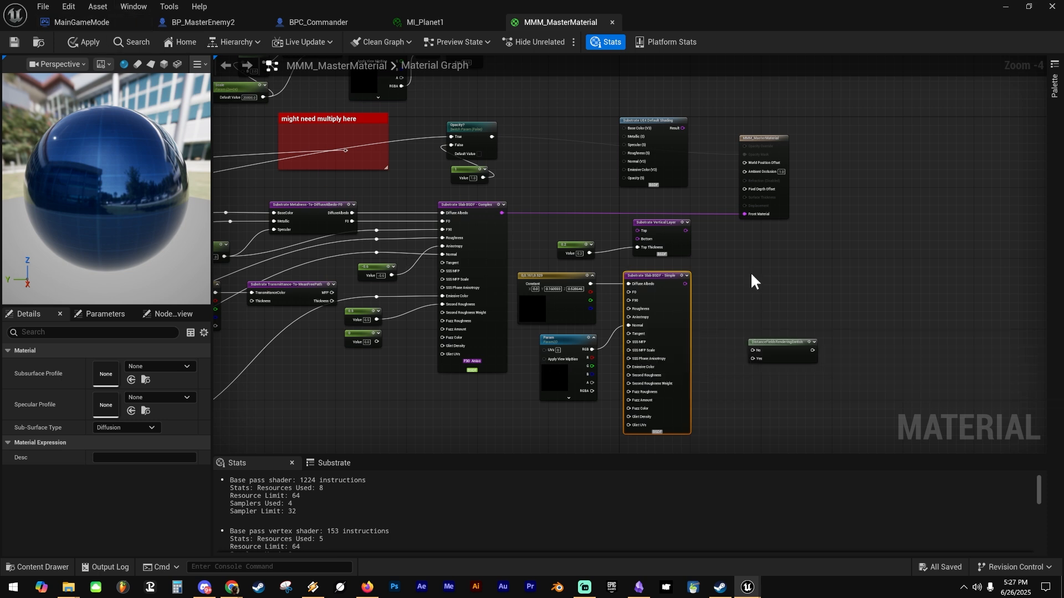
# Move the Substrate UE4 Default Shading node away from the output, into empty space below the DistanceFieldsRenderingSwitch node.
pyautogui.moveTo(726, 268); pyautogui.dragTo(688, 295, button='right')
pyautogui.scroll(2, 742, 188)
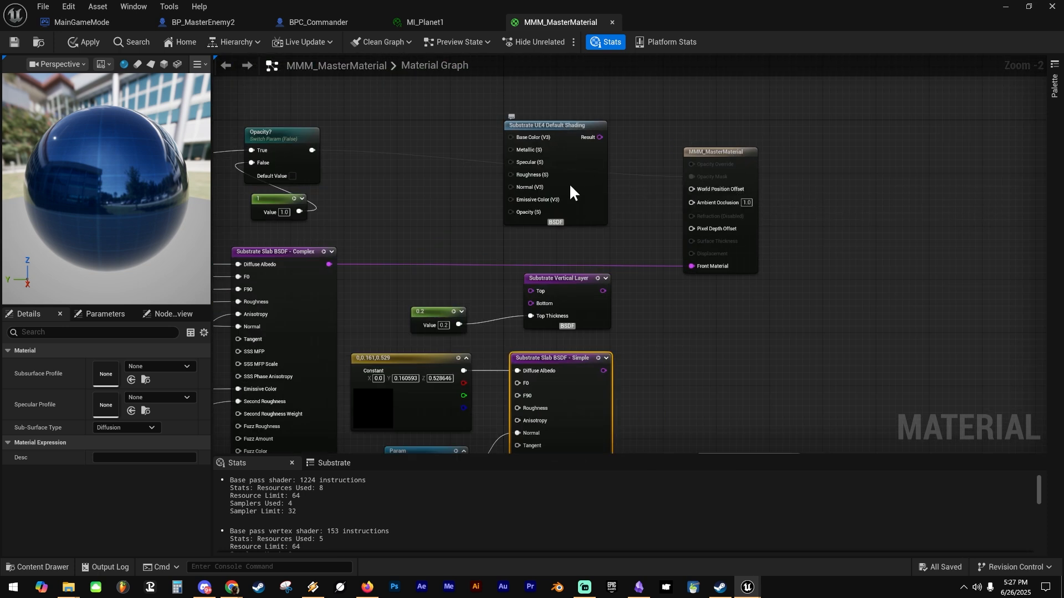
pyautogui.moveTo(570, 183)
pyautogui.mouseDown()
pyautogui.moveTo(580, 149)
pyautogui.moveTo(613, 137)
pyautogui.mouseUp()
pyautogui.scroll(-2, 466, 225)
pyautogui.moveTo(471, 225); pyautogui.dragTo(431, 244, button='right')
pyautogui.moveTo(509, 188); pyautogui.dragTo(761, 455)
pyautogui.moveTo(675, 410); pyautogui.dragTo(710, 259, button='right')
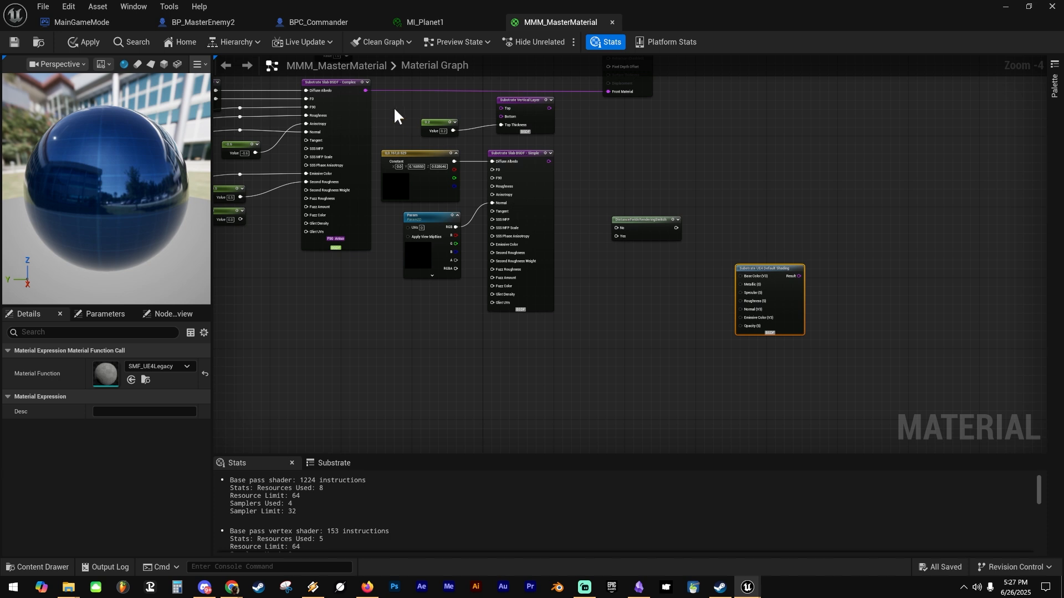
# Select all unused nodes, including the Simple slab, Vertical Layer and UE4 Default Shading, and move them clear of the main graph.
pyautogui.moveTo(394, 106); pyautogui.dragTo(572, 345)
pyautogui.moveTo(530, 185); pyautogui.dragTo(685, 371)
pyautogui.moveTo(547, 170); pyautogui.dragTo(798, 443)
pyautogui.moveTo(790, 271); pyautogui.dragTo(813, 338)
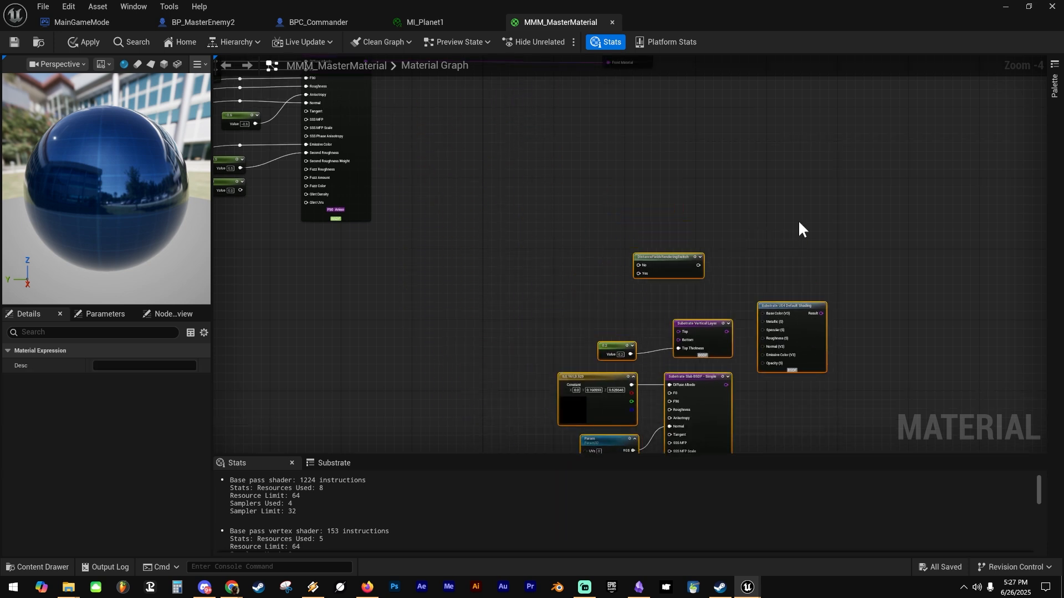
# Move the MMM_MasterMaterial output node close to the Opacity? switch and the Complex slab.
pyautogui.click(798, 220)
pyautogui.moveTo(794, 257); pyautogui.dragTo(849, 351, button='right')
pyautogui.moveTo(642, 233); pyautogui.dragTo(750, 332, button='right')
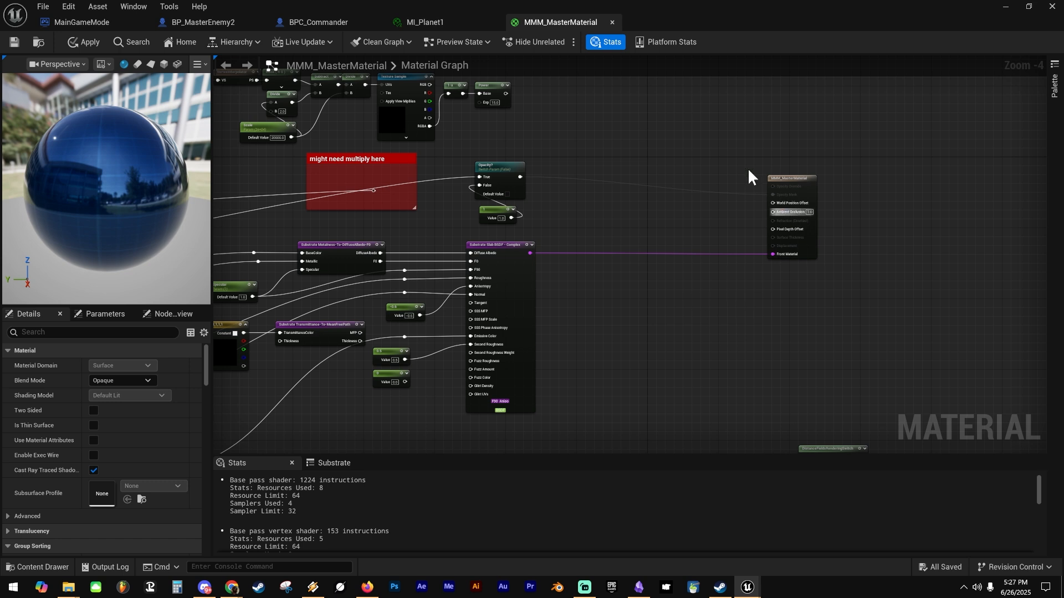
pyautogui.moveTo(810, 191); pyautogui.dragTo(605, 166)
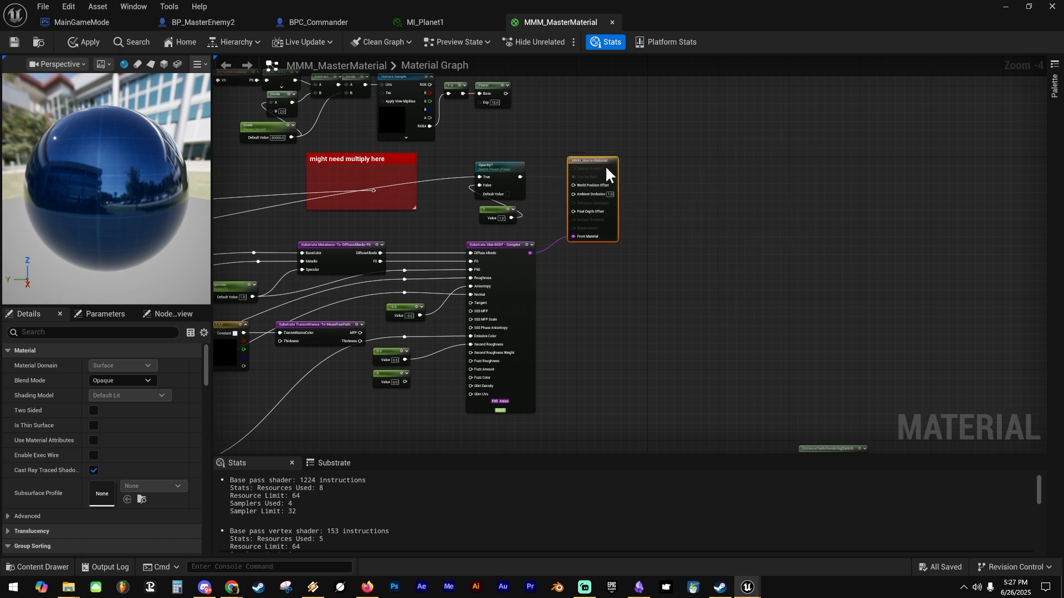
# Examine the output node's inputs, and select the Opacity? switch with its constant of 1 to inspect them.
pyautogui.scroll(2, 539, 230)
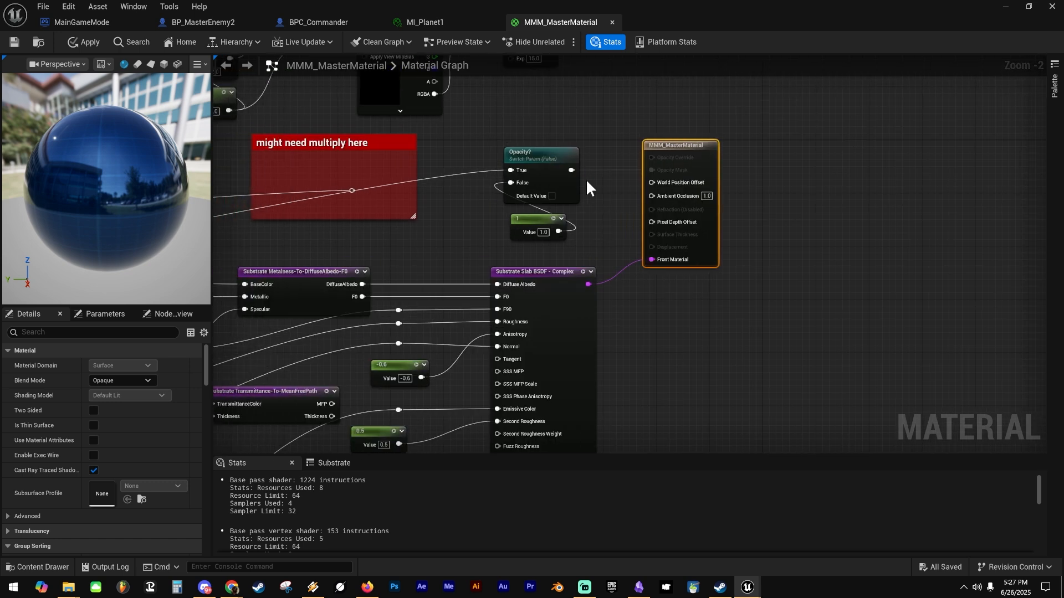
pyautogui.moveTo(618, 112); pyautogui.dragTo(790, 318)
pyautogui.moveTo(667, 297); pyautogui.dragTo(716, 315, button='right')
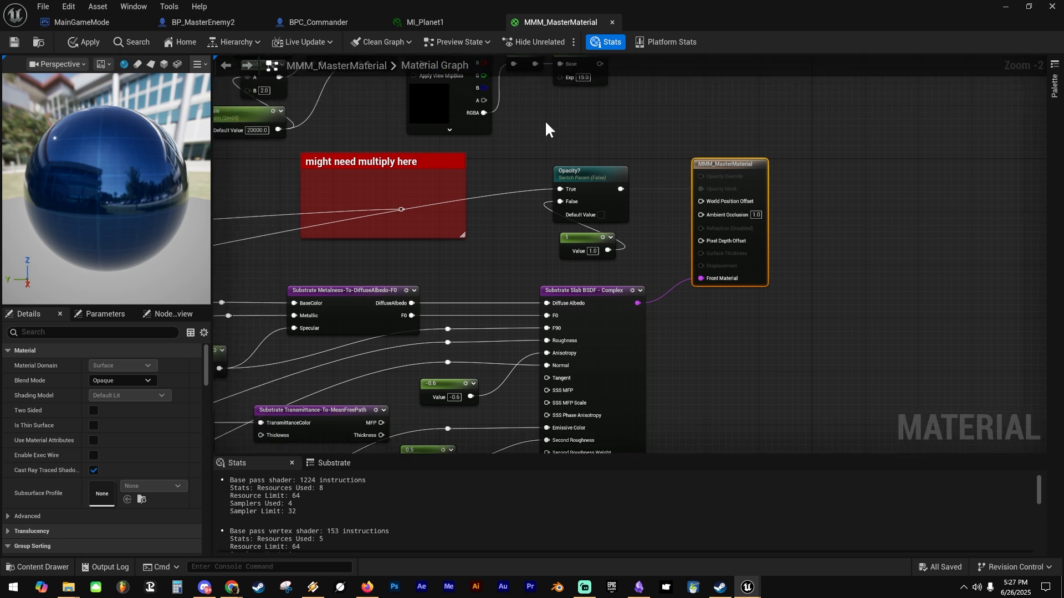
pyautogui.moveTo(546, 123); pyautogui.dragTo(638, 261)
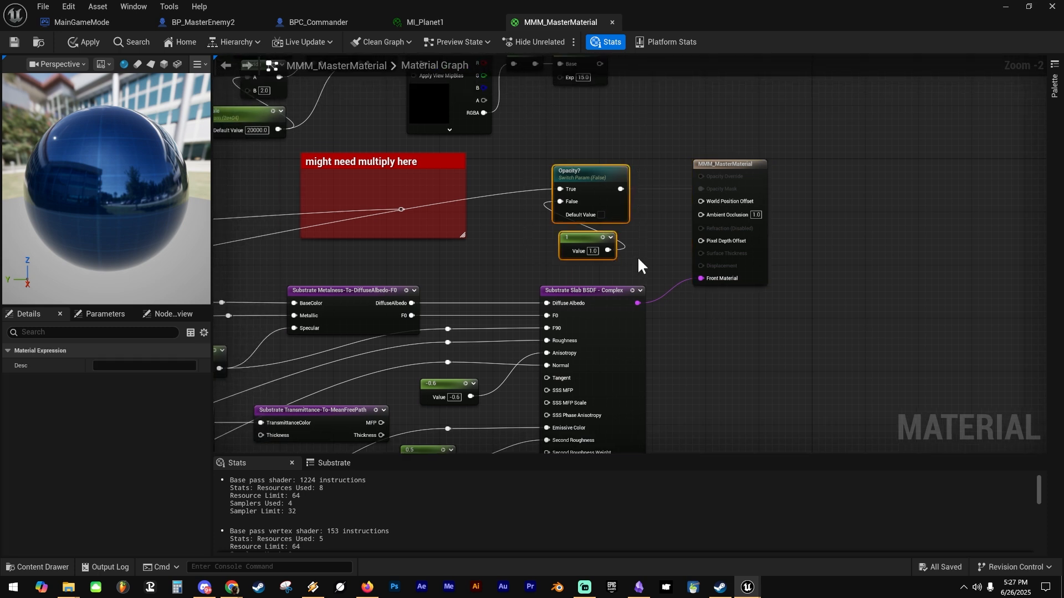
pyautogui.scroll(2, 618, 186)
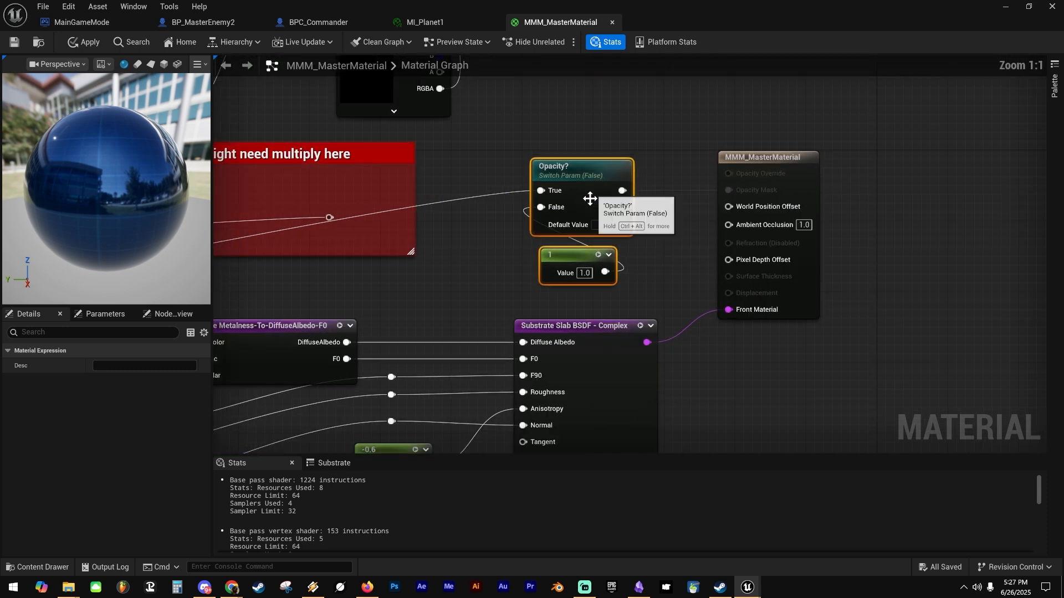
# Move the MMM_MasterMaterial output node farther away from the Opacity? switch to free space between them.
pyautogui.click(588, 198)
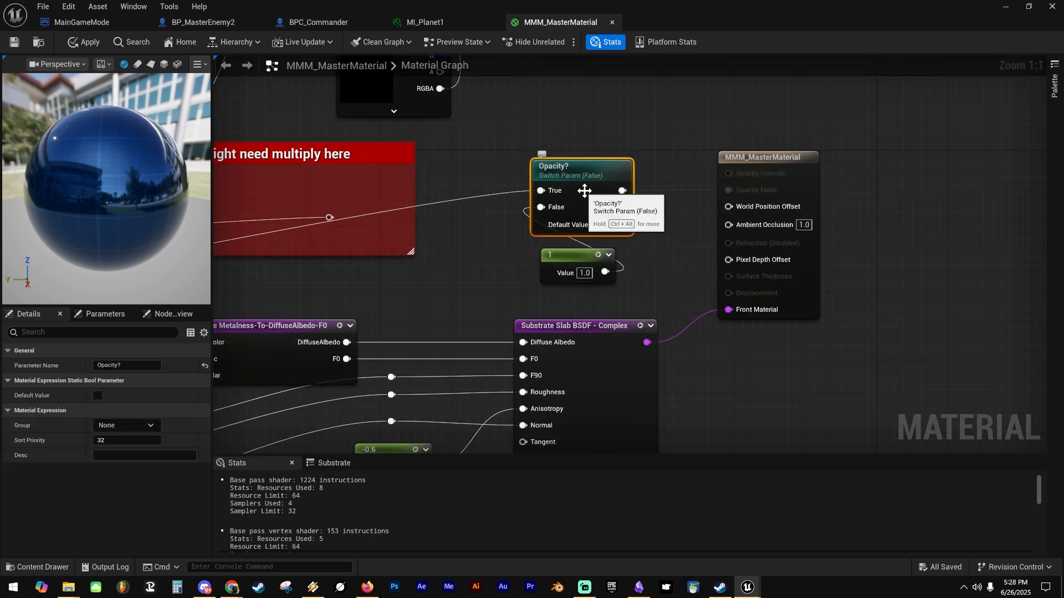
pyautogui.moveTo(605, 96); pyautogui.dragTo(607, 138, button='right')
pyautogui.moveTo(737, 205); pyautogui.dragTo(855, 210)
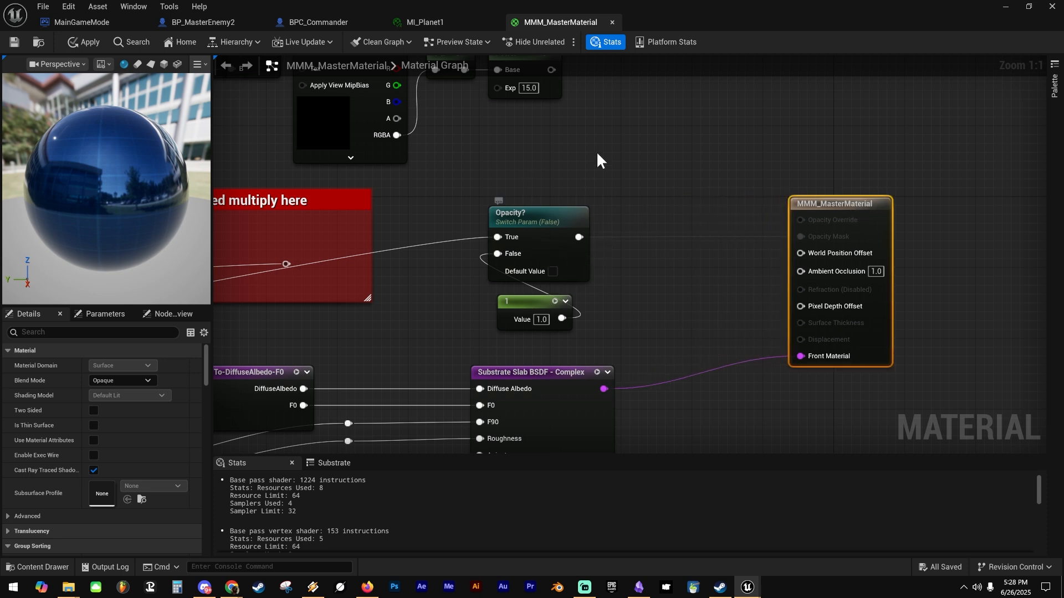
pyautogui.rightClick(658, 150)
pyautogui.write('switch pa')
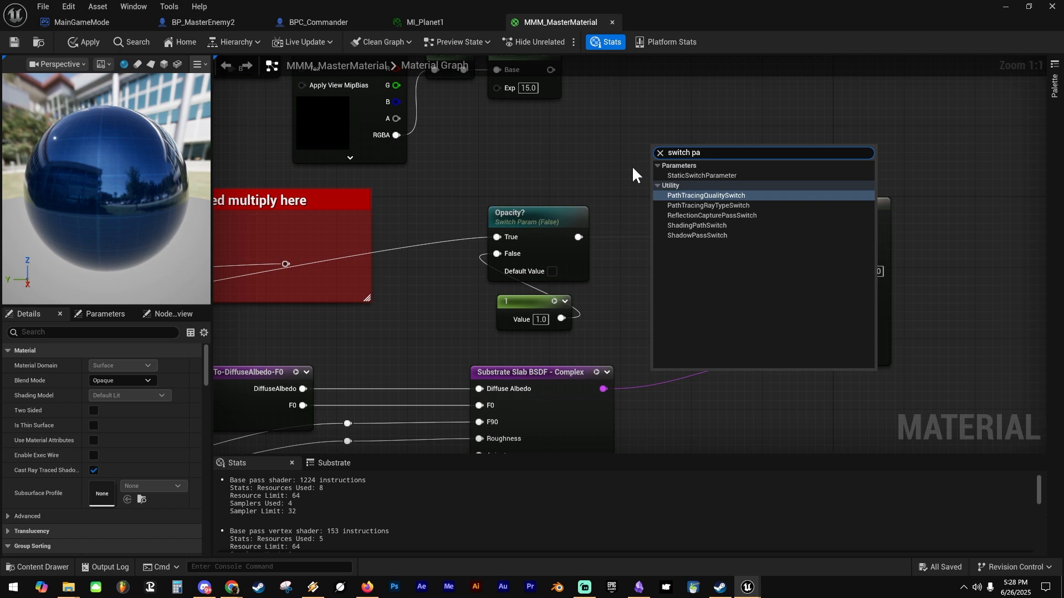
pyautogui.click(720, 175)
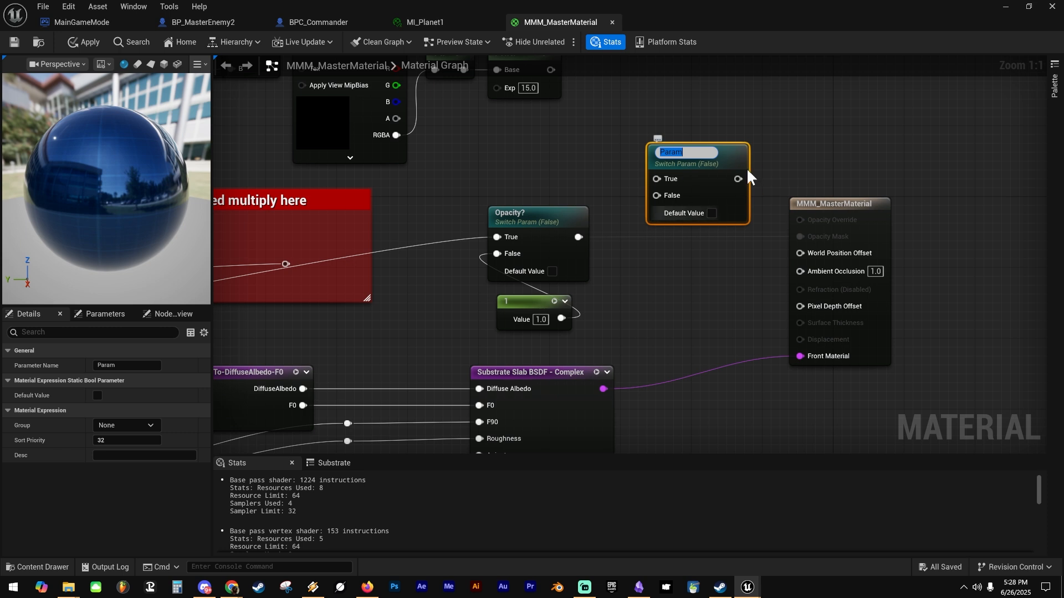
pyautogui.press('Return')
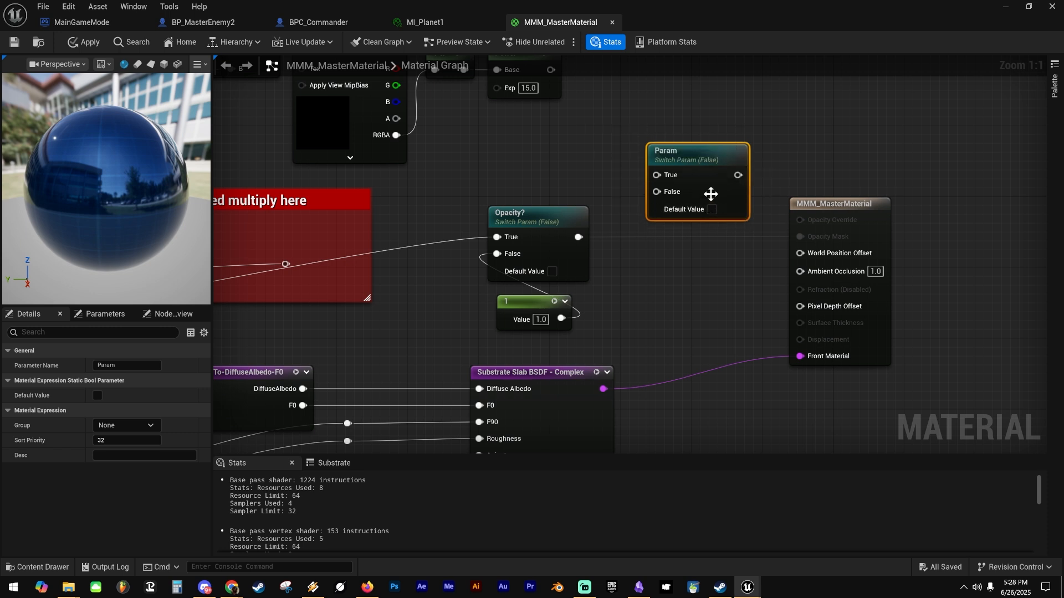
pyautogui.press('Delete')
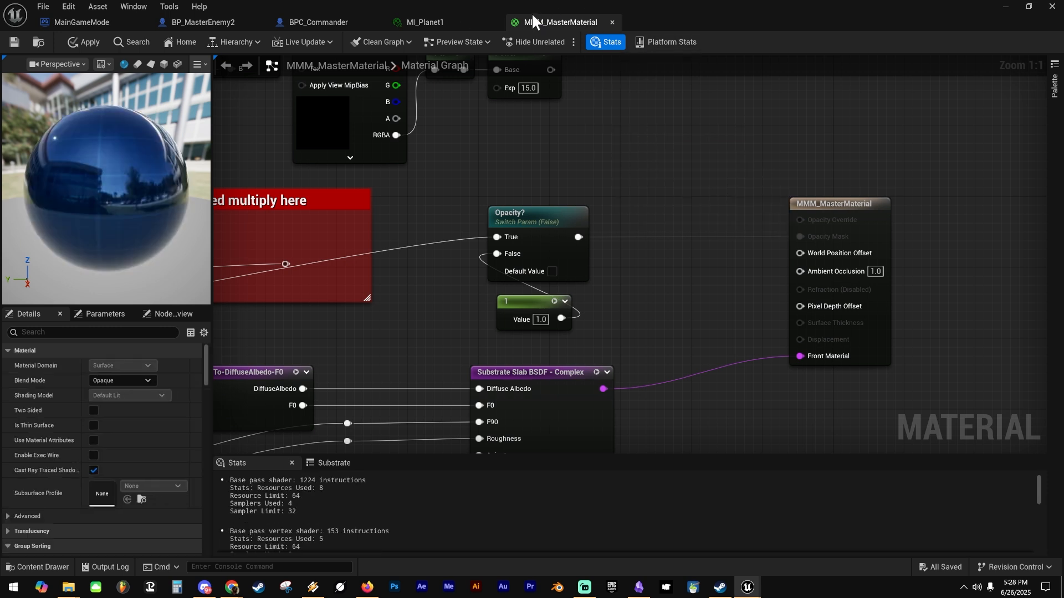
# Move the material editor window off the level editor and close the Project Settings.
pyautogui.click(495, 23)
pyautogui.moveTo(522, 9); pyautogui.dragTo(1063, 144)
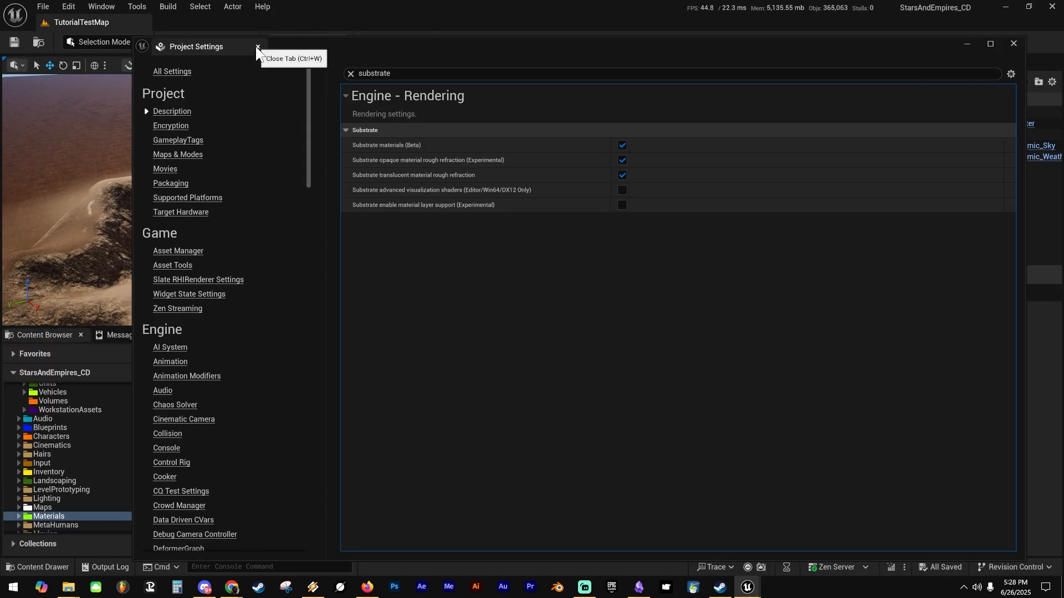
pyautogui.click(258, 46)
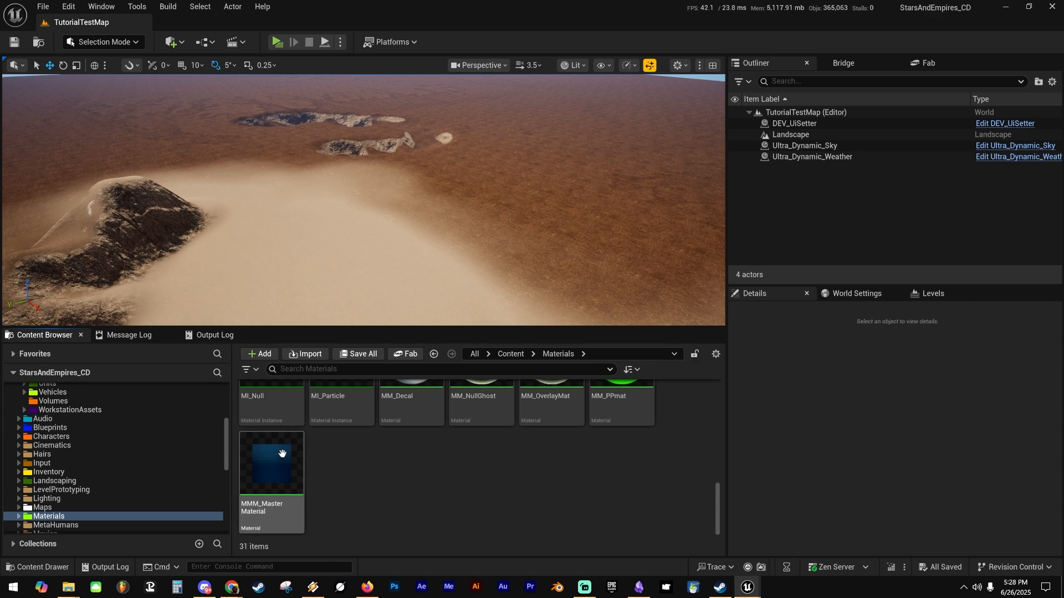
# Add a cube to the level on open sand and reposition it on the landscape.
pyautogui.press('w')
pyautogui.moveTo(323, 239)
pyautogui.mouseDown(button='right')
pyautogui.moveTo(310, 263)
pyautogui.moveTo(322, 236)
pyautogui.mouseUp(button='right')
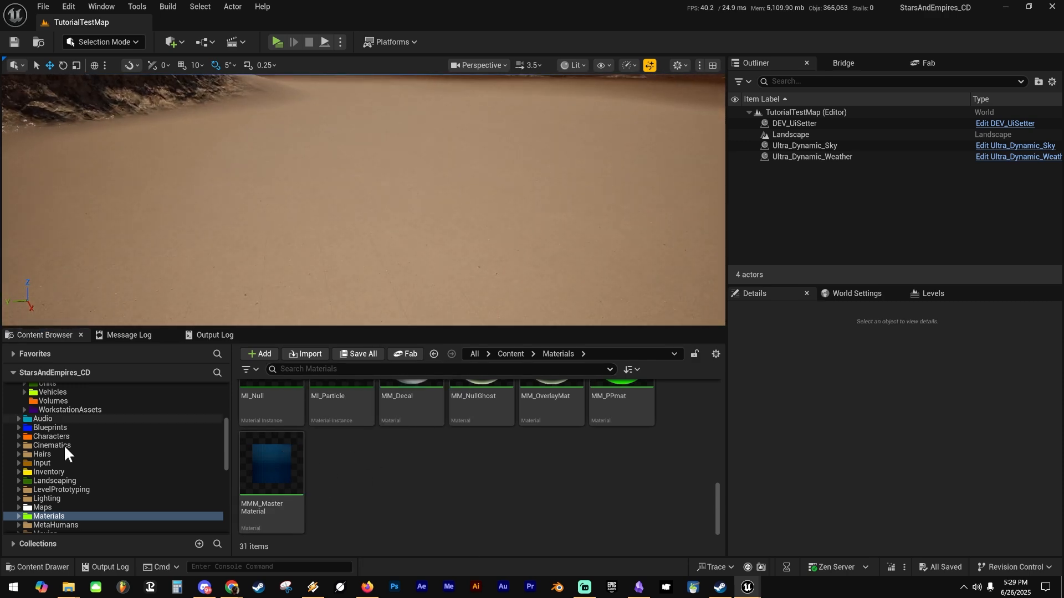
pyautogui.scroll(5, 66, 446)
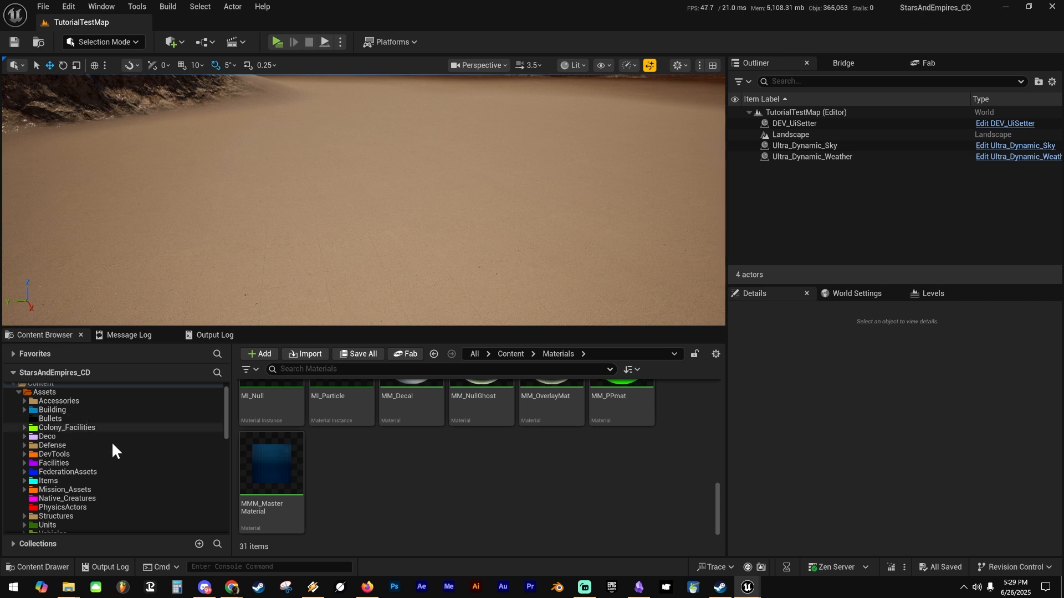
pyautogui.click(178, 46)
pyautogui.moveTo(224, 184)
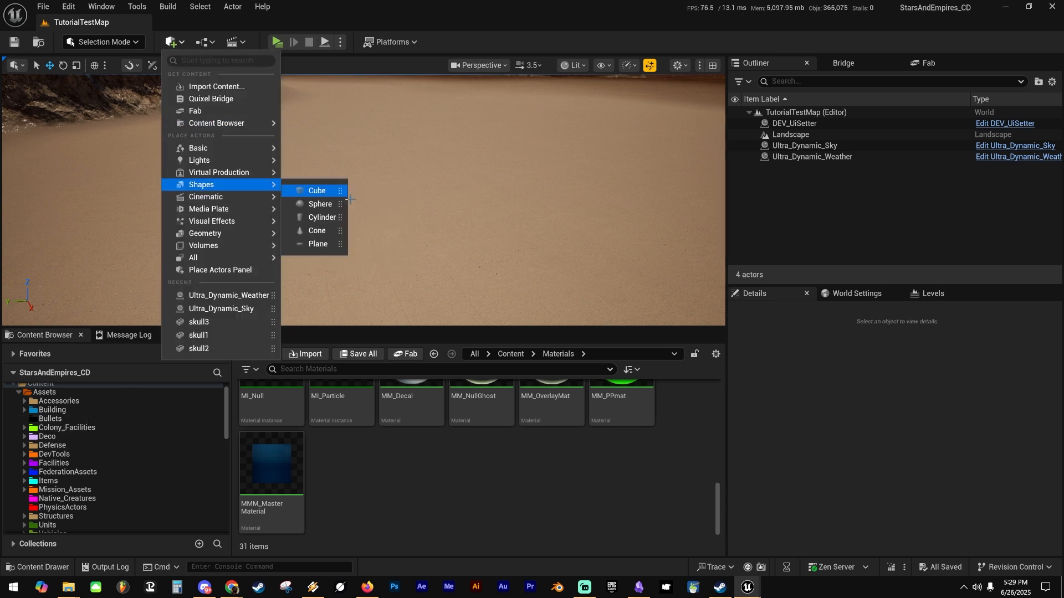
pyautogui.click(321, 191)
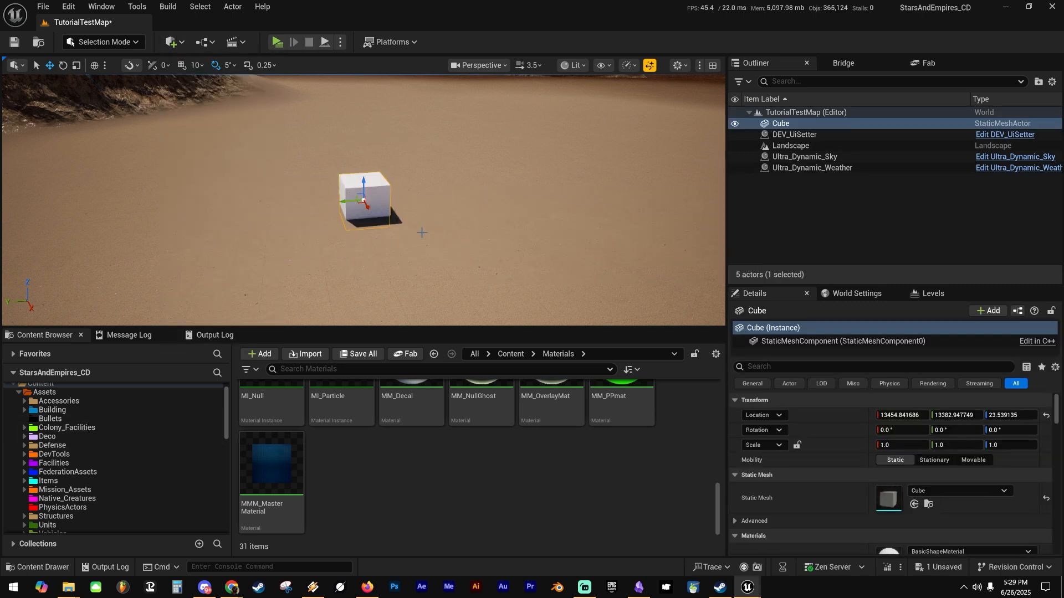
pyautogui.moveTo(364, 181); pyautogui.dragTo(367, 235)
pyautogui.moveTo(367, 236); pyautogui.dragTo(321, 237, button='right')
# Create a material instance of MMM_MasterMaterial and name it MI_tutorialmat.
pyautogui.rightClick(273, 459)
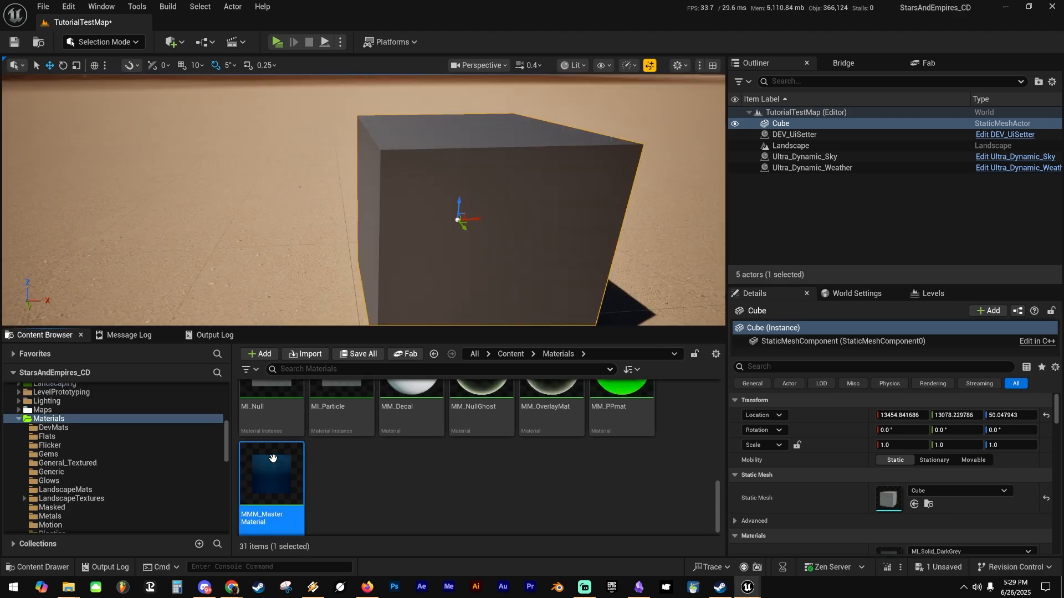
pyautogui.click(353, 141)
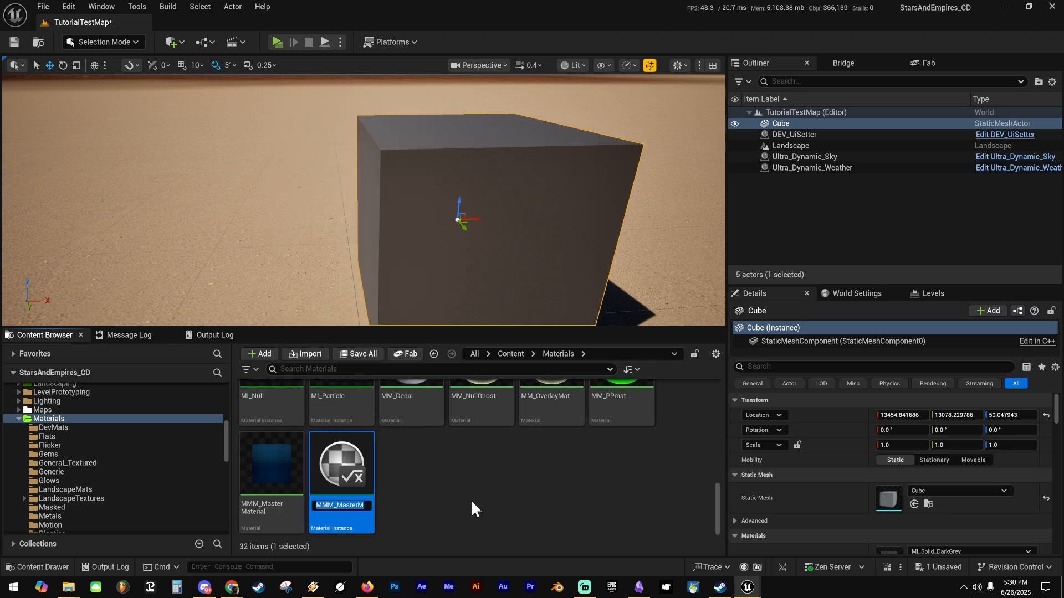
pyautogui.write('MI_')
pyautogui.write('tutorialmat')
pyautogui.press('Return')
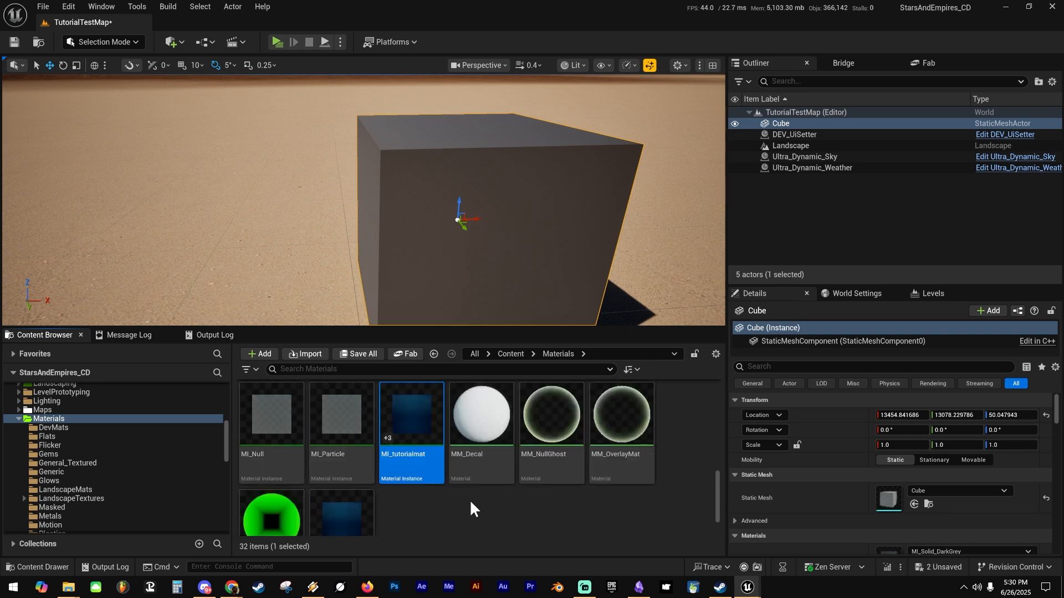
pyautogui.click(490, 524)
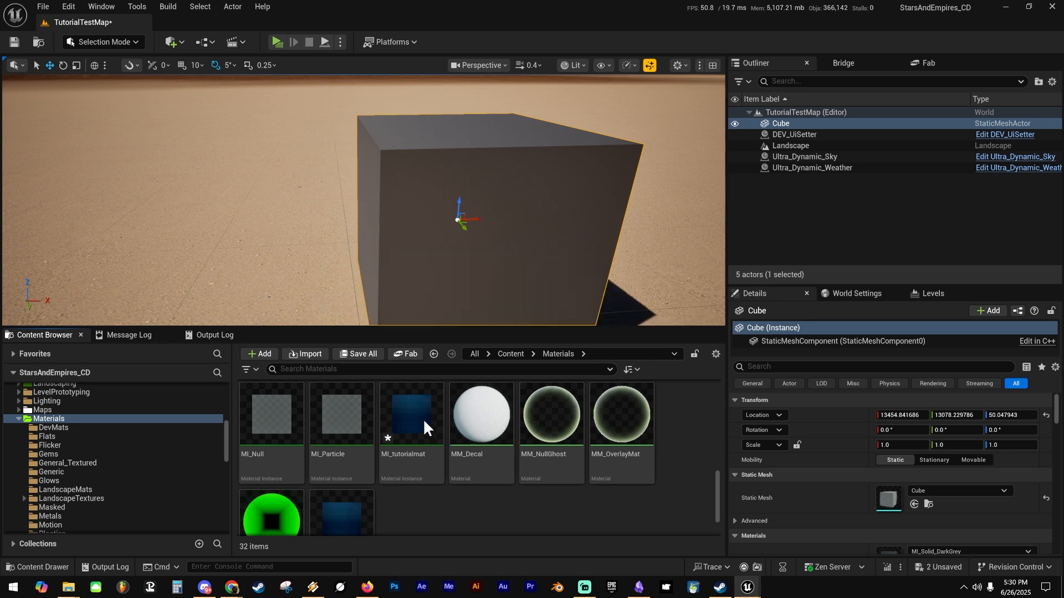
# Apply the MI_tutorialmat material instance to the cube and view its faces from above a corner.
pyautogui.moveTo(423, 418); pyautogui.dragTo(570, 167)
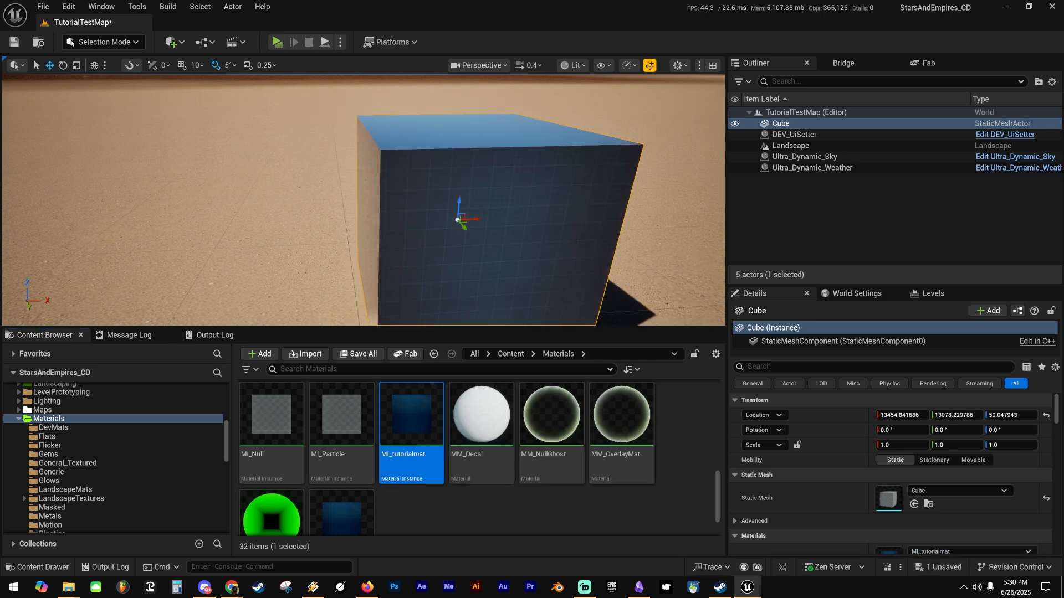
pyautogui.moveTo(569, 167); pyautogui.dragTo(585, 206, button='right')
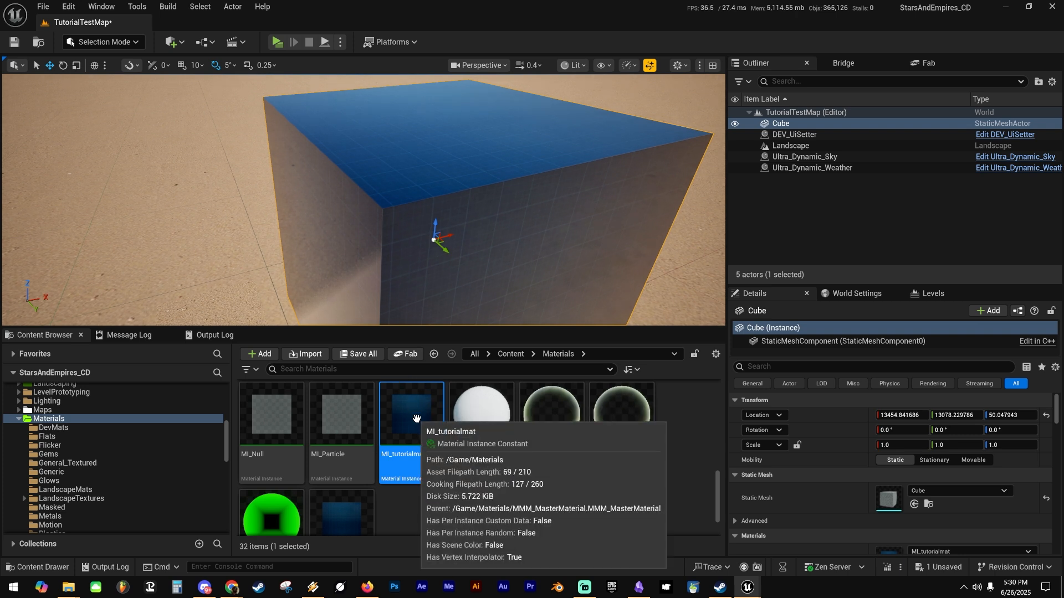
# Open the MI_tutorialmat instance and bring its editor window in front of the level.
pyautogui.scroll(-1, 413, 408)
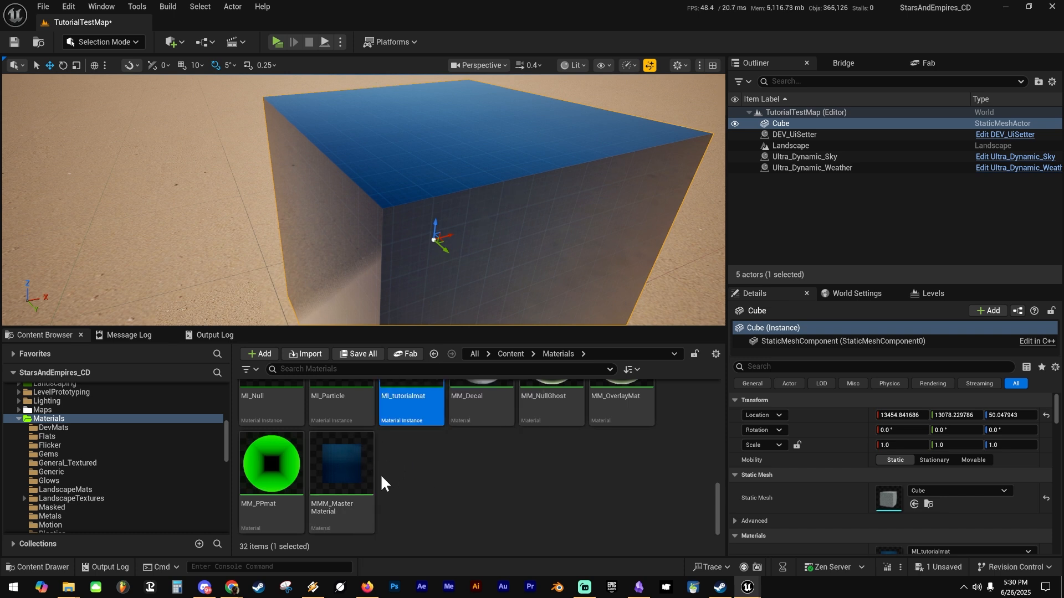
pyautogui.scroll(2, 408, 467)
pyautogui.scroll(-2, 354, 486)
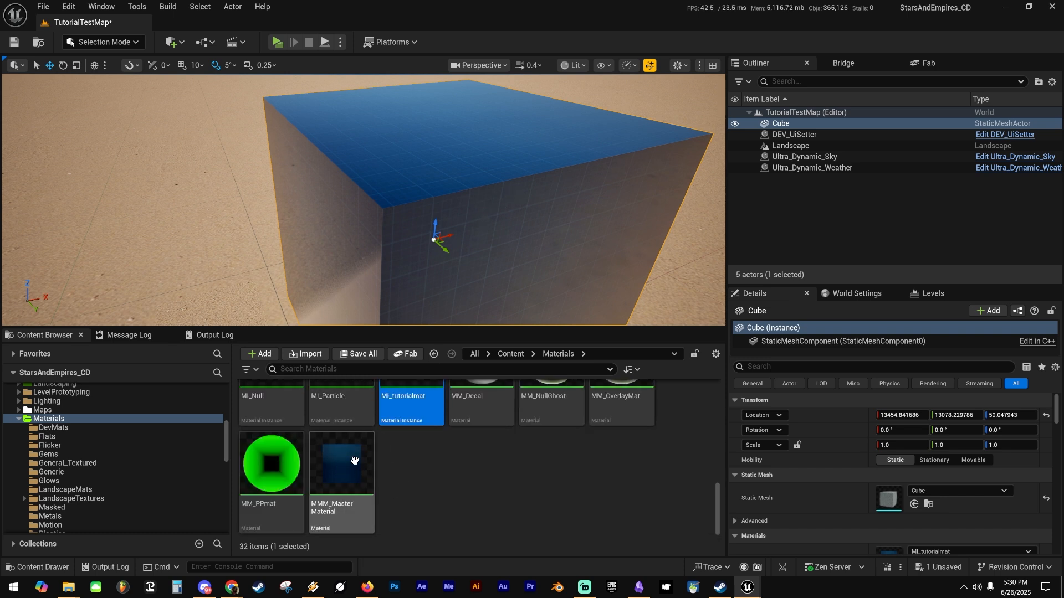
pyautogui.scroll(2, 427, 404)
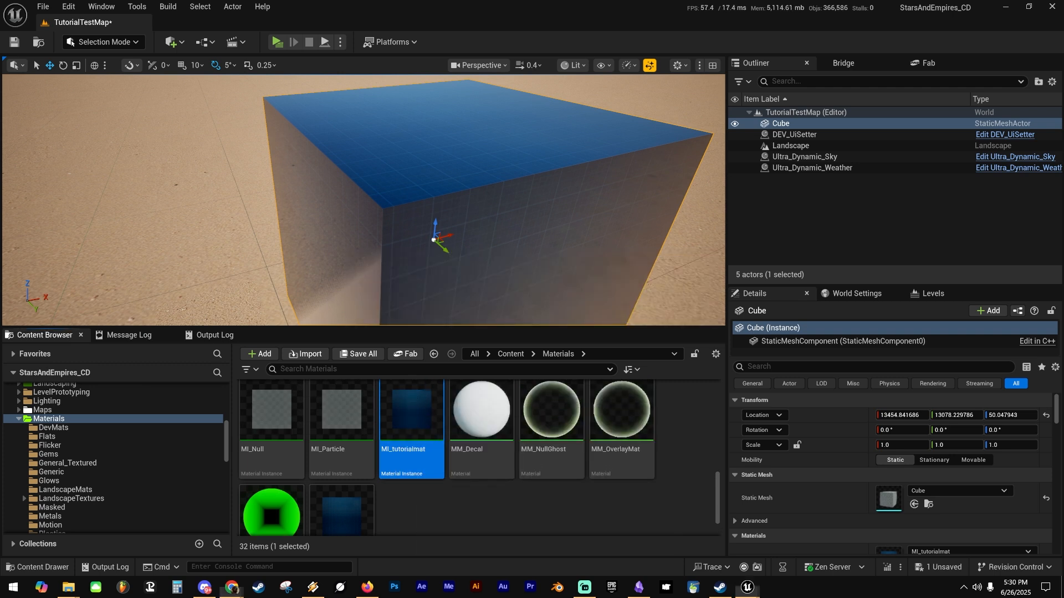
pyautogui.moveTo(1063, 136); pyautogui.dragTo(829, 57)
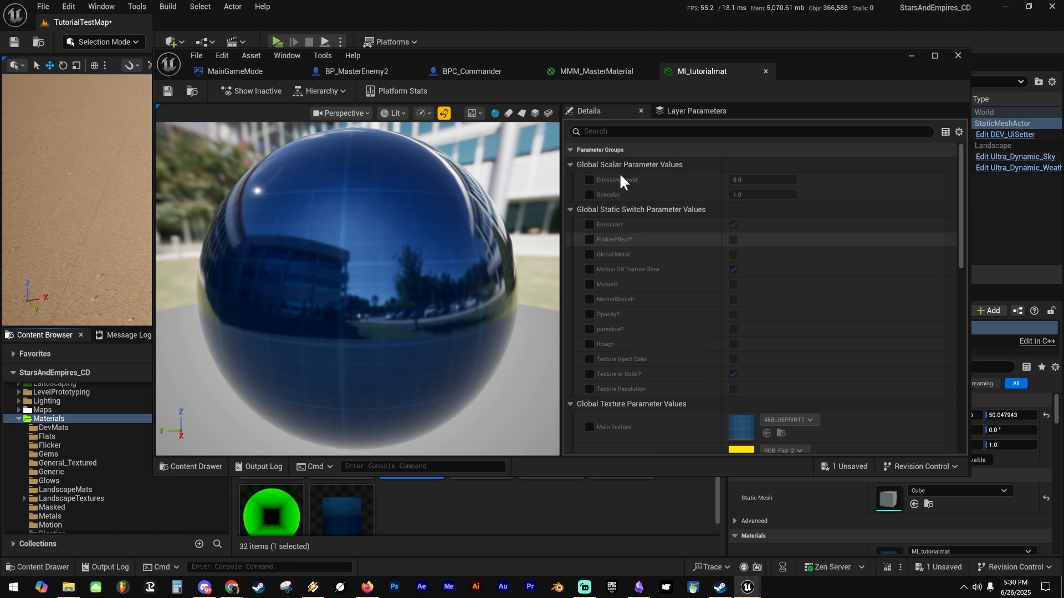
# Add a static switch parameter to the MMM_MasterMaterial graph, in the space between the Opacity? switch and the output node.
pyautogui.click(605, 70)
pyautogui.moveTo(637, 284); pyautogui.dragTo(532, 228, button='right')
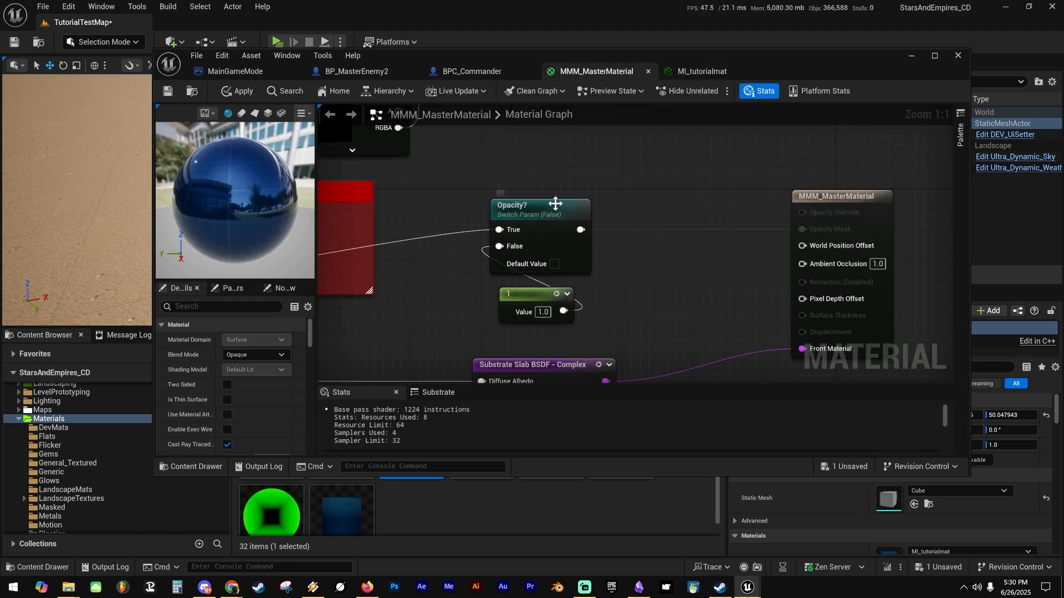
pyautogui.click(557, 238)
pyautogui.click(668, 174)
pyautogui.moveTo(656, 173); pyautogui.dragTo(619, 206, button='right')
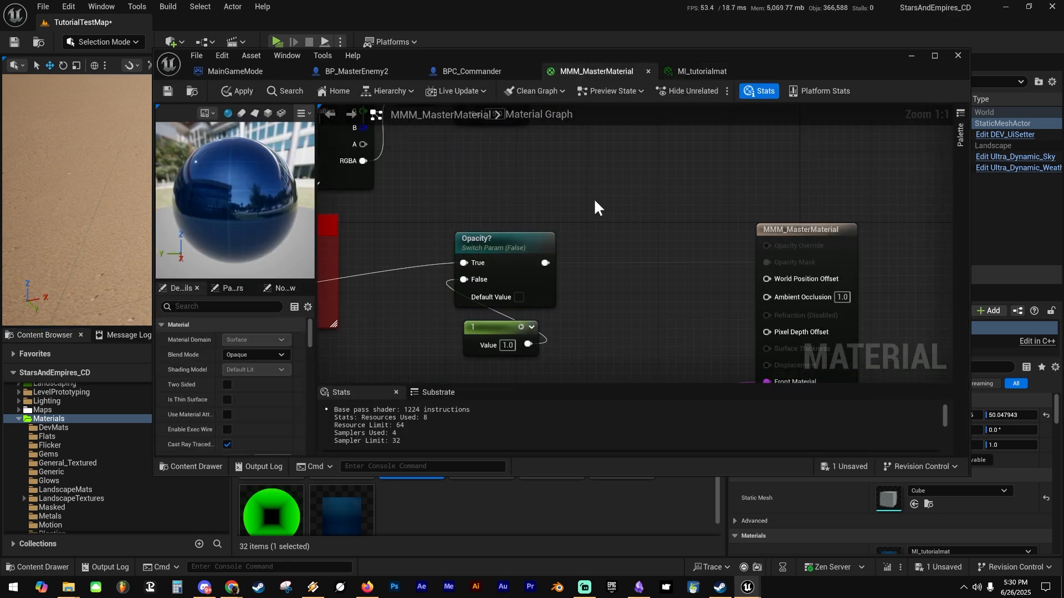
pyautogui.rightClick(598, 201)
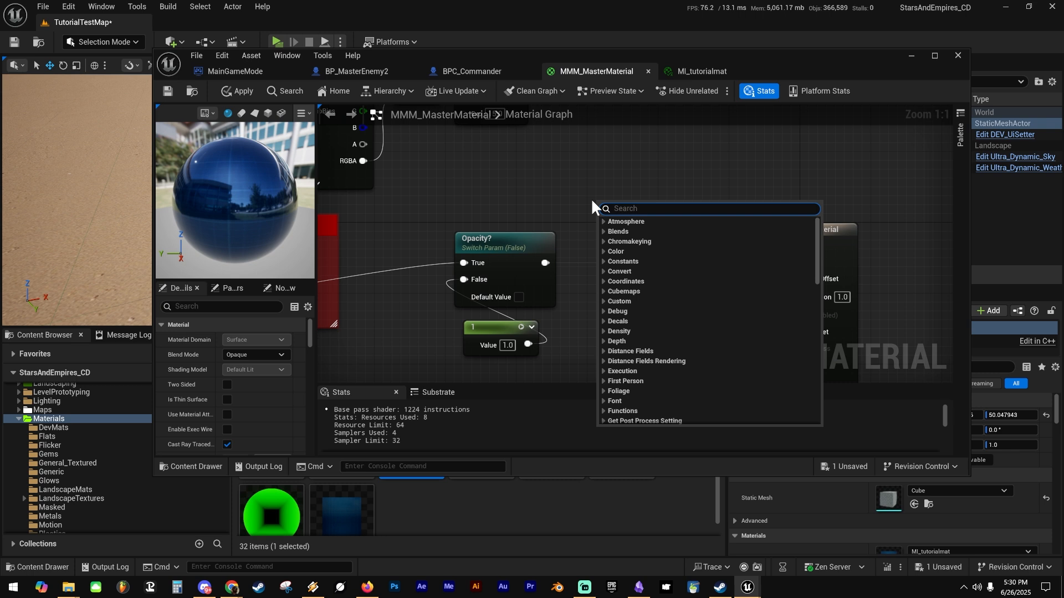
pyautogui.write('switch par')
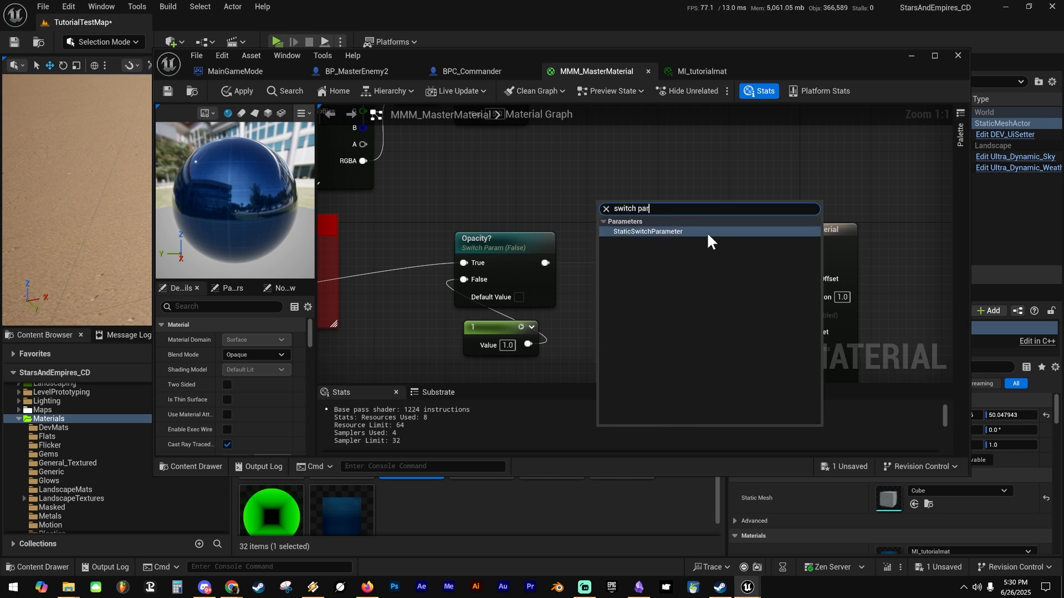
pyautogui.click(690, 232)
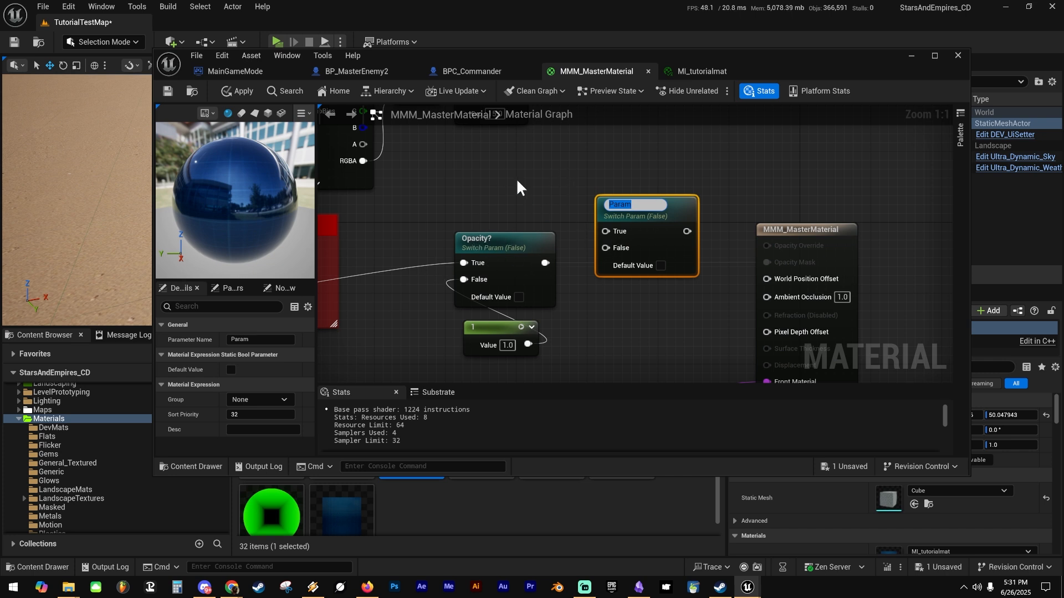
pyautogui.moveTo(516, 178); pyautogui.dragTo(500, 165, button='right')
pyautogui.moveTo(632, 205); pyautogui.dragTo(643, 185)
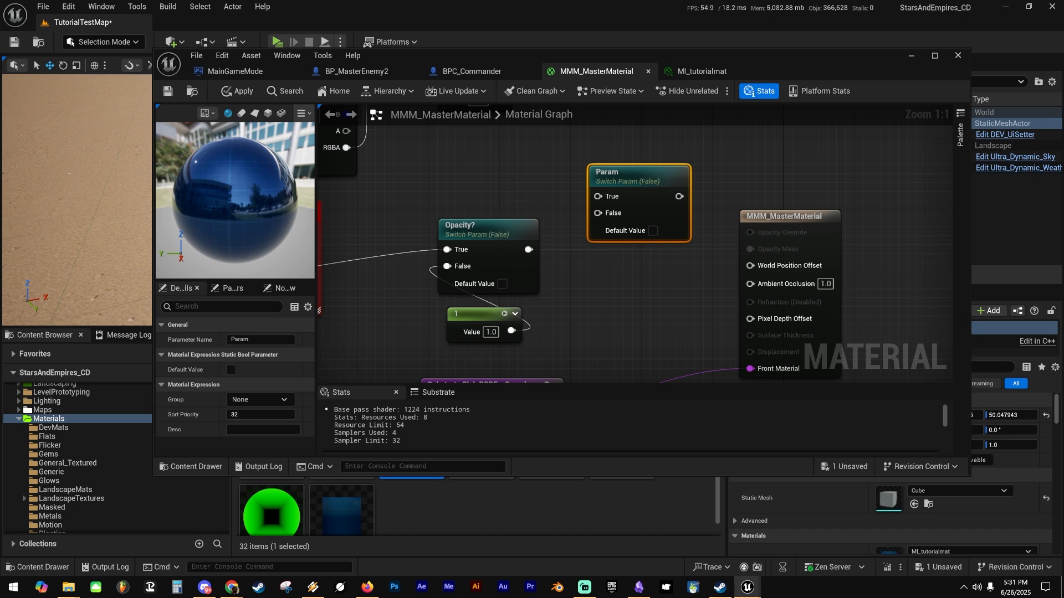
# Add a vector parameter to the graph and place it beside the Power node, above the unconnected static switch.
pyautogui.moveTo(505, 171); pyautogui.dragTo(604, 275, button='right')
pyautogui.click(397, 171)
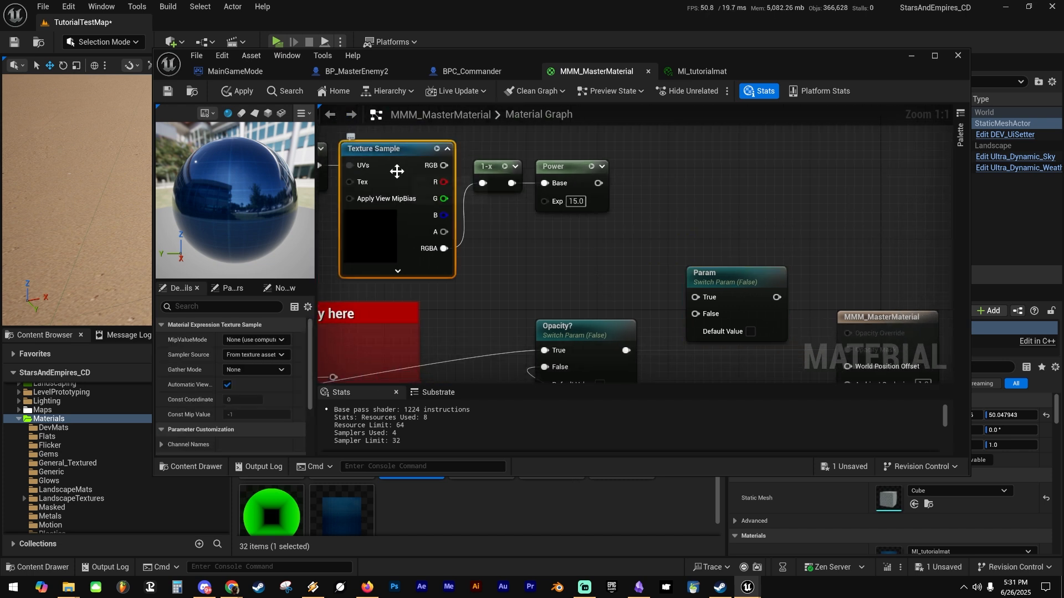
pyautogui.click(654, 158)
pyautogui.rightClick(656, 160)
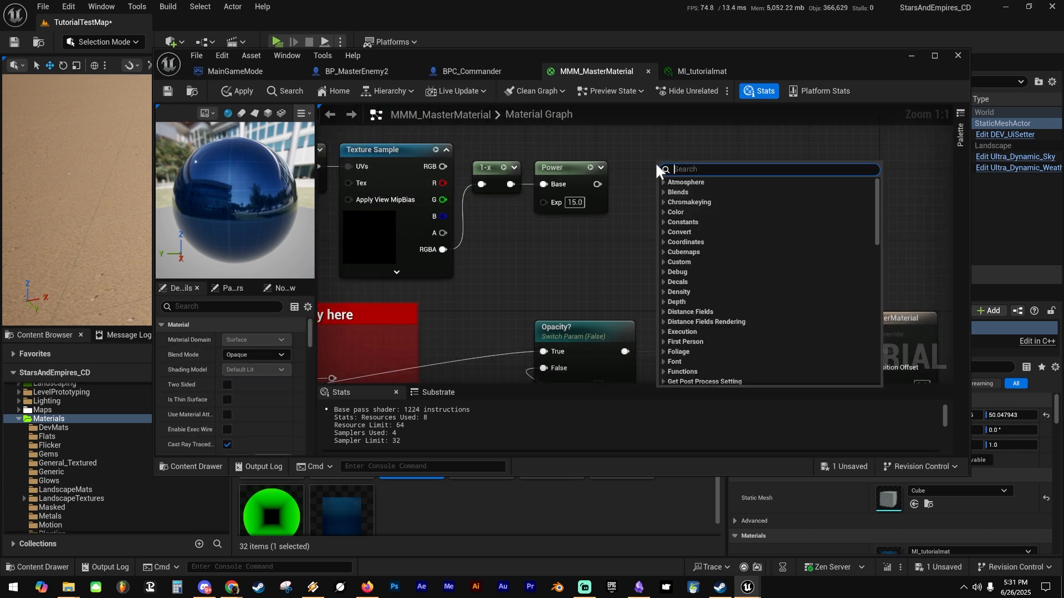
pyautogui.write('text')
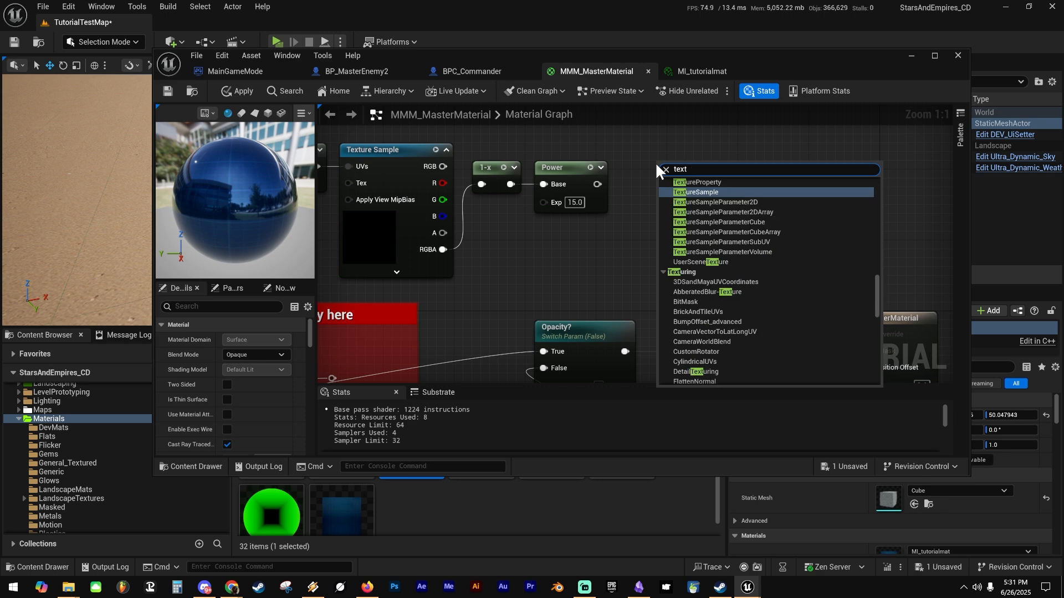
pyautogui.press('BackSpace')
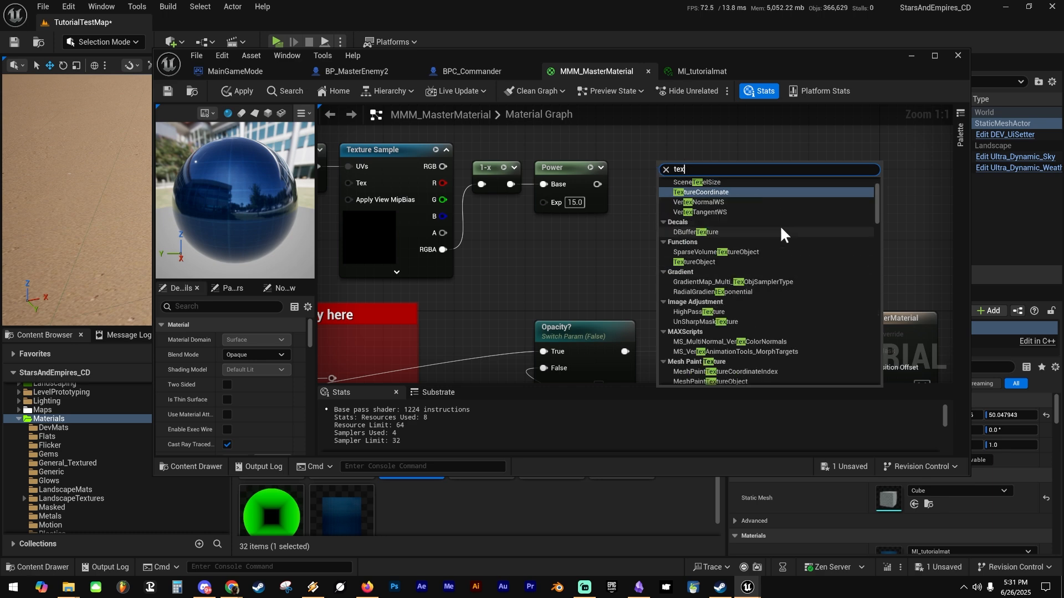
pyautogui.press('BackSpace')
pyautogui.press('BackSpace')
pyautogui.press('BackSpace')
pyautogui.write('parameter')
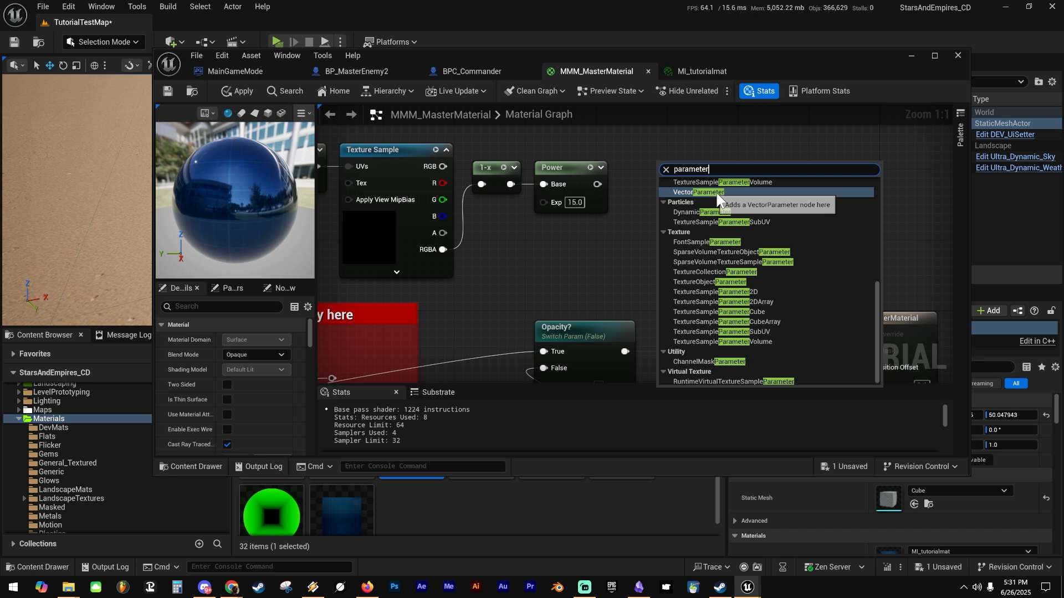
pyautogui.click(715, 191)
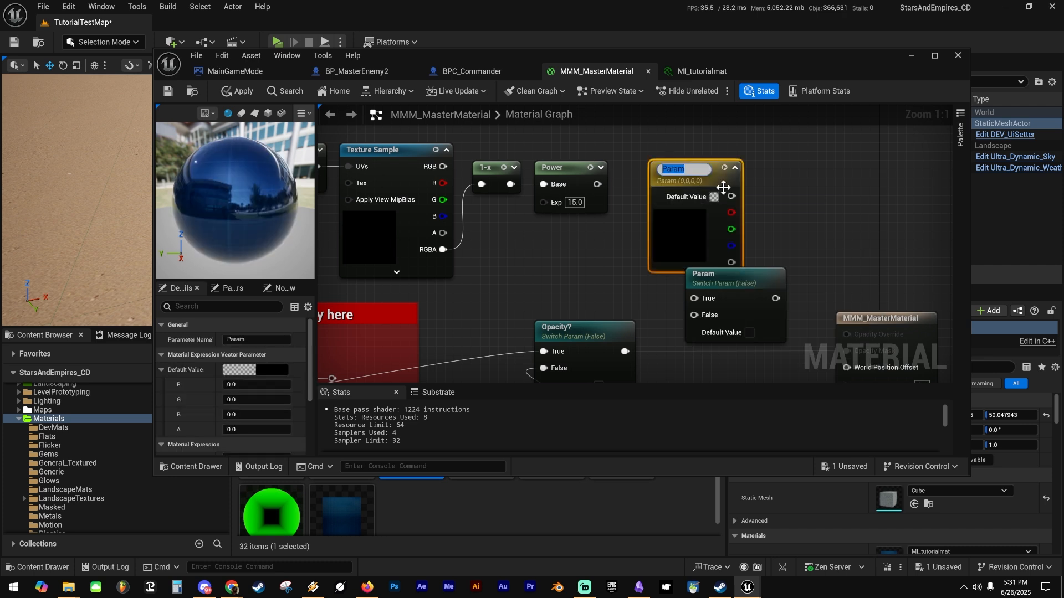
pyautogui.moveTo(809, 185); pyautogui.dragTo(705, 199, button='right')
pyautogui.moveTo(582, 247); pyautogui.dragTo(592, 220)
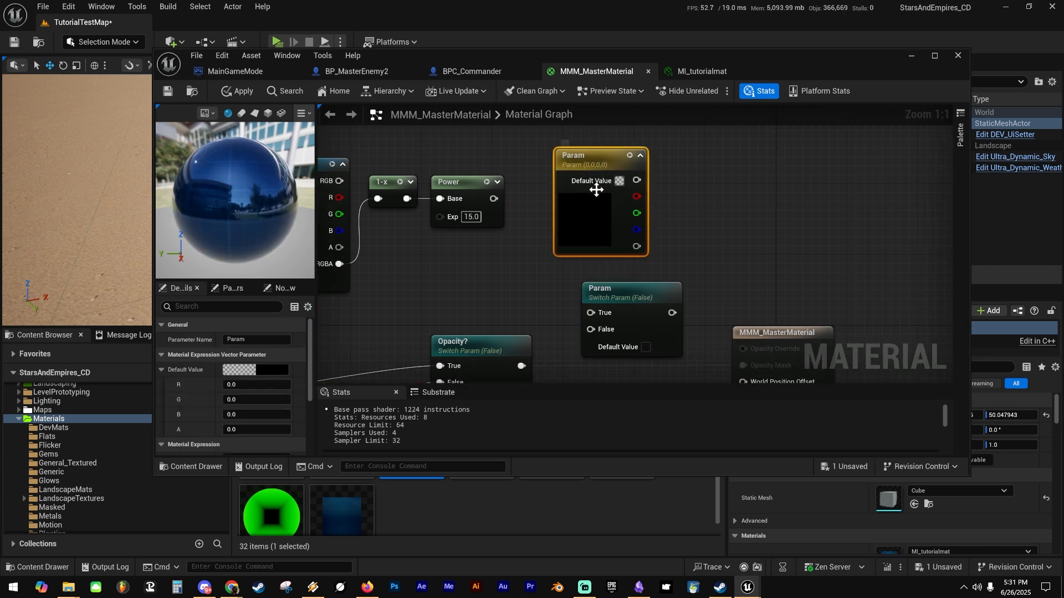
# Connect the vector parameter to the True input of the unconnected static switch and line up the two nodes in a row.
pyautogui.moveTo(595, 160); pyautogui.dragTo(604, 160)
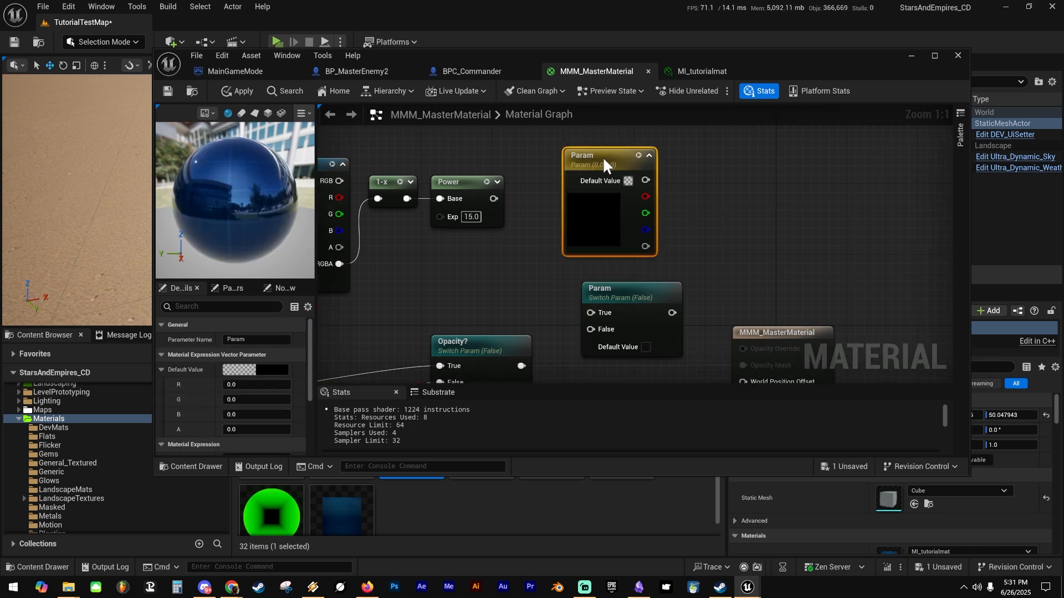
pyautogui.moveTo(677, 211); pyautogui.dragTo(670, 175, button='right')
pyautogui.moveTo(621, 156); pyautogui.dragTo(575, 288)
pyautogui.click(640, 266)
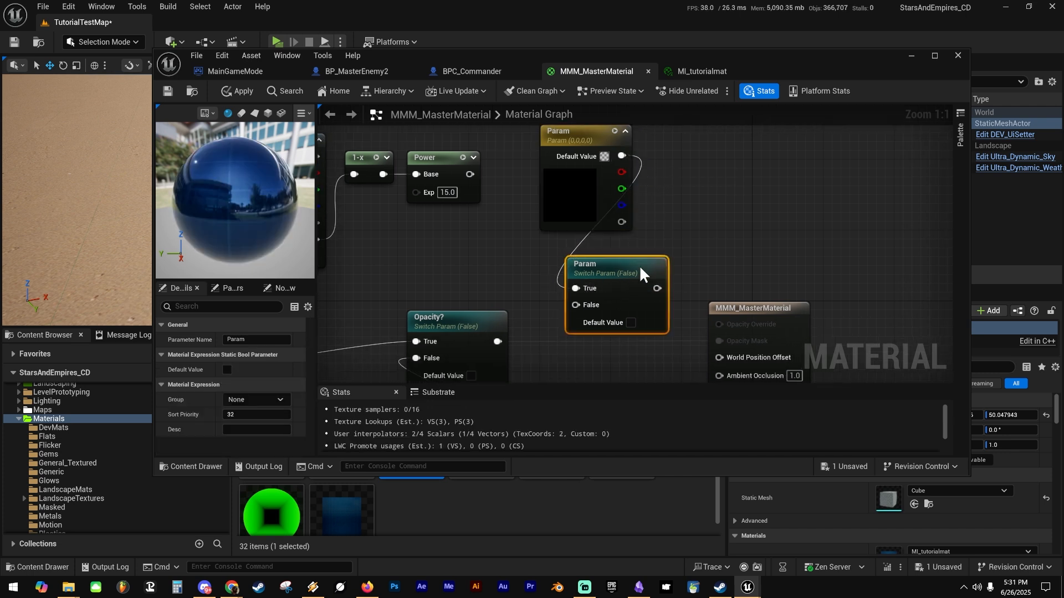
pyautogui.moveTo(640, 266); pyautogui.dragTo(754, 156)
pyautogui.moveTo(632, 213); pyautogui.dragTo(579, 238, button='right')
pyautogui.moveTo(691, 177); pyautogui.dragTo(750, 163)
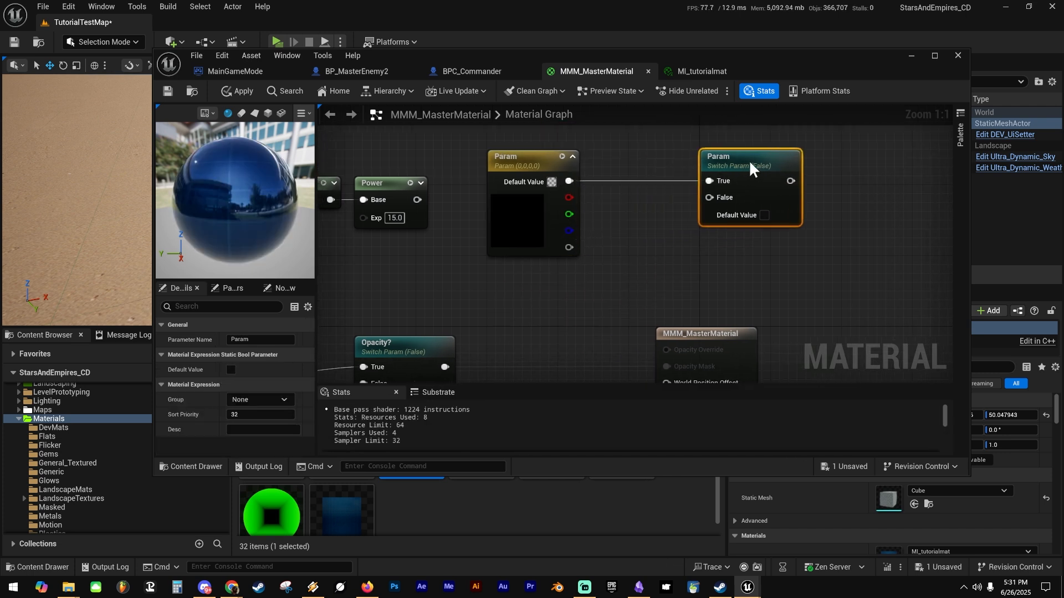
# Duplicate the vector parameter below the original and connect the copy to the switch's False input.
pyautogui.moveTo(505, 216); pyautogui.dragTo(487, 218)
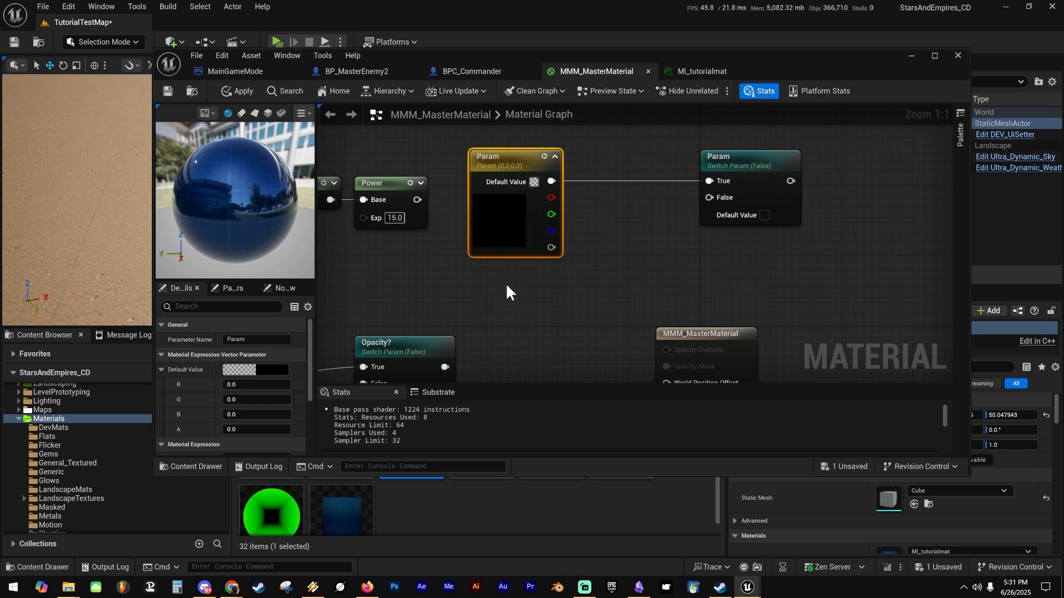
pyautogui.hotkey('ctrl', 'd')
pyautogui.click(608, 266)
pyautogui.moveTo(559, 314); pyautogui.dragTo(709, 198)
pyautogui.moveTo(591, 238); pyautogui.dragTo(613, 225, button='right')
# Set the default colour of the vector parameter feeding the True input to bright red.
pyautogui.click(517, 209)
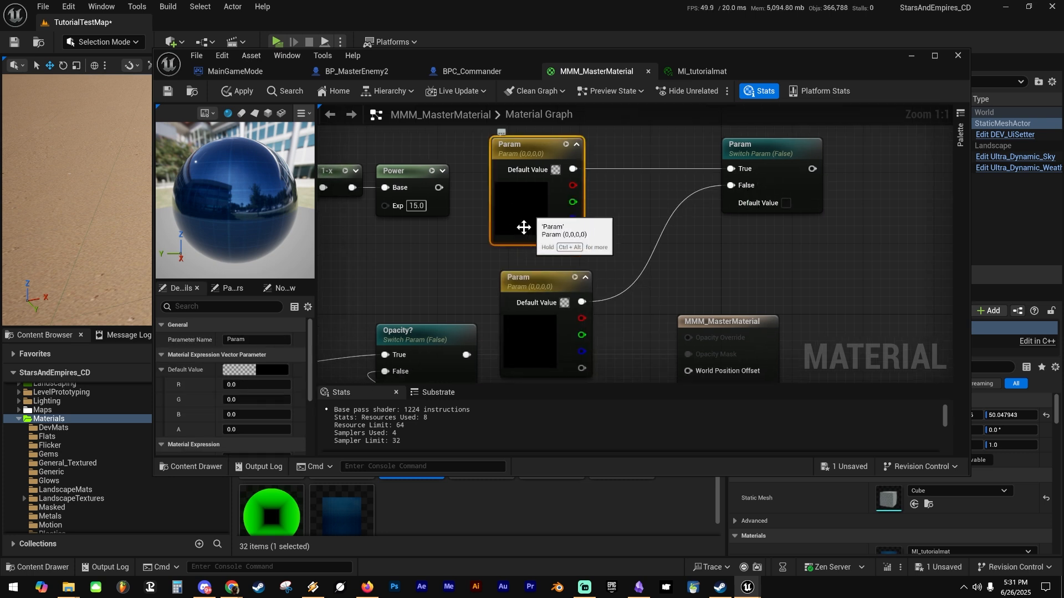
pyautogui.click(272, 370)
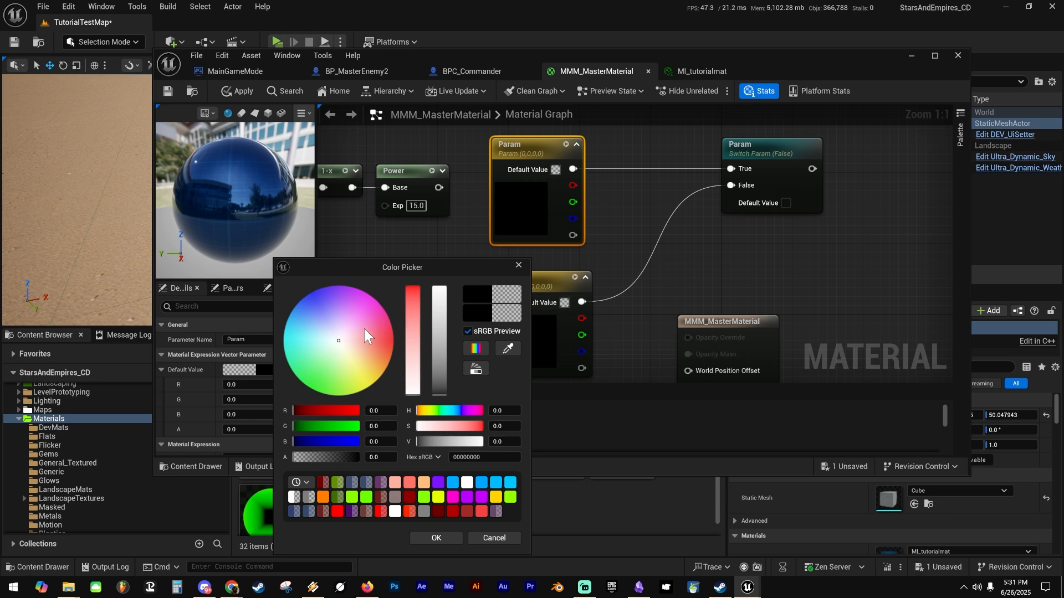
pyautogui.click(393, 341)
pyautogui.click(436, 537)
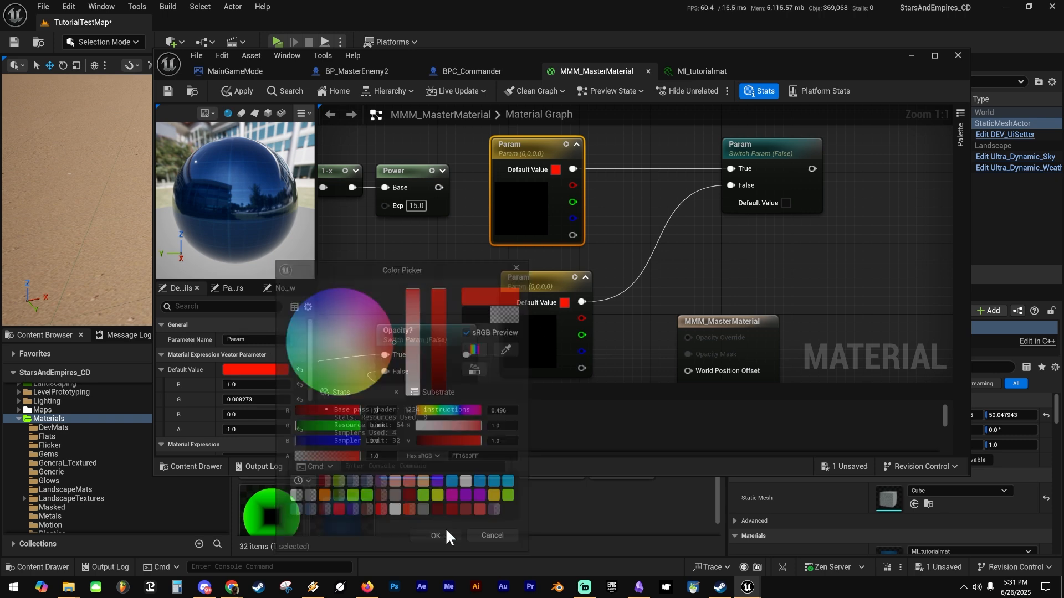
# Replace the duplicated vector parameter with a newly added one and connect it to the switch's False input.
pyautogui.moveTo(651, 230); pyautogui.dragTo(622, 184, button='right')
pyautogui.click(534, 303)
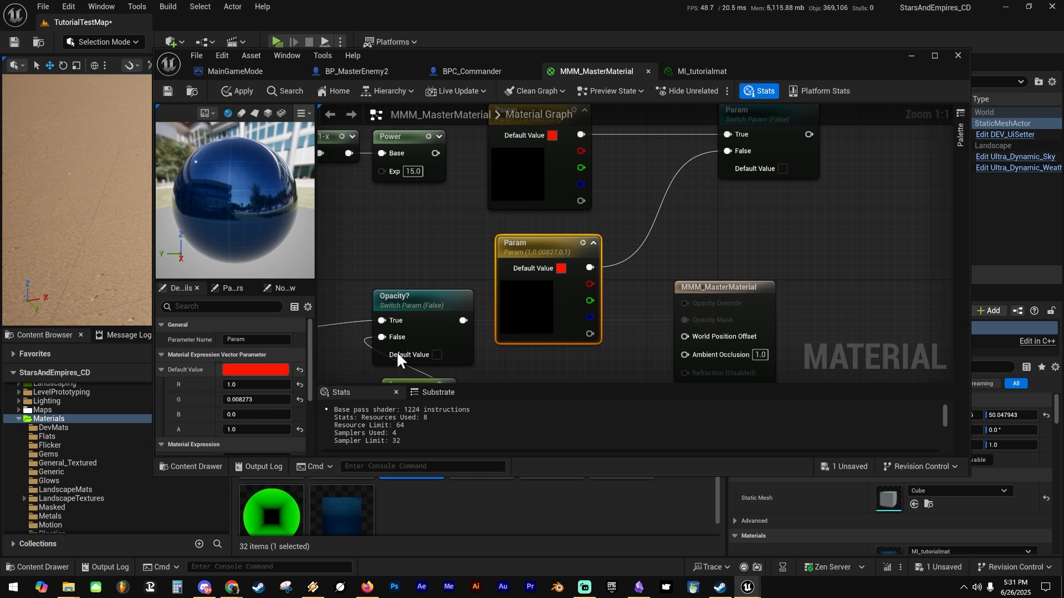
pyautogui.press('Delete')
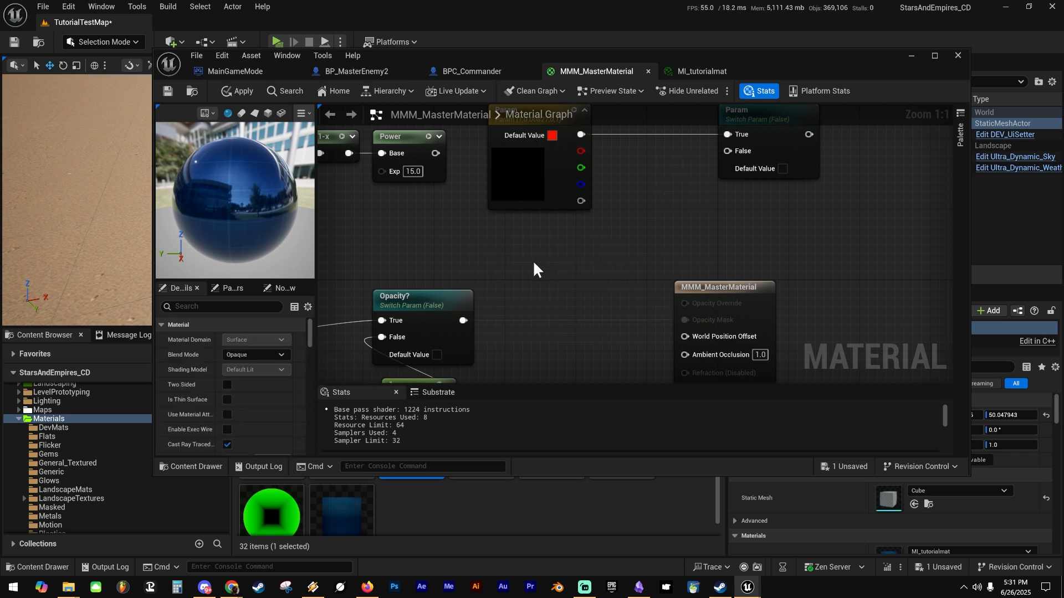
pyautogui.rightClick(534, 262)
pyautogui.write('vector para')
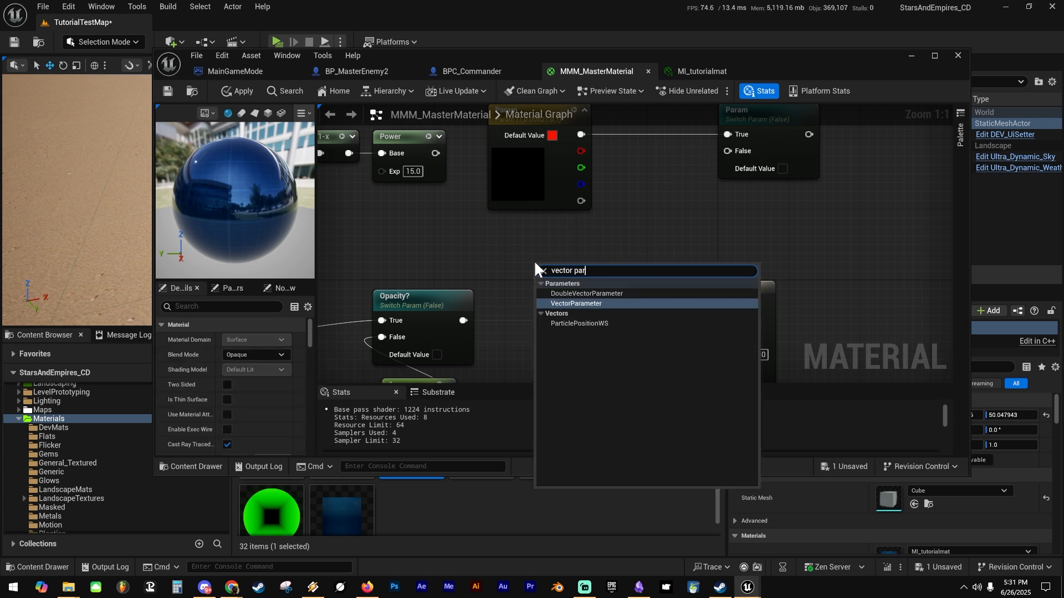
pyautogui.click(586, 303)
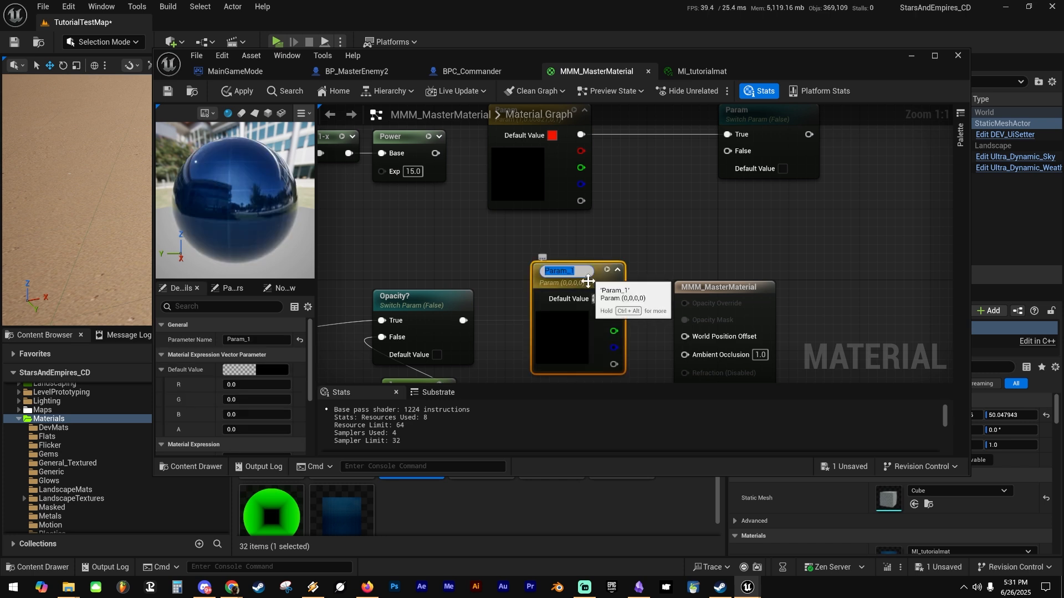
pyautogui.moveTo(567, 338); pyautogui.dragTo(528, 295)
pyautogui.click(623, 238)
pyautogui.moveTo(579, 258); pyautogui.dragTo(727, 156)
# Set the default colour of the vector parameter feeding the False input to bright green, hex 6CFF00FF.
pyautogui.click(532, 287)
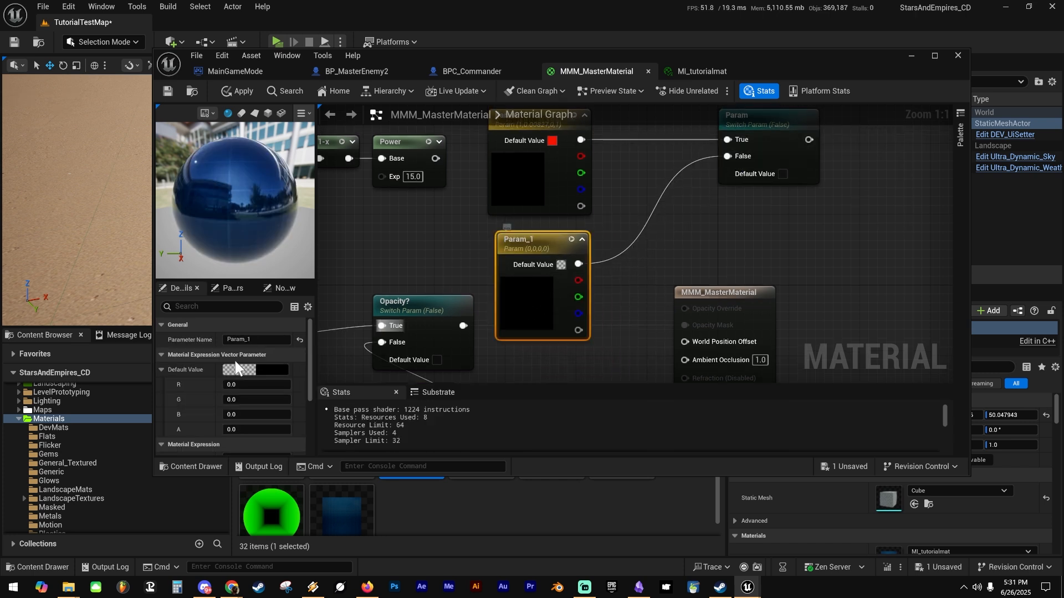
pyautogui.click(265, 368)
pyautogui.moveTo(319, 358); pyautogui.dragTo(315, 391)
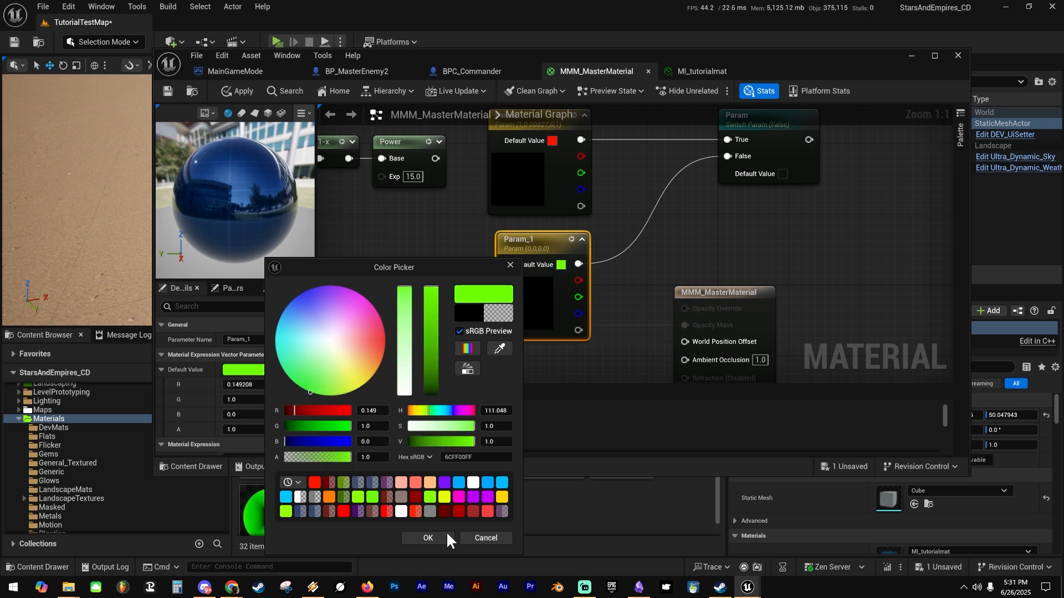
pyautogui.click(428, 538)
pyautogui.click(648, 188)
pyautogui.moveTo(648, 189); pyautogui.dragTo(627, 220, button='right')
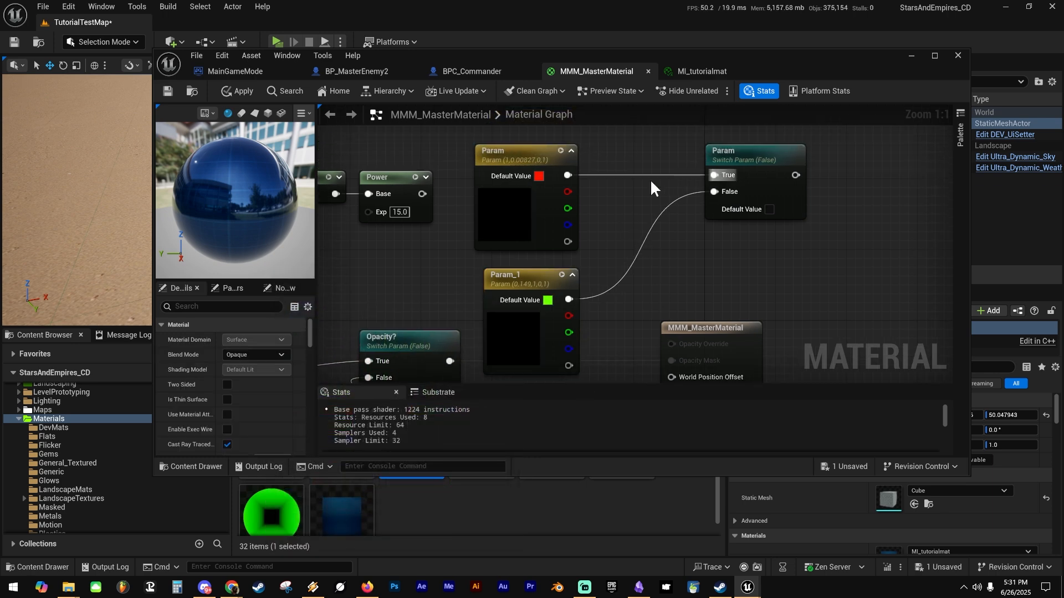
# Rename the static switch fed by the red and green vector parameters to Swap Color.
pyautogui.moveTo(471, 157); pyautogui.dragTo(811, 297)
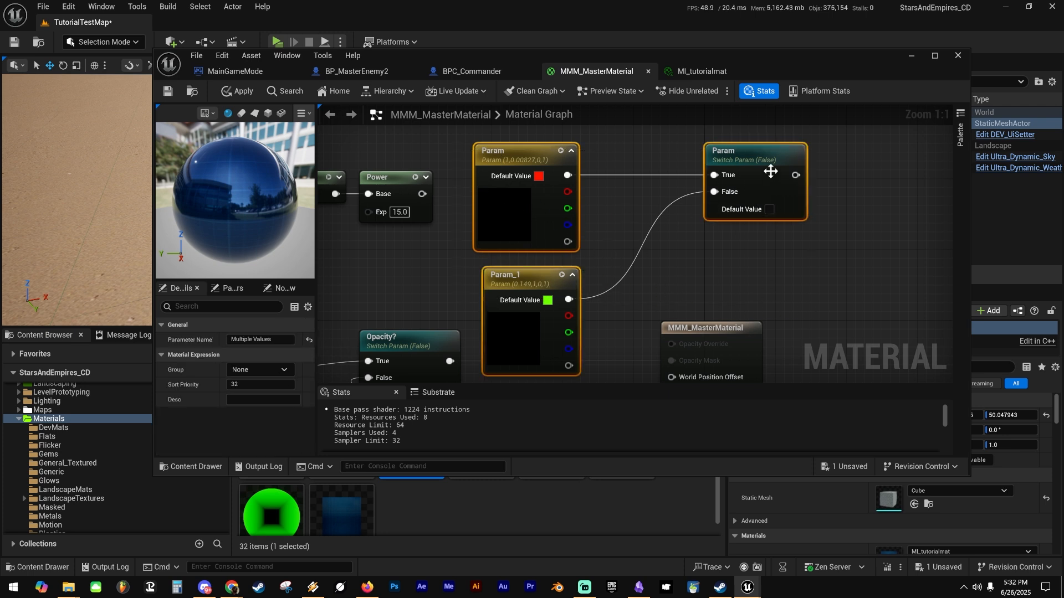
pyautogui.click(736, 156)
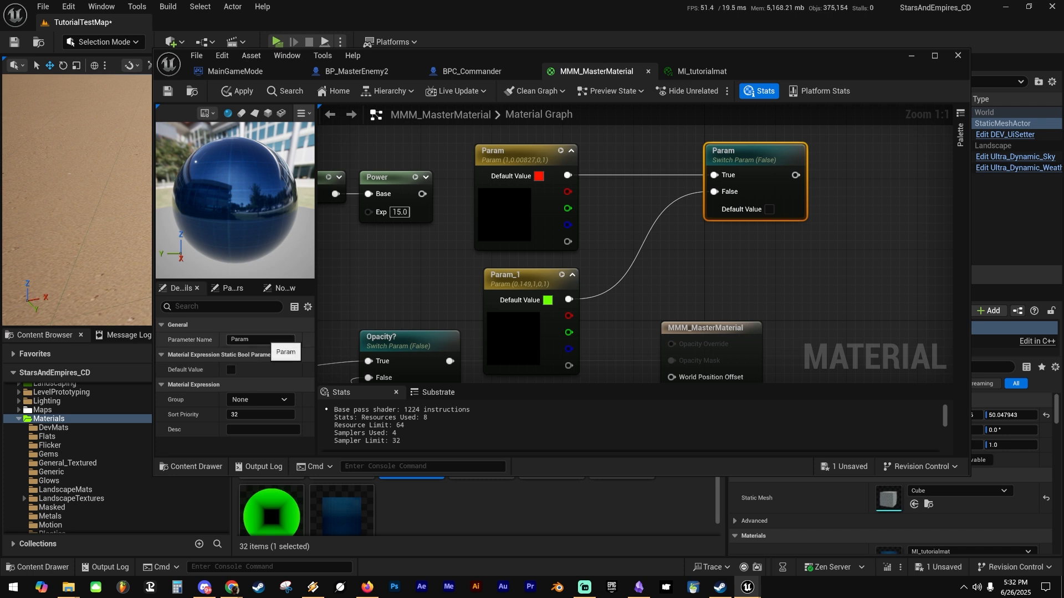
pyautogui.click(261, 339)
pyautogui.write('Swap Color')
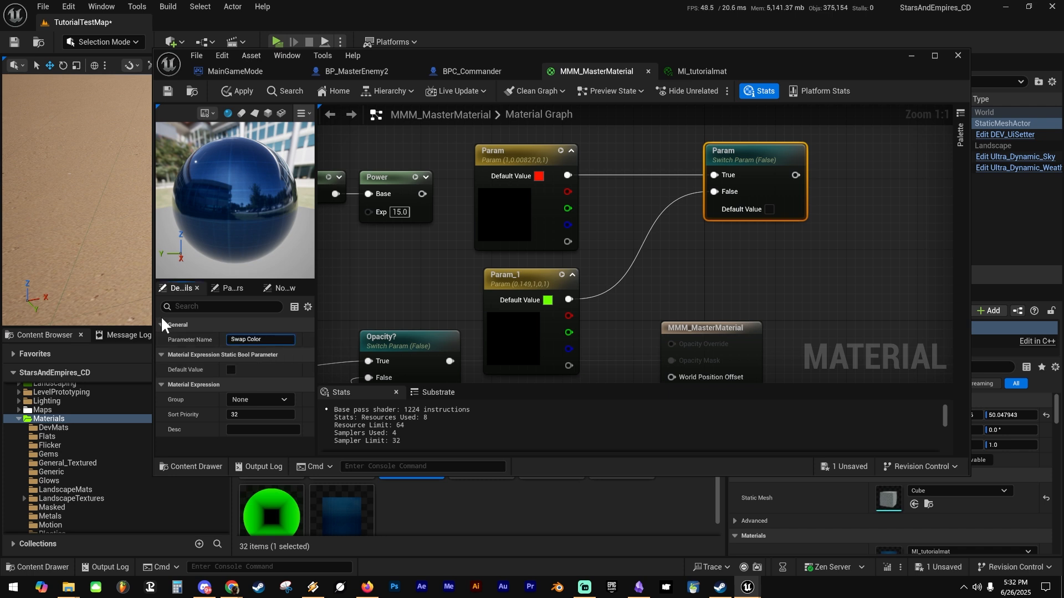
pyautogui.press('Return')
pyautogui.click(608, 225)
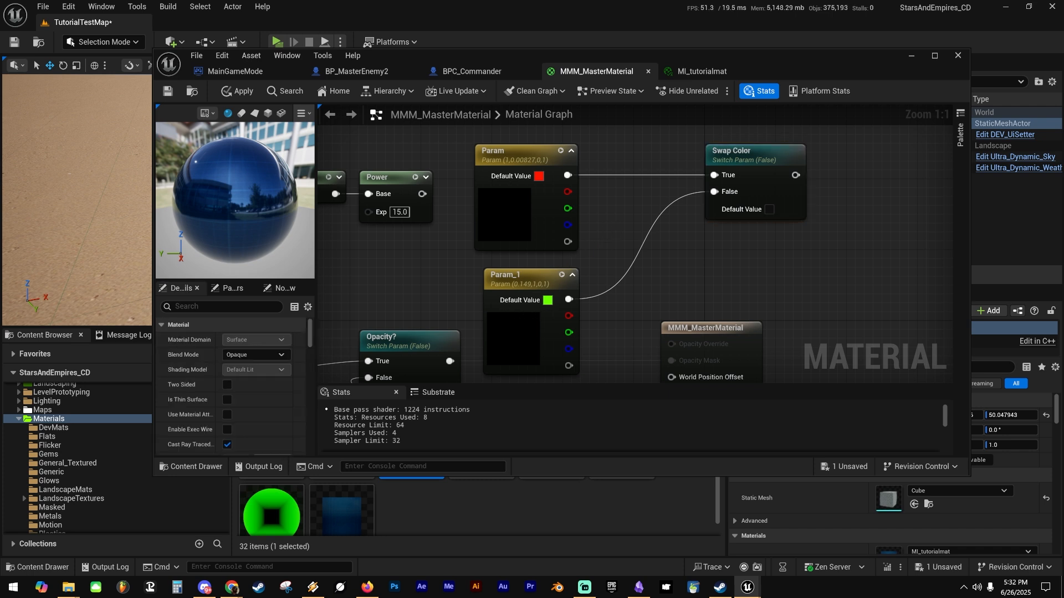
pyautogui.moveTo(608, 225); pyautogui.dragTo(601, 219, button='right')
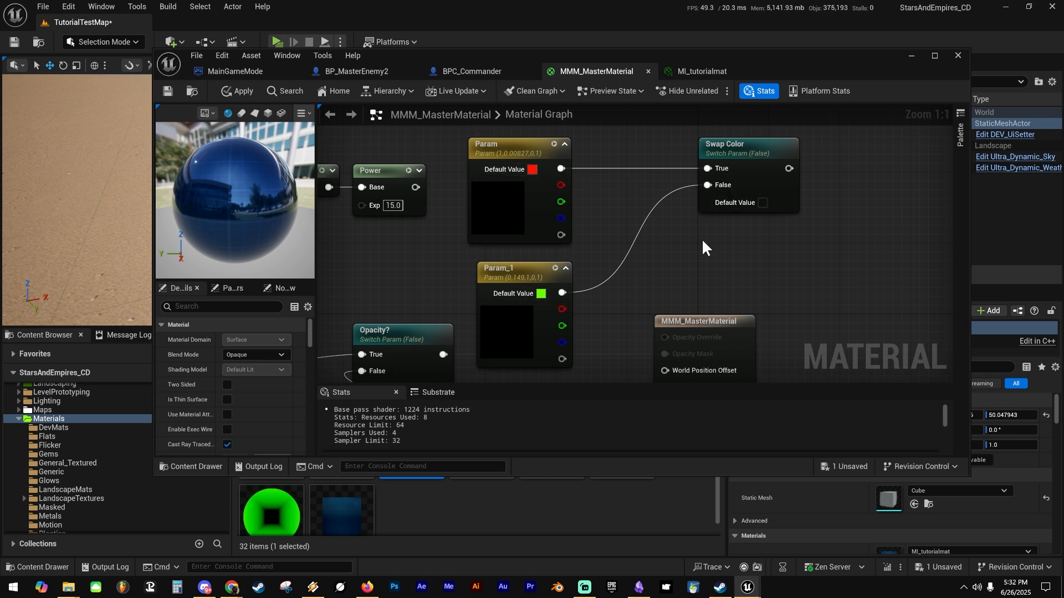
# Delete the Swap Color switch together with its red and green vector parameters.
pyautogui.moveTo(780, 169); pyautogui.dragTo(684, 171)
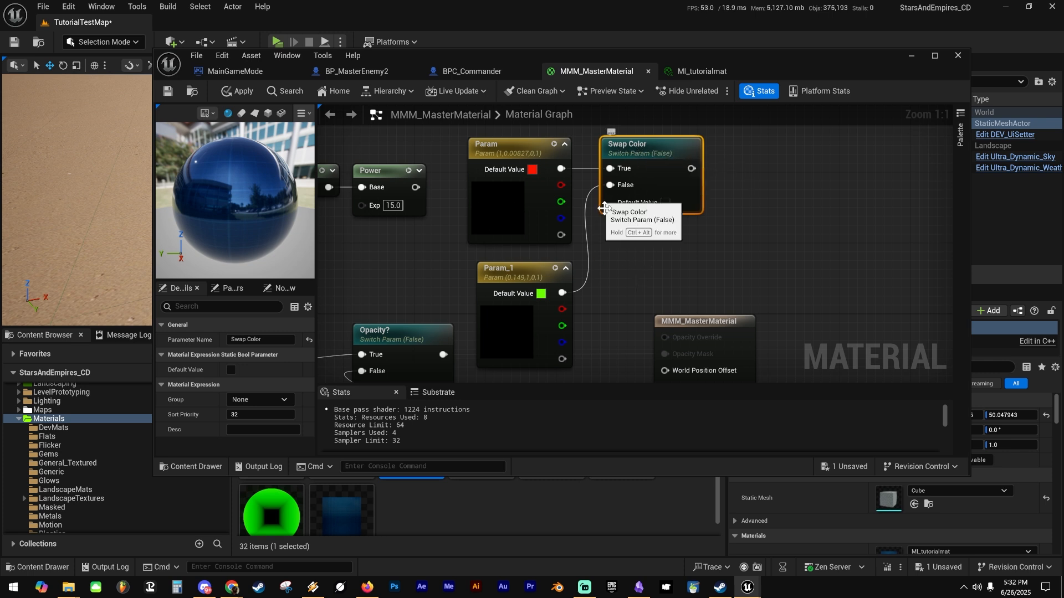
pyautogui.moveTo(741, 156); pyautogui.dragTo(531, 285)
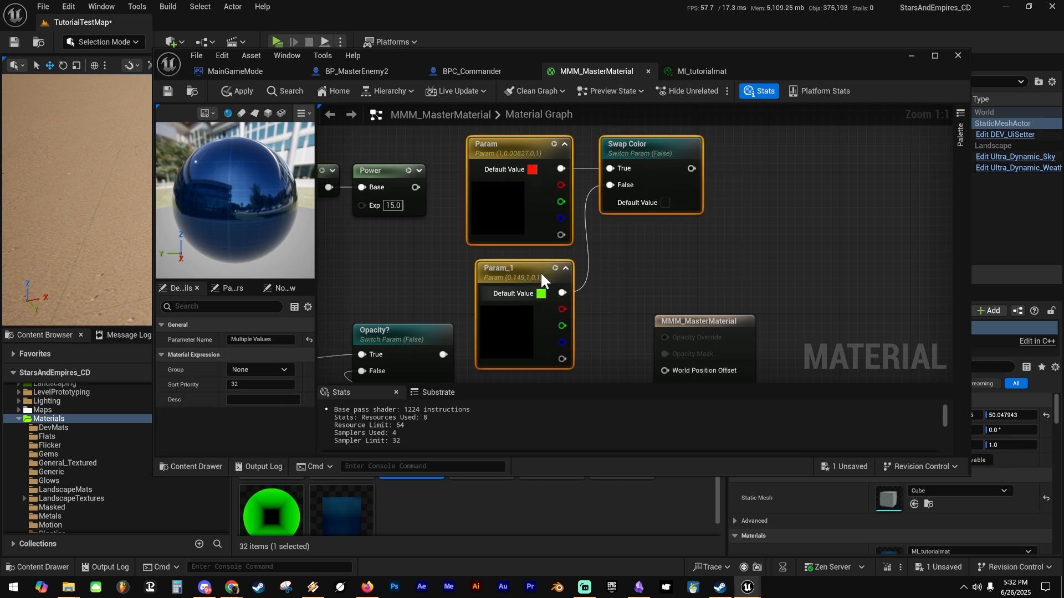
pyautogui.press('Delete')
# Move the constant 1 node from below the Opacity? switch to the left of its False input.
pyautogui.moveTo(537, 283); pyautogui.dragTo(647, 146, button='right')
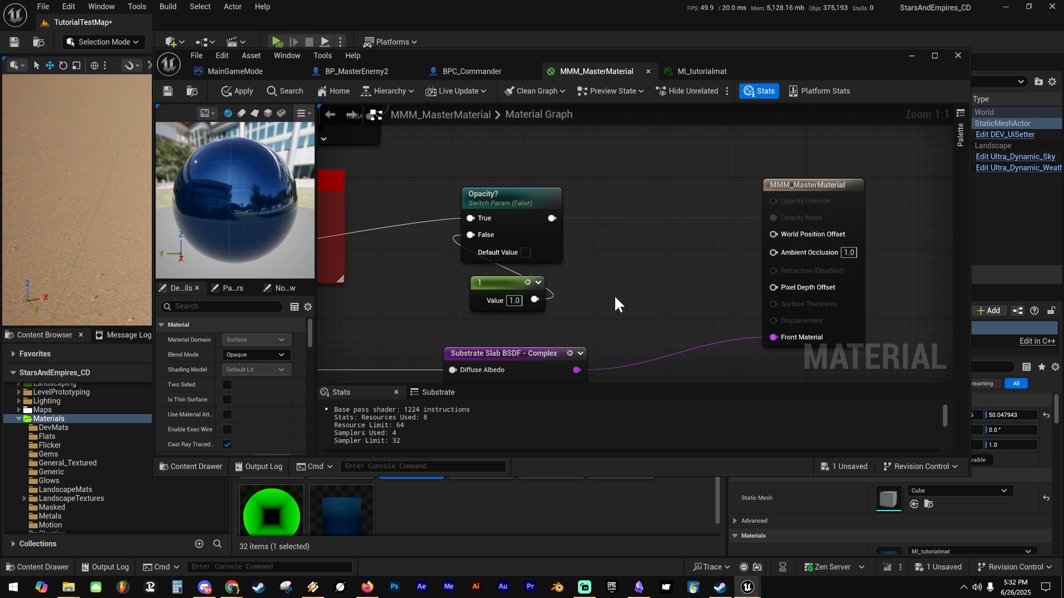
pyautogui.moveTo(579, 269); pyautogui.dragTo(591, 254, button='right')
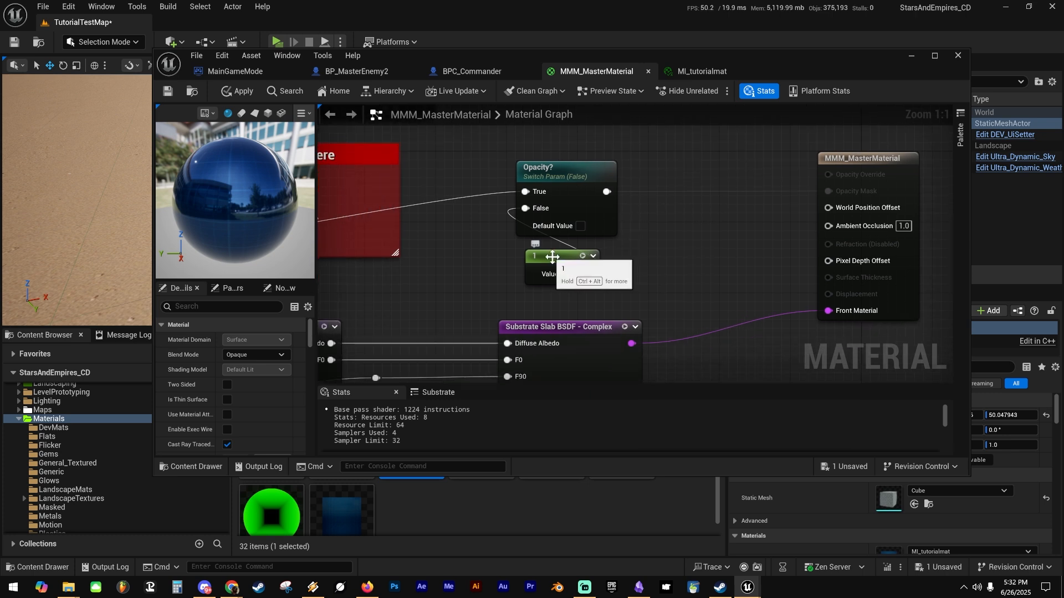
pyautogui.moveTo(558, 257); pyautogui.dragTo(449, 223)
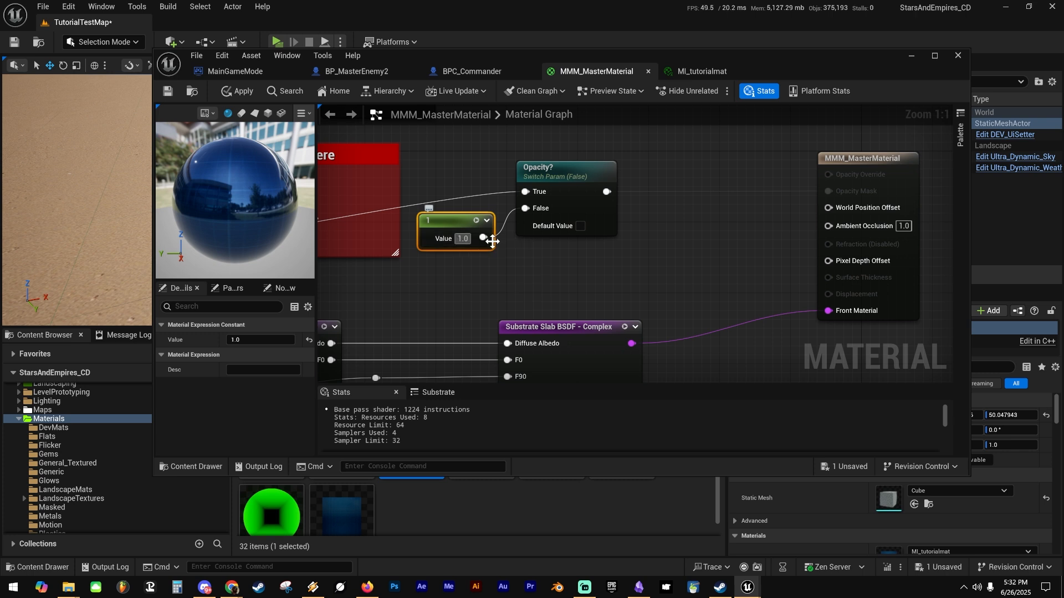
pyautogui.click(524, 264)
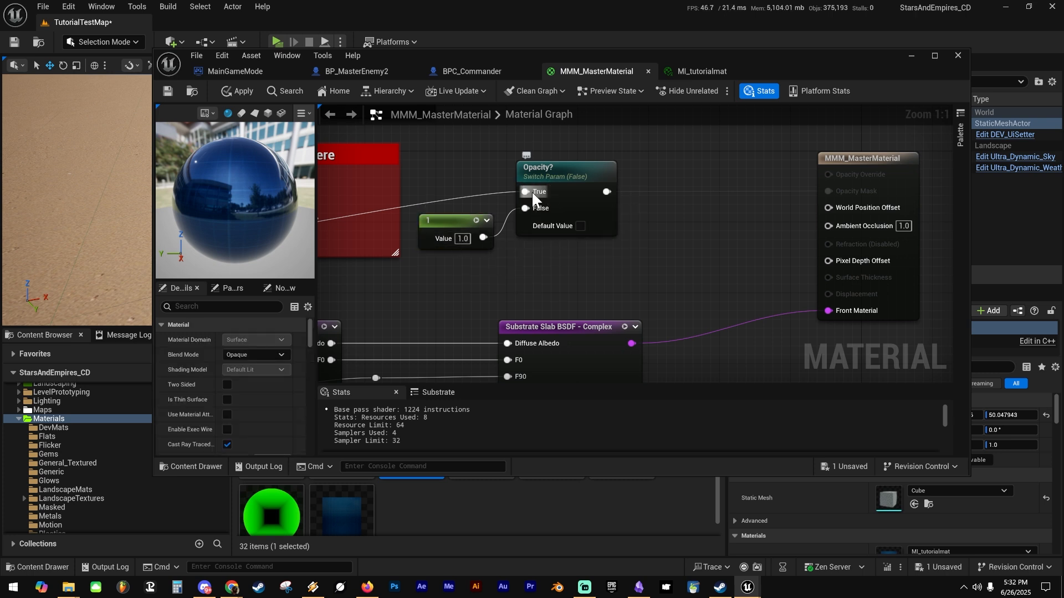
# Override and enable the Opacity? static switch in MI_tutorialmat, and view the preview sphere from farther away.
pyautogui.click(703, 70)
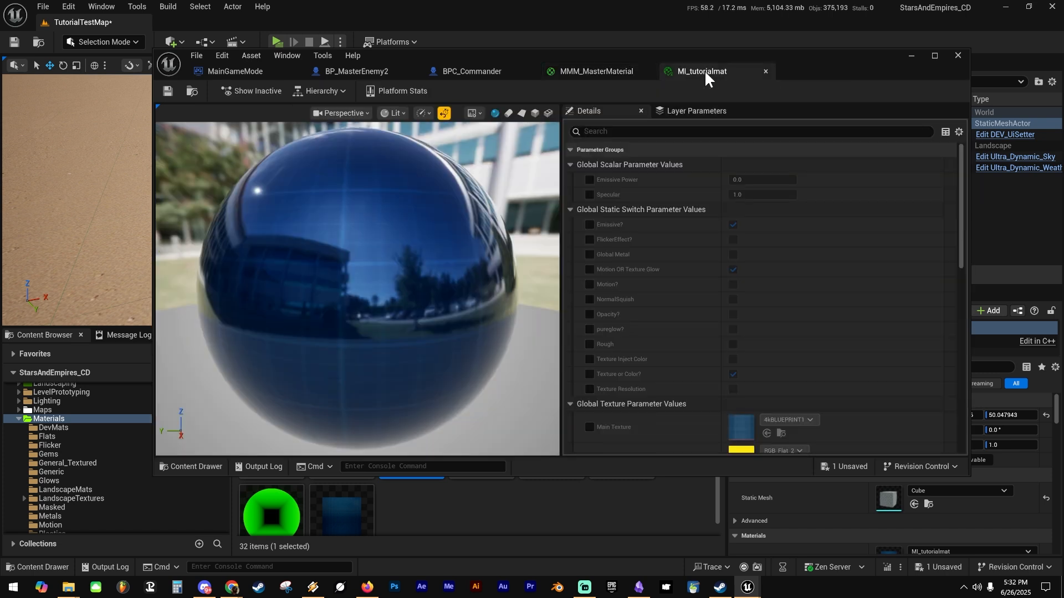
pyautogui.click(590, 315)
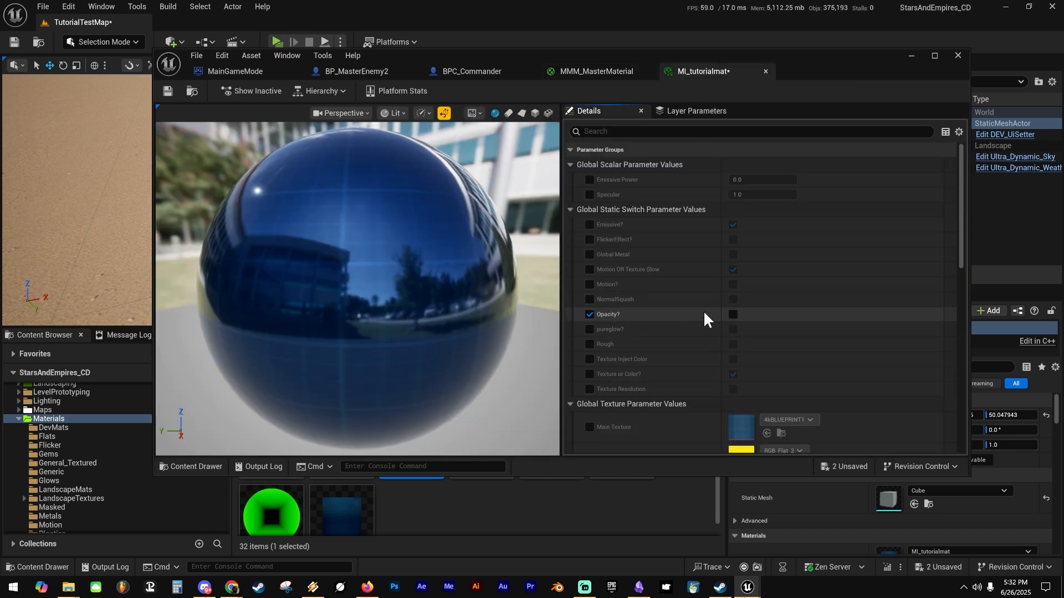
pyautogui.click(733, 315)
pyautogui.scroll(-5, 429, 263)
pyautogui.scroll(4, 424, 277)
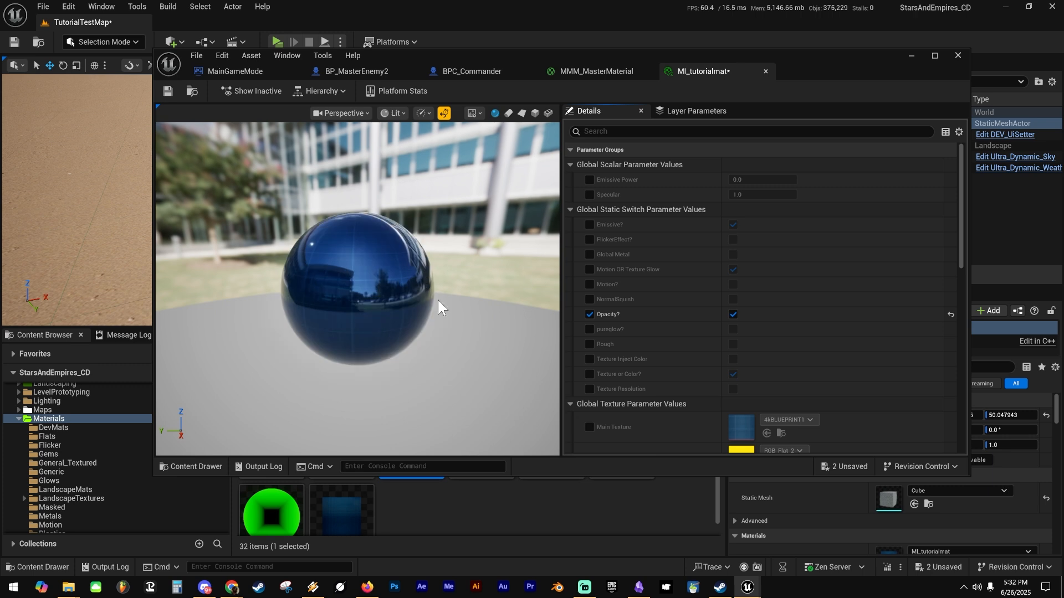
# Enable the Opacity Mask Clip Value override in MI_tutorialmat's Material Property Overrides and return to the static switches.
pyautogui.scroll(-5, 626, 342)
pyautogui.scroll(-3, 600, 344)
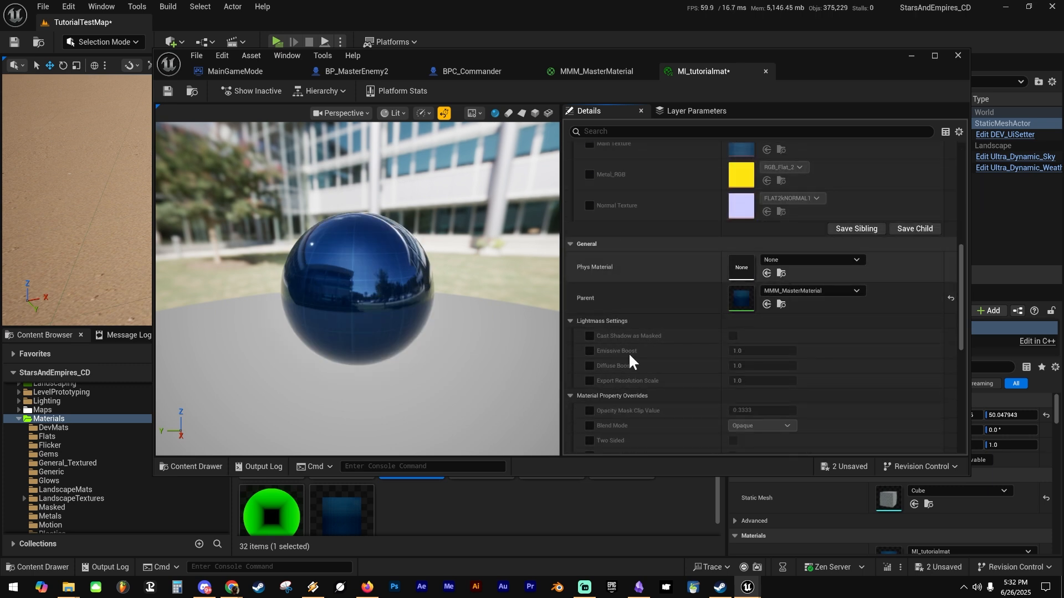
pyautogui.scroll(-3, 597, 391)
pyautogui.click(588, 339)
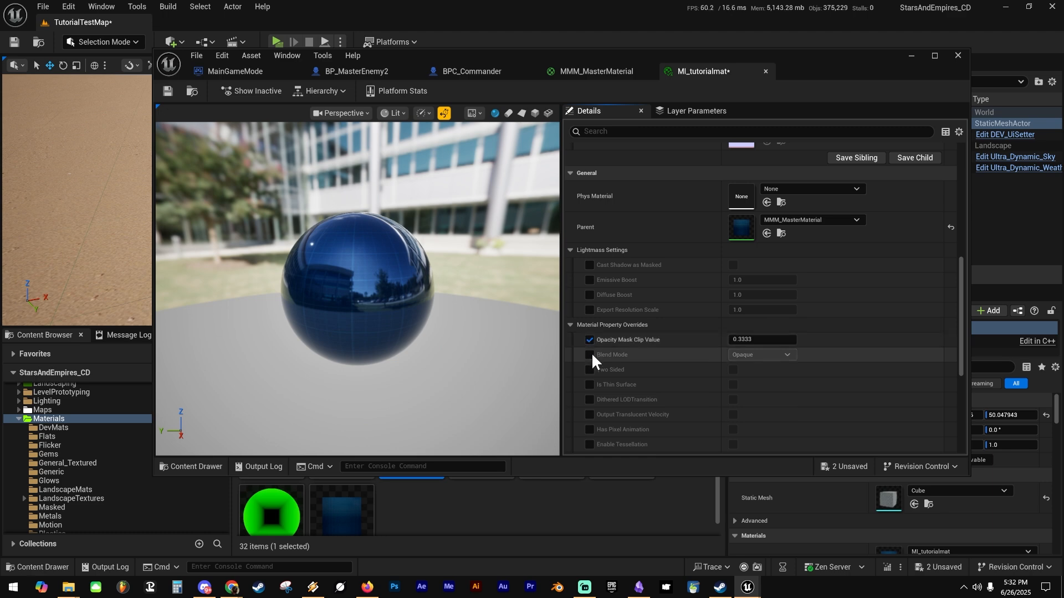
pyautogui.click(590, 355)
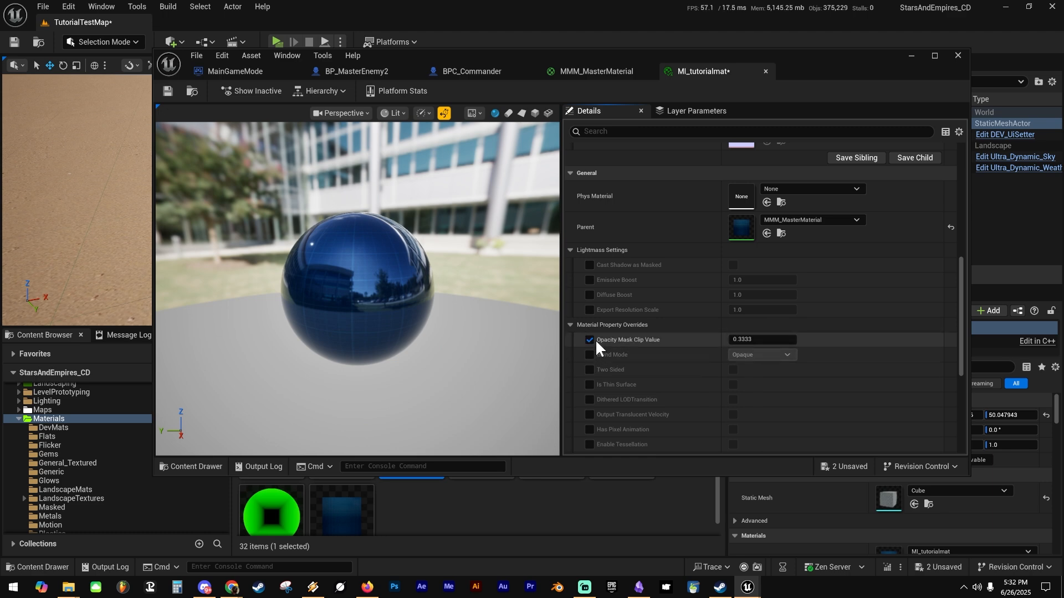
pyautogui.scroll(10, 660, 351)
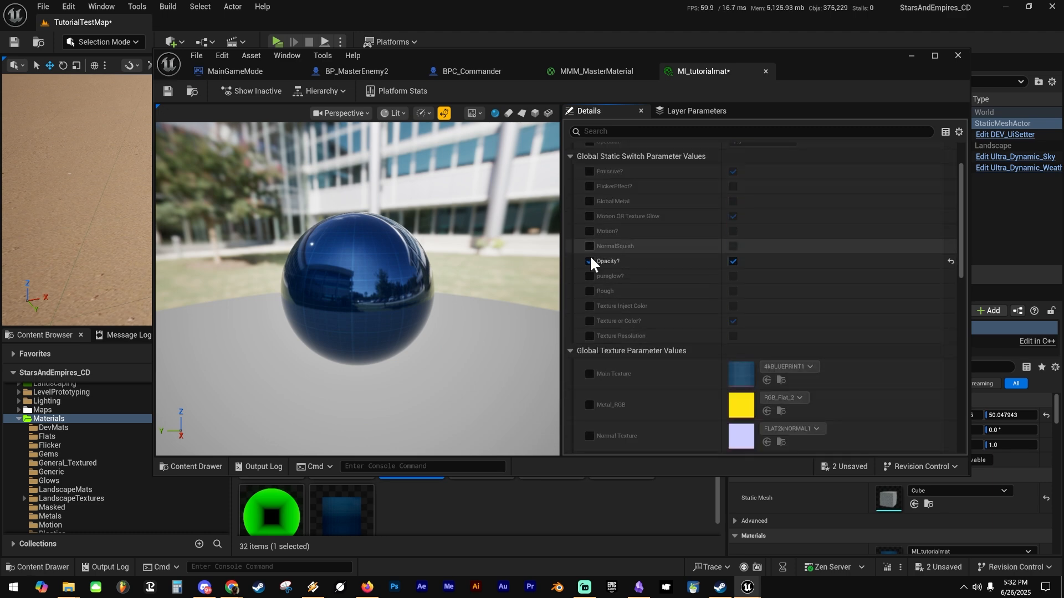
# In the MMM_MasterMaterial graph, move the output node left and bring the Substrate Slab BSDF node closer to it.
pyautogui.click(599, 68)
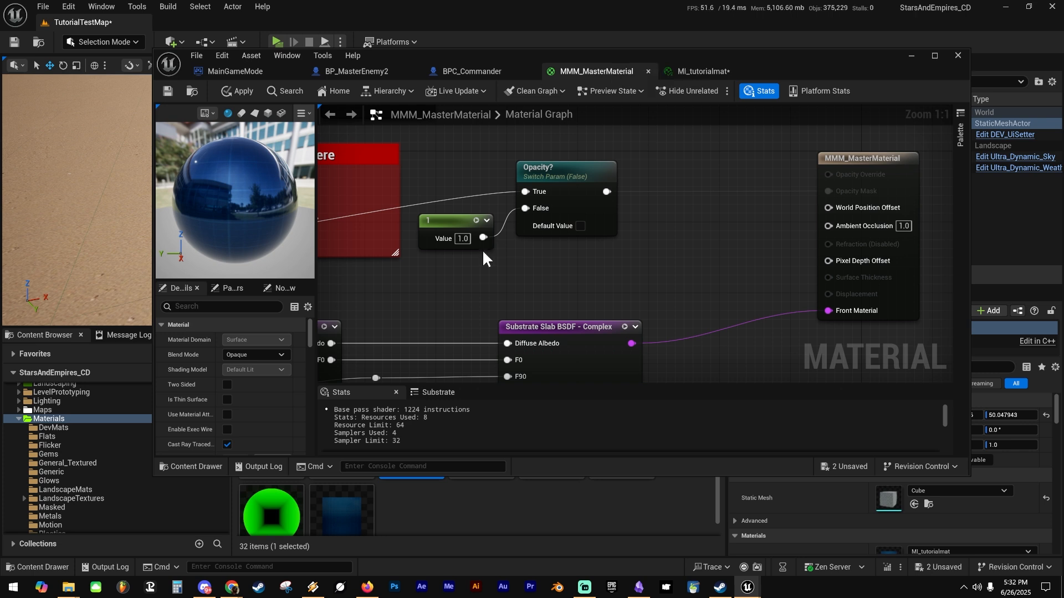
pyautogui.scroll(-3, 486, 274)
pyautogui.moveTo(486, 276); pyautogui.dragTo(461, 200, button='right')
pyautogui.moveTo(797, 198); pyautogui.dragTo(754, 200)
pyautogui.moveTo(617, 271); pyautogui.dragTo(668, 291, button='right')
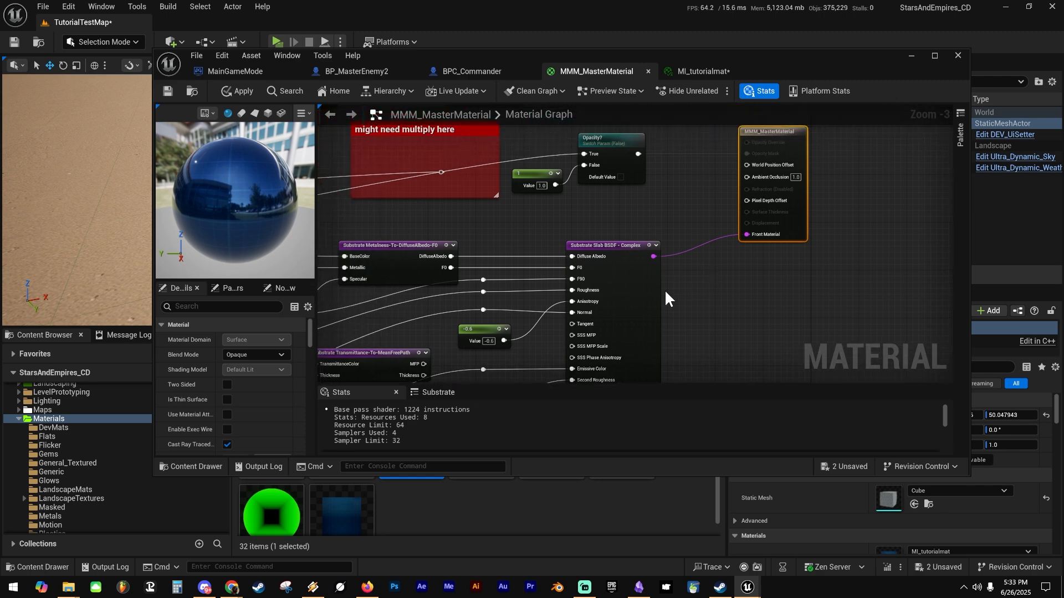
pyautogui.moveTo(633, 300); pyautogui.dragTo(680, 275)
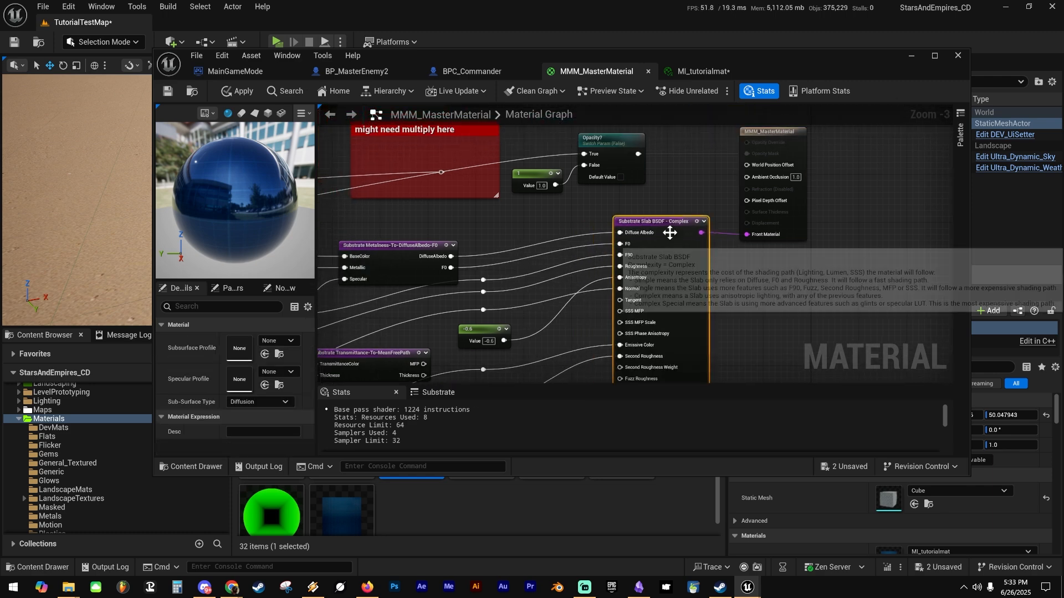
# Add a second Substrate Slab BSDF node and place it beside the existing complex slab, beneath the output node.
pyautogui.scroll(3, 676, 243)
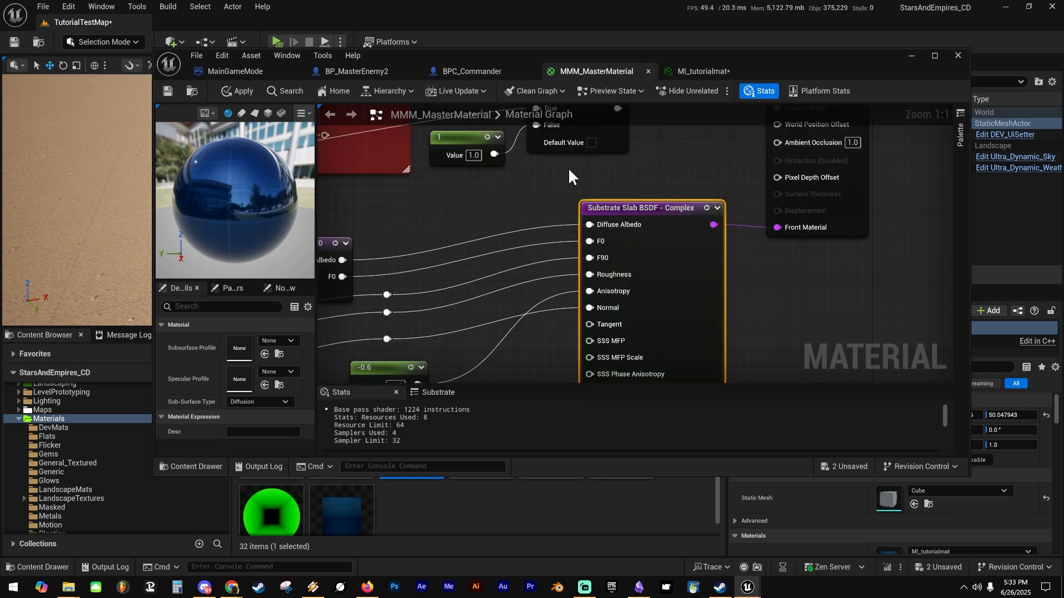
pyautogui.moveTo(916, 302); pyautogui.dragTo(783, 275, button='right')
pyautogui.rightClick(791, 272)
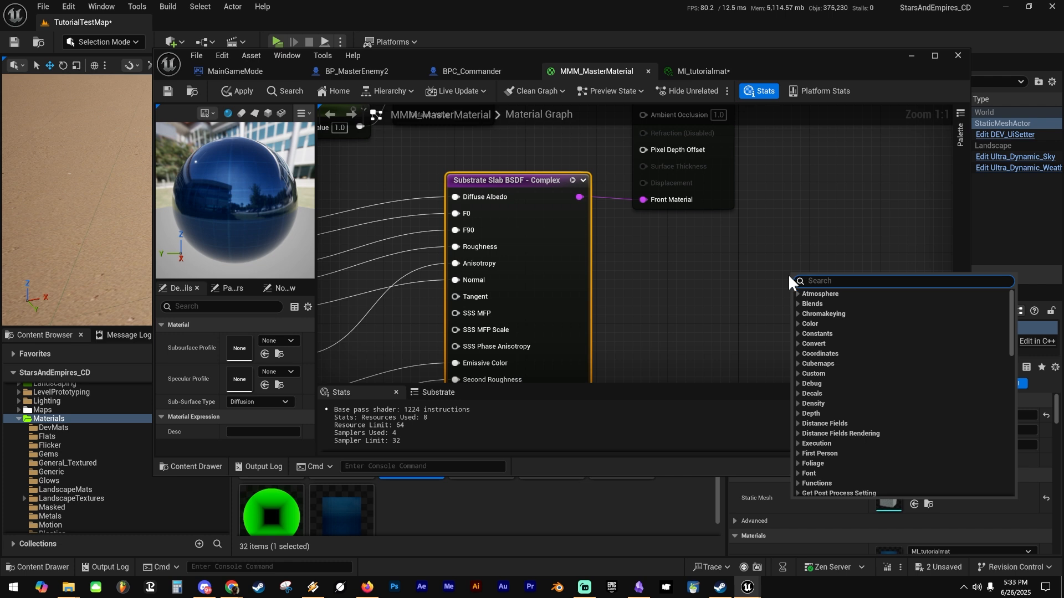
pyautogui.write('substrate slab')
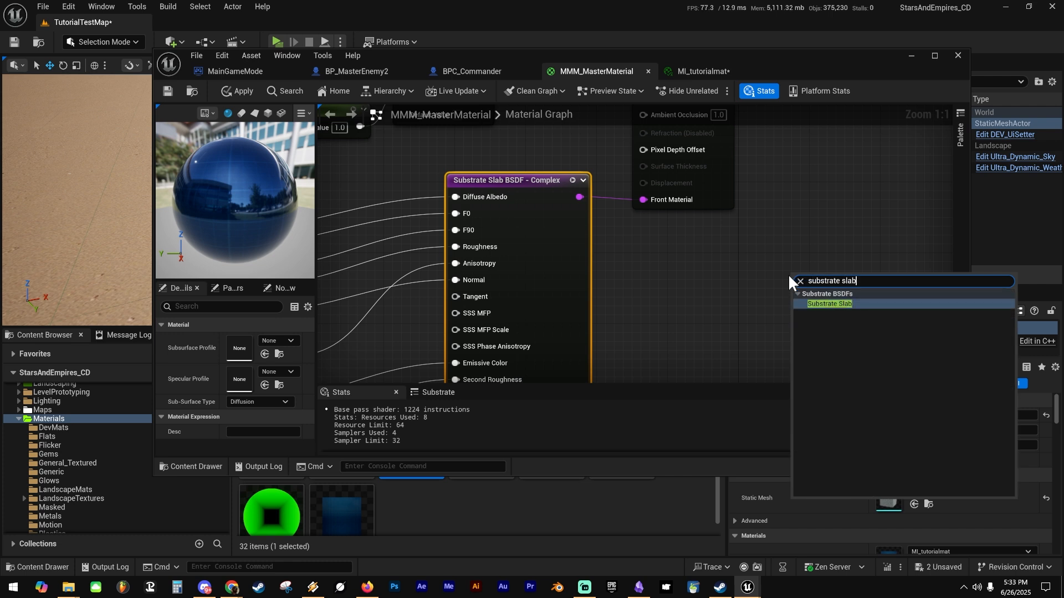
pyautogui.click(876, 303)
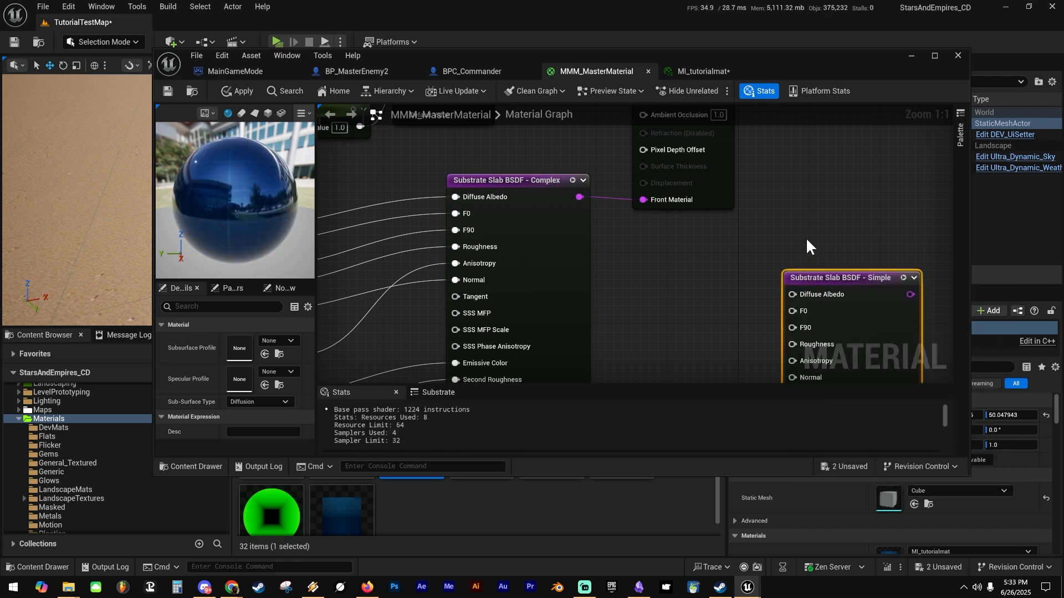
pyautogui.moveTo(806, 237); pyautogui.dragTo(739, 203, button='right')
pyautogui.moveTo(739, 202); pyautogui.dragTo(545, 224)
pyautogui.moveTo(716, 176); pyautogui.dragTo(811, 325, button='right')
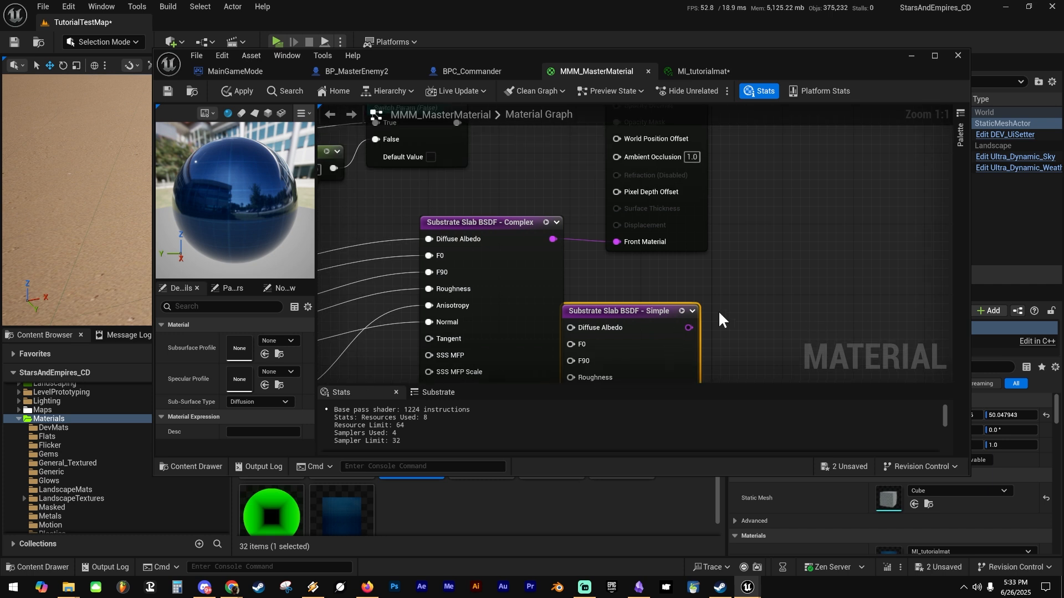
# Pull a connection out of the extra simple slab's output without attaching it, and delete that slab node.
pyautogui.moveTo(689, 327); pyautogui.dragTo(818, 284)
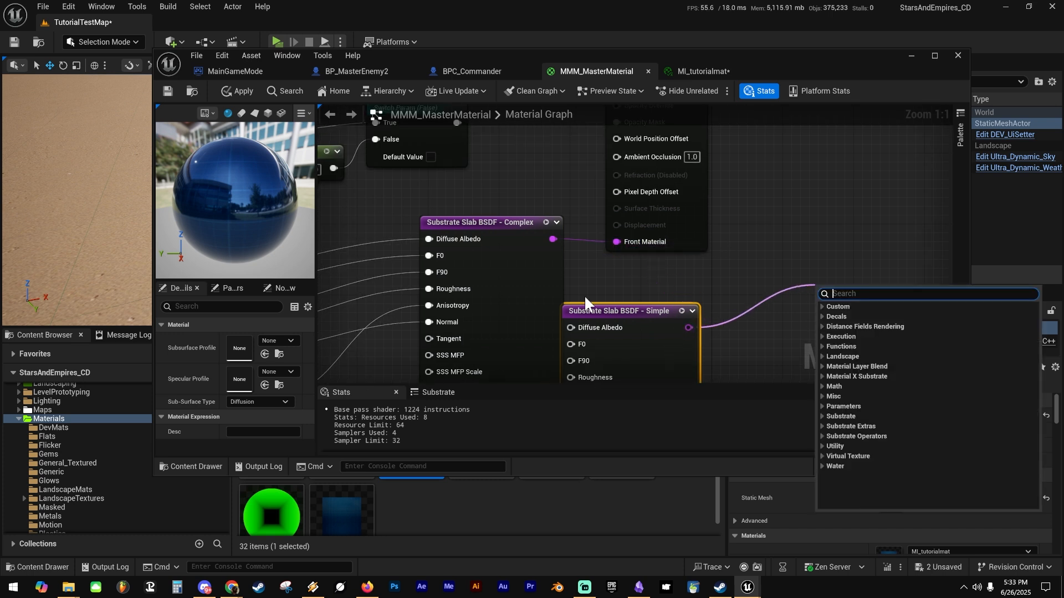
pyautogui.moveTo(525, 282); pyautogui.dragTo(533, 282)
pyautogui.moveTo(628, 270); pyautogui.dragTo(572, 212, button='right')
pyautogui.moveTo(572, 212); pyautogui.dragTo(615, 309)
pyautogui.press('Delete')
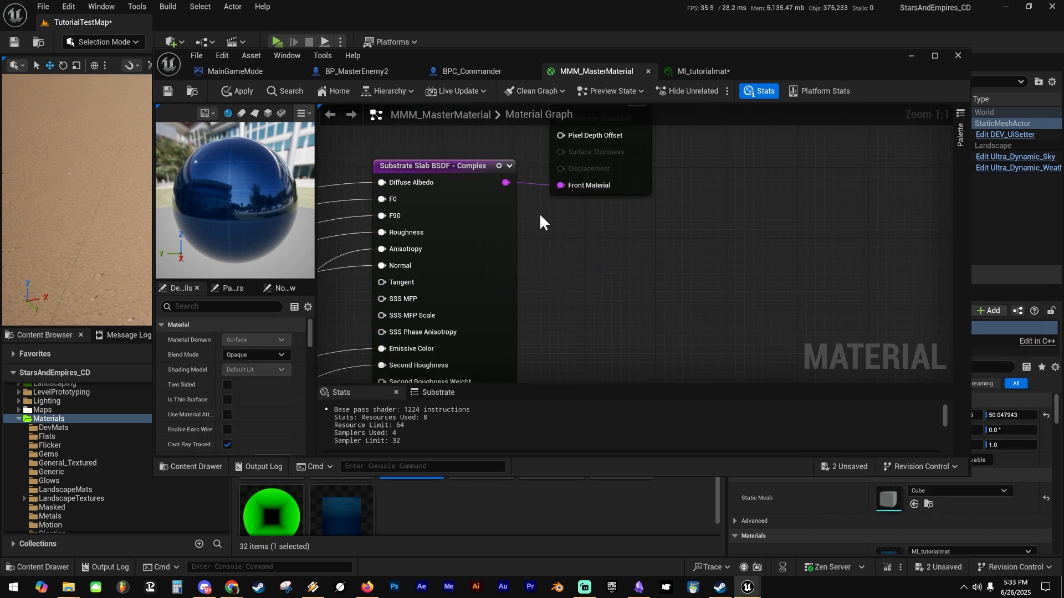
# Examine how the complex Substrate Slab BSDF node feeds the Front Material input of the output node.
pyautogui.moveTo(540, 213); pyautogui.dragTo(658, 207, button='right')
pyautogui.moveTo(595, 221); pyautogui.dragTo(585, 222)
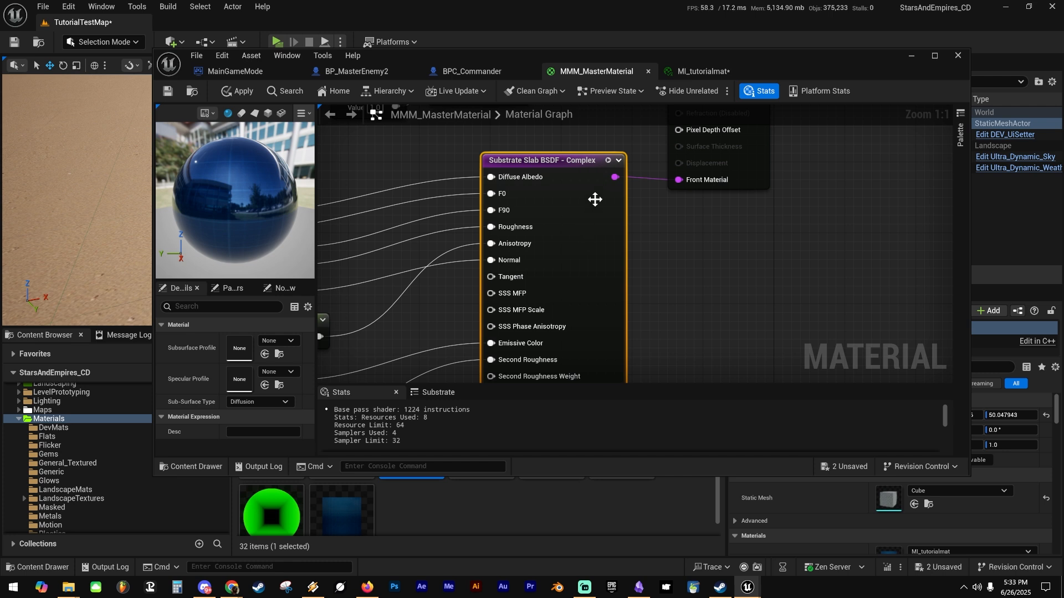
pyautogui.moveTo(391, 223); pyautogui.dragTo(490, 226, button='right')
pyautogui.scroll(-3, 517, 224)
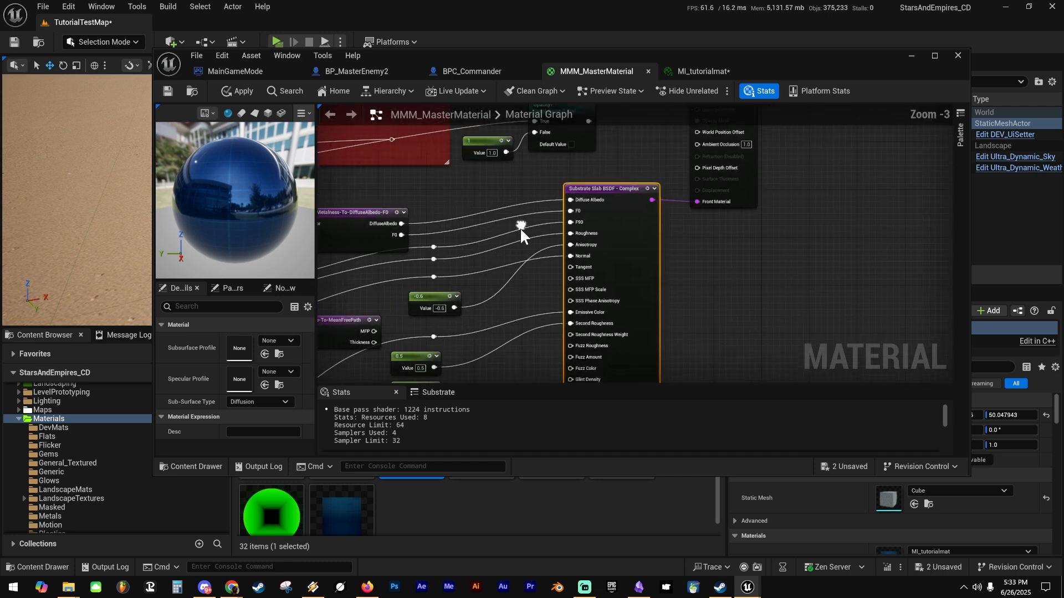
pyautogui.moveTo(630, 158); pyautogui.dragTo(593, 242, button='right')
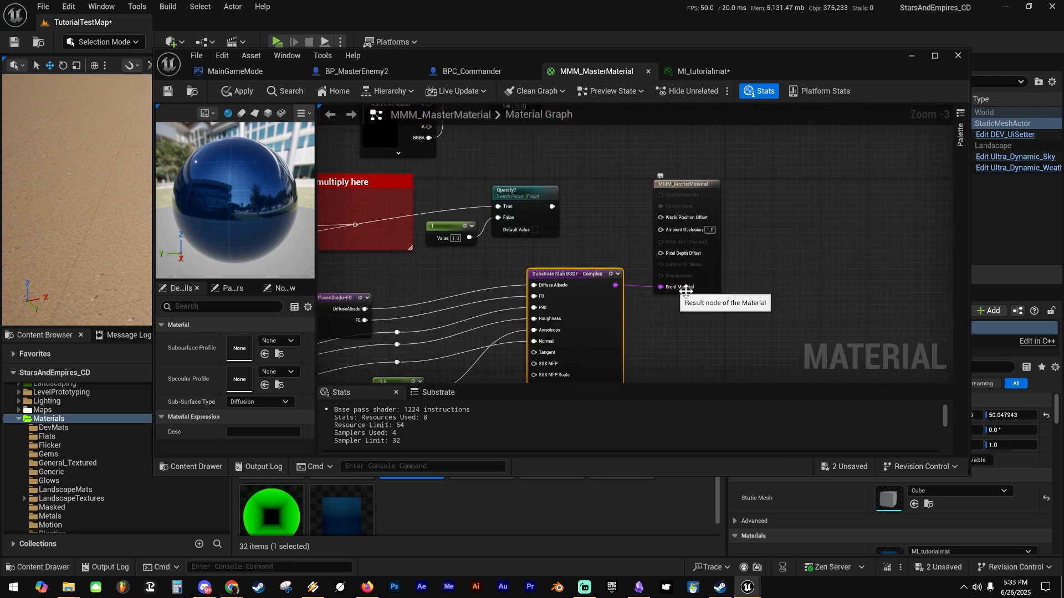
pyautogui.moveTo(661, 287); pyautogui.dragTo(590, 339)
pyautogui.click(514, 353)
pyautogui.moveTo(513, 354); pyautogui.dragTo(553, 163, button='right')
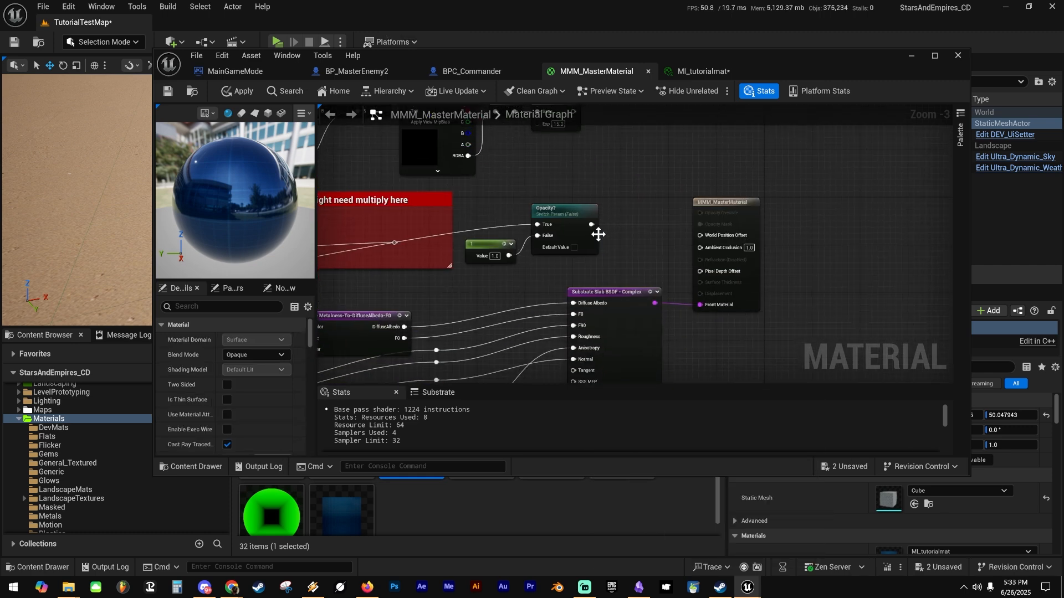
# Examine how the Opacity? switch connects to the Opacity Mask input of the MMM_MasterMaterial output node.
pyautogui.scroll(3, 598, 234)
pyautogui.moveTo(599, 234); pyautogui.dragTo(676, 180)
pyautogui.click(649, 147)
pyautogui.moveTo(671, 164); pyautogui.dragTo(626, 156, button='right')
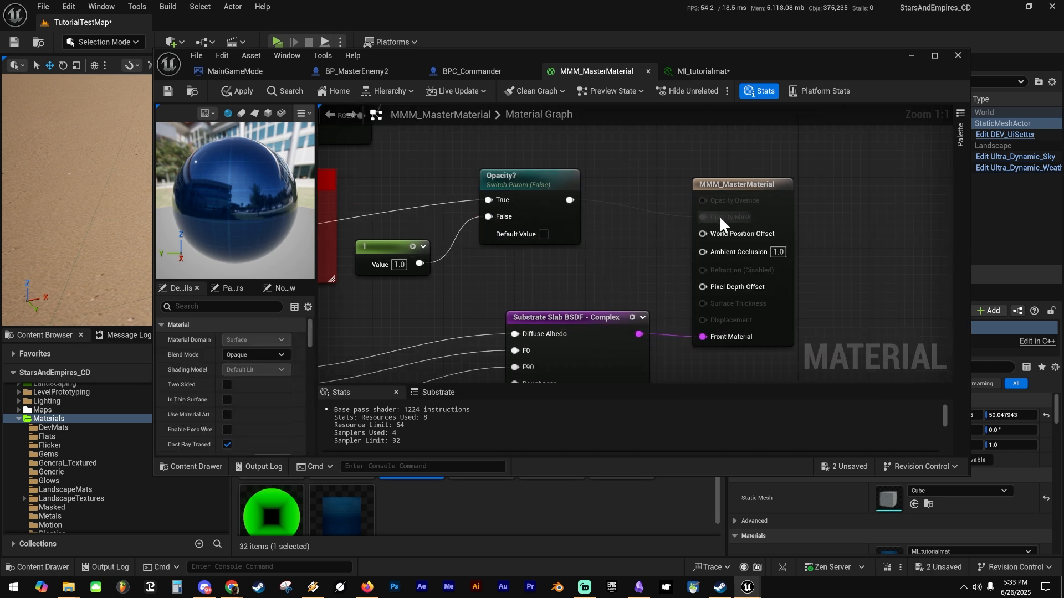
pyautogui.moveTo(779, 205); pyautogui.dragTo(785, 195)
pyautogui.moveTo(784, 192); pyautogui.dragTo(902, 124, button='right')
# Select the Substrate Slab BSDF node and examine its inputs from Diffuse Albedo down to Second Roughness.
pyautogui.moveTo(585, 215); pyautogui.dragTo(734, 303)
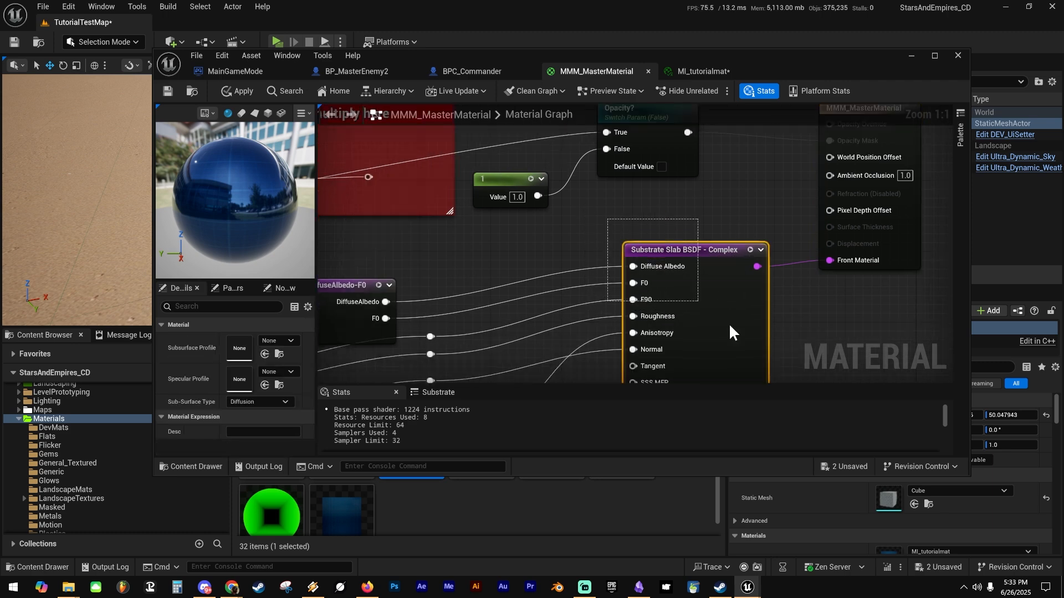
pyautogui.scroll(-3, 670, 295)
pyautogui.moveTo(552, 264); pyautogui.dragTo(610, 203, button='right')
pyautogui.moveTo(608, 302); pyautogui.dragTo(578, 299, button='right')
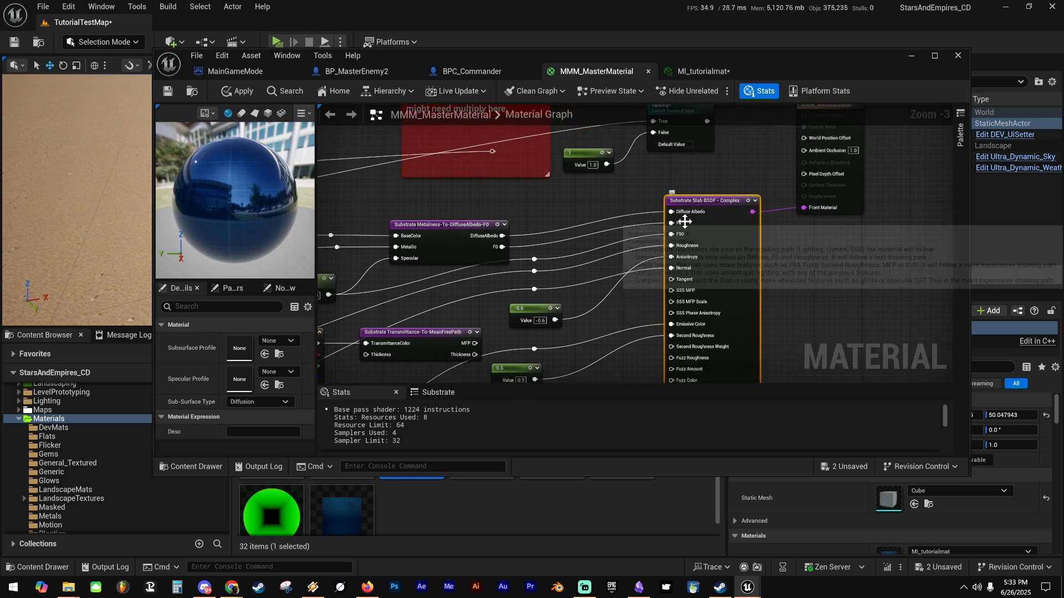
pyautogui.scroll(4, 689, 224)
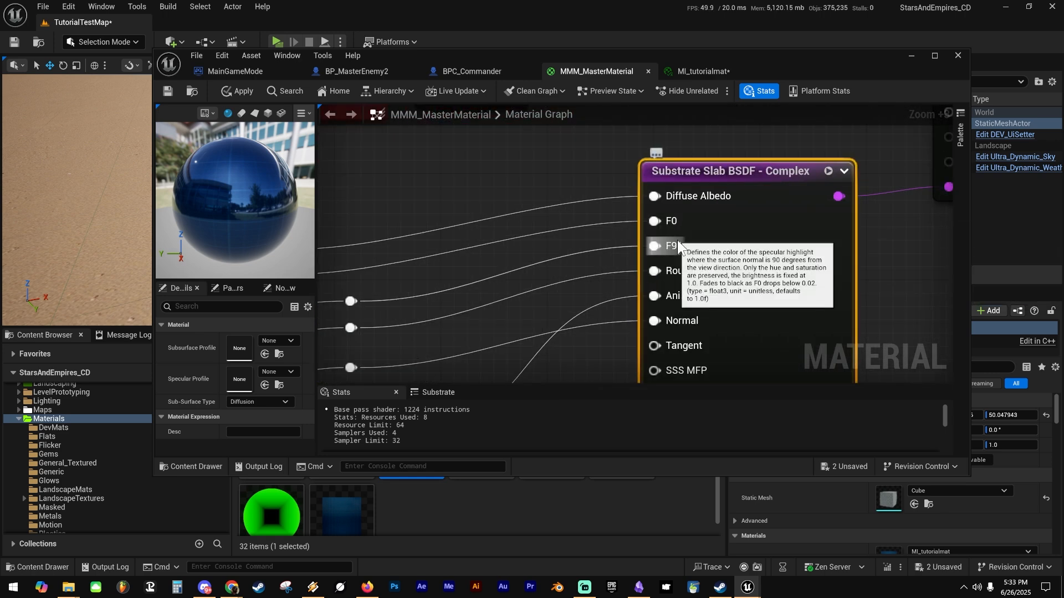
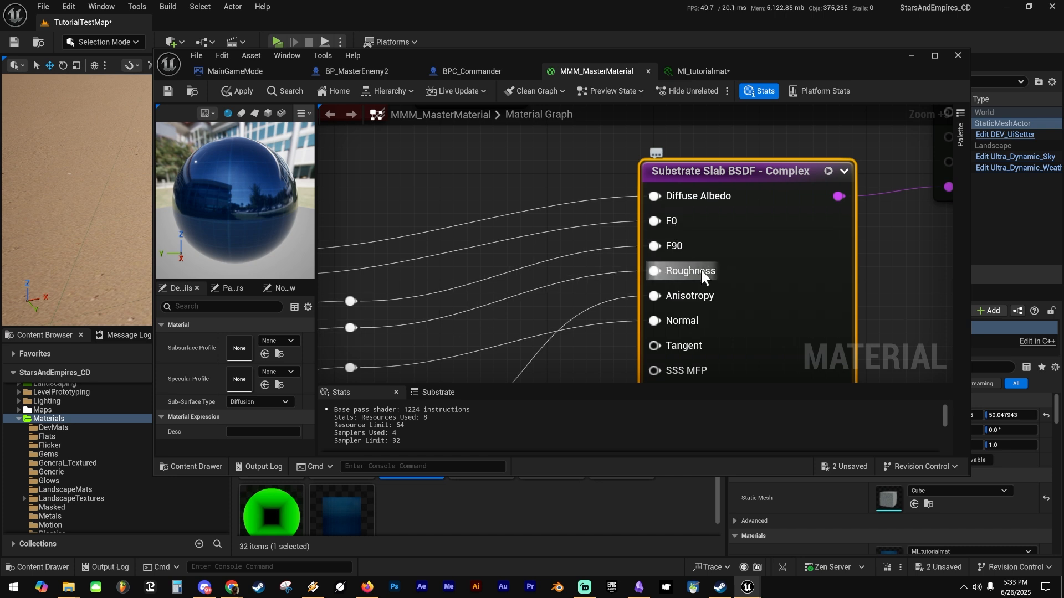
pyautogui.moveTo(596, 306); pyautogui.dragTo(562, 150, button='right')
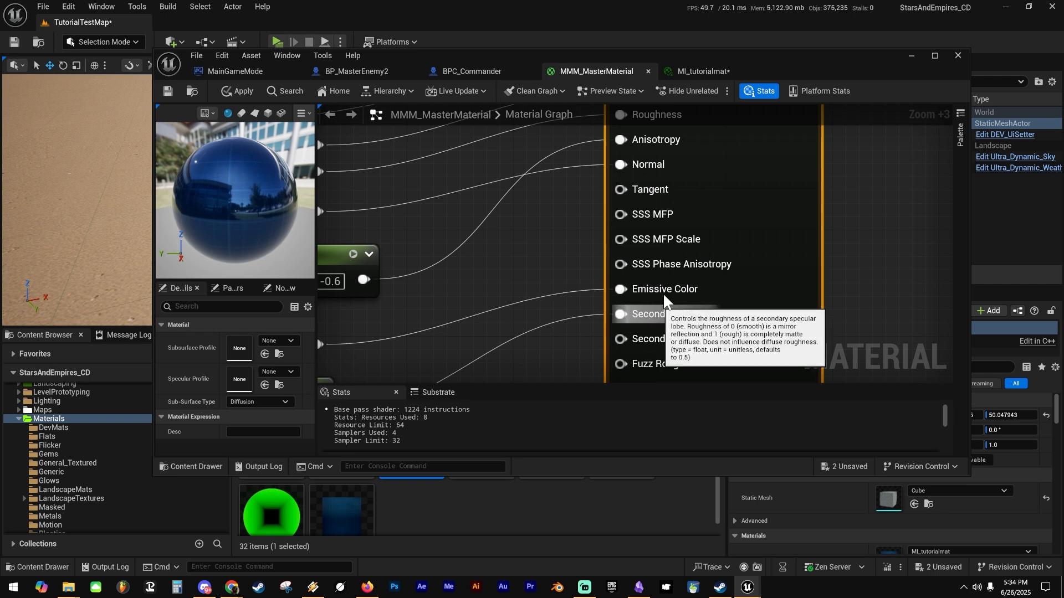
pyautogui.scroll(-3, 660, 291)
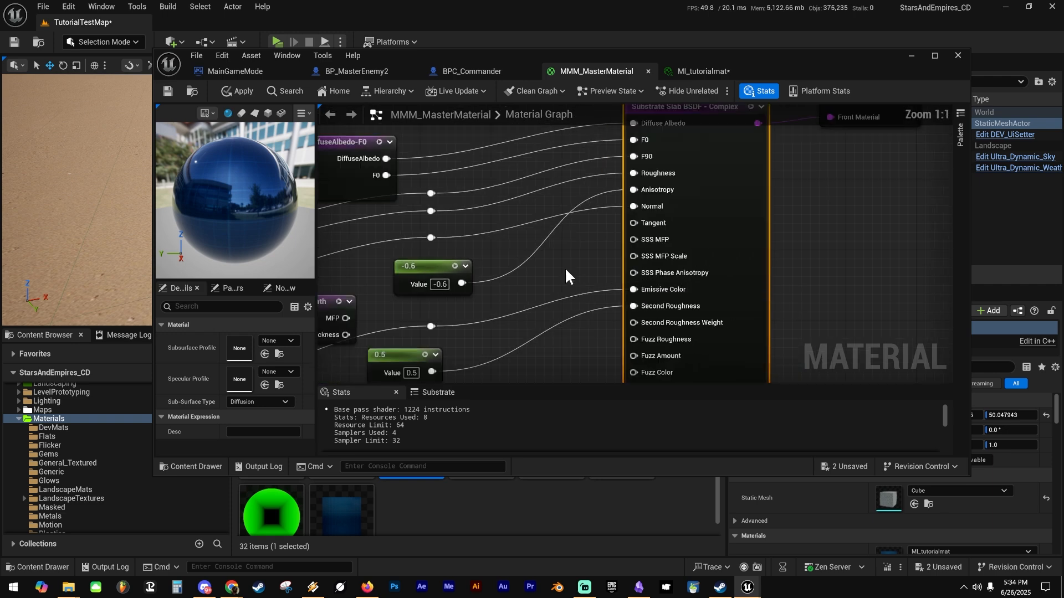
# Follow the Emissive Color wire back to the pureglow? switch and move the pureglowcolor node up and closer to it.
pyautogui.moveTo(565, 270); pyautogui.dragTo(694, 262, button='right')
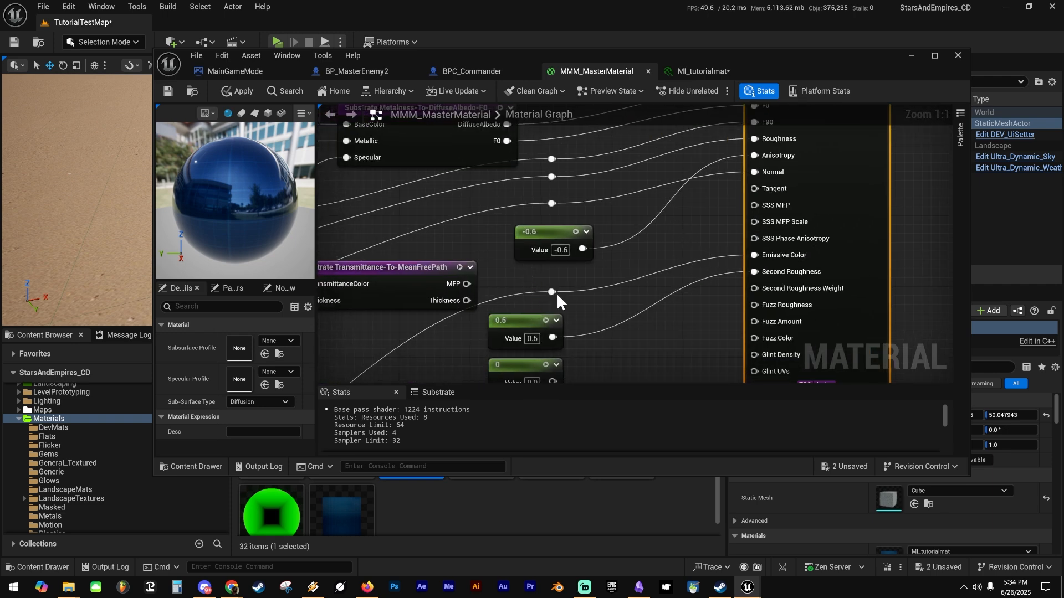
pyautogui.moveTo(570, 281); pyautogui.dragTo(790, 164, button='right')
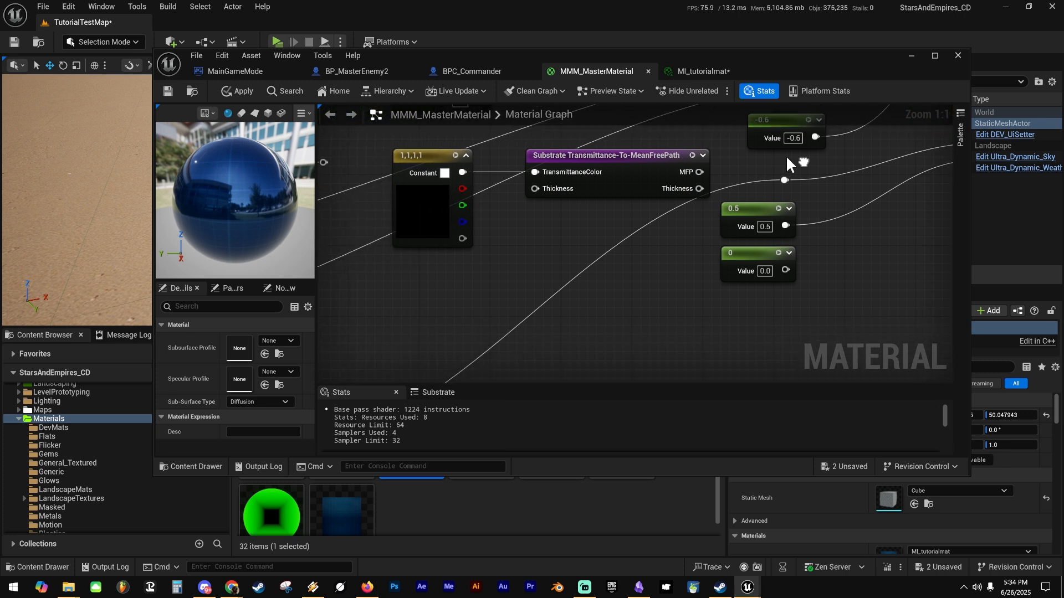
pyautogui.moveTo(572, 316); pyautogui.dragTo(830, 132, button='right')
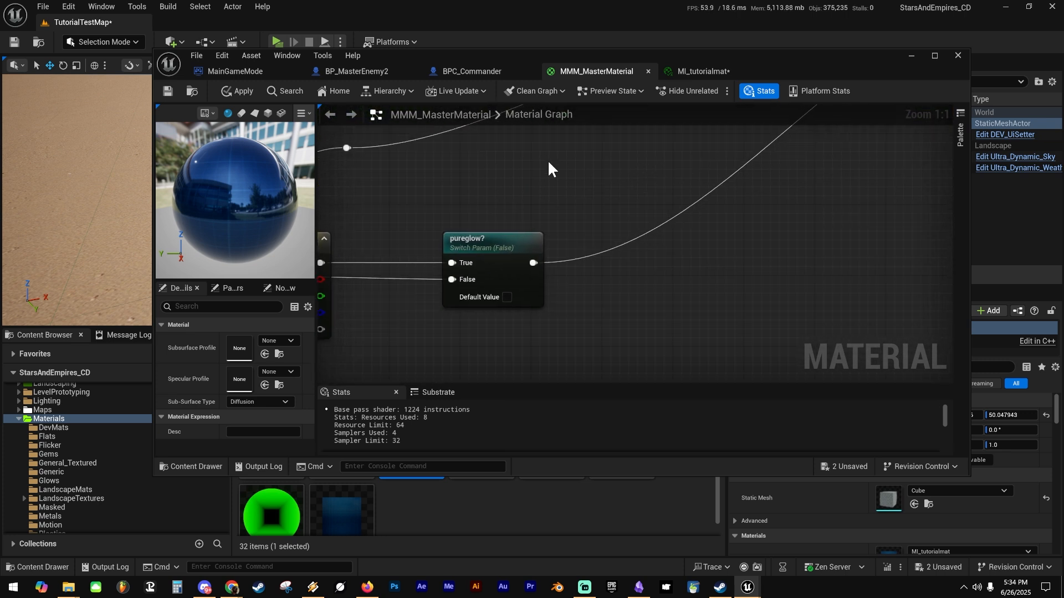
pyautogui.moveTo(548, 168); pyautogui.dragTo(720, 183, button='right')
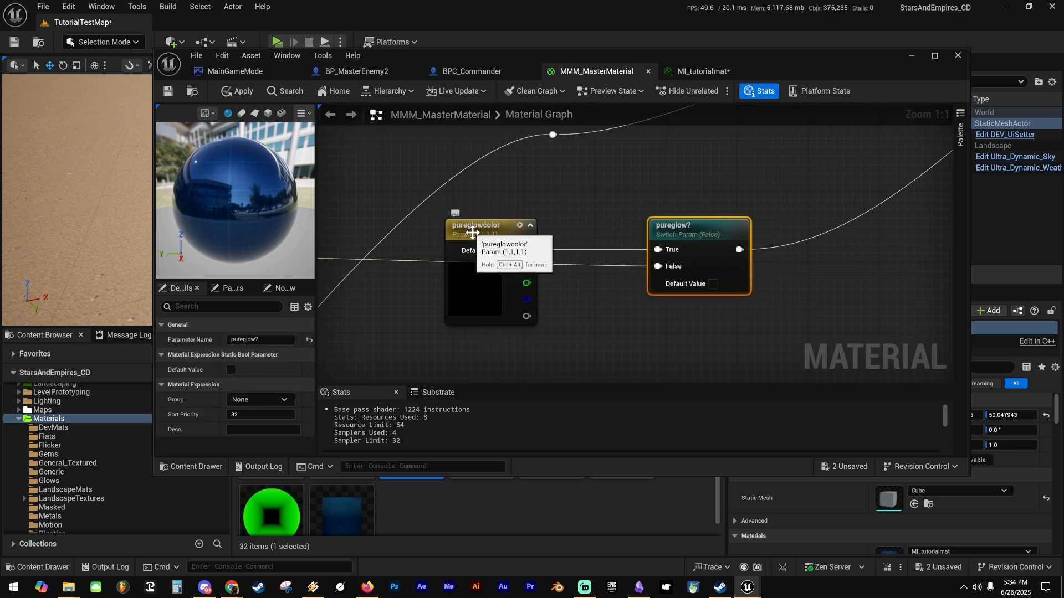
pyautogui.moveTo(463, 243); pyautogui.dragTo(547, 202)
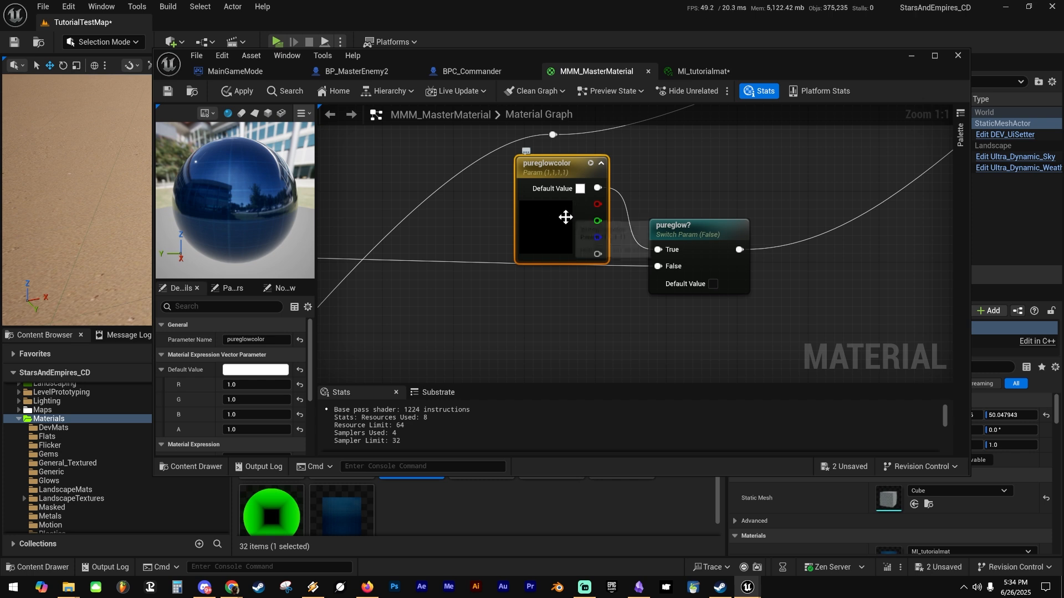
# Trace the pureglow? switch's False input back to the FlickerEffect? and Motion OR Texture Glow switches and examine their connections.
pyautogui.moveTo(405, 263); pyautogui.dragTo(794, 282, button='right')
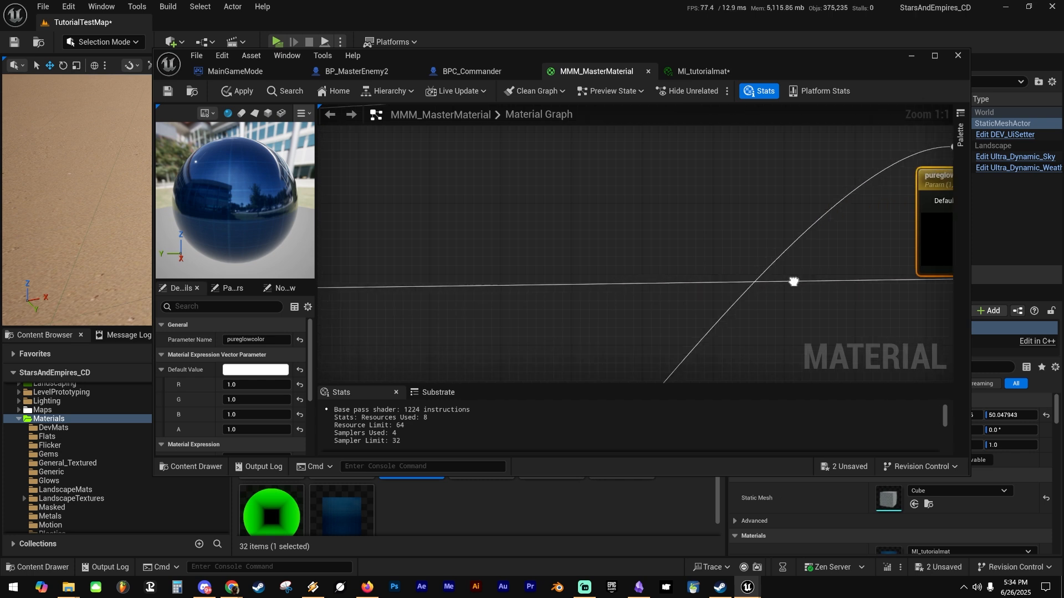
pyautogui.moveTo(466, 277); pyautogui.dragTo(854, 243, button='right')
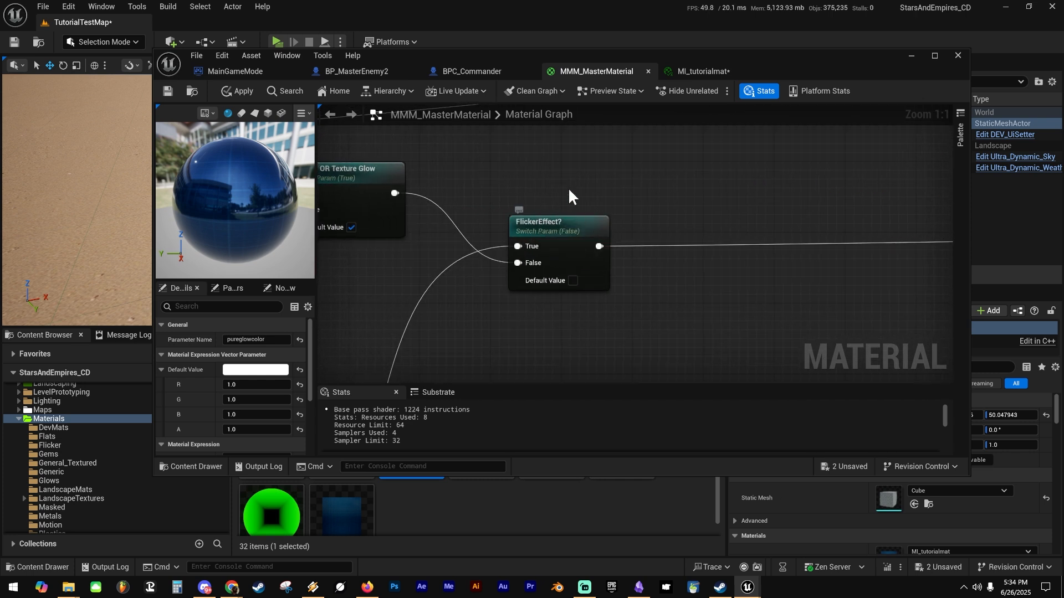
pyautogui.moveTo(571, 197); pyautogui.dragTo(615, 213, button='right')
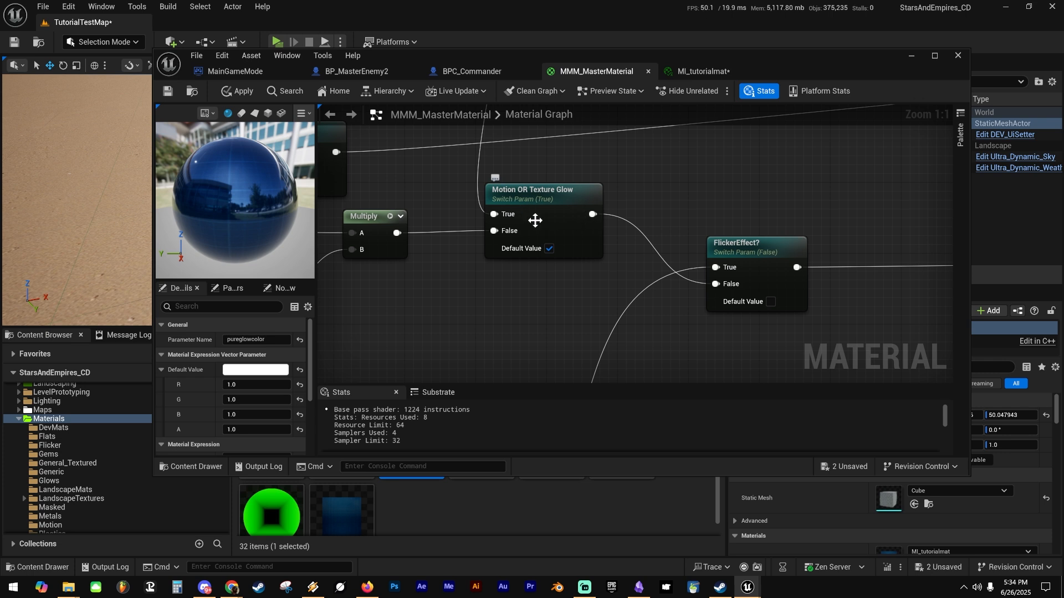
pyautogui.moveTo(566, 156); pyautogui.dragTo(670, 240, button='right')
pyautogui.moveTo(803, 249); pyautogui.dragTo(690, 188, button='right')
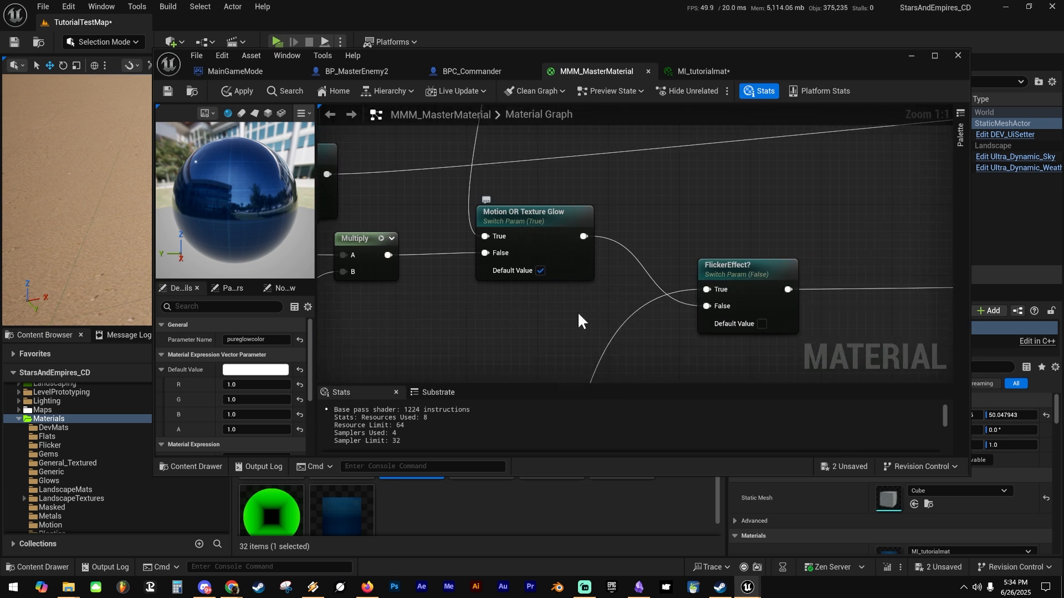
pyautogui.moveTo(589, 255); pyautogui.dragTo(594, 253)
pyautogui.moveTo(678, 233); pyautogui.dragTo(616, 179, button='right')
# Select the FlickerEffect? switch and trace its True branch back through the Multiply nodes to the flicker glow parameter.
pyautogui.moveTo(604, 190); pyautogui.dragTo(719, 287)
pyautogui.moveTo(870, 252); pyautogui.dragTo(892, 111, button='right')
pyautogui.moveTo(631, 263); pyautogui.dragTo(836, 105, button='right')
pyautogui.moveTo(533, 201); pyautogui.dragTo(651, 233, button='right')
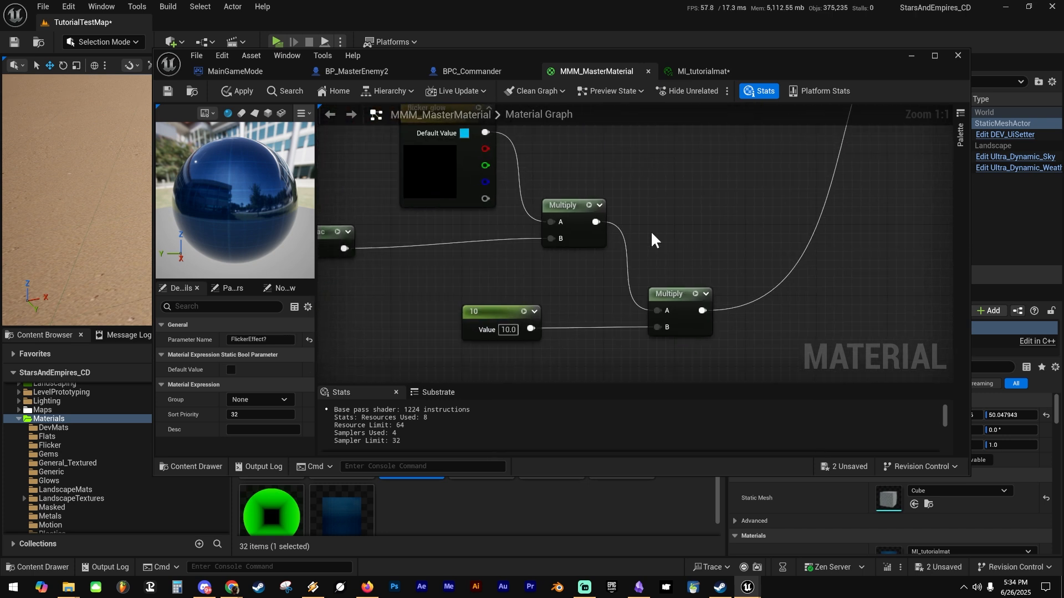
pyautogui.moveTo(670, 133); pyautogui.dragTo(717, 219, button='right')
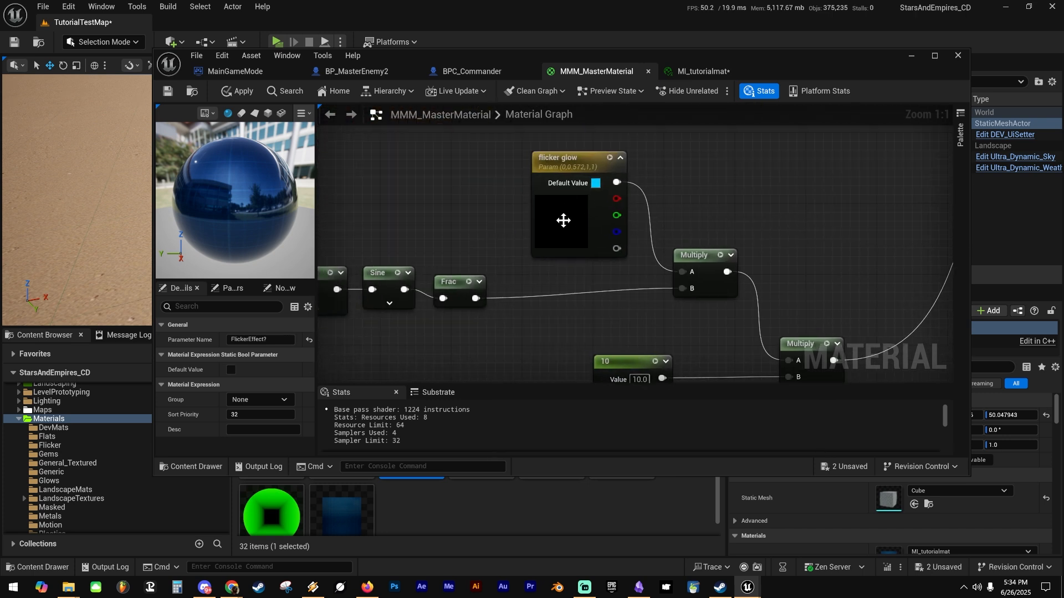
# Examine the texture glow branch from the Metal_RGB texture and GlowColor parameter through Multiply to the Motion OR Texture Glow switch.
pyautogui.moveTo(858, 190); pyautogui.dragTo(437, 382, button='right')
pyautogui.moveTo(467, 291); pyautogui.dragTo(525, 283, button='right')
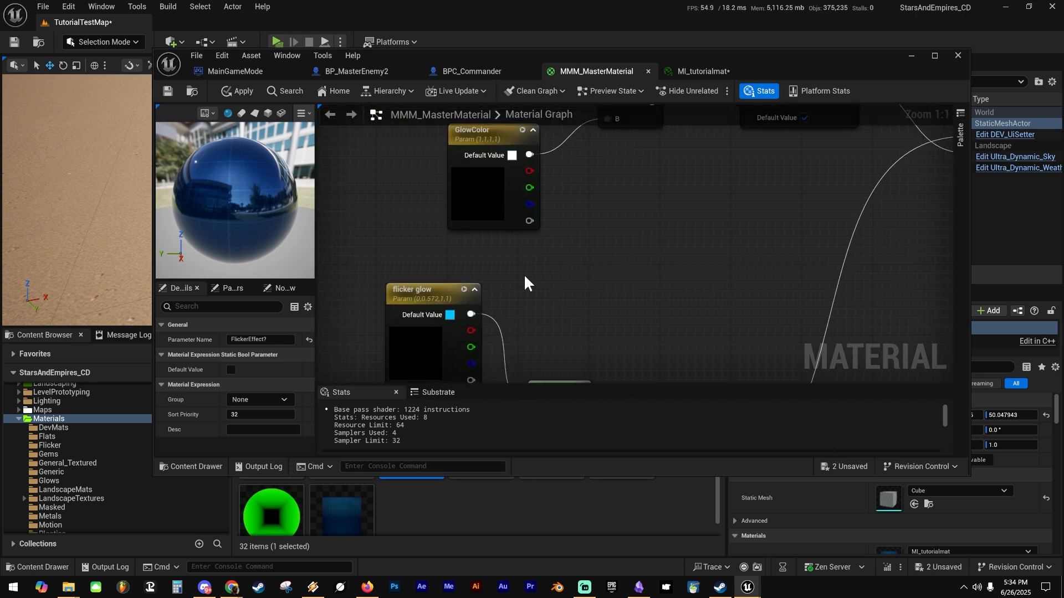
pyautogui.moveTo(515, 190); pyautogui.dragTo(469, 298, button='right')
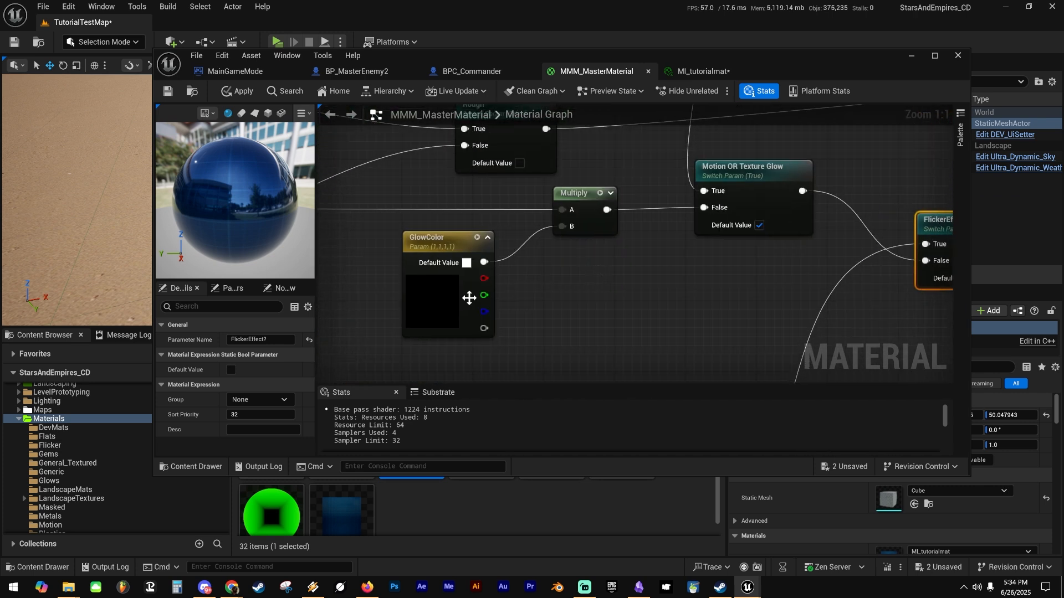
pyautogui.click(424, 301)
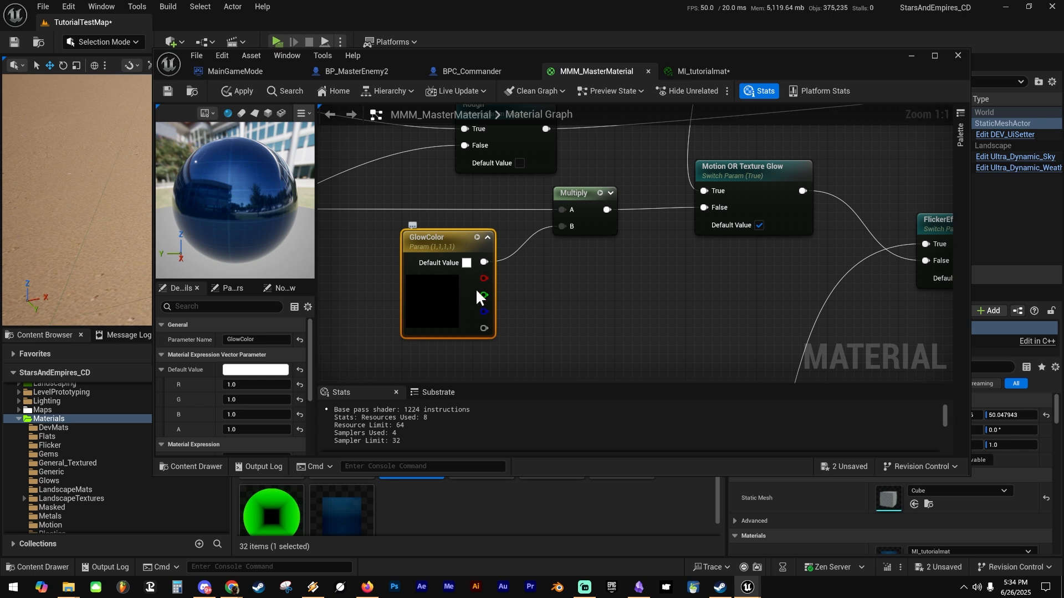
pyautogui.moveTo(551, 277); pyautogui.dragTo(550, 196, button='right')
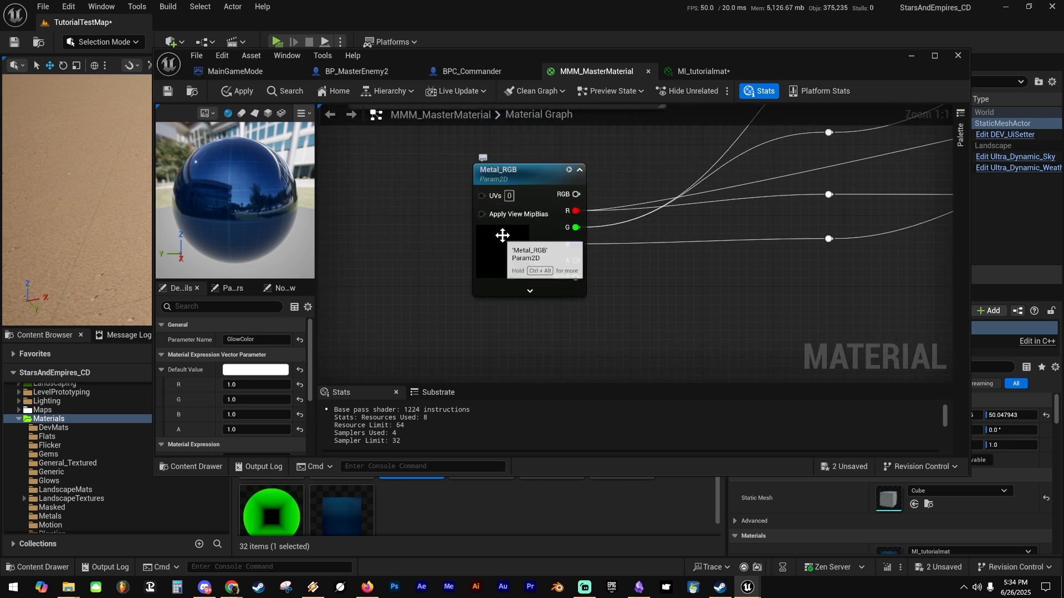
pyautogui.moveTo(791, 273); pyautogui.dragTo(392, 296, button='right')
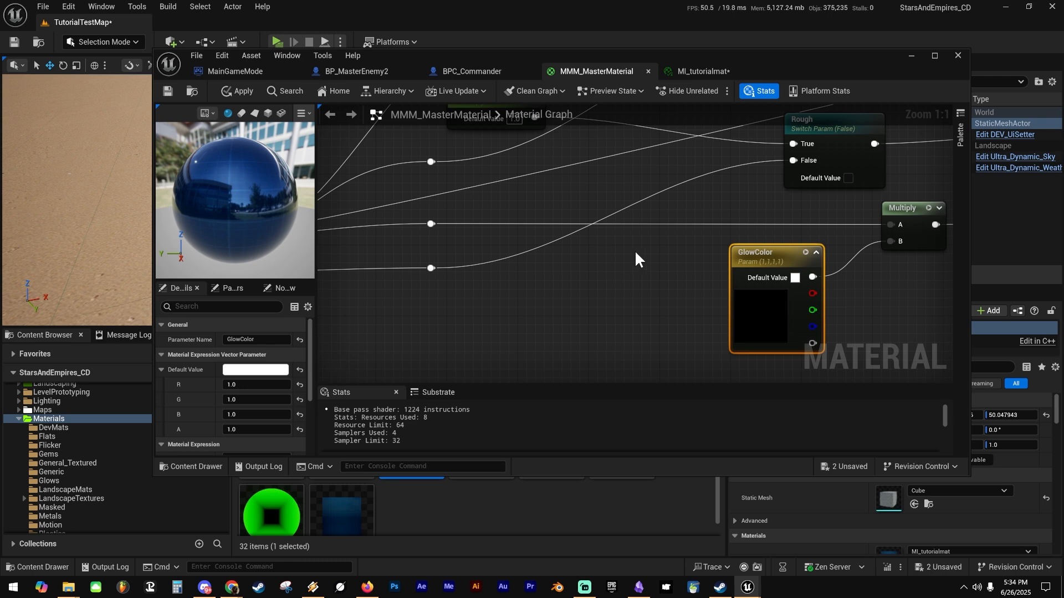
pyautogui.moveTo(636, 260); pyautogui.dragTo(356, 243, button='right')
pyautogui.moveTo(726, 268); pyautogui.dragTo(579, 269, button='right')
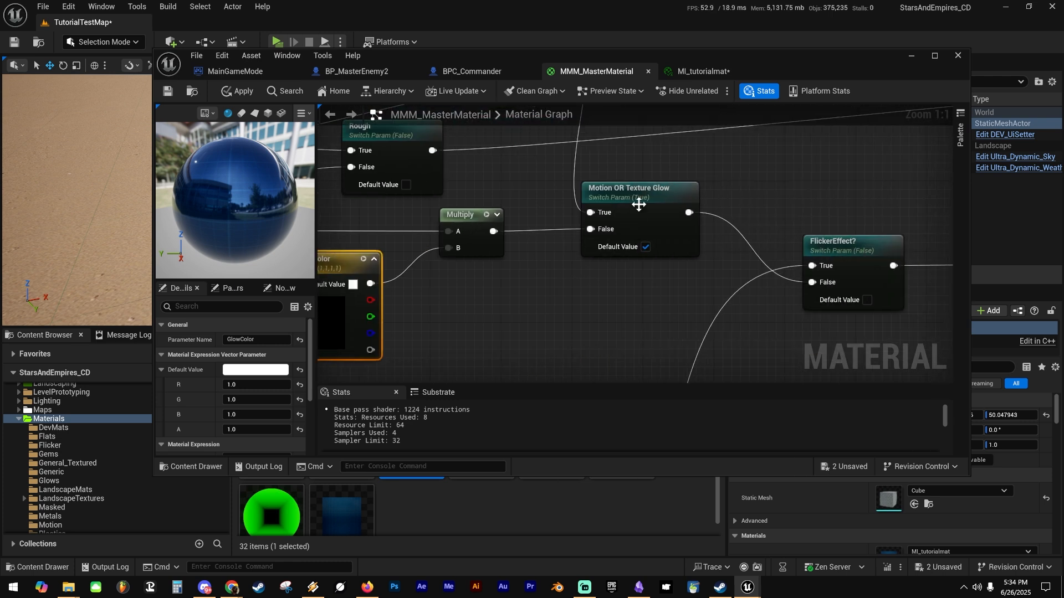
# Select the Motion OR Texture Glow switch and examine the flicker glow Multiply chain feeding the FlickerEffect? switch.
pyautogui.click(639, 205)
pyautogui.moveTo(712, 318); pyautogui.dragTo(551, 285, button='right')
pyautogui.moveTo(672, 335); pyautogui.dragTo(701, 123, button='right')
pyautogui.moveTo(566, 363); pyautogui.dragTo(650, 332, button='right')
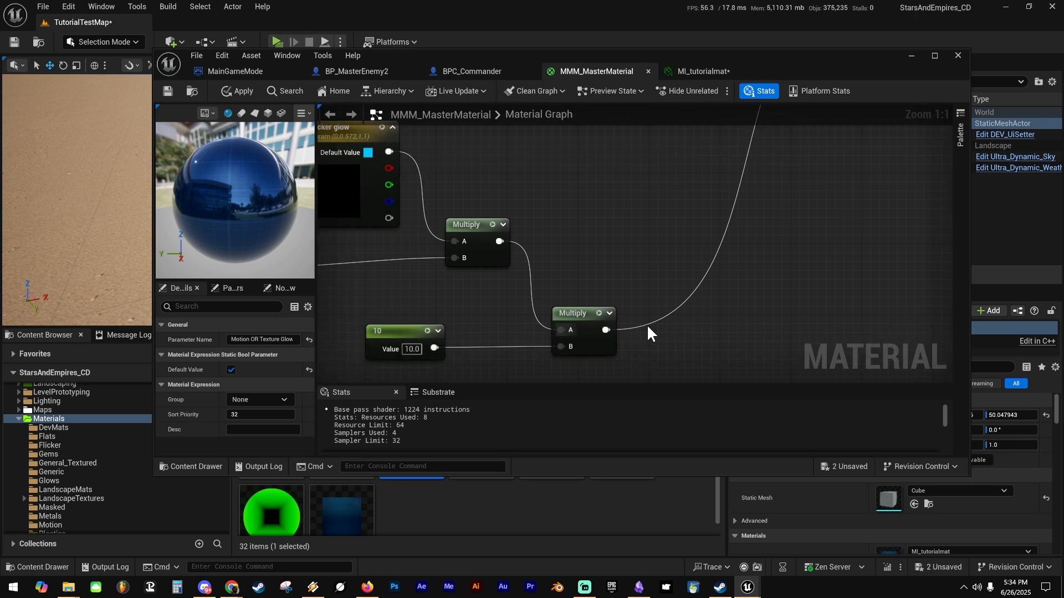
pyautogui.moveTo(634, 184); pyautogui.dragTo(720, 198, button='right')
# Return to the MI_tutorialmat material instance and save all unsaved assets.
pyautogui.click(705, 71)
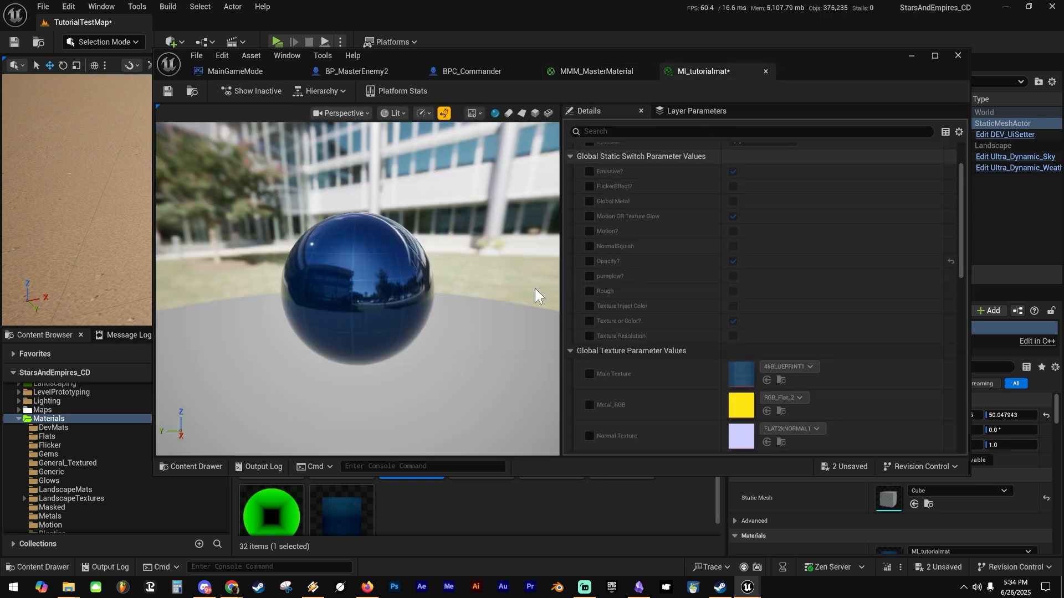
pyautogui.hotkey('ctrl', 'shift', 's')
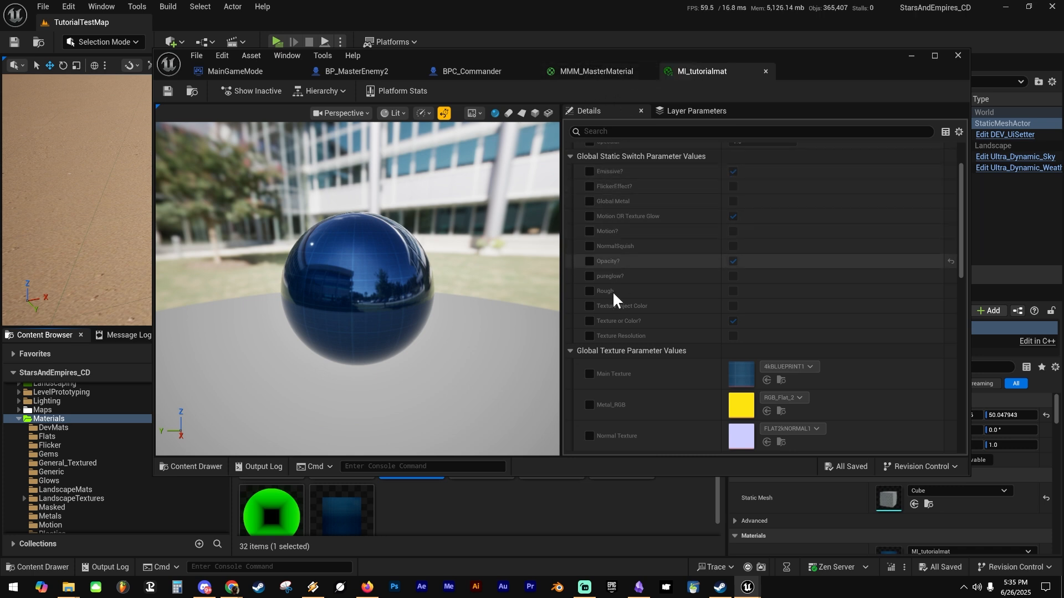
# Examine the overall MMM_MasterMaterial graph layout, from the output node back to the flicker and motion branches.
pyautogui.click(609, 73)
pyautogui.scroll(-5, 569, 277)
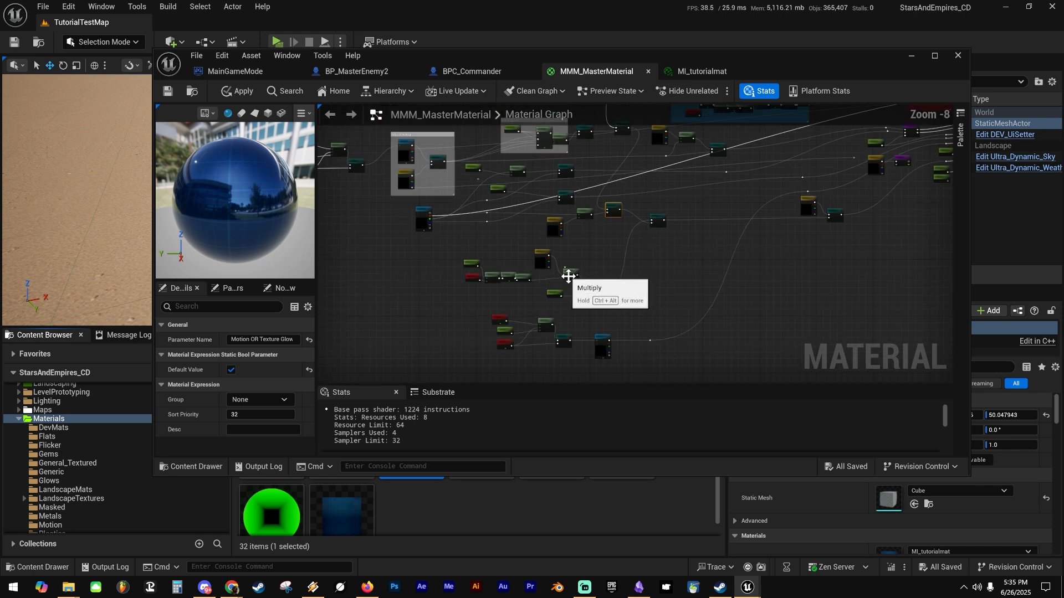
pyautogui.scroll(-4, 569, 277)
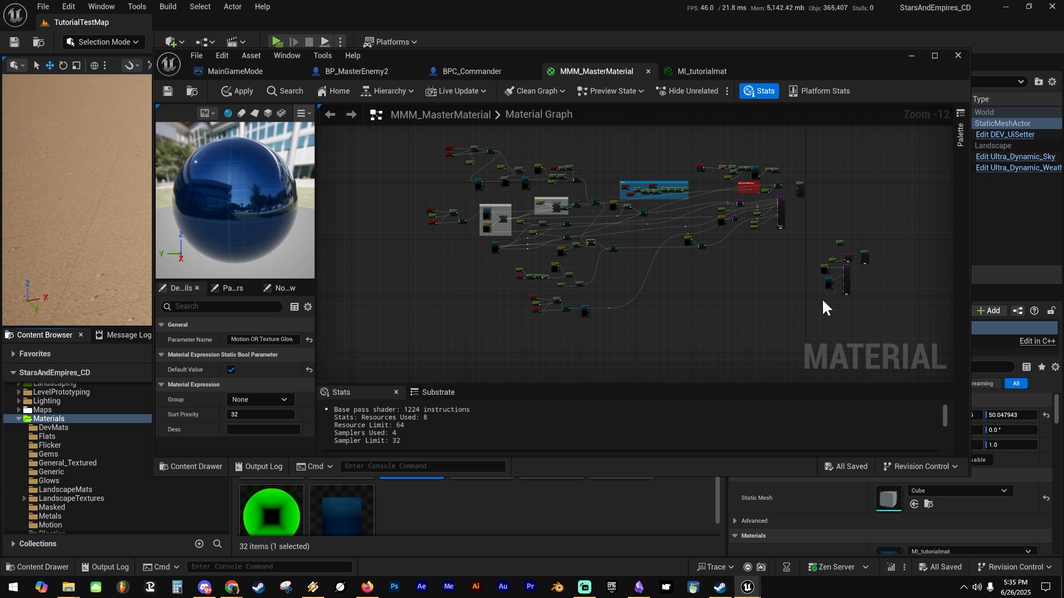
pyautogui.scroll(4, 618, 257)
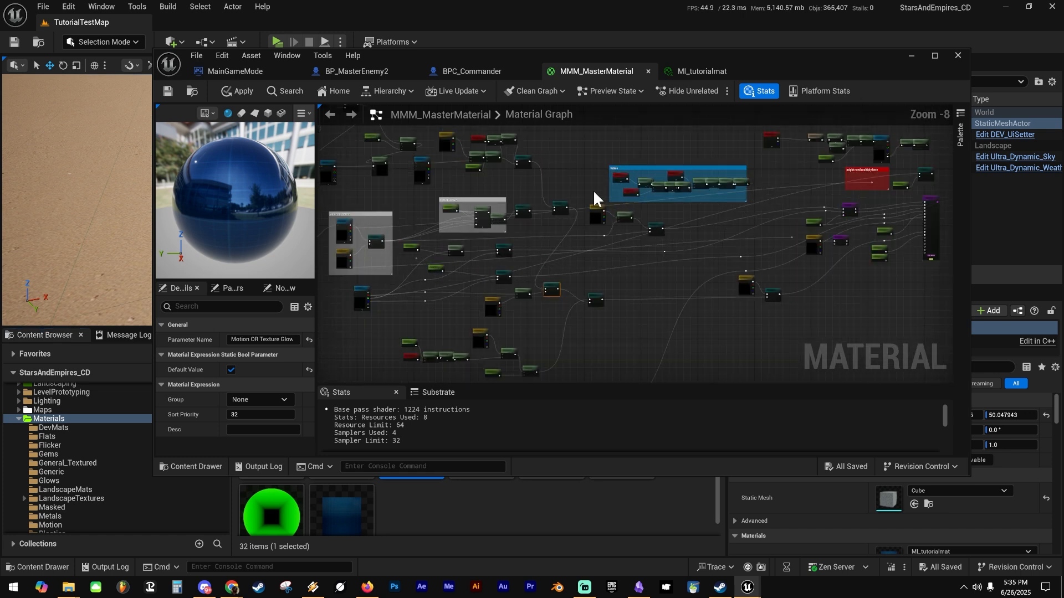
pyautogui.moveTo(740, 149); pyautogui.dragTo(554, 139, button='right')
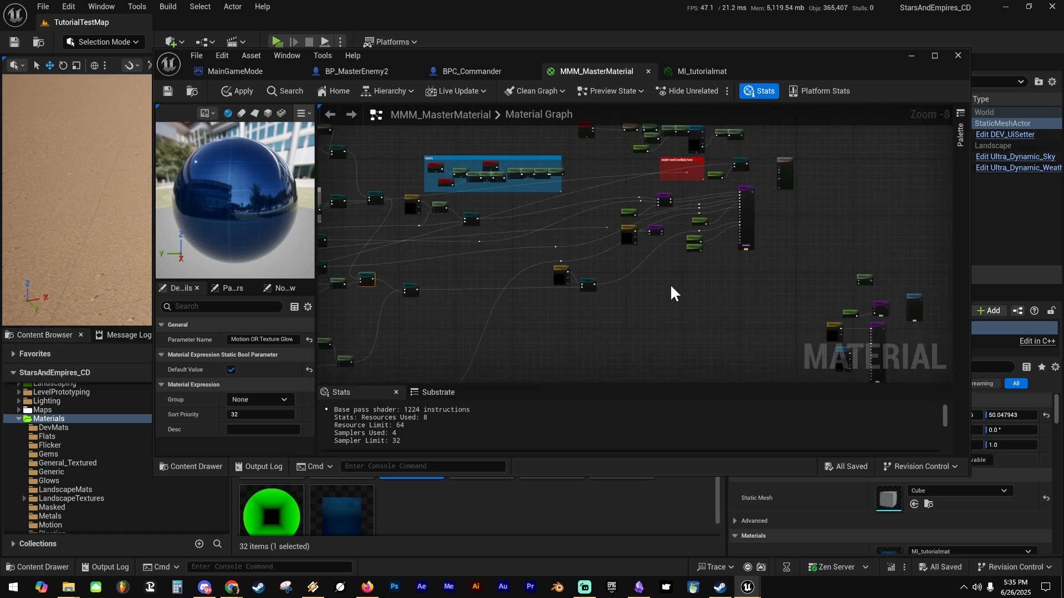
pyautogui.moveTo(671, 288); pyautogui.dragTo(659, 266, button='right')
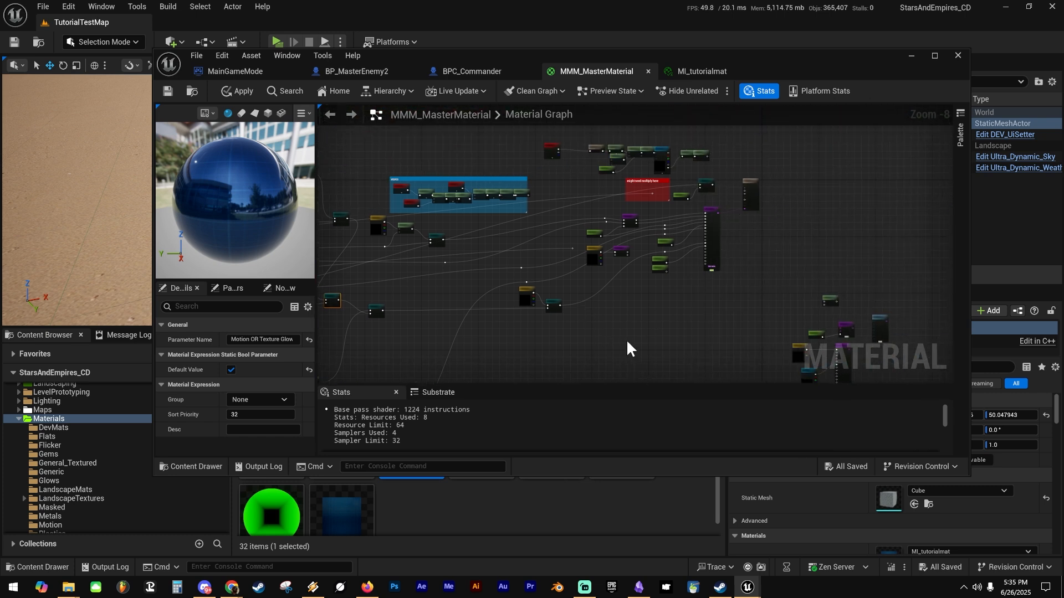
pyautogui.moveTo(627, 342); pyautogui.dragTo(632, 205, button='right')
pyautogui.moveTo(540, 191); pyautogui.dragTo(556, 229, button='right')
pyautogui.scroll(2, 487, 258)
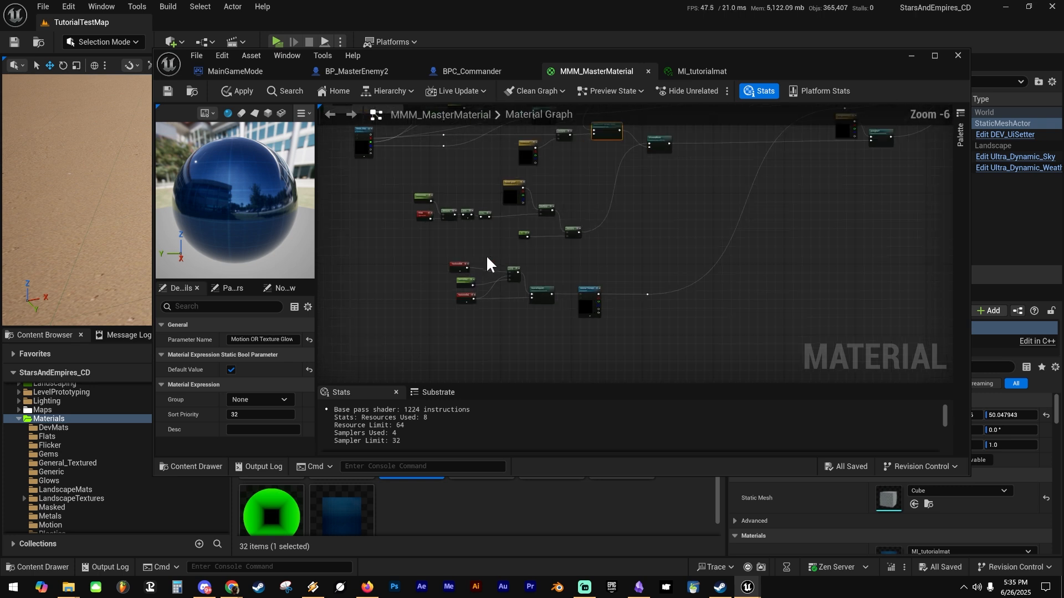
# Bring up the MI_tutorialmat instance and move its editor window aside so its switch parameters and the level's cube are both visible.
pyautogui.click(719, 69)
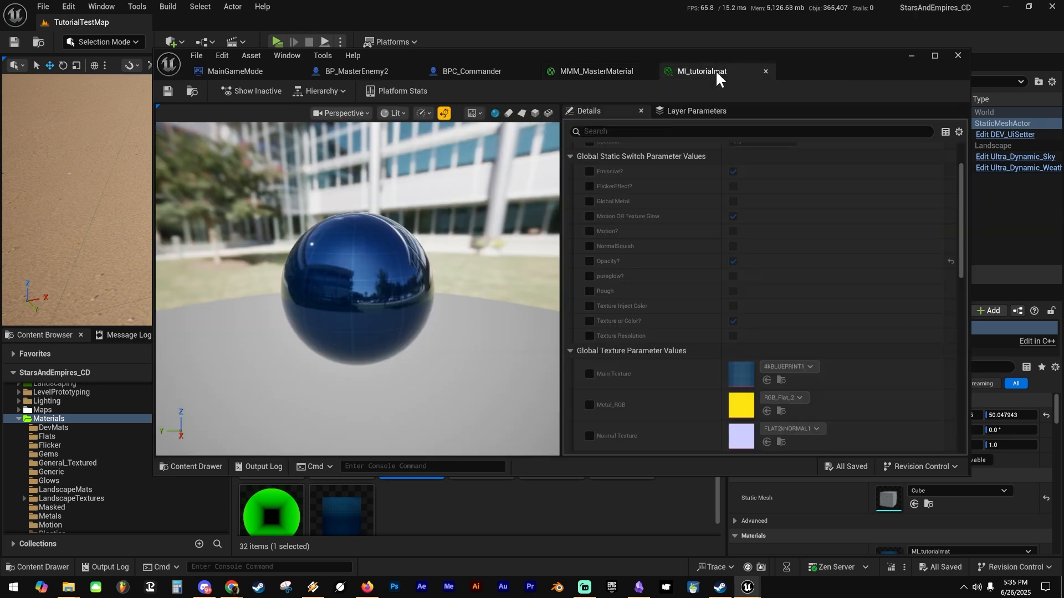
pyautogui.scroll(2, 675, 293)
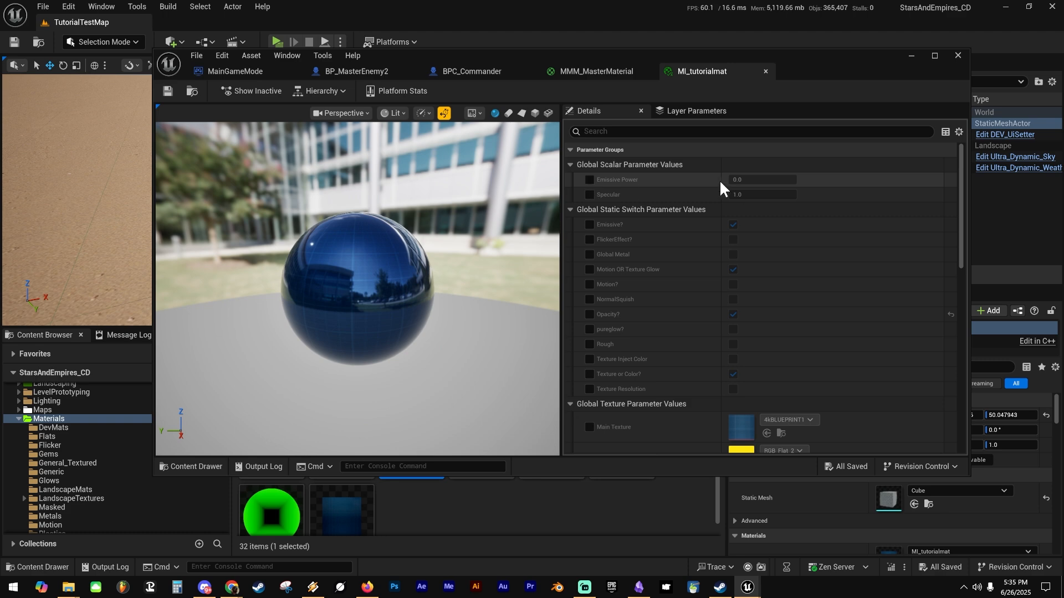
pyautogui.moveTo(641, 56); pyautogui.dragTo(122, 98)
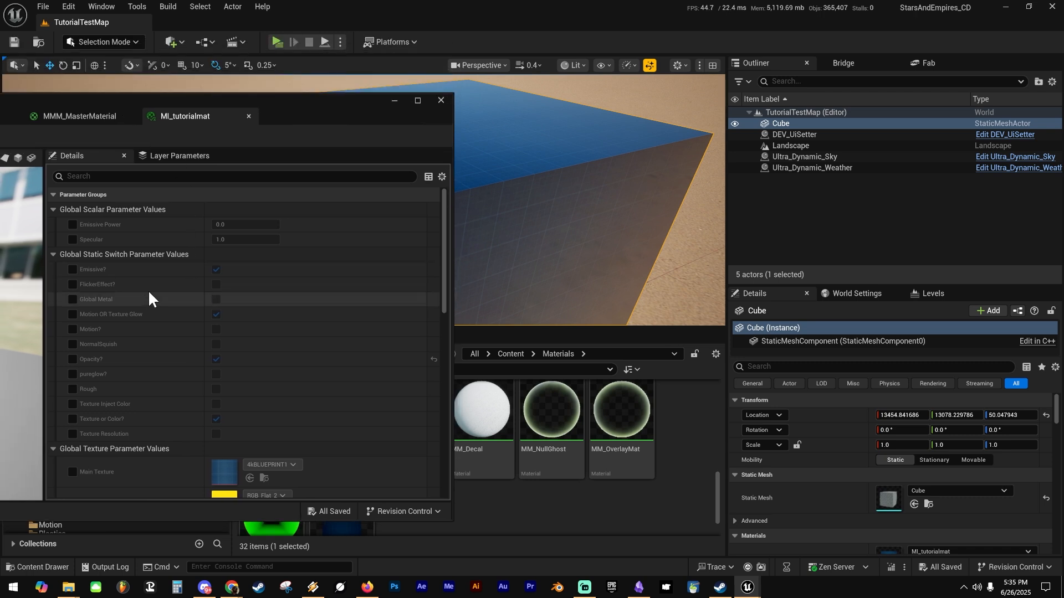
pyautogui.scroll(-2, 94, 277)
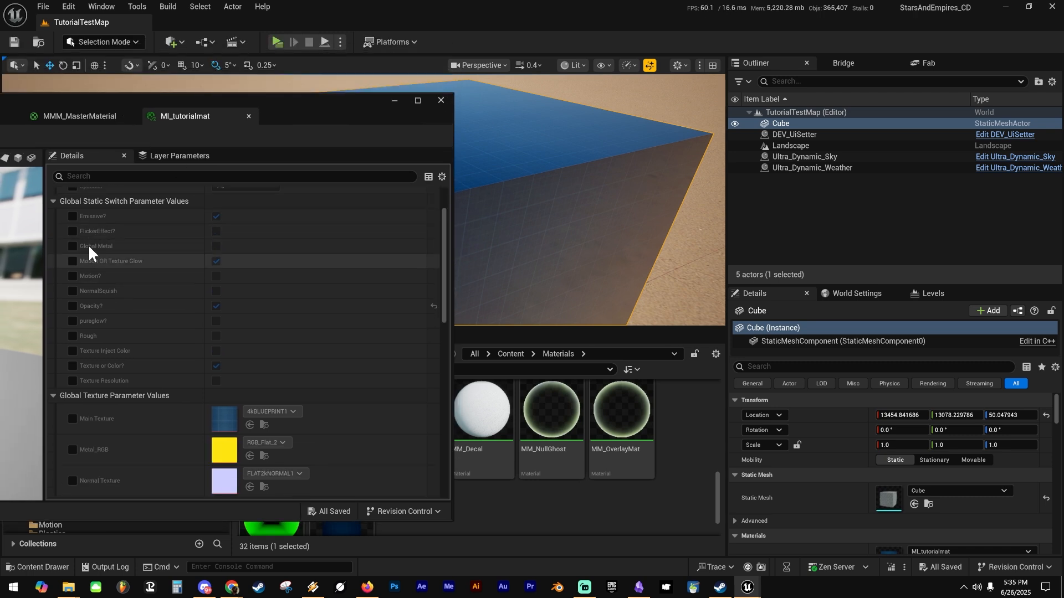
# Override the Emissive? and FlickerEffect? switches in MI_tutorialmat and turn FlickerEffect? on, keeping the whole cube in view.
pyautogui.click(72, 216)
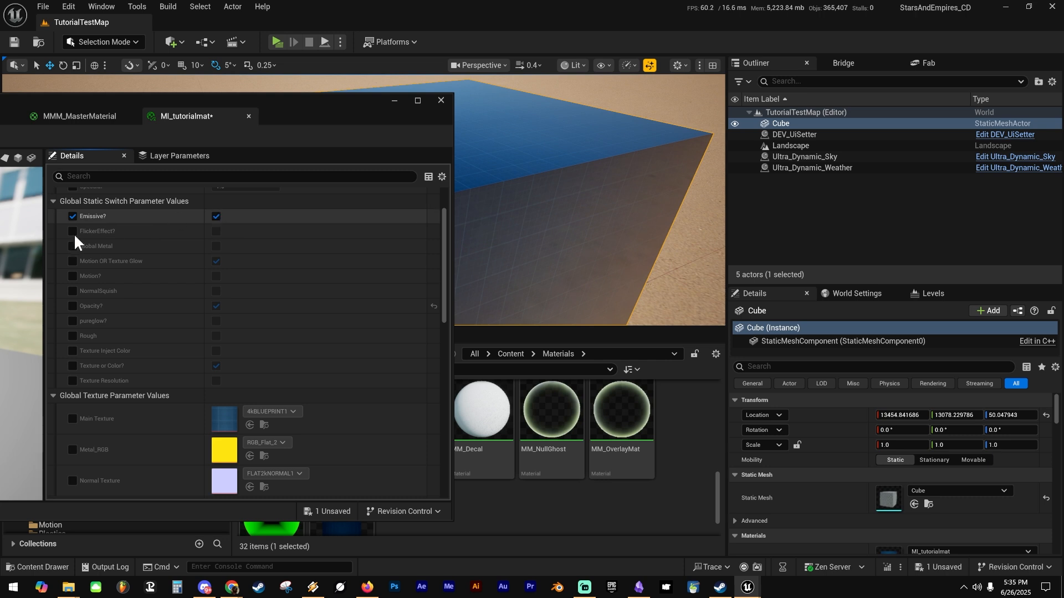
pyautogui.click(72, 231)
pyautogui.click(215, 231)
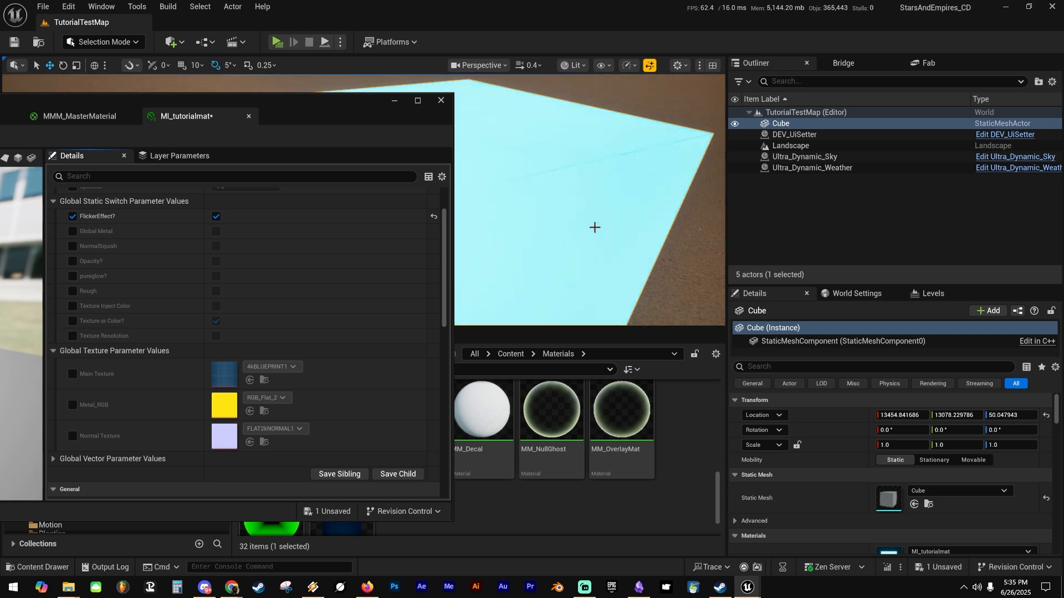
pyautogui.moveTo(575, 222); pyautogui.dragTo(588, 238, button='right')
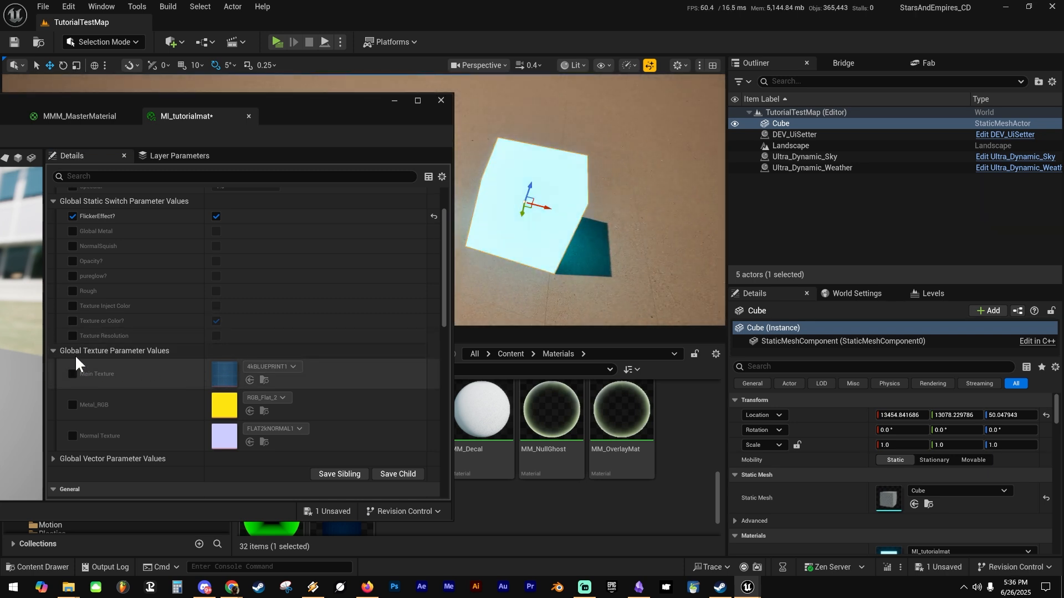
# Override Texture or Color? and turn it off, then set the Wall group's texture color to red (R 1.0, G 0.0, B 0.021).
pyautogui.scroll(-5, 126, 316)
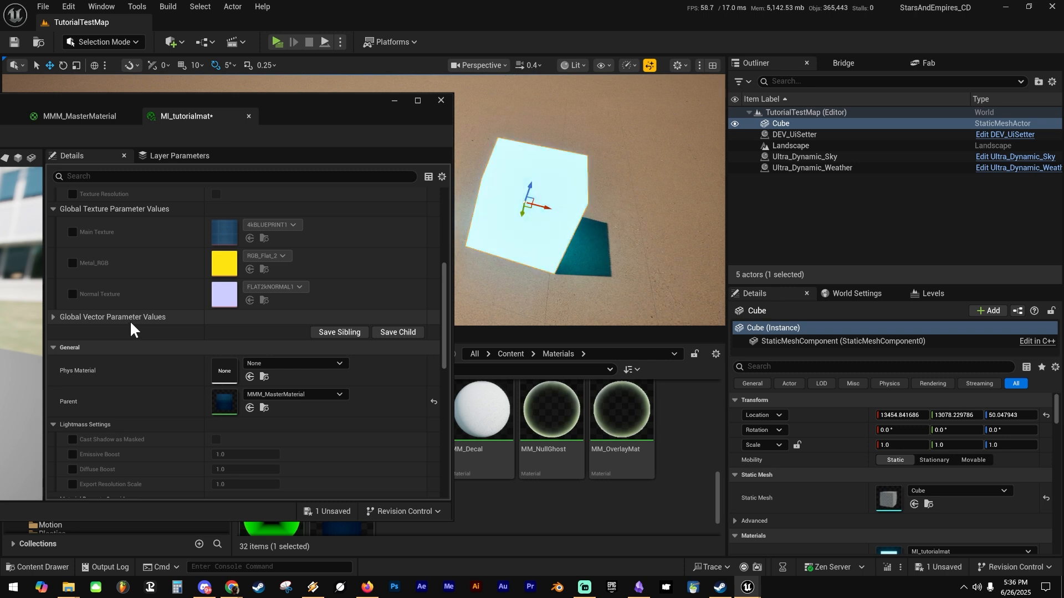
pyautogui.scroll(4, 130, 320)
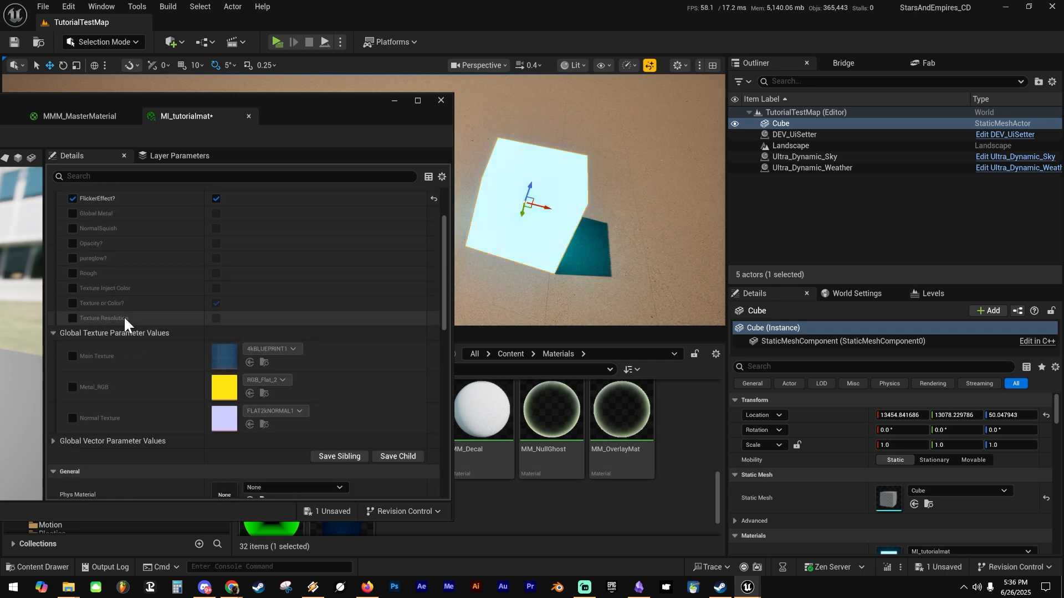
pyautogui.click(73, 303)
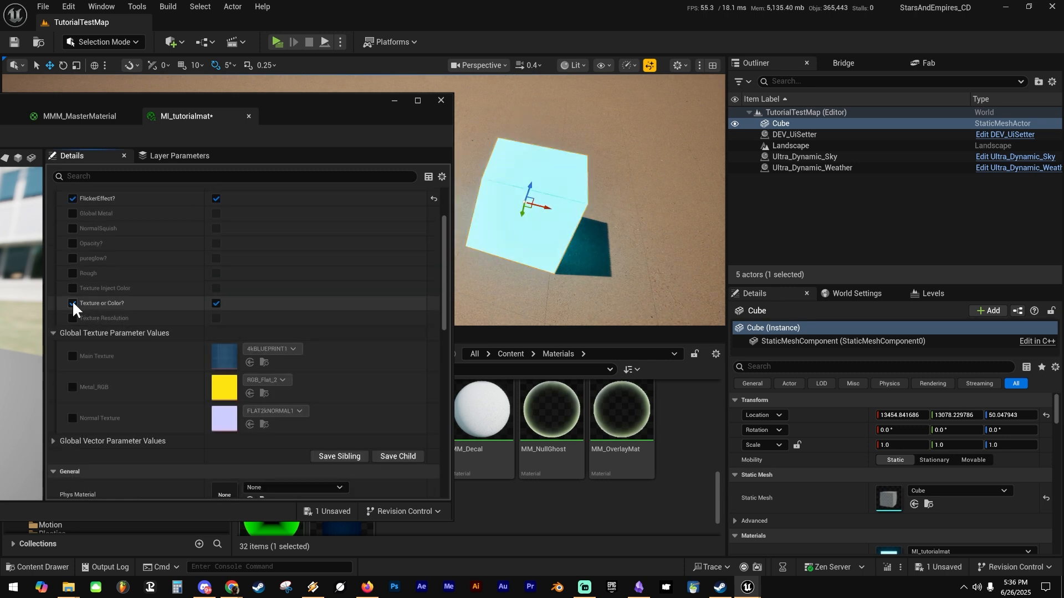
pyautogui.click(216, 304)
pyautogui.scroll(-3, 142, 287)
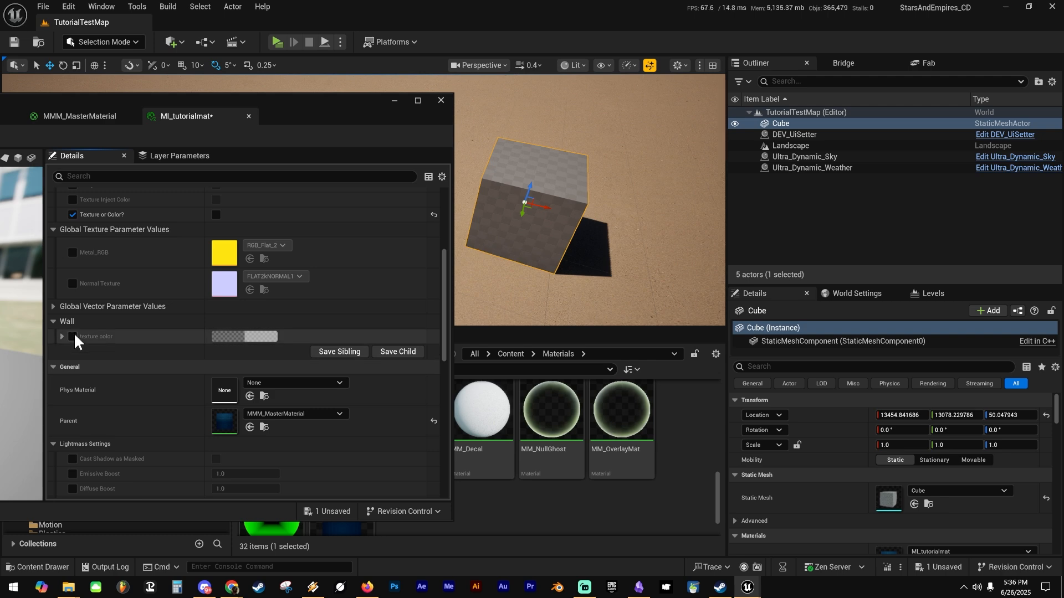
pyautogui.click(73, 337)
pyautogui.click(234, 337)
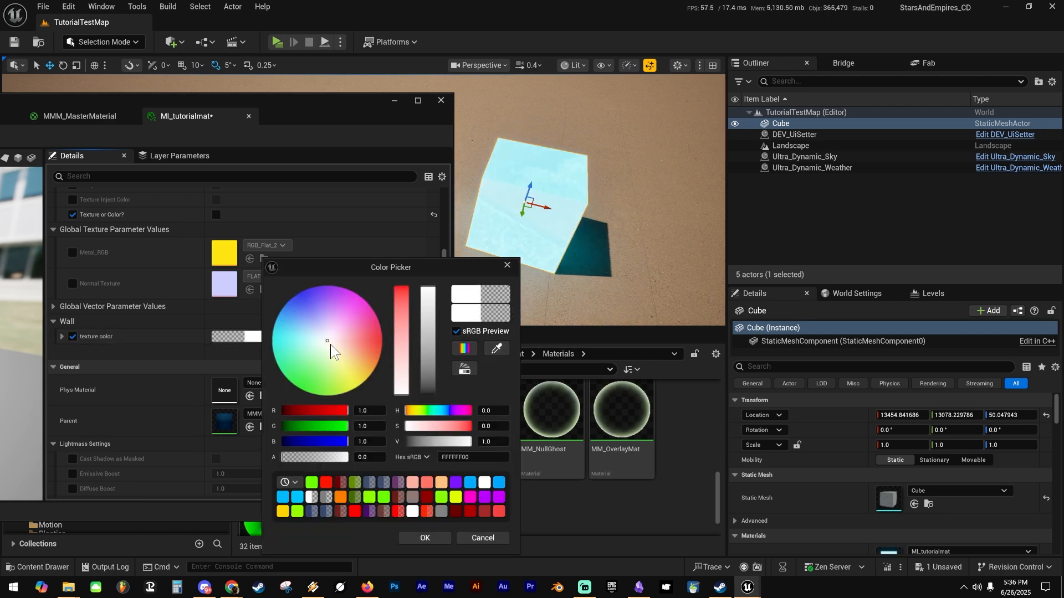
pyautogui.moveTo(353, 345); pyautogui.dragTo(383, 342)
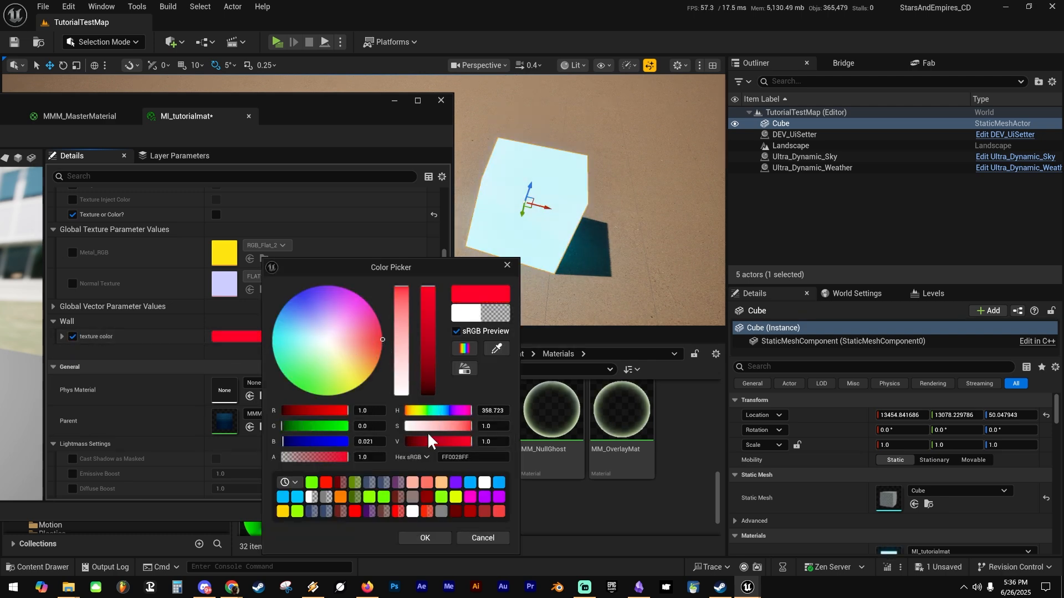
pyautogui.click(424, 536)
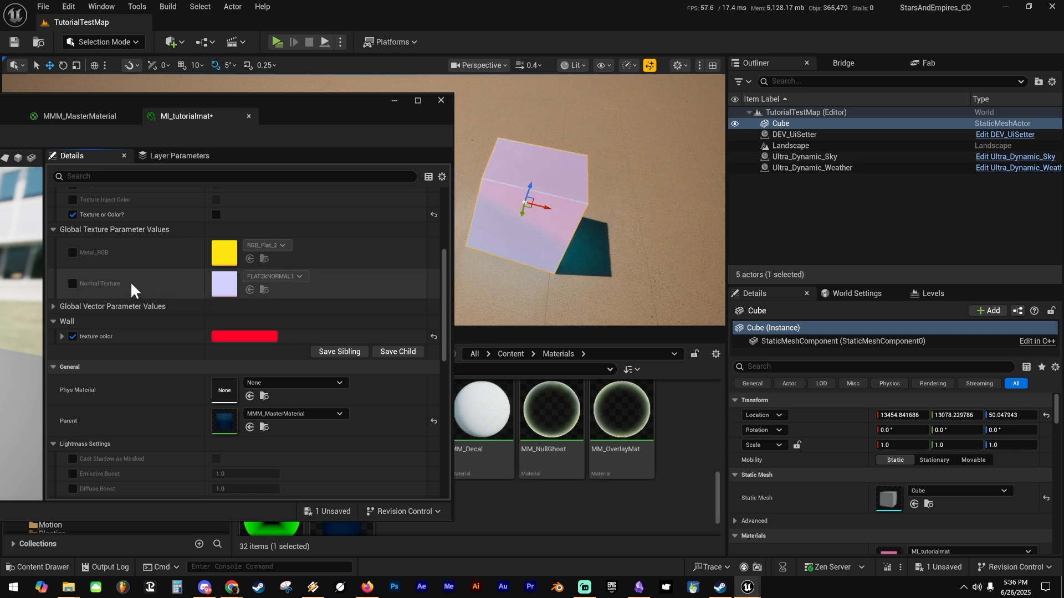
# Override pureglow? and turn it on, and set Specular to 0.584.
pyautogui.scroll(3, 164, 288)
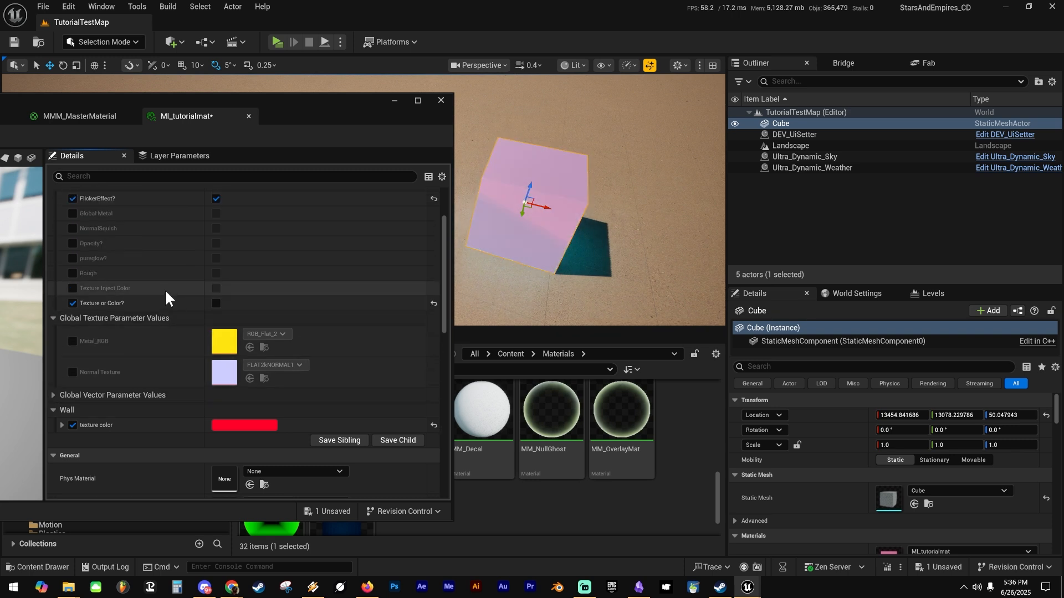
pyautogui.click(72, 258)
pyautogui.click(218, 258)
pyautogui.scroll(-1, 219, 257)
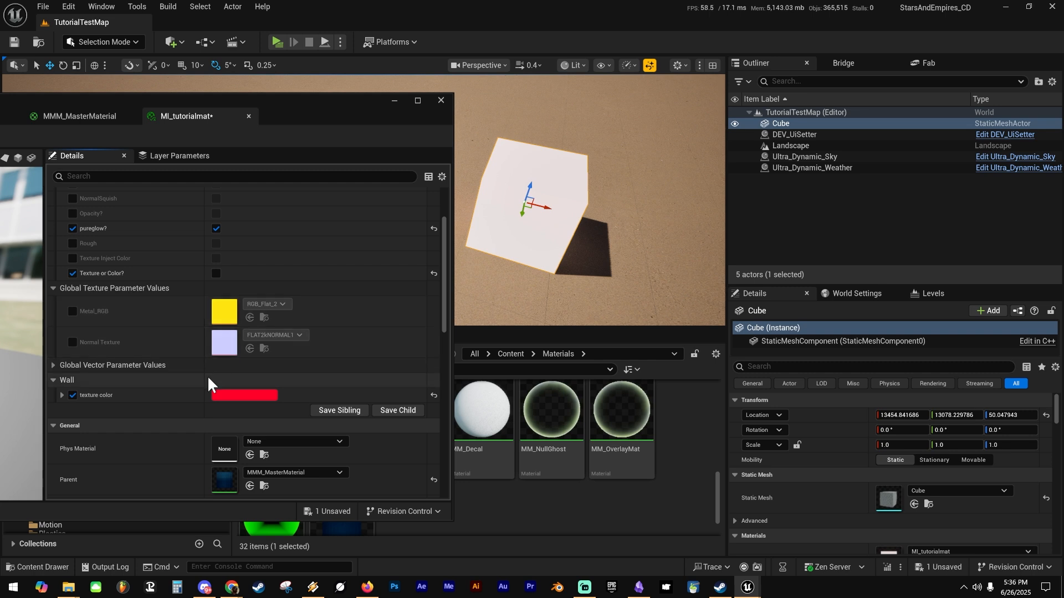
pyautogui.scroll(2, 161, 284)
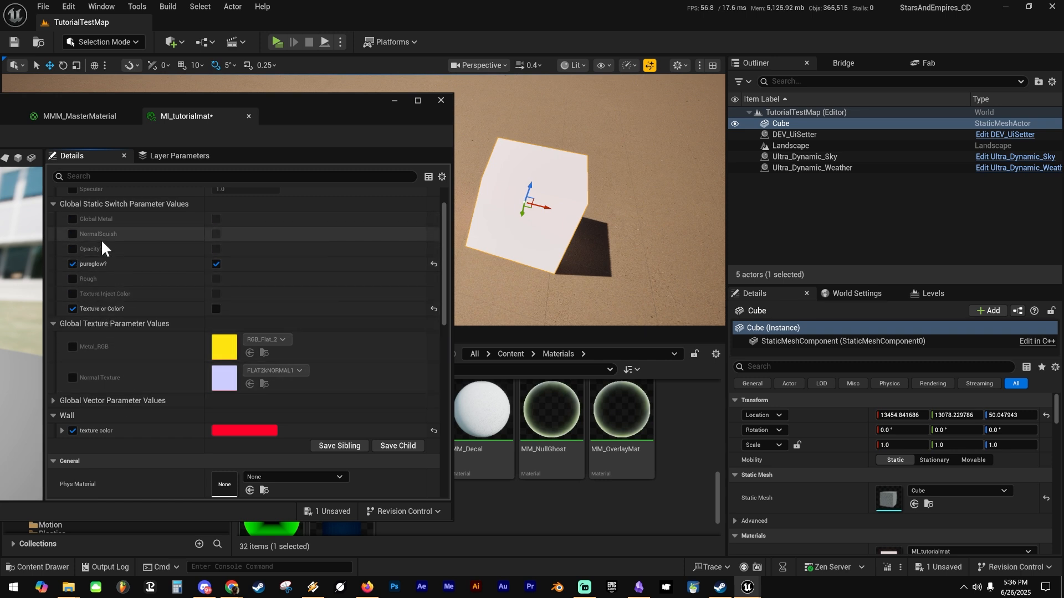
pyautogui.scroll(2, 102, 241)
pyautogui.moveTo(232, 224); pyautogui.dragTo(216, 224)
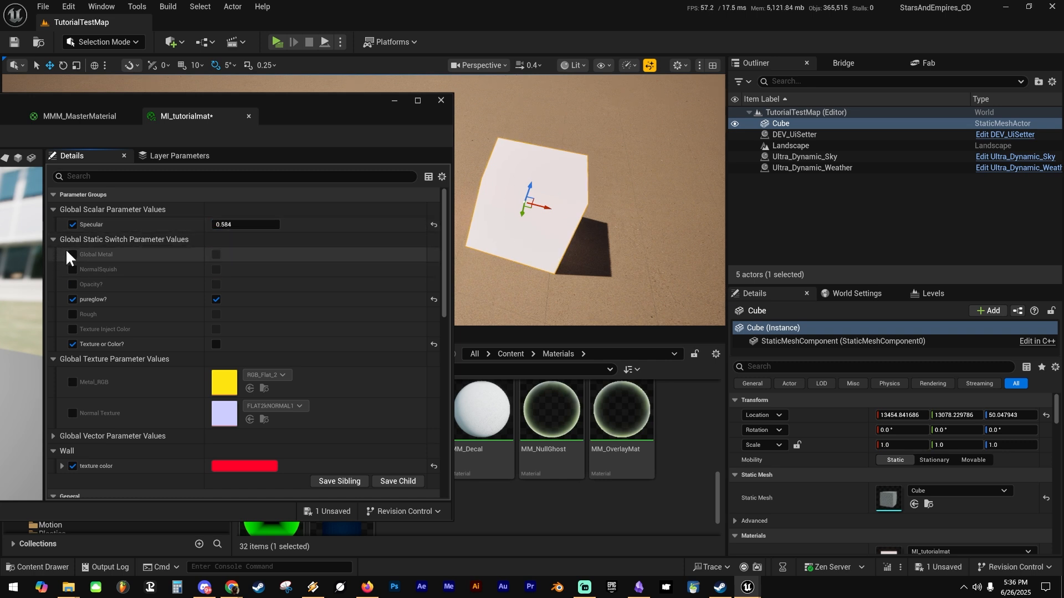
# Override Texture Inject Color and turn it on, and remove the override on Texture or Color?
pyautogui.scroll(-3, 125, 328)
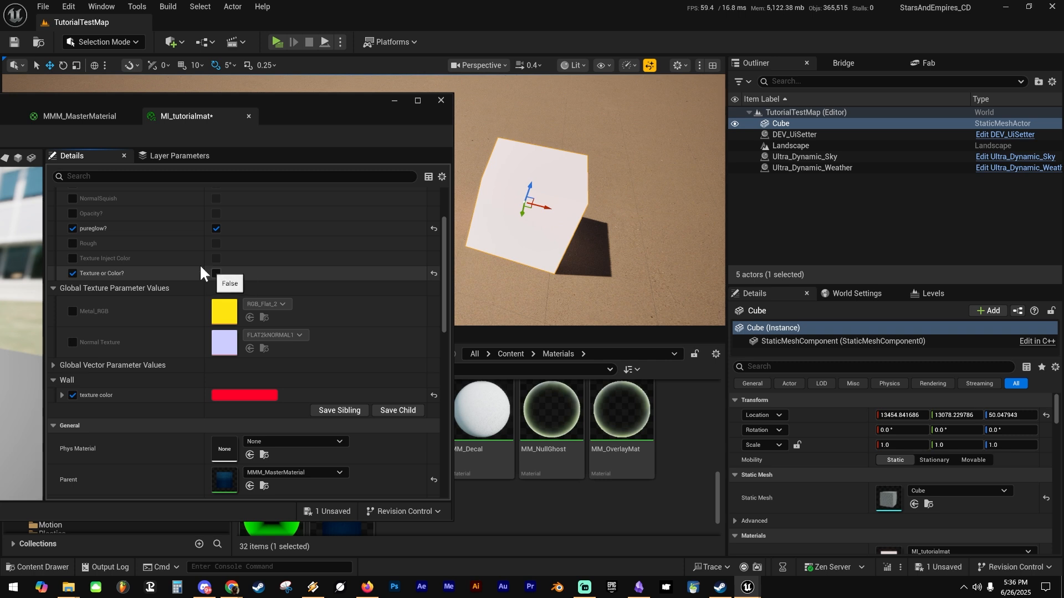
pyautogui.click(72, 258)
pyautogui.click(216, 258)
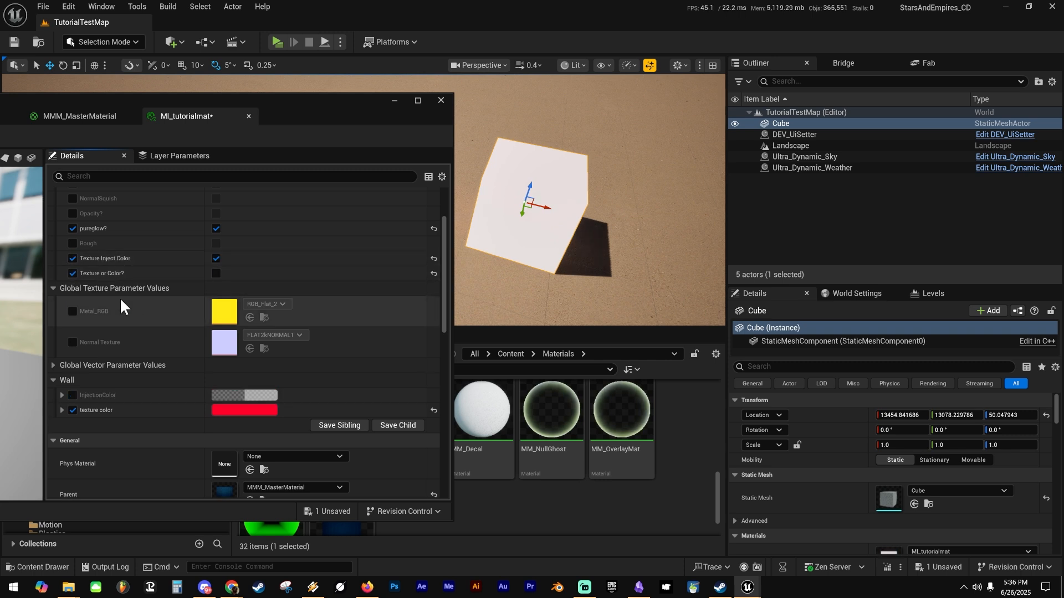
pyautogui.click(73, 272)
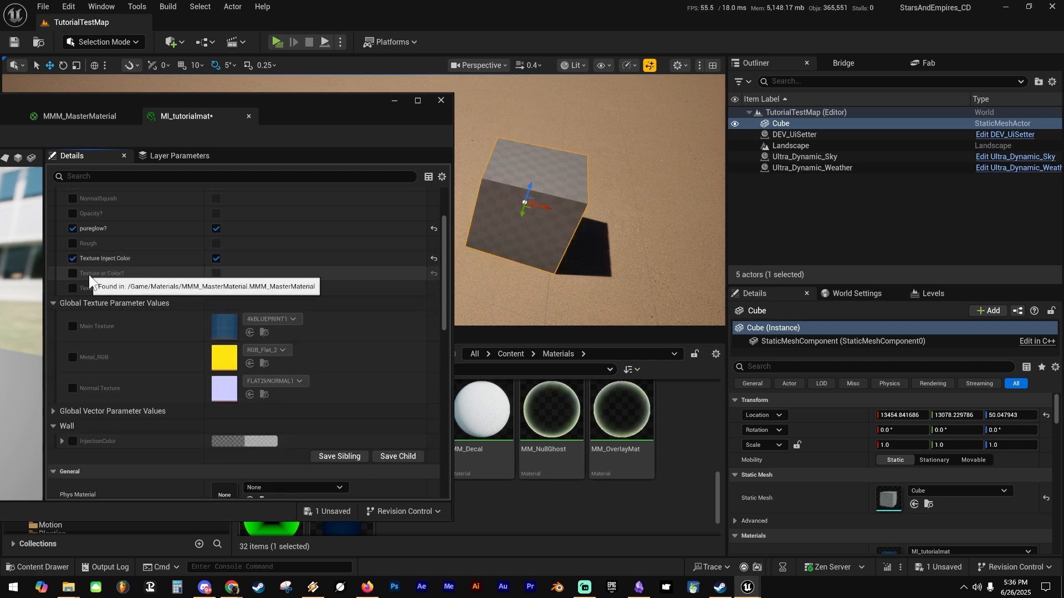
# Enable the overrides for the Main Texture, Metal_RGB and Normal Texture parameters.
pyautogui.click(73, 357)
pyautogui.click(73, 388)
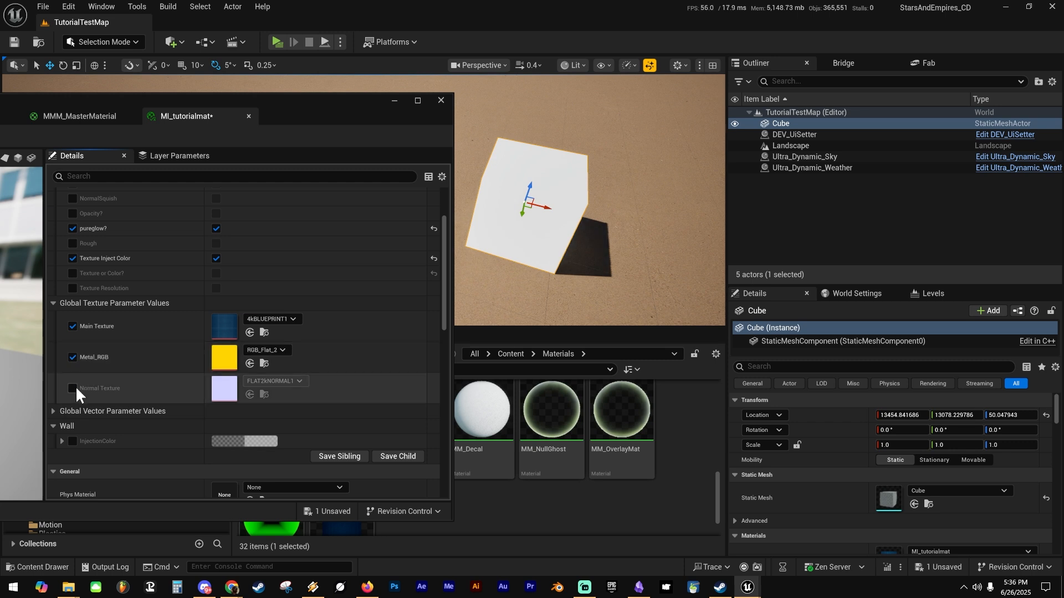
# Turn off the pureglow? and FlickerEffect? switch values while keeping their overrides enabled.
pyautogui.click(214, 228)
pyautogui.scroll(2, 196, 220)
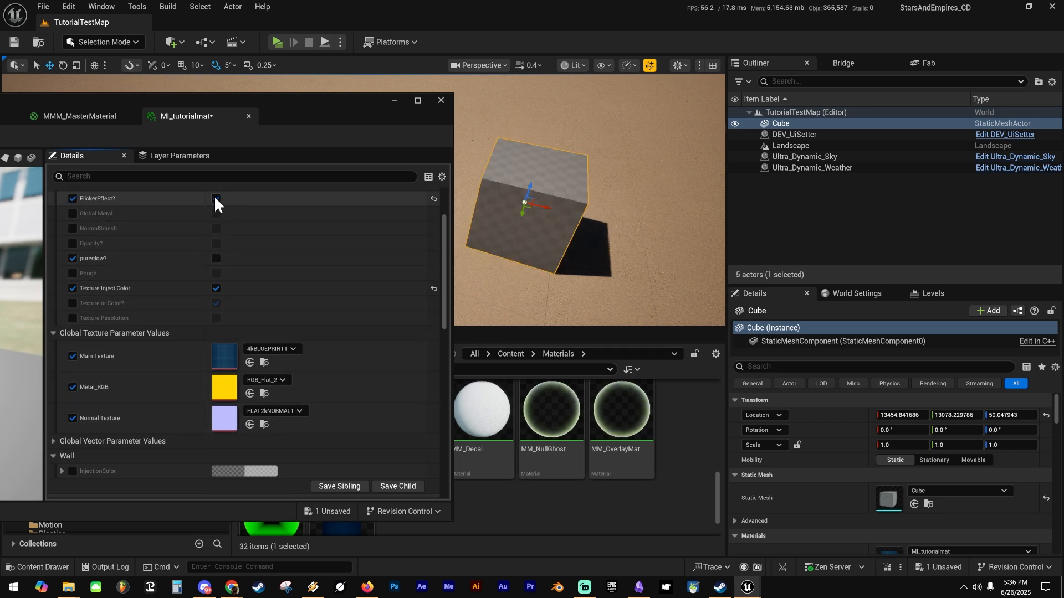
pyautogui.click(216, 198)
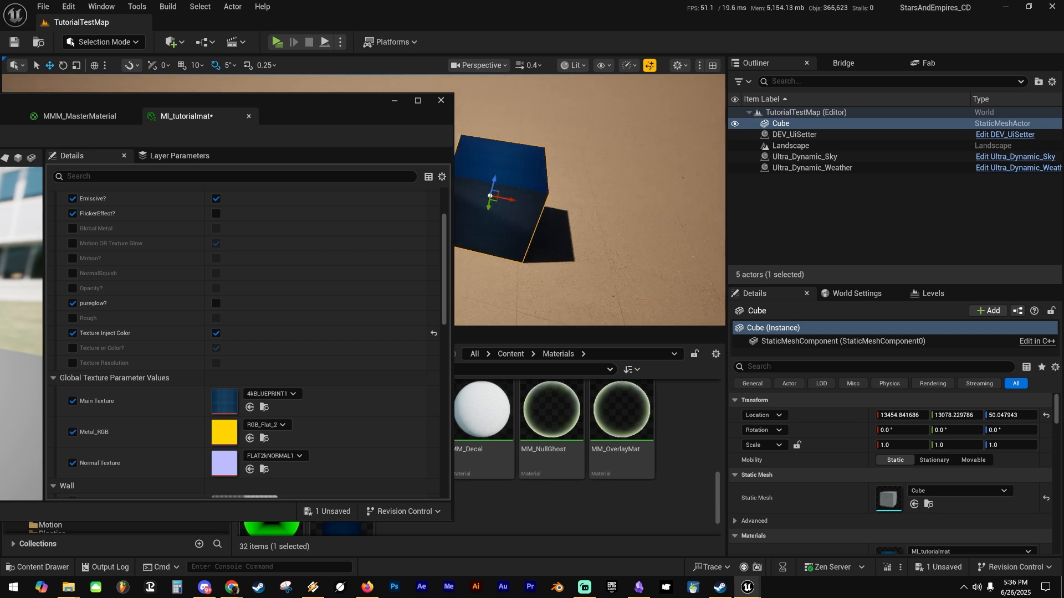
# View the cube in the level from closer up and set the instance's Specular to about 0.914.
pyautogui.press('w')
pyautogui.moveTo(589, 222)
pyautogui.mouseDown(button='right')
pyautogui.moveTo(565, 213)
pyautogui.moveTo(585, 221)
pyautogui.moveTo(568, 224)
pyautogui.mouseUp(button='right')
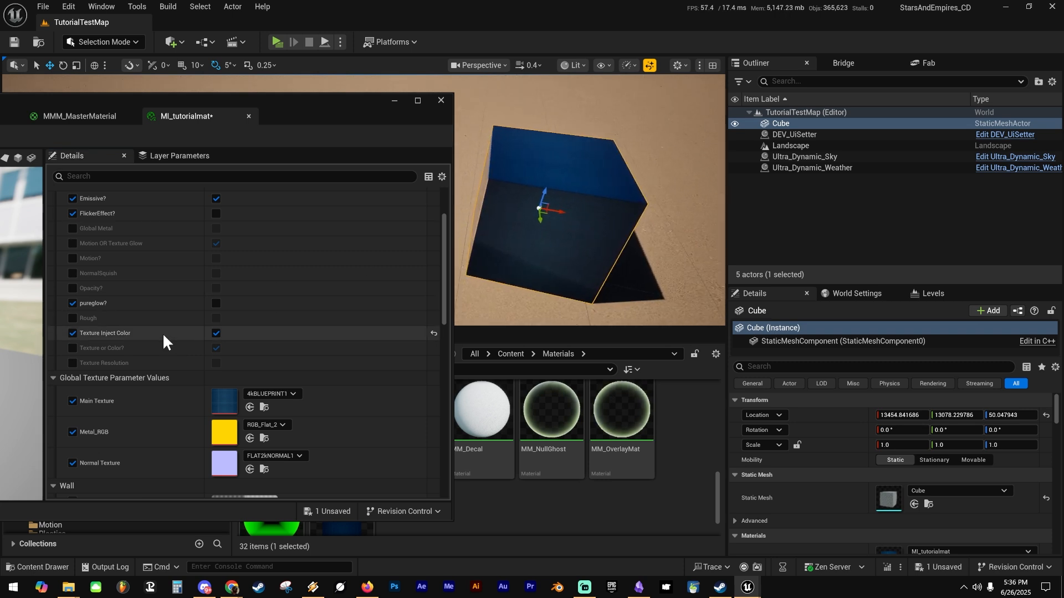
pyautogui.scroll(5, 144, 233)
pyautogui.moveTo(223, 240); pyautogui.dragTo(227, 239)
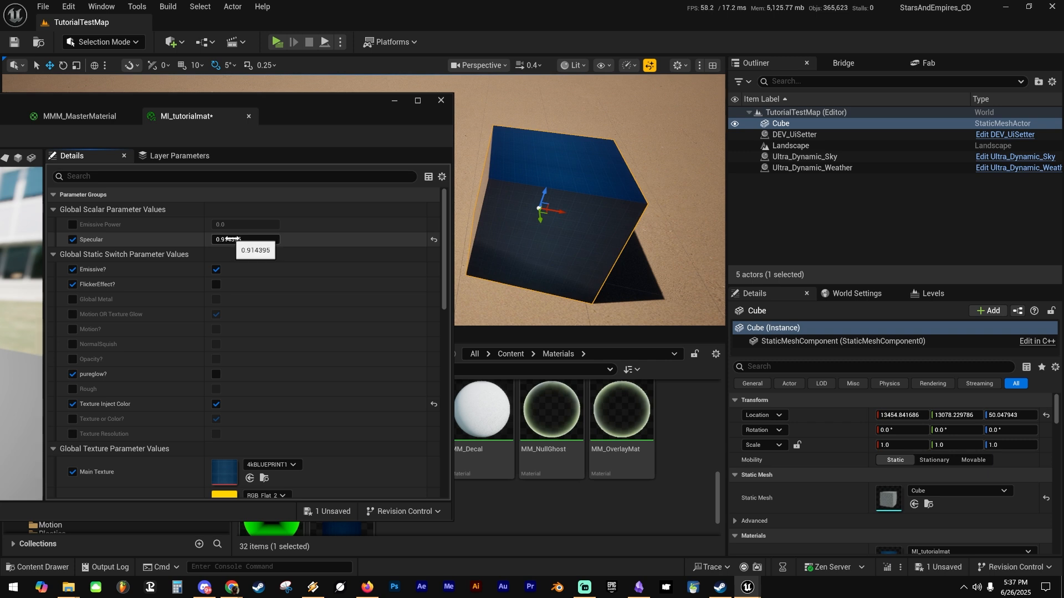
# Enable the overrides for the Rough and Global Metal switches in MI_tutorialmat and turn both on.
pyautogui.scroll(-2, 135, 322)
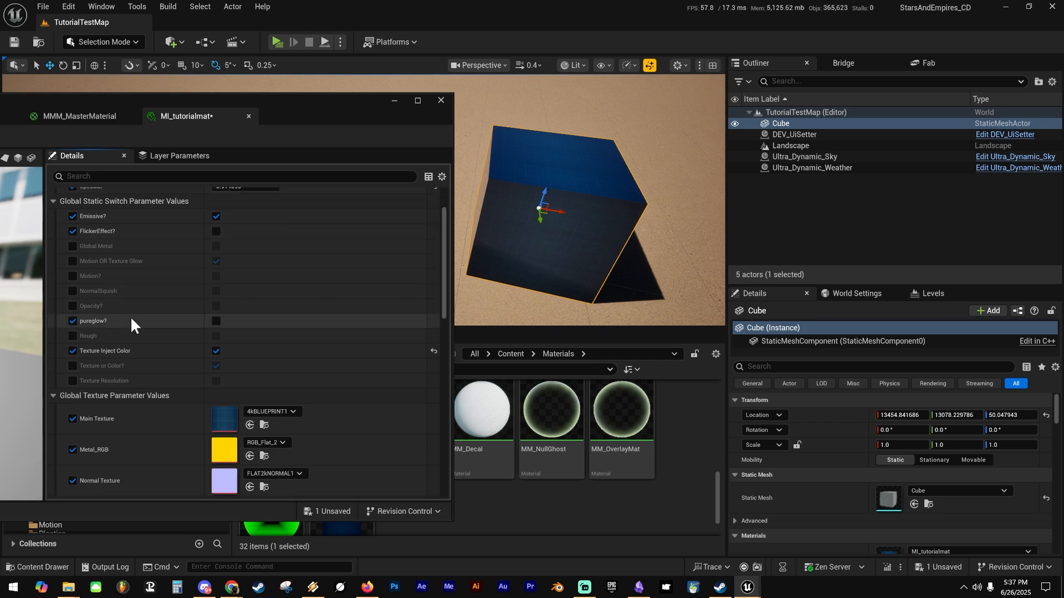
pyautogui.click(72, 335)
pyautogui.click(216, 336)
pyautogui.scroll(1, 142, 327)
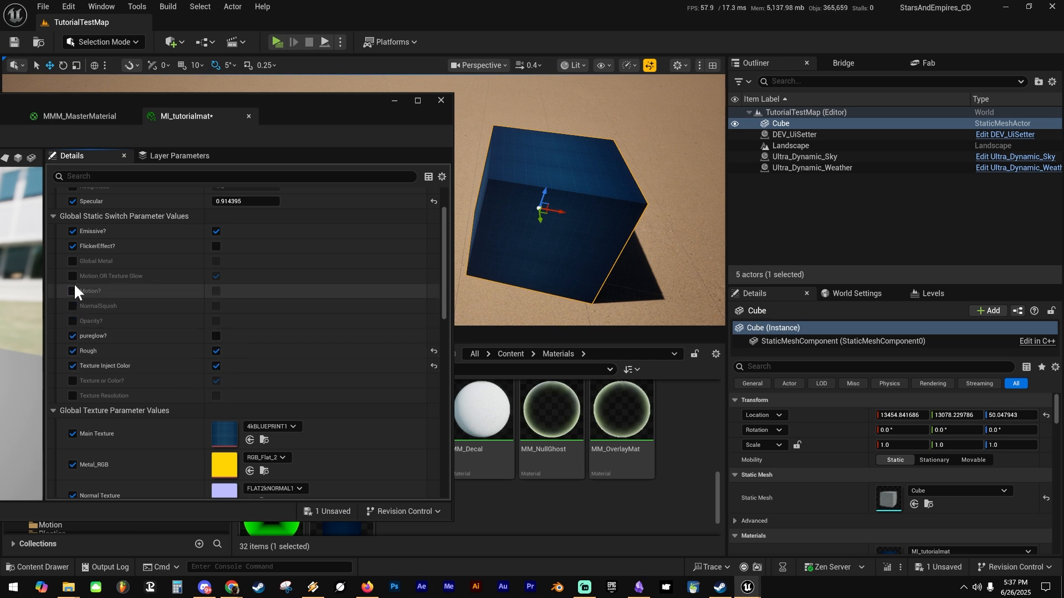
pyautogui.click(72, 260)
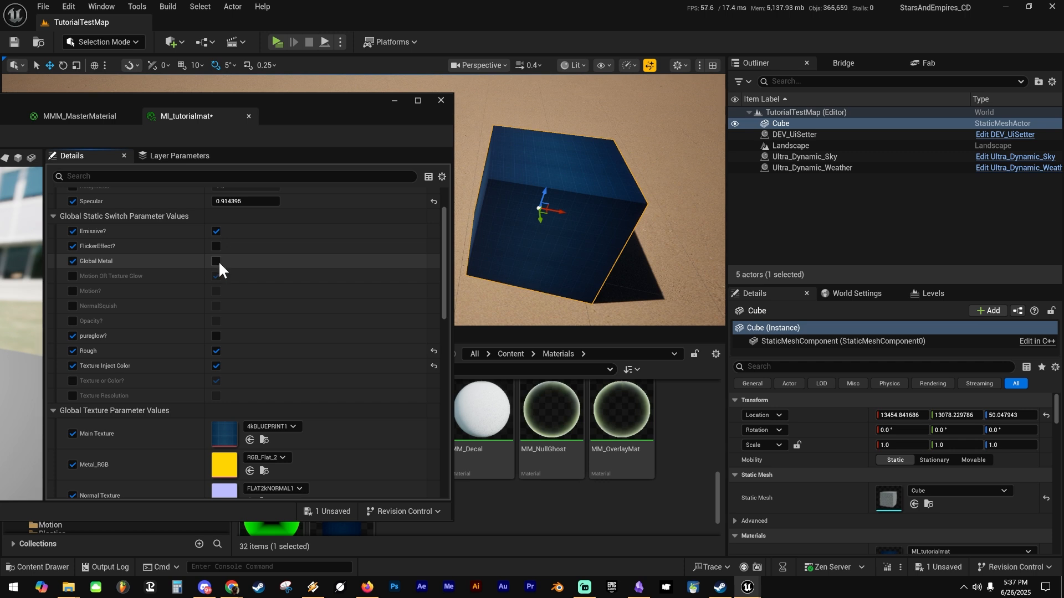
pyautogui.click(216, 261)
pyautogui.scroll(1, 164, 321)
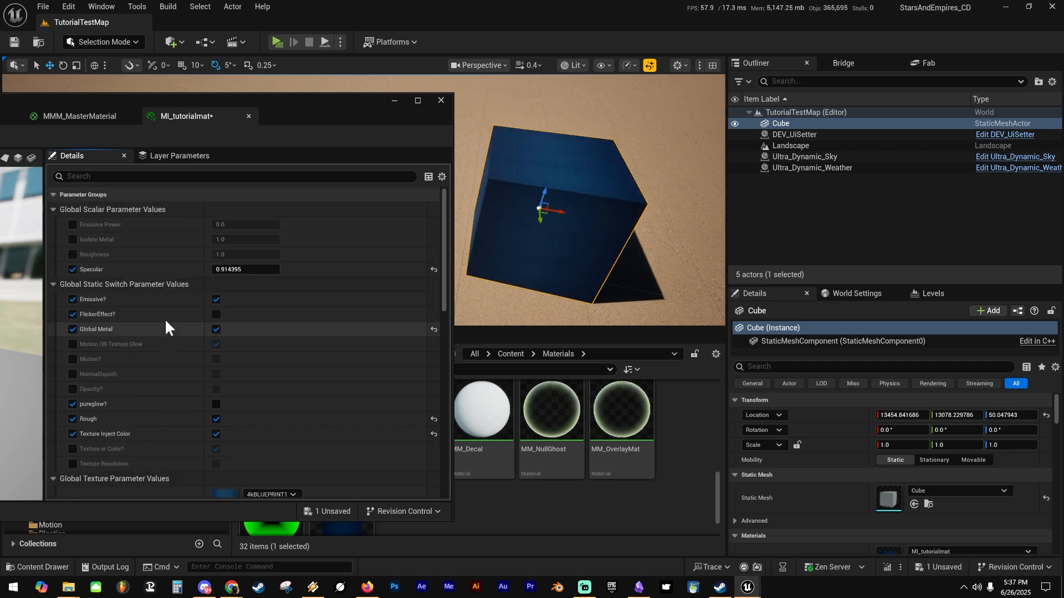
# Enable the Roughness and Isolate Metal overrides, set Roughness to 0.46, and view the cube from closer up.
pyautogui.click(72, 253)
pyautogui.click(72, 238)
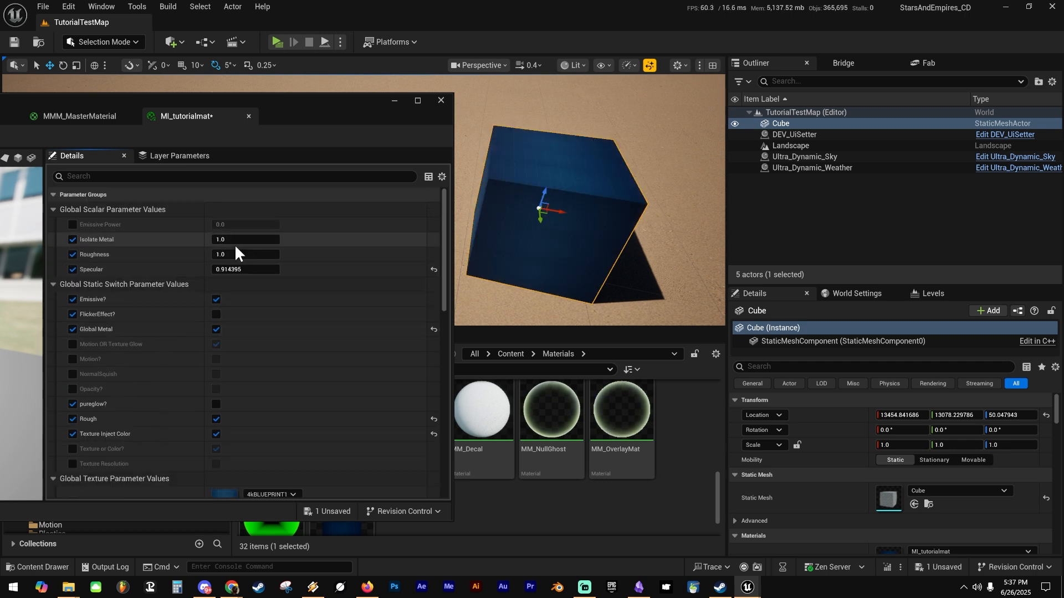
pyautogui.moveTo(245, 255); pyautogui.dragTo(257, 254)
pyautogui.moveTo(543, 222)
pyautogui.mouseDown(button='right')
pyautogui.moveTo(610, 227)
pyautogui.moveTo(554, 205)
pyautogui.moveTo(560, 227)
pyautogui.moveTo(570, 225)
pyautogui.moveTo(555, 212)
pyautogui.mouseUp(button='right')
pyautogui.press('w')
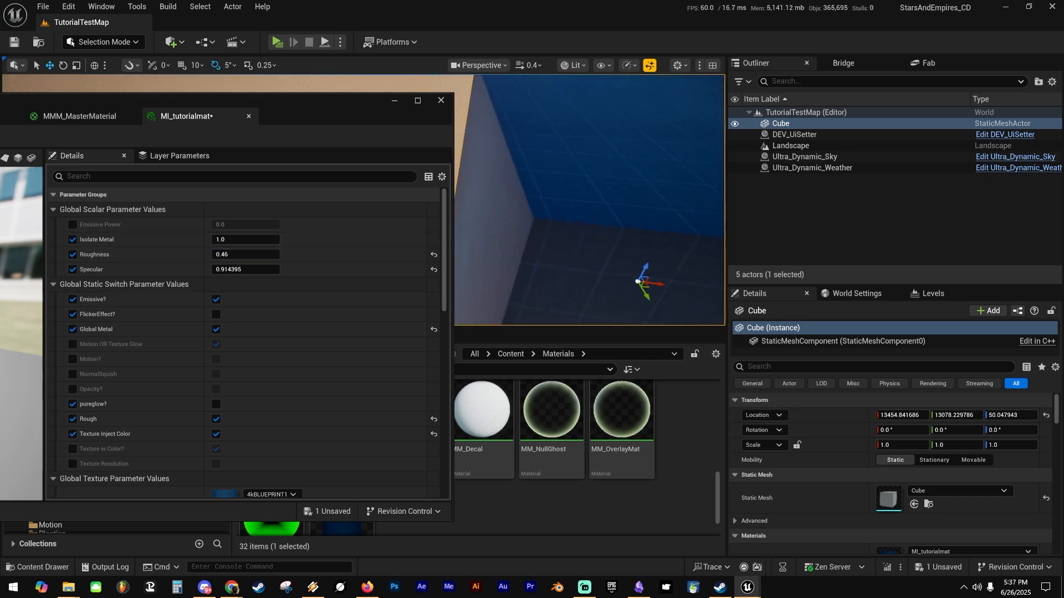
# Try different Roughness and Isolate Metal amounts, ending at 0.132 and about 0.951, and check the cube's reflections from several angles.
pyautogui.moveTo(227, 253)
pyautogui.mouseDown()
pyautogui.moveTo(321, 254)
pyautogui.moveTo(6, 239)
pyautogui.mouseUp()
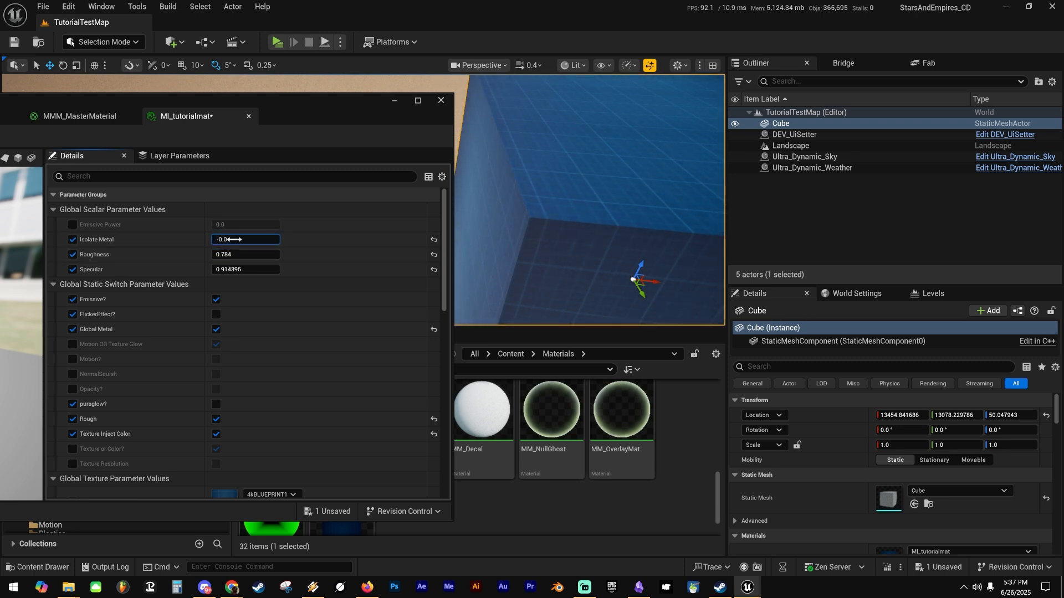
pyautogui.moveTo(235, 239); pyautogui.dragTo(237, 239)
pyautogui.moveTo(576, 205); pyautogui.dragTo(656, 234, button='right')
pyautogui.moveTo(238, 254); pyautogui.dragTo(133, 255)
pyautogui.moveTo(238, 255); pyautogui.dragTo(311, 240)
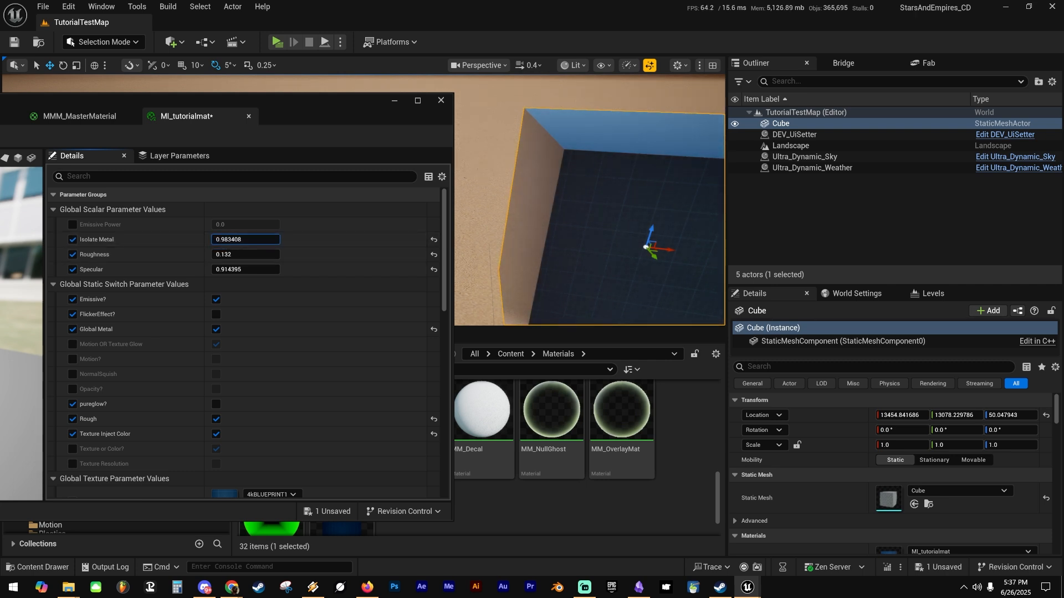
pyautogui.moveTo(554, 235)
pyautogui.mouseDown(button='right')
pyautogui.moveTo(599, 243)
pyautogui.moveTo(554, 255)
pyautogui.moveTo(604, 249)
pyautogui.moveTo(615, 236)
pyautogui.moveTo(574, 232)
pyautogui.mouseUp(button='right')
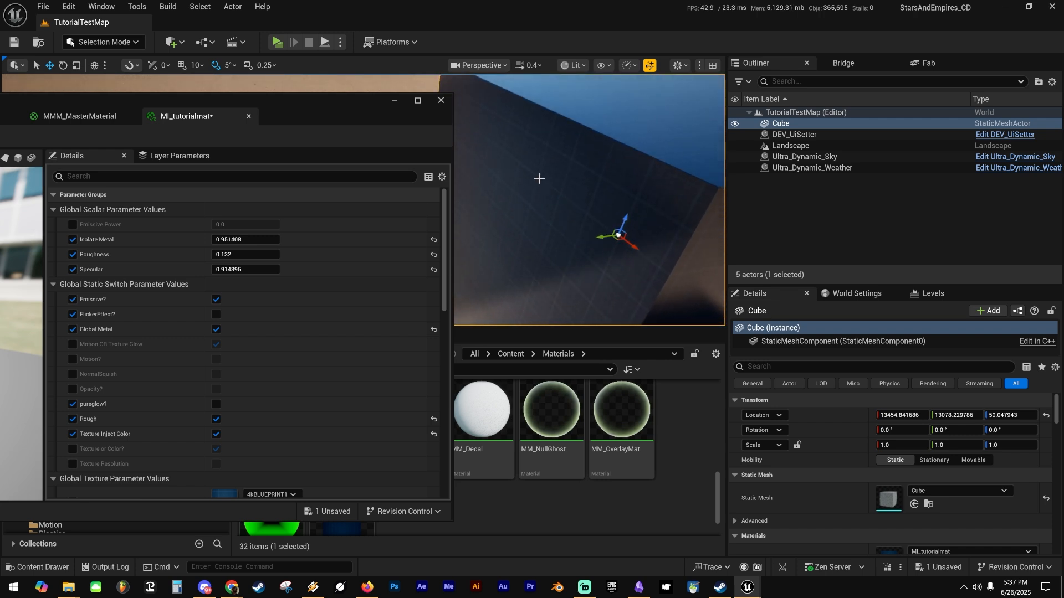
pyautogui.moveTo(539, 178); pyautogui.dragTo(566, 219, button='right')
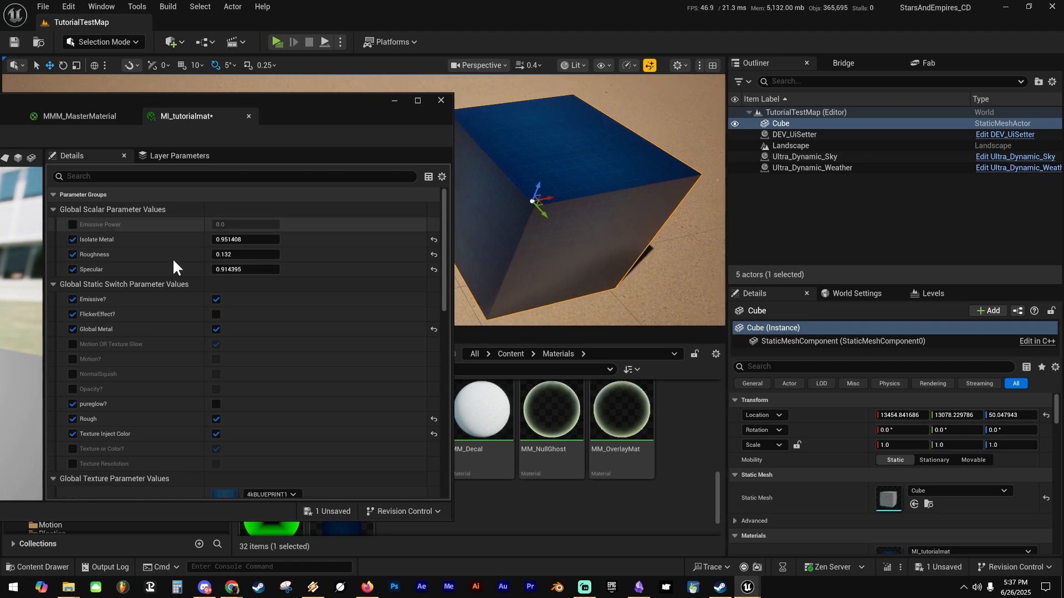
# In the MMM_MasterMaterial graph, move the Rough switch up slightly and place the Roughness parameter node close beside its True input.
pyautogui.moveTo(310, 102); pyautogui.dragTo(846, 97)
pyautogui.click(632, 107)
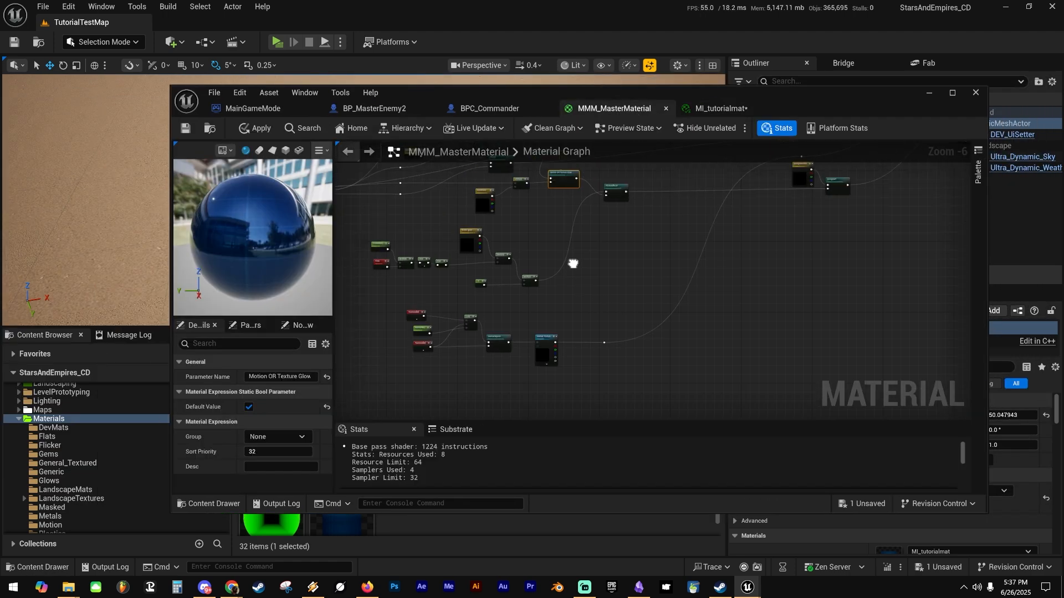
pyautogui.scroll(4, 575, 282)
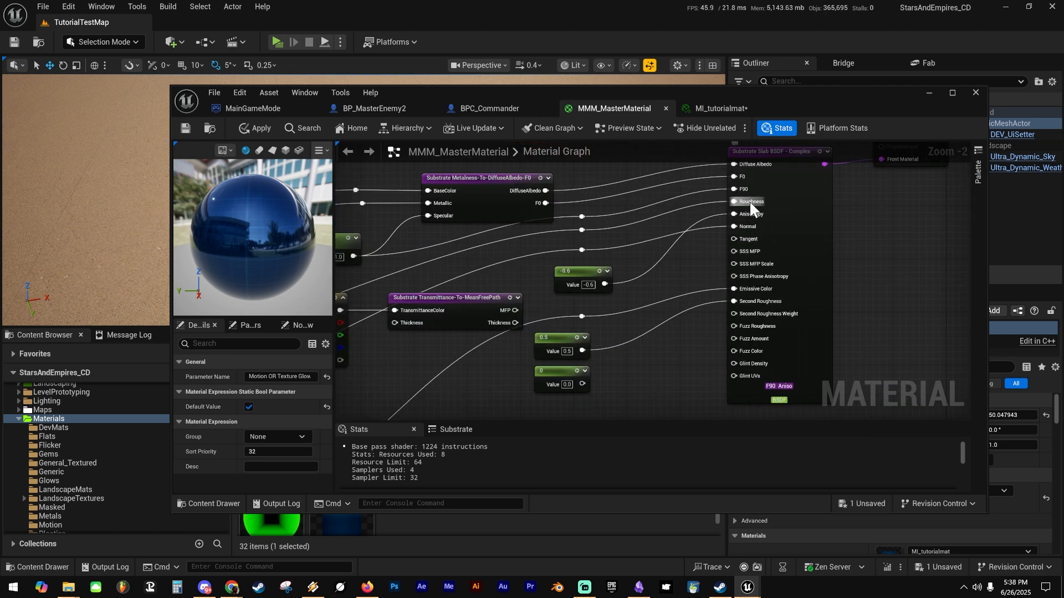
pyautogui.moveTo(446, 245); pyautogui.dragTo(915, 202, button='right')
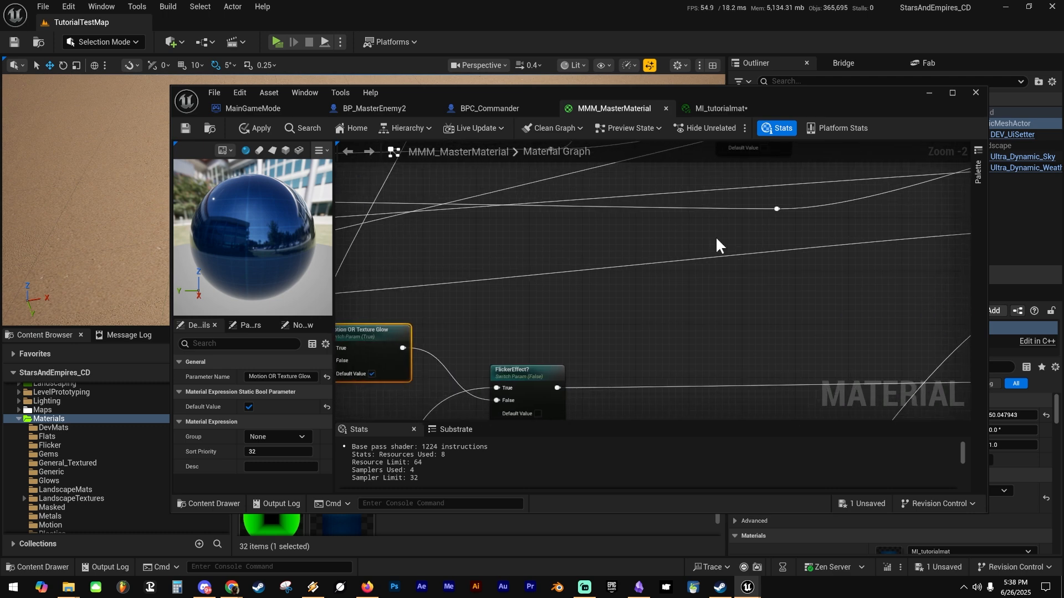
pyautogui.moveTo(504, 233); pyautogui.dragTo(667, 201, button='right')
pyautogui.moveTo(432, 237); pyautogui.dragTo(714, 231, button='right')
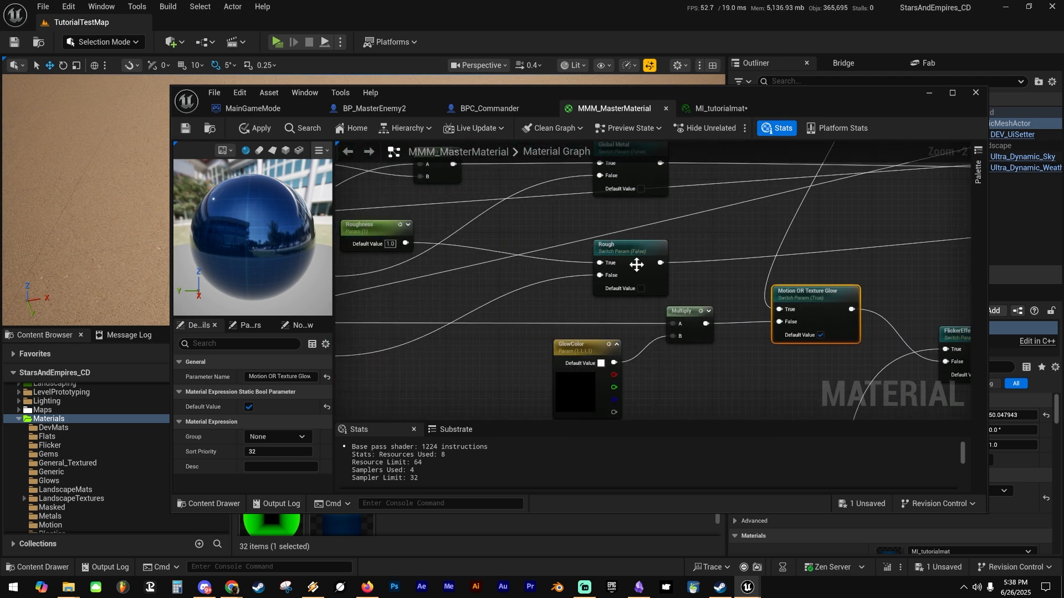
pyautogui.moveTo(615, 253); pyautogui.dragTo(614, 226)
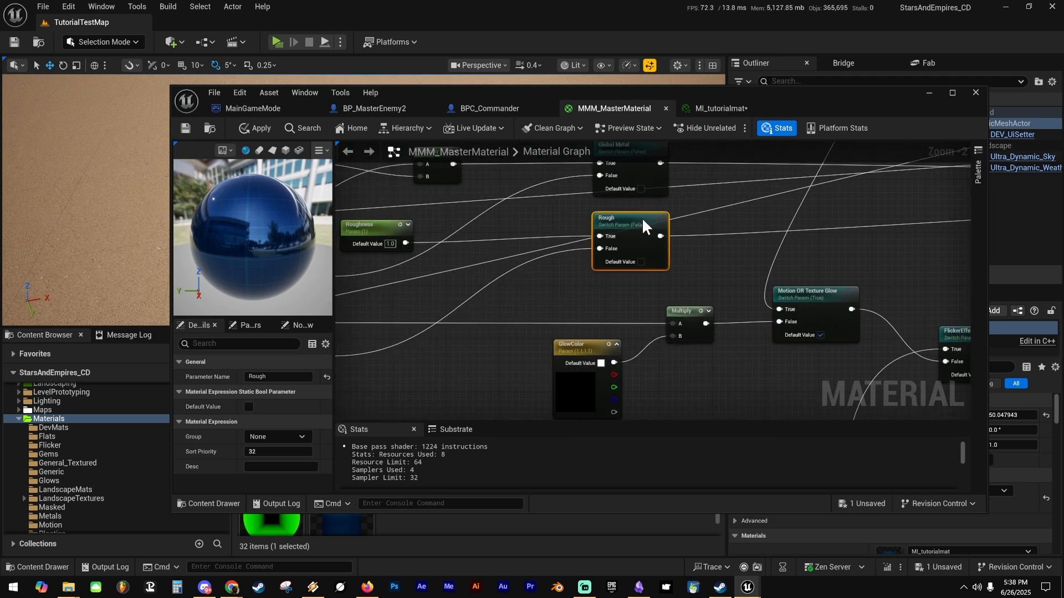
pyautogui.moveTo(500, 223); pyautogui.dragTo(583, 223, button='right')
pyautogui.moveTo(470, 223); pyautogui.dragTo(582, 225)
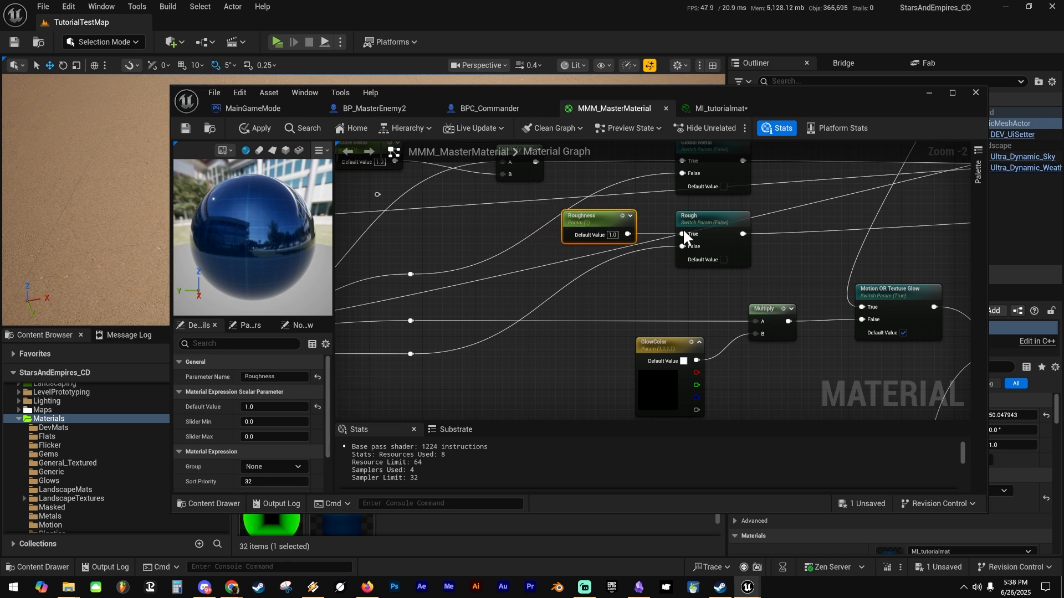
pyautogui.moveTo(753, 223); pyautogui.dragTo(804, 225, button='right')
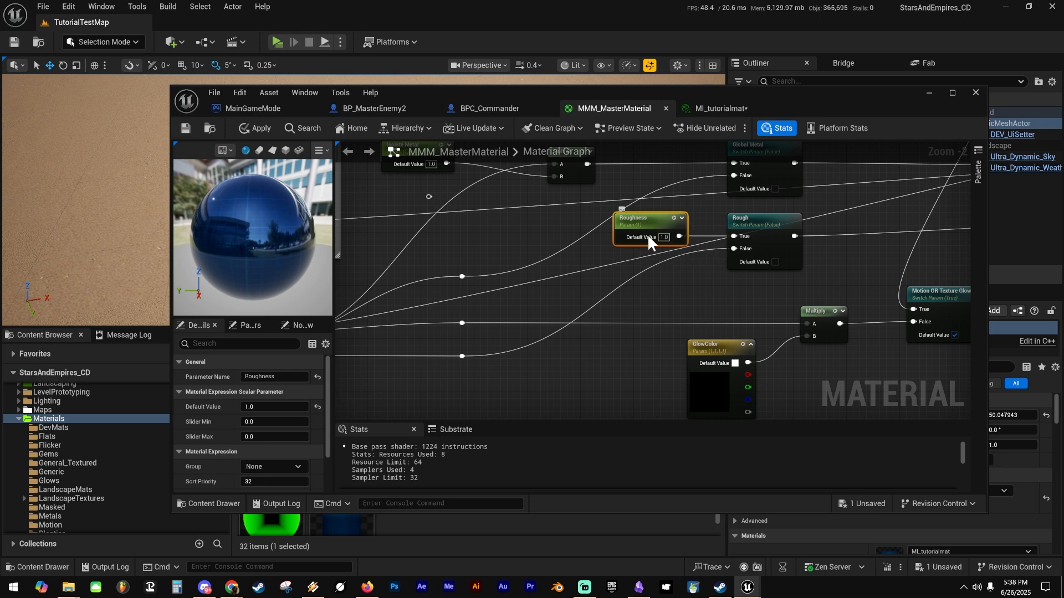
# Set the Roughness of MI_tutorialmat to 0.048.
pyautogui.click(720, 108)
pyautogui.moveTo(767, 248)
pyautogui.mouseDown()
pyautogui.moveTo(793, 248)
pyautogui.moveTo(767, 247)
pyautogui.mouseUp()
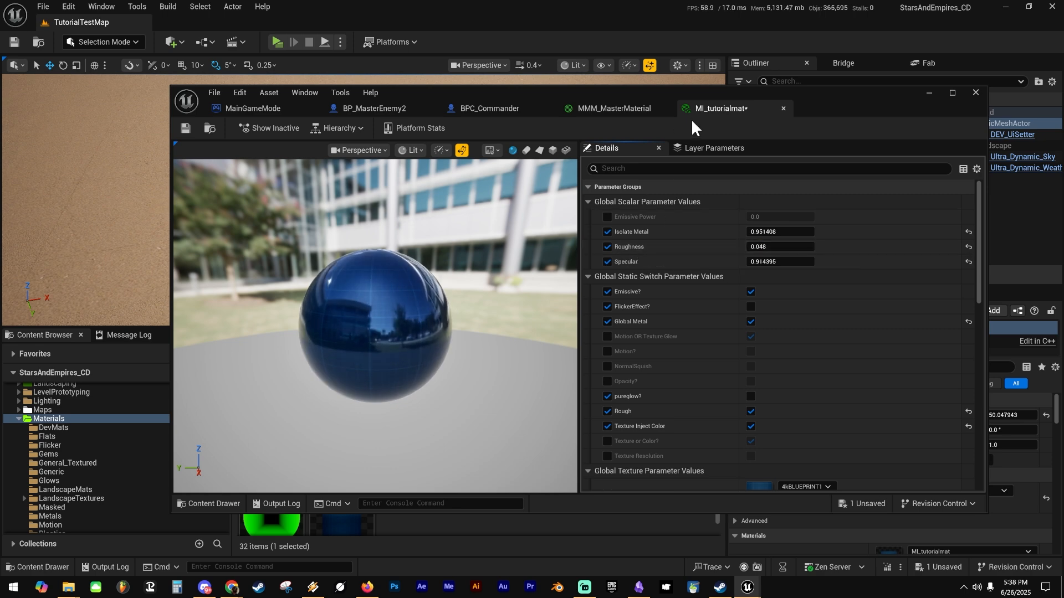
# Find and select the Metal_RGB texture parameter node in the MMM_MasterMaterial graph to examine its channel connections.
pyautogui.click(612, 107)
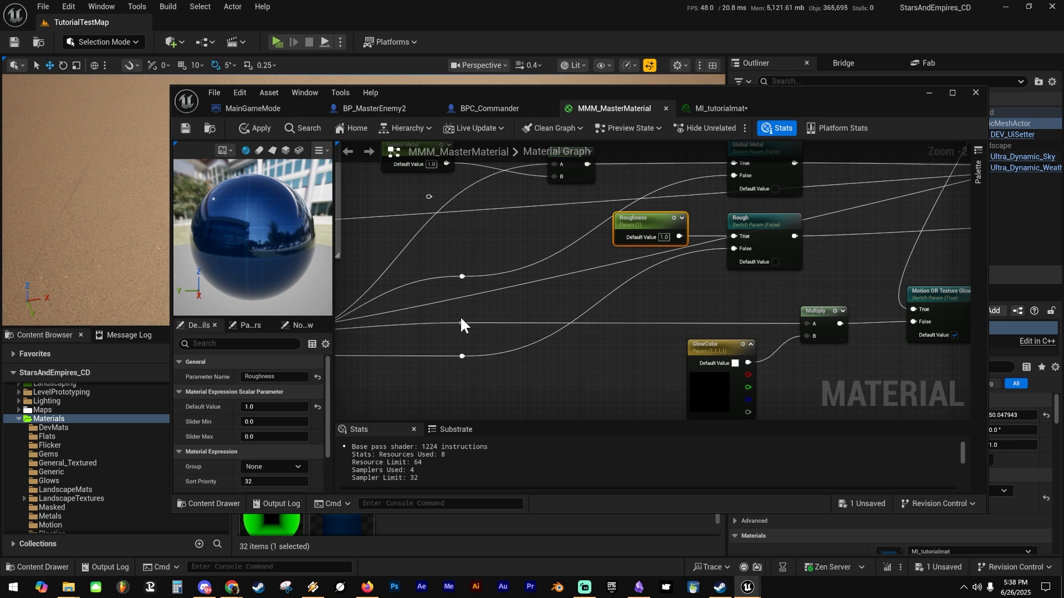
pyautogui.moveTo(461, 319); pyautogui.dragTo(676, 314, button='right')
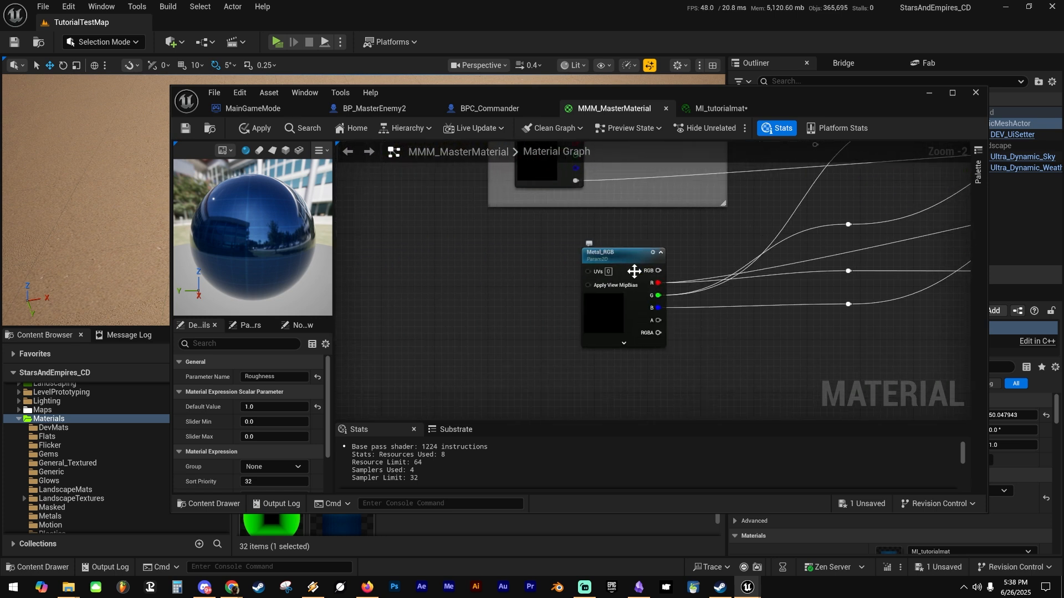
pyautogui.moveTo(539, 234); pyautogui.dragTo(667, 341)
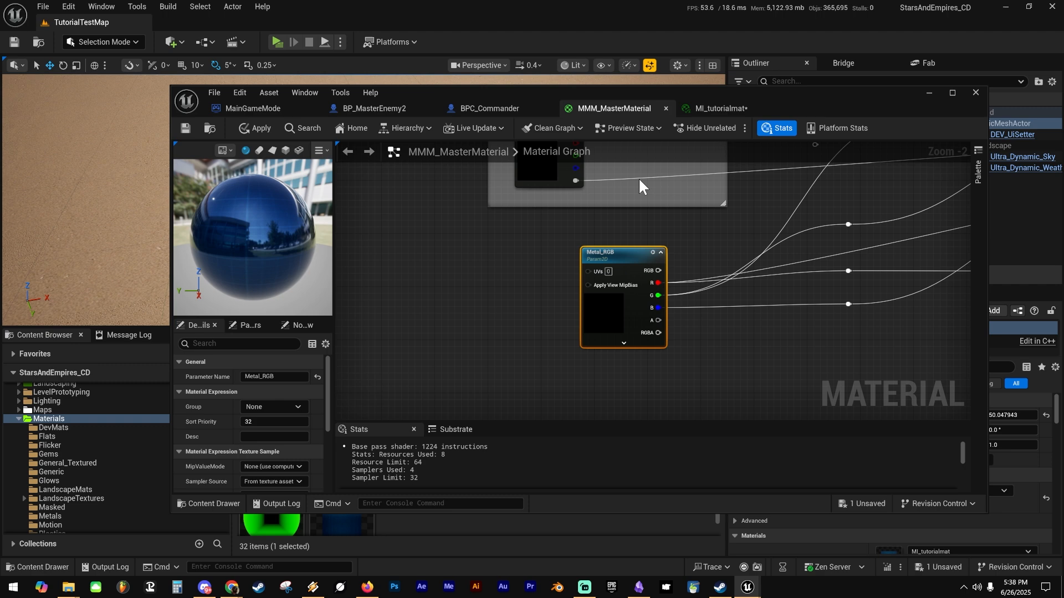
# In MI_tutorialmat, remove the Roughness override and turn off the Global Metal and Rough switch values.
pyautogui.click(712, 108)
pyautogui.scroll(-5, 671, 337)
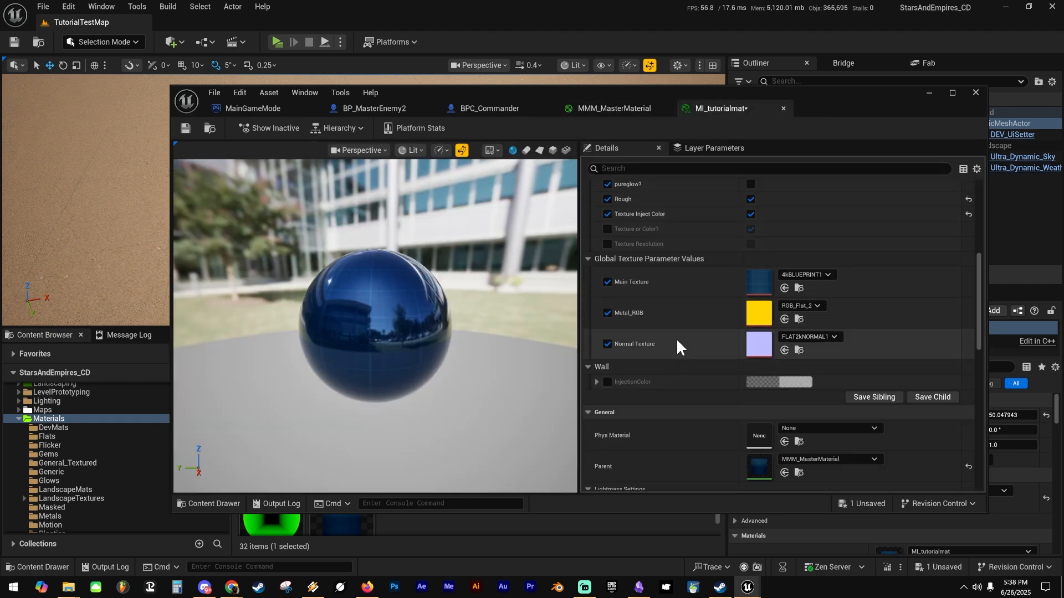
pyautogui.scroll(6, 681, 316)
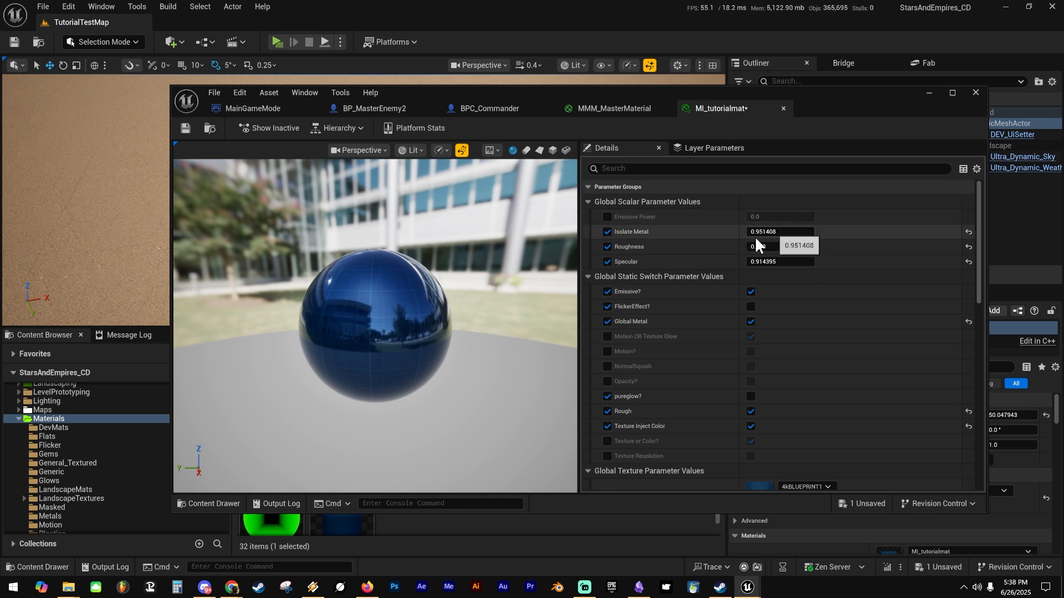
pyautogui.click(607, 247)
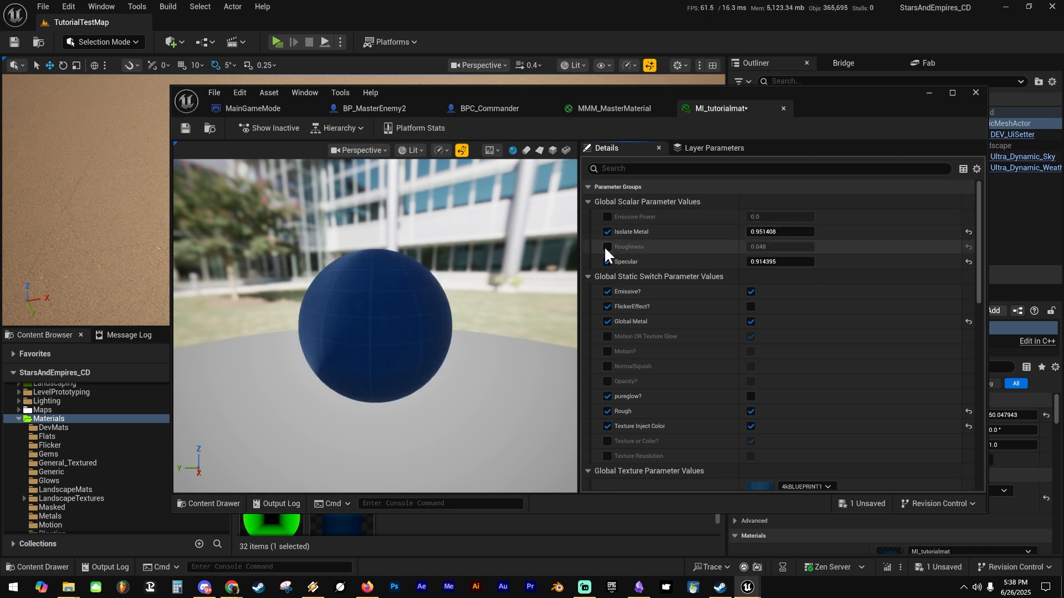
pyautogui.click(751, 322)
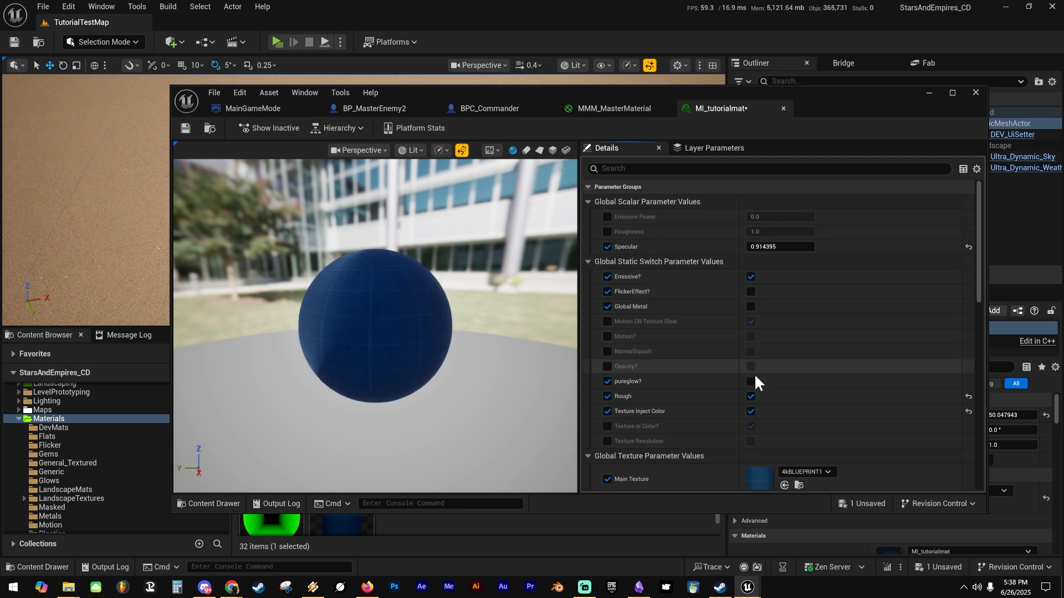
pyautogui.click(751, 396)
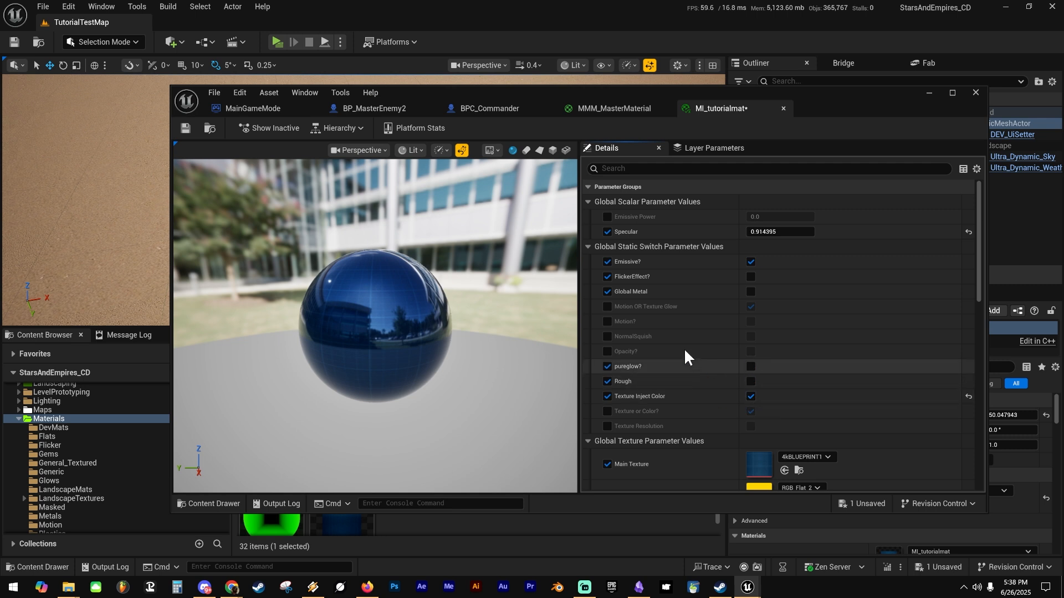
# Review the instance's Metal_RGB and Normal Texture parameters and examine the preview sphere's reflections from another angle.
pyautogui.scroll(-3, 665, 338)
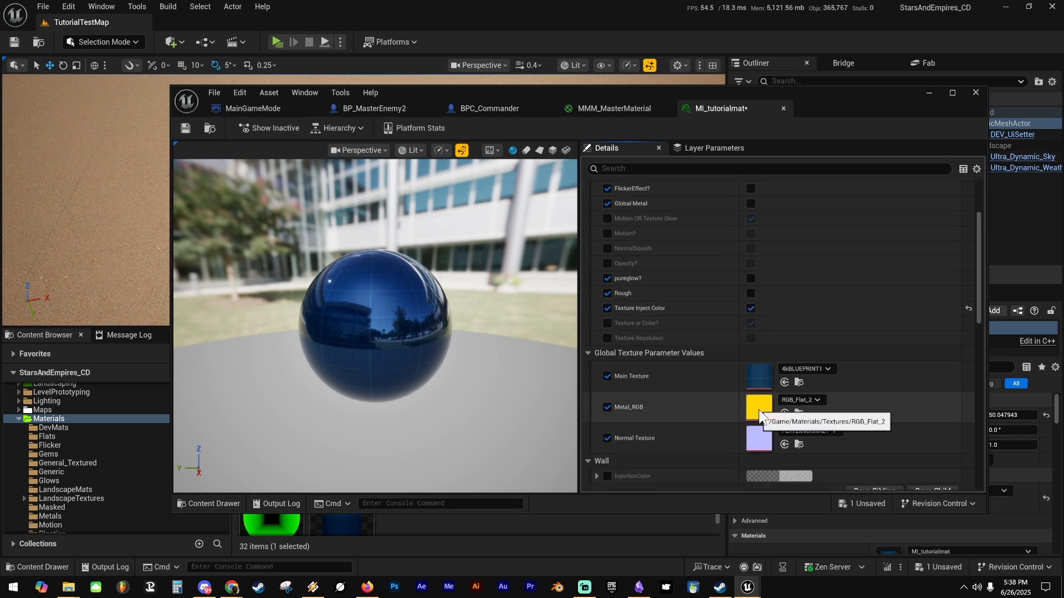
pyautogui.scroll(-1, 743, 376)
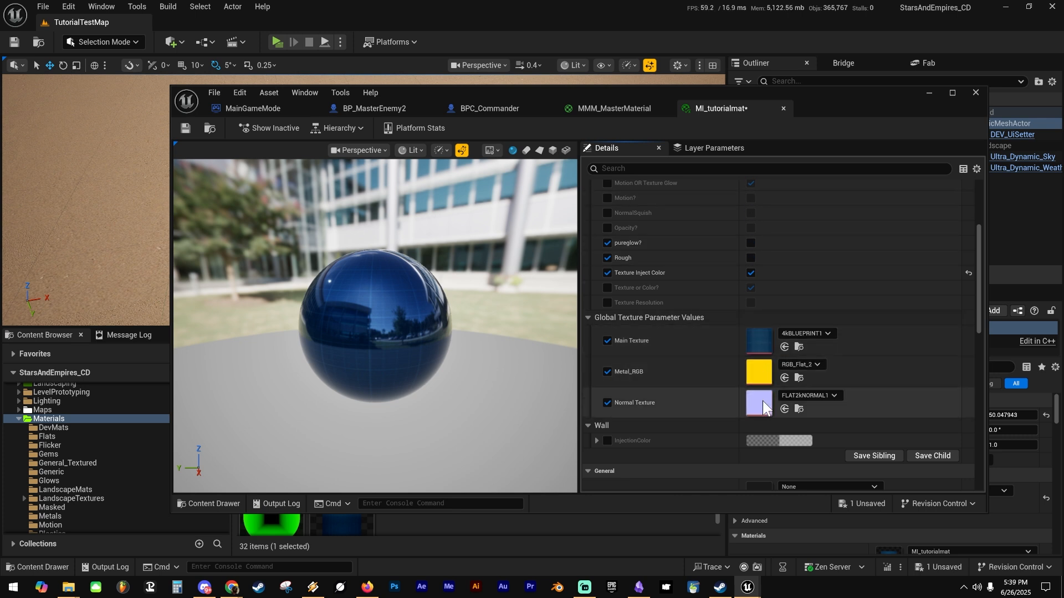
pyautogui.scroll(2, 685, 266)
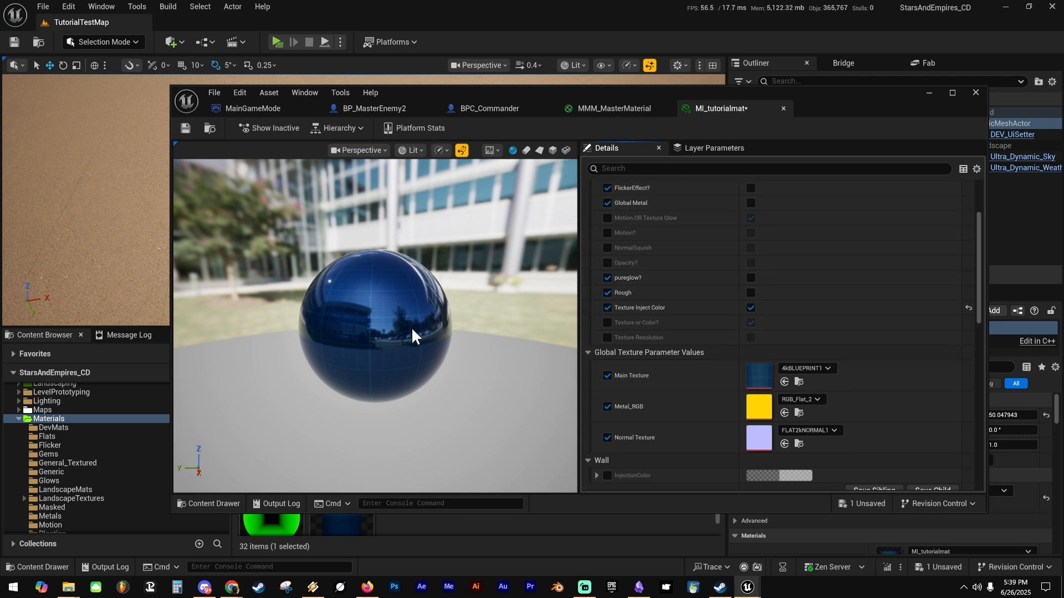
pyautogui.moveTo(411, 327); pyautogui.dragTo(350, 354)
pyautogui.scroll(5, 697, 407)
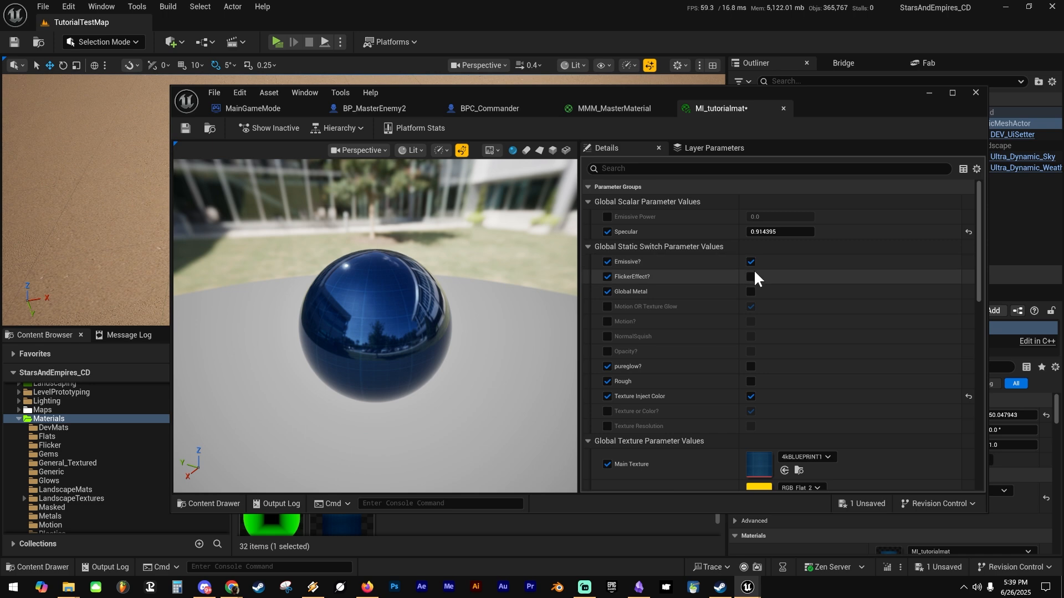
pyautogui.moveTo(833, 92)
pyautogui.mouseDown()
pyautogui.moveTo(815, 79)
pyautogui.moveTo(820, 94)
pyautogui.mouseUp()
pyautogui.scroll(-7, 700, 222)
# Delete the cube from TutorialTestMap and save the changes.
pyautogui.click(896, 81)
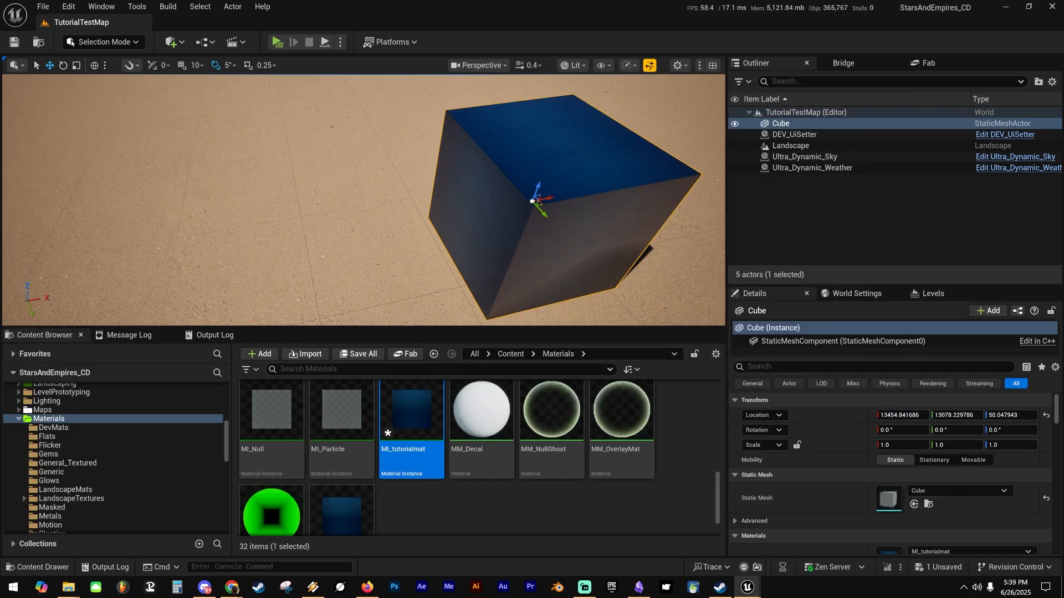
pyautogui.scroll(-5, 530, 192)
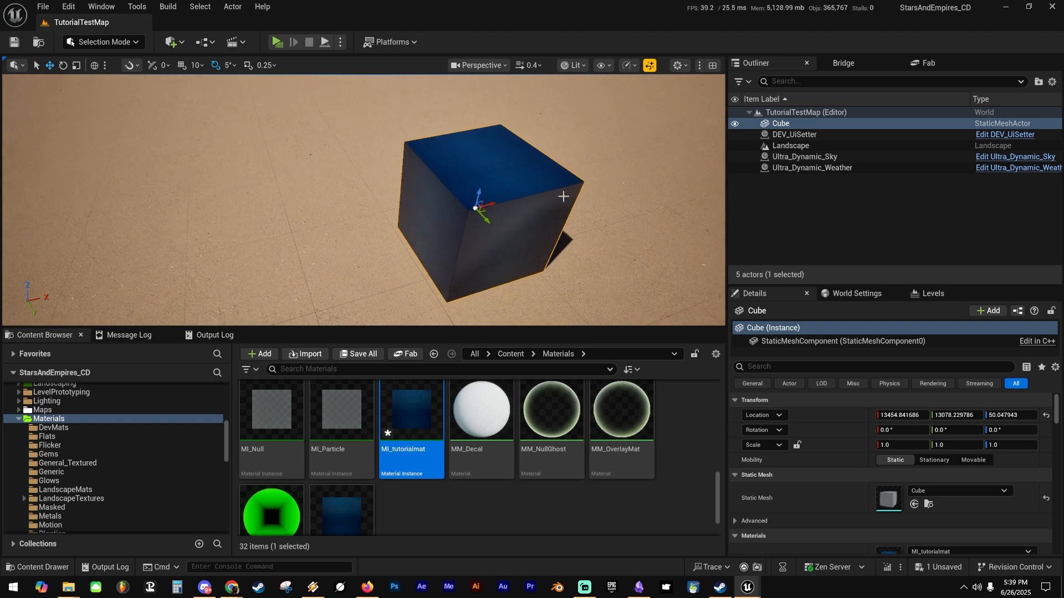
pyautogui.press('Delete')
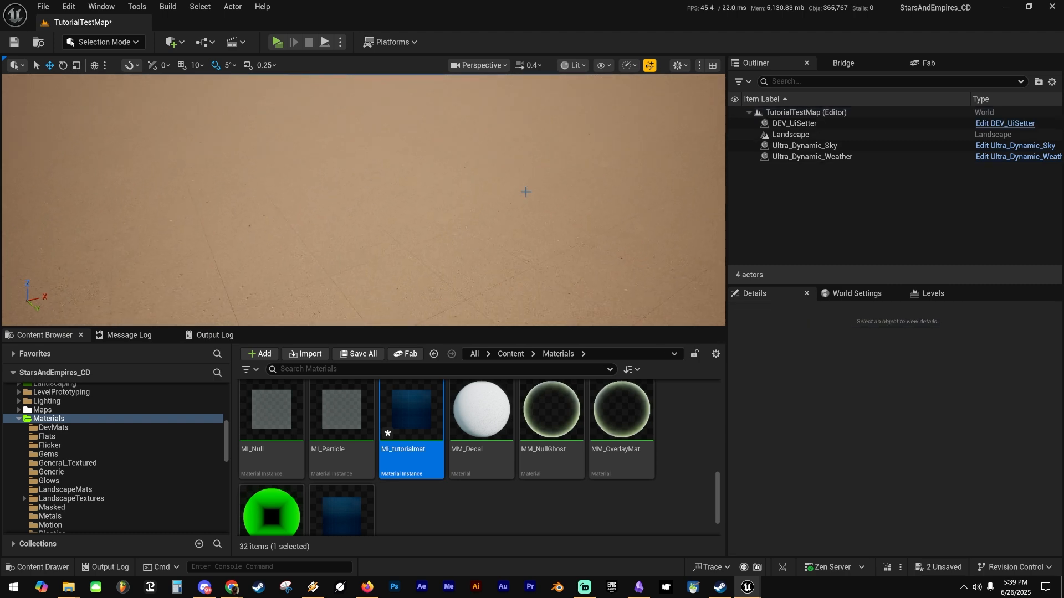
pyautogui.hotkey('ctrl', 's')
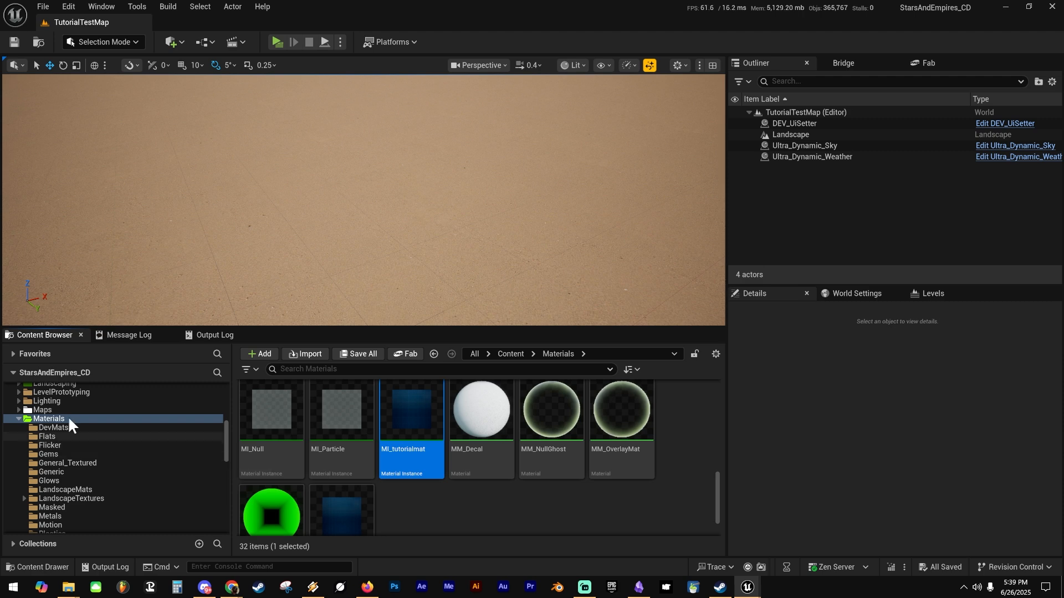
# Collapse the Materials, MWLandscapeMaterial and UltraDynamicSky folders in the project's folder tree.
pyautogui.click(19, 419)
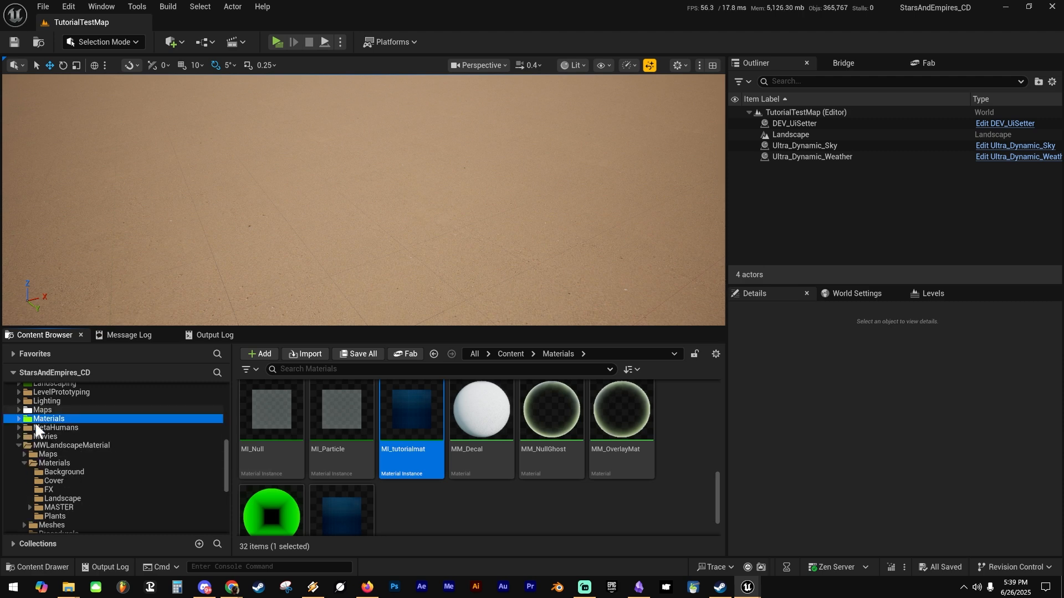
pyautogui.click(18, 445)
pyautogui.scroll(-1, 62, 434)
pyautogui.scroll(-3, 62, 434)
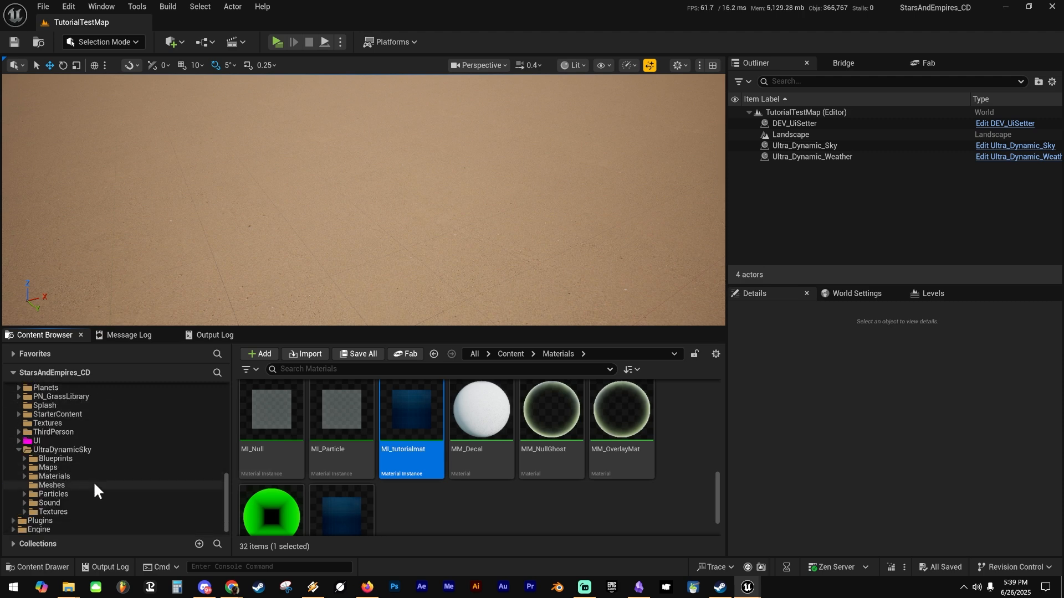
pyautogui.click(18, 448)
pyautogui.scroll(2, 72, 476)
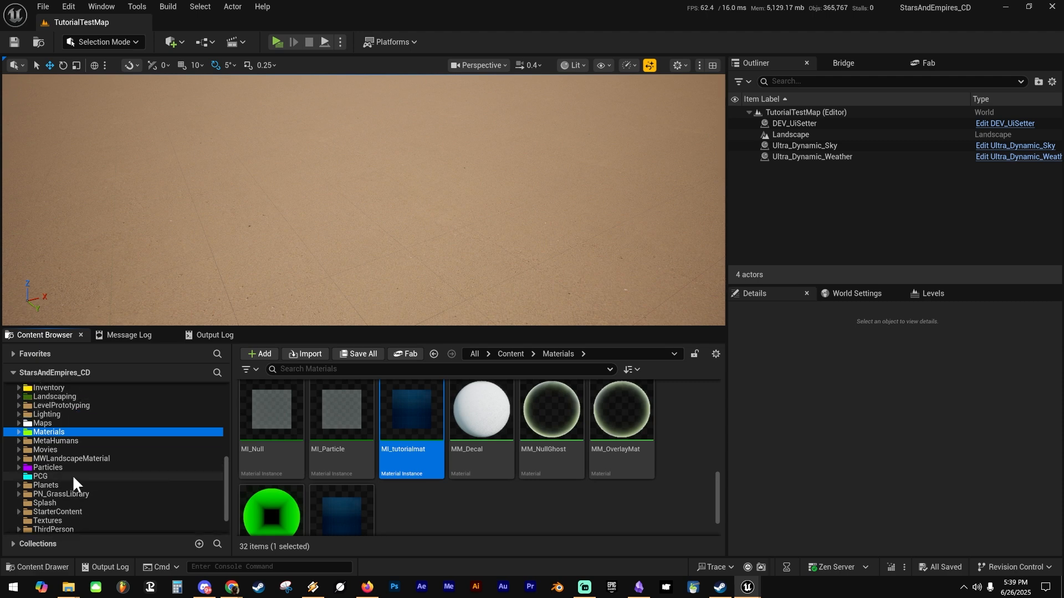
# Open the Rocks folder inside Landscaping/Resource_Assets.
pyautogui.click(58, 458)
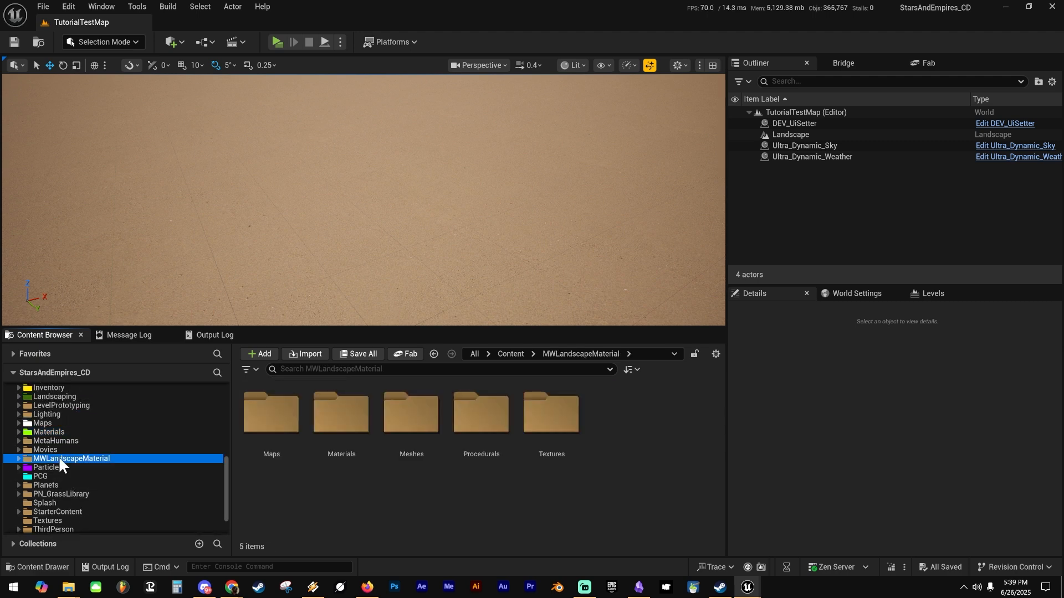
pyautogui.click(57, 397)
pyautogui.scroll(-3, 482, 416)
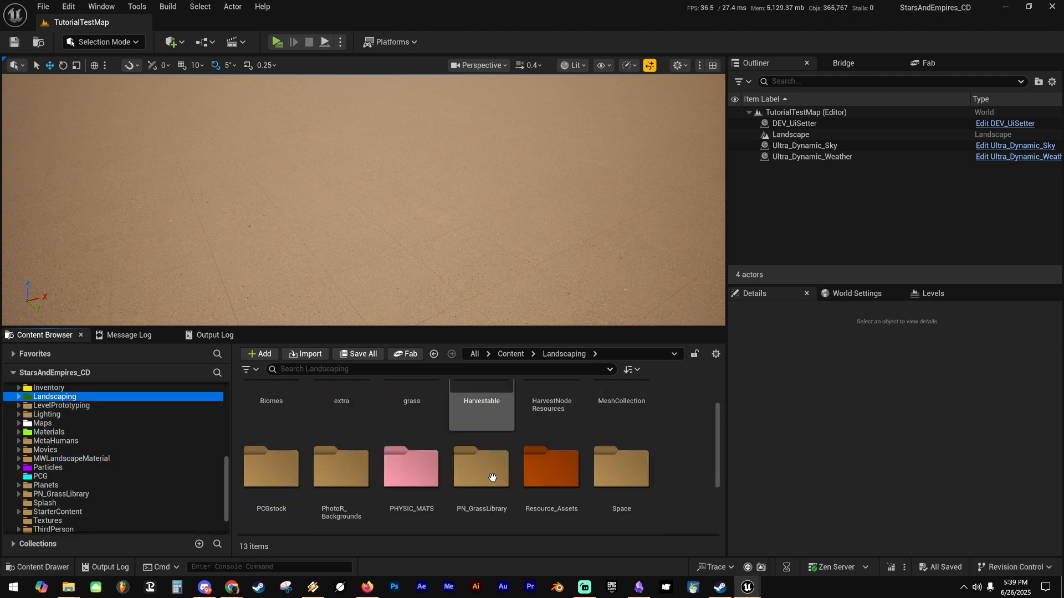
pyautogui.doubleClick(564, 457)
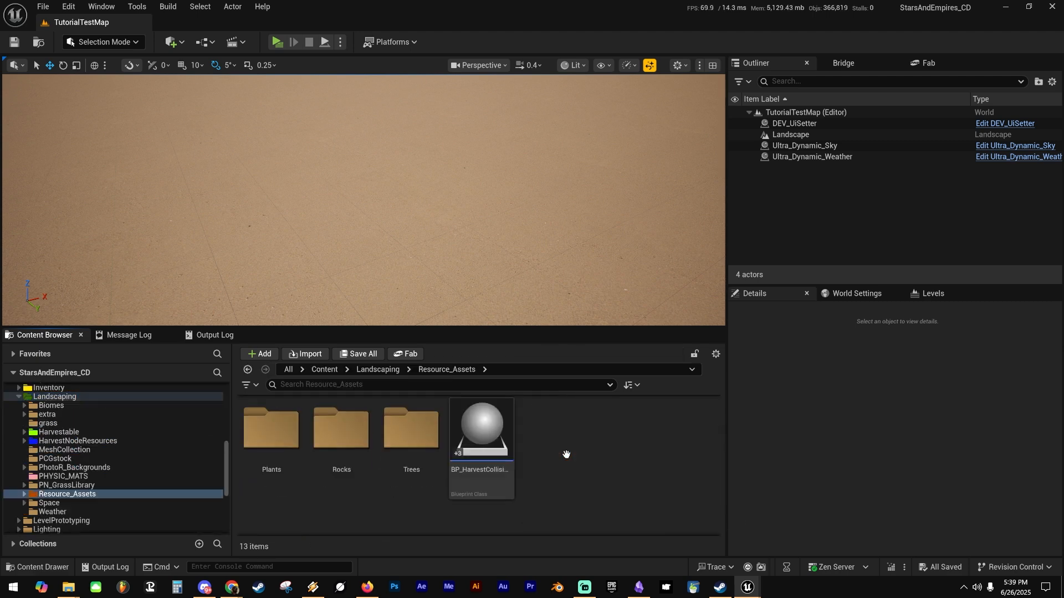
pyautogui.doubleClick(348, 426)
# Create a new folder named Rock2 inside the Rocks folder.
pyautogui.rightClick(352, 416)
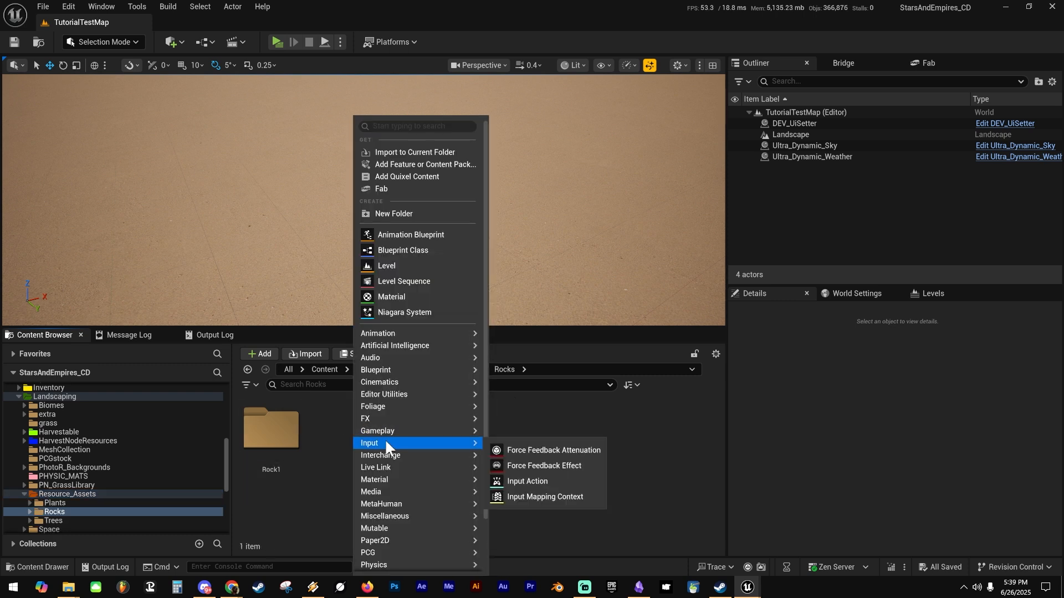
pyautogui.click(406, 213)
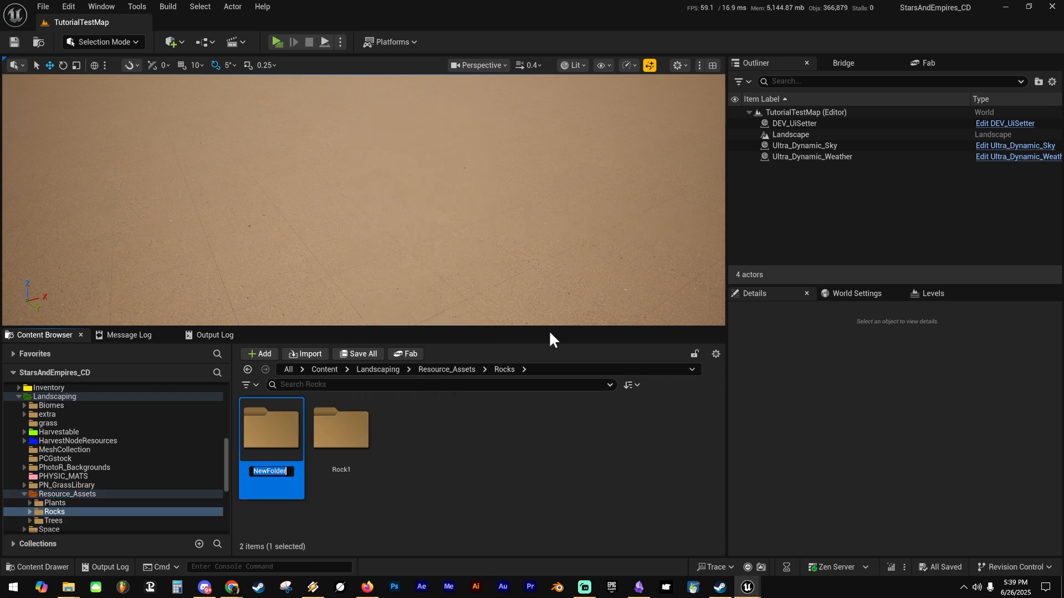
pyautogui.press('Return')
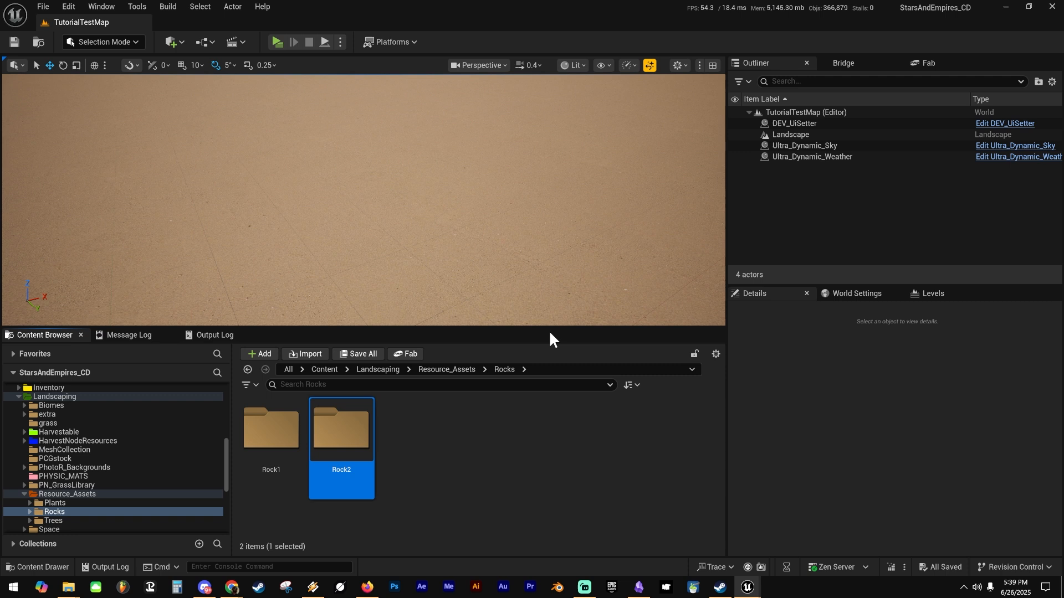
pyautogui.click(441, 446)
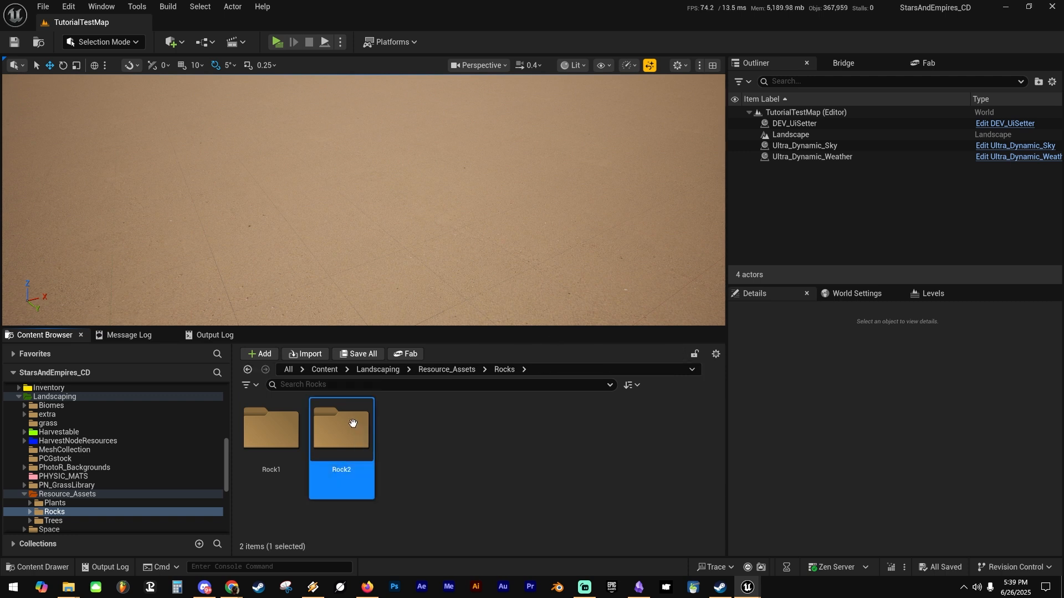
# Import the icon_nature_rock2 texture and the Nature_Rock2.glb model into the Rock2 folder.
pyautogui.doubleClick(355, 425)
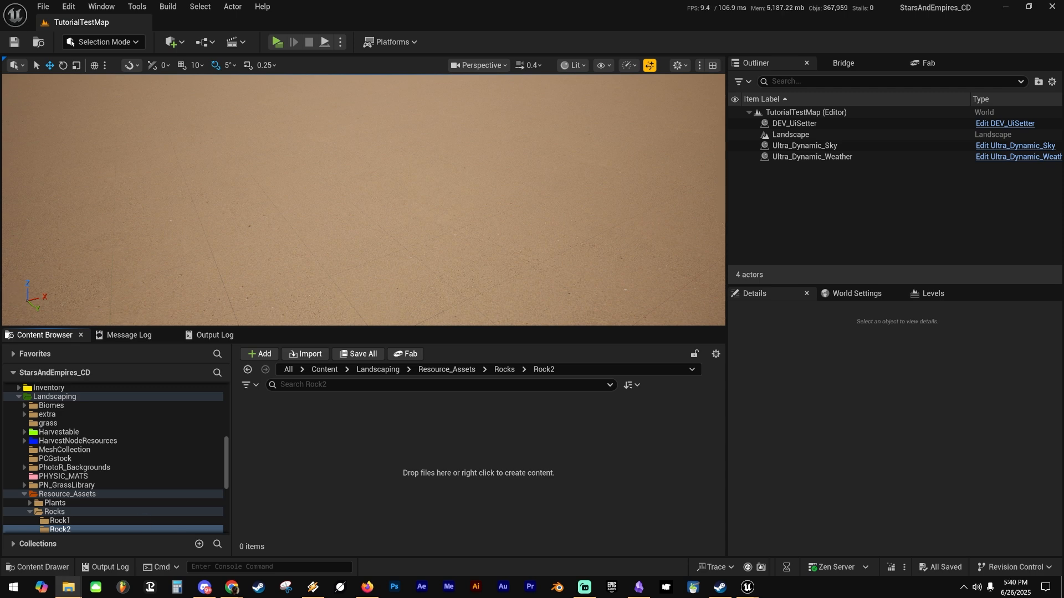
pyautogui.click(319, 443)
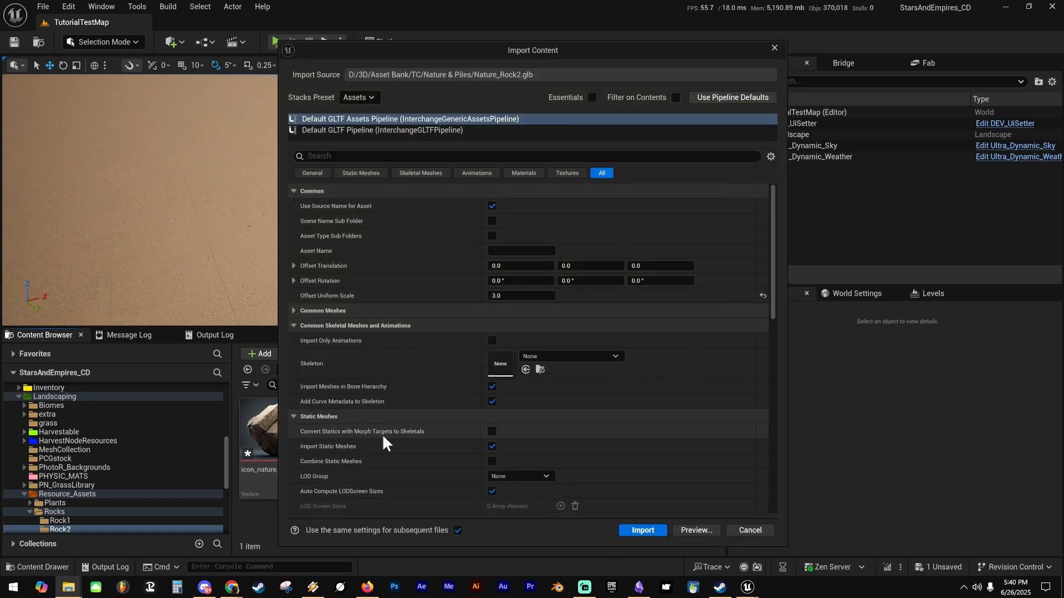
pyautogui.click(643, 530)
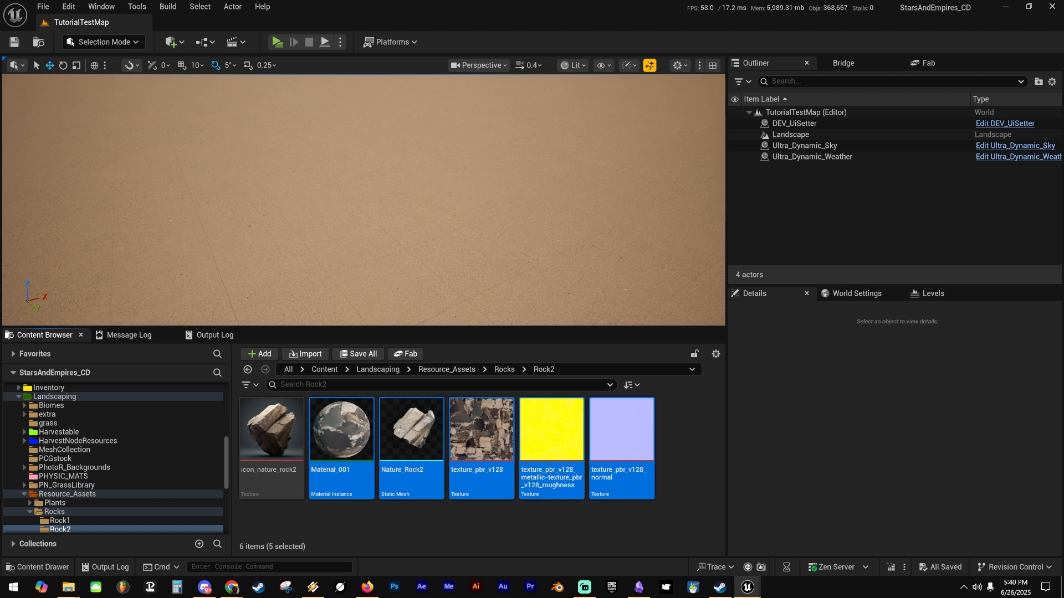
# Open the imported Material_001 instance and set its parent to MMM_MasterMaterial.
pyautogui.moveTo(0, 23); pyautogui.dragTo(0, 60)
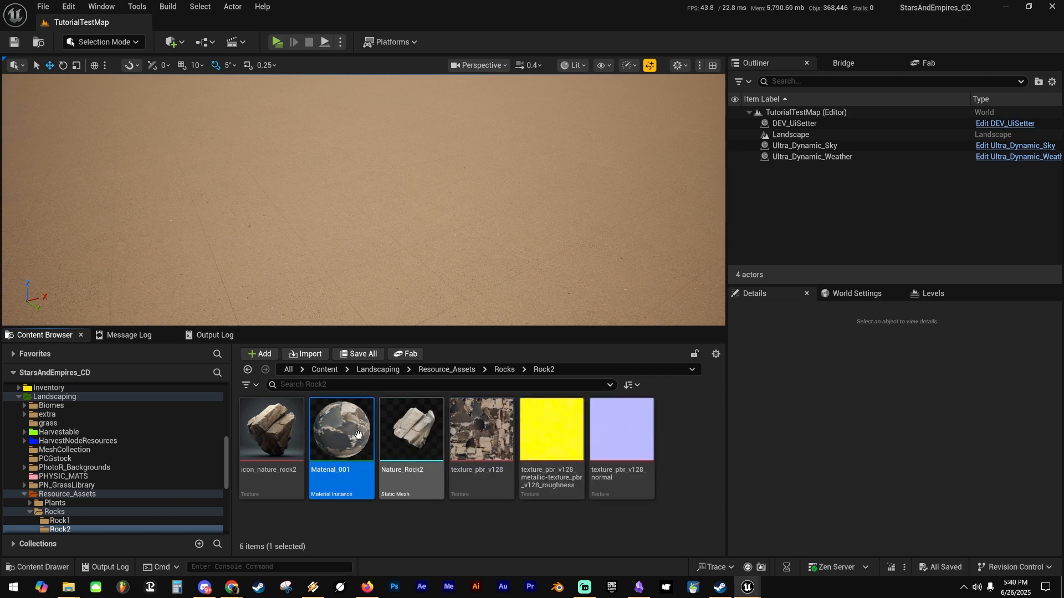
pyautogui.click(342, 425)
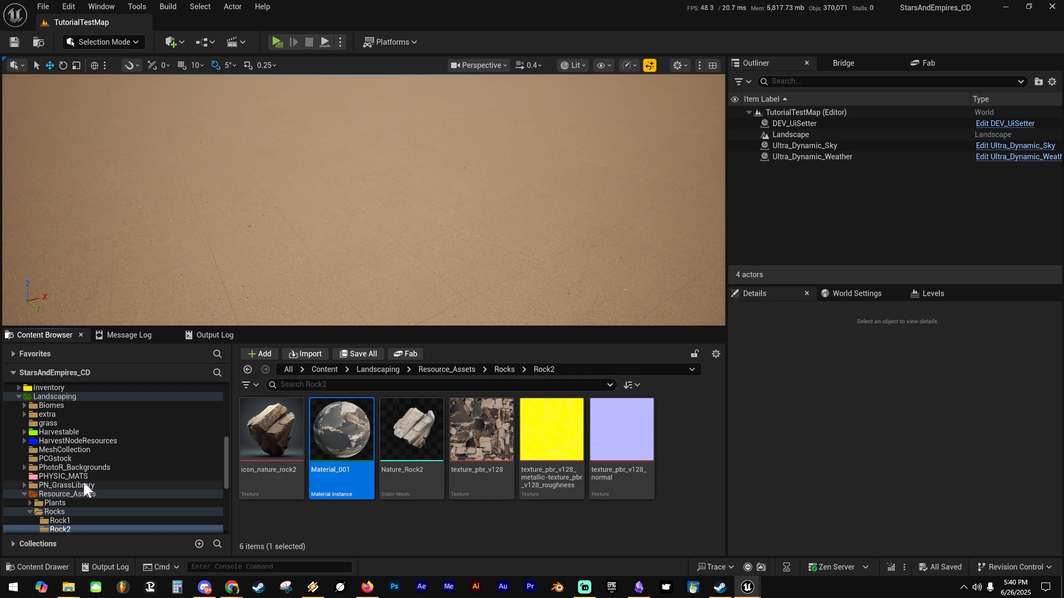
pyautogui.scroll(3, 112, 471)
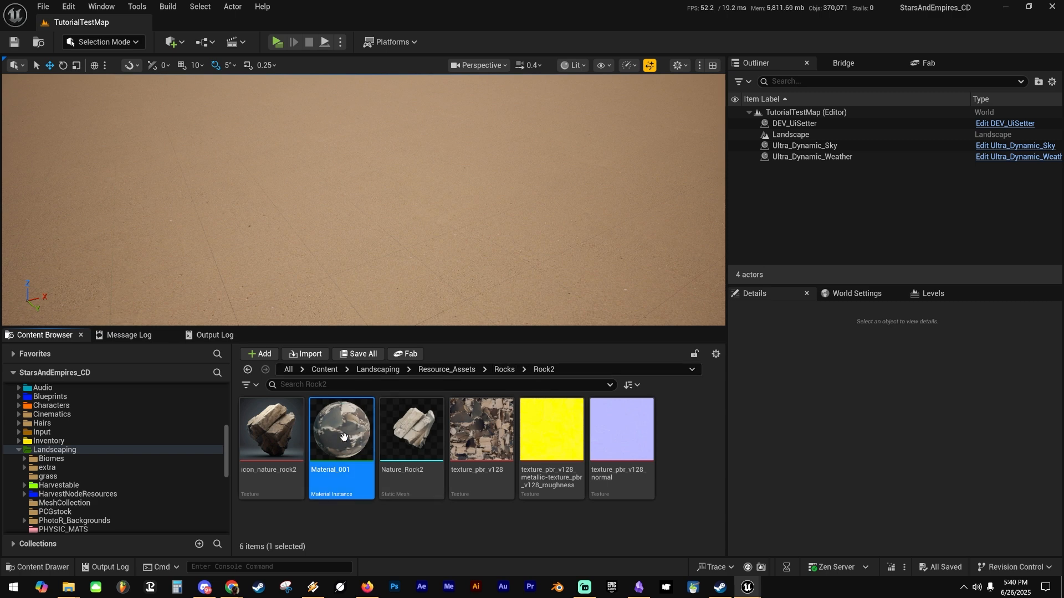
pyautogui.moveTo(0, 37); pyautogui.dragTo(812, 32)
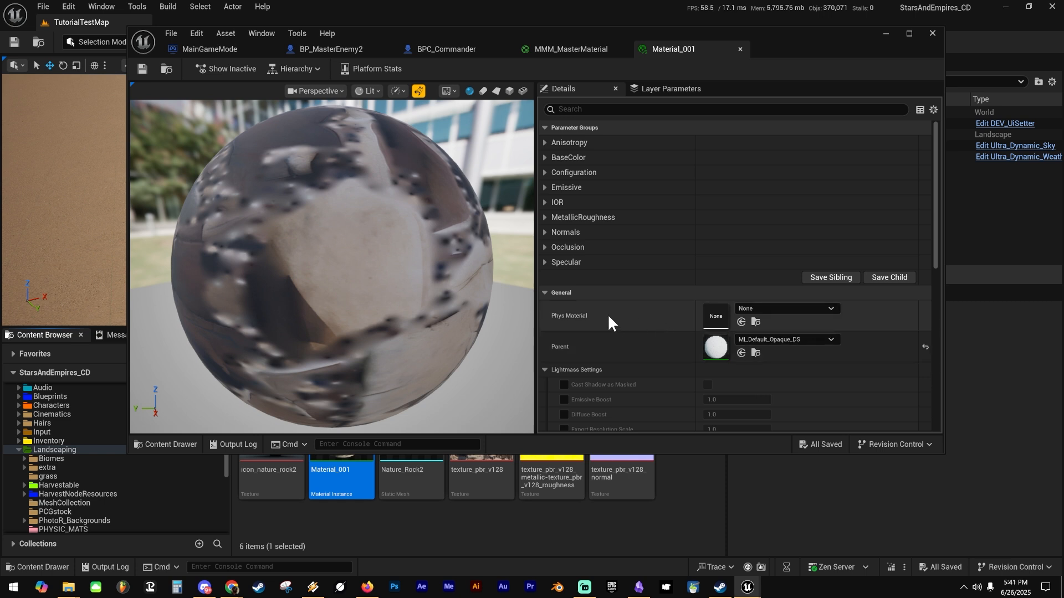
pyautogui.moveTo(300, 261); pyautogui.dragTo(361, 263)
pyautogui.scroll(-8, 311, 263)
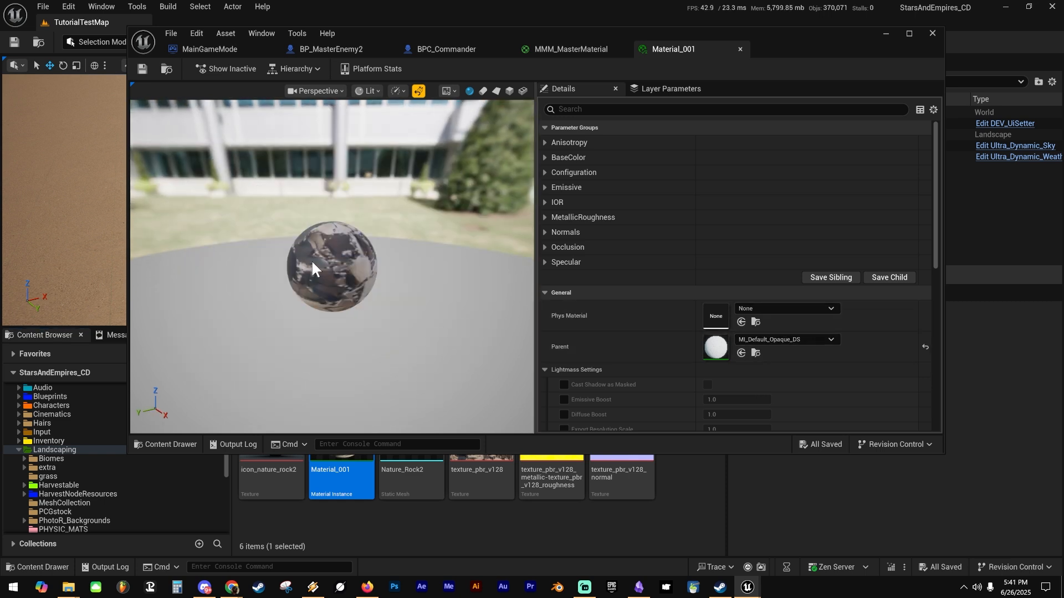
pyautogui.click(787, 337)
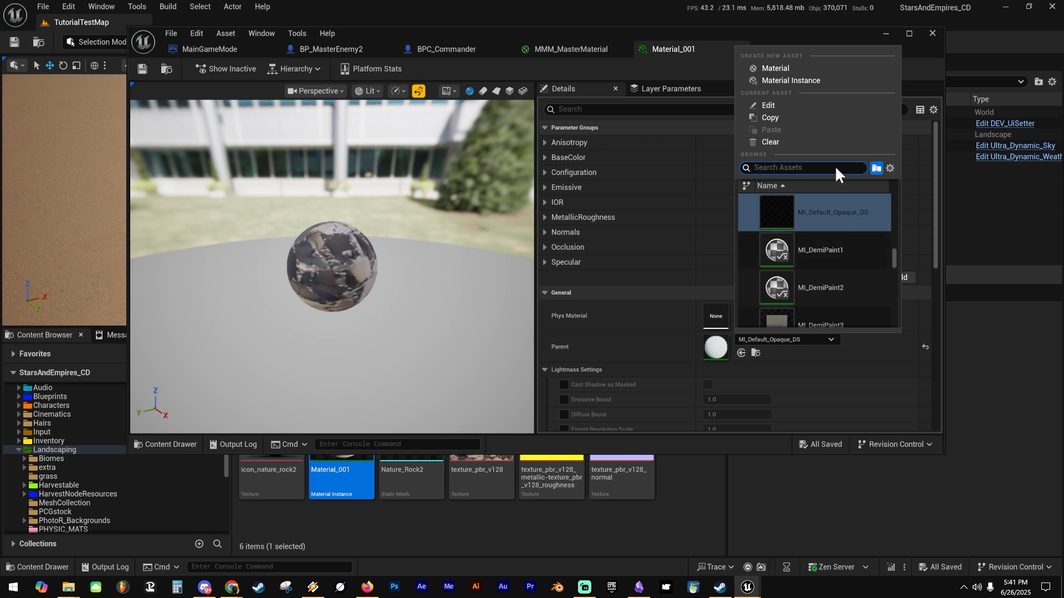
pyautogui.write('mmm')
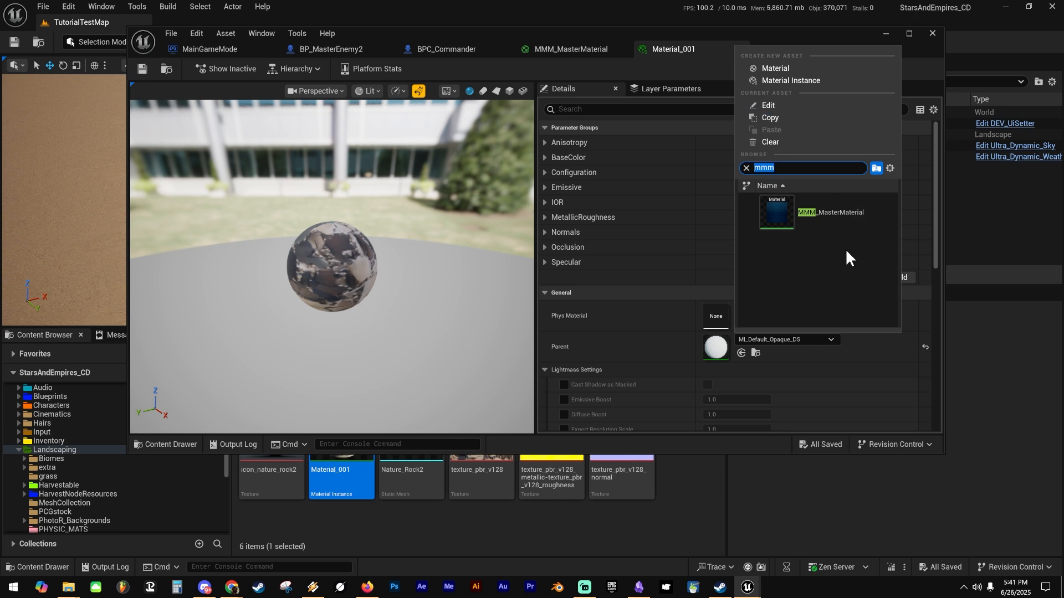
pyautogui.click(830, 215)
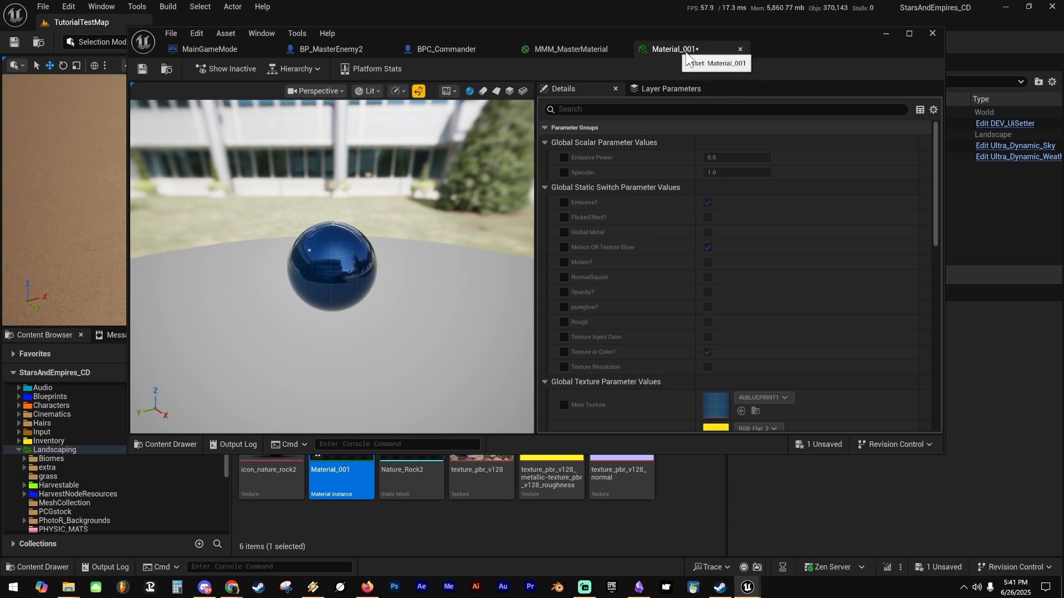
# Check the MMM_MasterMaterial graph, and enable the Main Texture, Metal_RGB and Normal Texture overrides in Material_001.
pyautogui.click(592, 47)
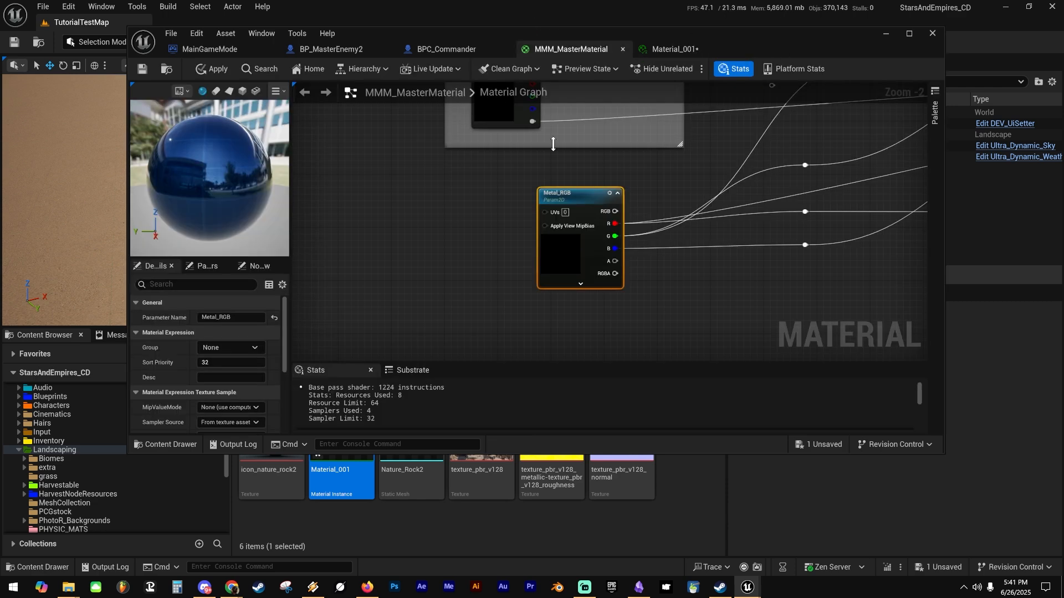
pyautogui.scroll(-6, 719, 238)
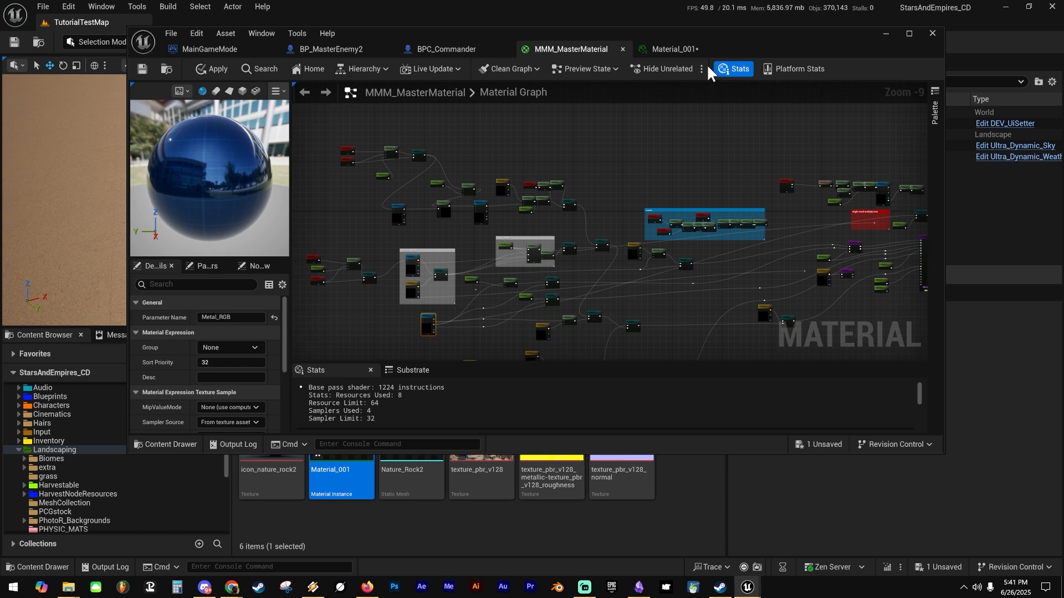
pyautogui.click(688, 51)
pyautogui.scroll(-3, 659, 246)
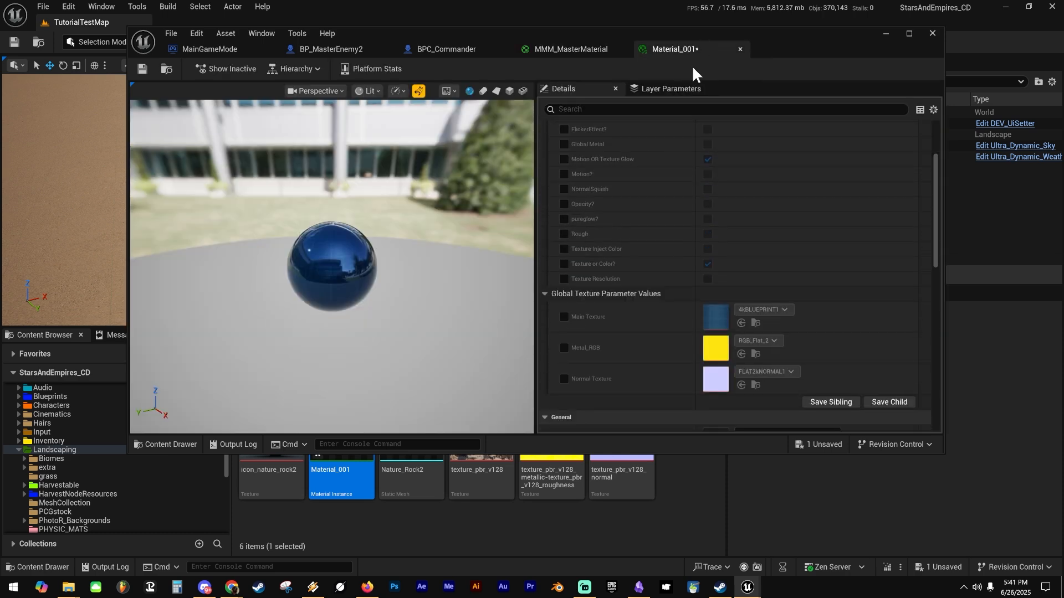
pyautogui.click(564, 316)
pyautogui.click(564, 348)
pyautogui.click(565, 378)
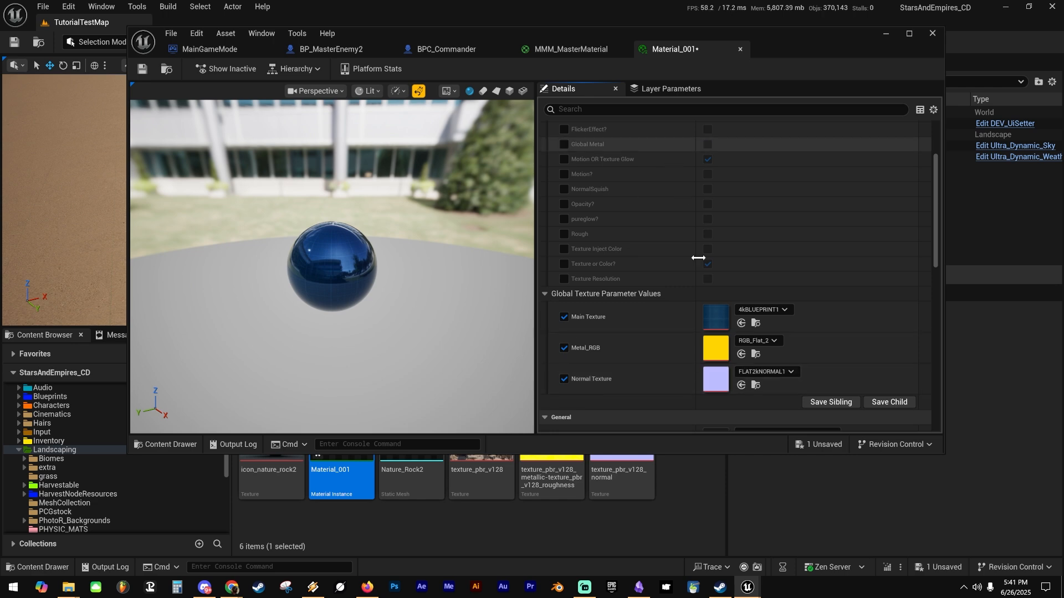
# Assign texture_pbr_v128 to Main Texture, its metallic-roughness texture to Metal_RGB, and texture_pbr_v128_normal to Normal Texture.
pyautogui.moveTo(743, 455); pyautogui.dragTo(720, 339)
pyautogui.scroll(-2, 653, 220)
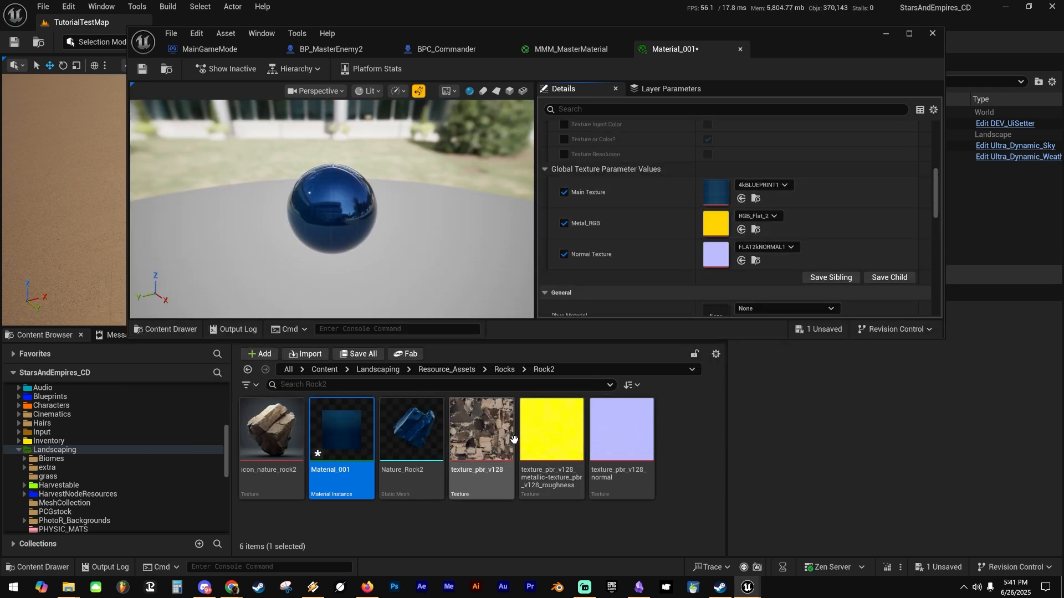
pyautogui.moveTo(481, 430); pyautogui.dragTo(710, 185)
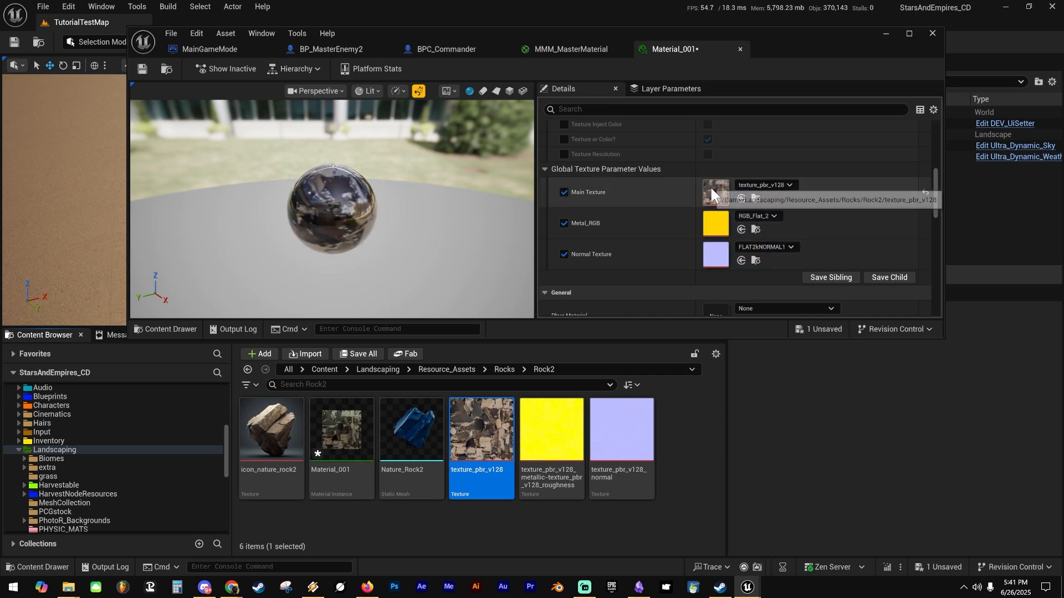
pyautogui.moveTo(551, 432); pyautogui.dragTo(713, 226)
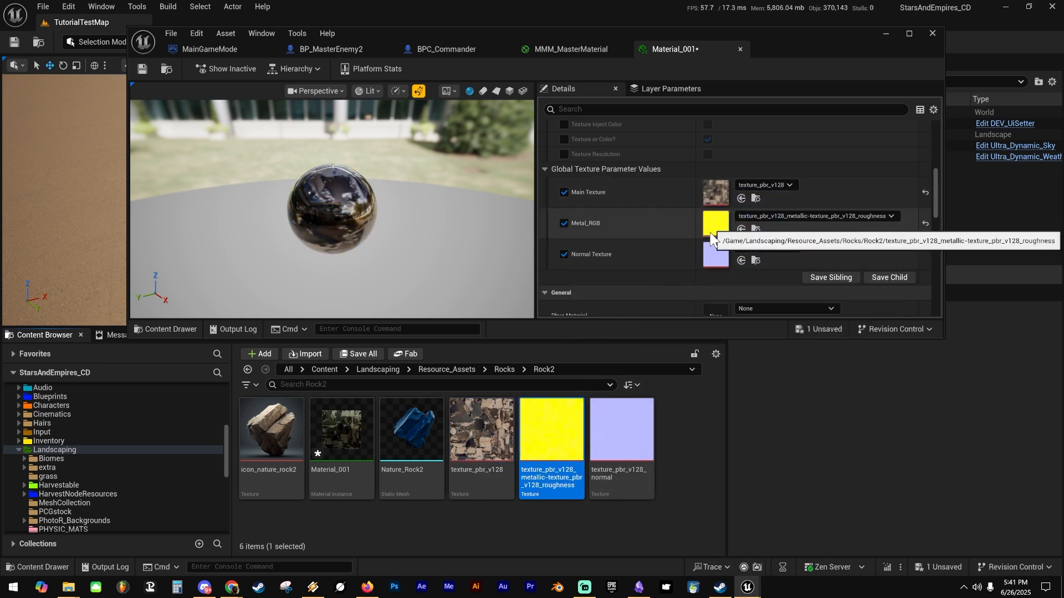
pyautogui.moveTo(622, 432); pyautogui.dragTo(720, 254)
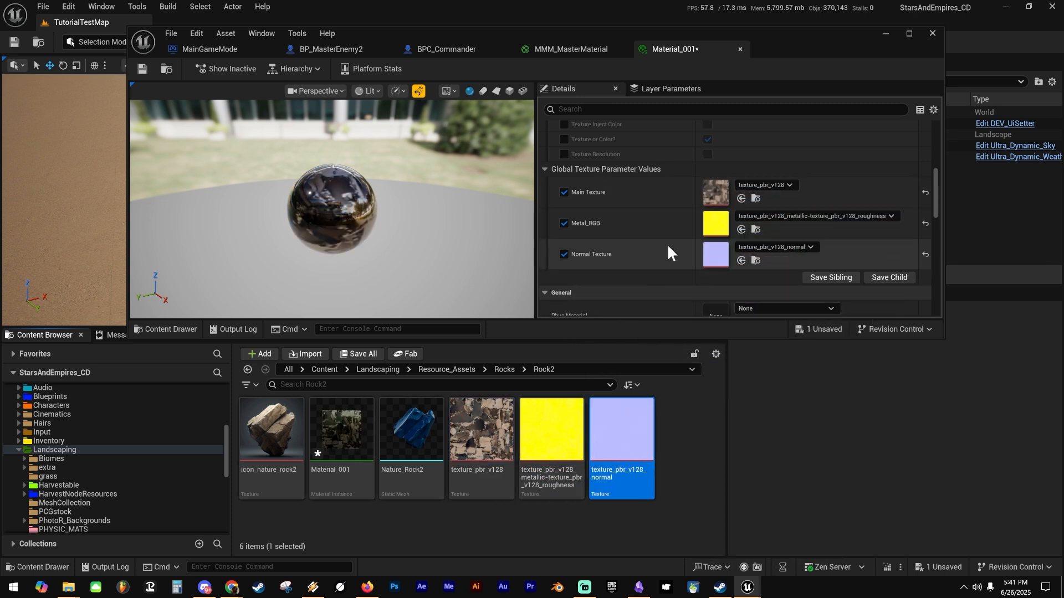
# Inspect the preview sphere from another angle, then save Material_001 and close its editor window.
pyautogui.moveTo(355, 166); pyautogui.dragTo(302, 177)
pyautogui.click(139, 68)
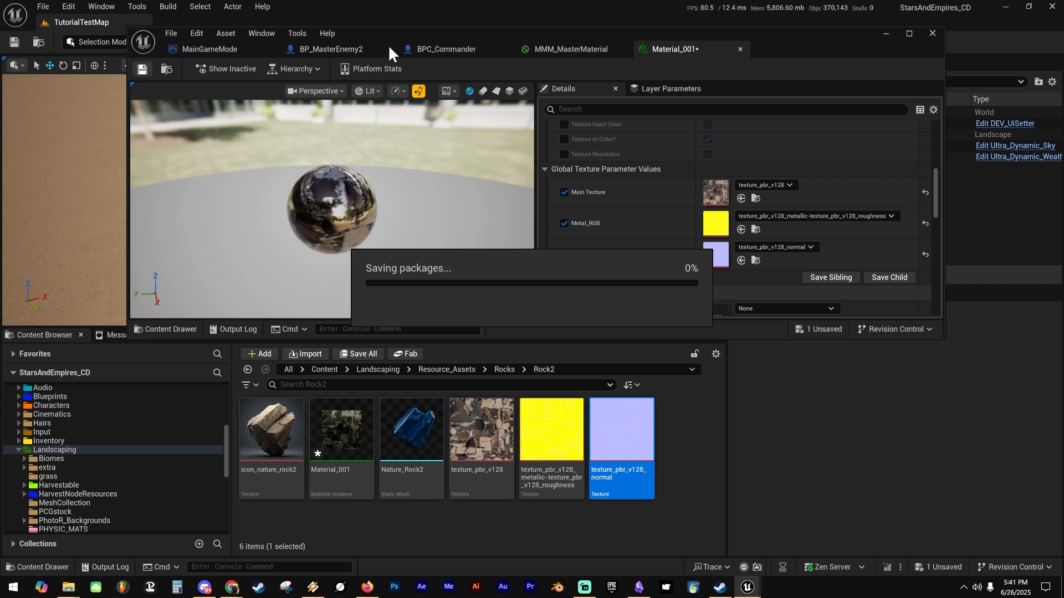
pyautogui.click(933, 33)
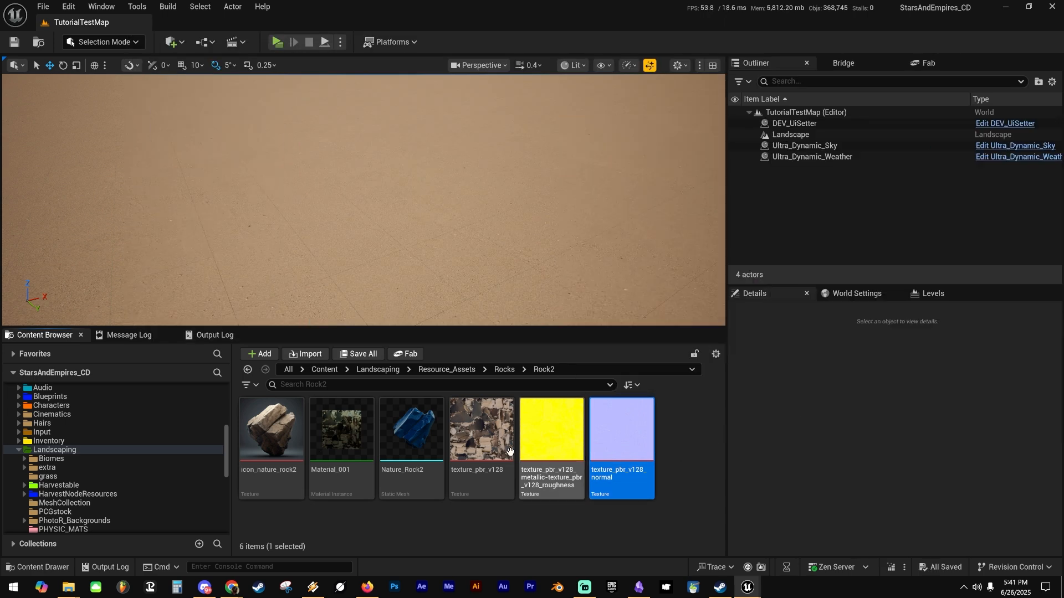
# Rename the Material_001 instance as MI_Rock2.
pyautogui.click(337, 424)
pyautogui.press('F2')
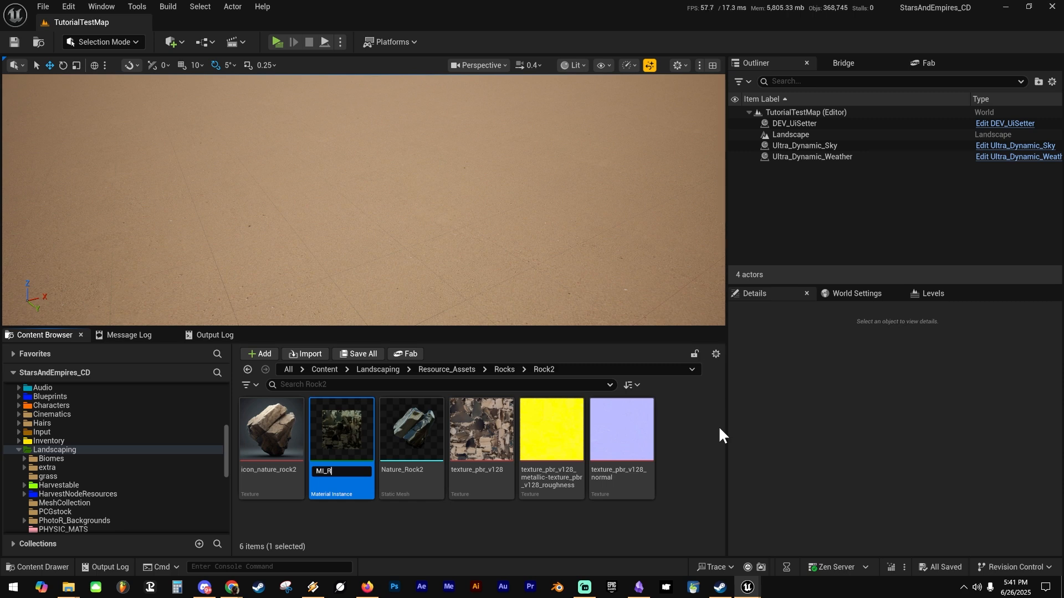
pyautogui.write('MI_Rock2')
pyautogui.press('Return')
pyautogui.click(676, 439)
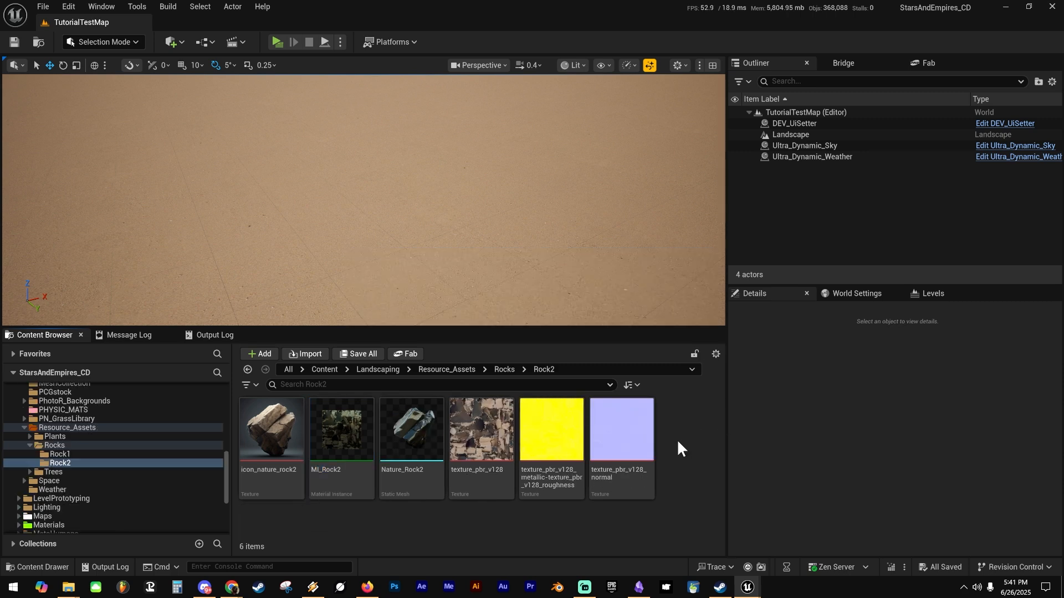
# Place the Nature_Rock2 static mesh on the TutorialTestMap landscape and examine its surface up close.
pyautogui.moveTo(446, 367); pyautogui.dragTo(370, 145)
pyautogui.moveTo(370, 145); pyautogui.dragTo(341, 135, button='right')
pyautogui.press('d')
pyautogui.scroll(3, 288, 122)
pyautogui.press('s')
pyautogui.press('w')
pyautogui.press('a')
pyautogui.press('d')
pyautogui.press('s')
pyautogui.press('a')
pyautogui.moveTo(538, 220); pyautogui.dragTo(582, 248, button='right')
pyautogui.press('e')
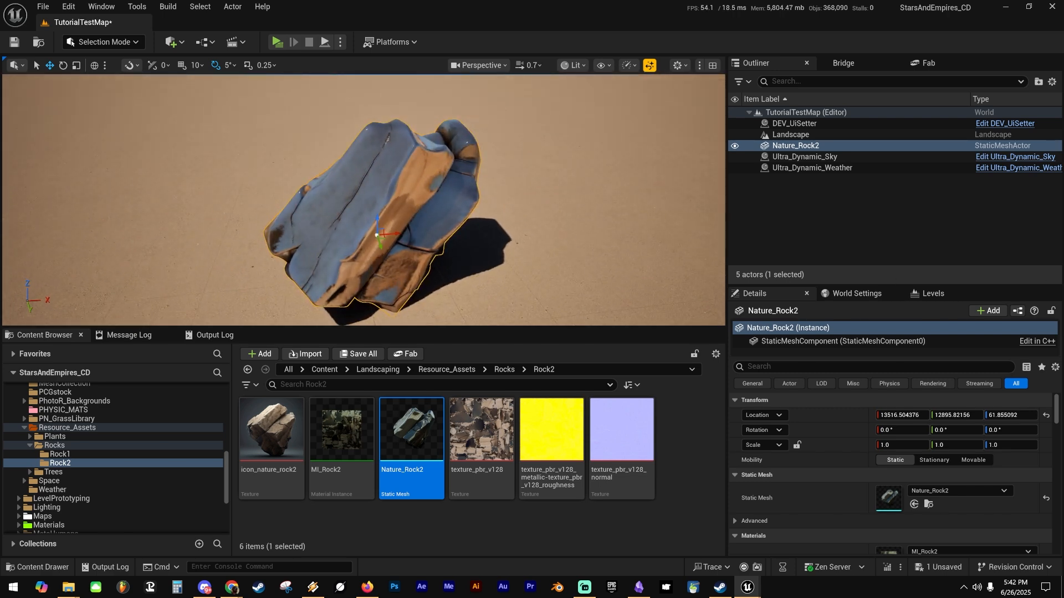
# Enable the Rough static switch in MI_Rock2 and reposition its editor window so the rock in the level stays visible.
pyautogui.moveTo(1063, 48); pyautogui.dragTo(501, 47)
pyautogui.scroll(5, 570, 231)
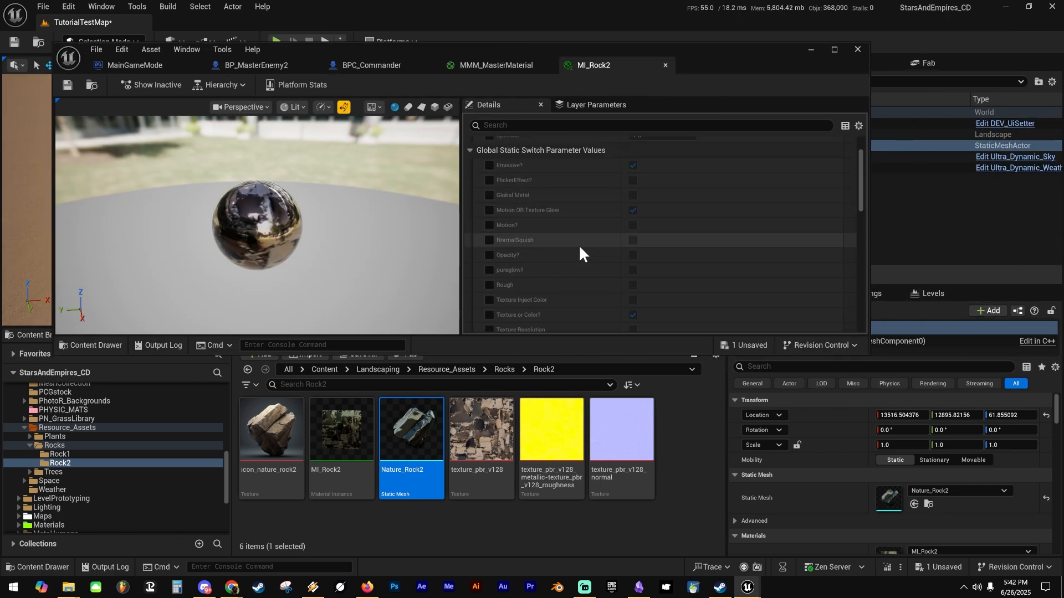
pyautogui.scroll(1, 588, 299)
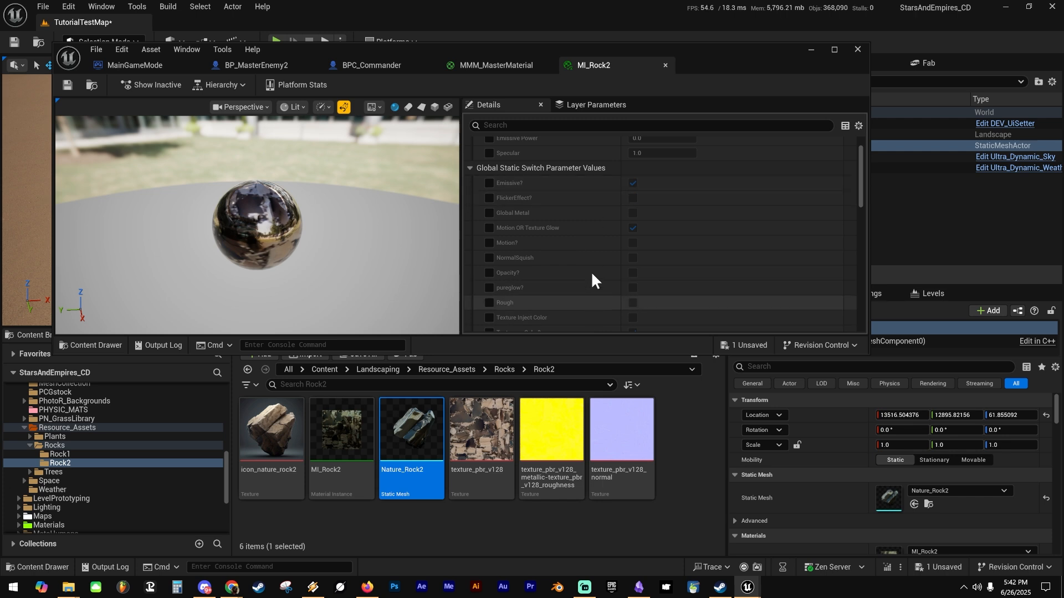
pyautogui.scroll(-1, 577, 224)
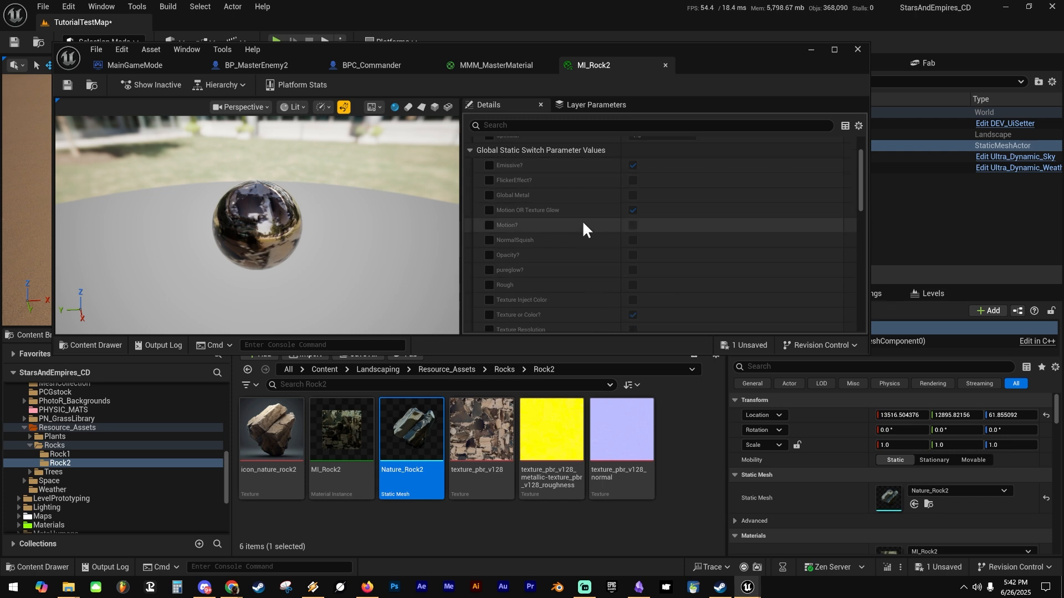
pyautogui.click(489, 285)
pyautogui.click(633, 285)
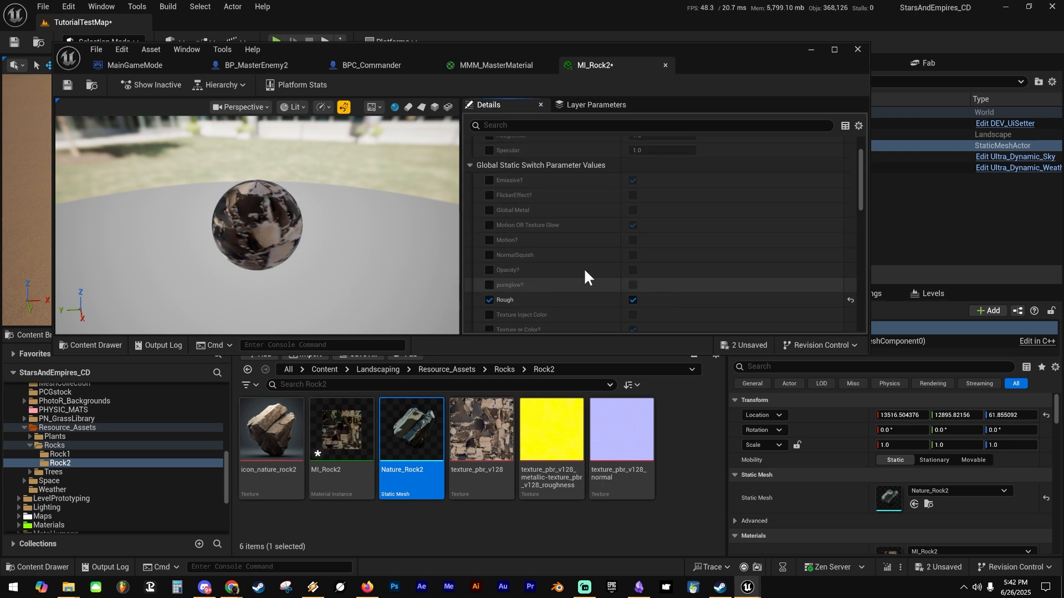
pyautogui.moveTo(589, 47); pyautogui.dragTo(600, 282)
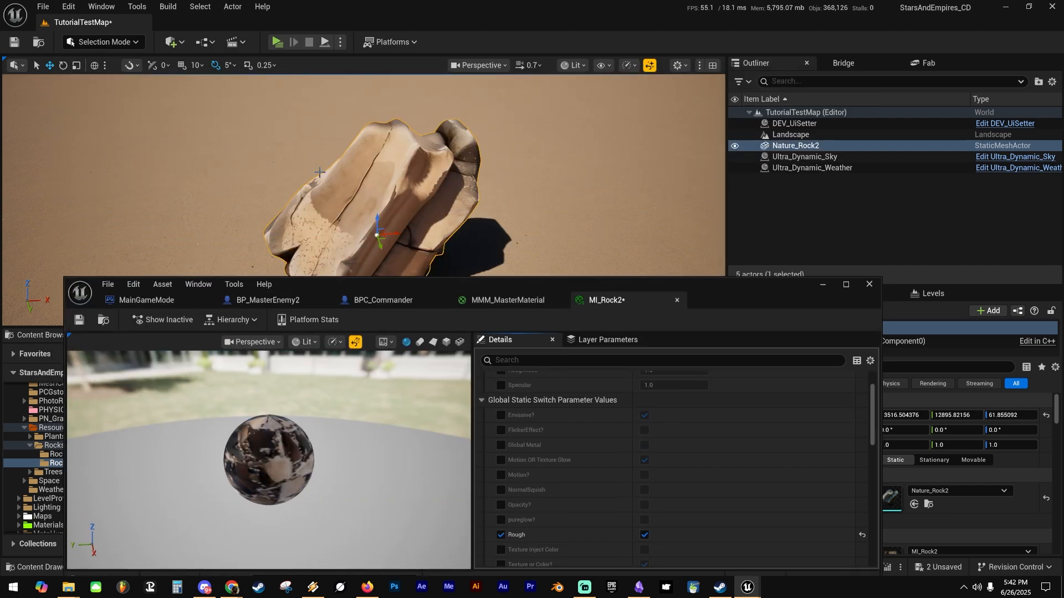
# Override the Specular and Roughness parameters of MI_Rock2 and set Roughness to 0.308.
pyautogui.scroll(3, 615, 476)
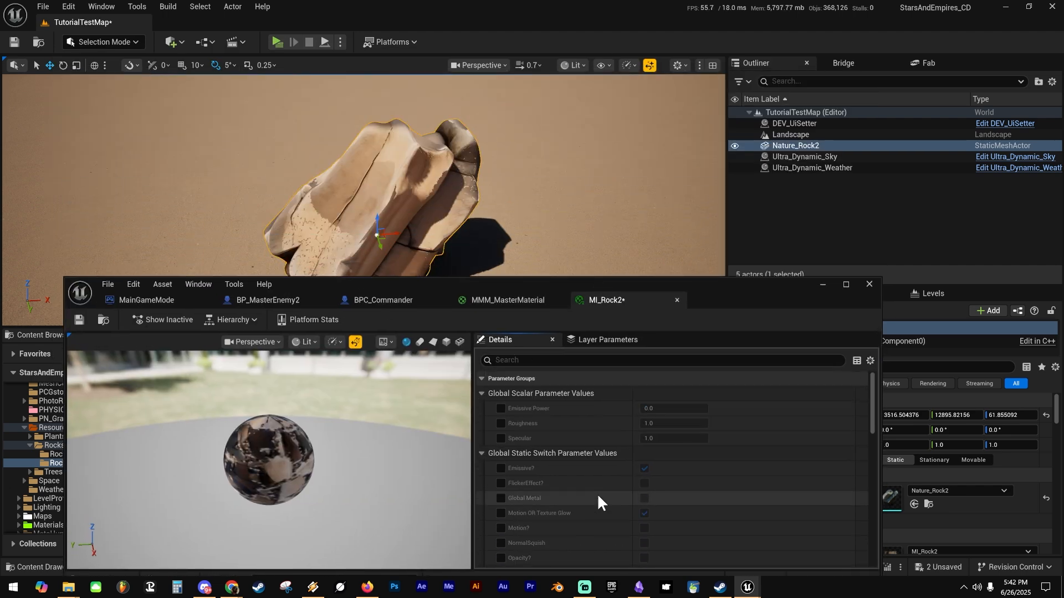
pyautogui.click(501, 438)
pyautogui.click(501, 422)
pyautogui.moveTo(657, 427); pyautogui.dragTo(615, 427)
# Enable the Global Metal static switch in MI_Rock2 and review its texture parameters.
pyautogui.scroll(-3, 580, 493)
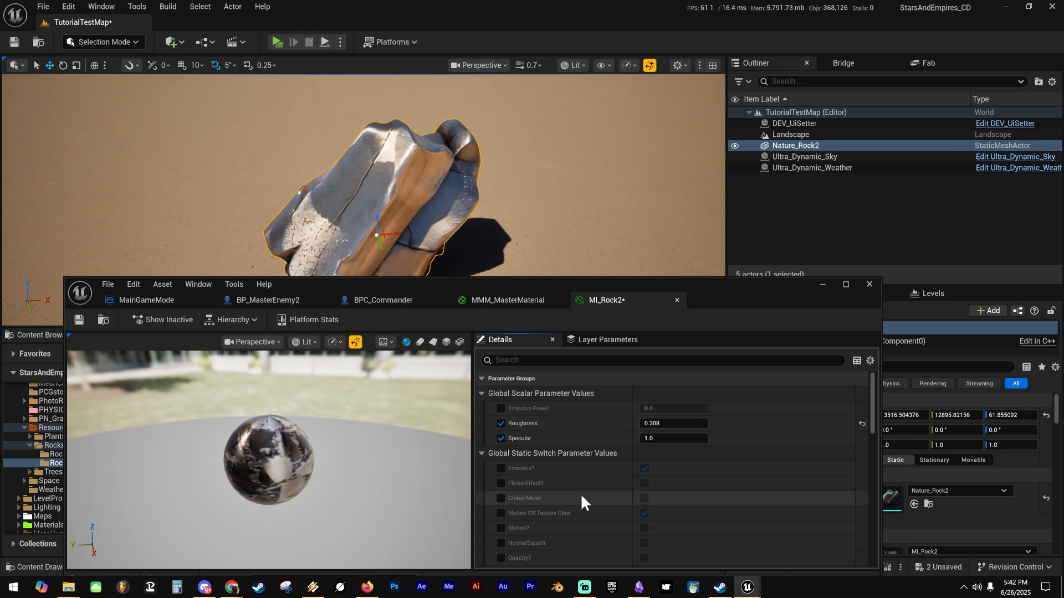
pyautogui.click(501, 409)
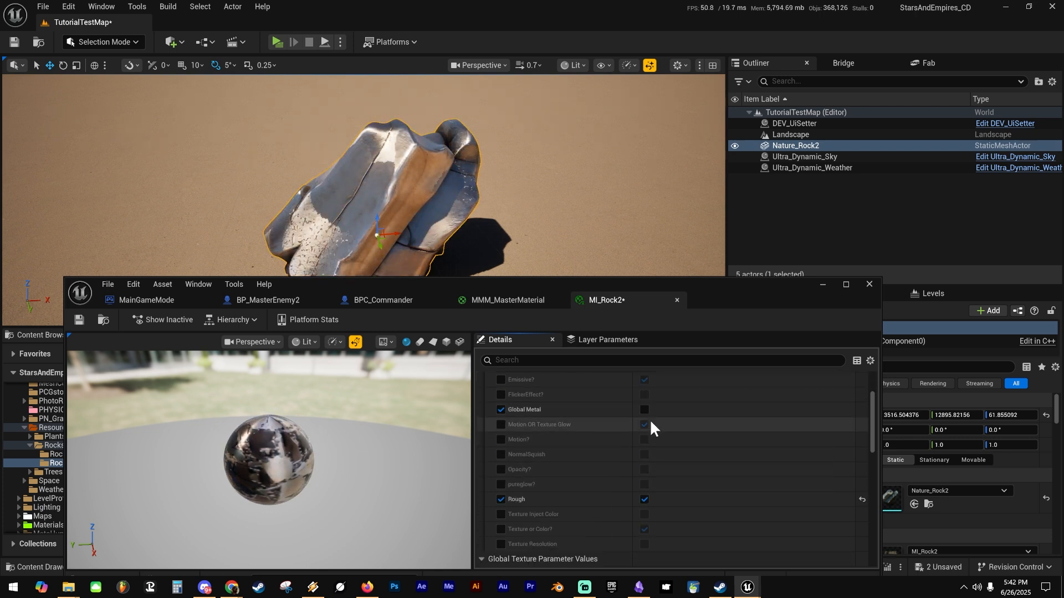
pyautogui.click(644, 409)
pyautogui.scroll(3, 568, 462)
pyautogui.scroll(-5, 565, 470)
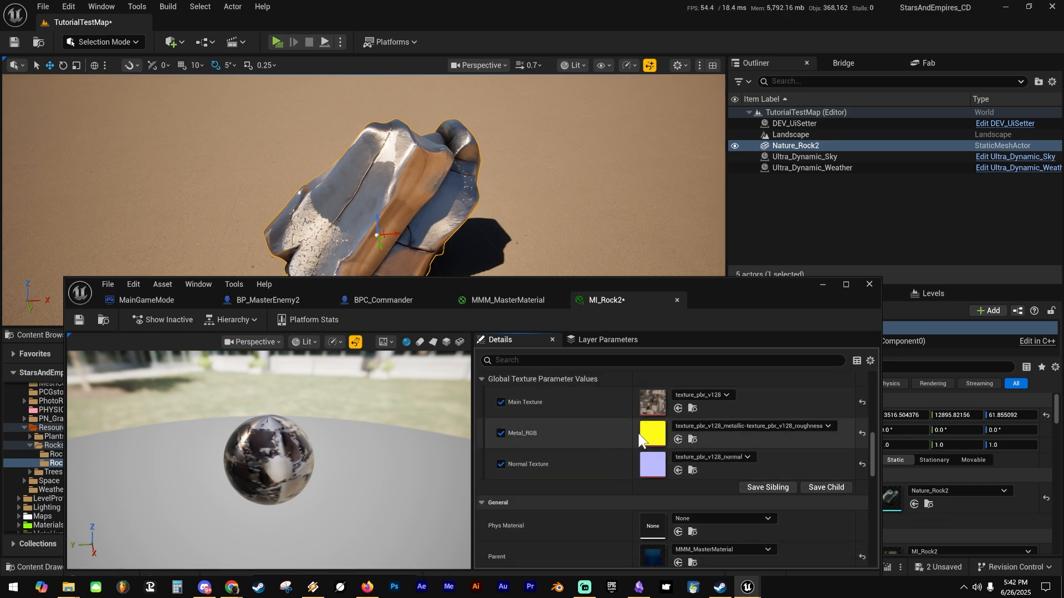
# Override Isolate Metal with 0.252, then set Roughness to 0.256 and Specular to 0.164 while checking the rock from another side.
pyautogui.scroll(5, 587, 428)
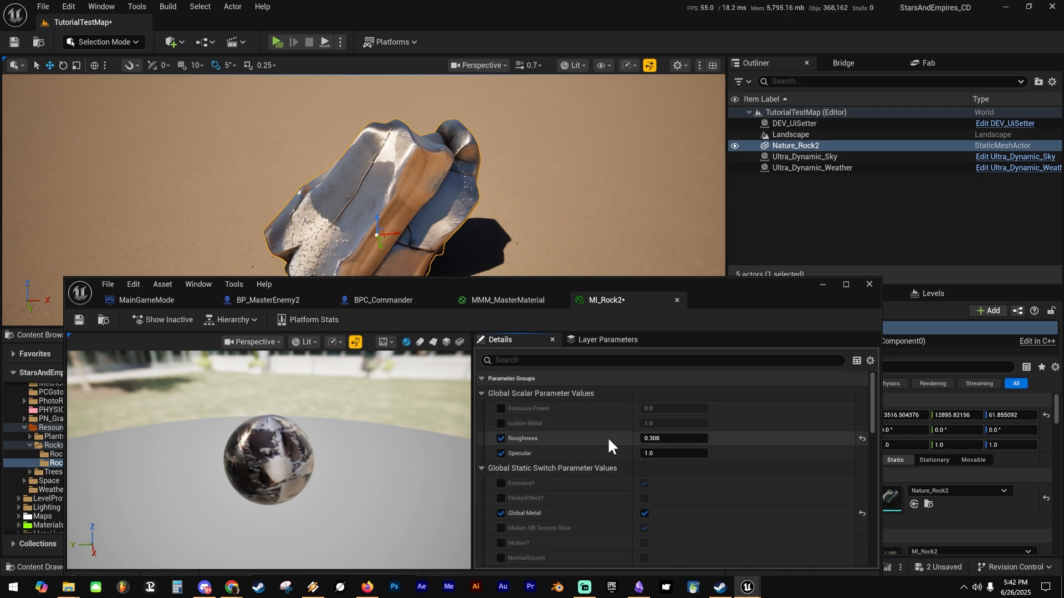
pyautogui.click(501, 424)
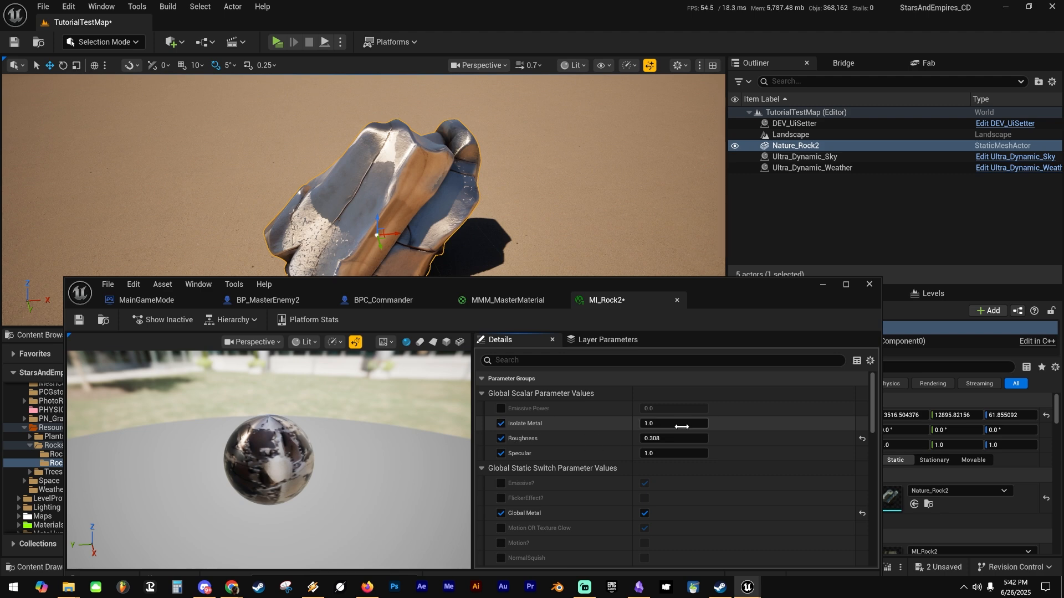
pyautogui.moveTo(681, 425); pyautogui.dragTo(643, 438)
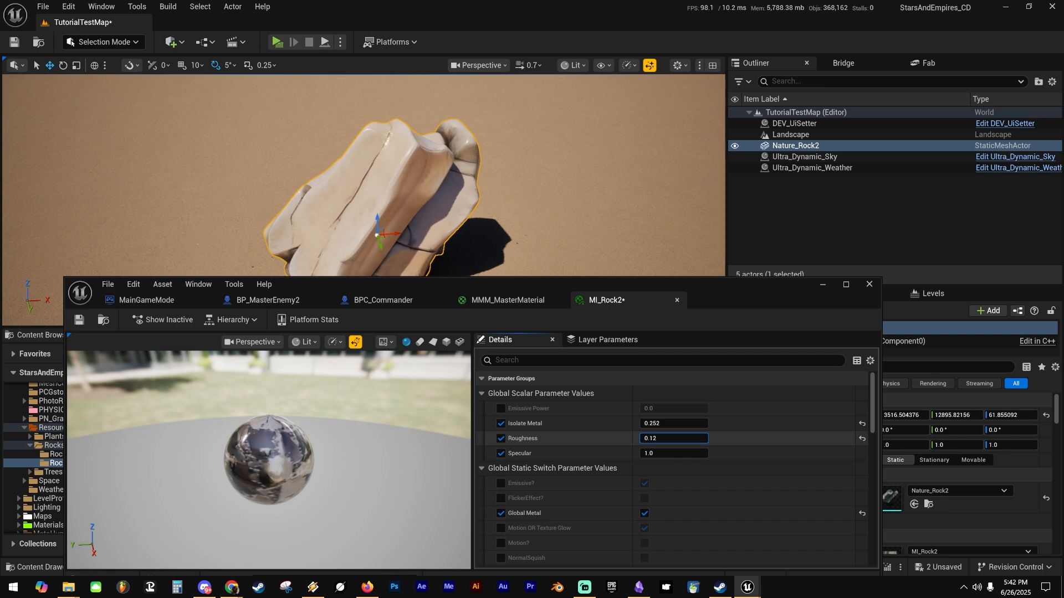
pyautogui.press('d')
pyautogui.moveTo(377, 183); pyautogui.dragTo(183, 187, button='right')
pyautogui.moveTo(482, 253); pyautogui.dragTo(571, 256, button='right')
pyautogui.moveTo(675, 454); pyautogui.dragTo(683, 439)
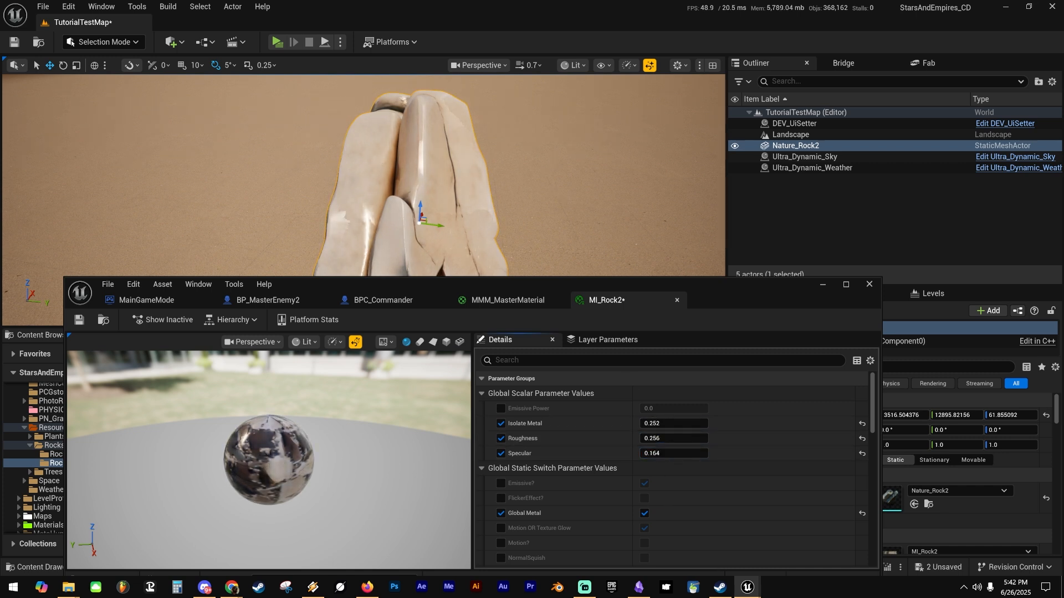
# Readjust Isolate Metal while viewing the rock from its far side, and review the assigned textures.
pyautogui.moveTo(499, 232); pyautogui.dragTo(355, 210, button='right')
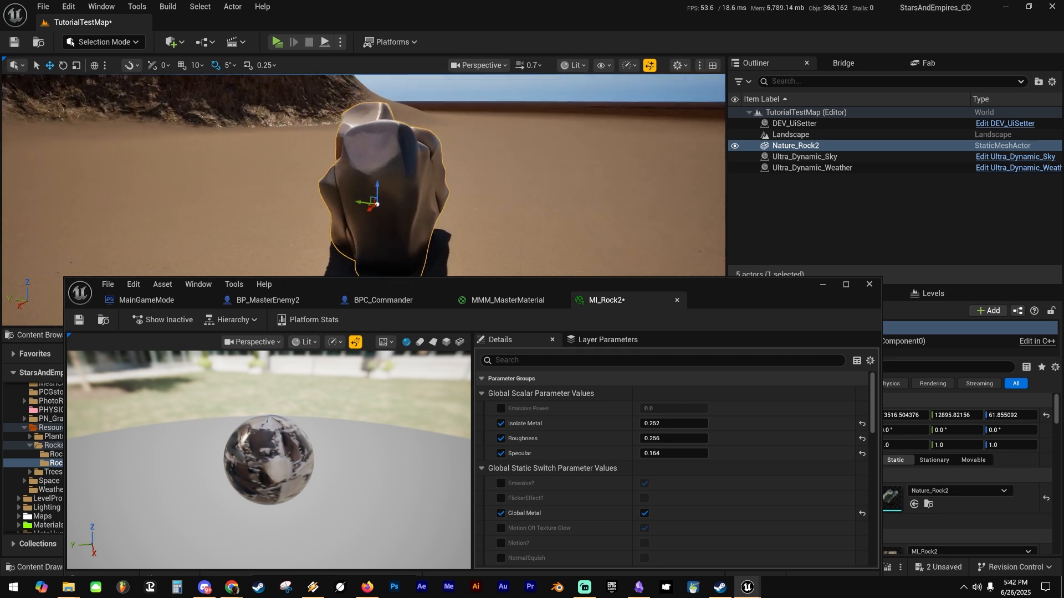
pyautogui.moveTo(458, 204); pyautogui.dragTo(451, 247, button='right')
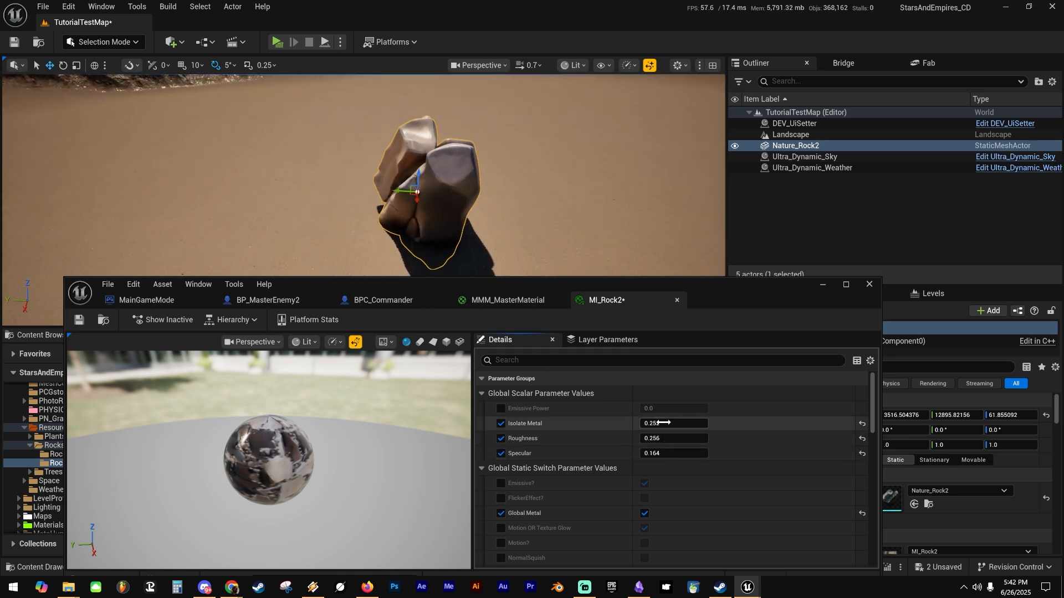
pyautogui.moveTo(662, 423); pyautogui.dragTo(704, 423)
pyautogui.moveTo(543, 222); pyautogui.dragTo(510, 241, button='right')
pyautogui.scroll(-7, 585, 469)
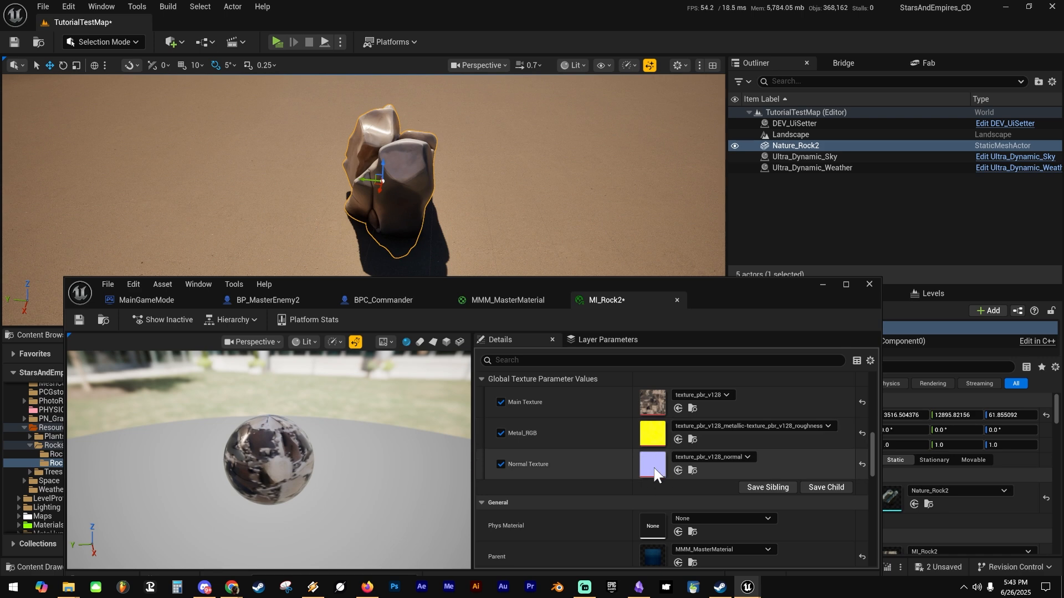
# Rotate Nature_Rock2 onto its side, view it from several angles, and set Isolate Metal to 0.171856 and Roughness to 0.756.
pyautogui.press('a')
pyautogui.moveTo(565, 199); pyautogui.dragTo(294, 218, button='right')
pyautogui.press('w')
pyautogui.press('s')
pyautogui.press('d')
pyautogui.press('s')
pyautogui.press('d')
pyautogui.press('w')
pyautogui.press('s')
pyautogui.press('a')
pyautogui.press('d')
pyautogui.press('a')
pyautogui.scroll(5, 588, 496)
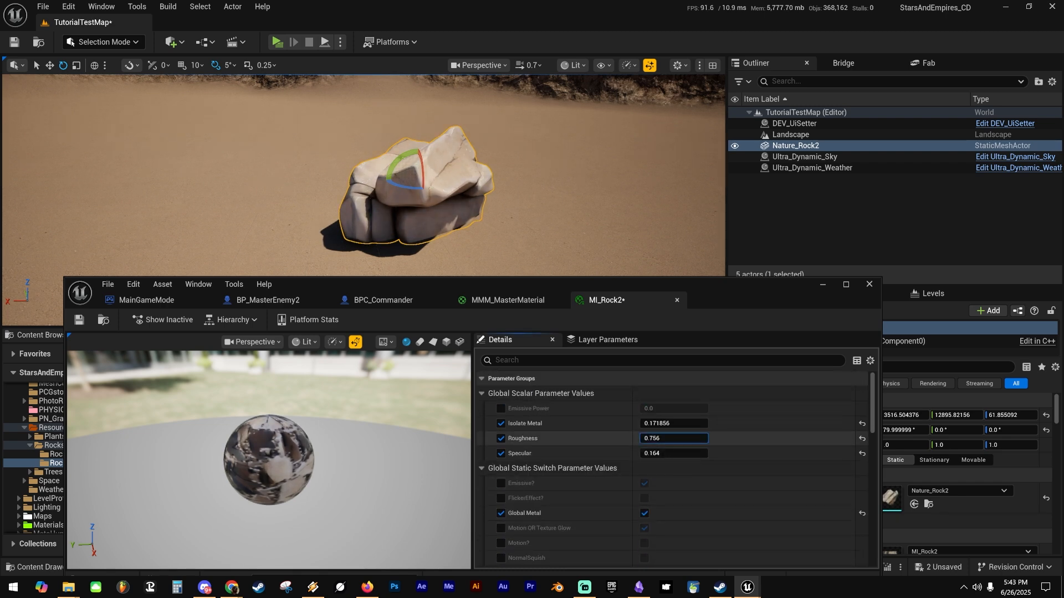
# Examine the rock at ground level and set Isolate Metal to 0.043856 and Specular to 0.764.
pyautogui.press('a')
pyautogui.moveTo(477, 222); pyautogui.dragTo(543, 174, button='right')
pyautogui.press('w')
pyautogui.press('d')
pyautogui.press('s')
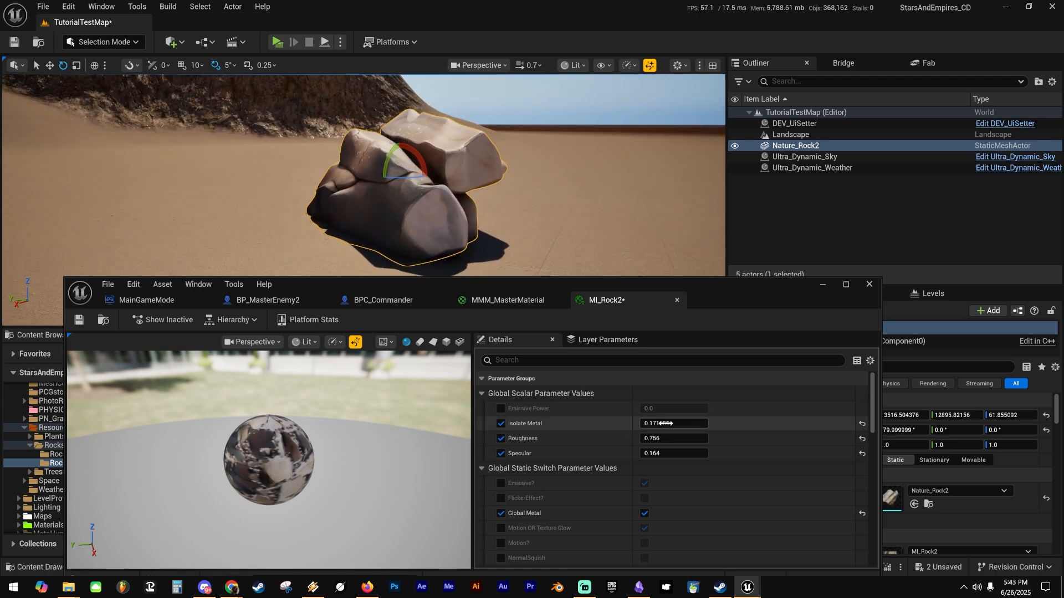
pyautogui.moveTo(665, 423); pyautogui.dragTo(698, 423)
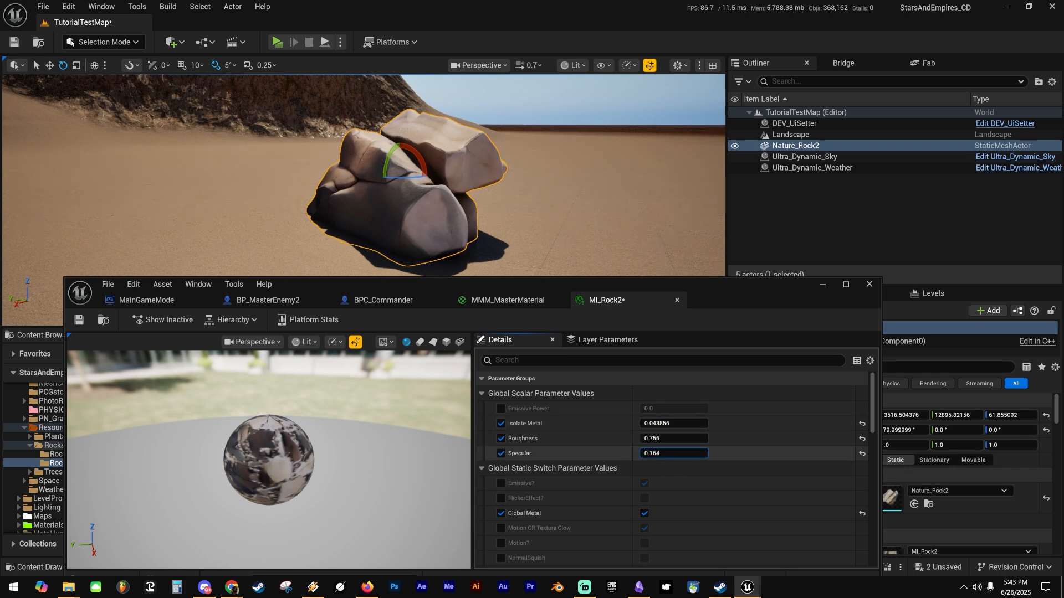
pyautogui.moveTo(656, 455); pyautogui.dragTo(690, 454)
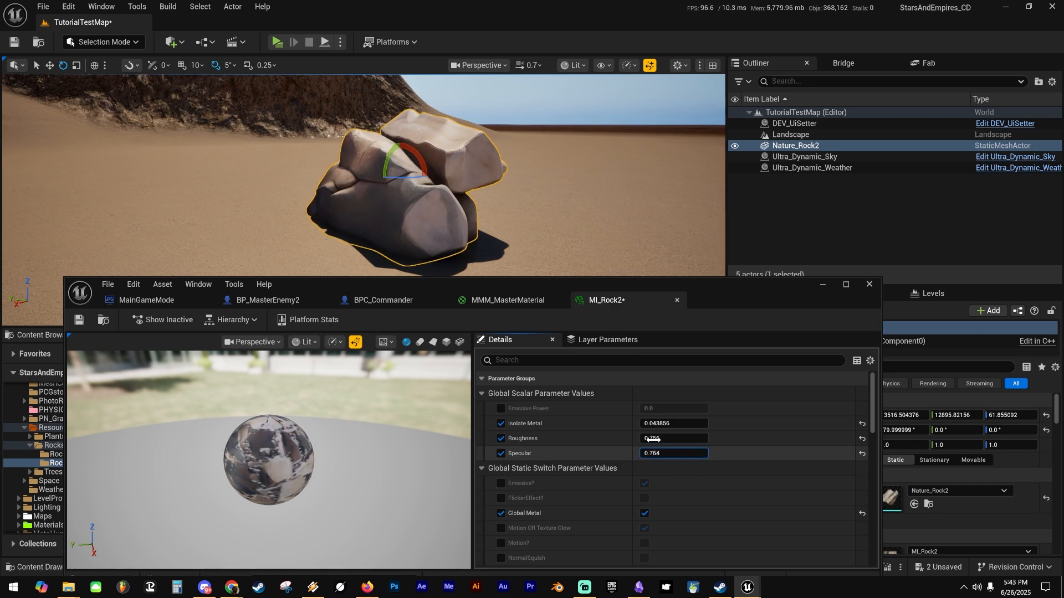
# View the rock from above and set Roughness to 0.82 in MI_Rock2.
pyautogui.press('a')
pyautogui.moveTo(560, 222); pyautogui.dragTo(560, 269, button='right')
pyautogui.press('d')
pyautogui.press('s')
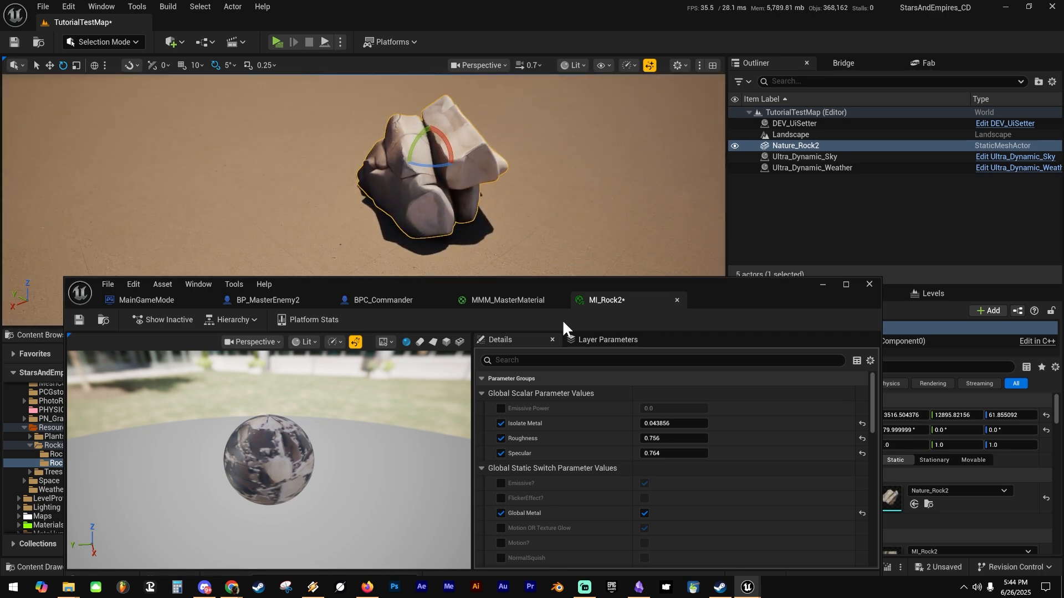
pyautogui.moveTo(665, 439)
pyautogui.mouseDown()
pyautogui.moveTo(693, 439)
pyautogui.moveTo(655, 439)
pyautogui.mouseUp()
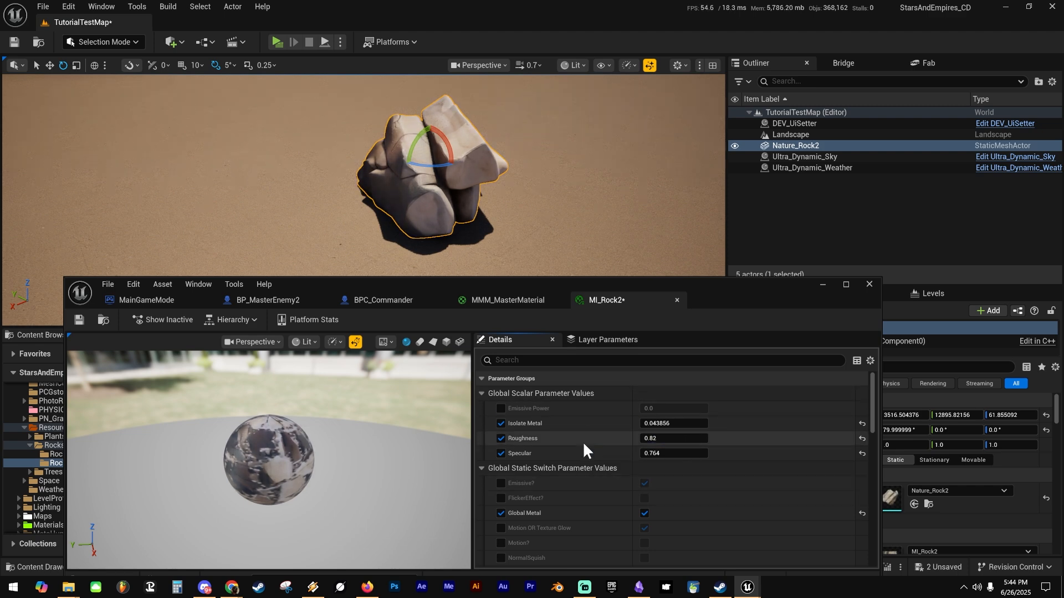
# Examine the rock at a low angle, the MMM_MasterMaterial graph, and the texture and static switch parameters of MI_Rock2.
pyautogui.moveTo(488, 222); pyautogui.dragTo(537, 323, button='right')
pyautogui.press('s')
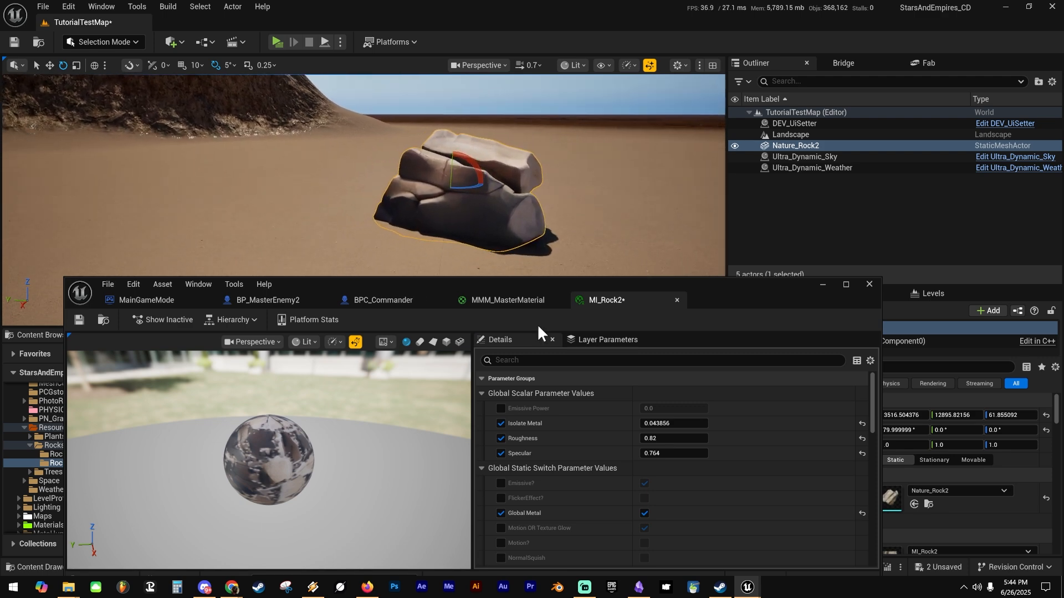
pyautogui.scroll(-10, 594, 458)
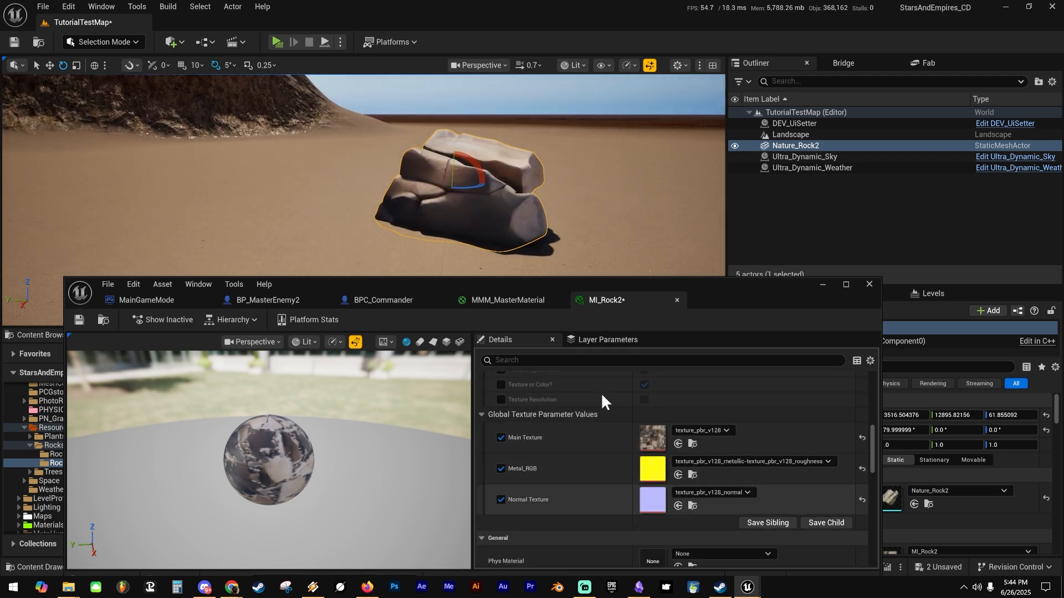
pyautogui.click(524, 297)
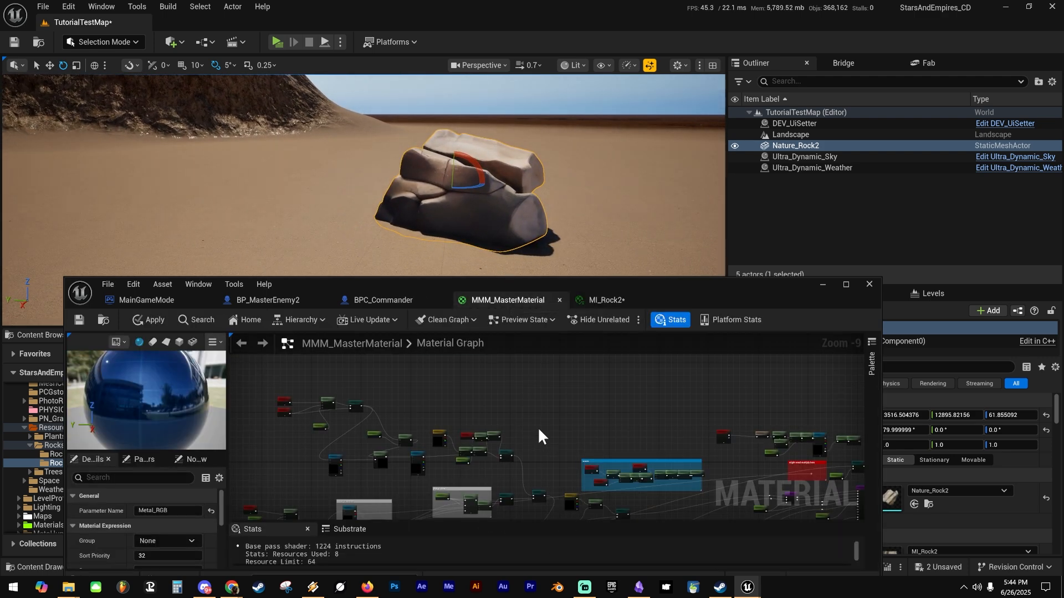
pyautogui.moveTo(539, 430); pyautogui.dragTo(451, 338, button='right')
pyautogui.moveTo(672, 425); pyautogui.dragTo(604, 376, button='right')
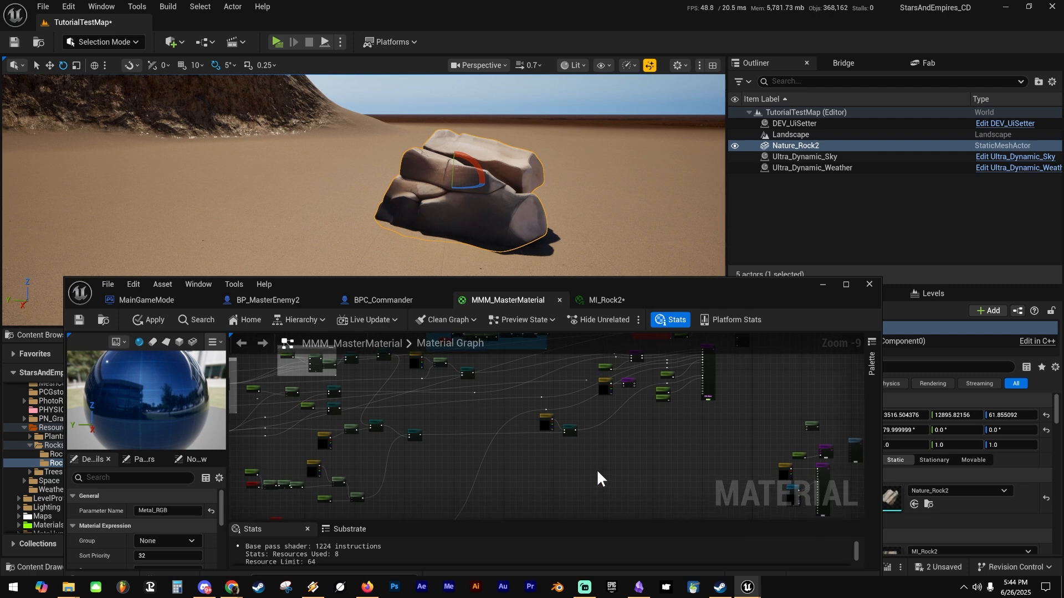
pyautogui.click(605, 302)
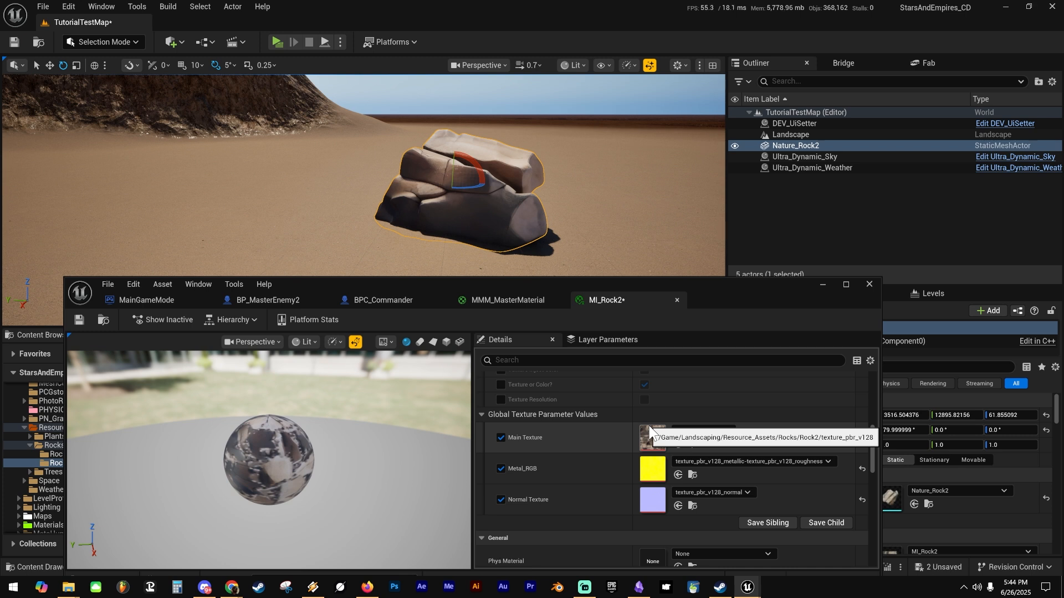
pyautogui.scroll(3, 620, 424)
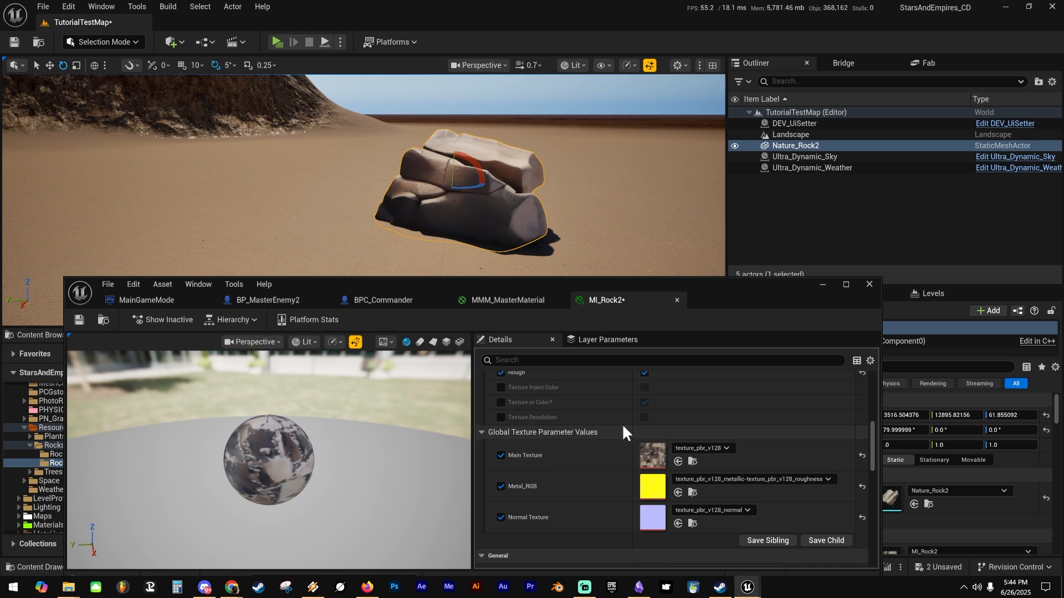
pyautogui.scroll(2, 575, 450)
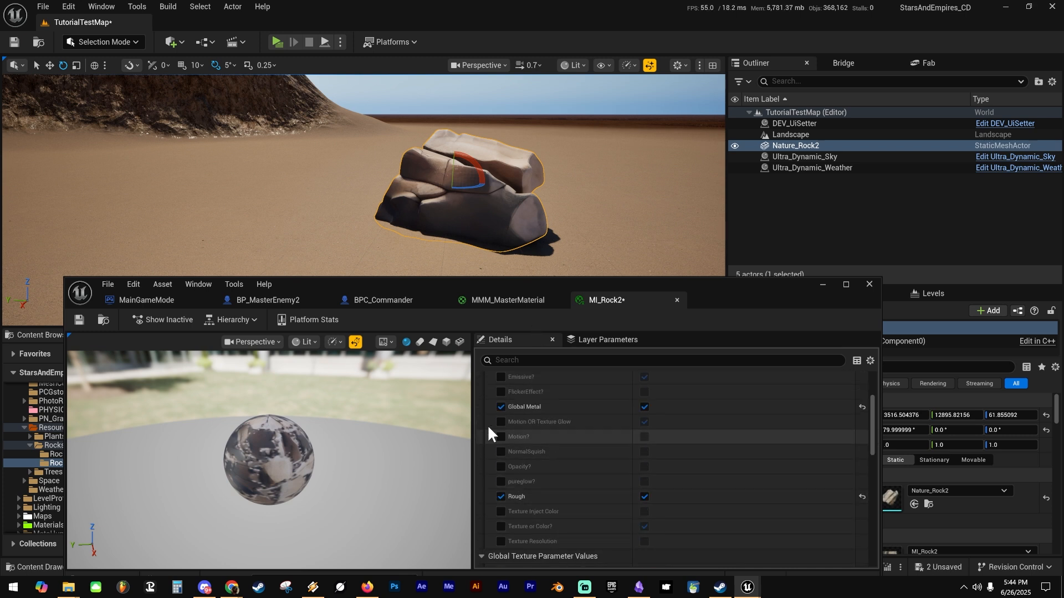
pyautogui.scroll(1, 560, 441)
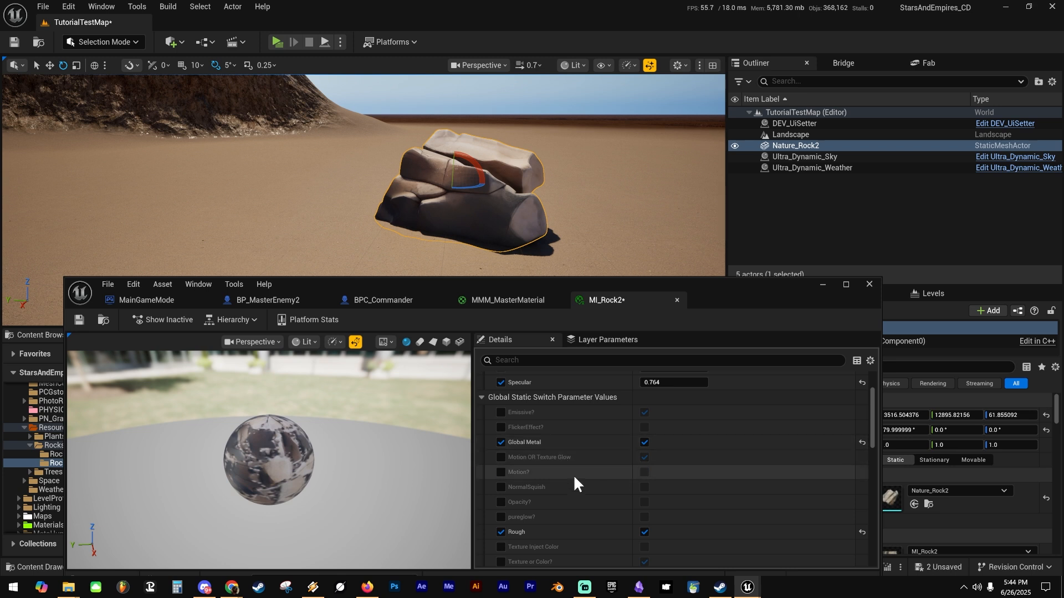
# Try the Motion? static switch on MI_Rock2, overriding Speed with 0.05.
pyautogui.click(501, 473)
pyautogui.click(644, 472)
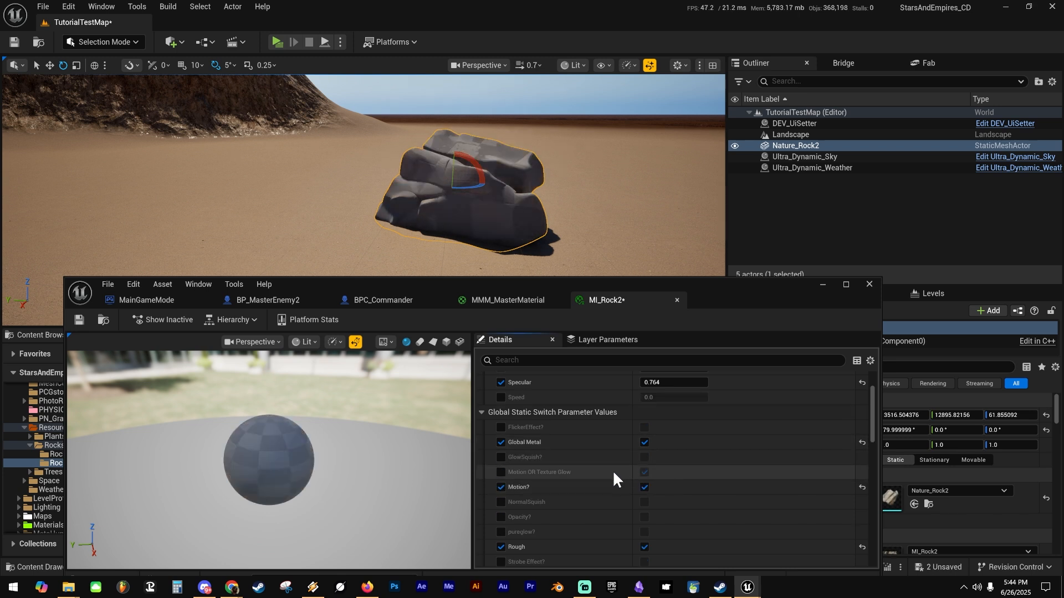
pyautogui.click(645, 487)
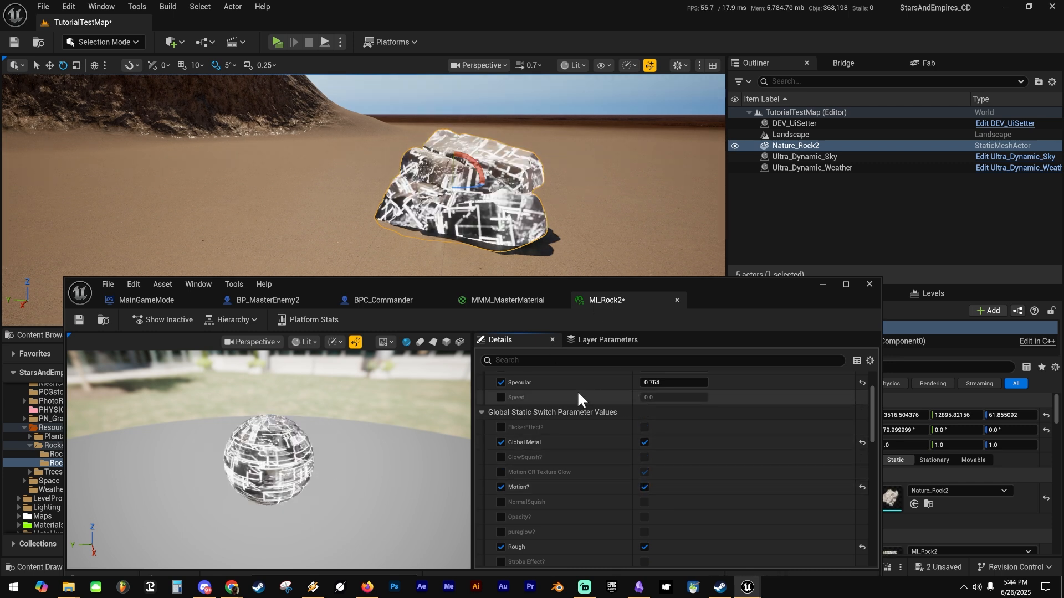
pyautogui.scroll(2, 576, 390)
pyautogui.click(501, 432)
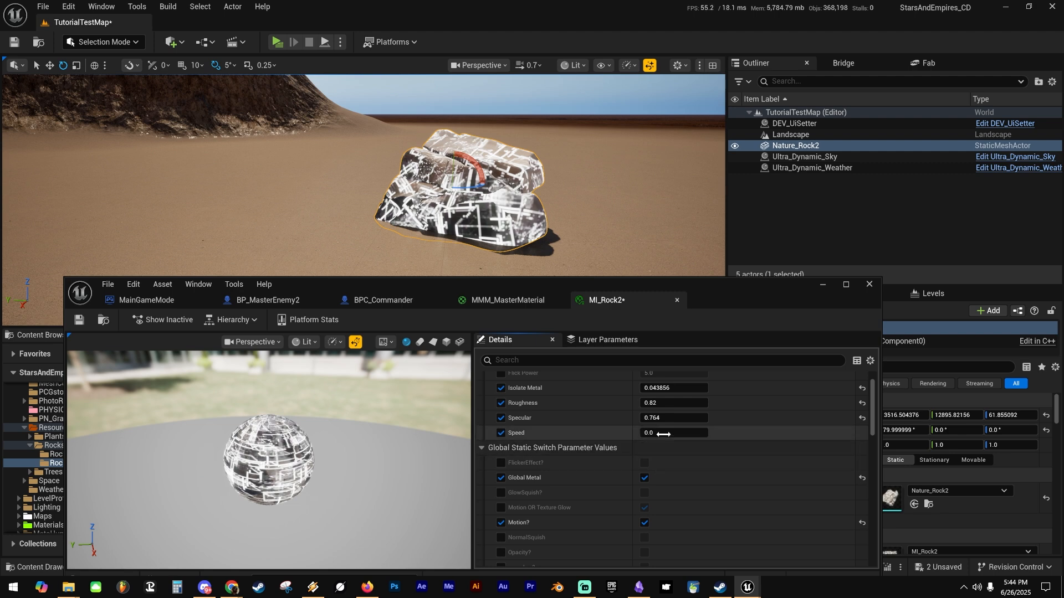
pyautogui.press('Return')
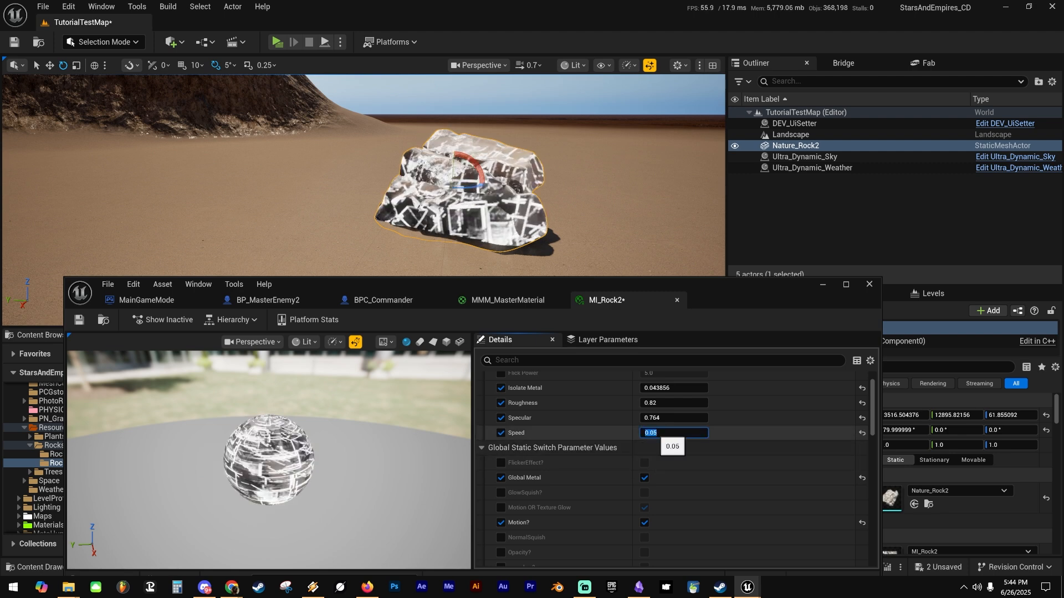
# Turn off Motion?, set Roughness to 0.136 in MI_Rock2, and rotate Nature_Rock2 to 55° in Y and 180° in Z.
pyautogui.press('w')
pyautogui.moveTo(576, 221); pyautogui.dragTo(518, 220, button='right')
pyautogui.press('d')
pyautogui.press('s')
pyautogui.press('d')
pyautogui.press('s')
pyautogui.press('w')
pyautogui.press('d')
pyautogui.press('s')
pyautogui.press('a')
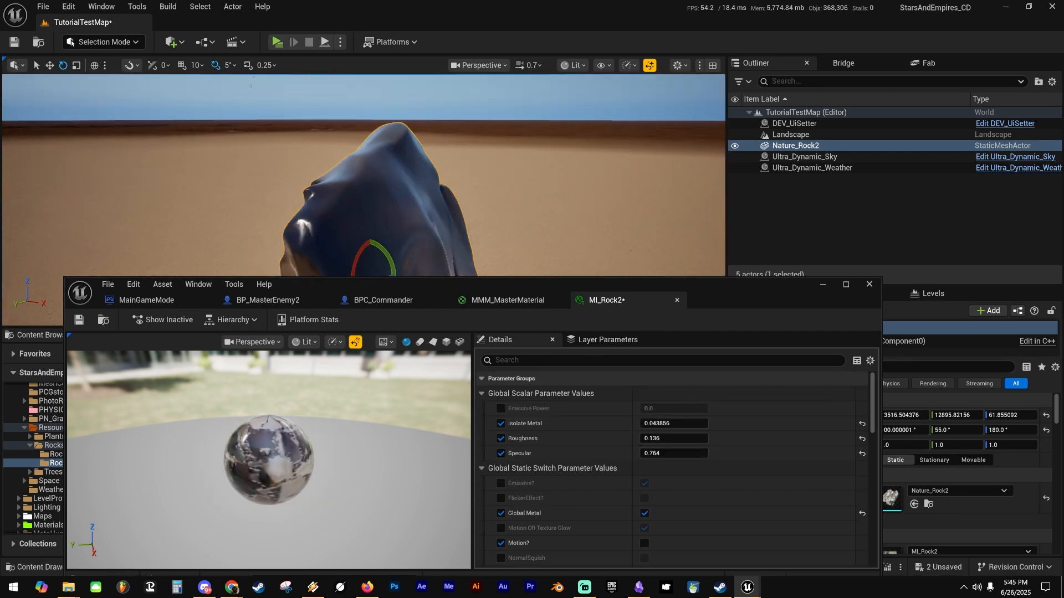
# Examine the rotated Nature_Rock2 from several viewpoints and save all modified assets and the map.
pyautogui.press('a')
pyautogui.moveTo(499, 194); pyautogui.dragTo(466, 213, button='right')
pyautogui.press('d')
pyautogui.press('s')
pyautogui.press('a')
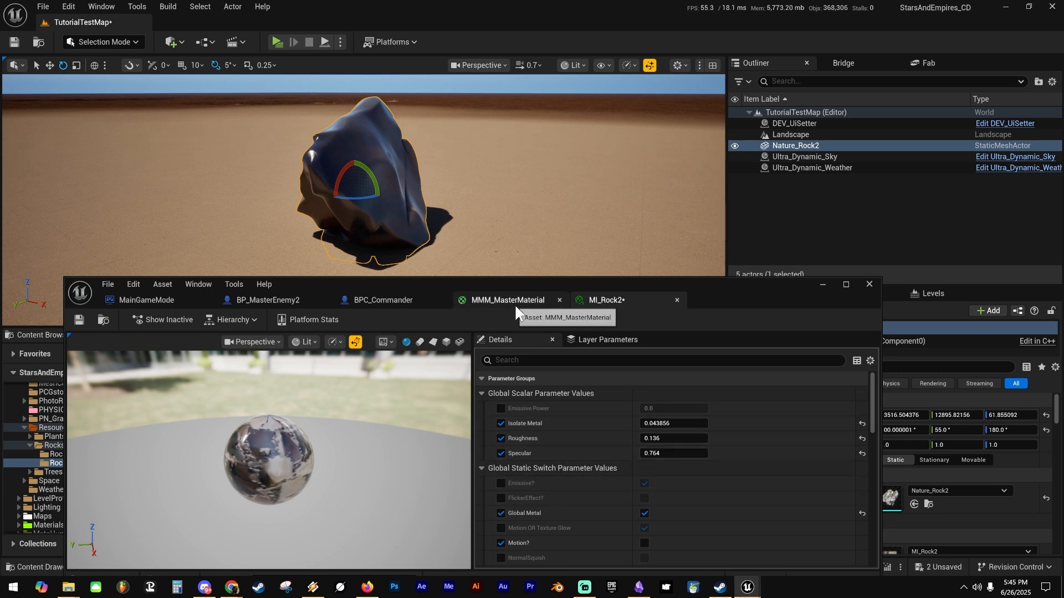
pyautogui.hotkey('ctrl', 'shift', 's')
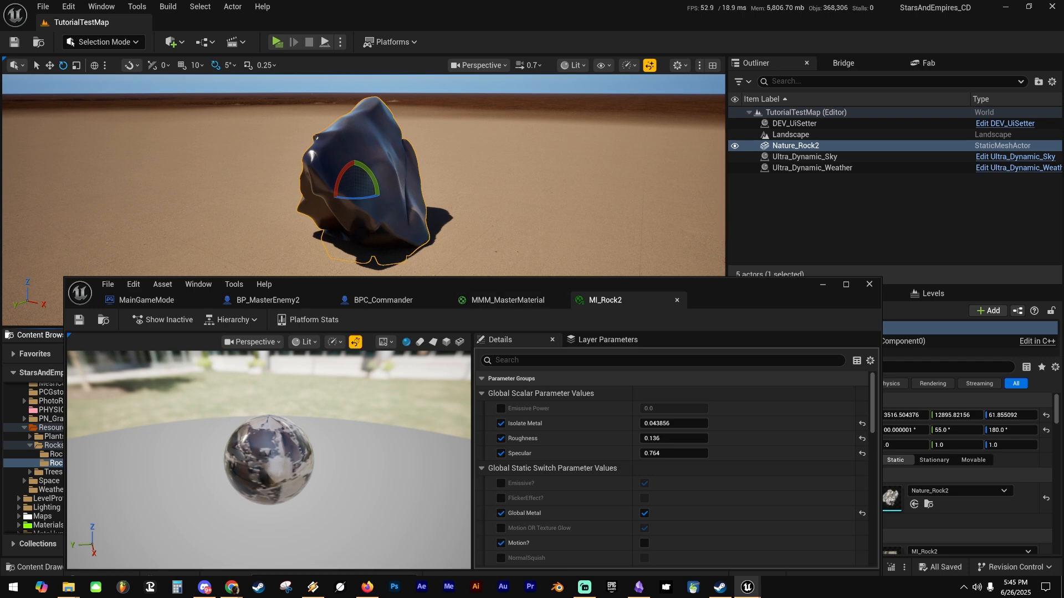
# Delete Nature_Rock2 from TutorialTestMap, move the asset editor window out of the way, and save the map.
pyautogui.press('Delete')
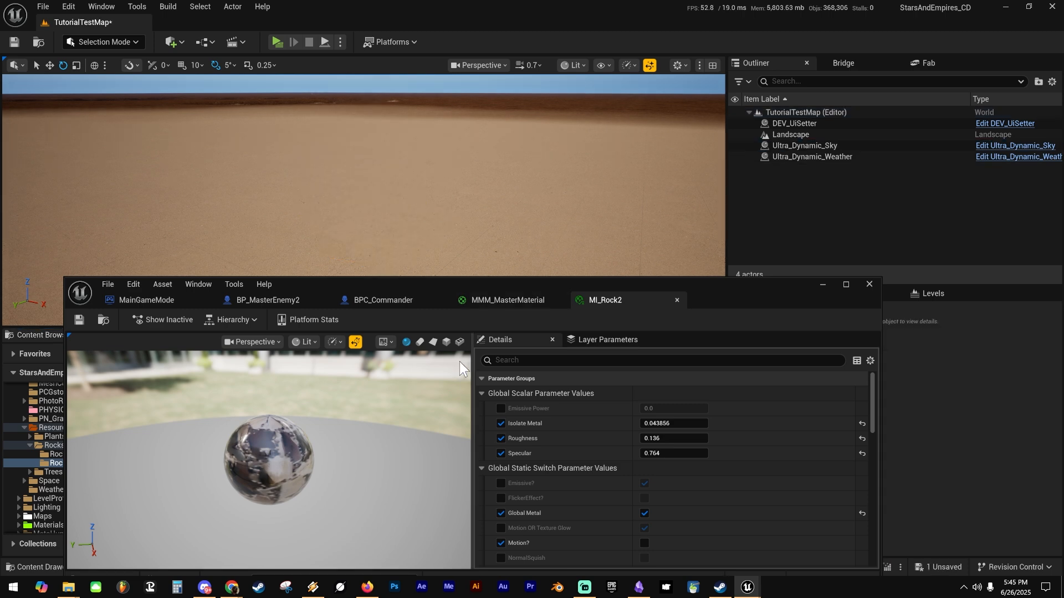
pyautogui.moveTo(564, 281); pyautogui.dragTo(1063, 285)
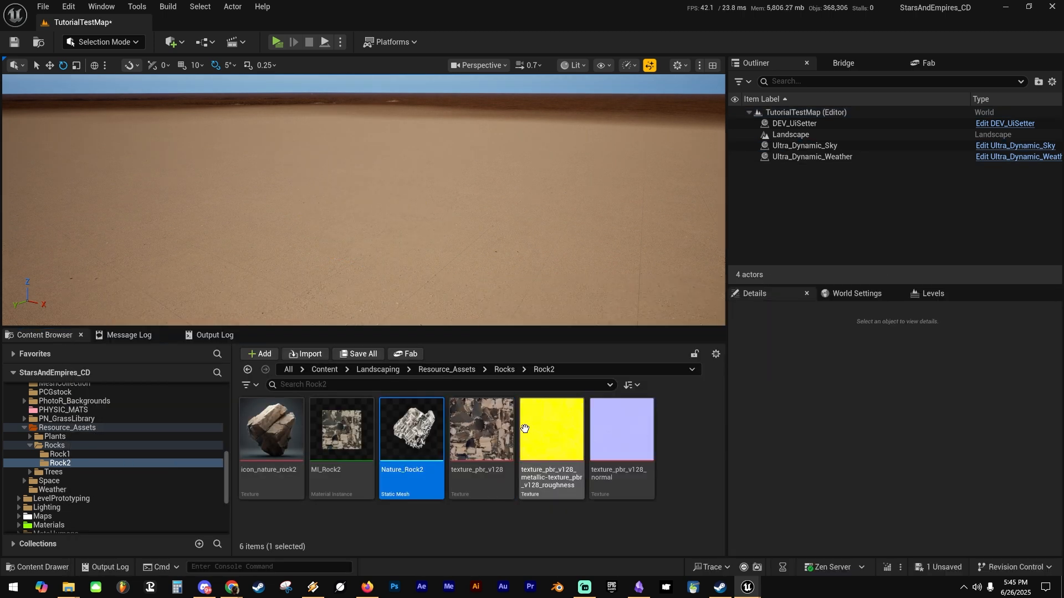
pyautogui.click(672, 407)
pyautogui.hotkey('ctrl', 's')
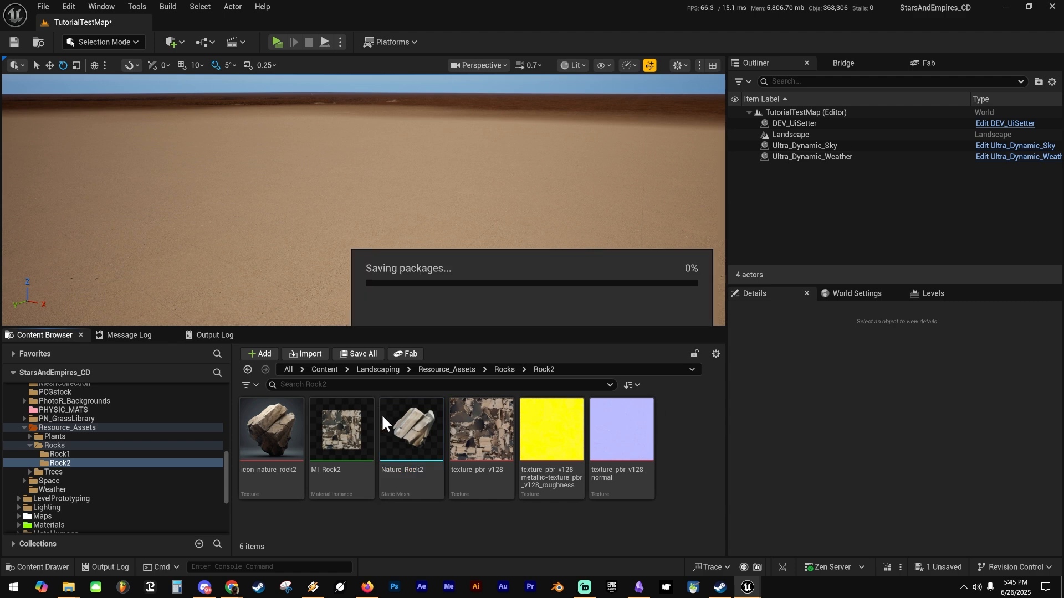
# Try SM_Rock1 from the Rock1 folder in the level, inspect it, delete it again and save.
pyautogui.click(78, 454)
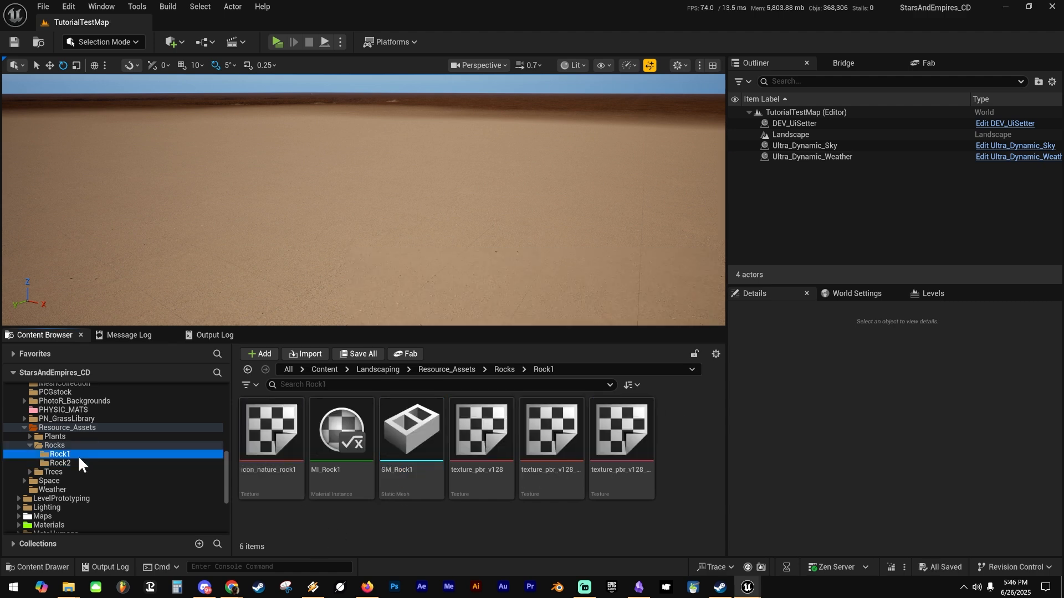
pyautogui.moveTo(409, 426); pyautogui.dragTo(354, 242)
pyautogui.press('w')
pyautogui.moveTo(354, 243); pyautogui.dragTo(483, 215, button='right')
pyautogui.press('s')
pyautogui.press('d')
pyautogui.press('w')
pyautogui.press('a')
pyautogui.press('Delete')
pyautogui.hotkey('ctrl', 's')
# Bring back the asset editor window and close MI_Rock2 and MMM_MasterMaterial, discarding the material's unapplied changes.
pyautogui.scroll(8, 117, 441)
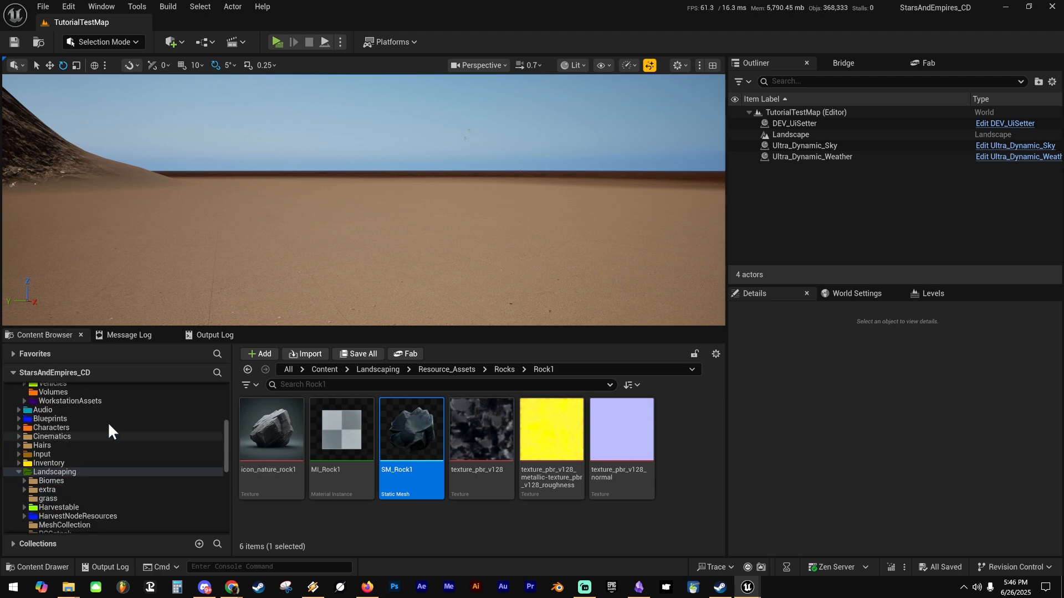
pyautogui.scroll(-4, 127, 464)
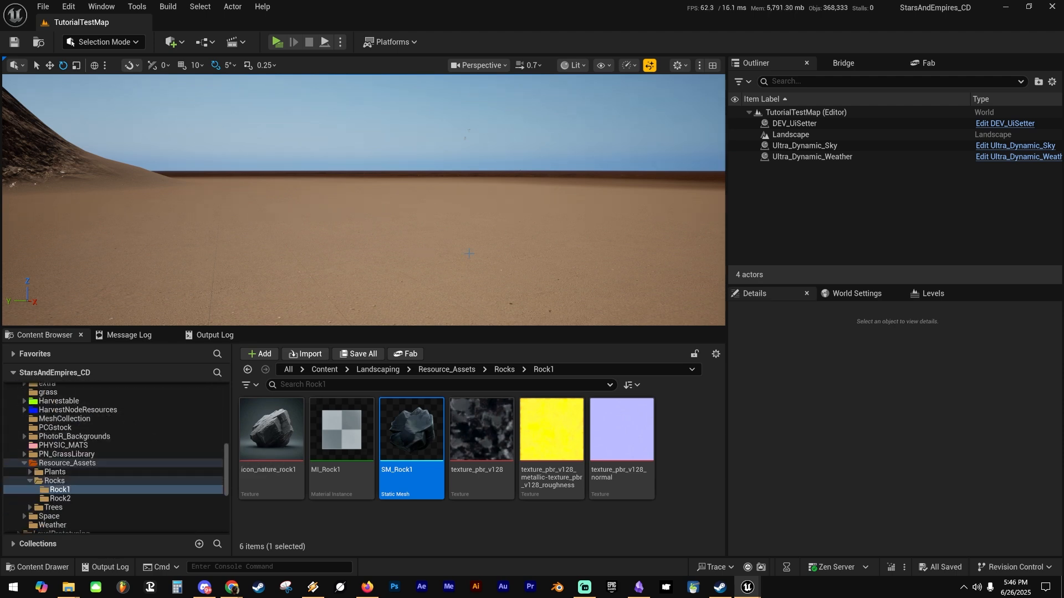
pyautogui.moveTo(1063, 111); pyautogui.dragTo(610, 66)
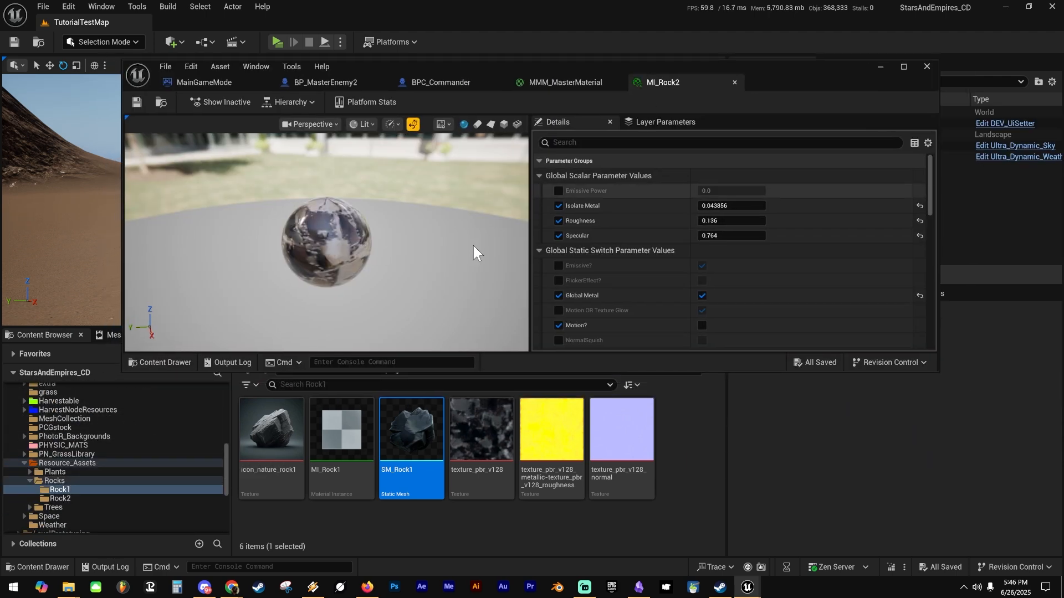
pyautogui.click(735, 82)
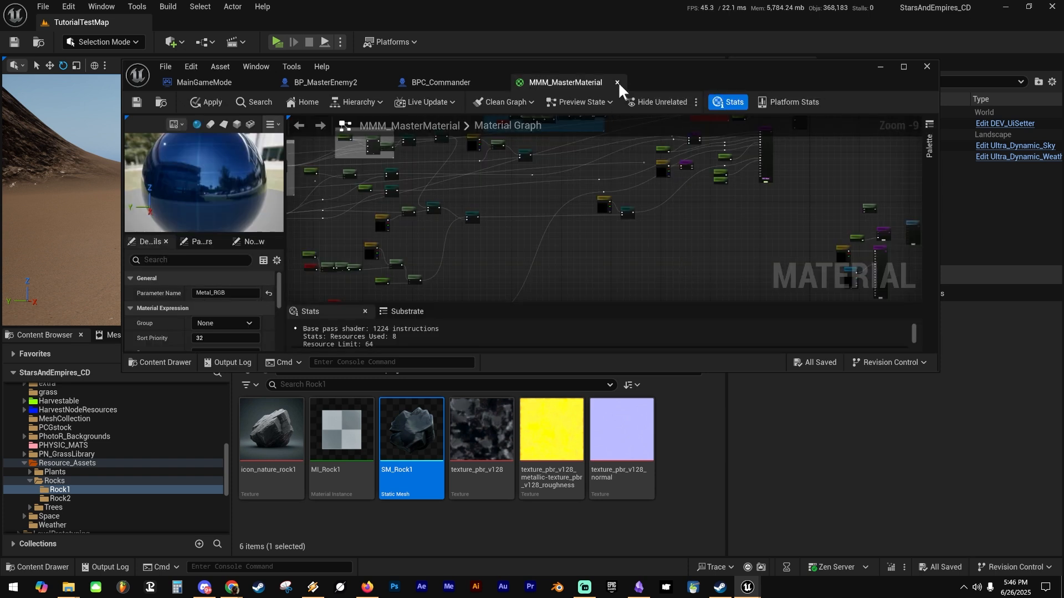
pyautogui.click(617, 82)
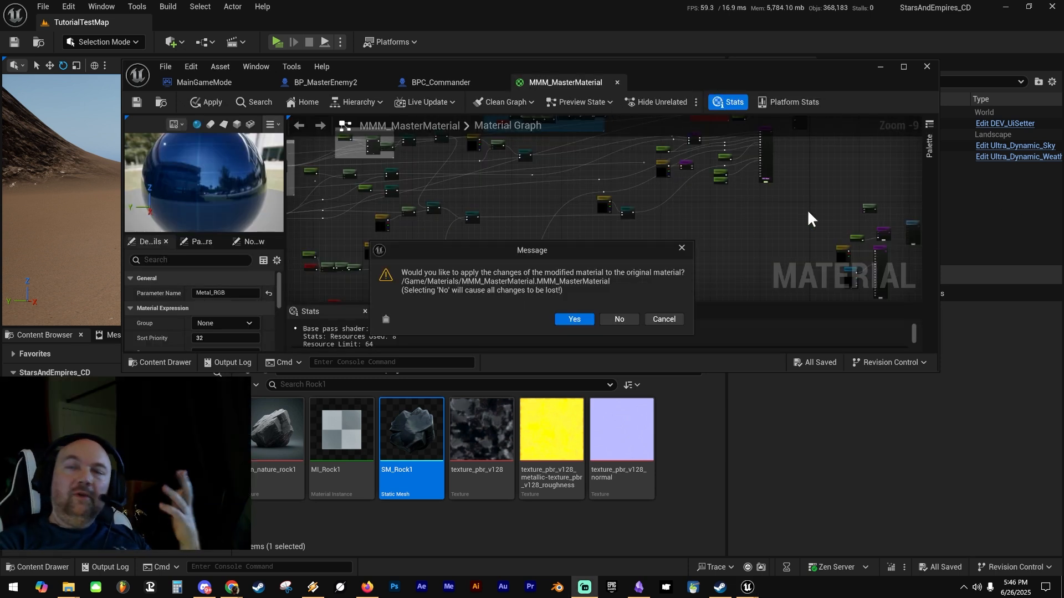
pyautogui.click(618, 319)
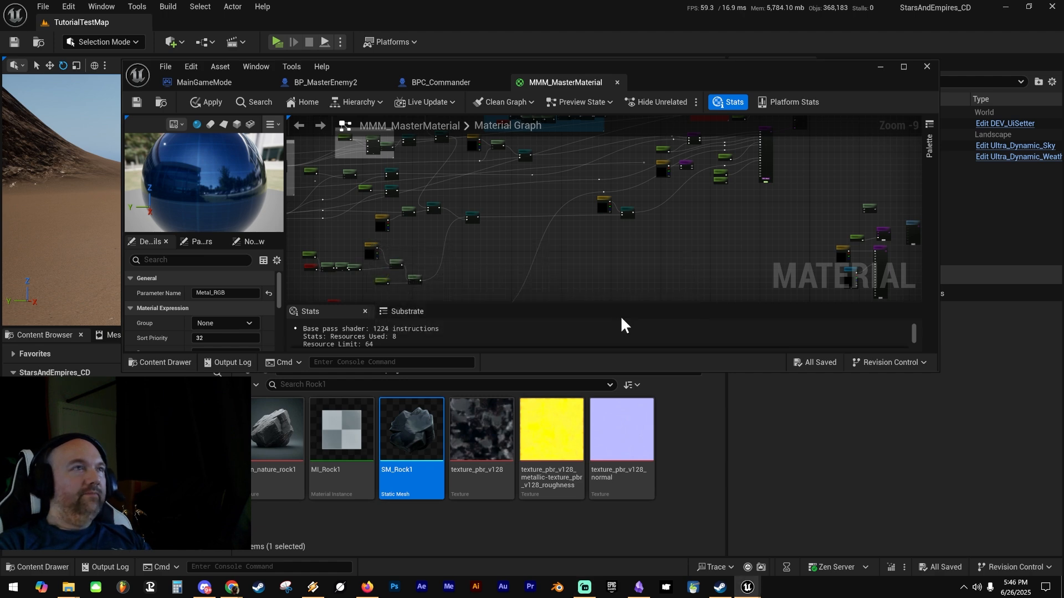
# Return to the level and examine the desert landscape, its hills and the ground surface up close.
pyautogui.moveTo(641, 158)
pyautogui.mouseDown(button='right')
pyautogui.moveTo(629, 176)
pyautogui.moveTo(535, 197)
pyautogui.mouseUp(button='right')
pyautogui.doubleClick(664, 68)
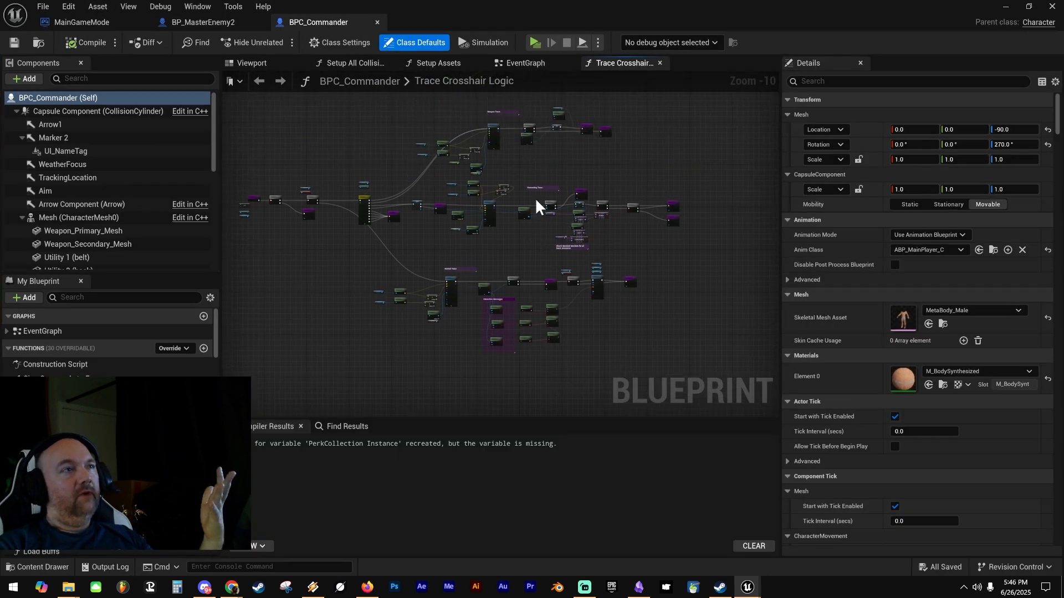
pyautogui.doubleClick(470, 8)
pyautogui.click(442, 229)
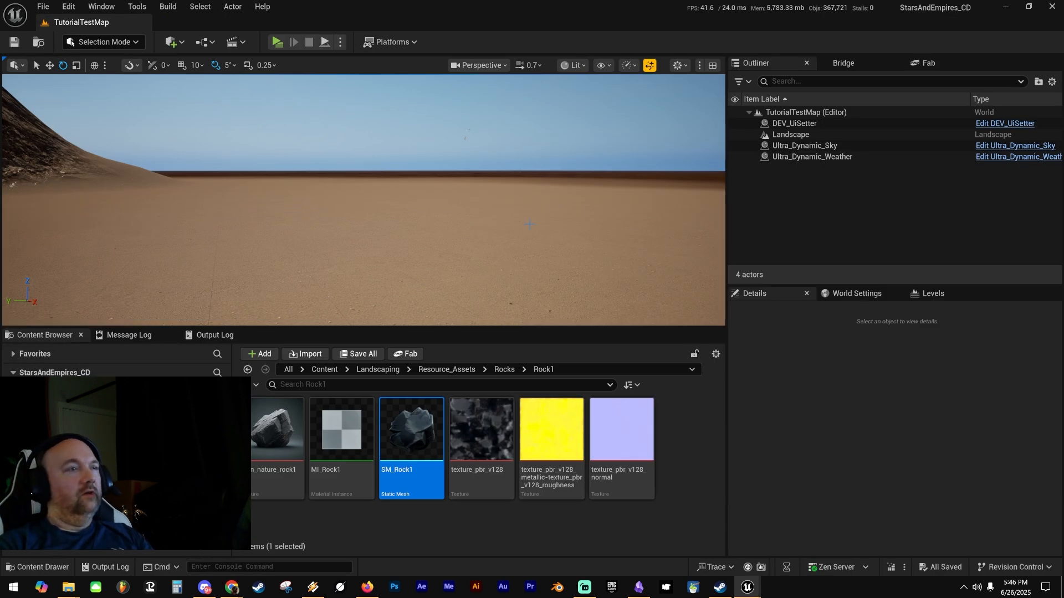
pyautogui.moveTo(441, 230); pyautogui.dragTo(528, 220, button='right')
pyautogui.scroll(4, 355, 253)
pyautogui.press('s')
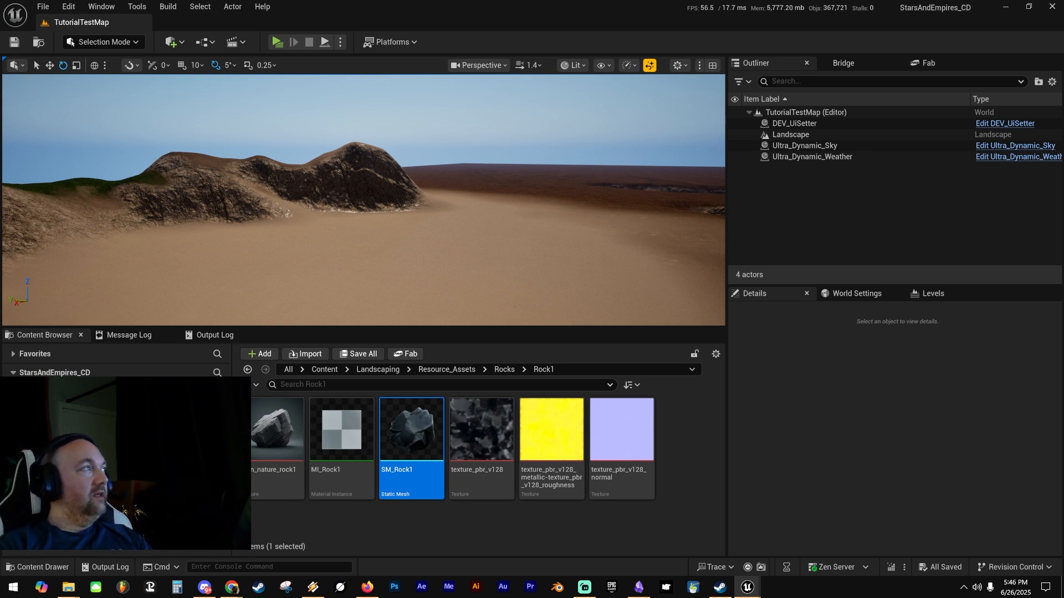
pyautogui.click(687, 446)
pyautogui.moveTo(492, 156); pyautogui.dragTo(510, 154, button='right')
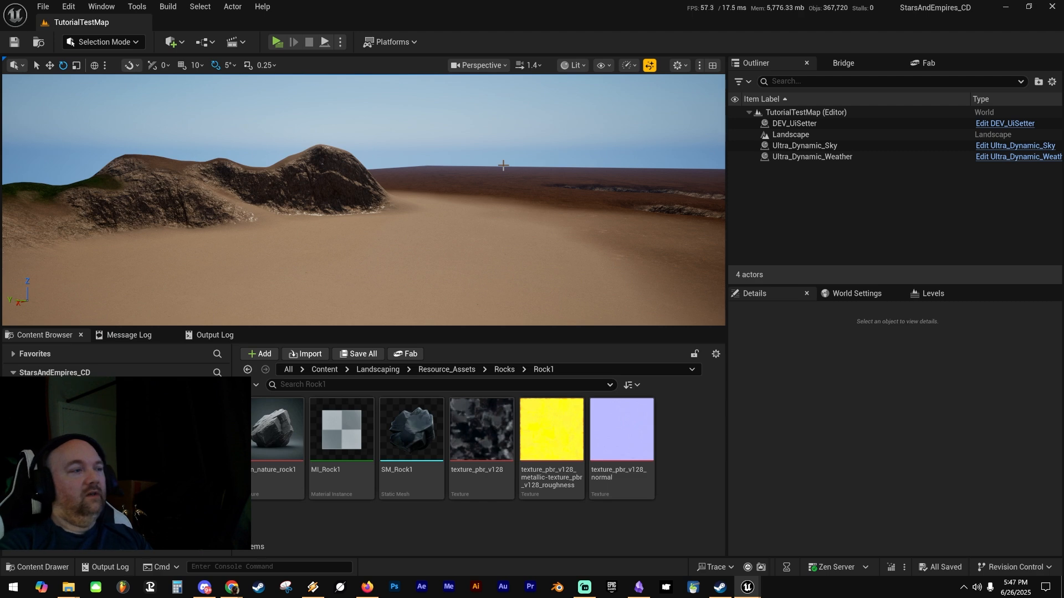
pyautogui.moveTo(503, 165); pyautogui.dragTo(488, 202, button='right')
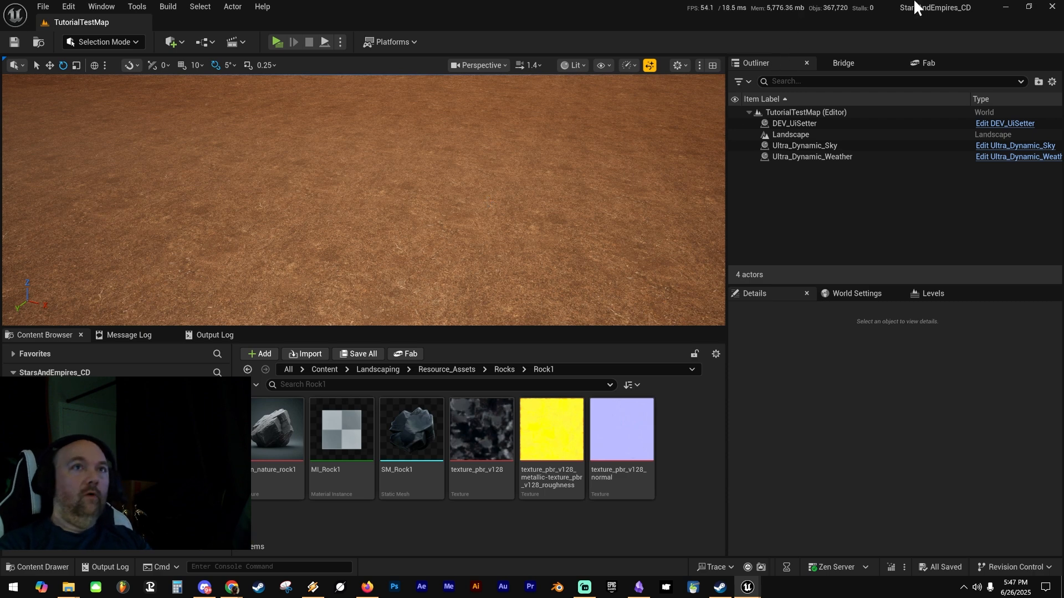
# Check the free landscape material listings in Fab and compare them with the terrain in the level.
pyautogui.click(931, 62)
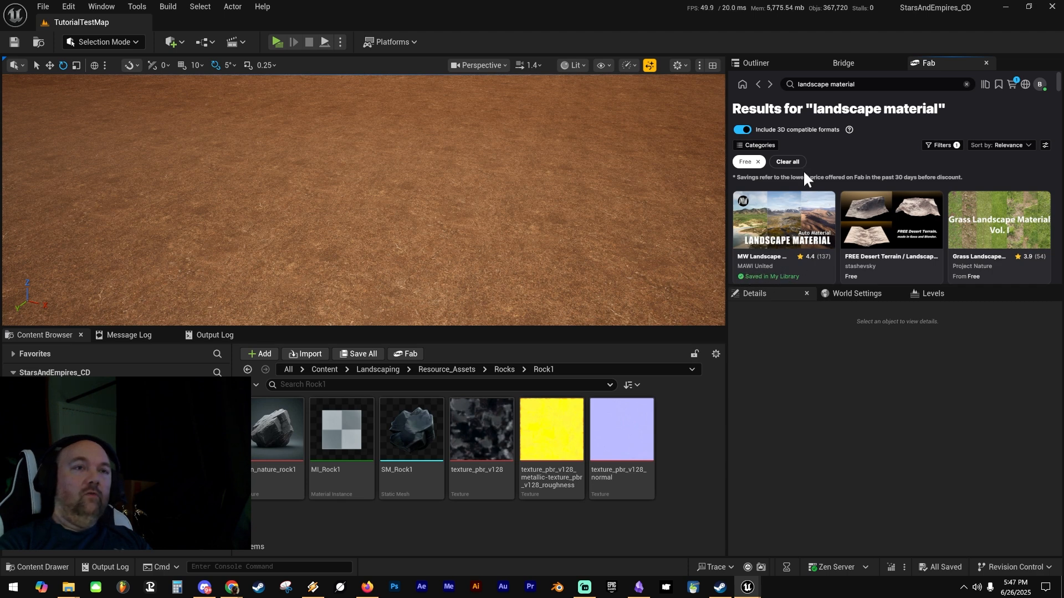
pyautogui.moveTo(775, 225)
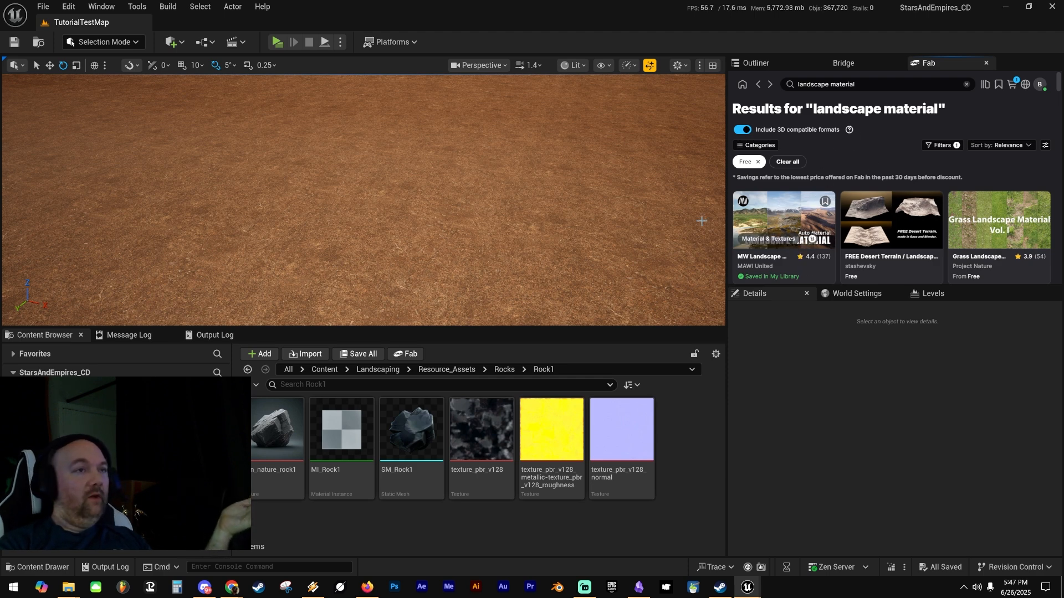
pyautogui.moveTo(702, 221); pyautogui.dragTo(607, 159, button='right')
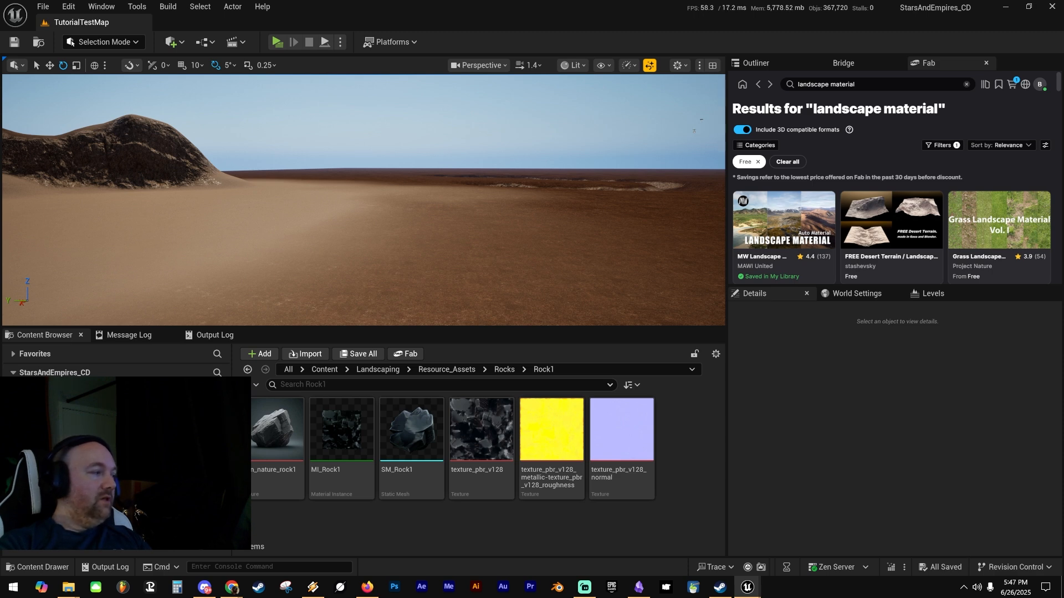
# Open MMM_MasterMaterial from the Materials folder in the material editor.
pyautogui.keyDown('ctrl'); pyautogui.click(66, 466); pyautogui.keyUp('ctrl')
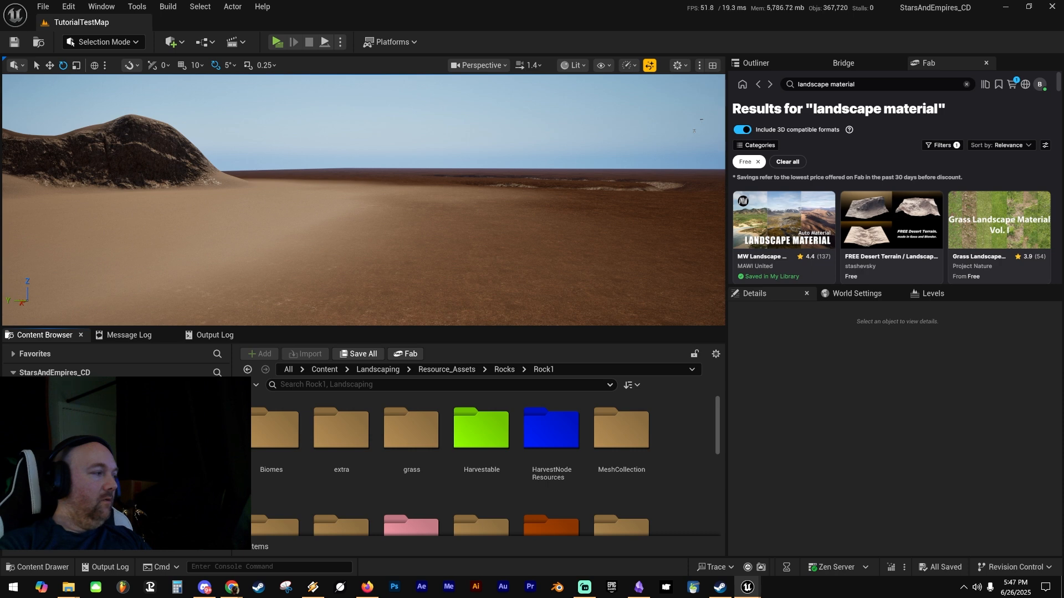
pyautogui.click(66, 480)
pyautogui.scroll(-14, 418, 493)
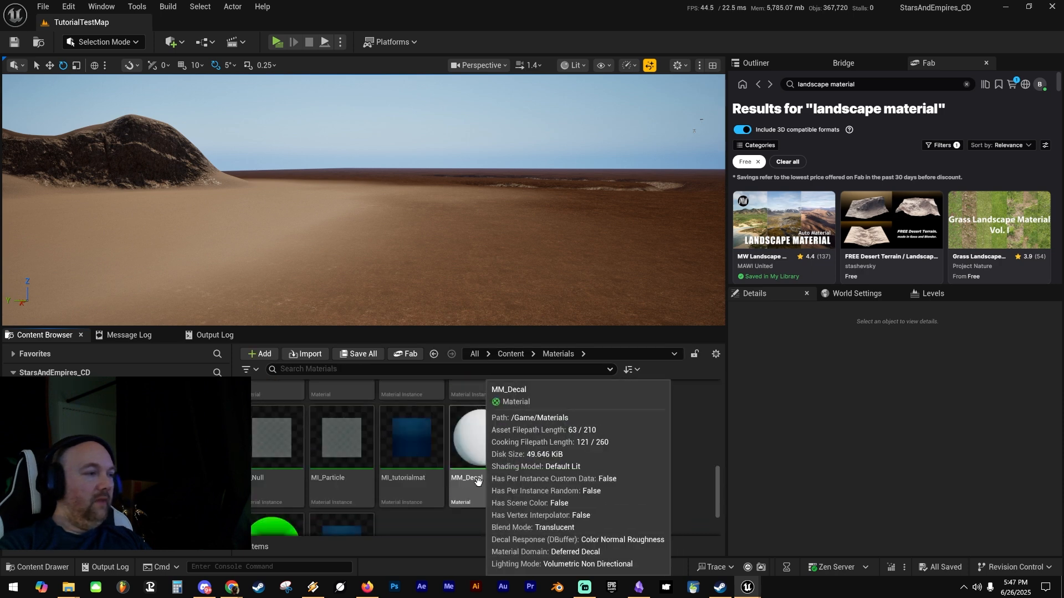
pyautogui.scroll(-2, 460, 486)
pyautogui.click(345, 467)
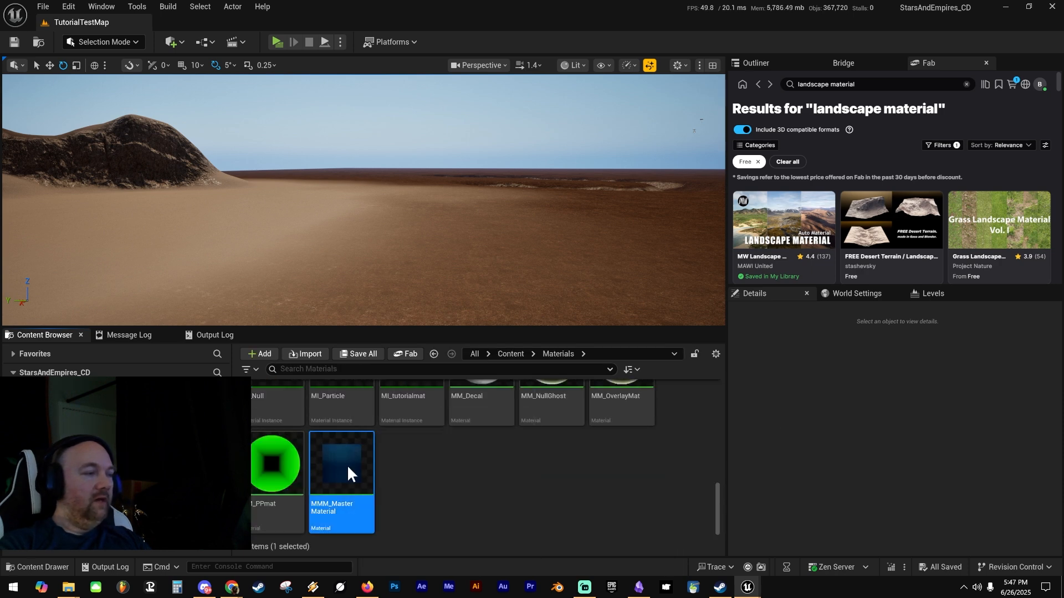
pyautogui.doubleClick(348, 474)
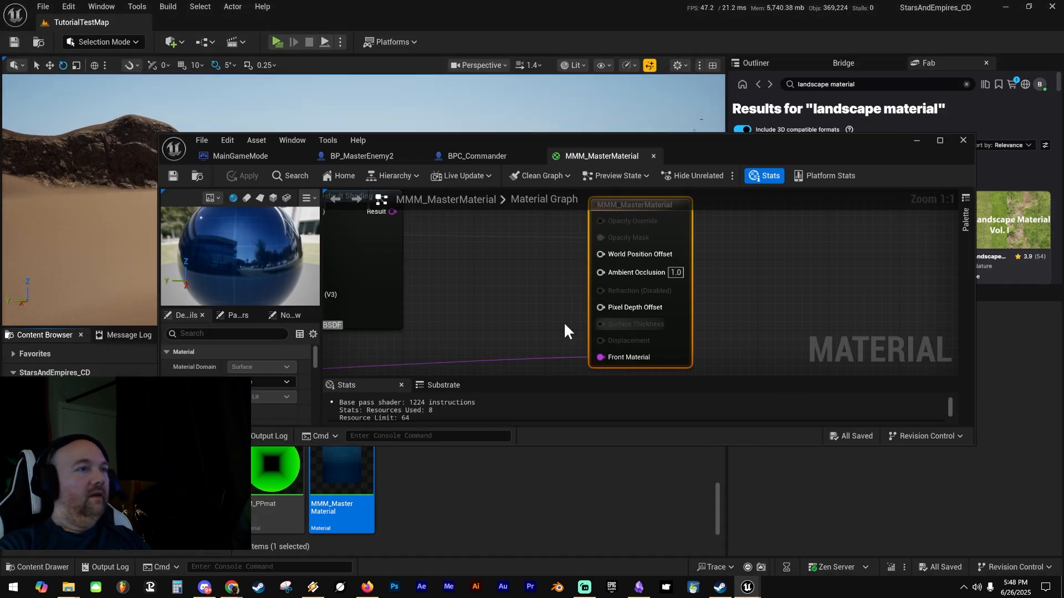
# Maximize the material editor and examine the MMM_MasterMaterial graph around the Substrate Slab BSDF and FlickerEffect? nodes.
pyautogui.scroll(-10, 534, 320)
pyautogui.moveTo(534, 320); pyautogui.dragTo(709, 234, button='right')
pyautogui.moveTo(538, 293); pyautogui.dragTo(516, 317, button='right')
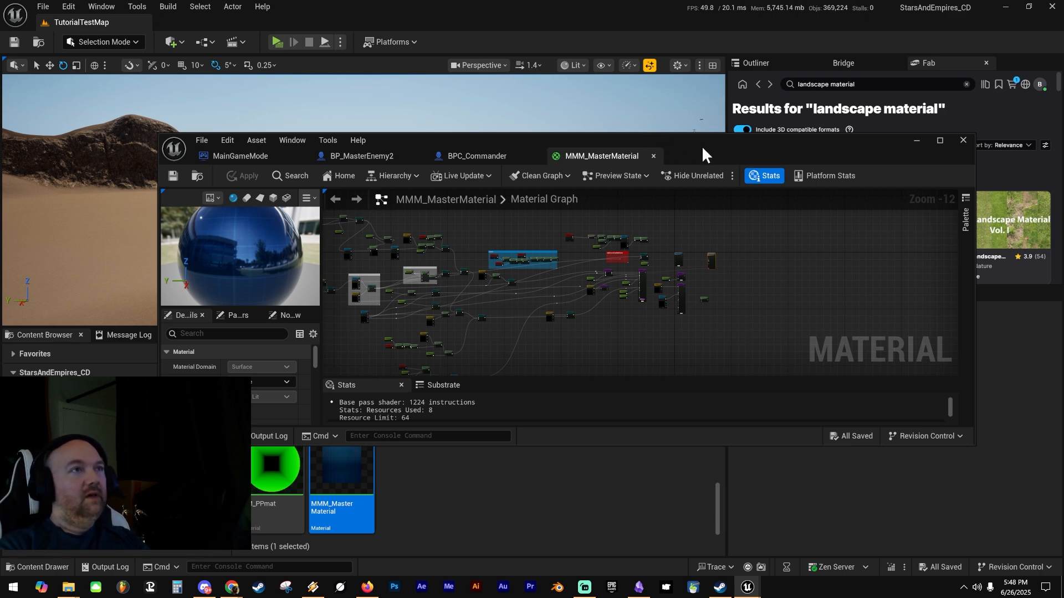
pyautogui.moveTo(701, 154); pyautogui.dragTo(753, 5)
pyautogui.scroll(11, 522, 161)
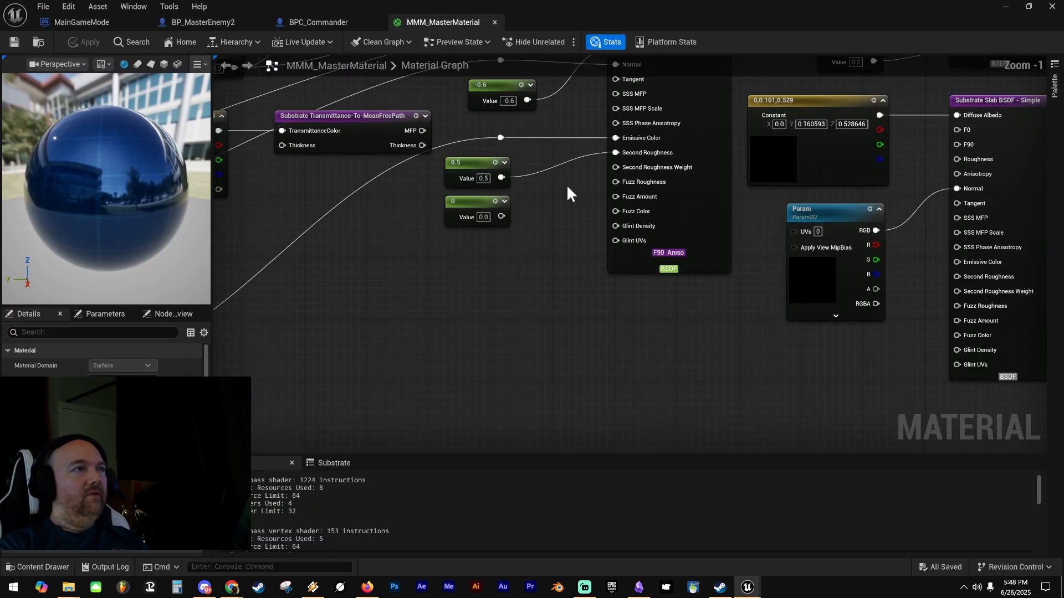
pyautogui.moveTo(573, 193); pyautogui.dragTo(577, 301, button='right')
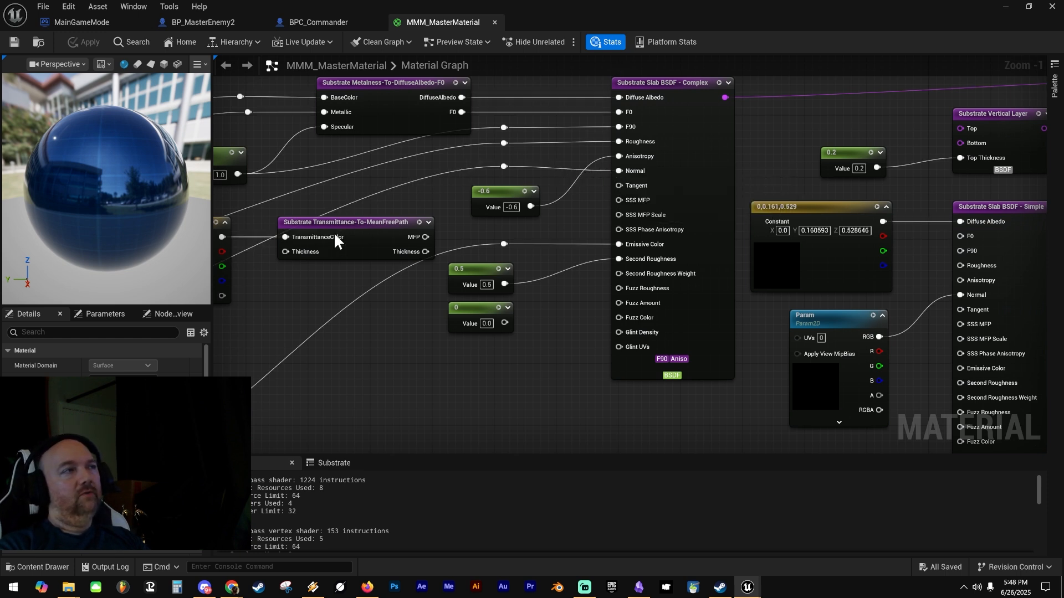
pyautogui.moveTo(360, 196); pyautogui.dragTo(993, 157, button='right')
pyautogui.moveTo(649, 302); pyautogui.dragTo(1025, 106, button='right')
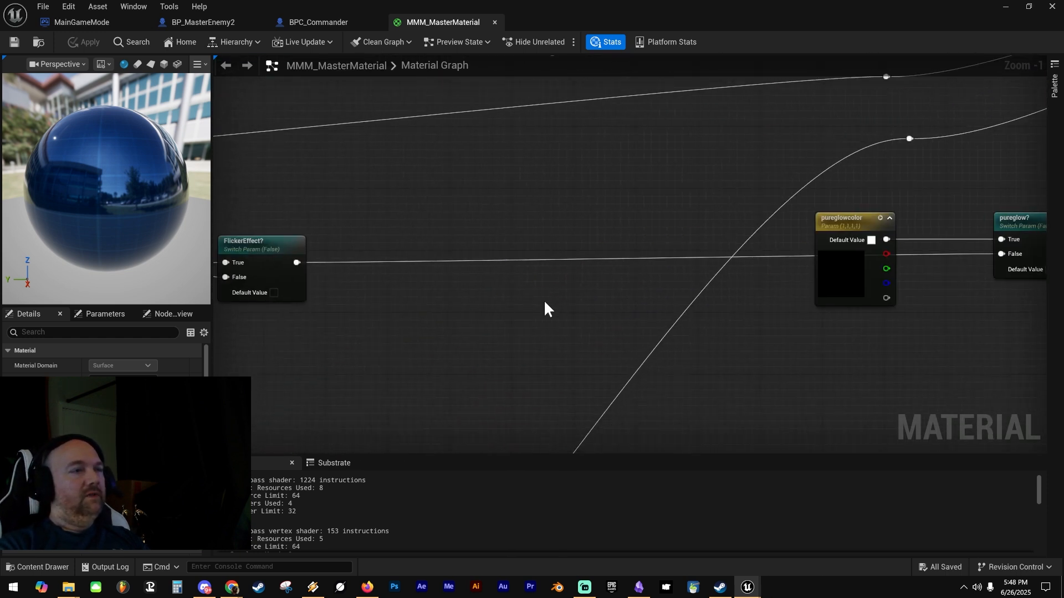
pyautogui.moveTo(544, 302); pyautogui.dragTo(753, 129, button='right')
pyautogui.moveTo(520, 372); pyautogui.dragTo(829, 64, button='right')
pyautogui.moveTo(607, 304); pyautogui.dragTo(523, 307, button='right')
pyautogui.scroll(-4, 524, 308)
pyautogui.scroll(2, 518, 290)
pyautogui.scroll(5, 736, 230)
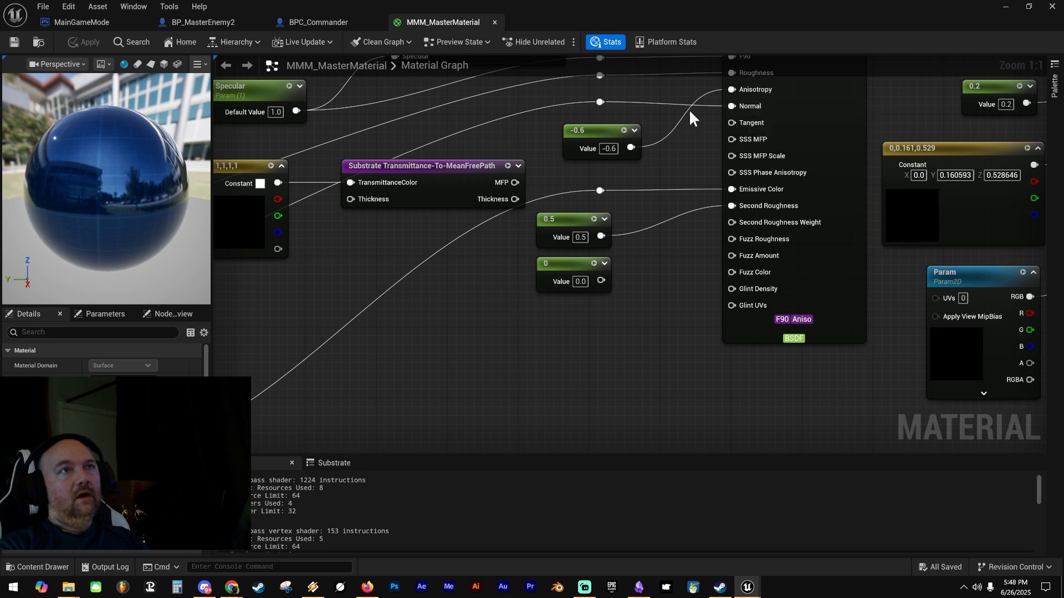
# Trace the Substrate Slab BSDF inputs back through the Global Metal and Rough switches to the Metal_RGB and Main Texture parameters.
pyautogui.moveTo(689, 109); pyautogui.dragTo(710, 145, button='right')
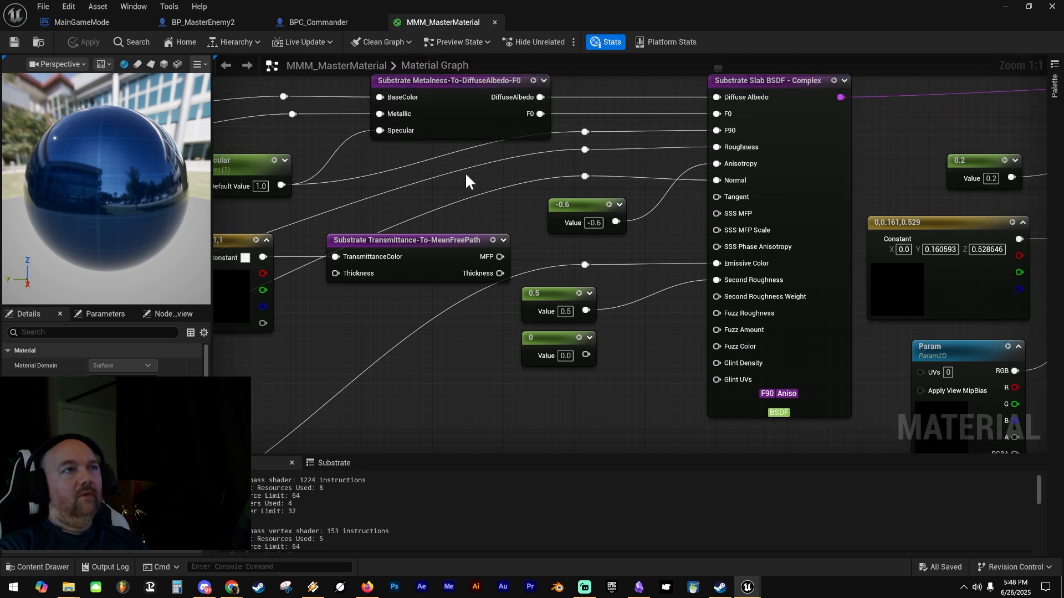
pyautogui.moveTo(359, 203)
pyautogui.mouseDown(button='right')
pyautogui.moveTo(876, 166)
pyautogui.moveTo(1033, 133)
pyautogui.mouseUp(button='right')
pyautogui.moveTo(387, 215); pyautogui.dragTo(1025, 144, button='right')
pyautogui.moveTo(453, 201); pyautogui.dragTo(1020, 147, button='right')
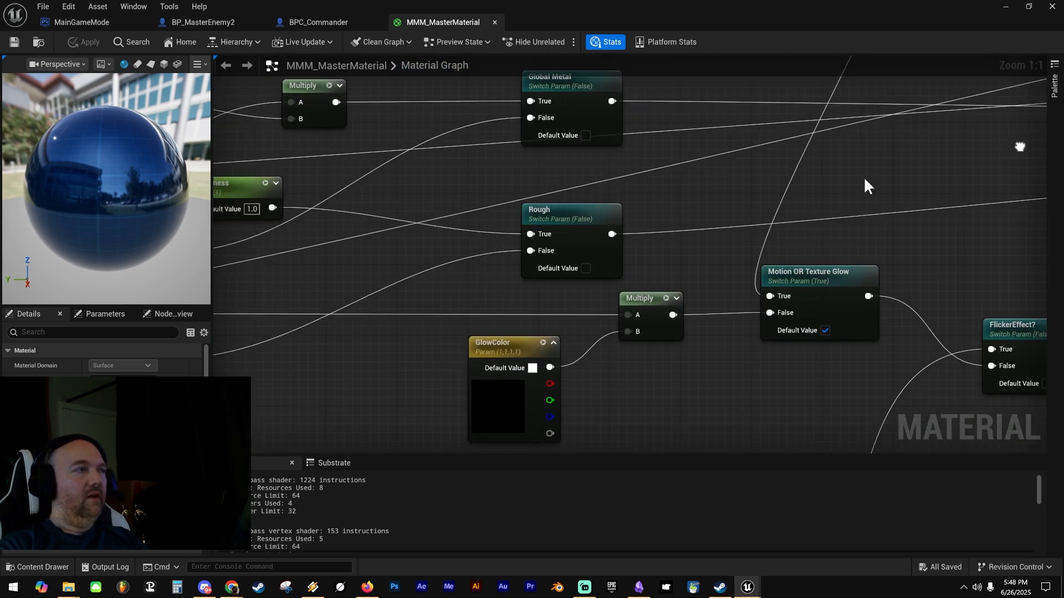
pyautogui.moveTo(645, 193); pyautogui.dragTo(1003, 161, button='right')
pyautogui.moveTo(587, 248); pyautogui.dragTo(834, 216, button='right')
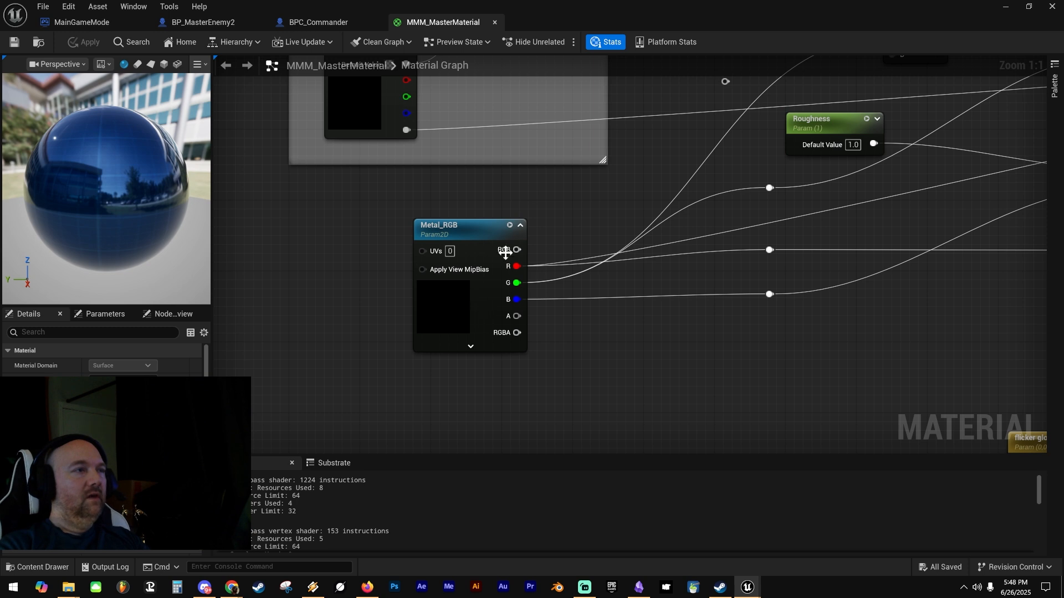
pyautogui.click(437, 229)
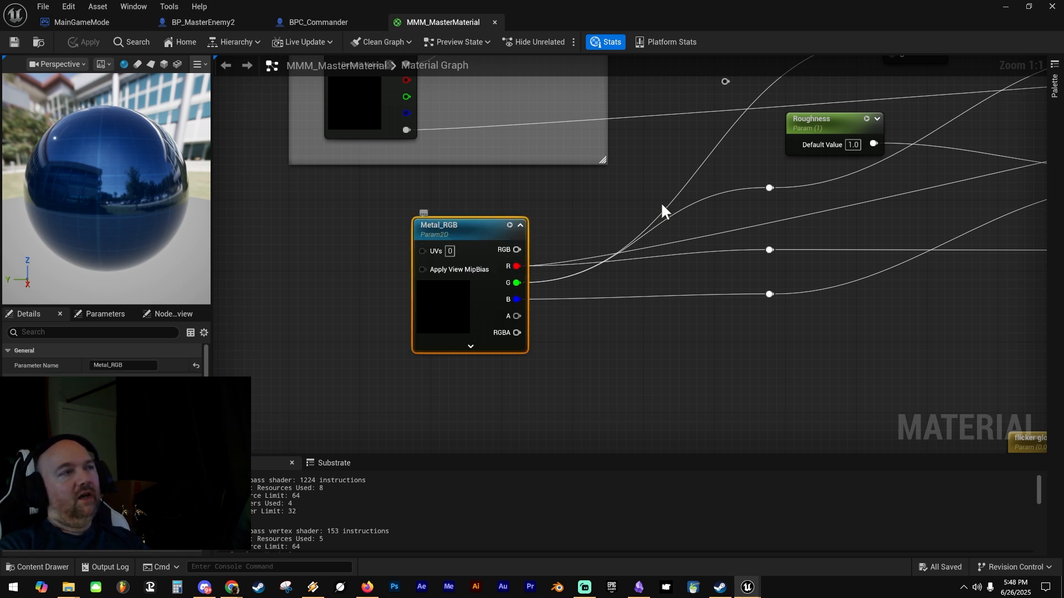
pyautogui.scroll(-3, 750, 182)
pyautogui.moveTo(751, 167); pyautogui.dragTo(658, 347, button='right')
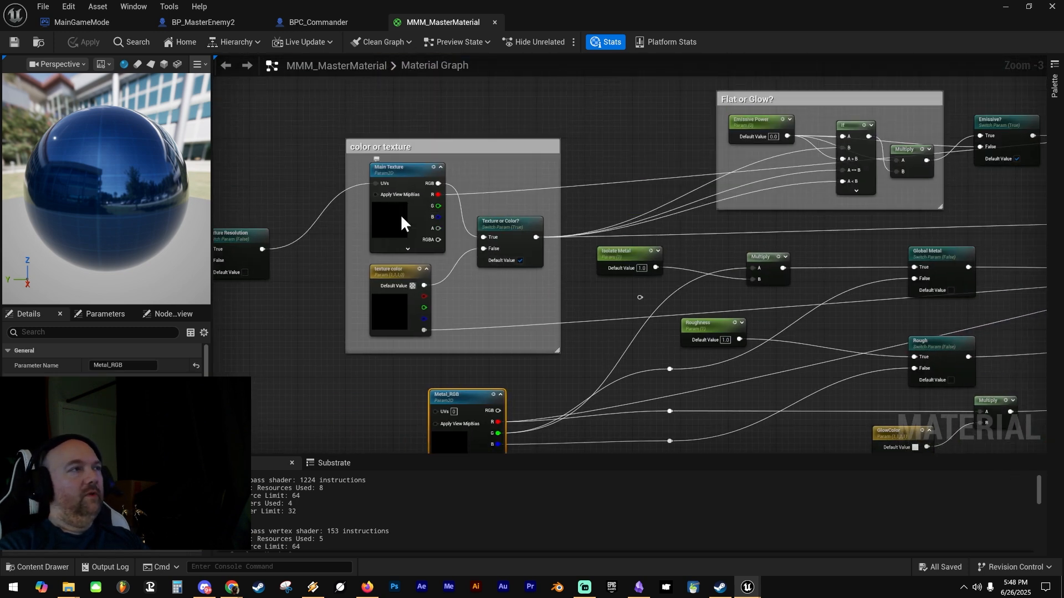
pyautogui.click(403, 223)
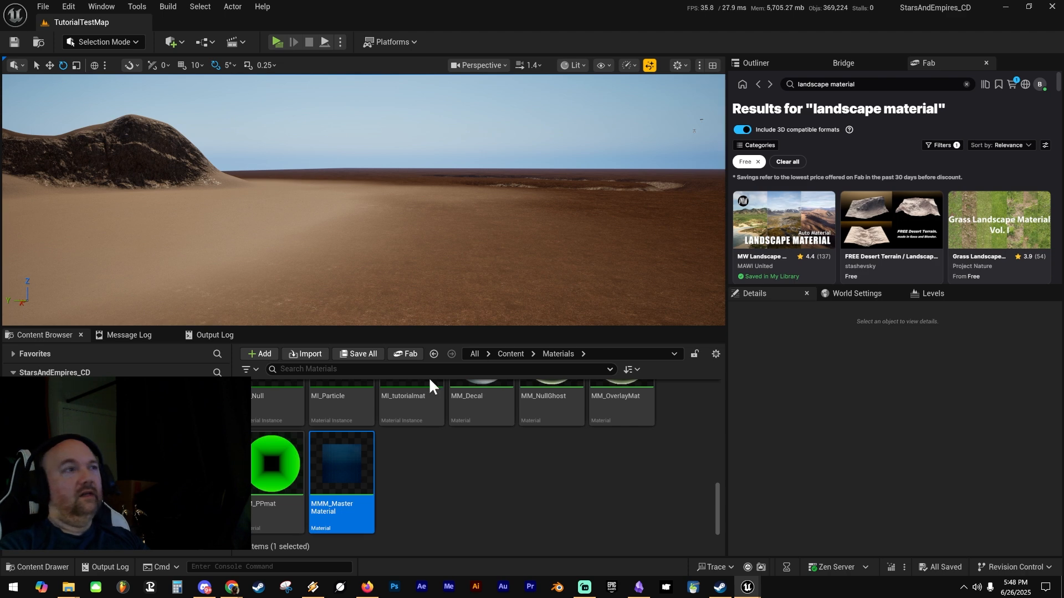
# Open the MI_tutorialmat material instance from the Materials folder and examine its static switch, texture and general parameters, including the parent material.
pyautogui.scroll(2, 450, 493)
pyautogui.click(433, 447)
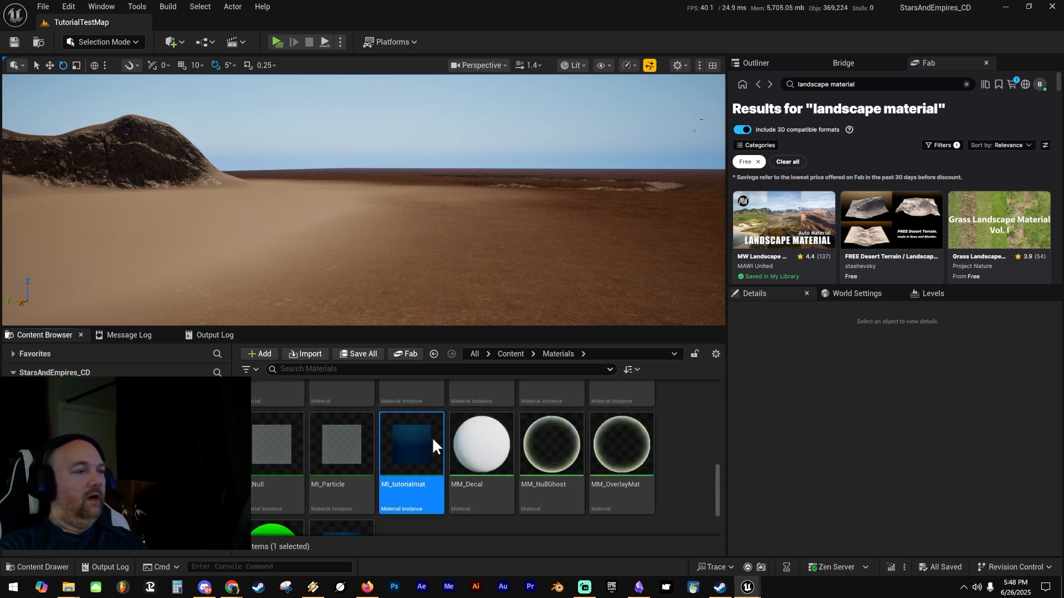
pyautogui.doubleClick(433, 446)
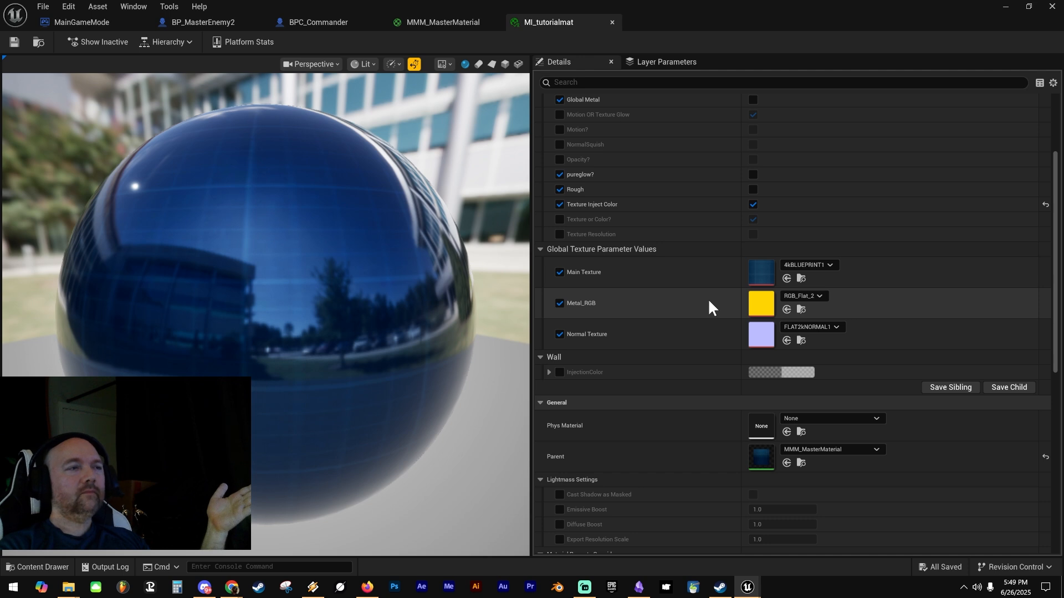
pyautogui.scroll(4, 693, 302)
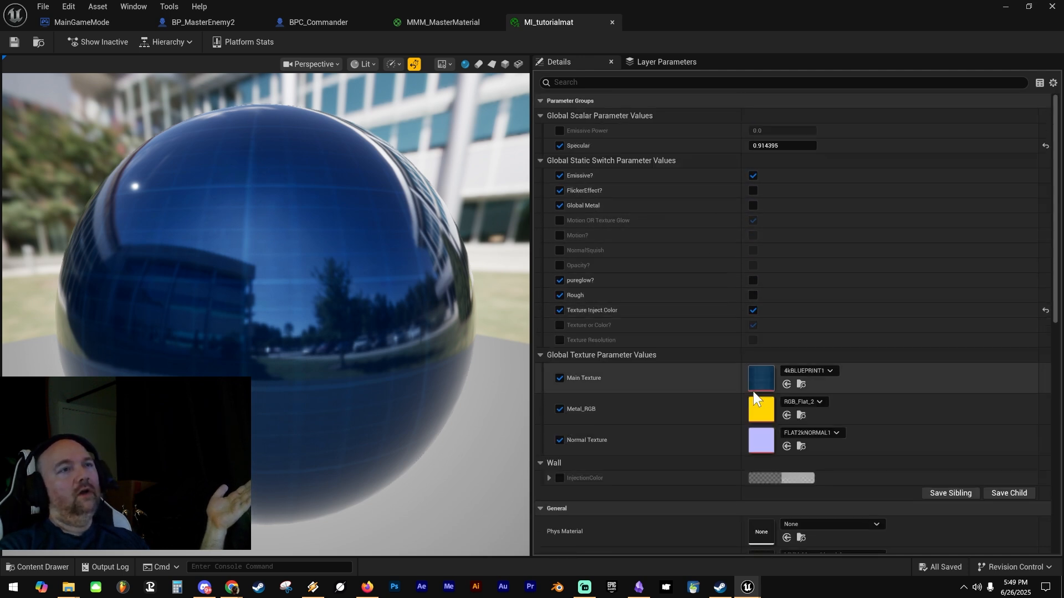
pyautogui.scroll(-4, 712, 373)
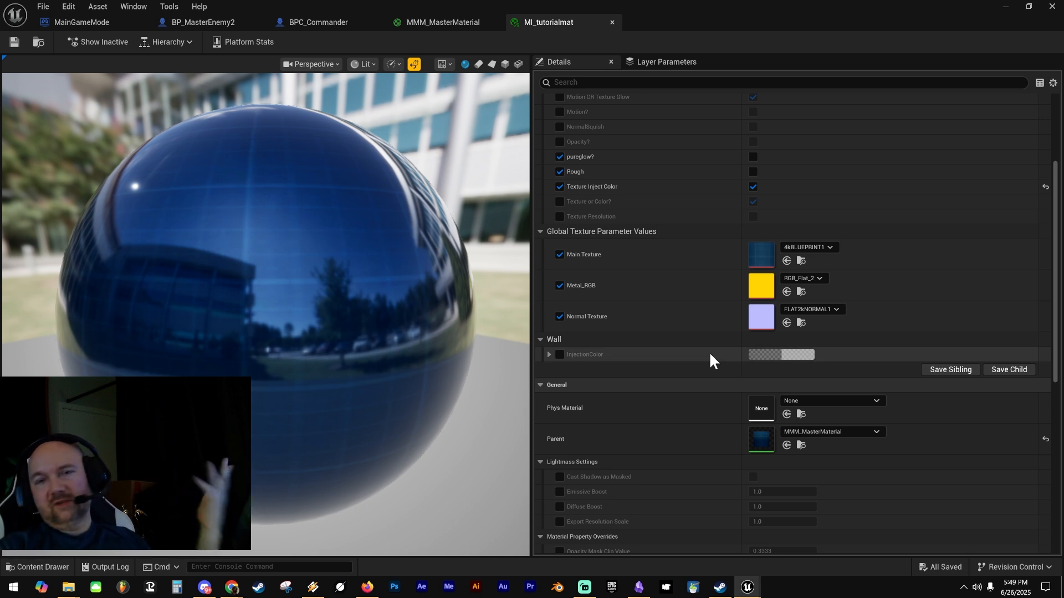
pyautogui.scroll(-4, 687, 354)
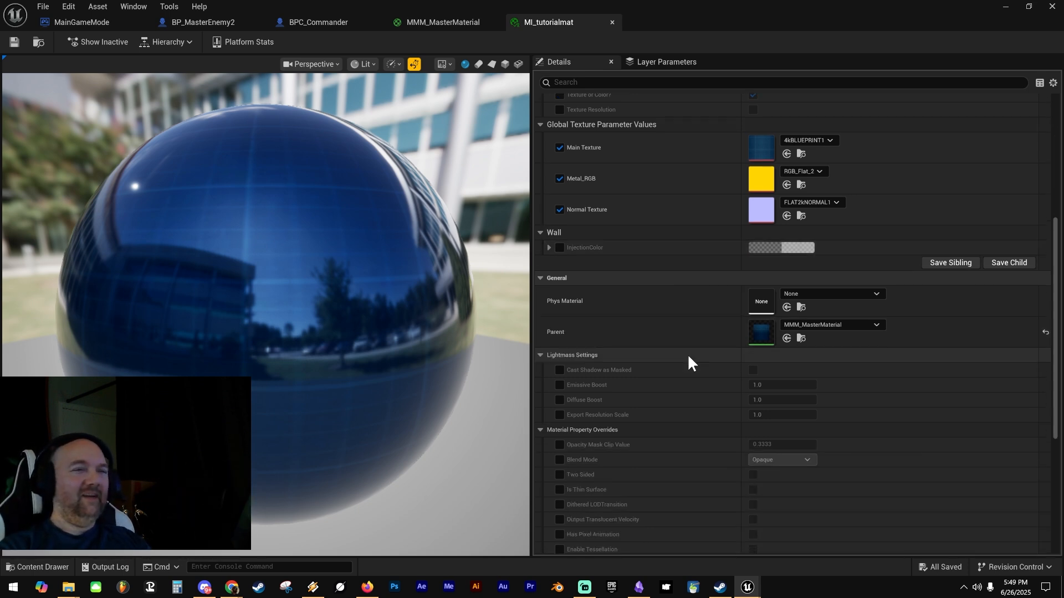
pyautogui.scroll(4, 670, 363)
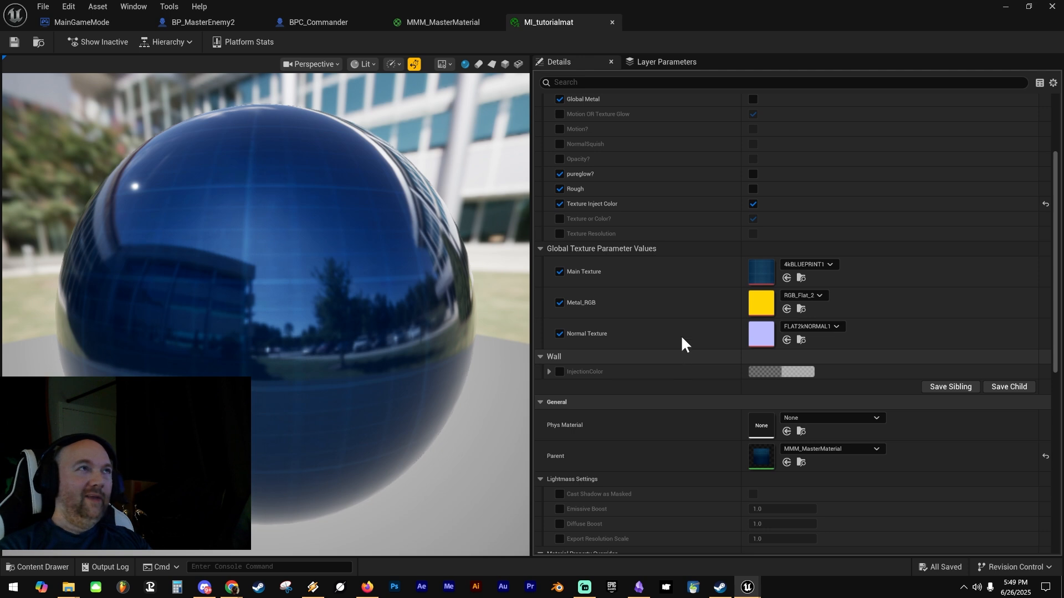